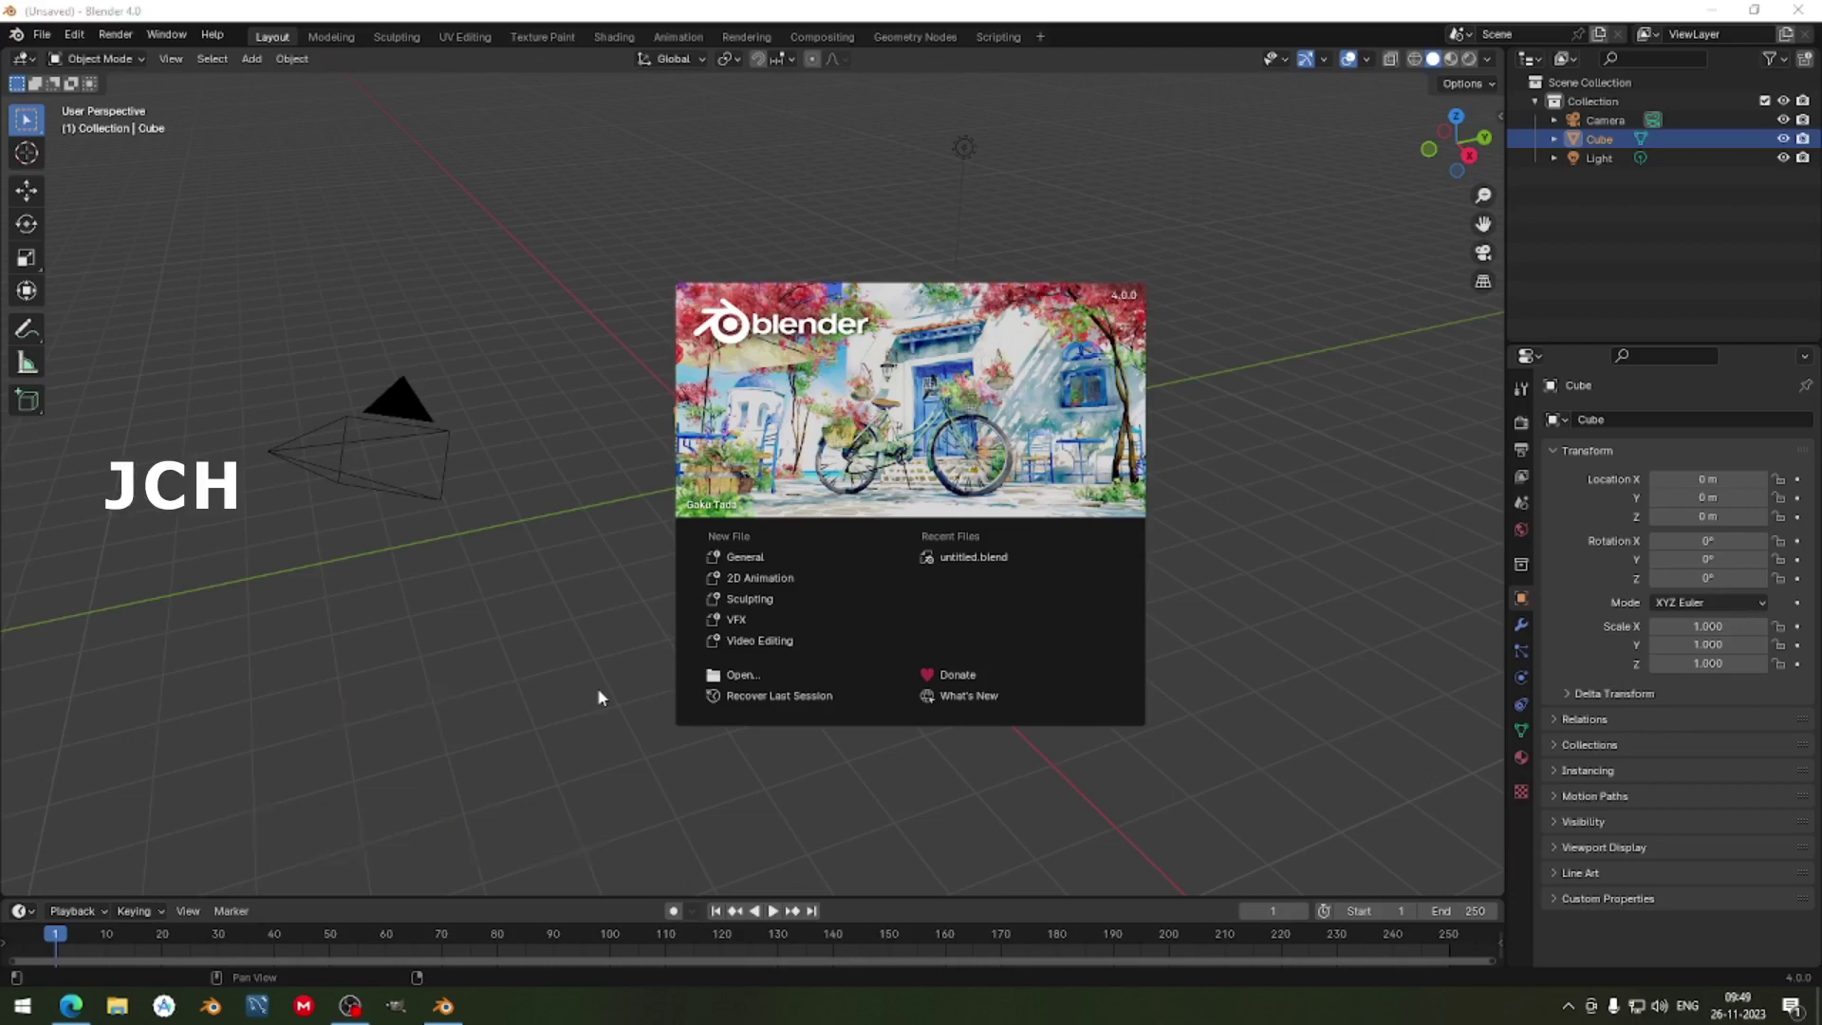
Dismiss the splash screen and delete the default cube, camera and light from the scene.
{"action": "left_click", "coordinate": [589, 685]}
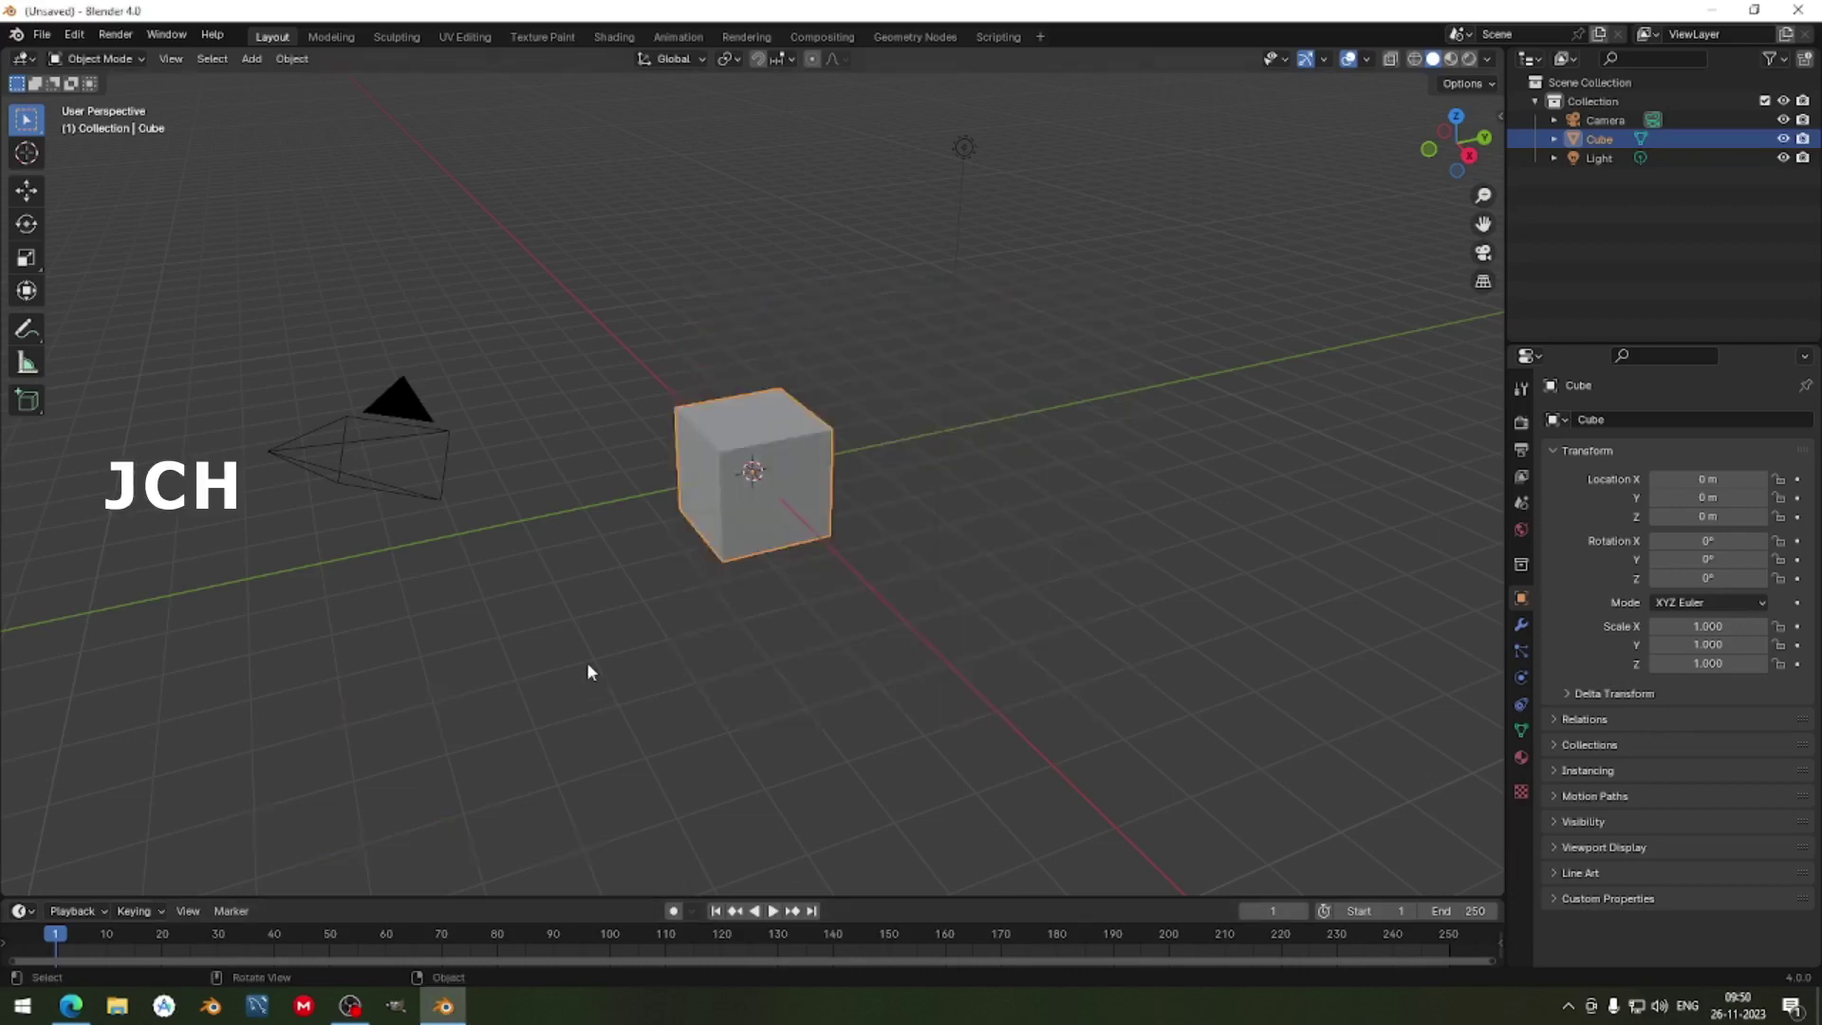
{"action": "scroll", "coordinate": [664, 537], "scroll_direction": "up", "scroll_amount": 2}
{"action": "scroll", "coordinate": [662, 551], "scroll_direction": "down", "scroll_amount": 4}
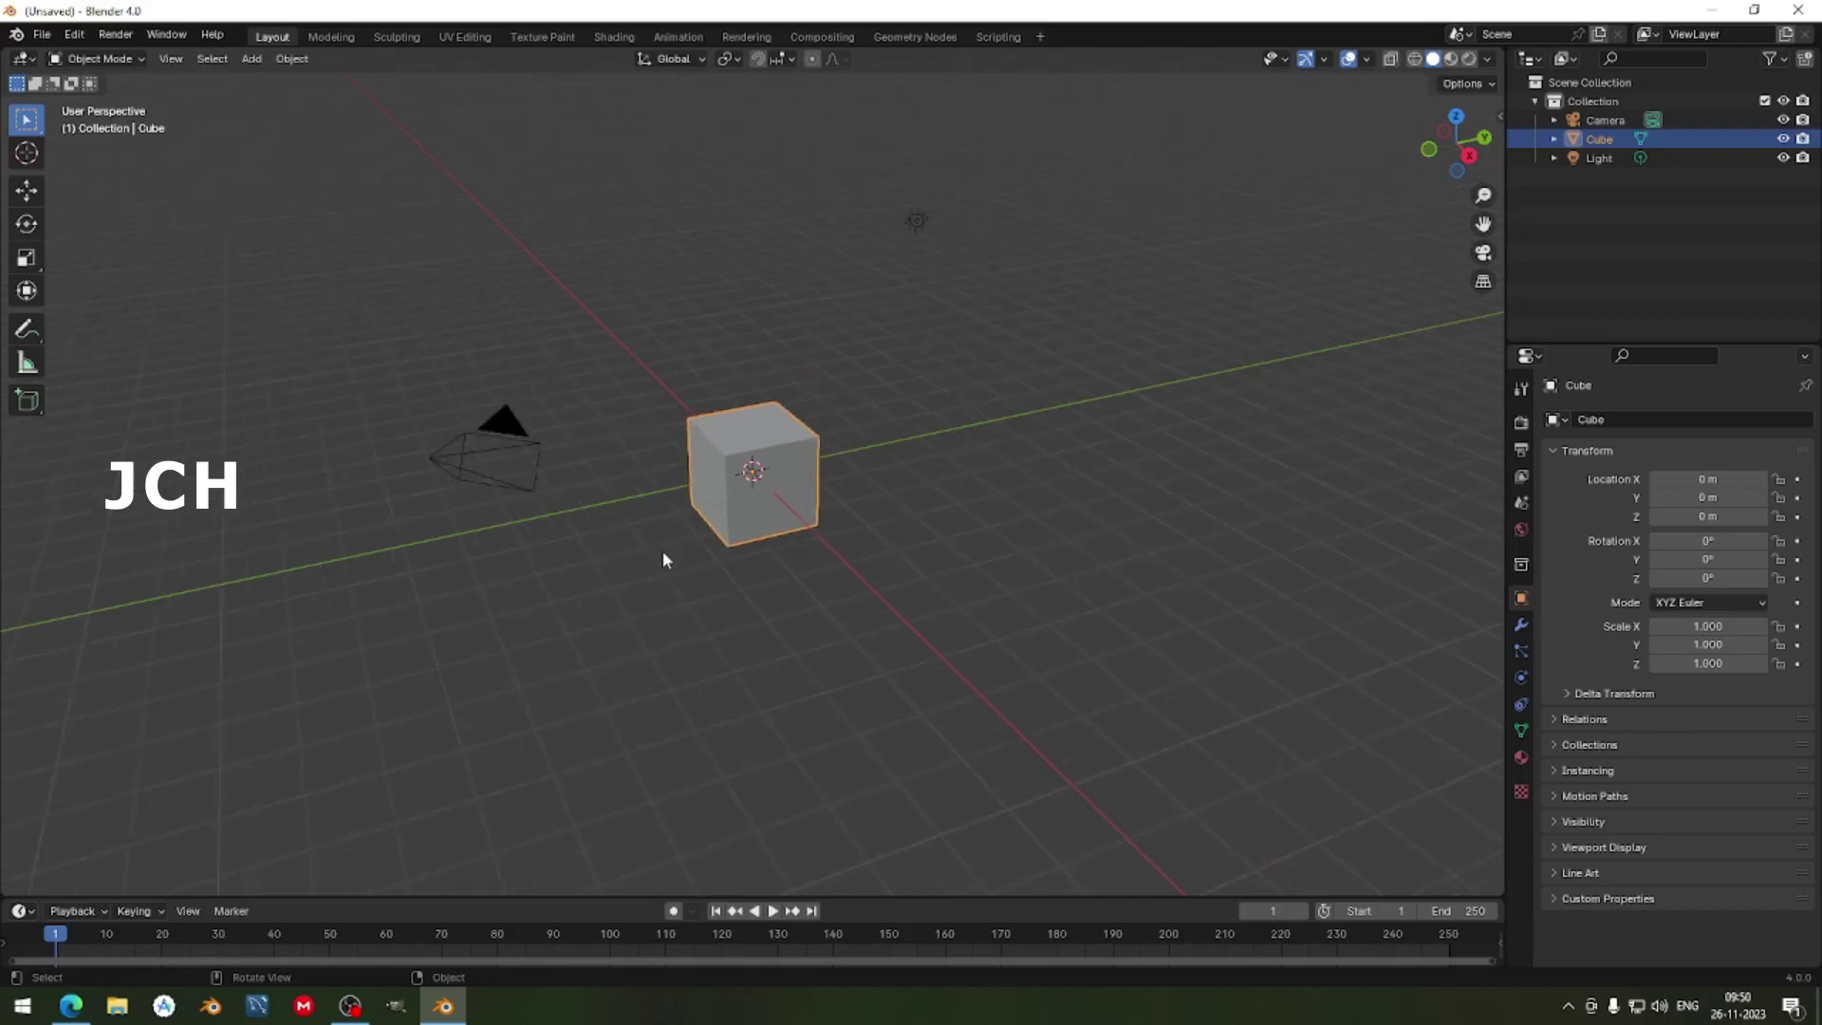
{"action": "key", "text": "a"}
{"action": "key", "text": "Delete"}
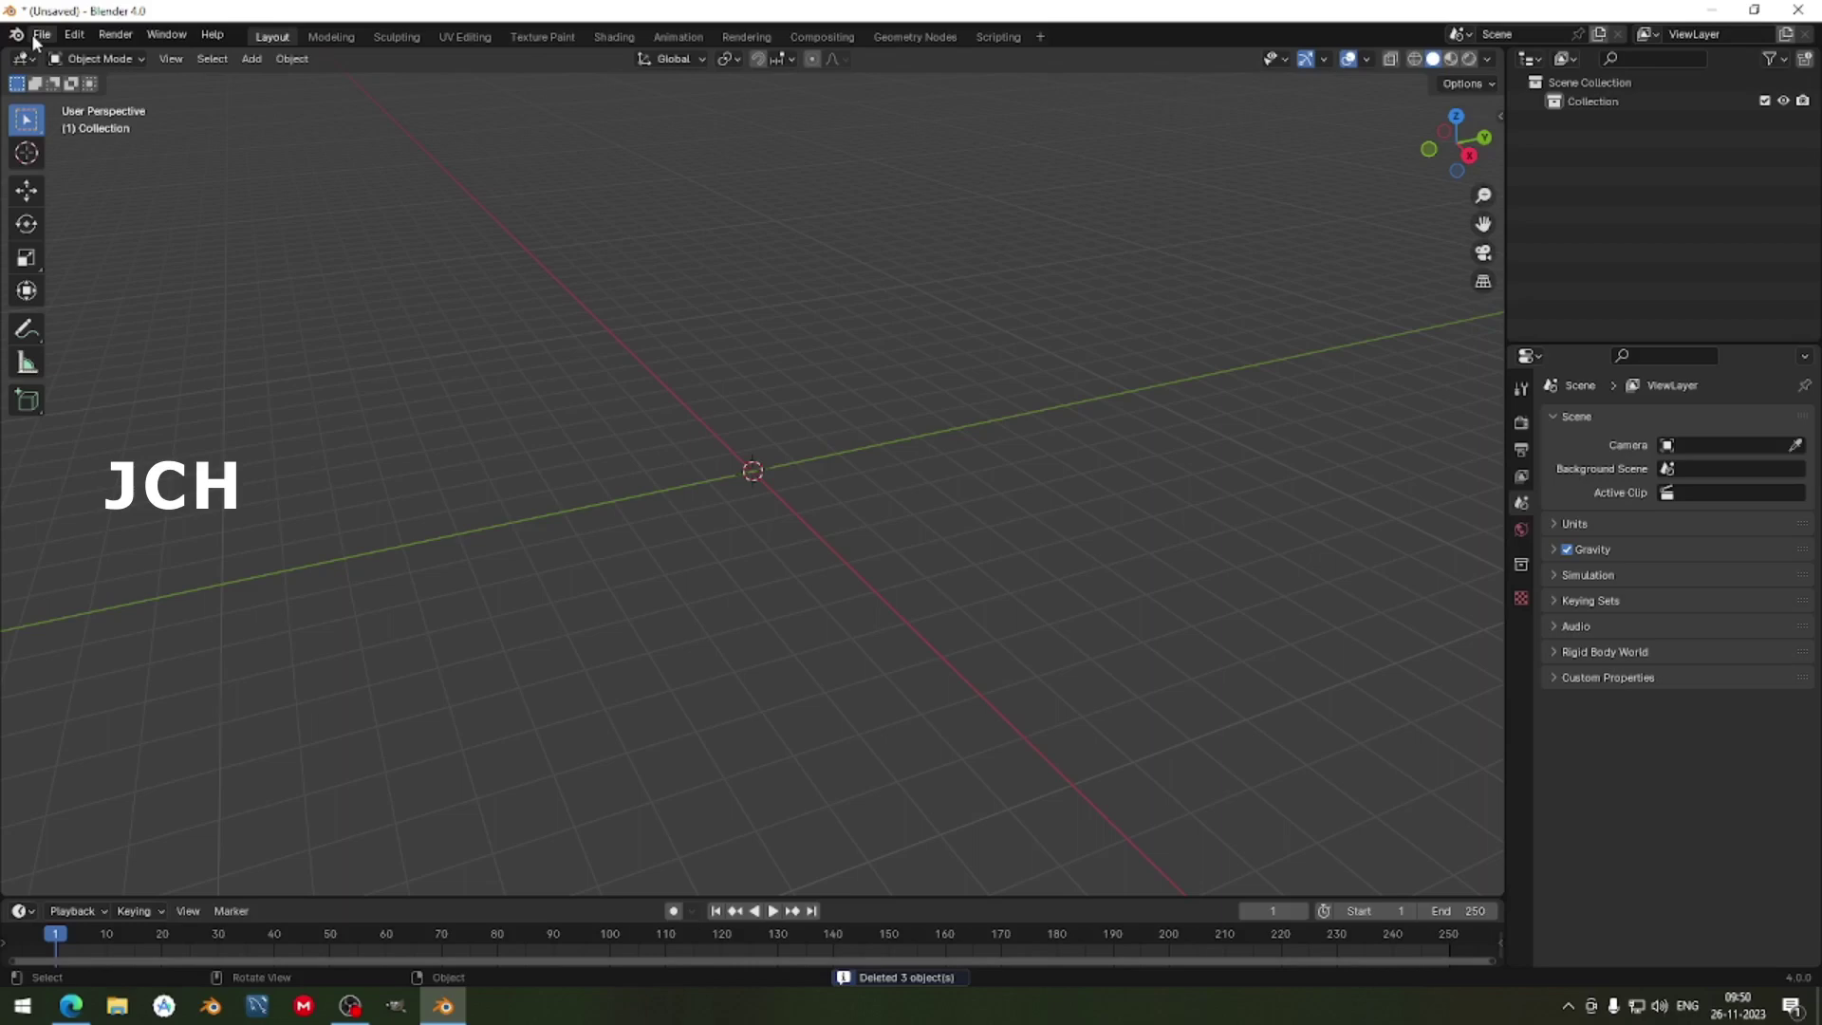
Save the project to the Desktop as meltedCandle.blend.
{"action": "key", "text": "ctrl+s"}
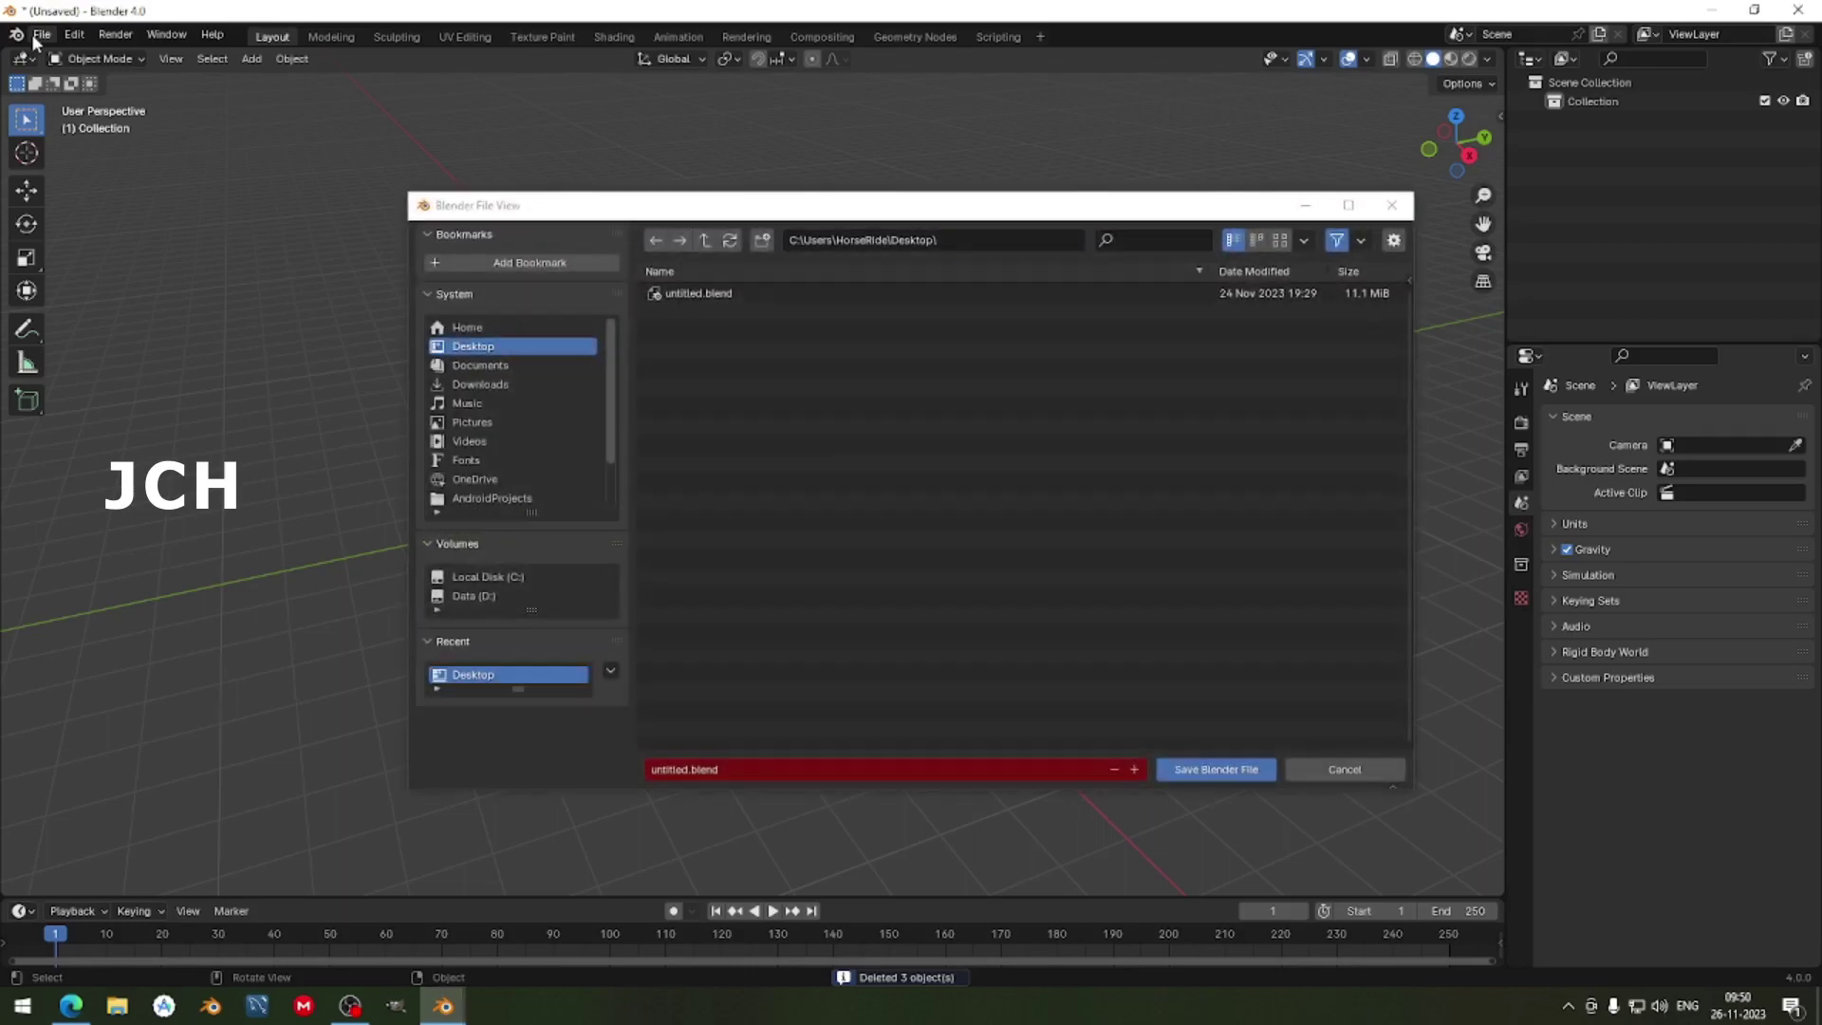
{"action": "left_click", "coordinate": [786, 775]}
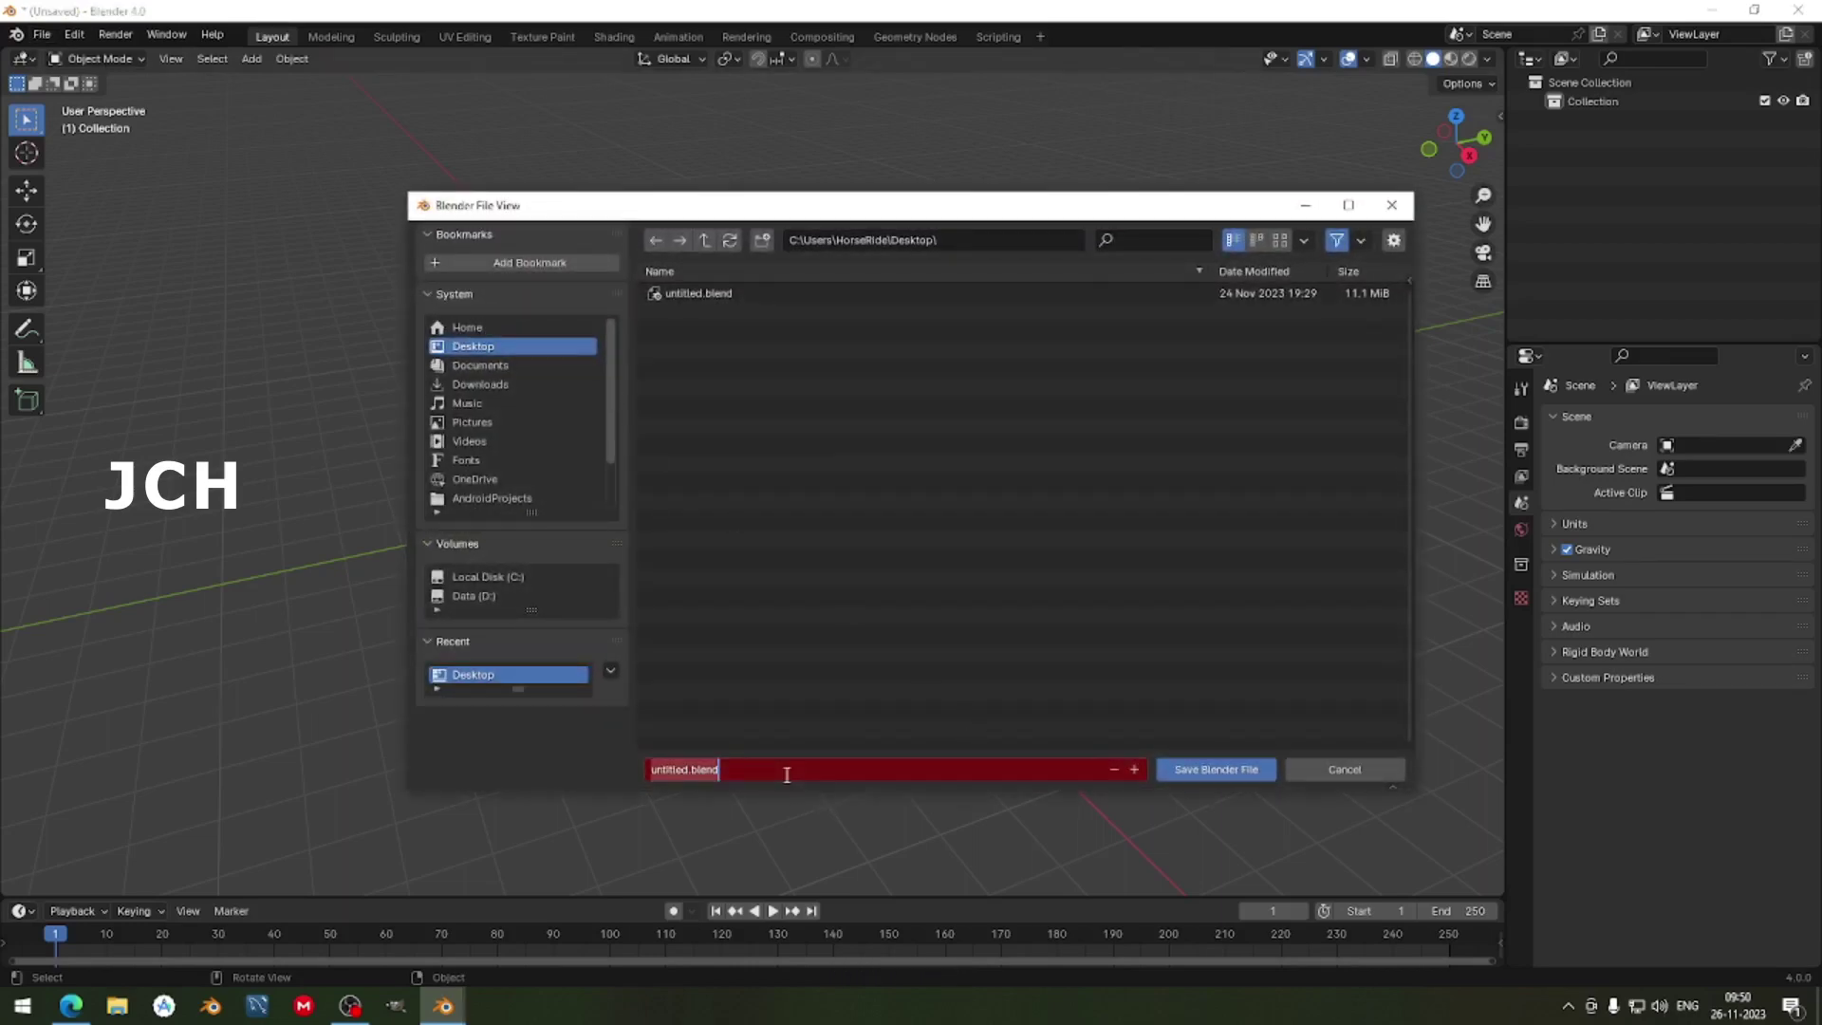
{"action": "type", "text": "meltedCandle"}
{"action": "key", "text": "Return"}
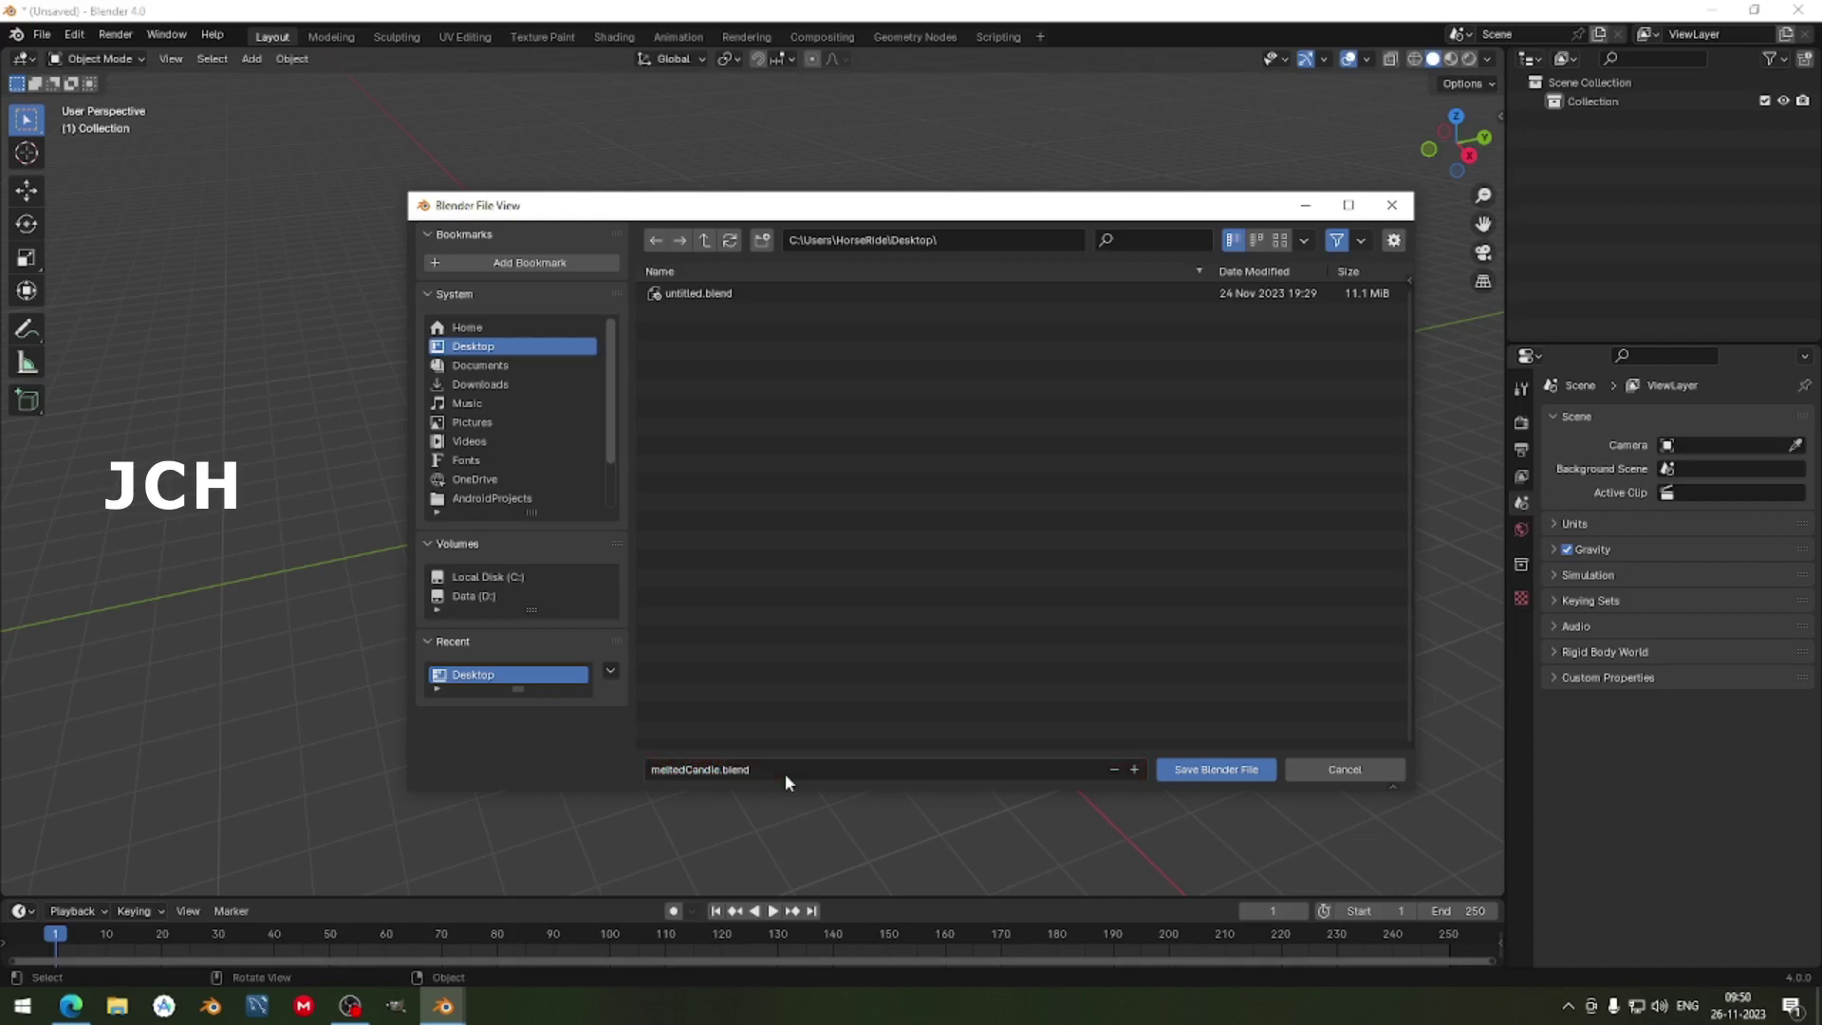
{"action": "left_click", "coordinate": [1217, 770]}
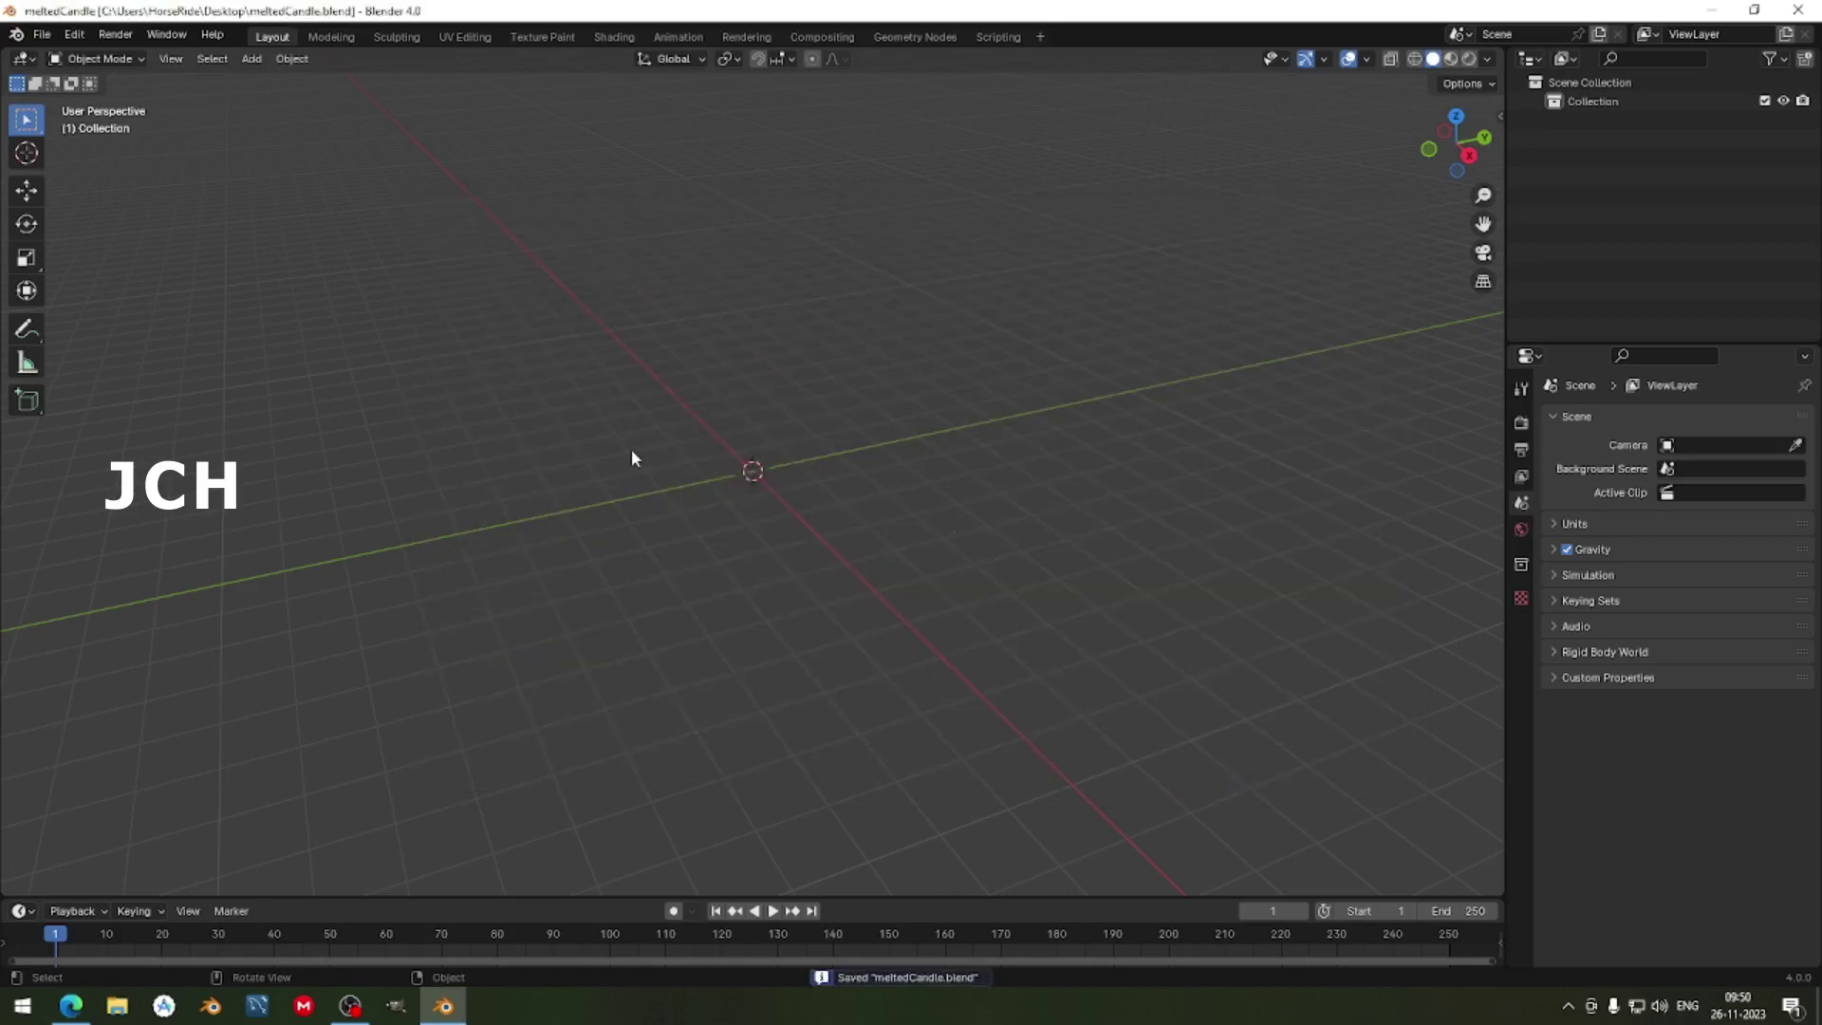
Add a cylinder mesh at the origin and stretch it along the Z axis to about 3.2 times its height.
{"action": "middle_click_drag", "start_coordinate": [769, 446], "coordinate": [800, 427]}
{"action": "key", "text": "shift+a"}
{"action": "mouse_move", "coordinate": [811, 442]}
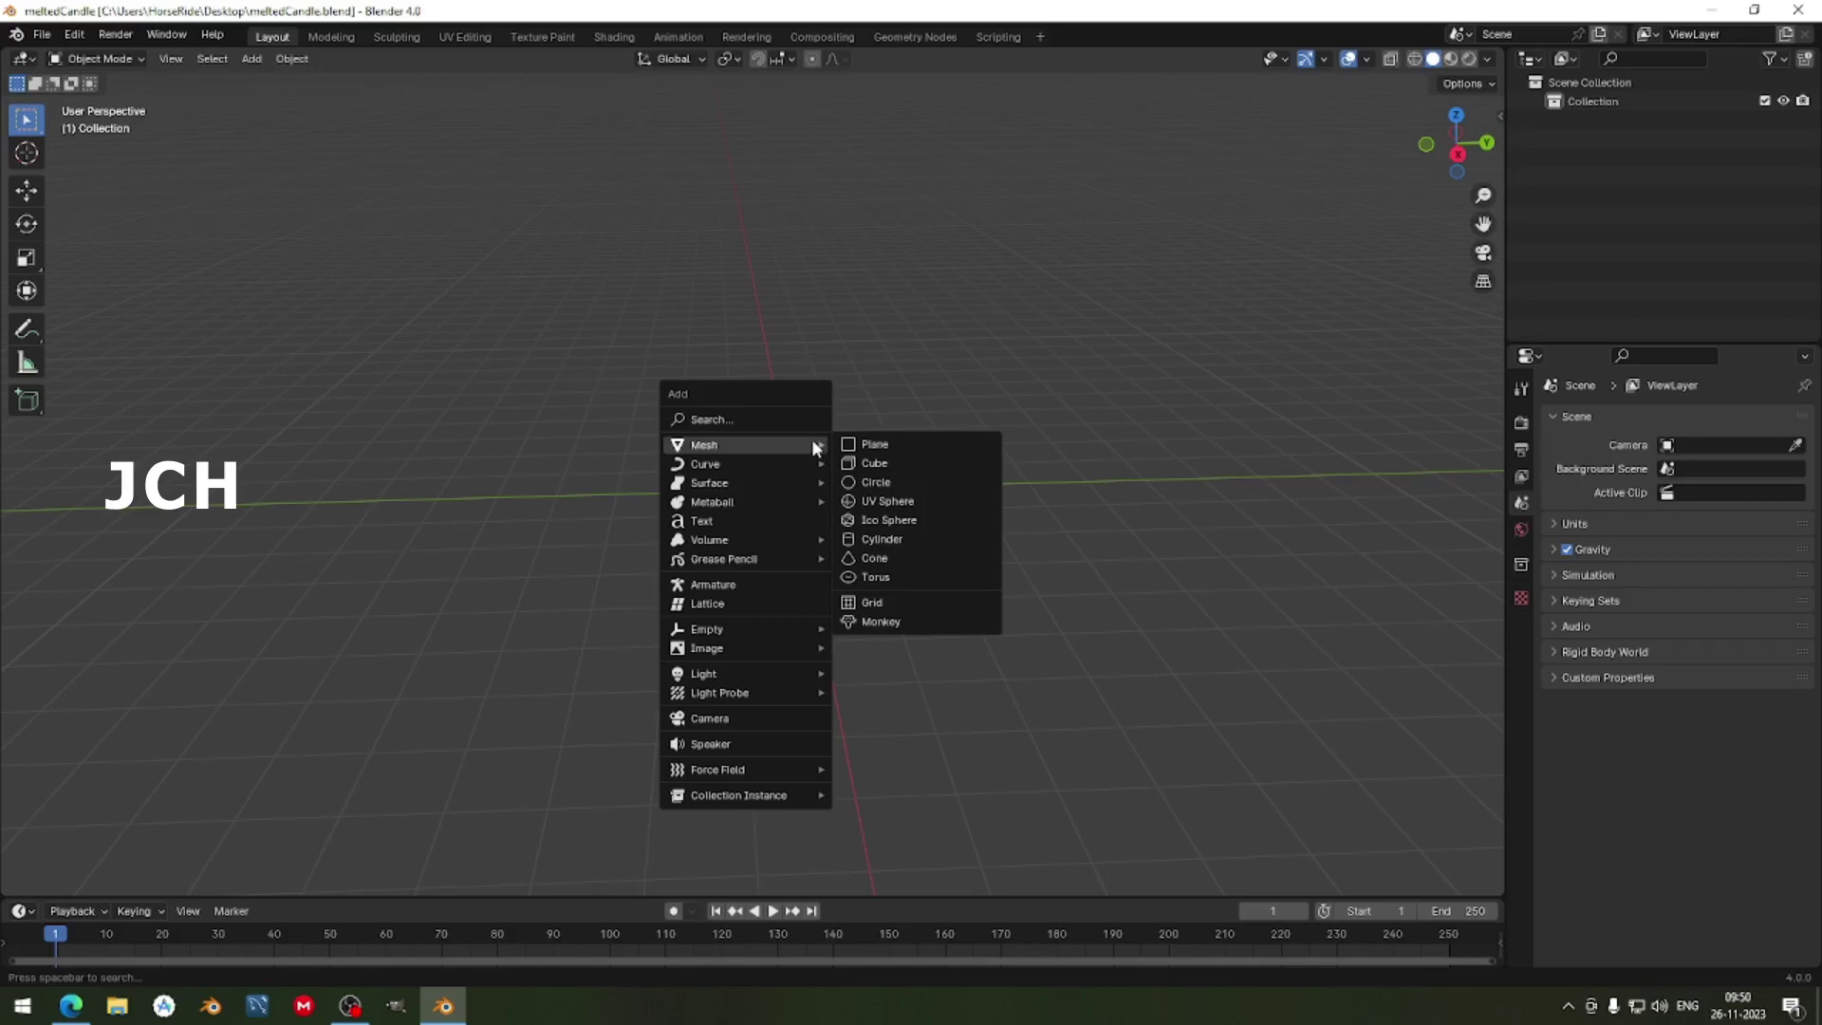
{"action": "left_click", "coordinate": [921, 538]}
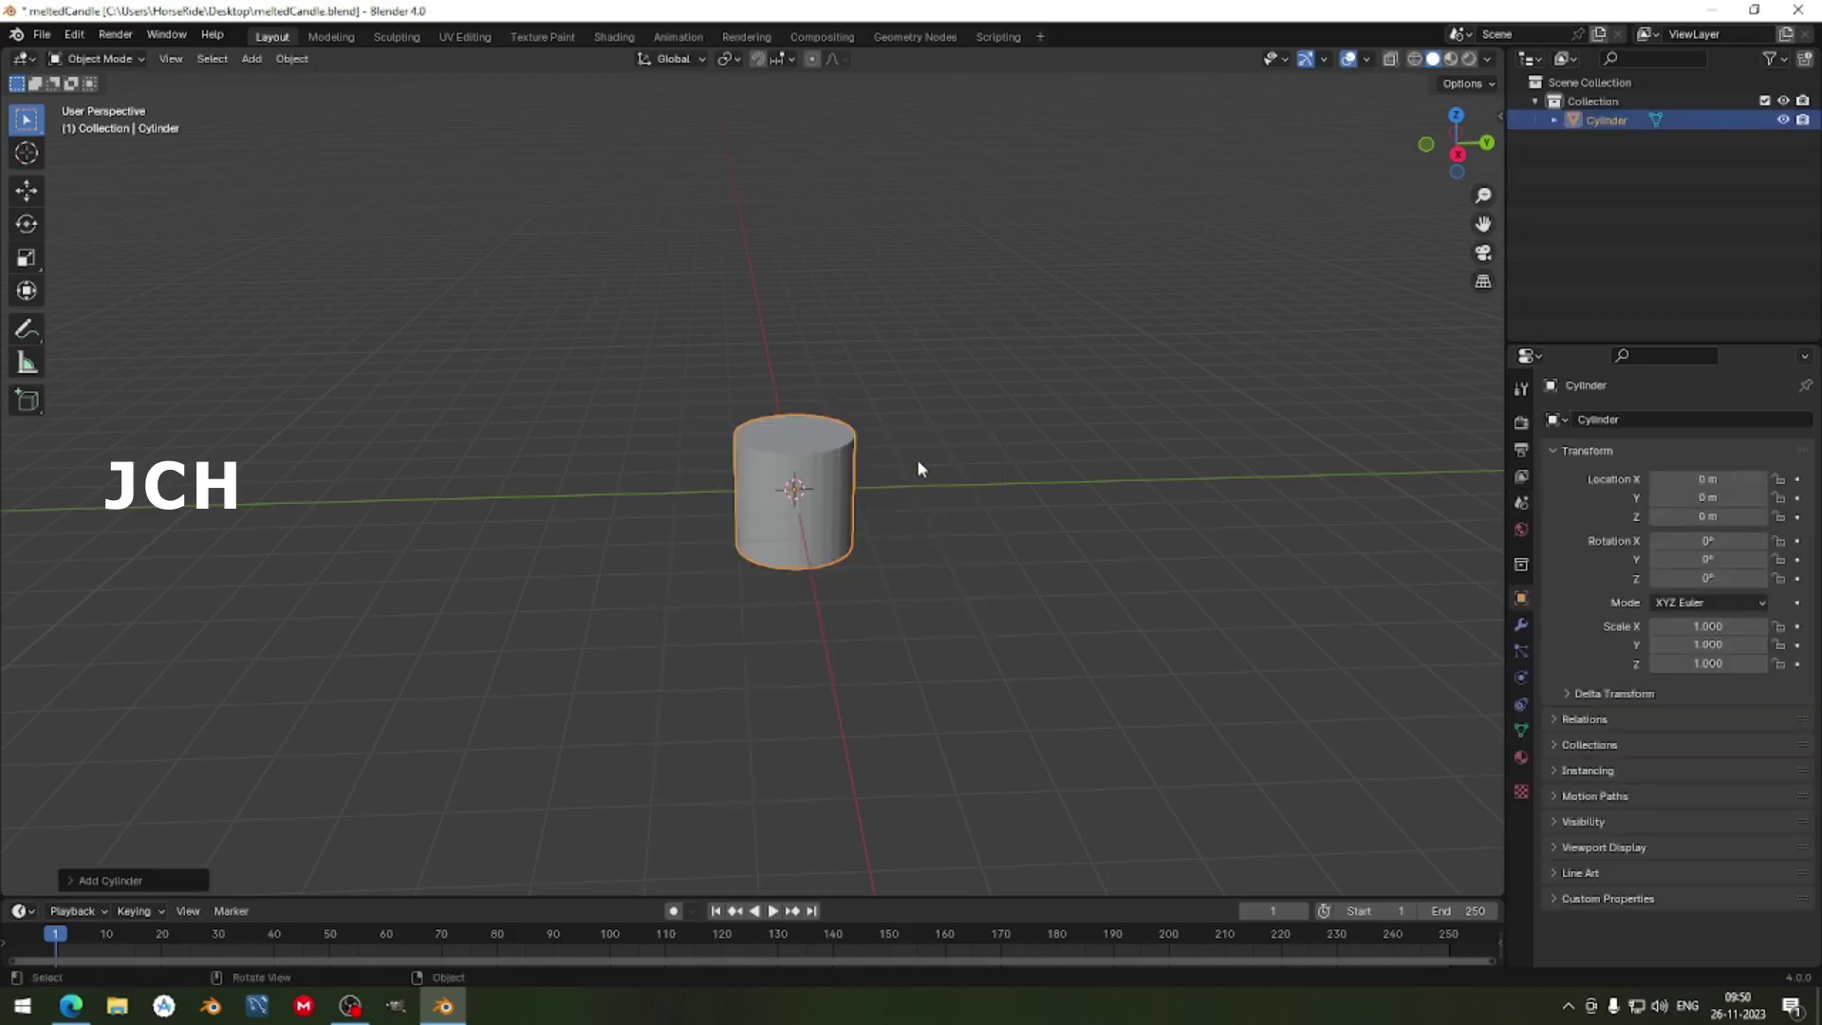
{"action": "key", "text": "KP_1"}
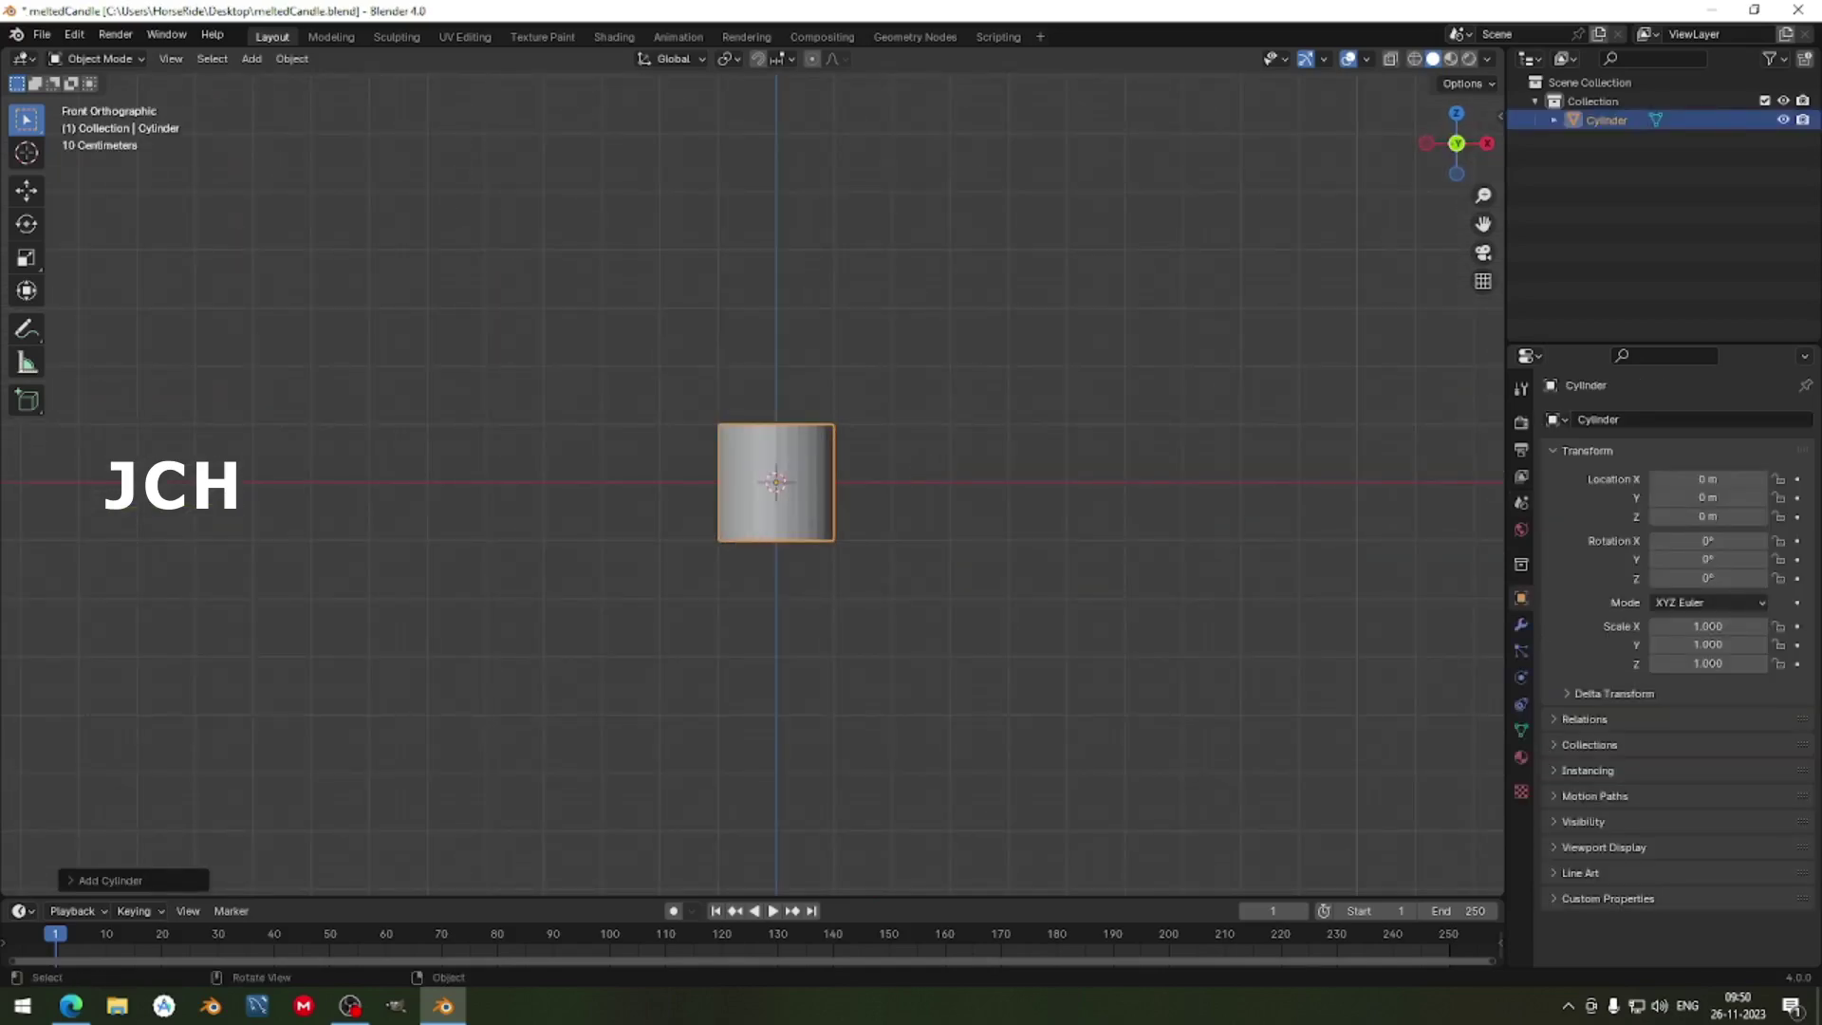
{"action": "key", "text": "s"}
{"action": "key", "text": "z"}
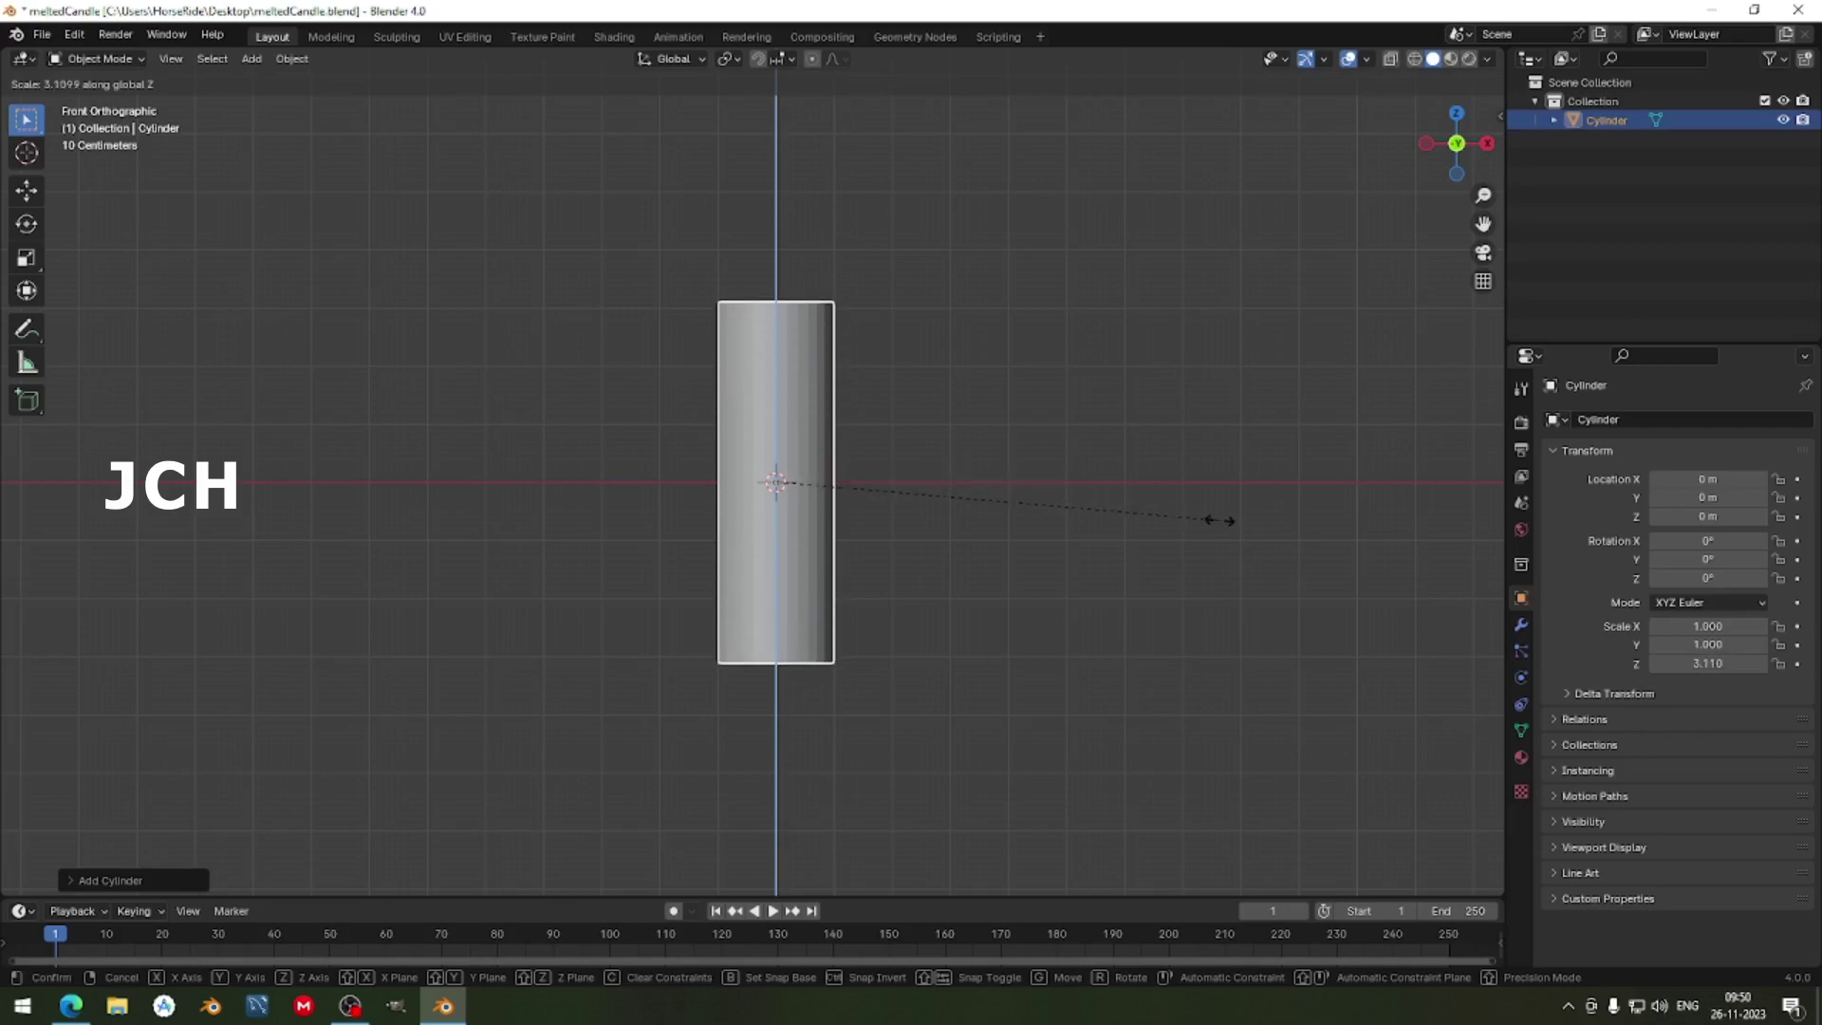
{"action": "left_click", "coordinate": [1232, 523]}
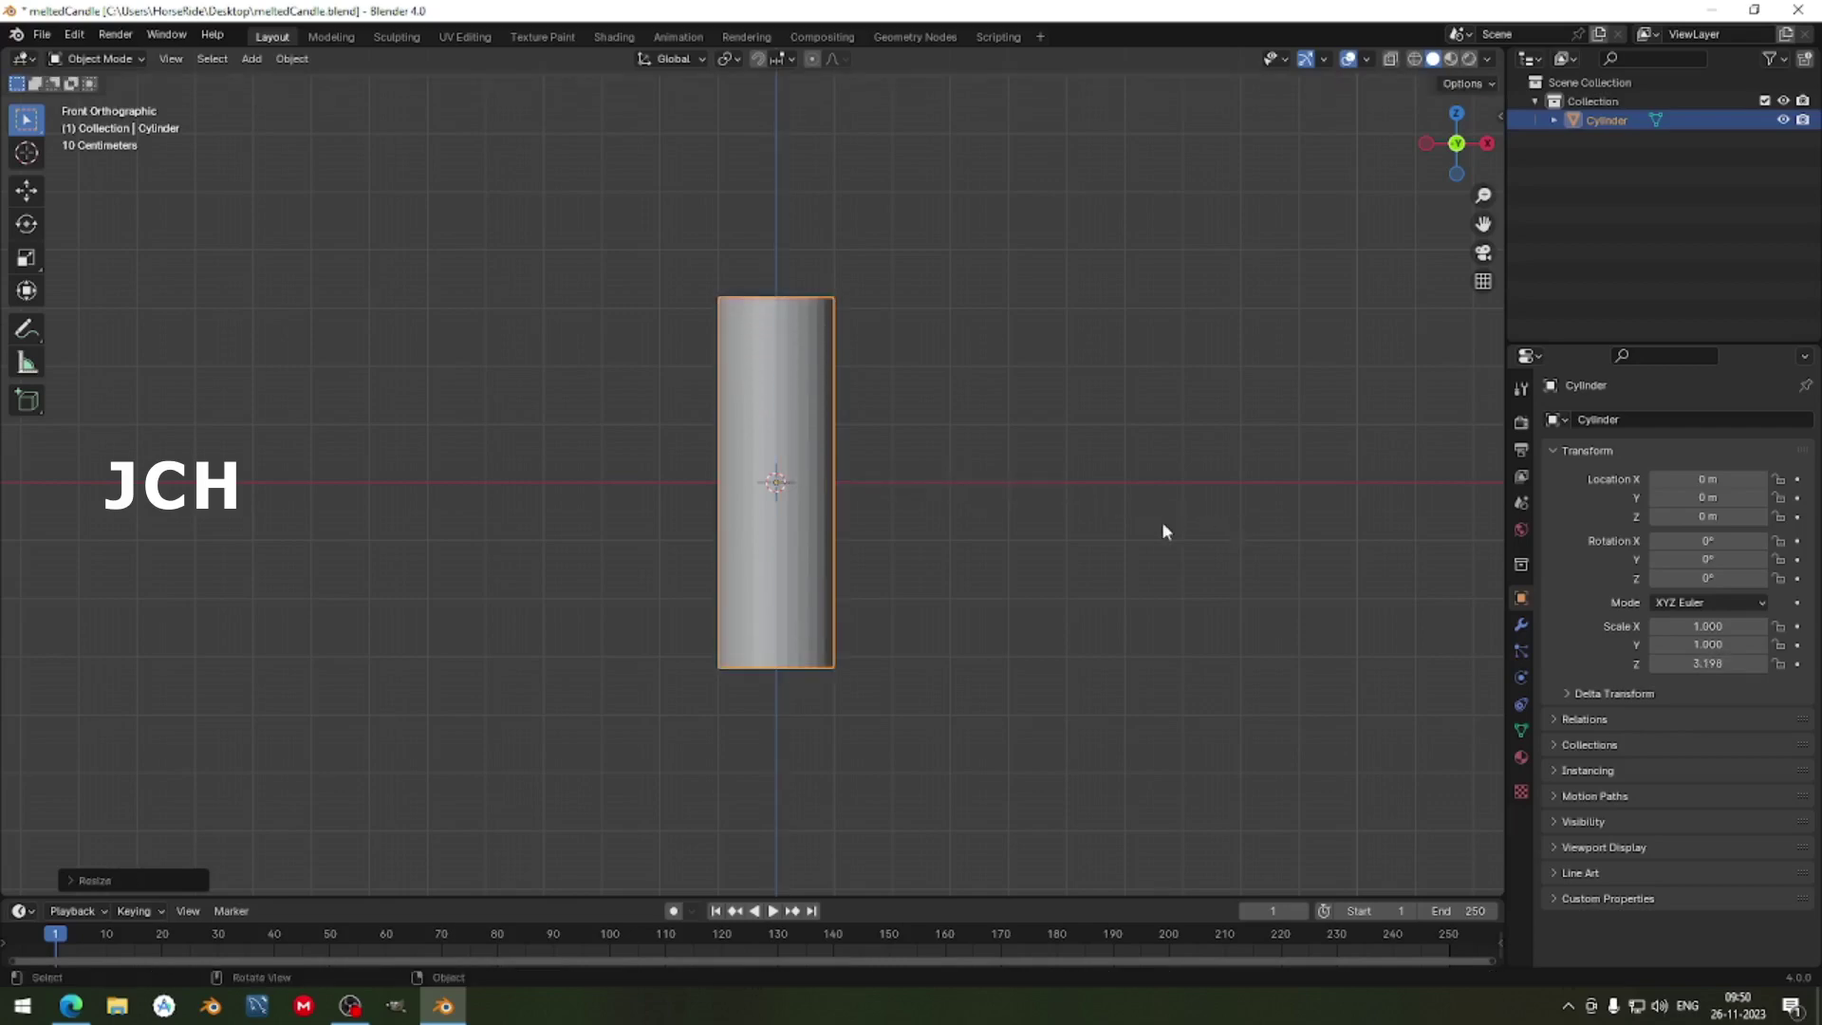
Raise the cylinder about 3.2 m along Z so its base sits on the ground line, and apply its rotation and scale.
{"action": "key", "text": "g"}
{"action": "key", "text": "z"}
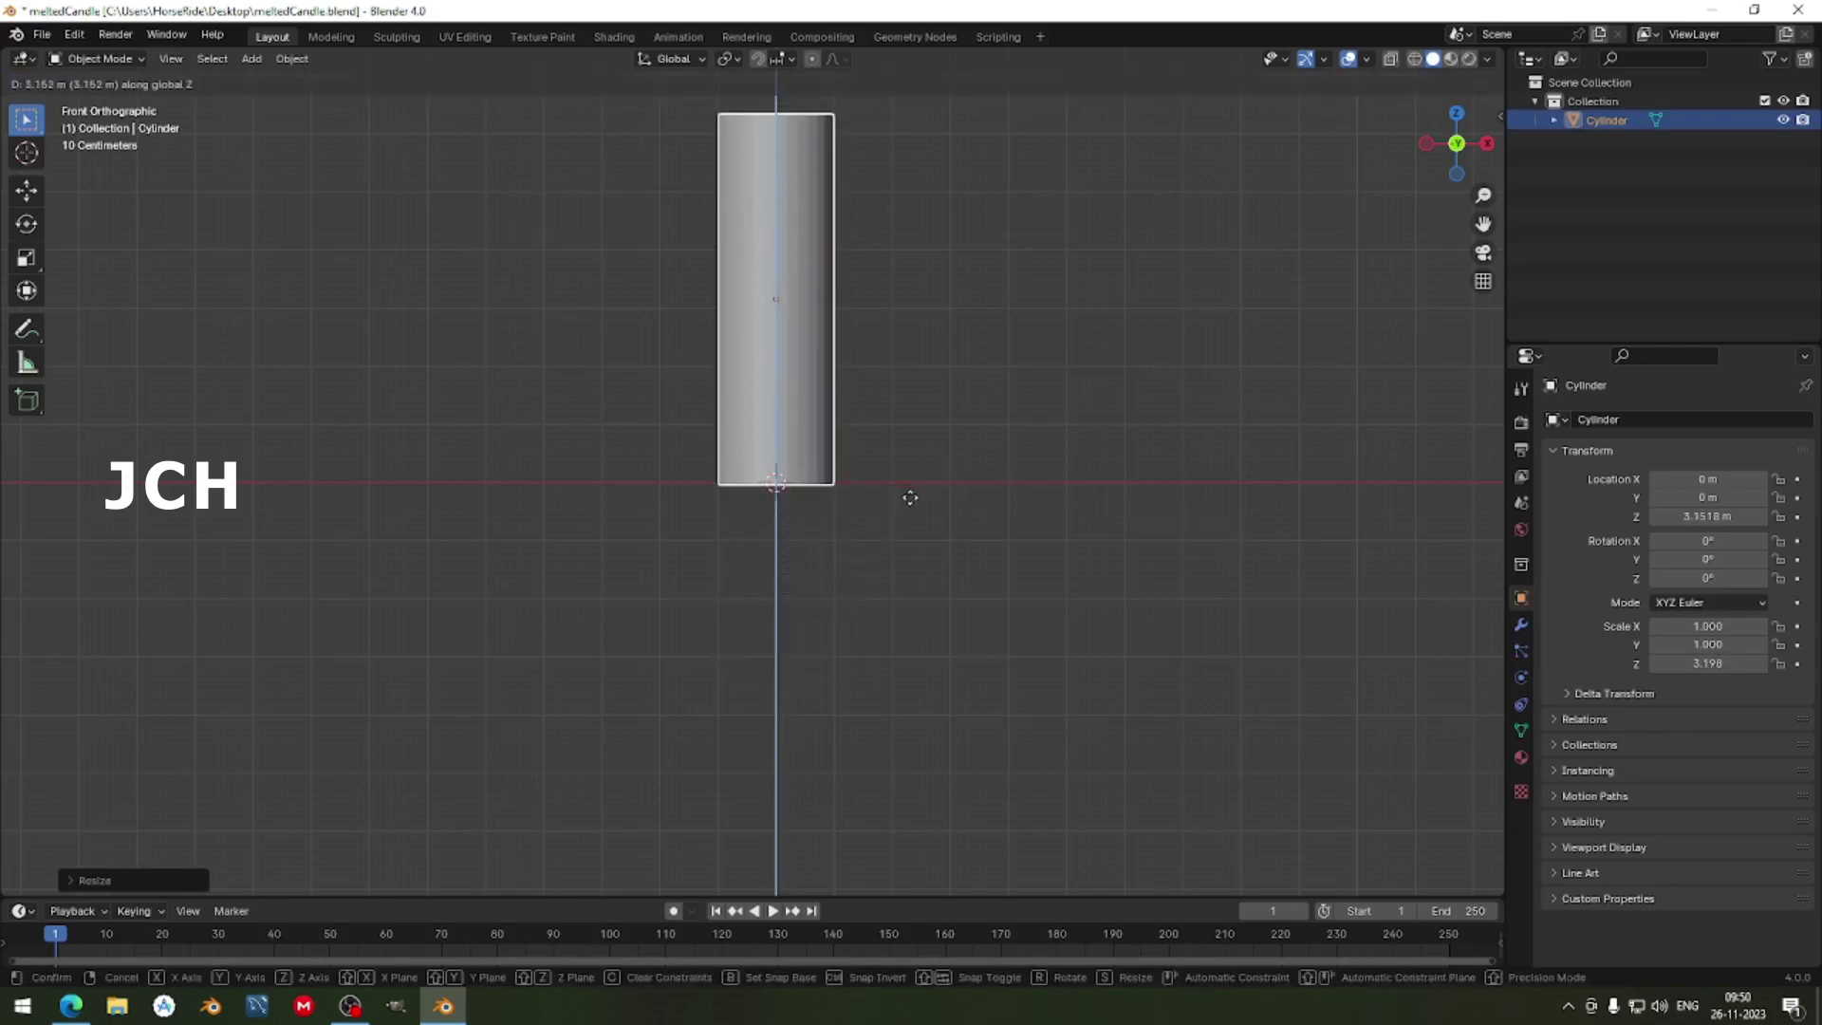
{"action": "left_click", "coordinate": [901, 498]}
{"action": "scroll", "coordinate": [902, 500], "scroll_direction": "up", "scroll_amount": 1}
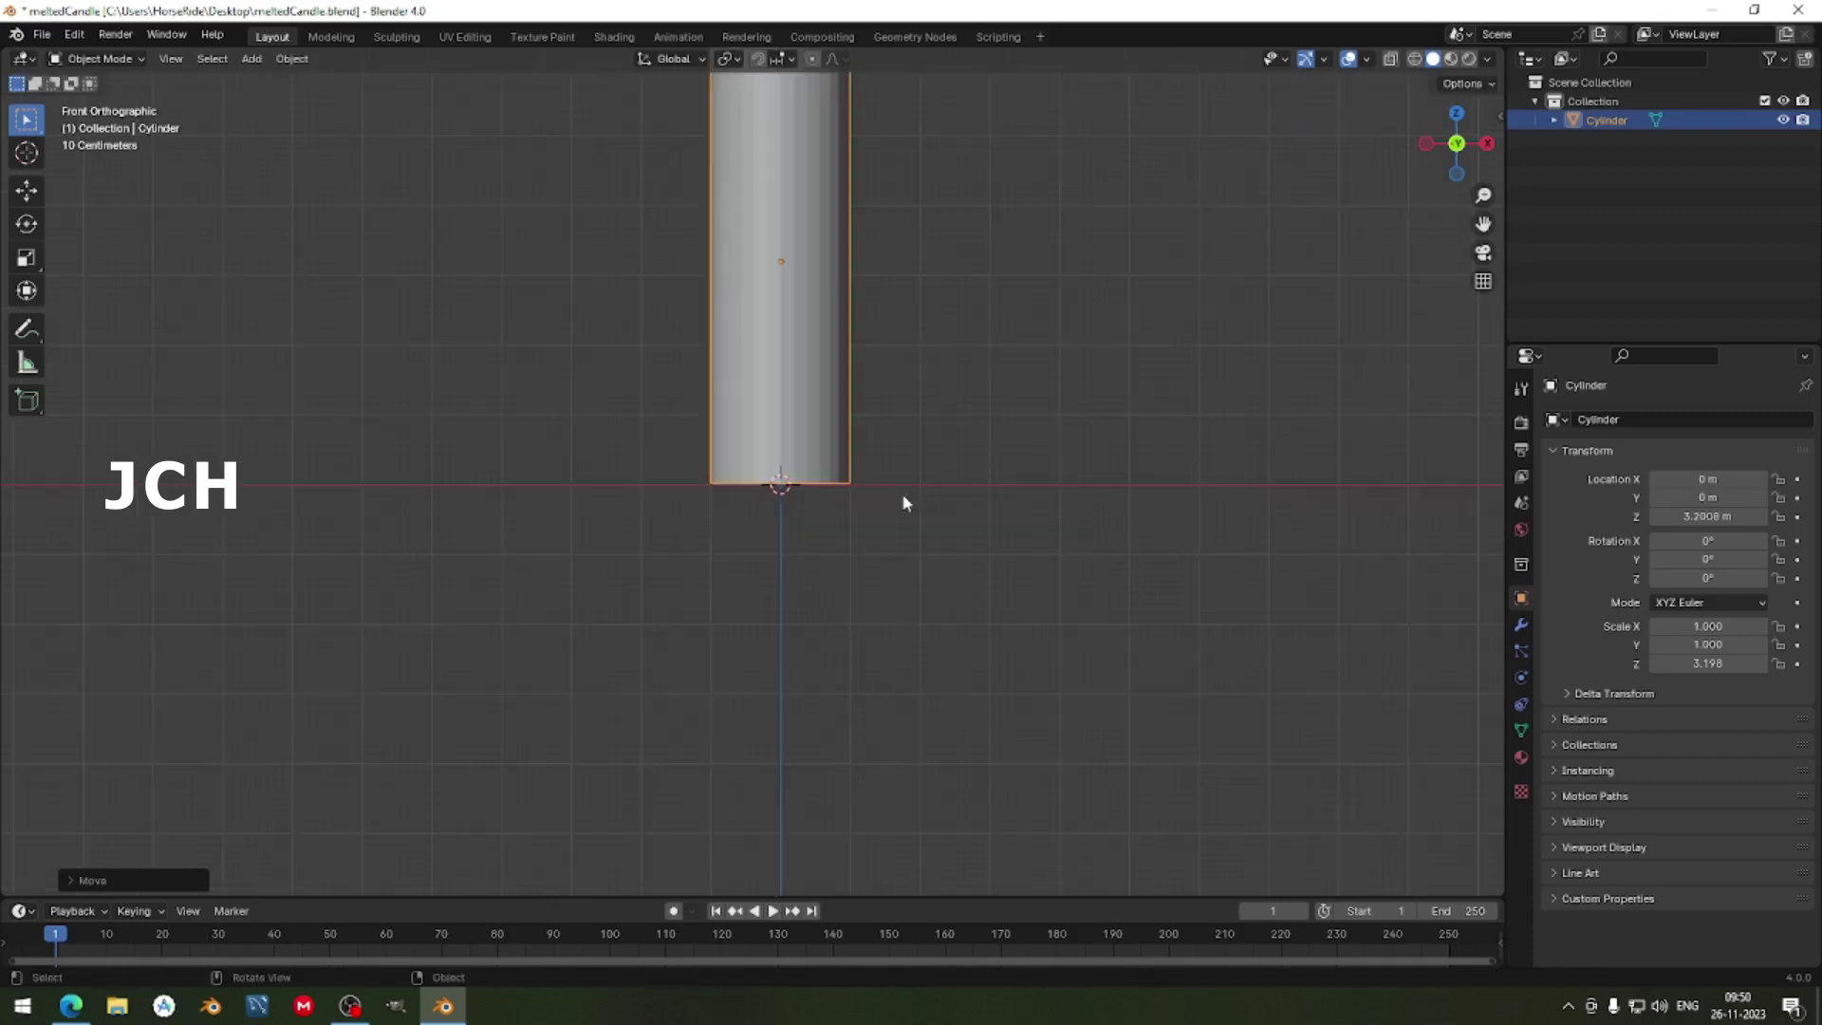
{"action": "middle_click_drag", "start_coordinate": [883, 108], "coordinate": [870, 331], "text": "shift"}
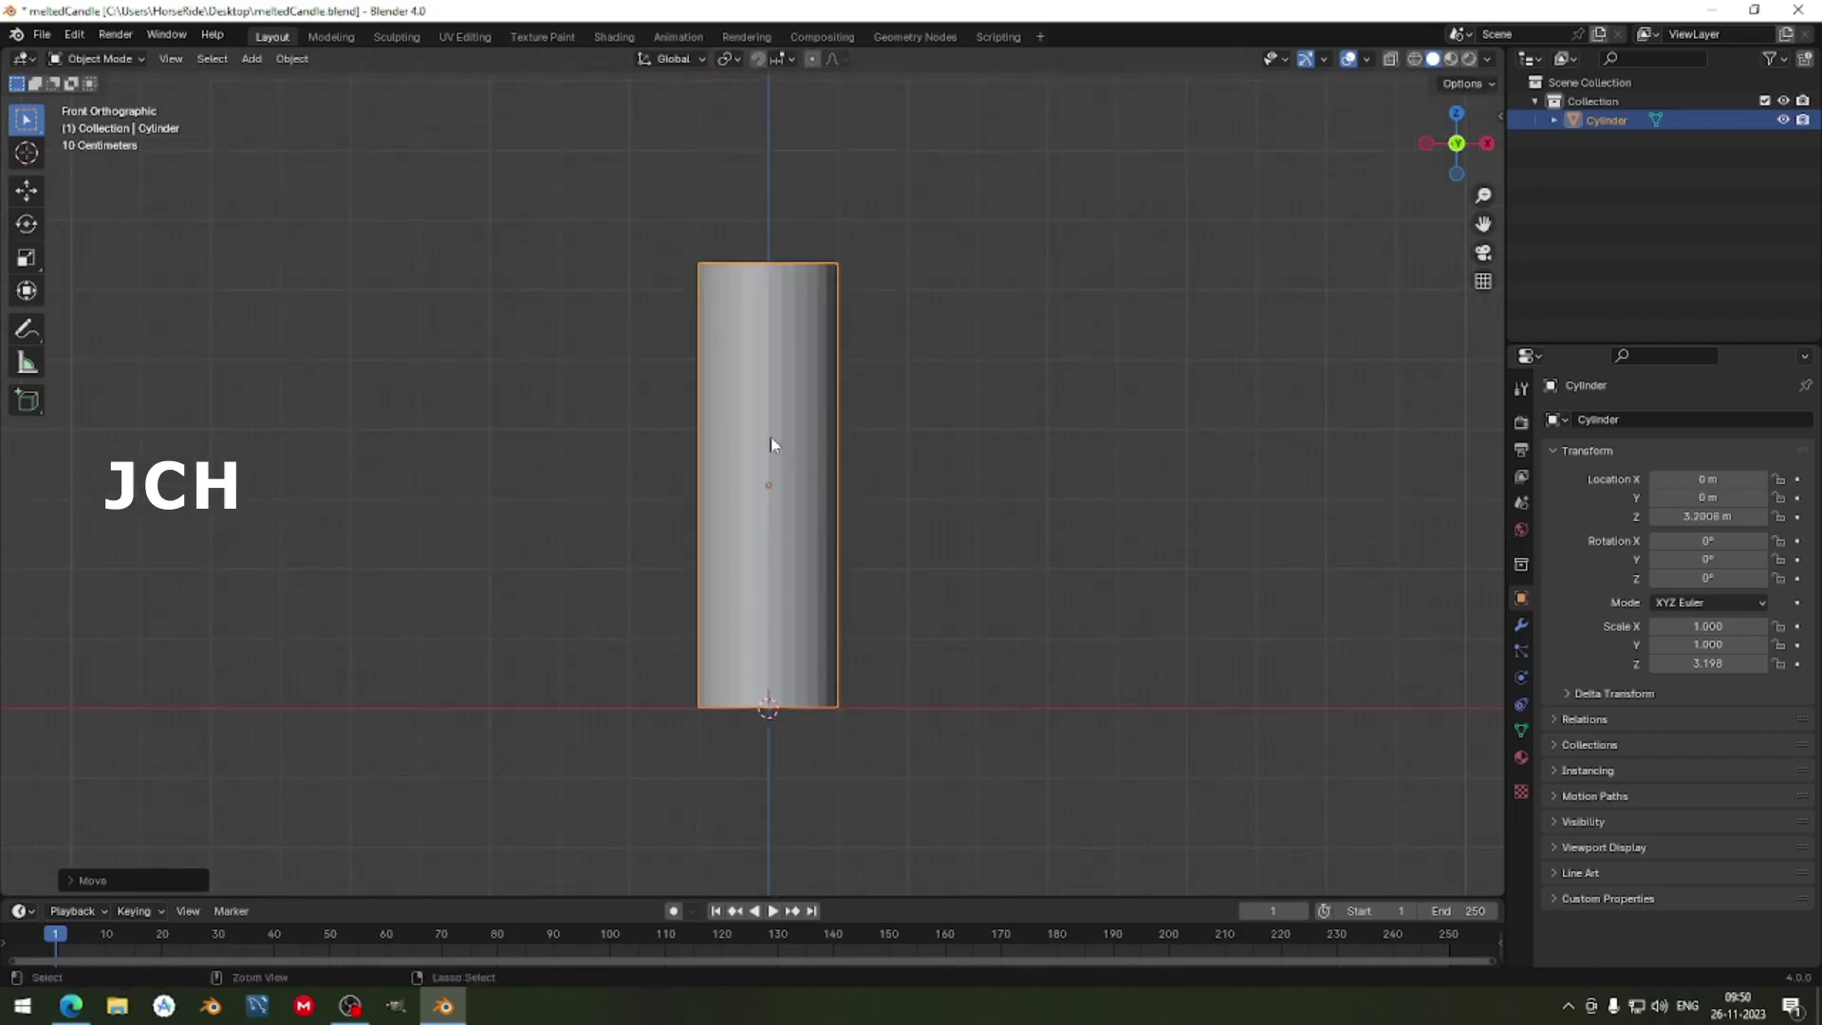
{"action": "key", "text": "ctrl+a"}
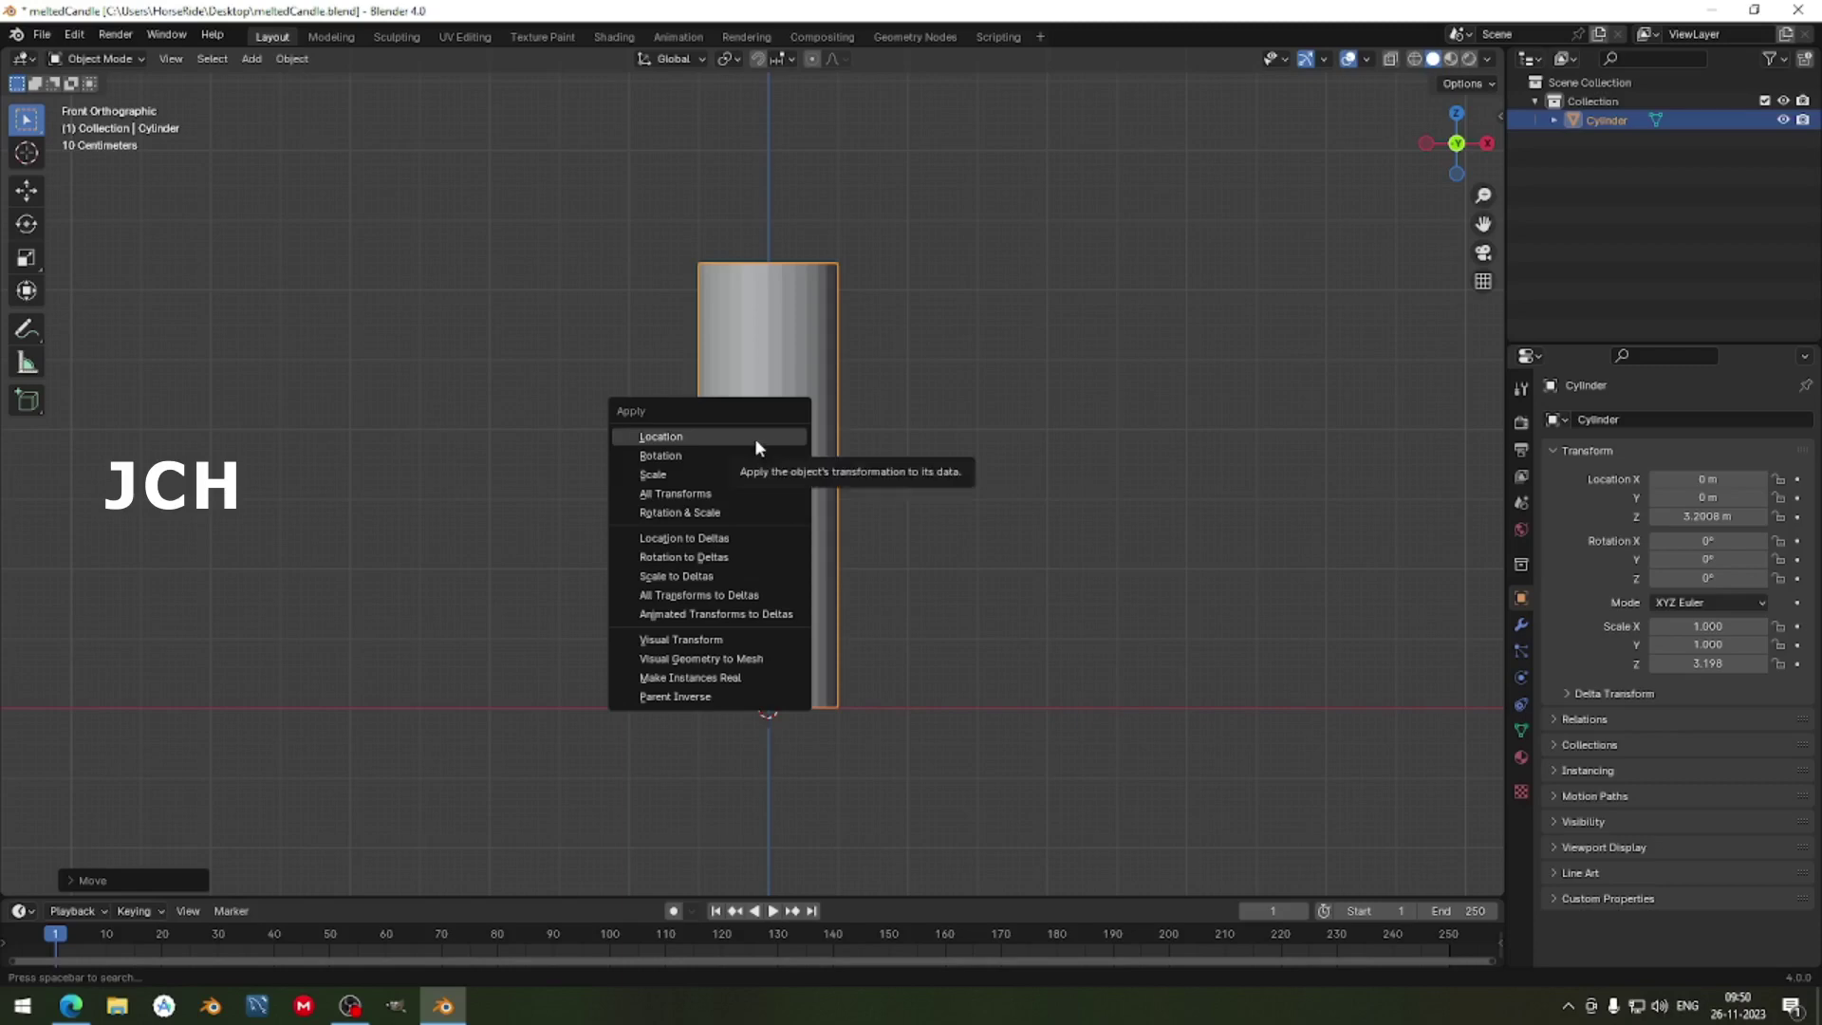
{"action": "left_click", "coordinate": [743, 521]}
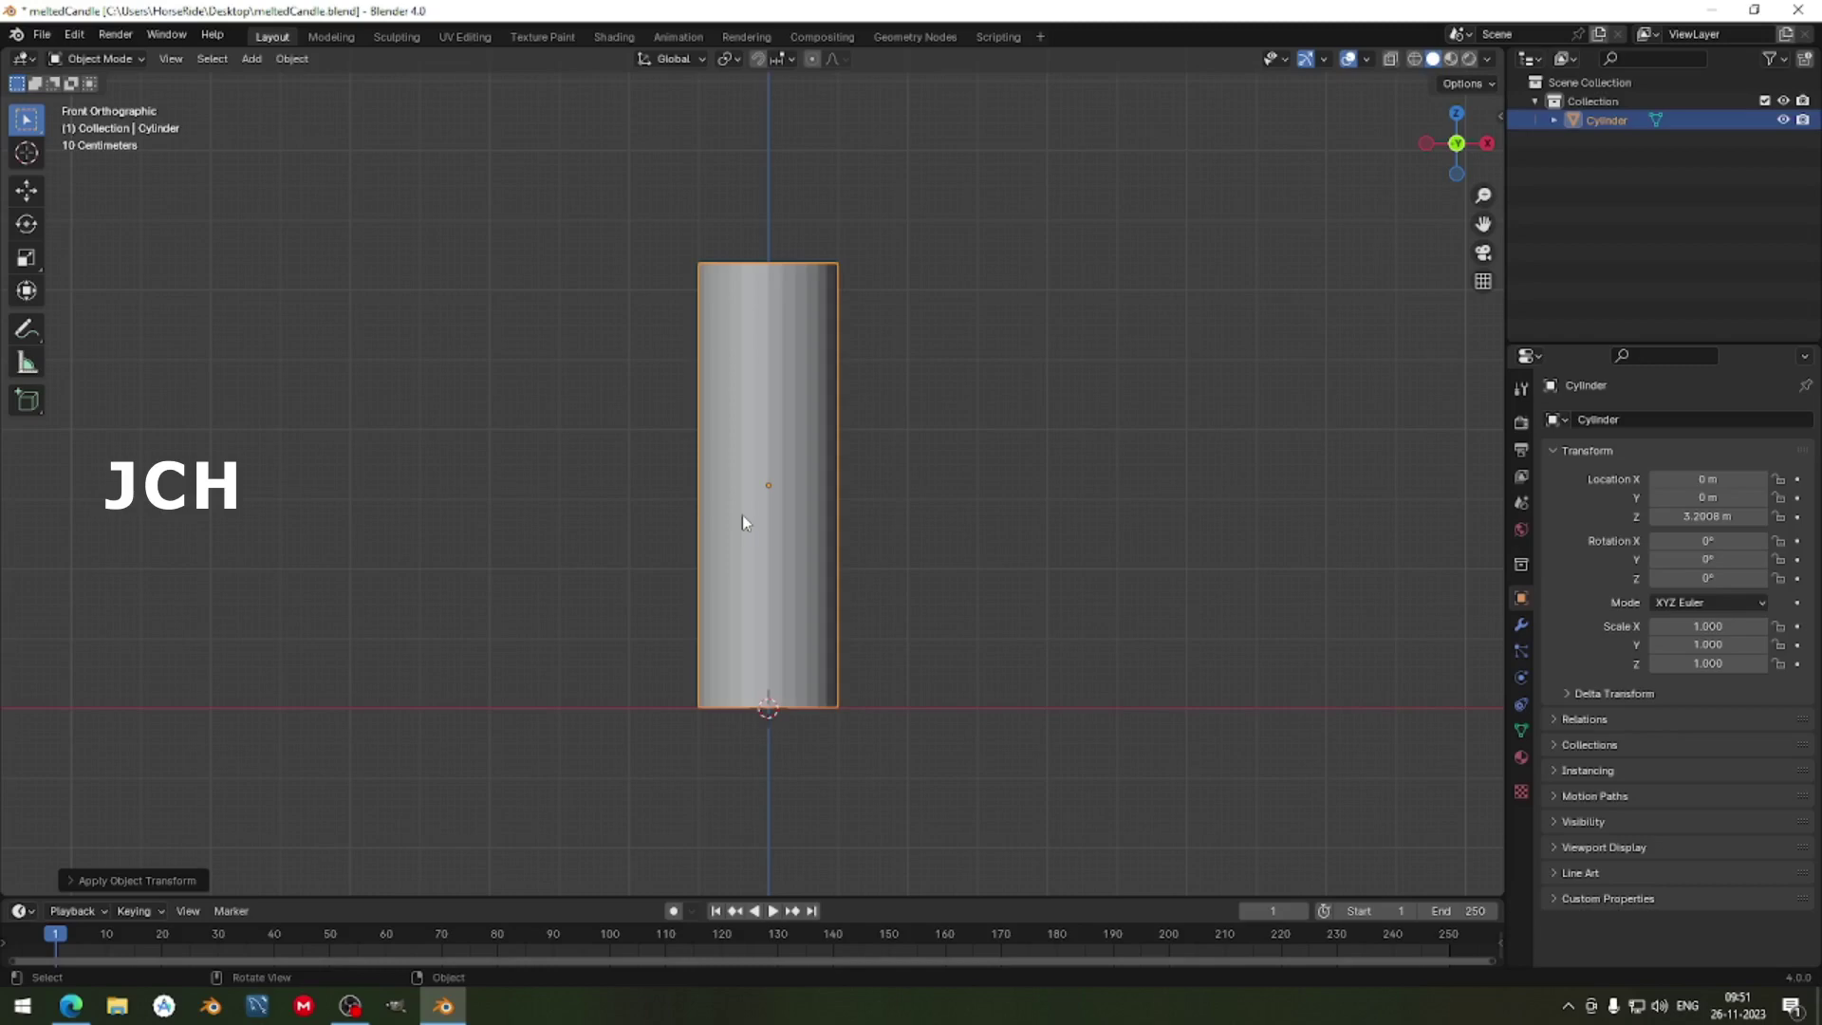
In Edit Mode with edge selection, deselect the cylinder's top and bottom rim loops, keeping only the vertical side edges selected.
{"action": "middle_click_drag", "start_coordinate": [834, 341], "coordinate": [793, 315]}
{"action": "key", "text": "Tab"}
{"action": "key", "text": "2"}
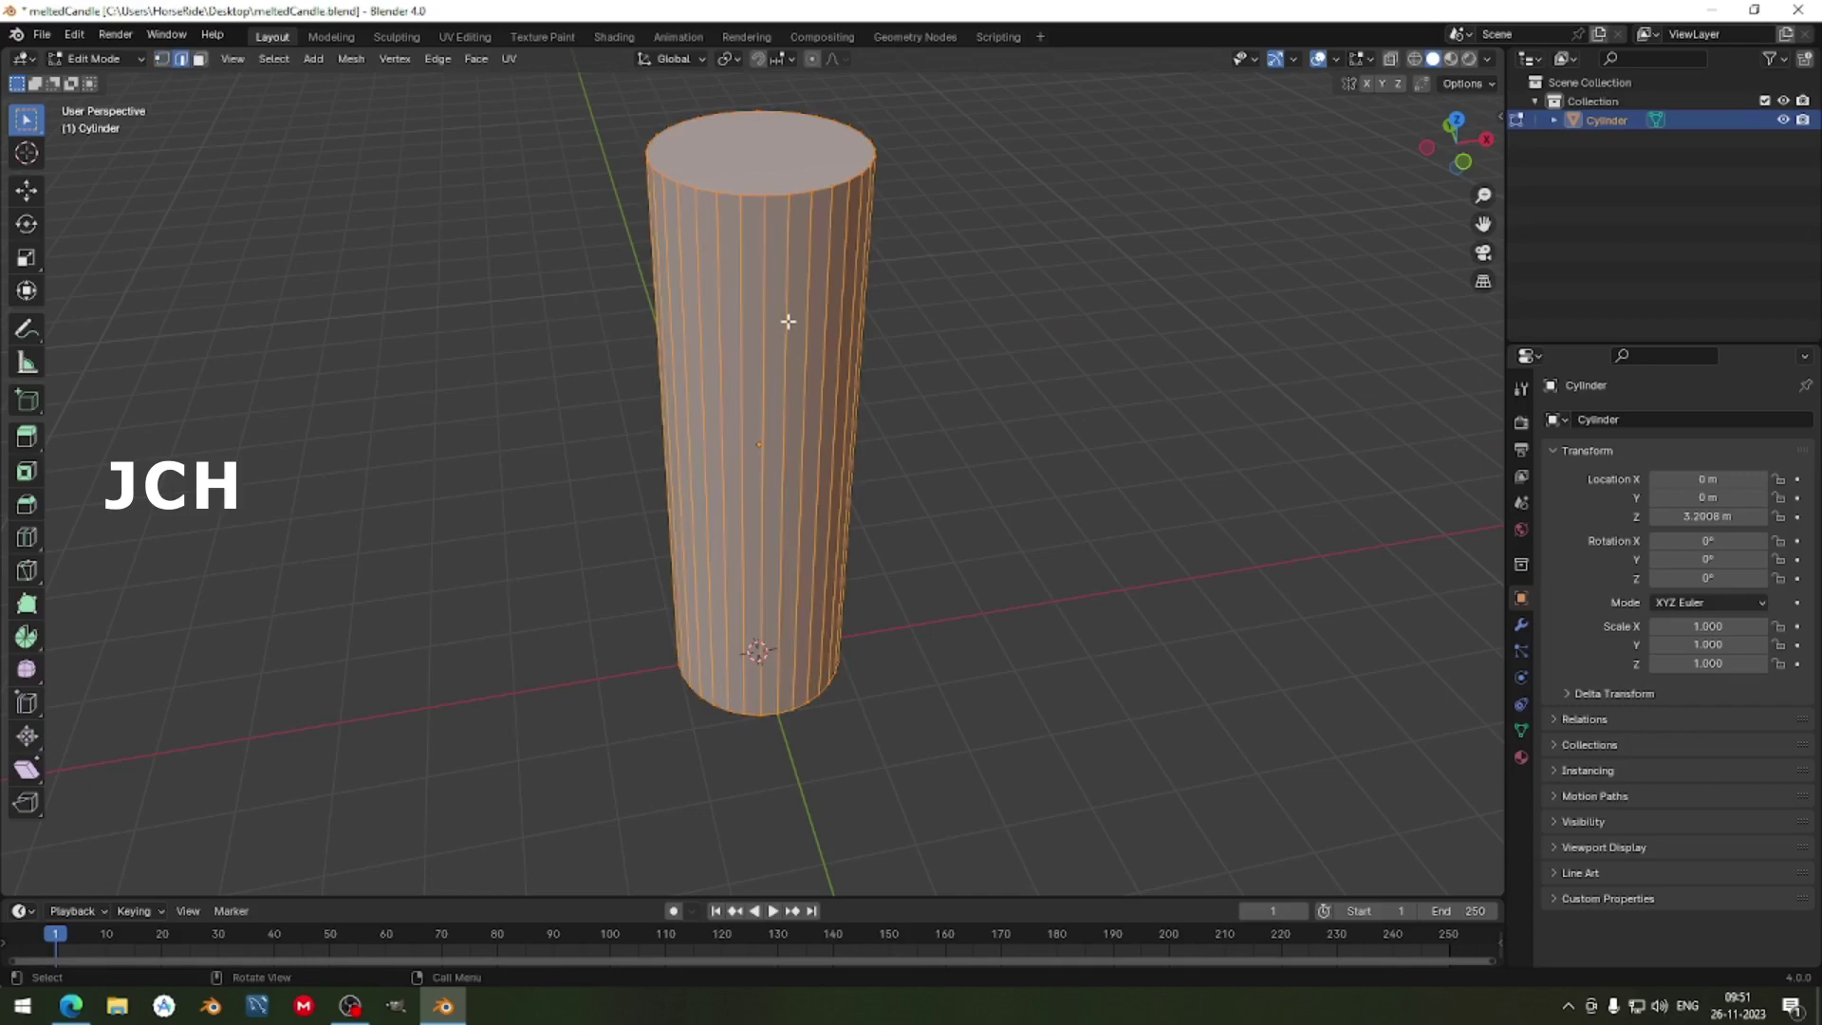
{"action": "left_click", "coordinate": [750, 194], "text": "shift"}
{"action": "left_click", "coordinate": [755, 192], "text": "alt"}
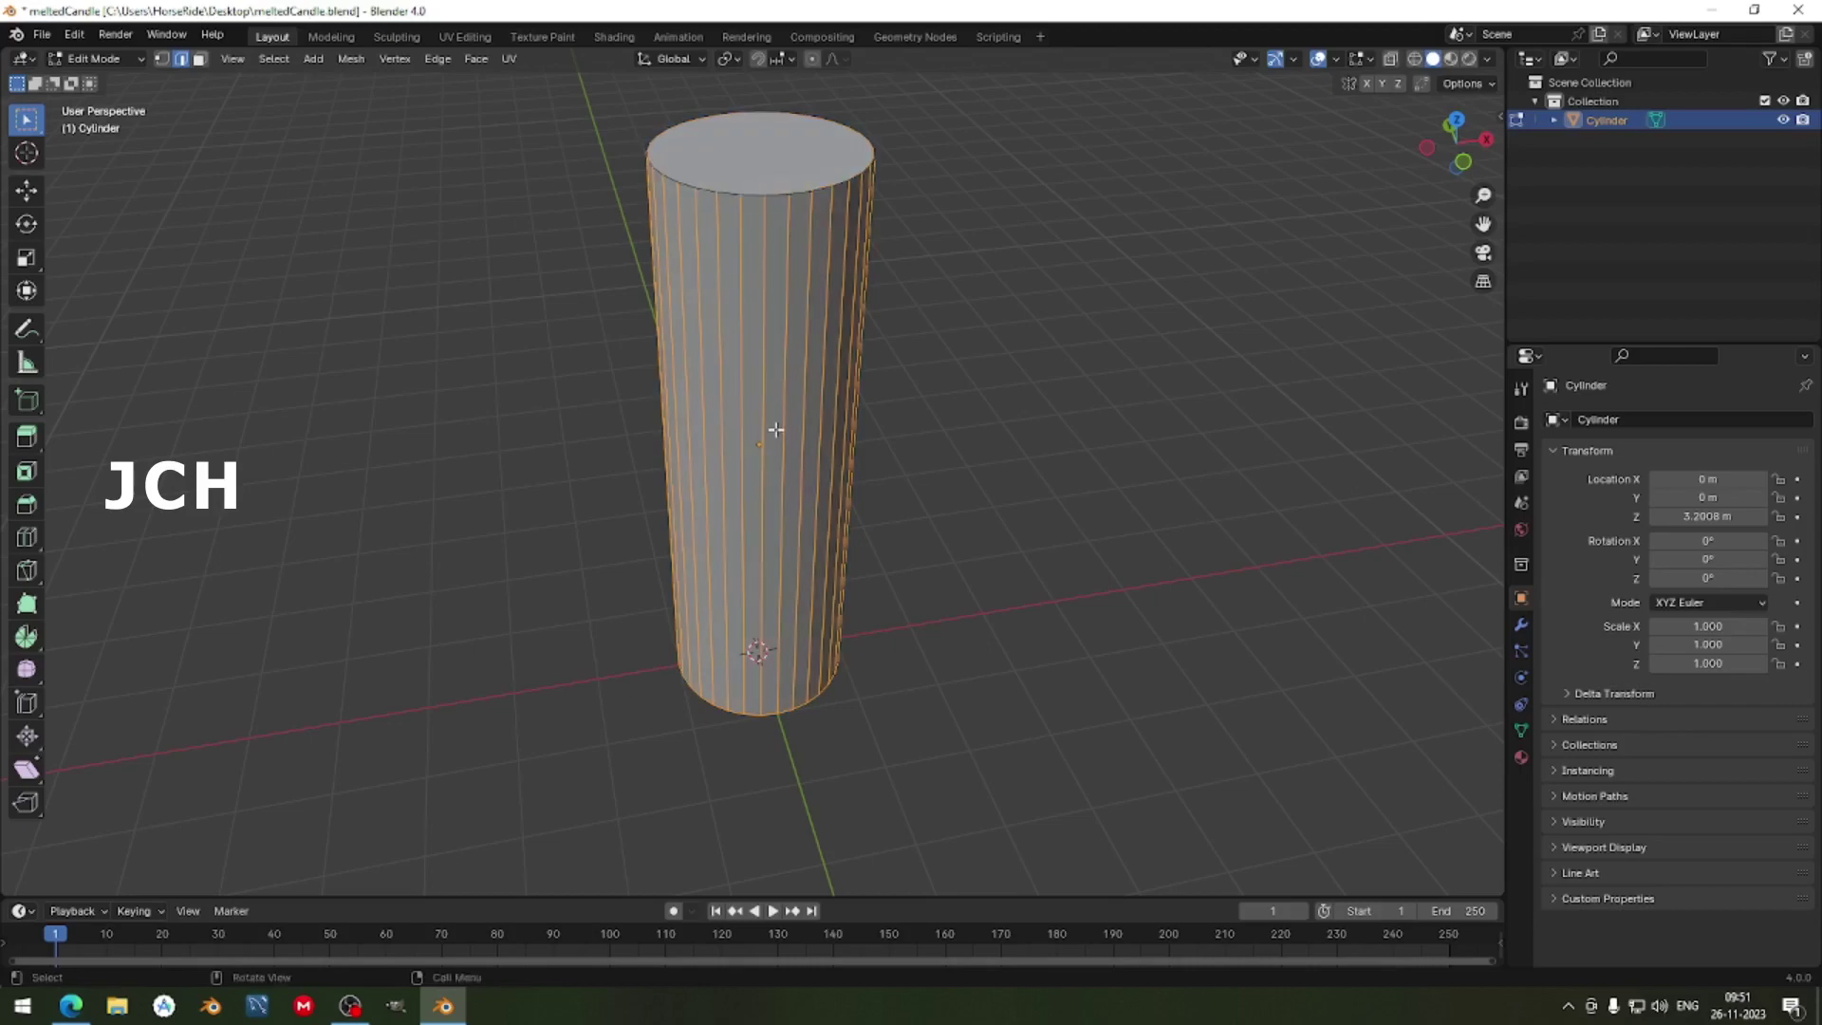
{"action": "middle_click_drag", "start_coordinate": [777, 430], "coordinate": [766, 371]}
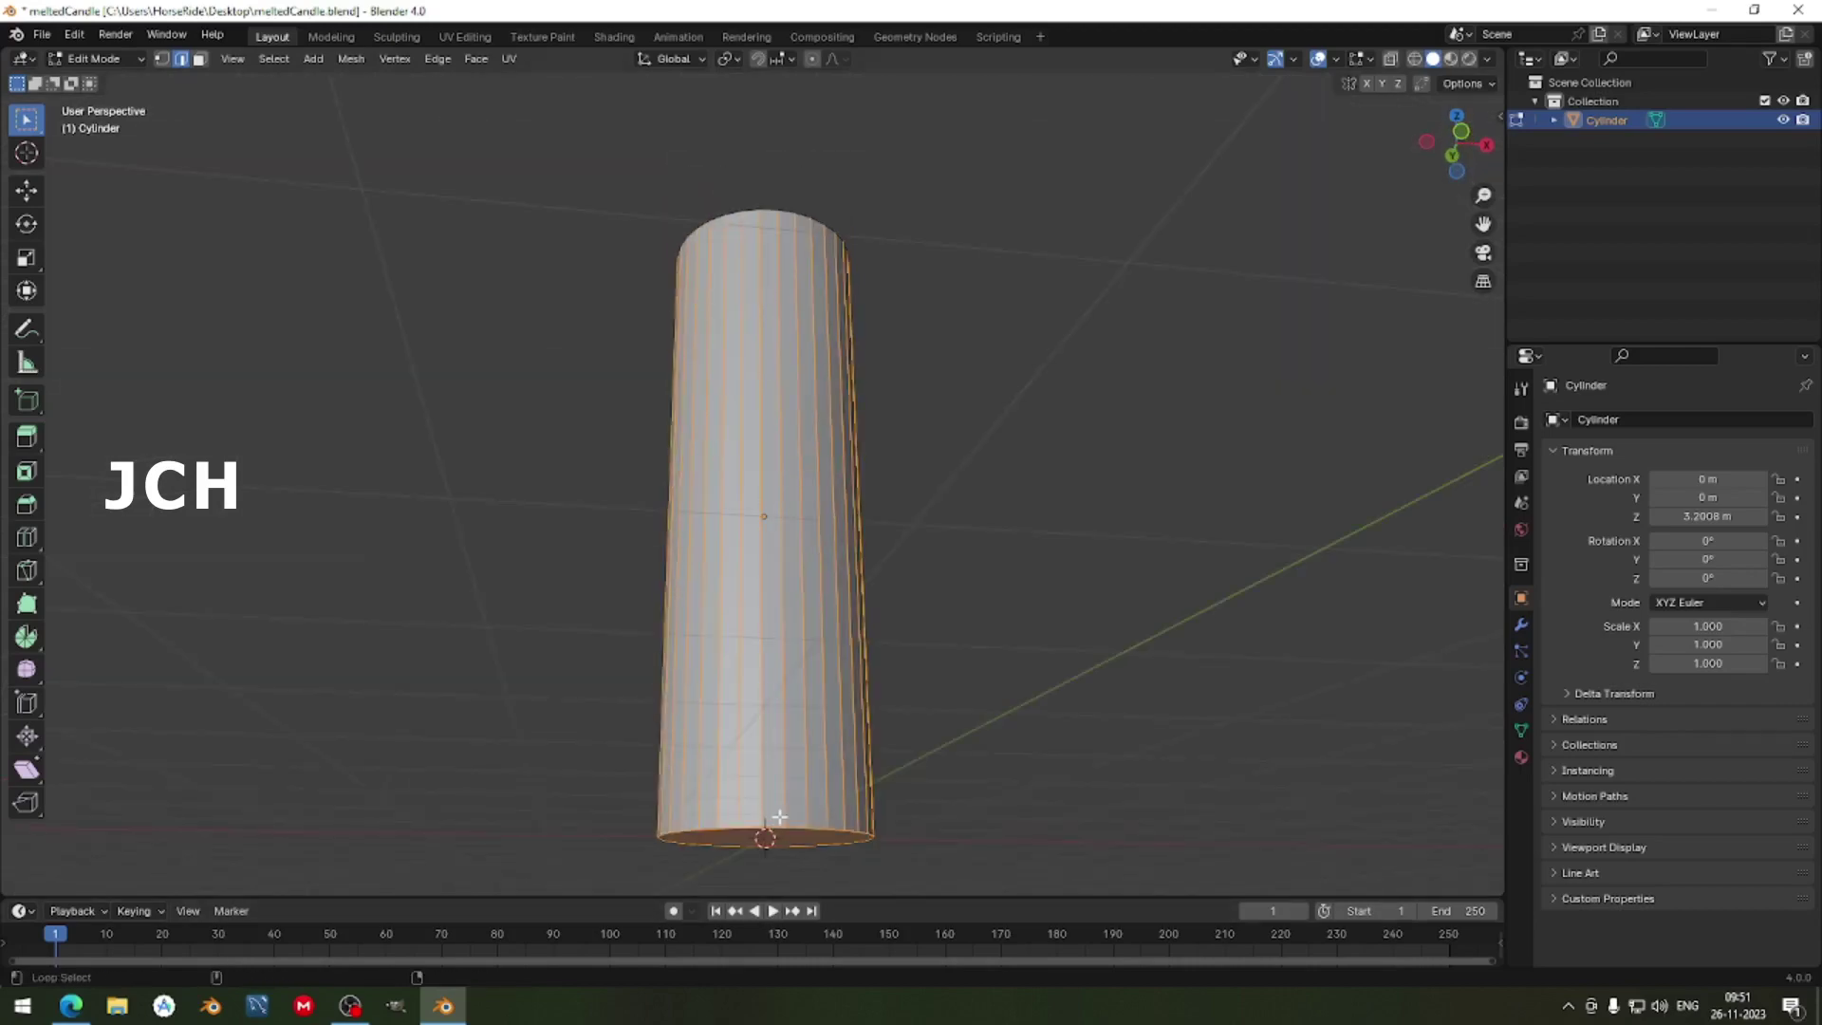
{"action": "middle_click_drag", "start_coordinate": [776, 828], "coordinate": [603, 183]}
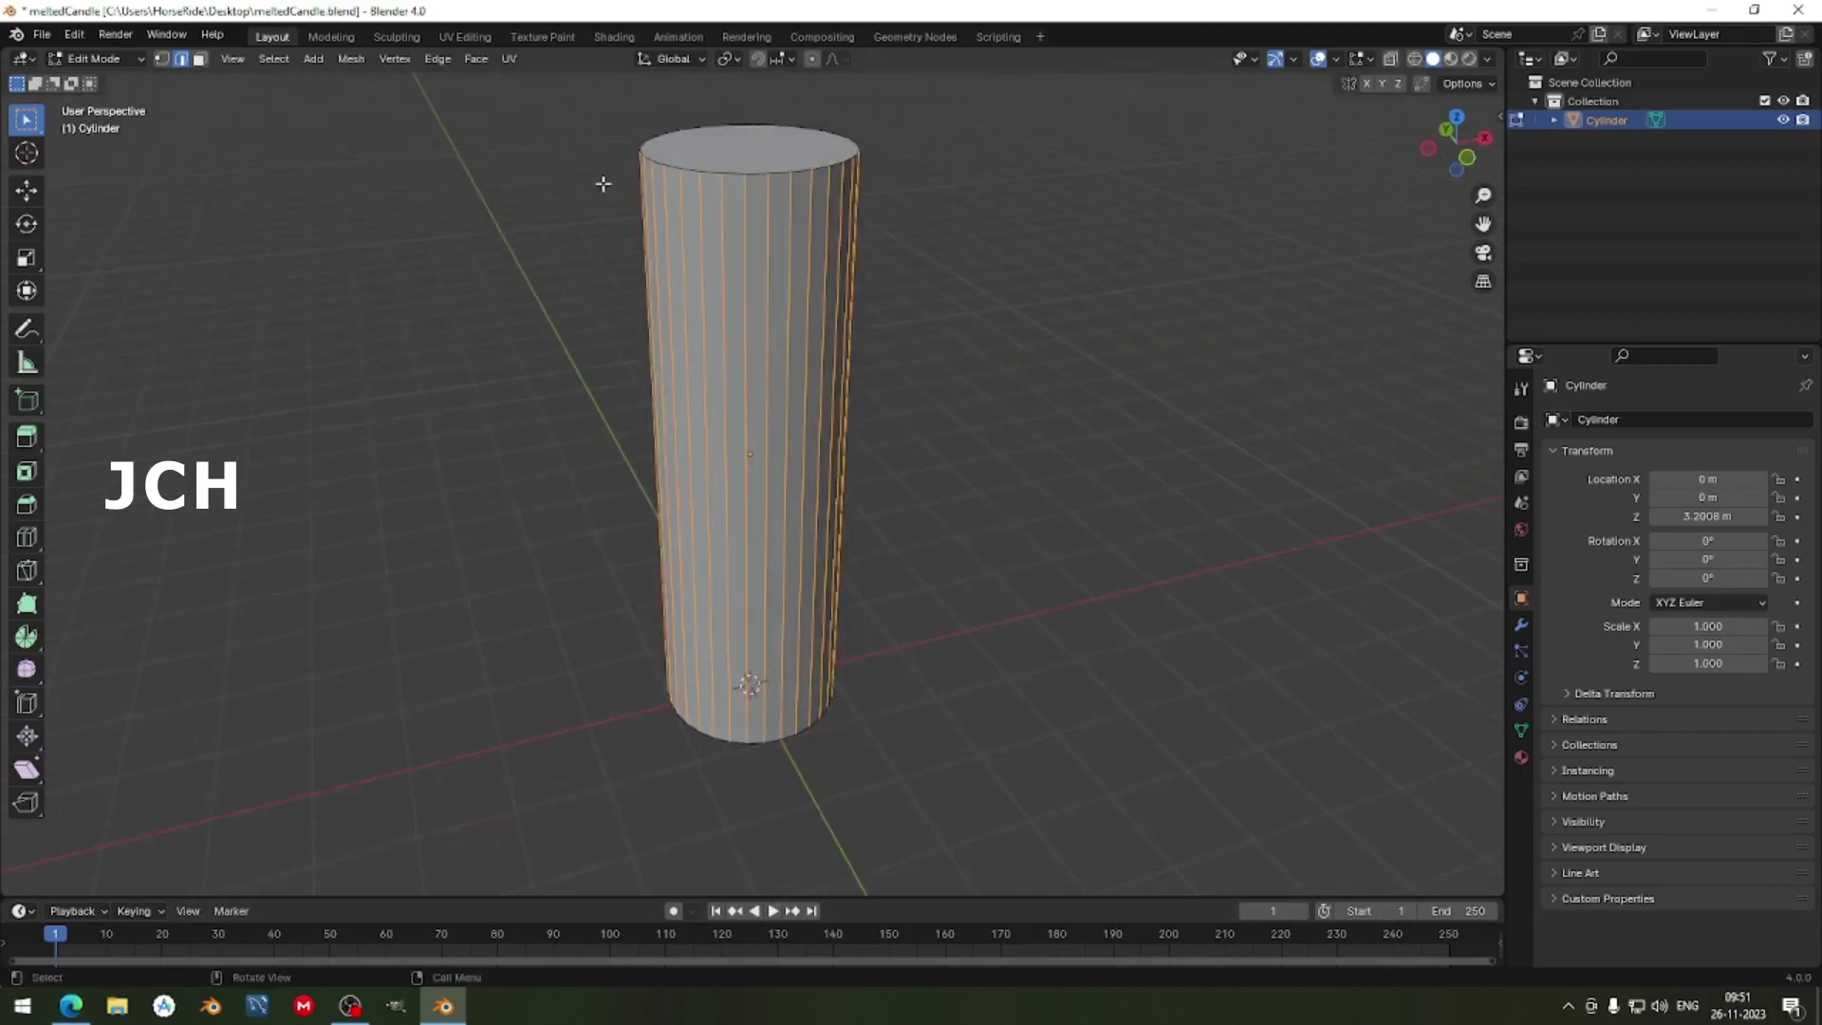
Apply Checker Deselect to the vertical side edges so that every other one stays selected.
{"action": "left_click", "coordinate": [275, 59]}
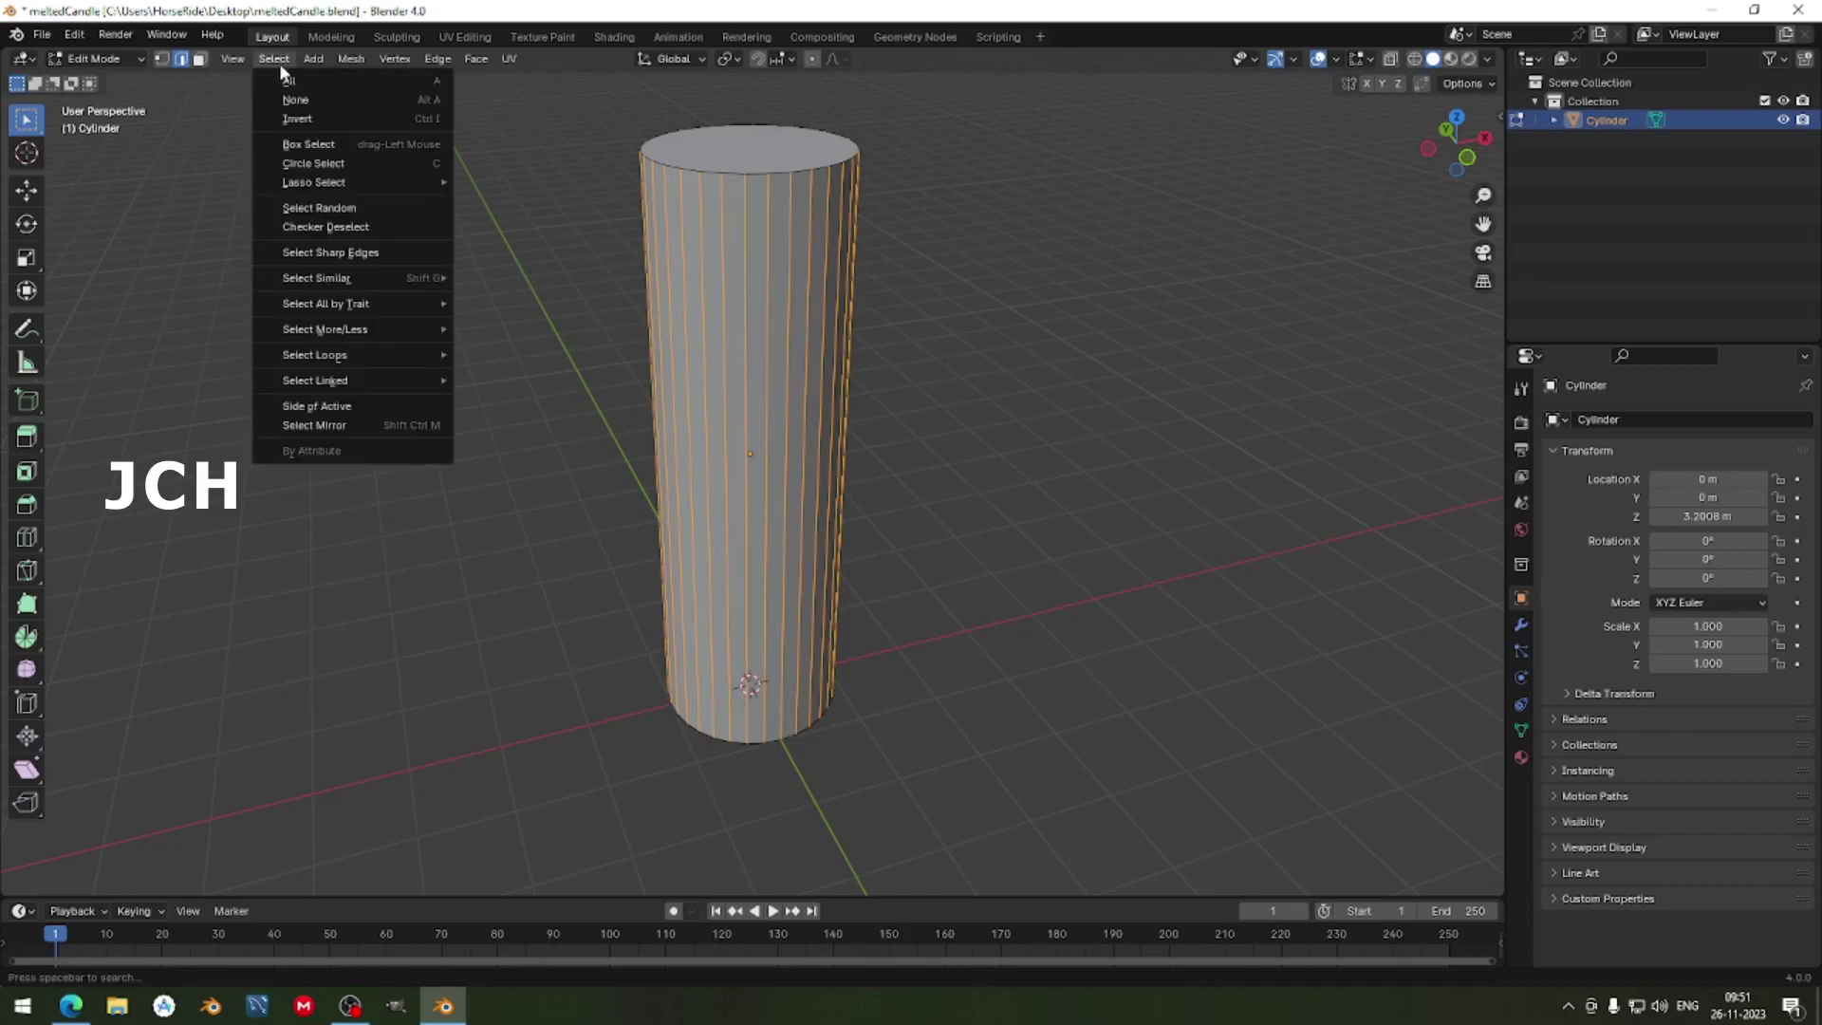
{"action": "left_click", "coordinate": [373, 226]}
{"action": "scroll", "coordinate": [869, 367], "scroll_direction": "up", "scroll_amount": 1}
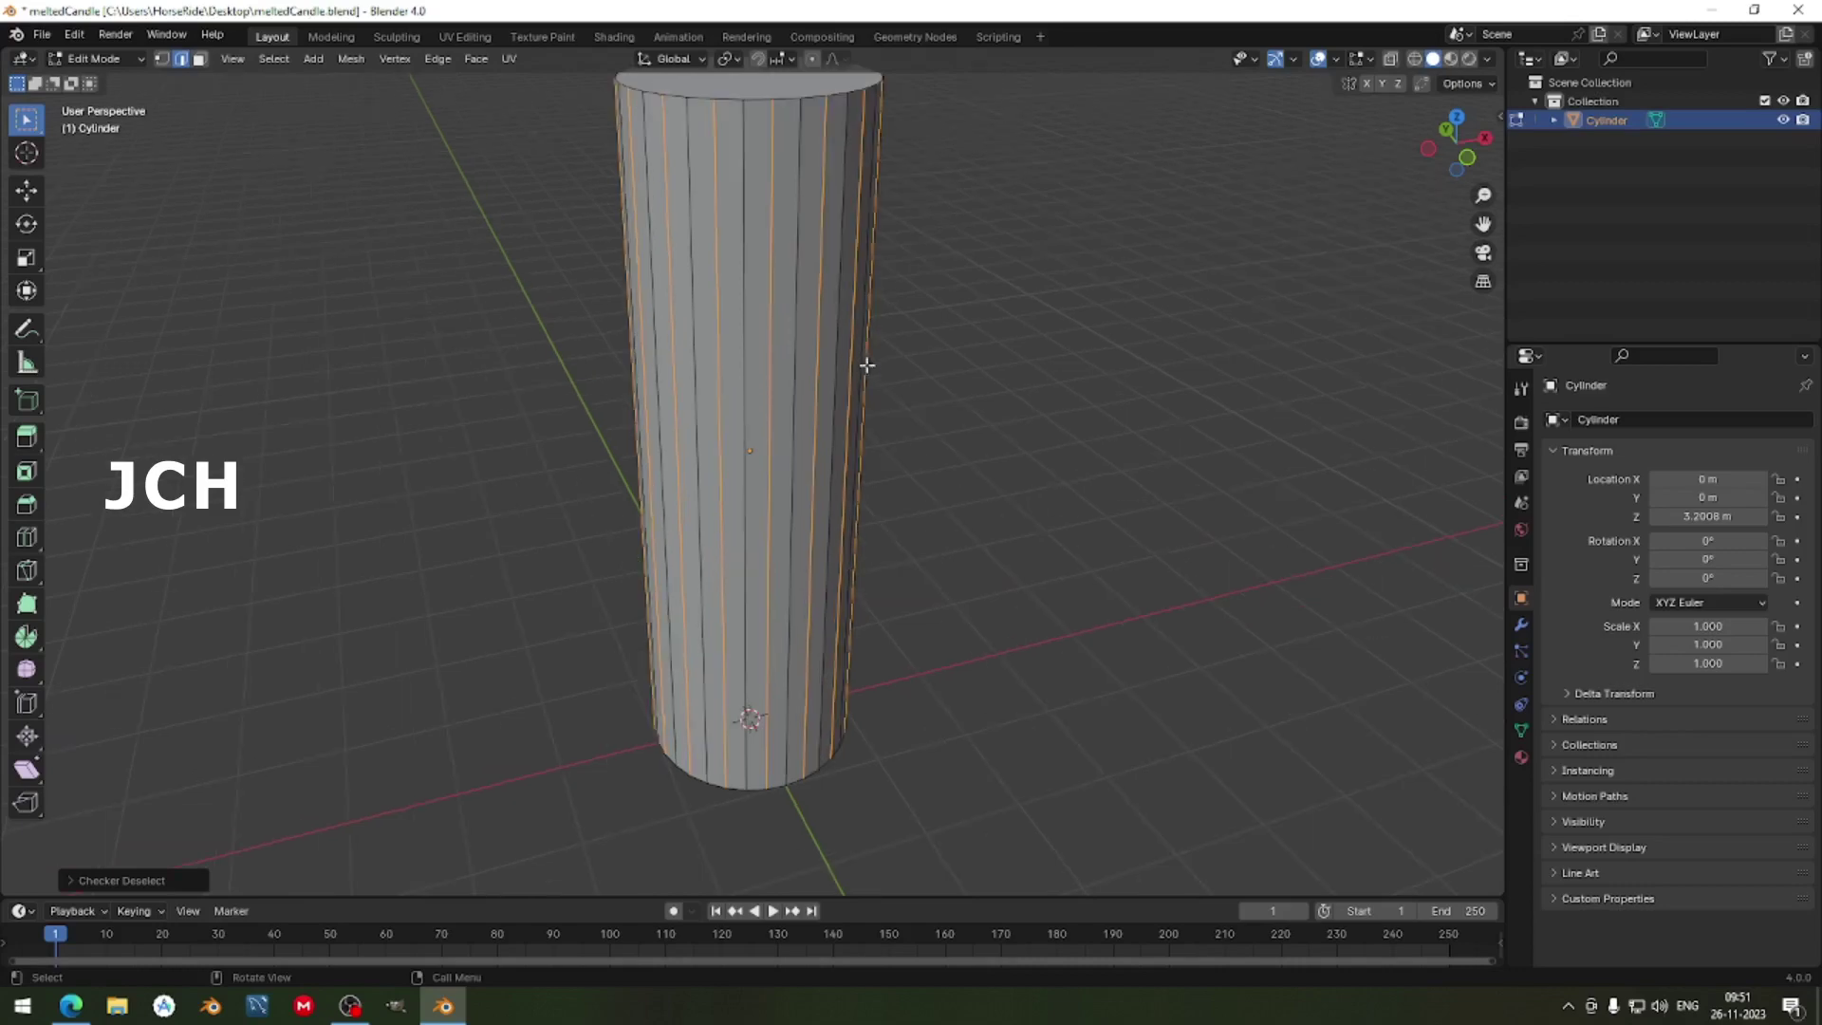
Scale the selected vertical edges inward to about 0.79 with the Z axis locked, forming a ridged star-shaped cross-section.
{"action": "middle_click_drag", "start_coordinate": [892, 380], "coordinate": [919, 468]}
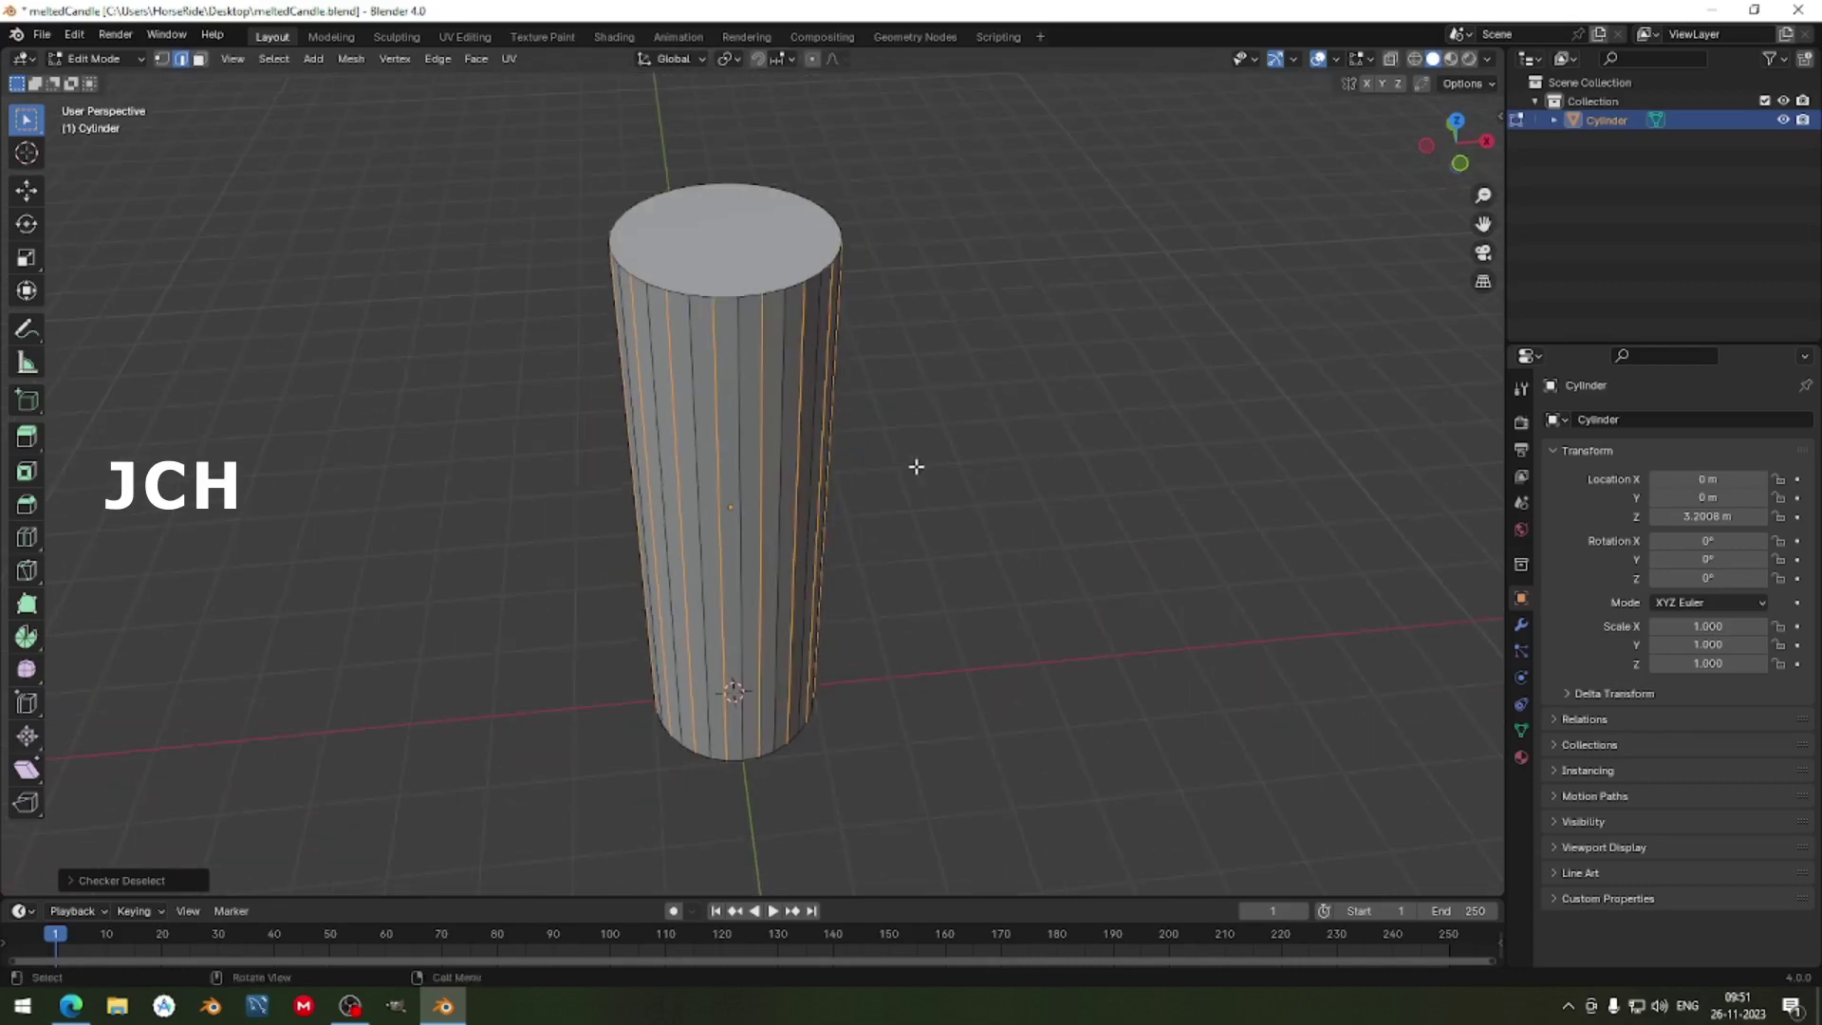
{"action": "key", "text": "s"}
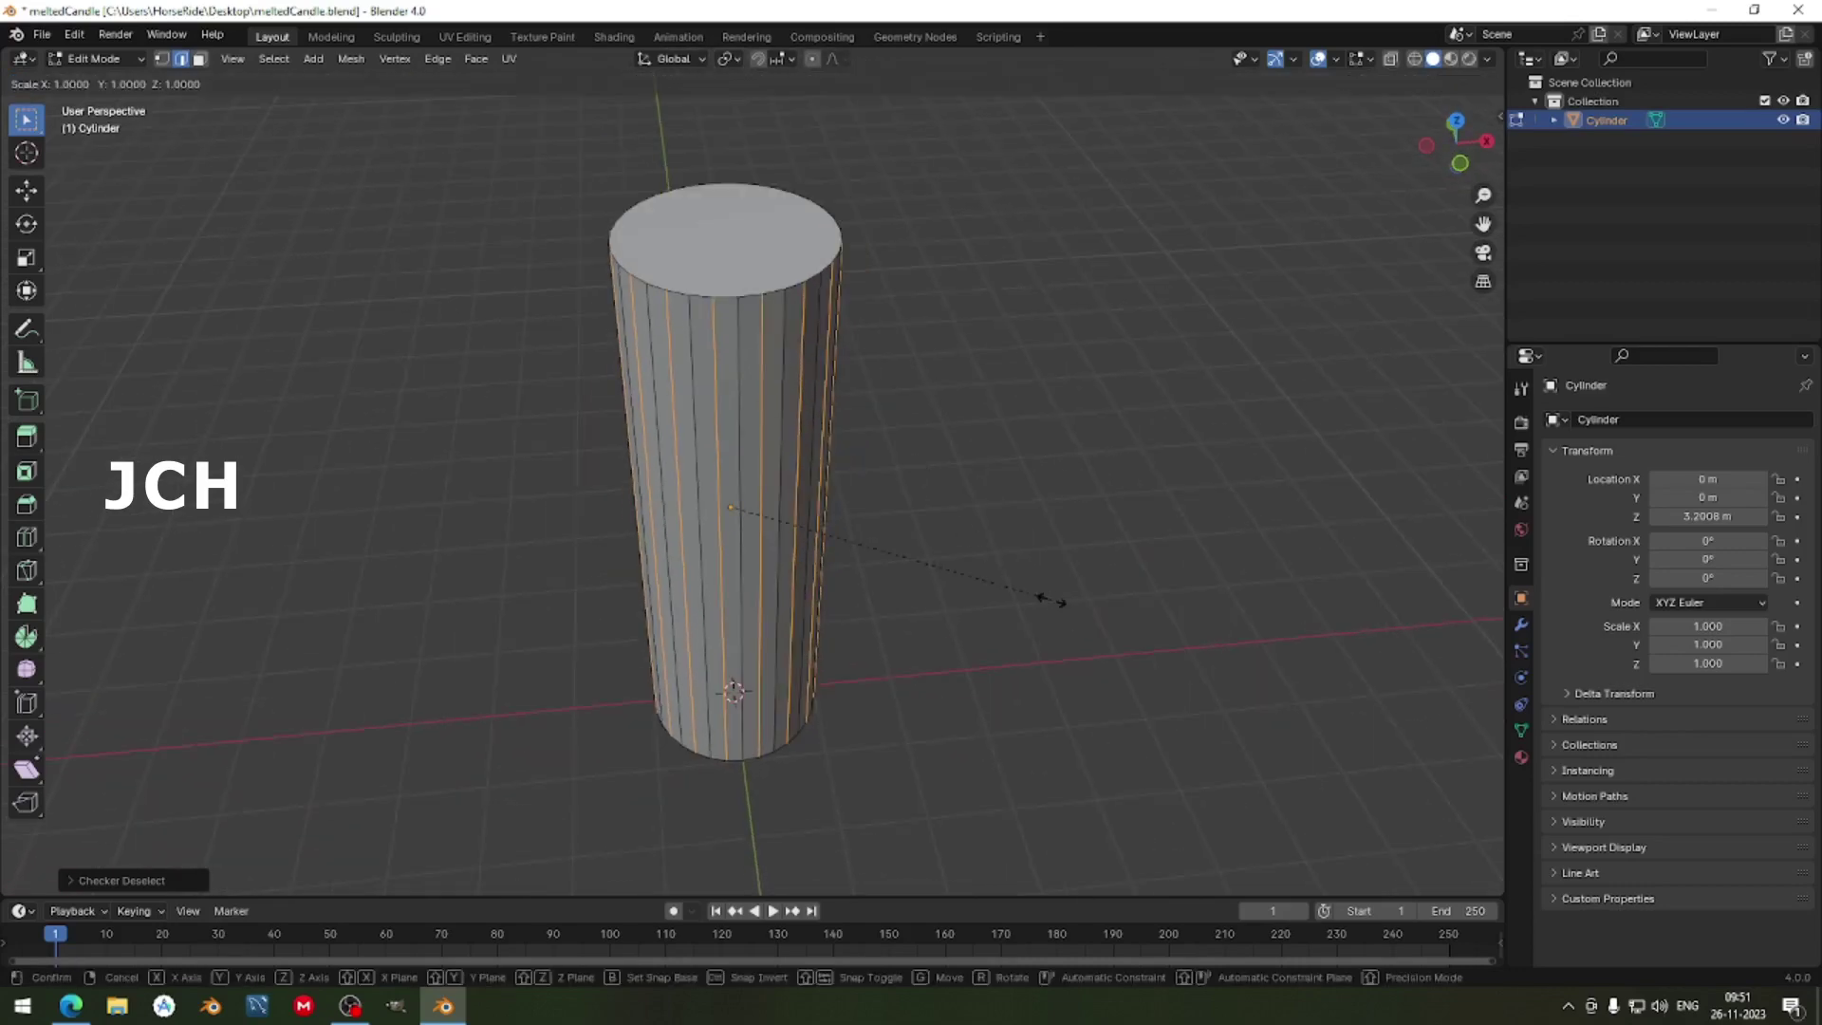
{"action": "key", "text": "shift+z"}
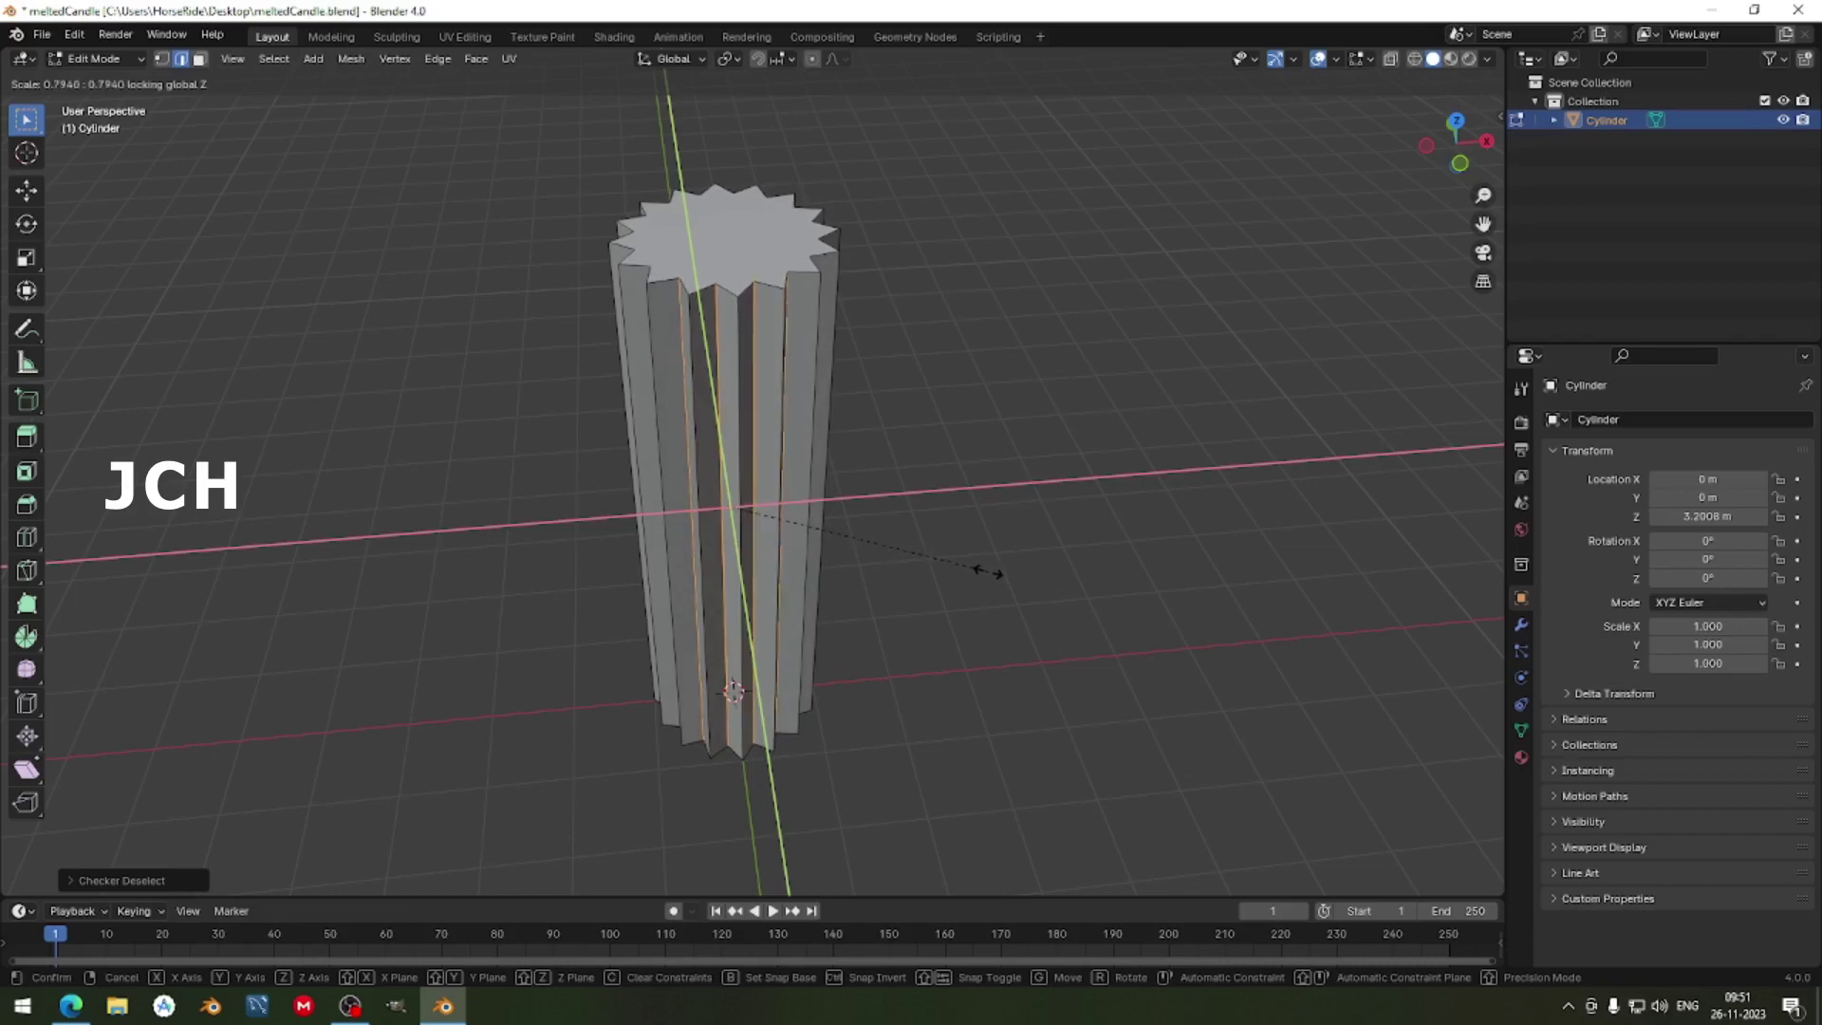
{"action": "left_click", "coordinate": [993, 573]}
In front view with X-ray on, add six evenly spaced horizontal loop cuts along the candle body without sliding them.
{"action": "middle_click_drag", "start_coordinate": [801, 459], "coordinate": [833, 350]}
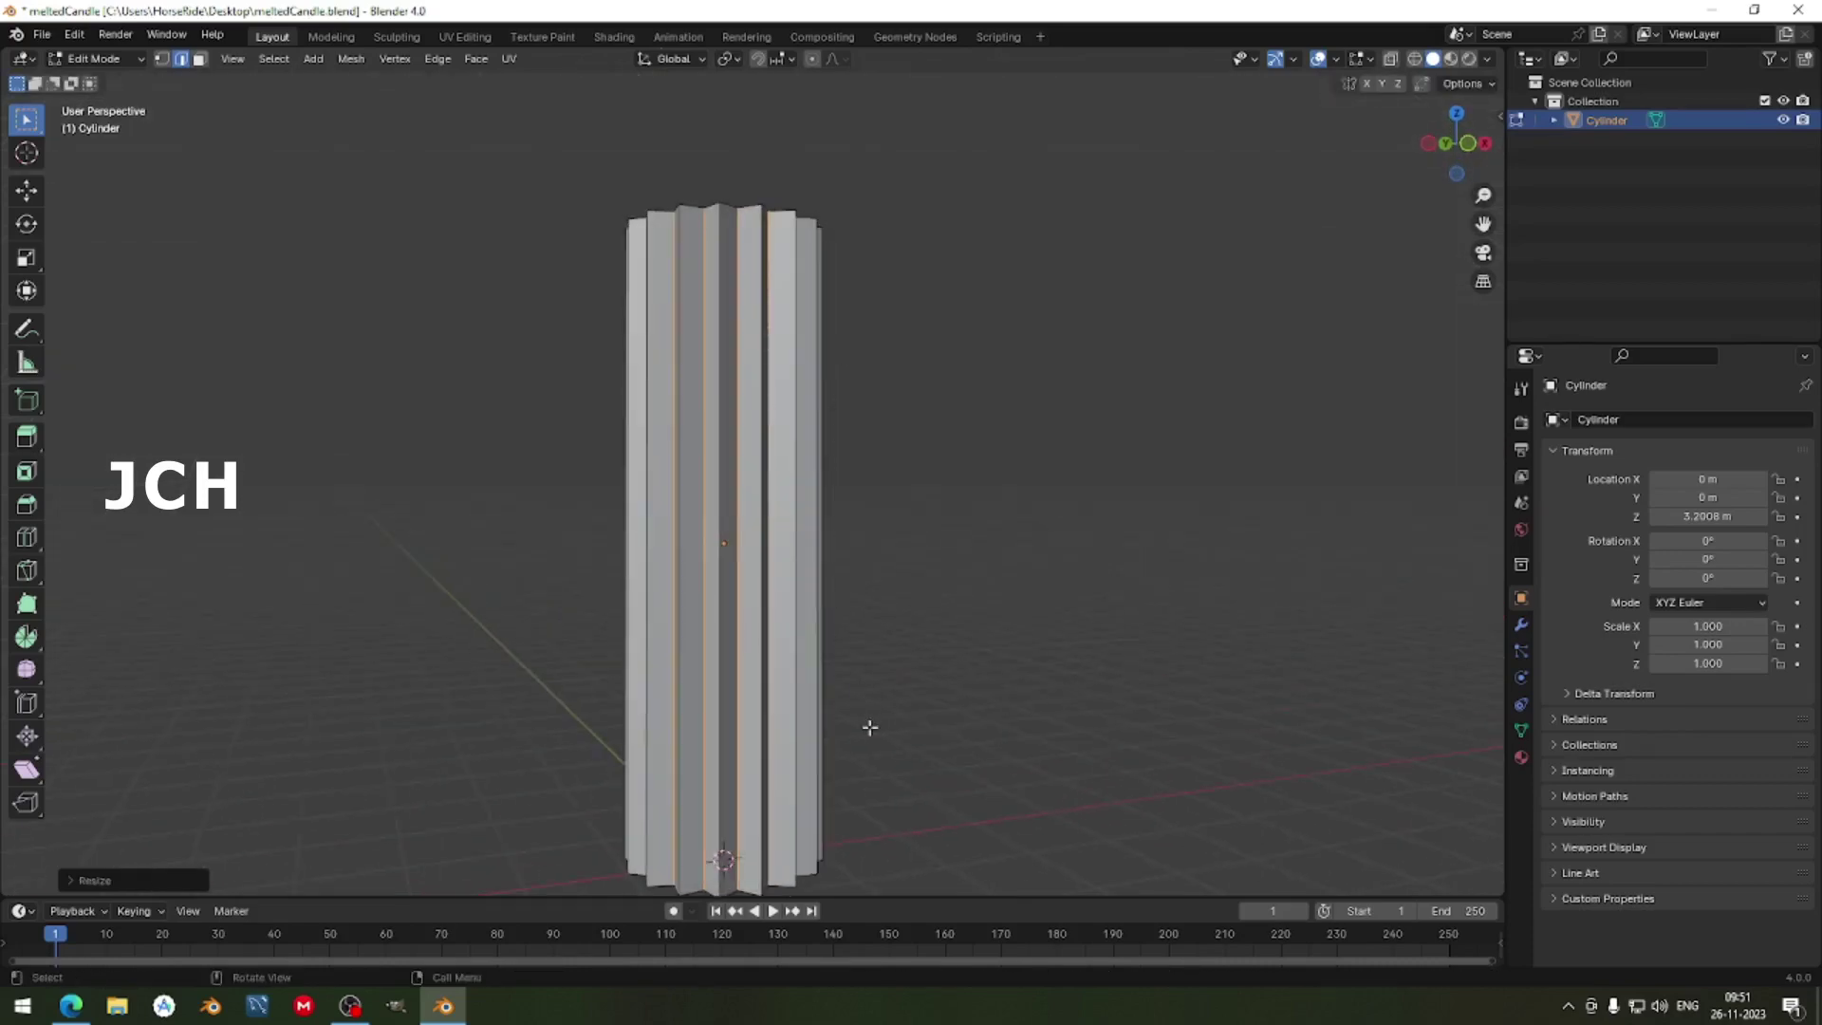
{"action": "middle_click_drag", "start_coordinate": [866, 732], "coordinate": [814, 634]}
{"action": "key", "text": "KP_1"}
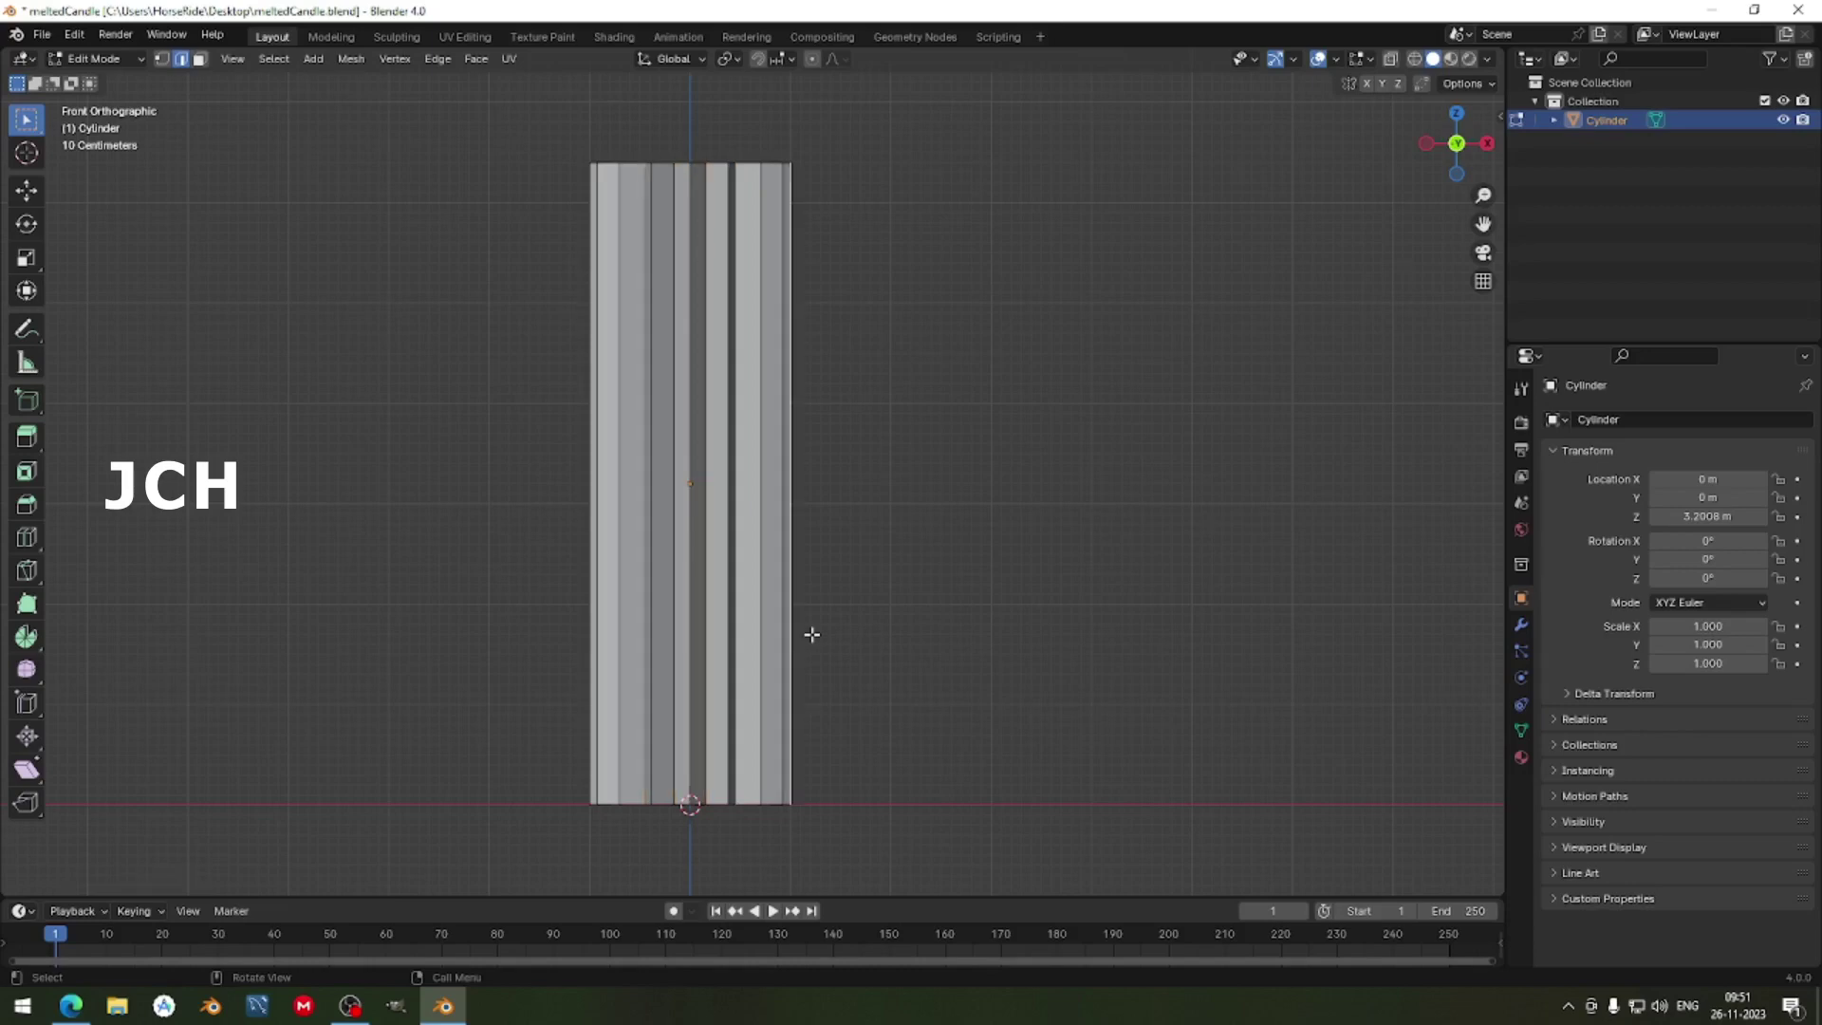
{"action": "key", "text": "alt+z"}
{"action": "key", "text": "ctrl+r"}
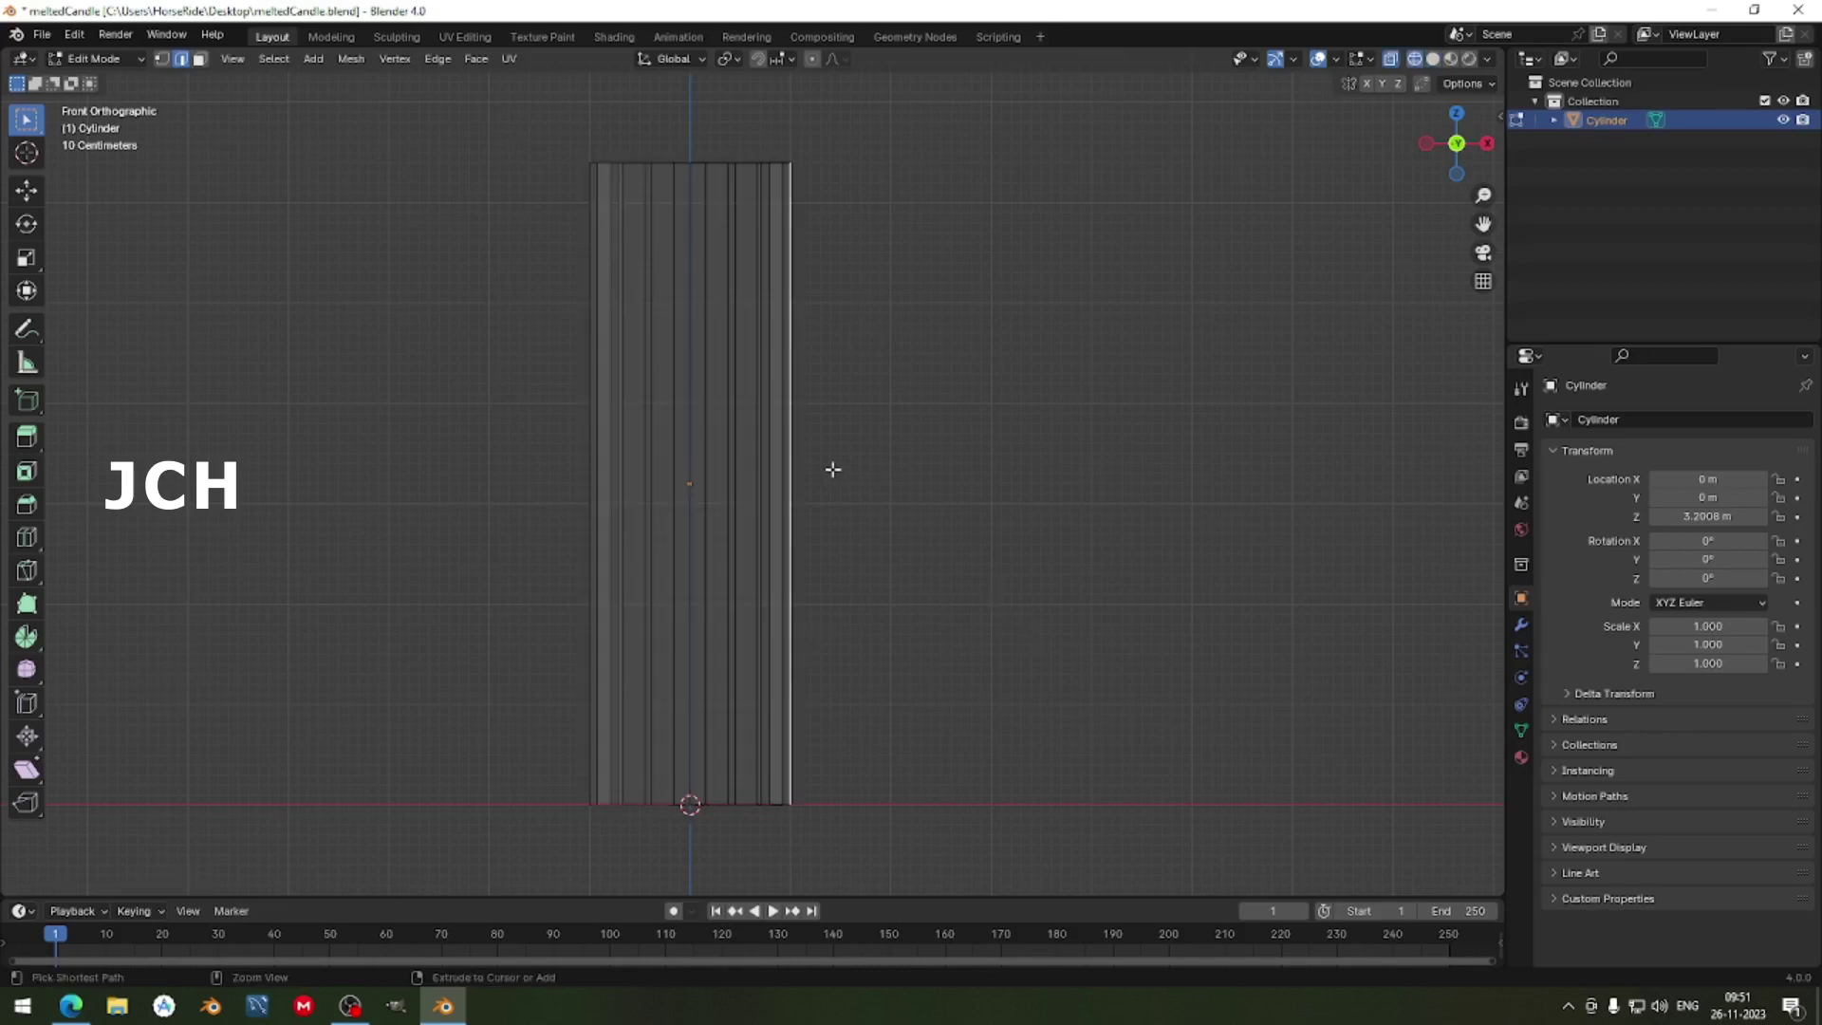
{"action": "scroll", "coordinate": [773, 444], "scroll_direction": "up", "scroll_amount": 2}
{"action": "scroll", "coordinate": [773, 445], "scroll_direction": "down", "scroll_amount": 1}
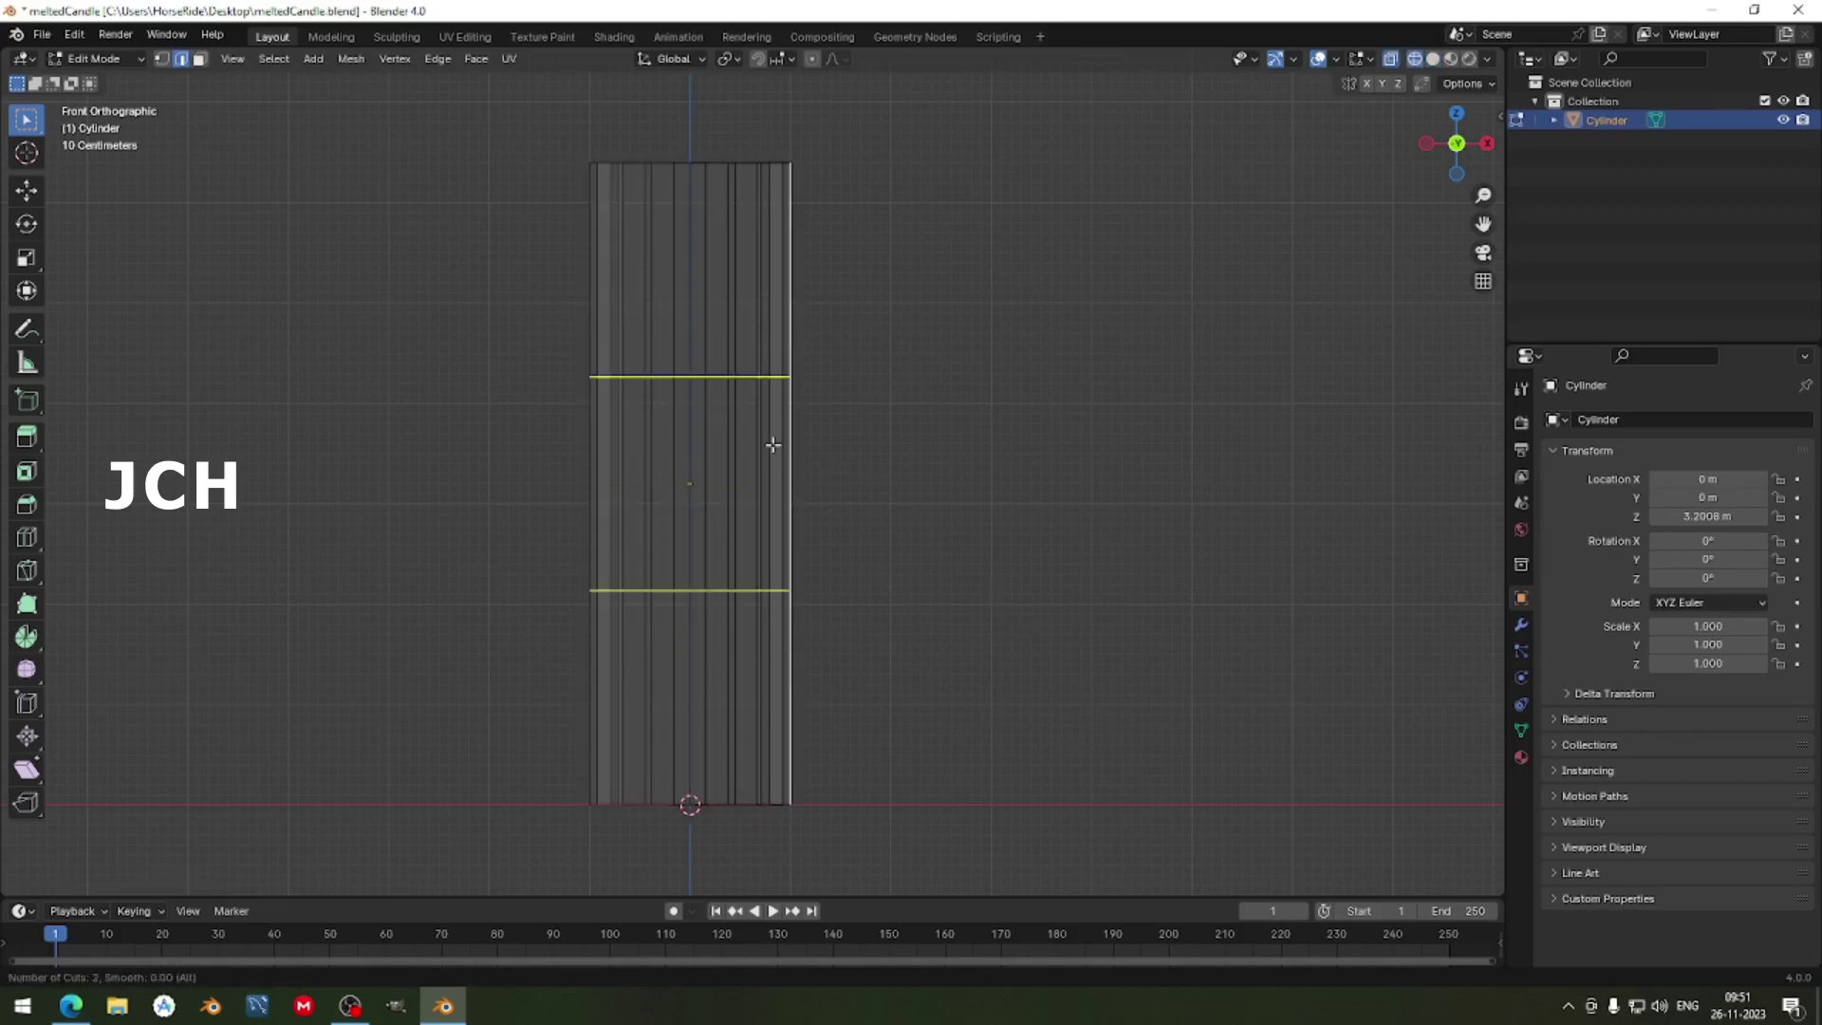
{"action": "scroll", "coordinate": [773, 445], "scroll_direction": "up", "scroll_amount": 2}
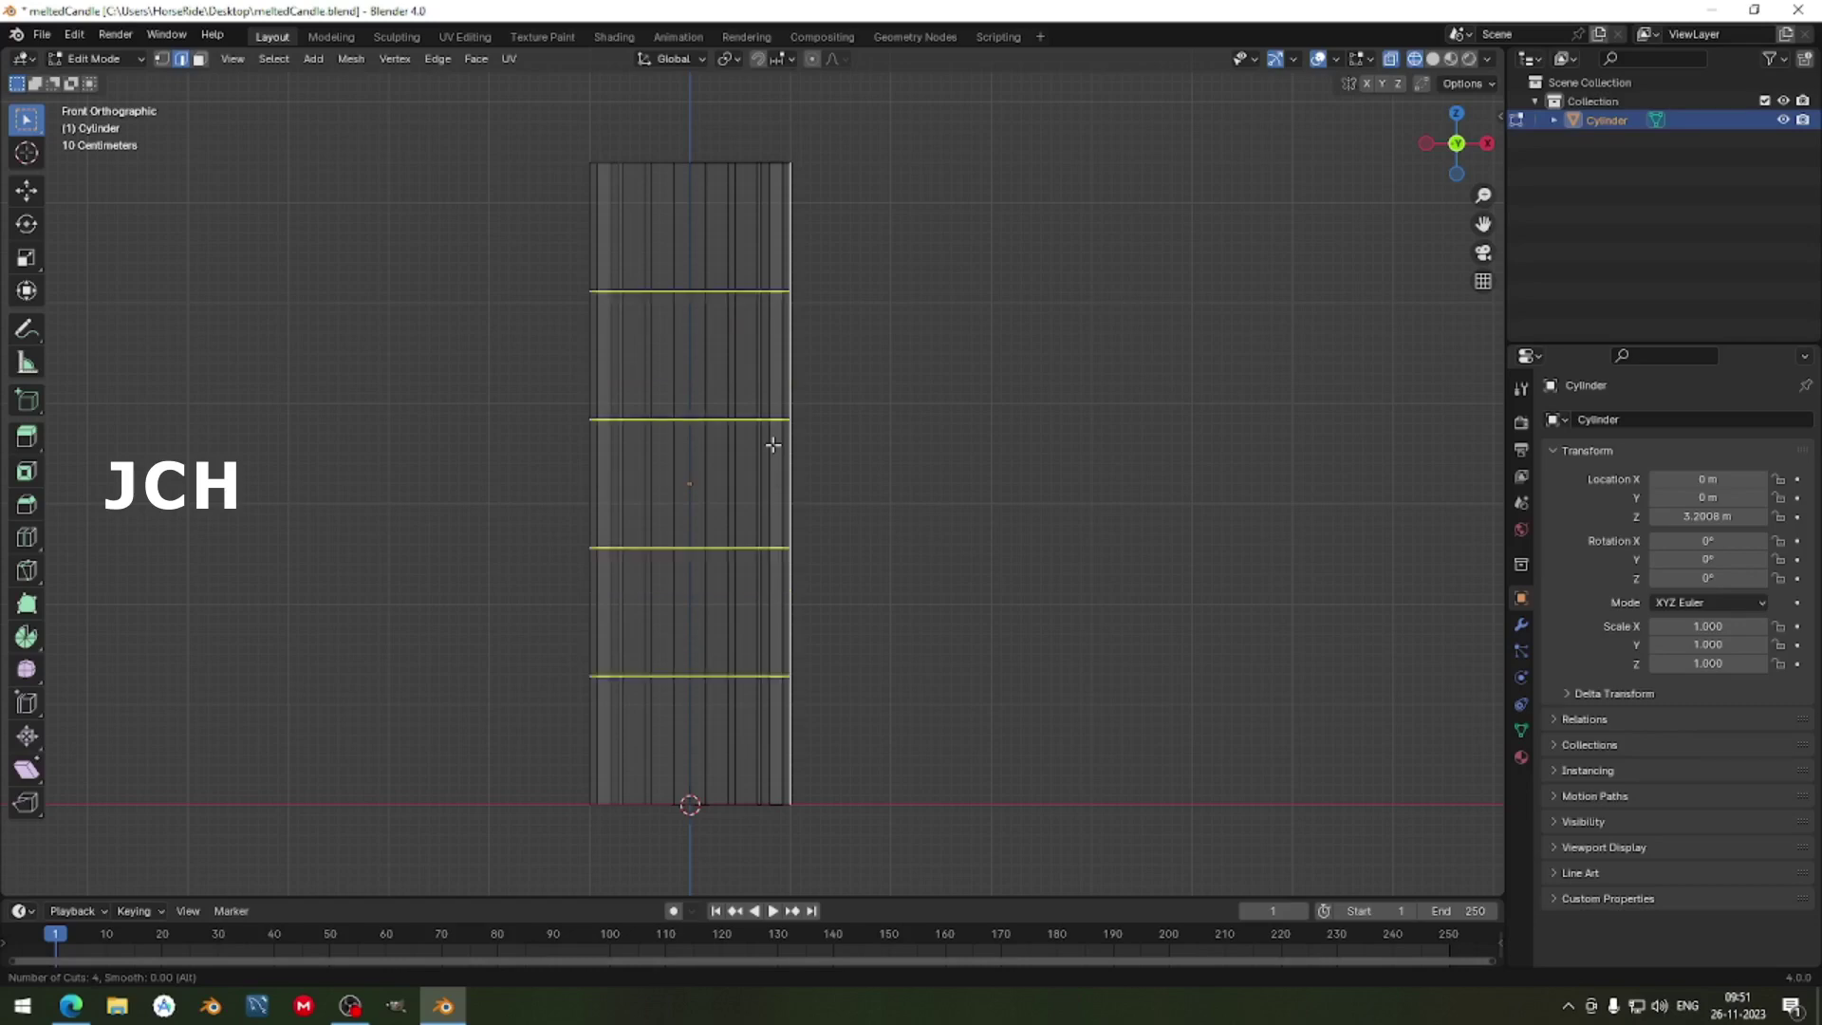
{"action": "scroll", "coordinate": [773, 445], "scroll_direction": "up", "scroll_amount": 1}
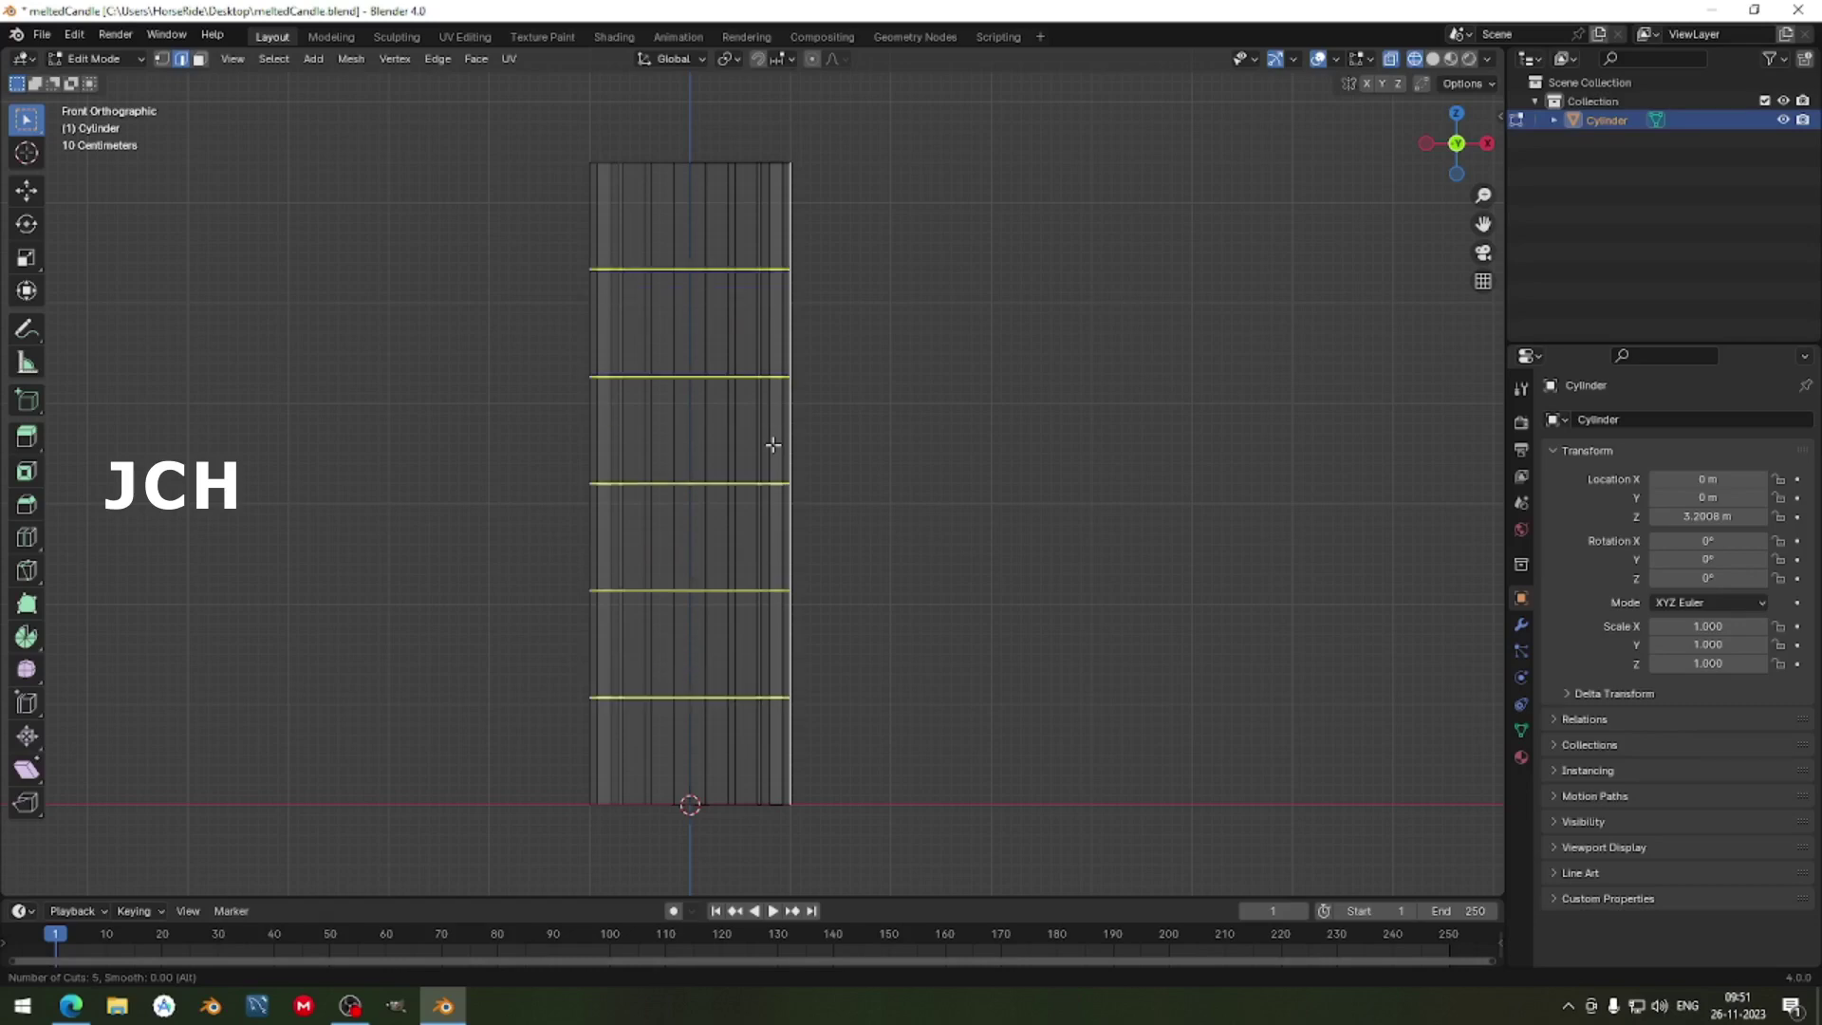
{"action": "scroll", "coordinate": [773, 445], "scroll_direction": "up", "scroll_amount": 1}
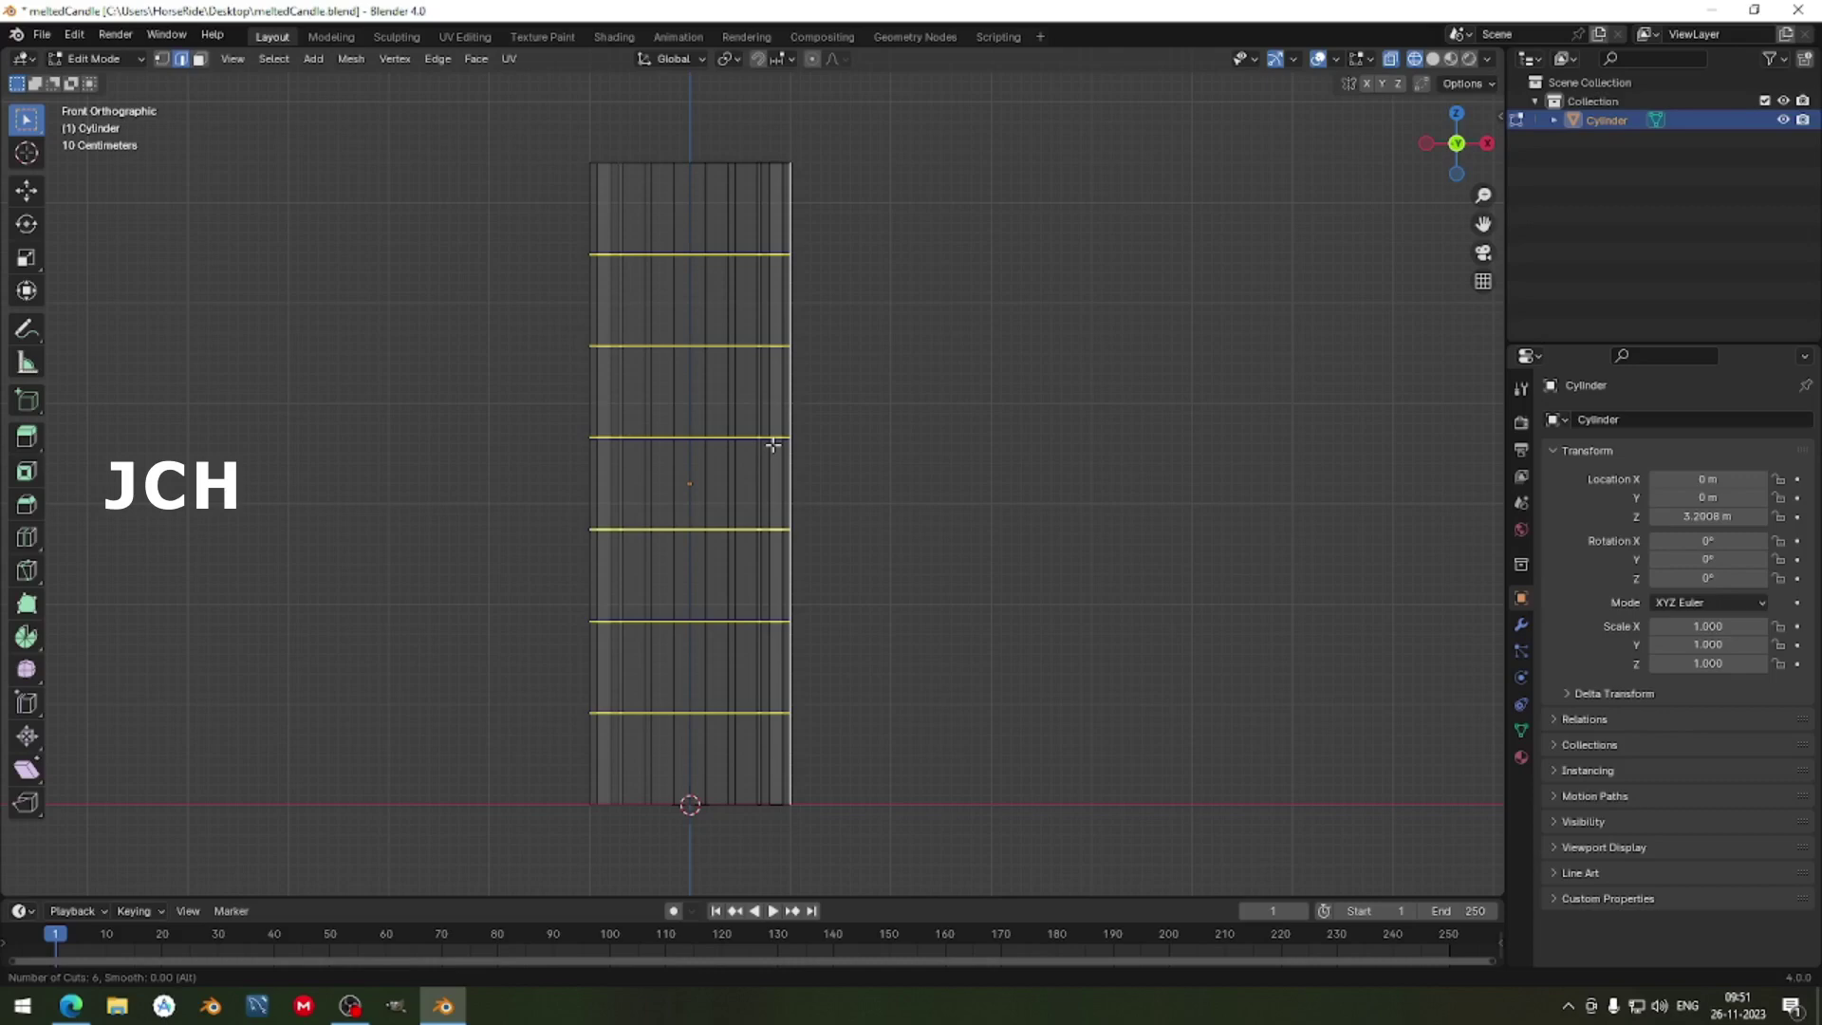
{"action": "left_click", "coordinate": [773, 445]}
{"action": "right_click", "coordinate": [773, 445]}
{"action": "middle_click_drag", "start_coordinate": [831, 723], "coordinate": [843, 654], "text": "shift"}
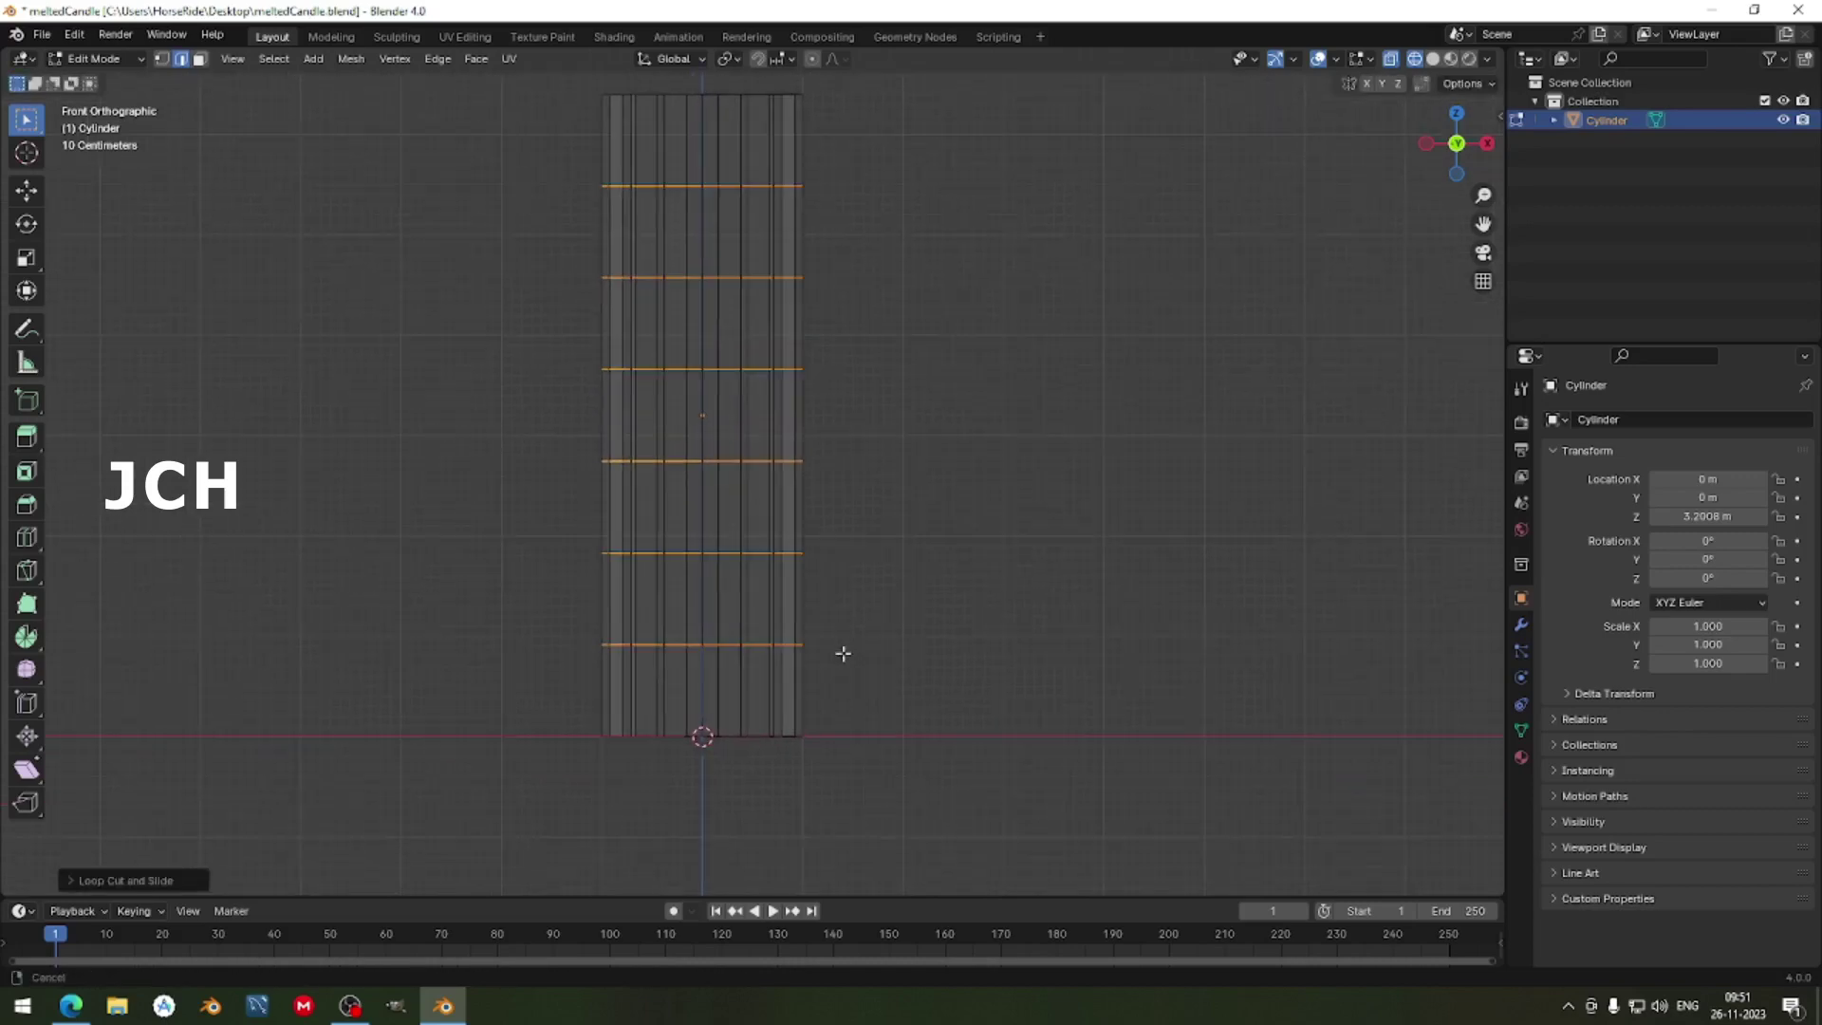
Add one horizontal loop cut in the candle's lowest section and move it slightly down along Z toward the base.
{"action": "scroll", "coordinate": [724, 744], "scroll_direction": "up", "scroll_amount": 5}
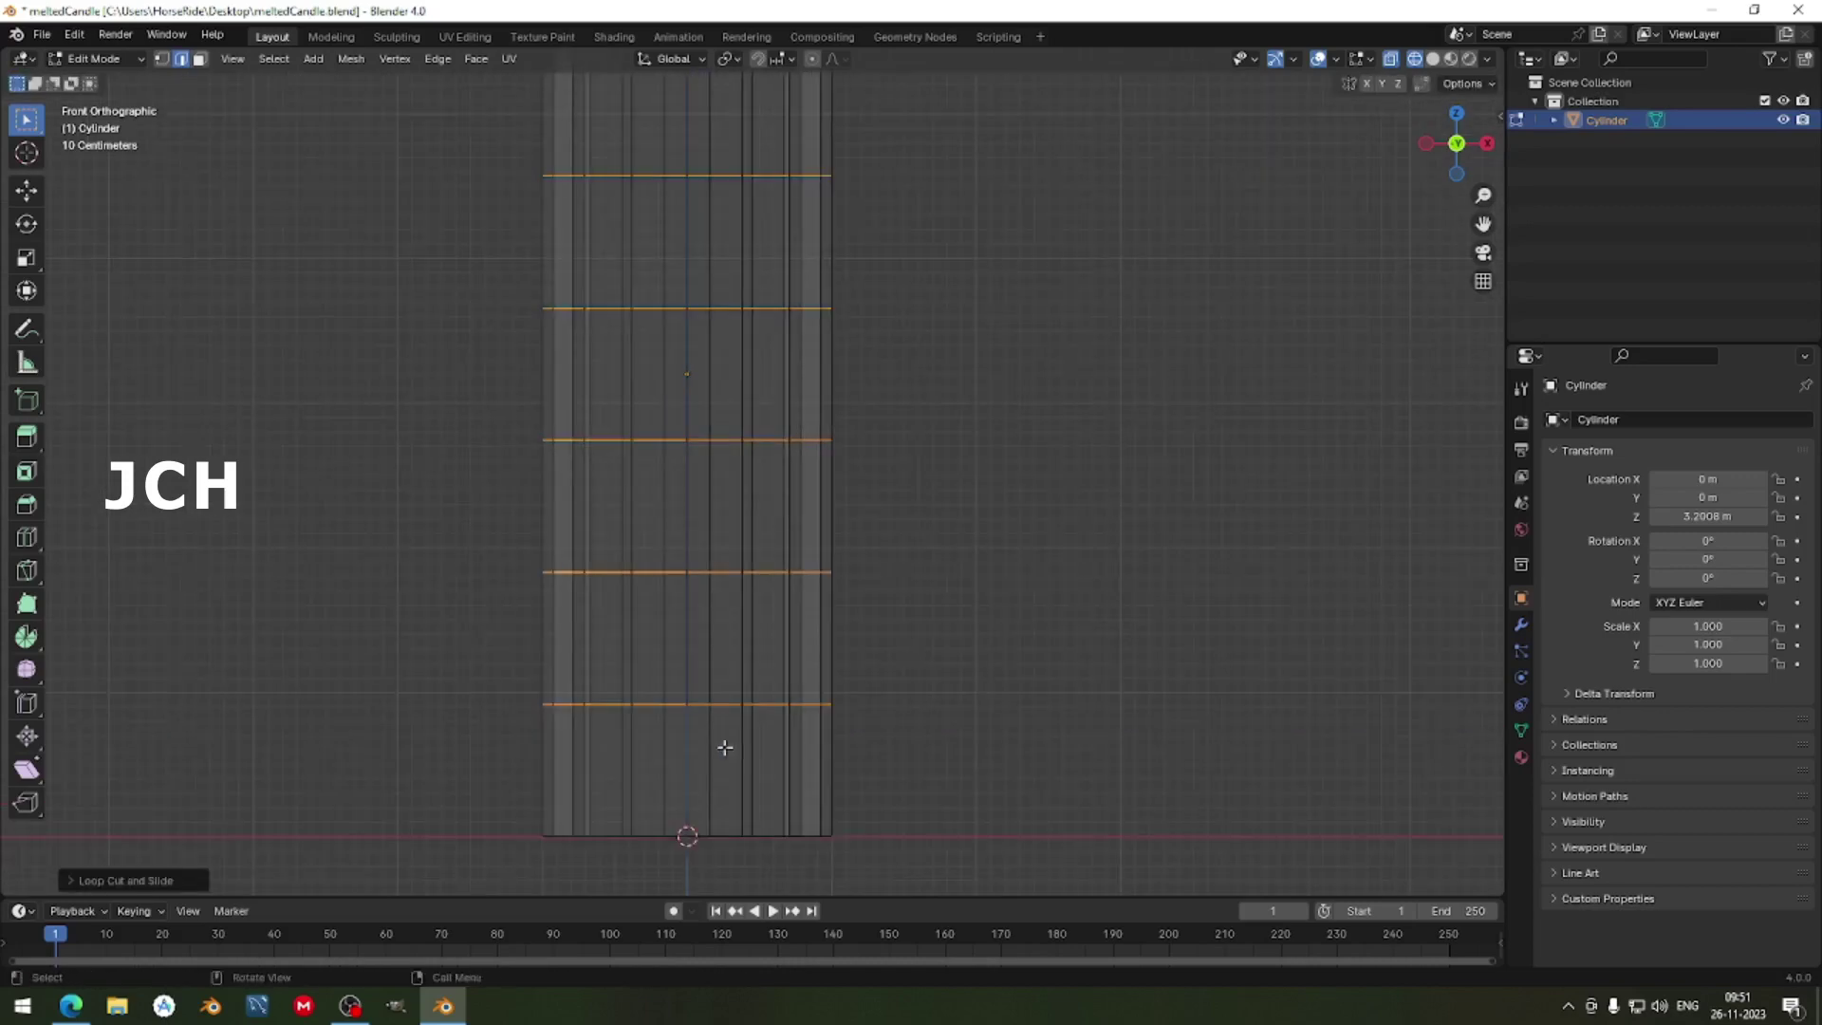
{"action": "key", "text": "ctrl+r"}
{"action": "left_click", "coordinate": [696, 654]}
{"action": "right_click", "coordinate": [695, 654]}
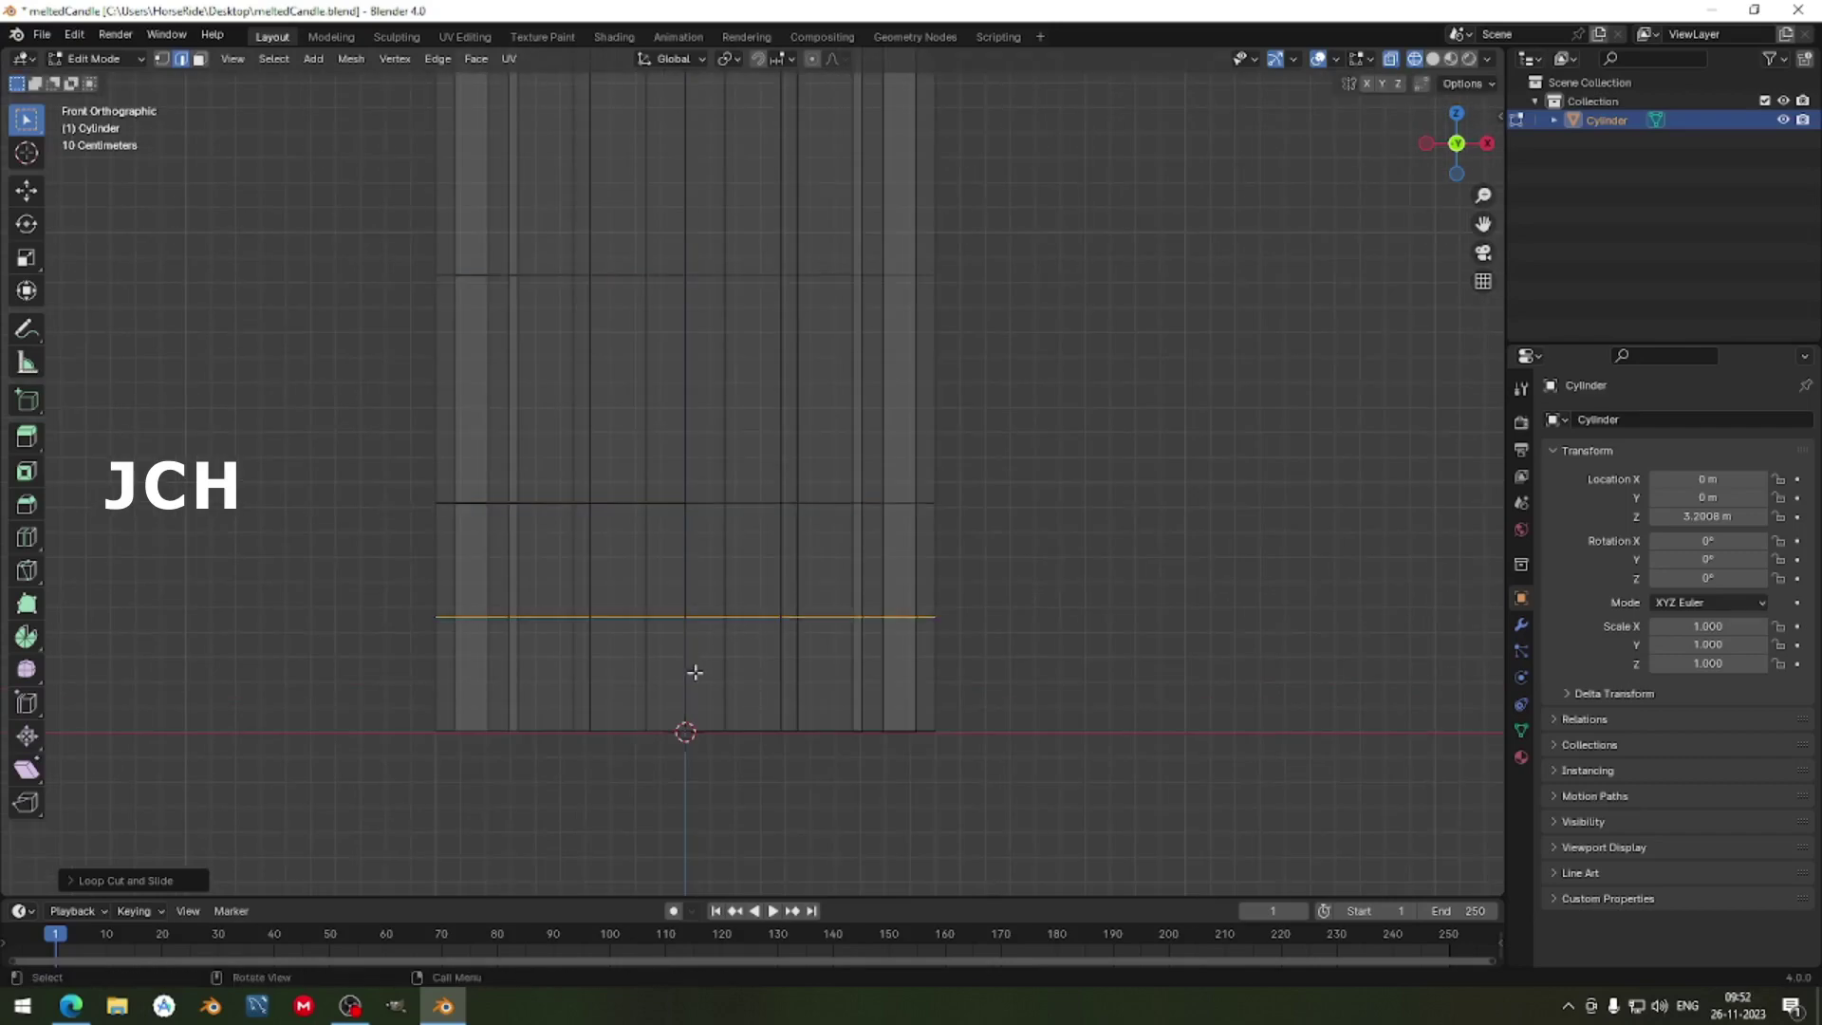
{"action": "key", "text": "g"}
{"action": "key", "text": "z"}
{"action": "left_click", "coordinate": [717, 697]}
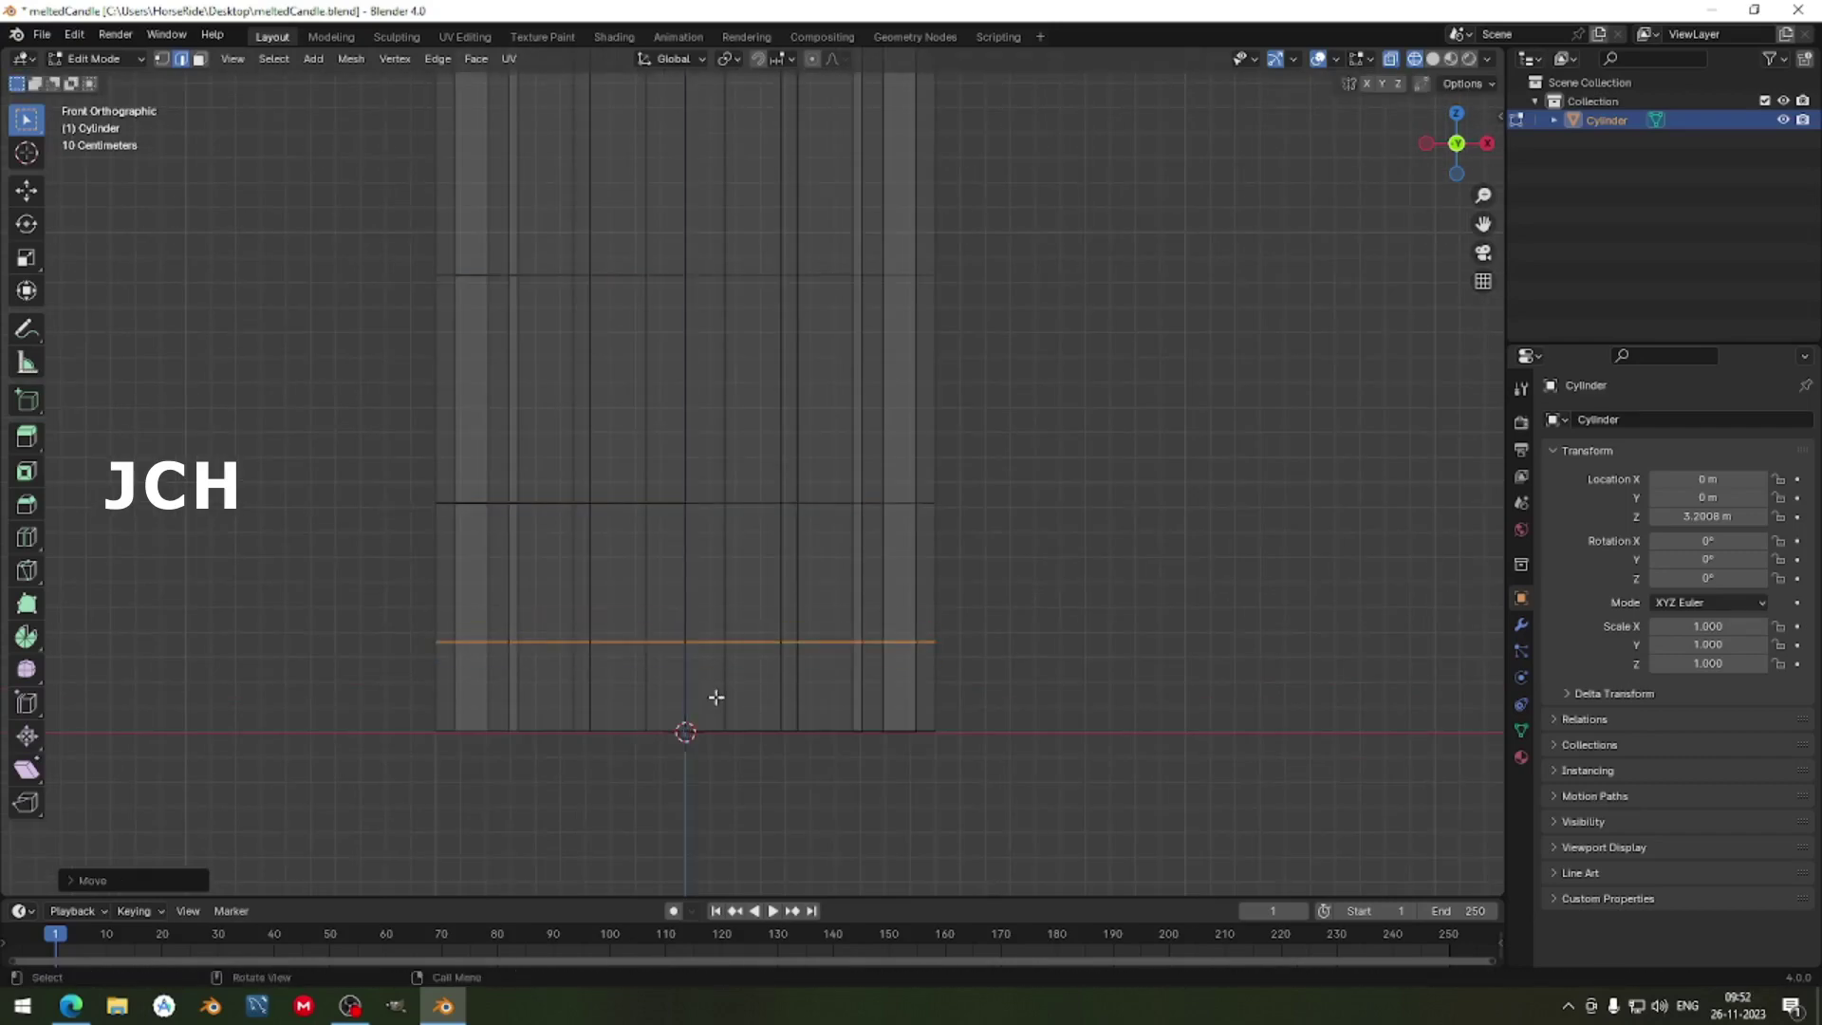
In face selection, select the ring of faces around the candle's base and scale it outward to about 1.26.
{"action": "key", "text": "3"}
{"action": "left_click", "coordinate": [676, 684], "text": "alt"}
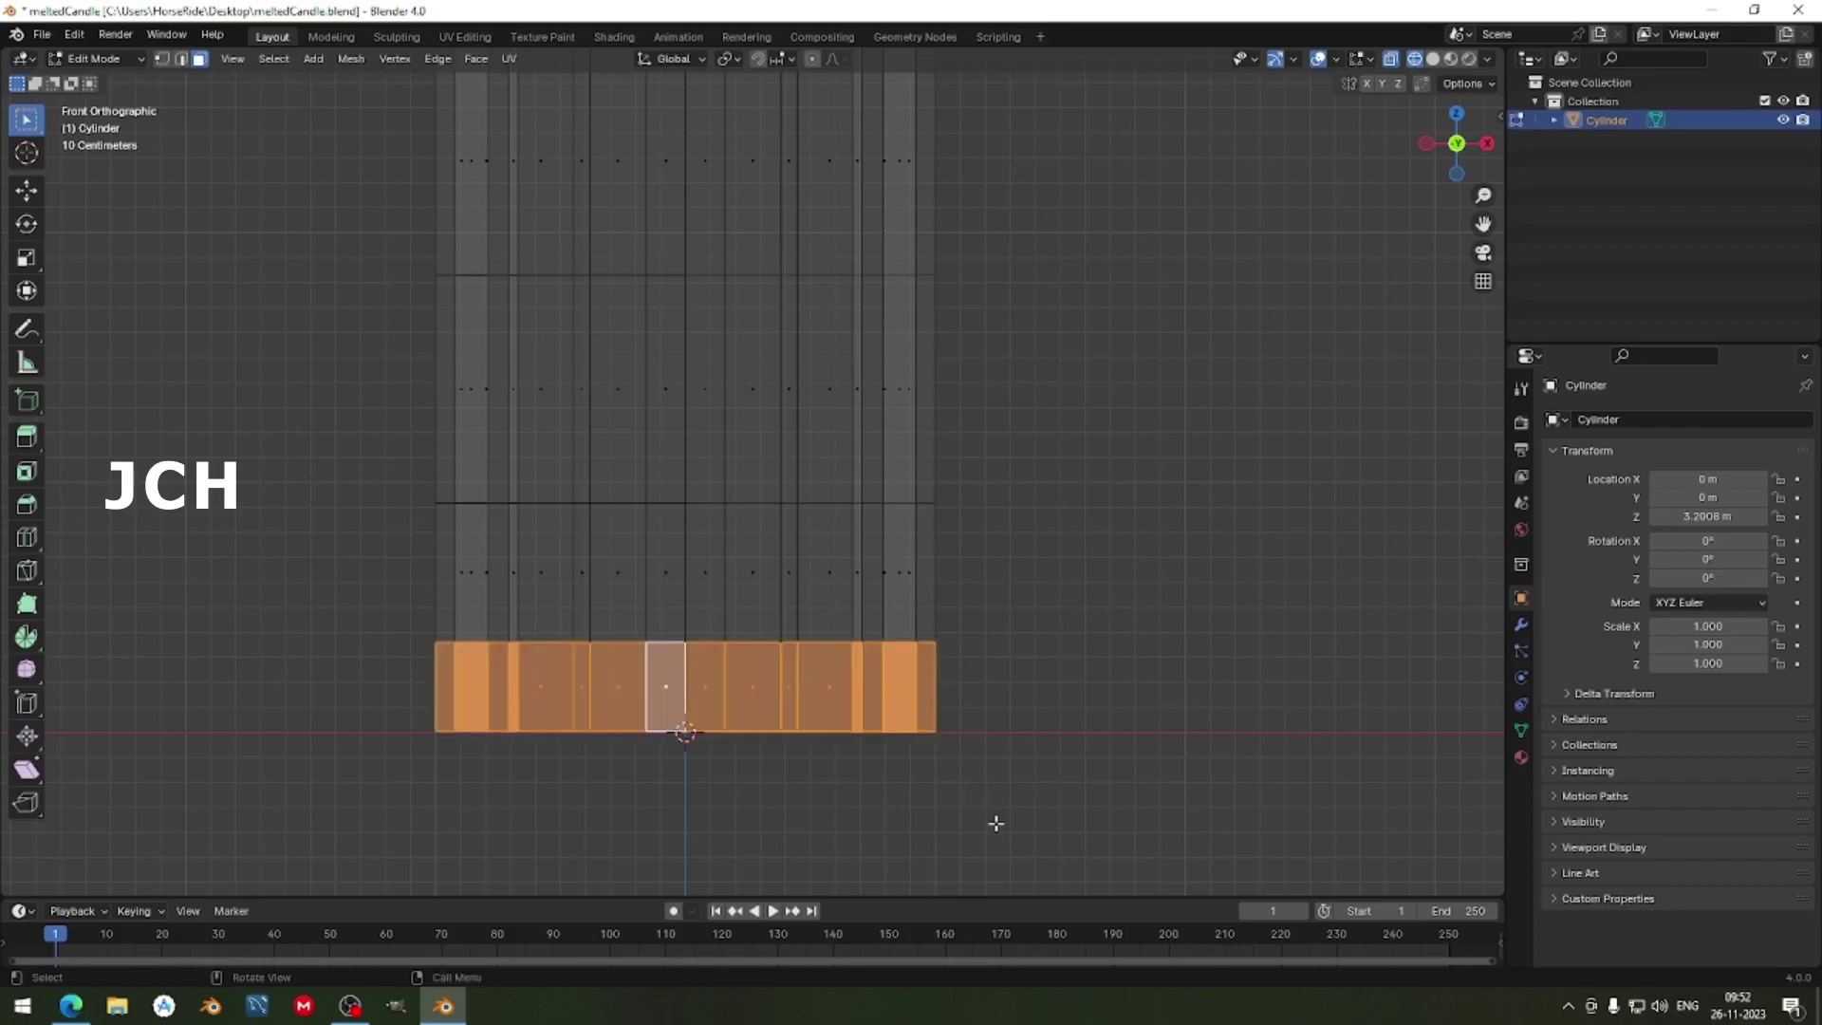
{"action": "key", "text": "s"}
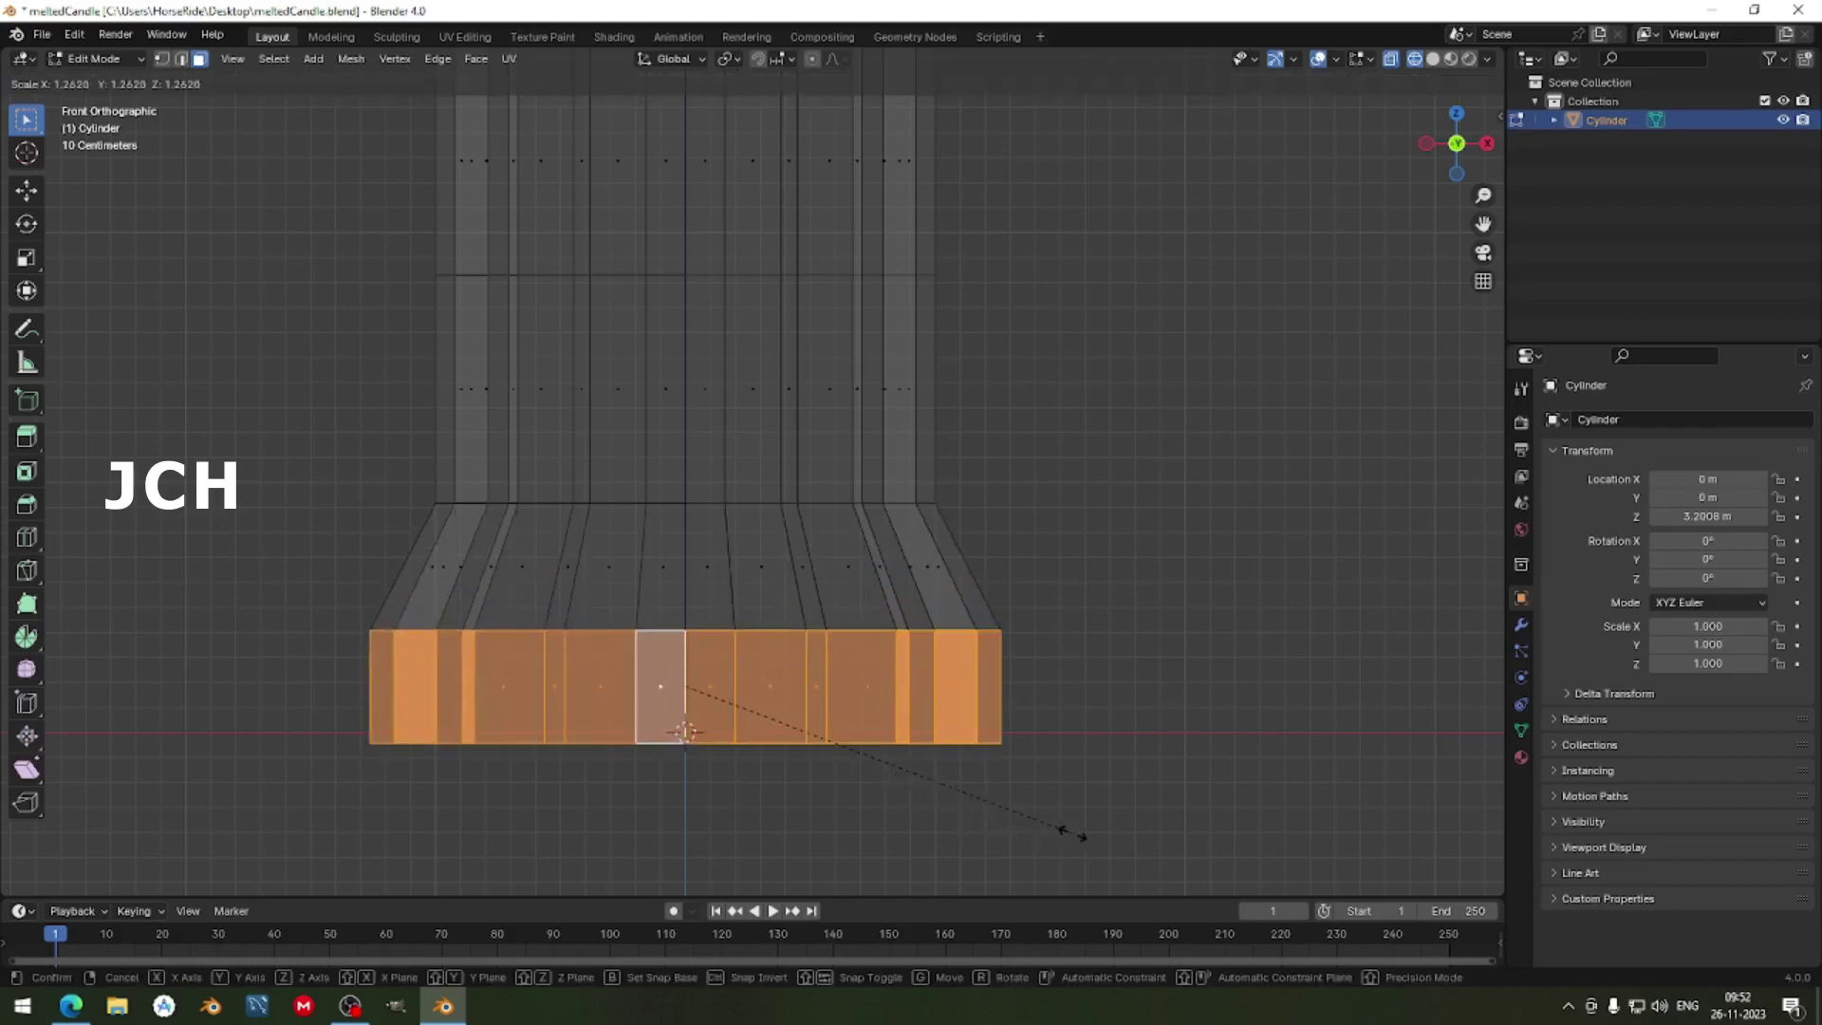
{"action": "left_click", "coordinate": [1072, 833]}
Add a centred loop cut through the flared base band, then select its lower face ring and scale it further outward.
{"action": "key", "text": "ctrl+r"}
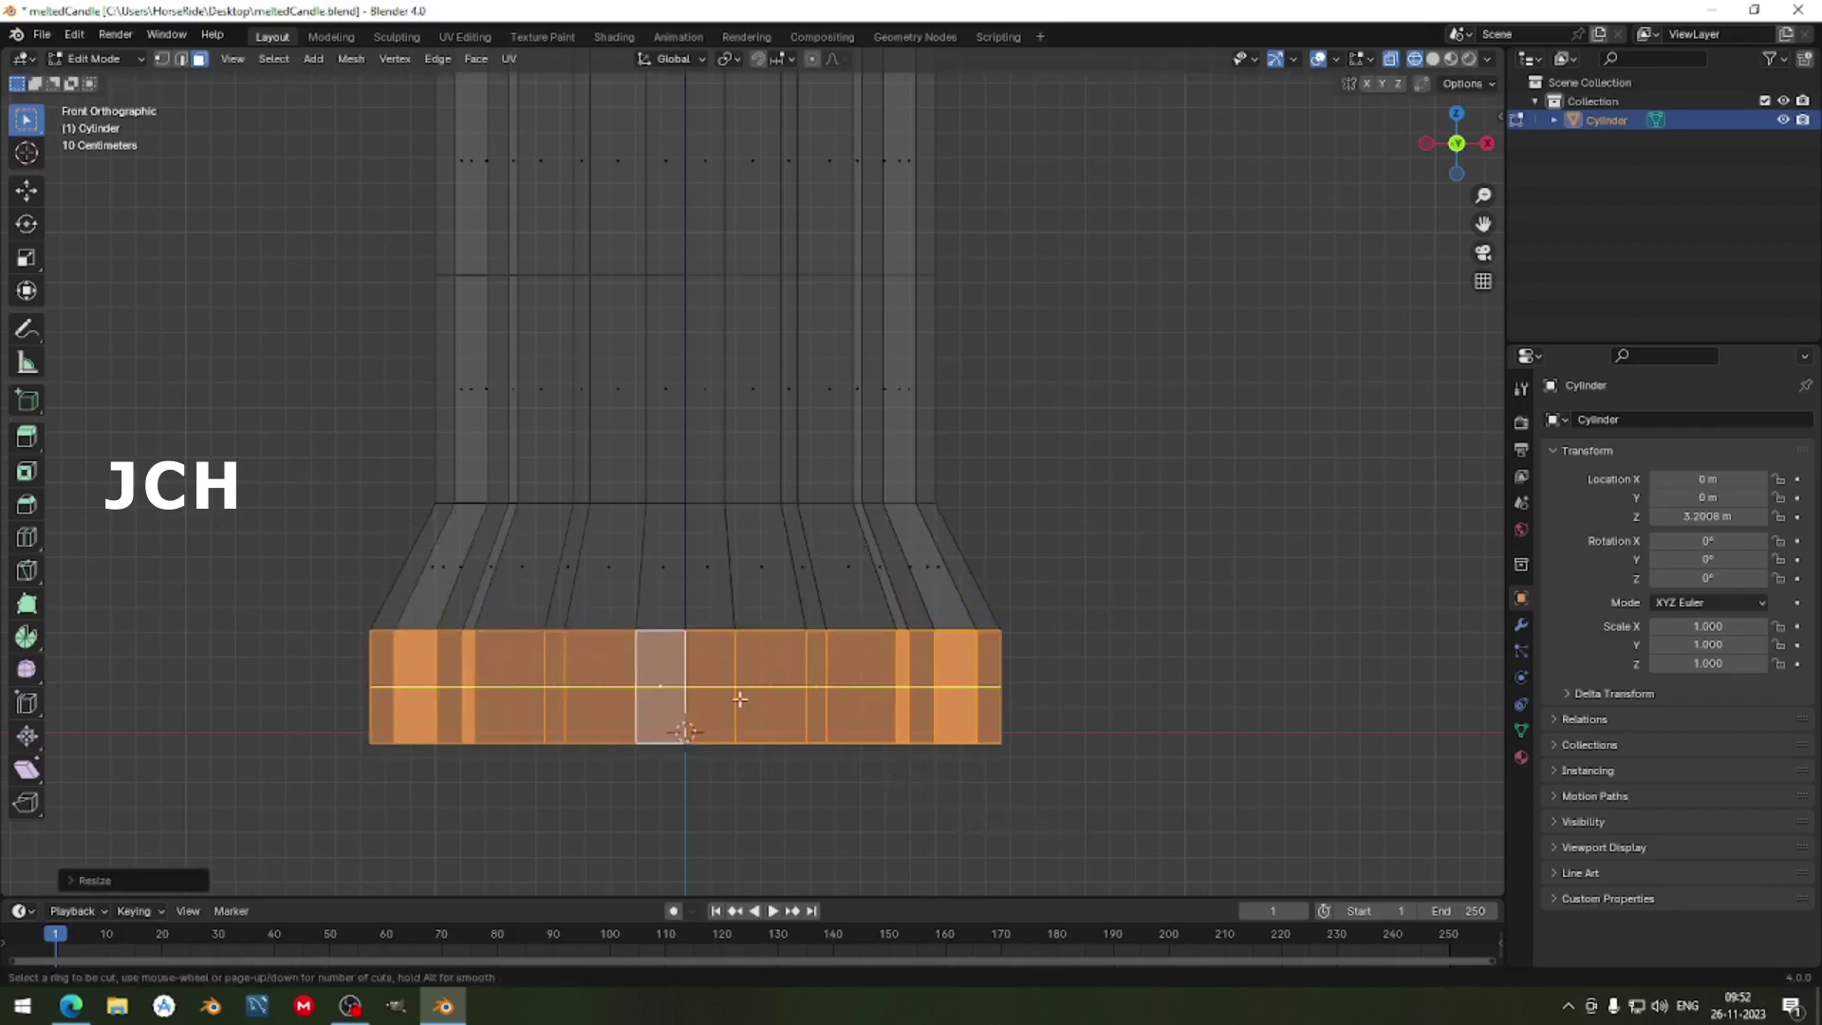
{"action": "left_click", "coordinate": [739, 700]}
{"action": "left_click", "coordinate": [739, 699]}
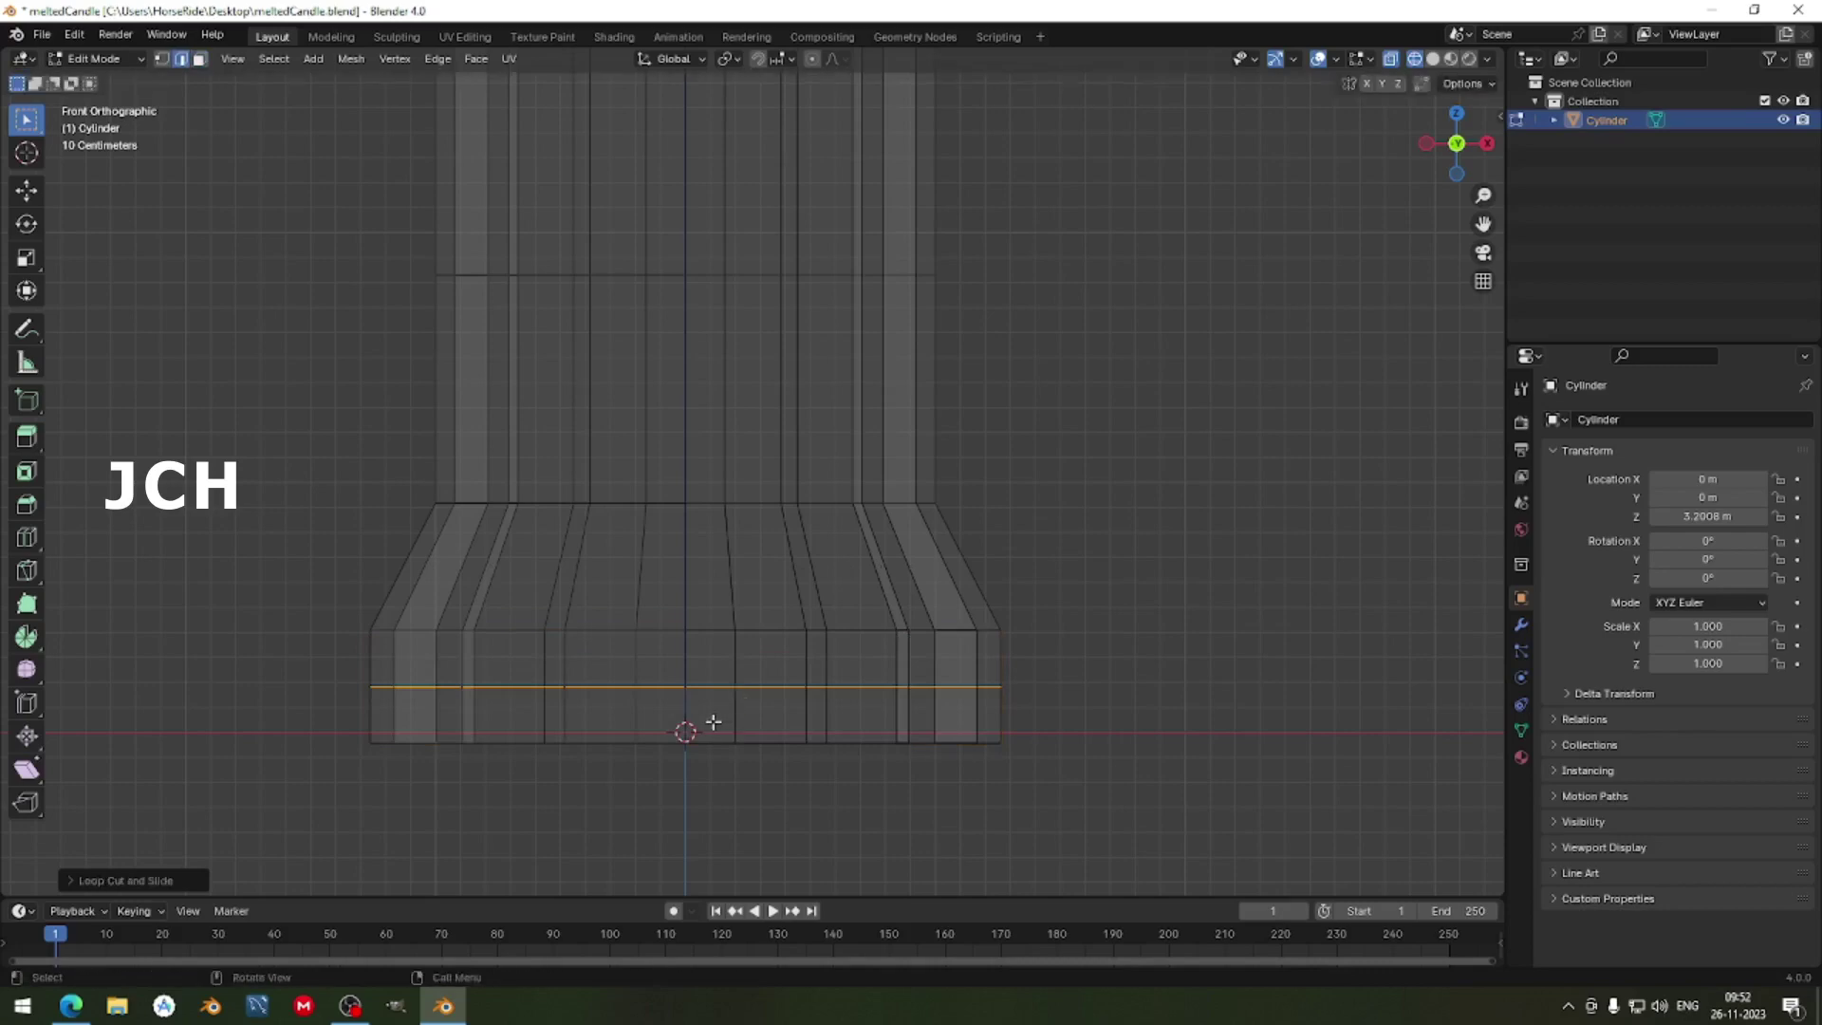
{"action": "key", "text": "alt+a"}
{"action": "left_click", "coordinate": [680, 710], "text": "alt"}
{"action": "key", "text": "s"}
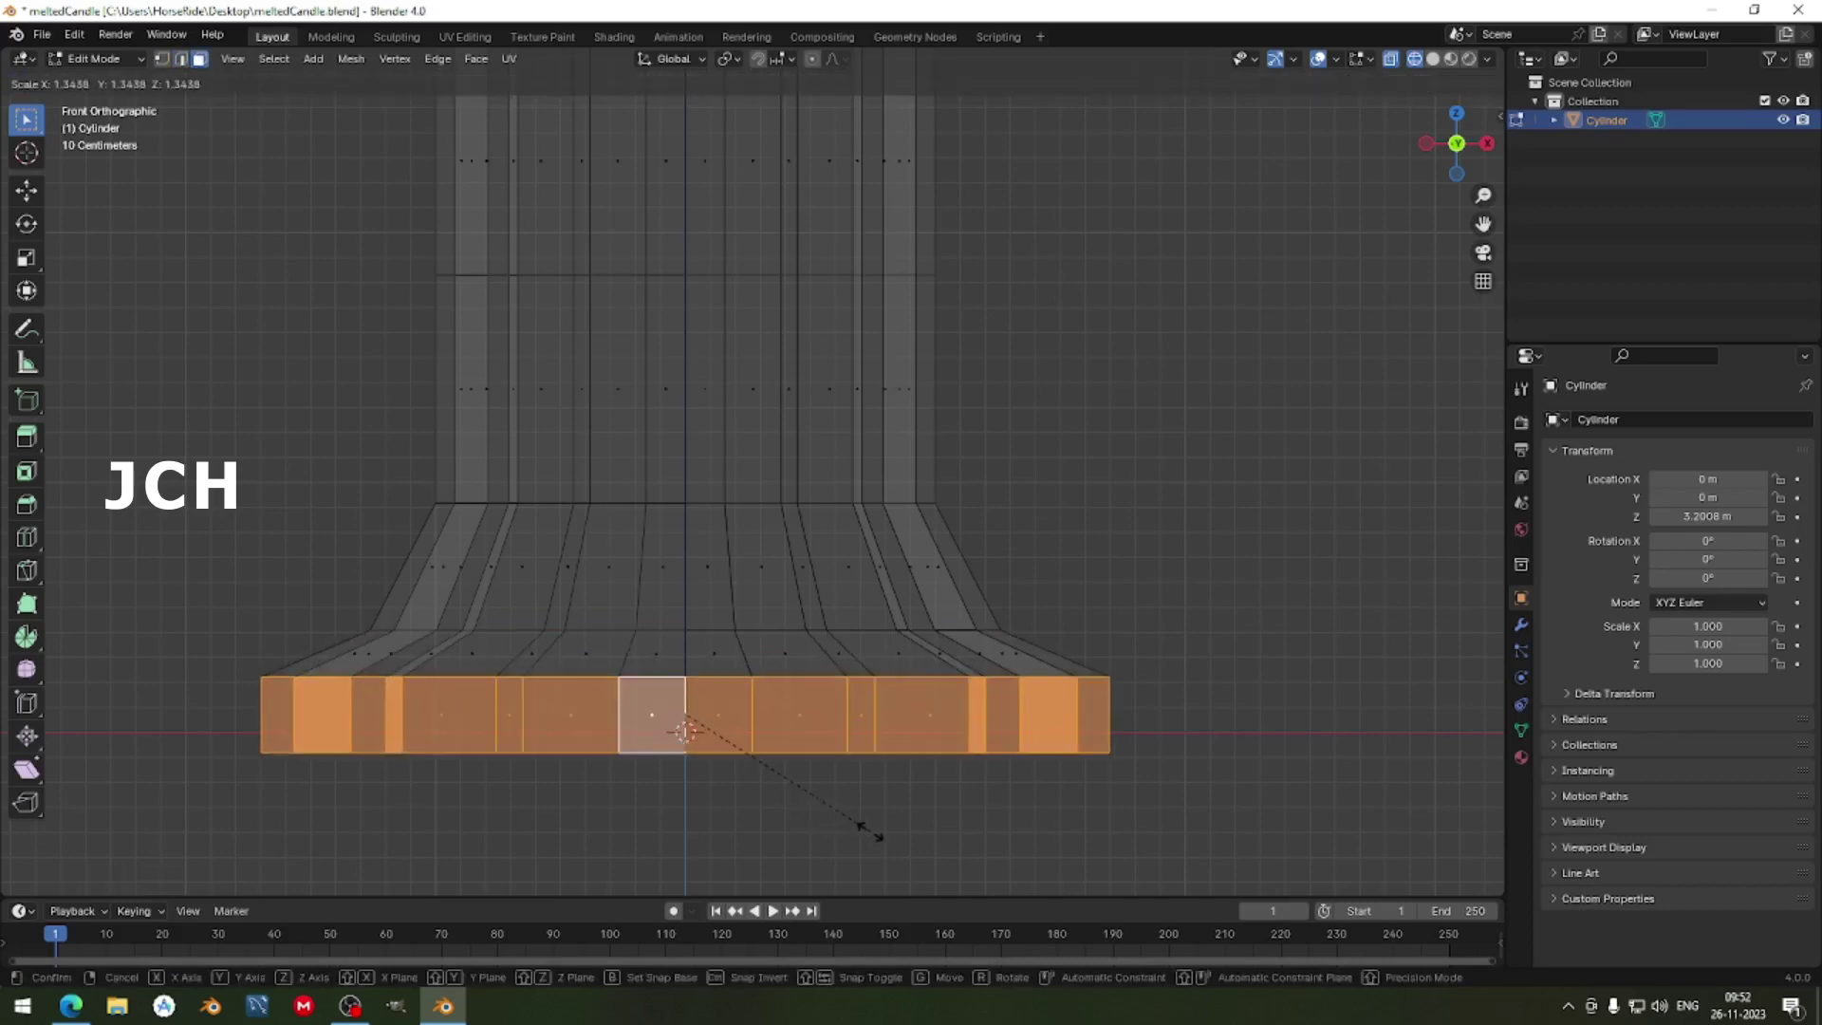
{"action": "left_click", "coordinate": [840, 825]}
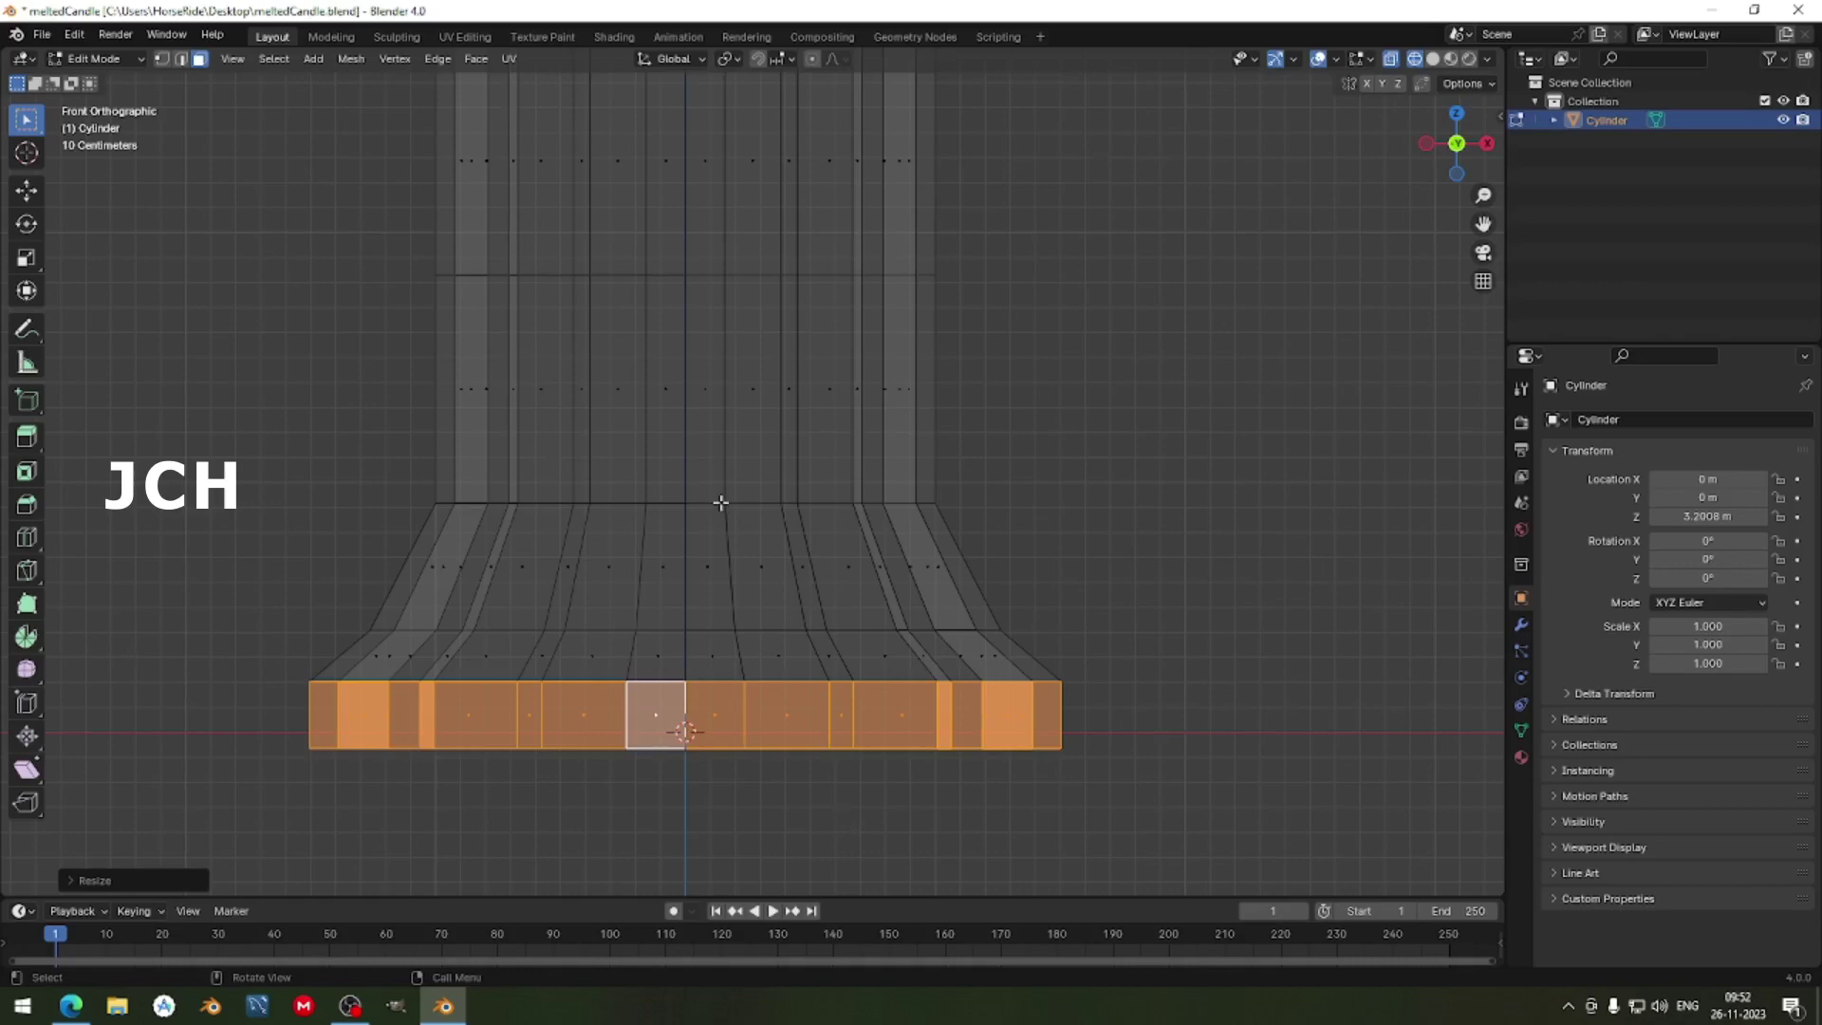
Clear the face selection and turn off X-ray, with the candle's underside in view.
{"action": "middle_click_drag", "start_coordinate": [720, 504], "coordinate": [652, 675]}
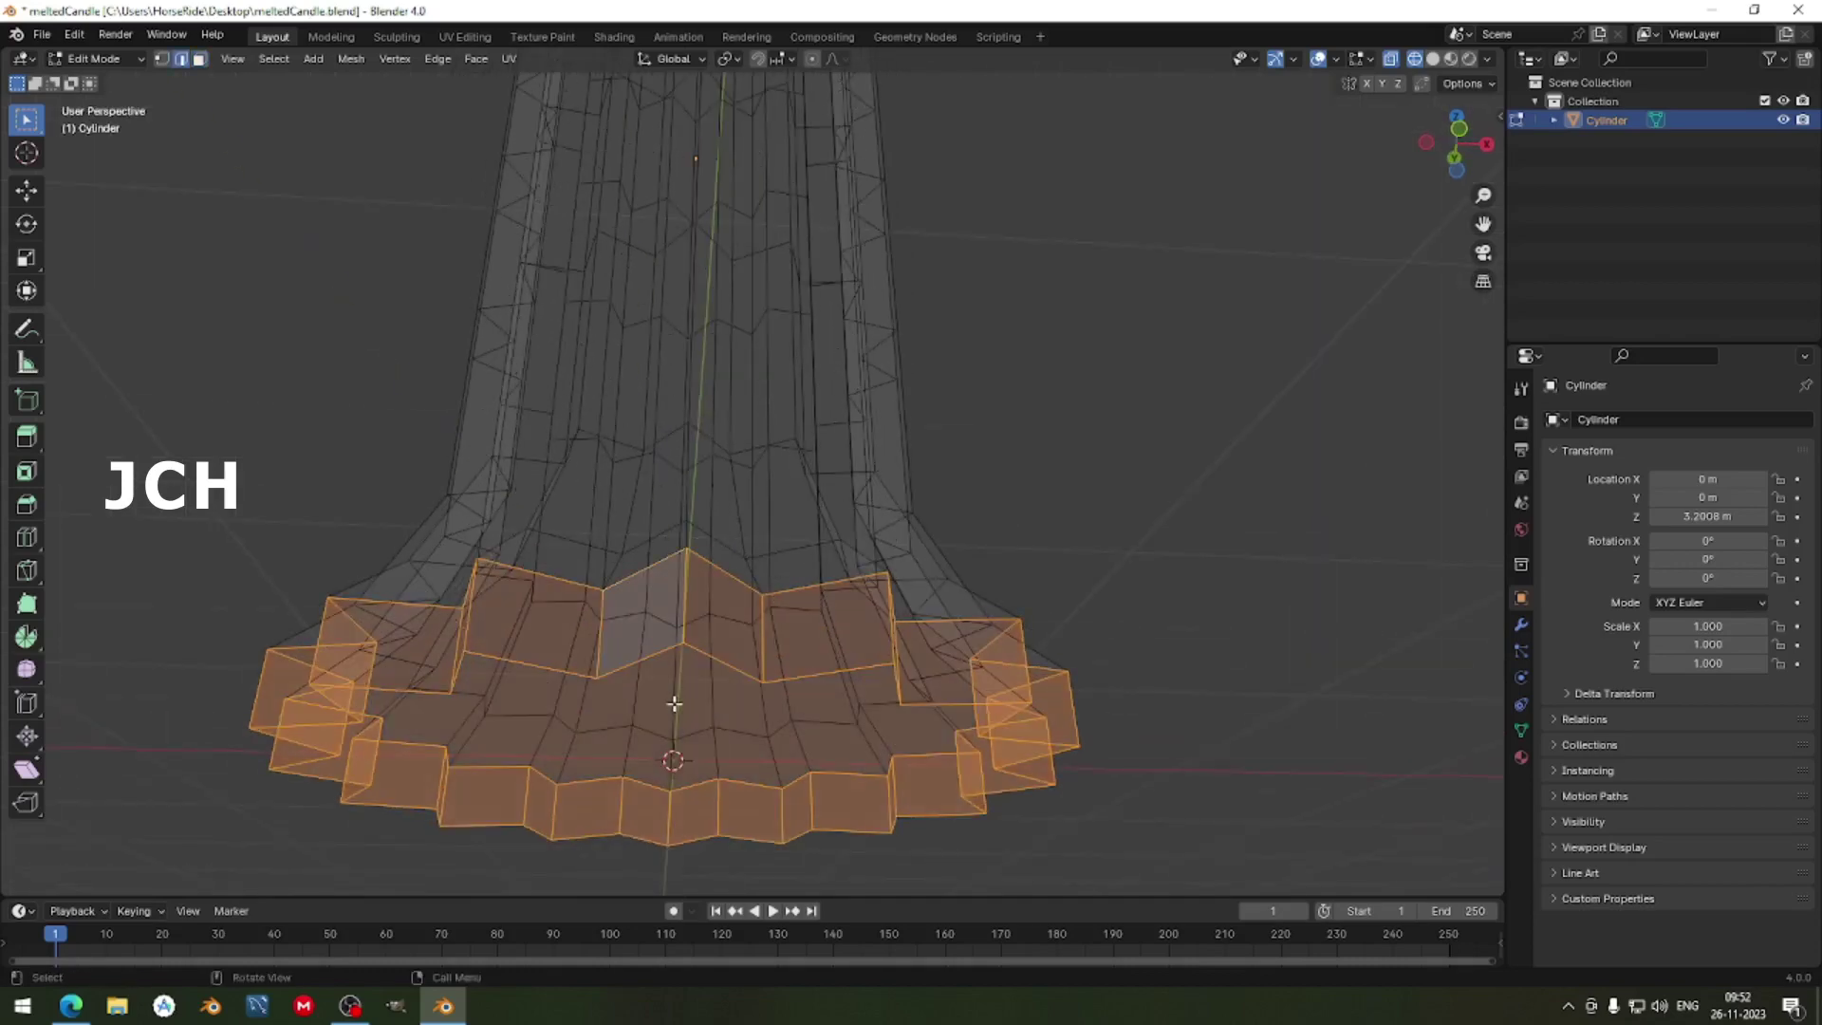
{"action": "key", "text": "alt+a"}
{"action": "key", "text": "alt+z"}
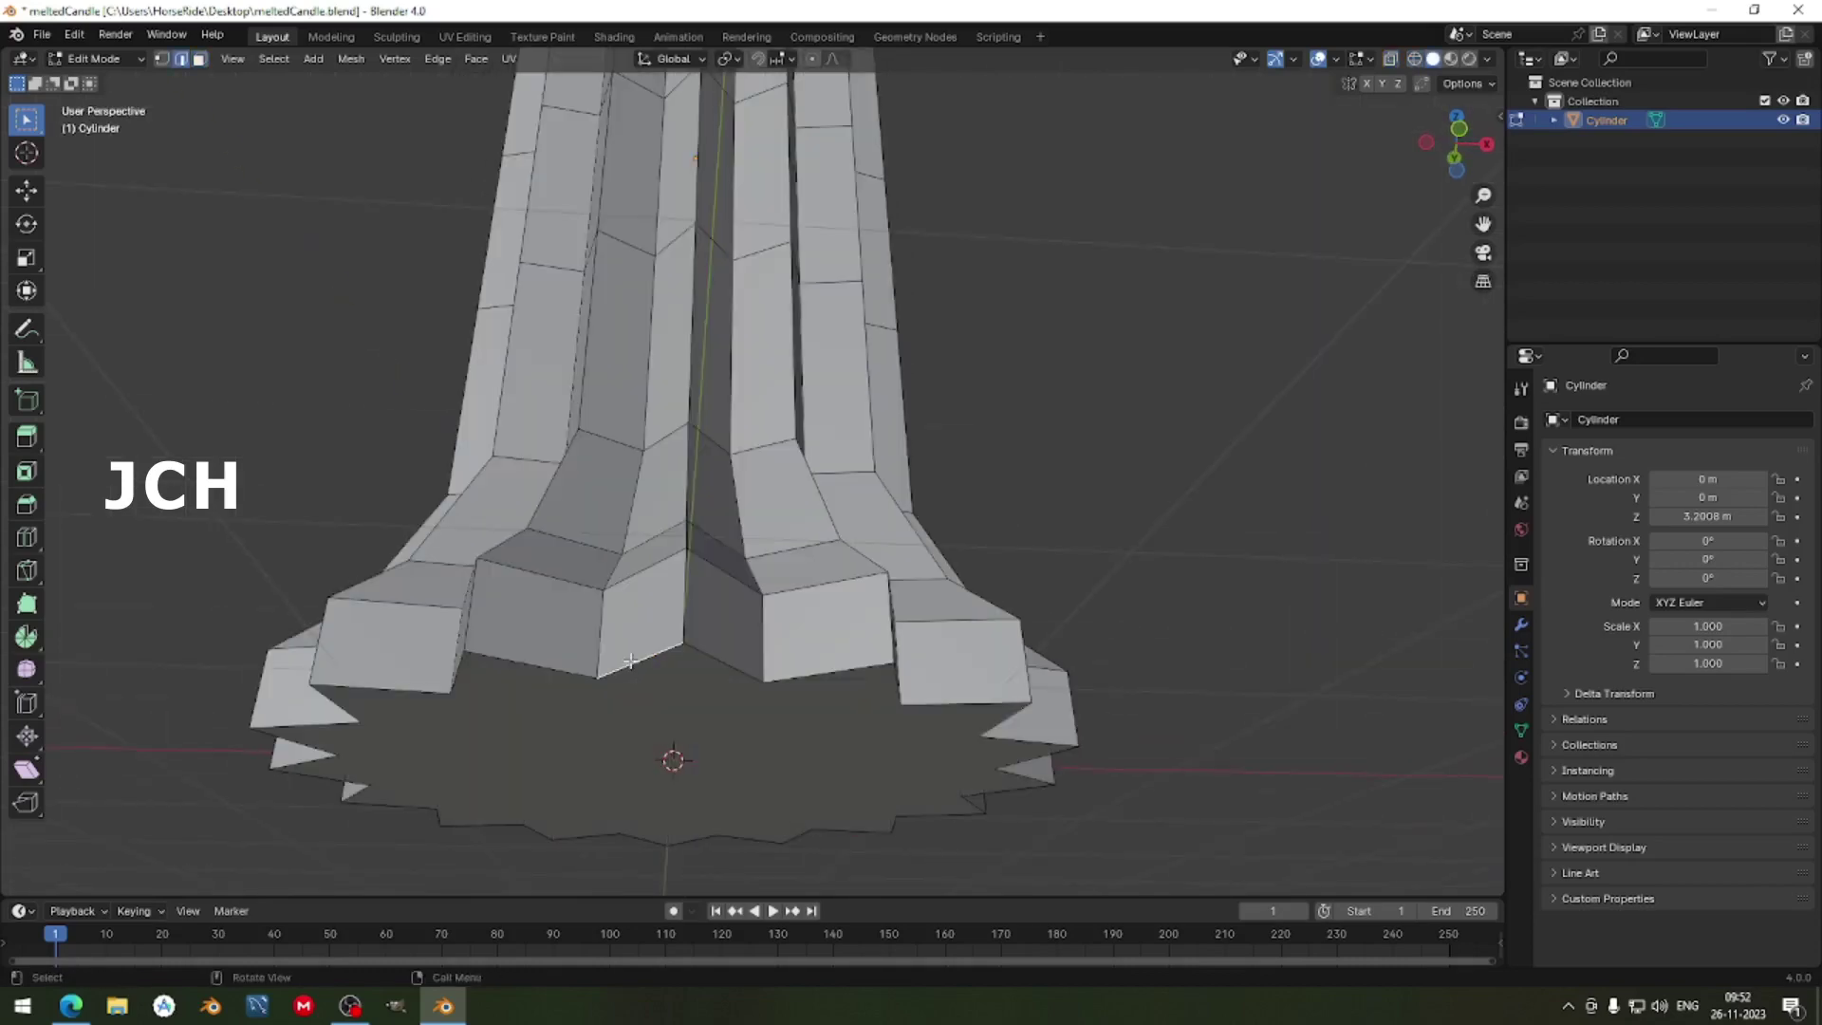
Try a narrow single-segment bevel on the edge loop around the candle's bottom rim.
{"action": "left_click", "coordinate": [638, 662]}
{"action": "key", "text": "ctrl+b"}
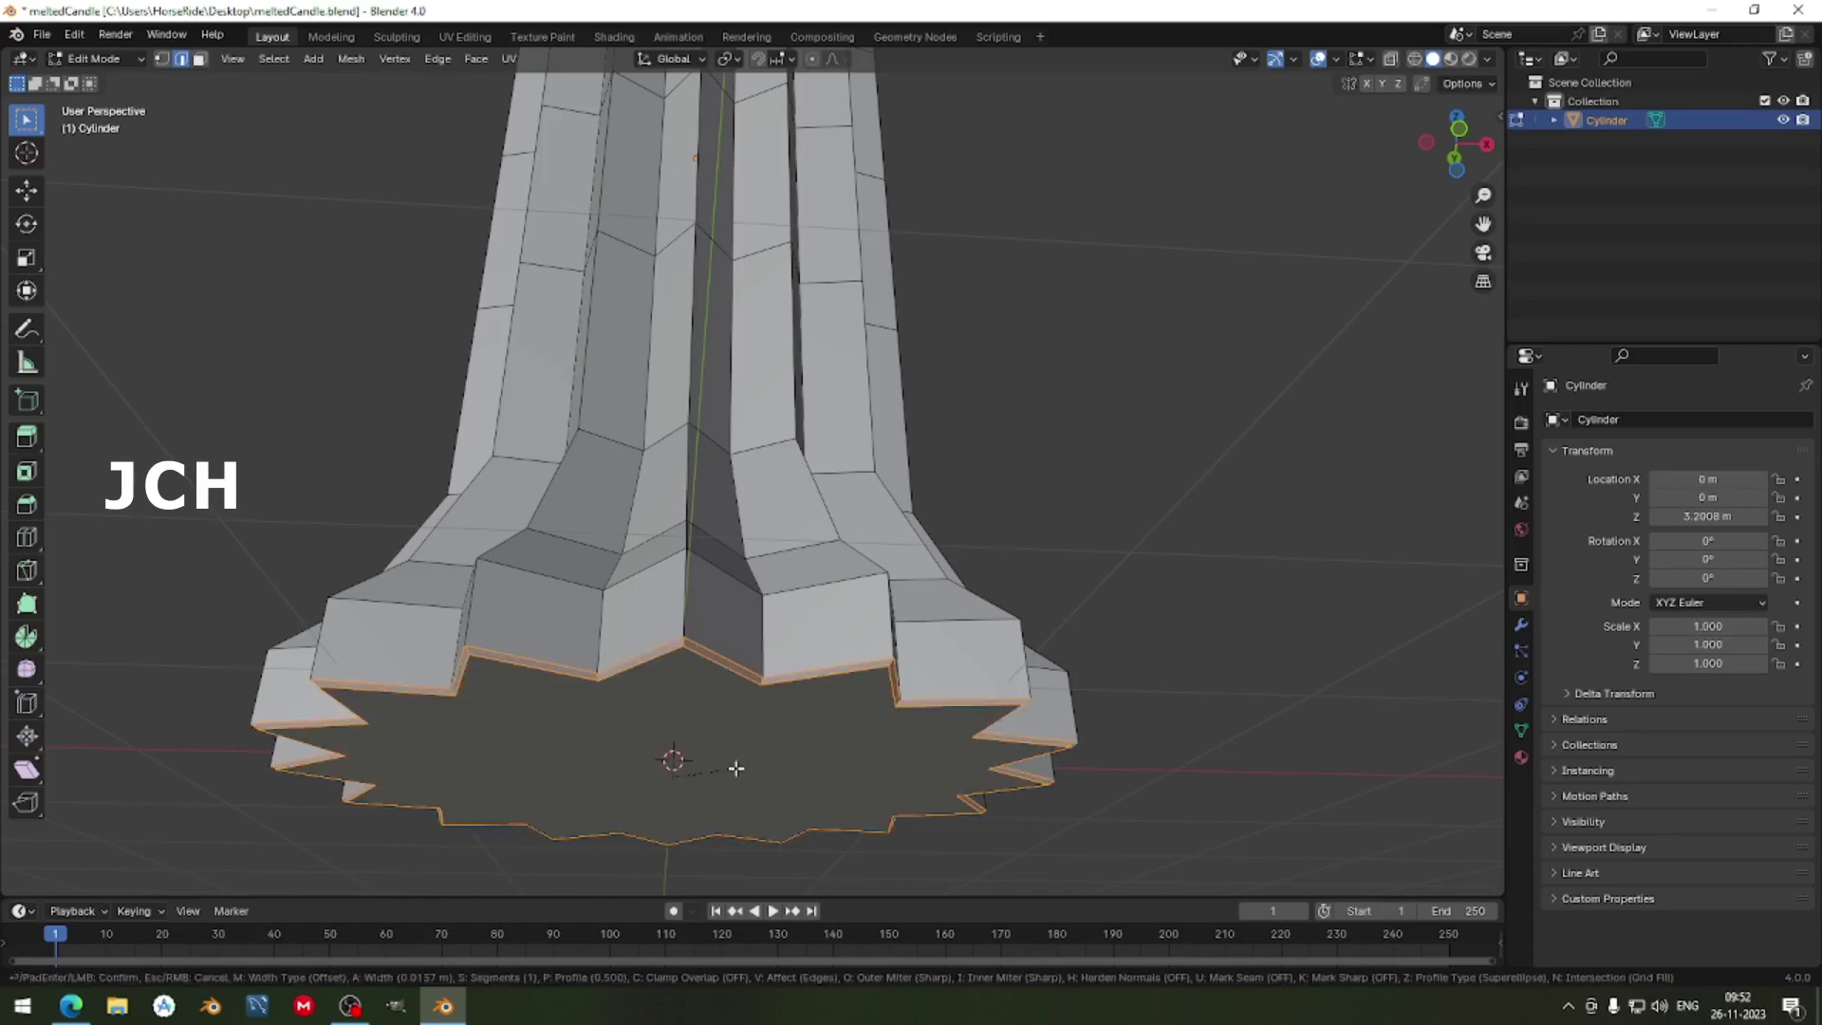
{"action": "left_click", "coordinate": [739, 767]}
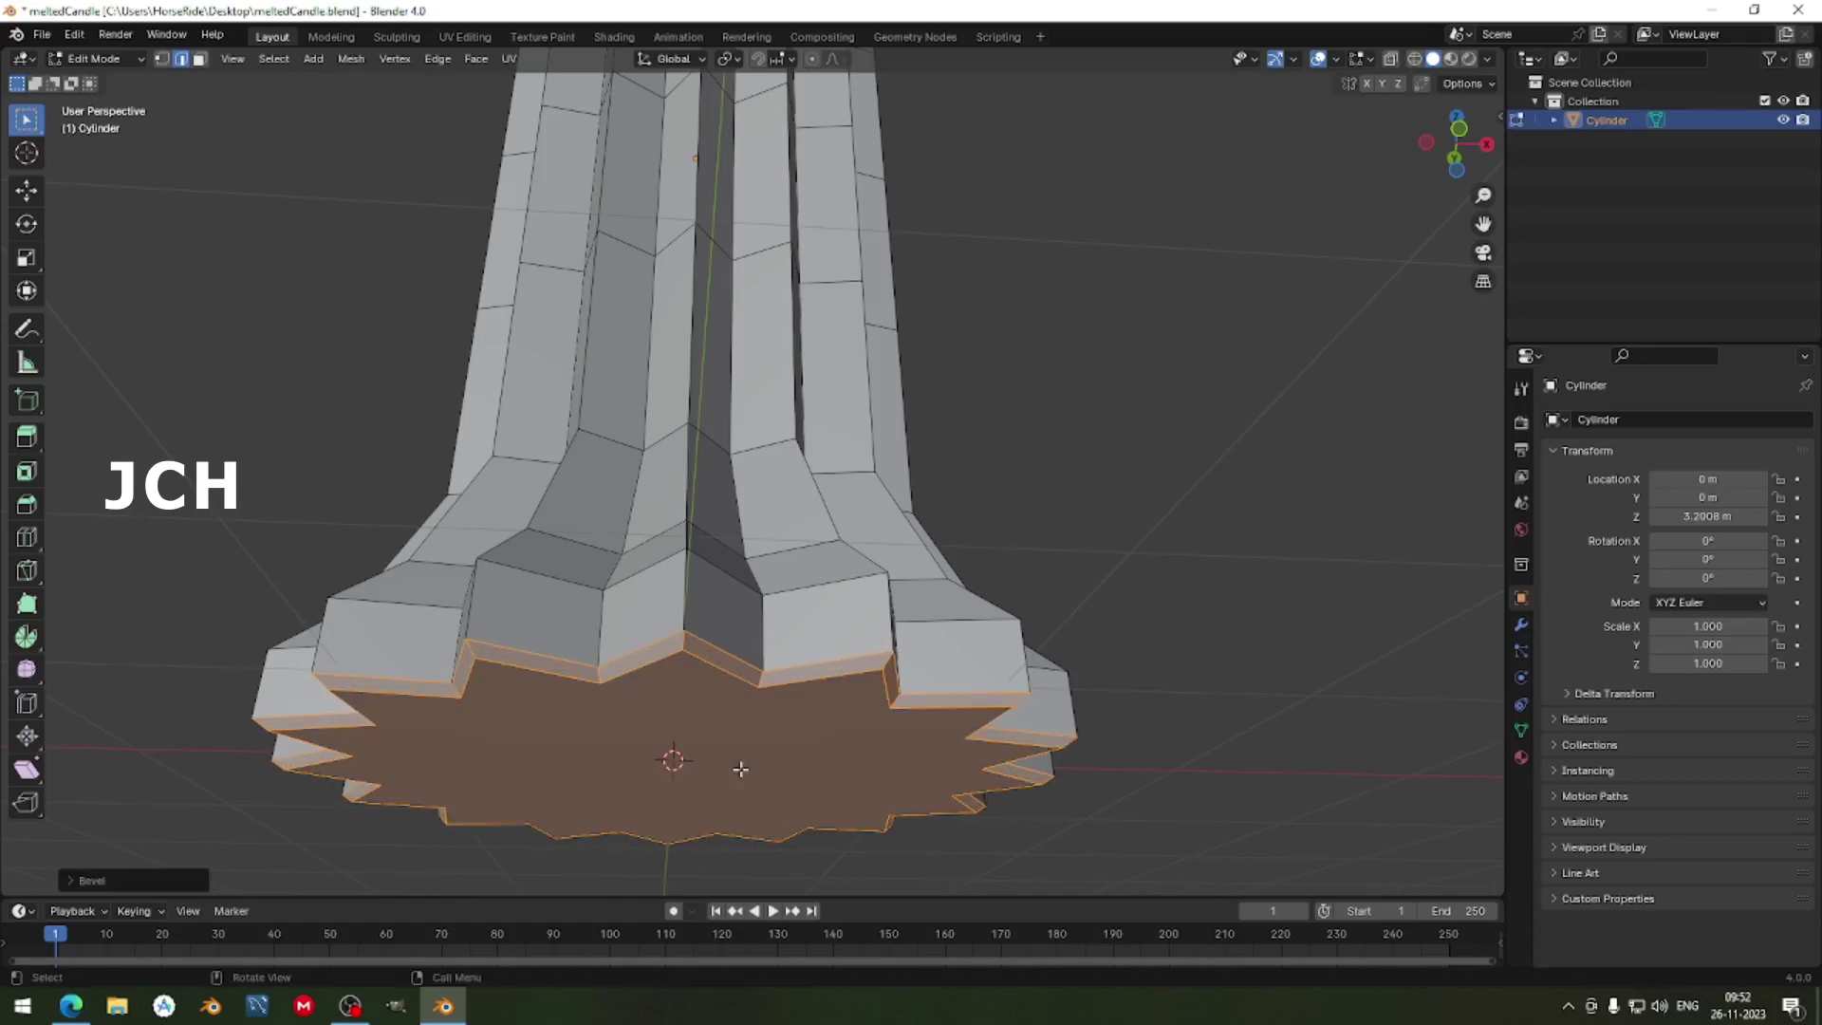
{"action": "scroll", "coordinate": [740, 768], "scroll_direction": "down", "scroll_amount": 1}
{"action": "scroll", "coordinate": [739, 768], "scroll_direction": "down", "scroll_amount": 5}
{"action": "middle_click_drag", "start_coordinate": [1189, 372], "coordinate": [1179, 512]}
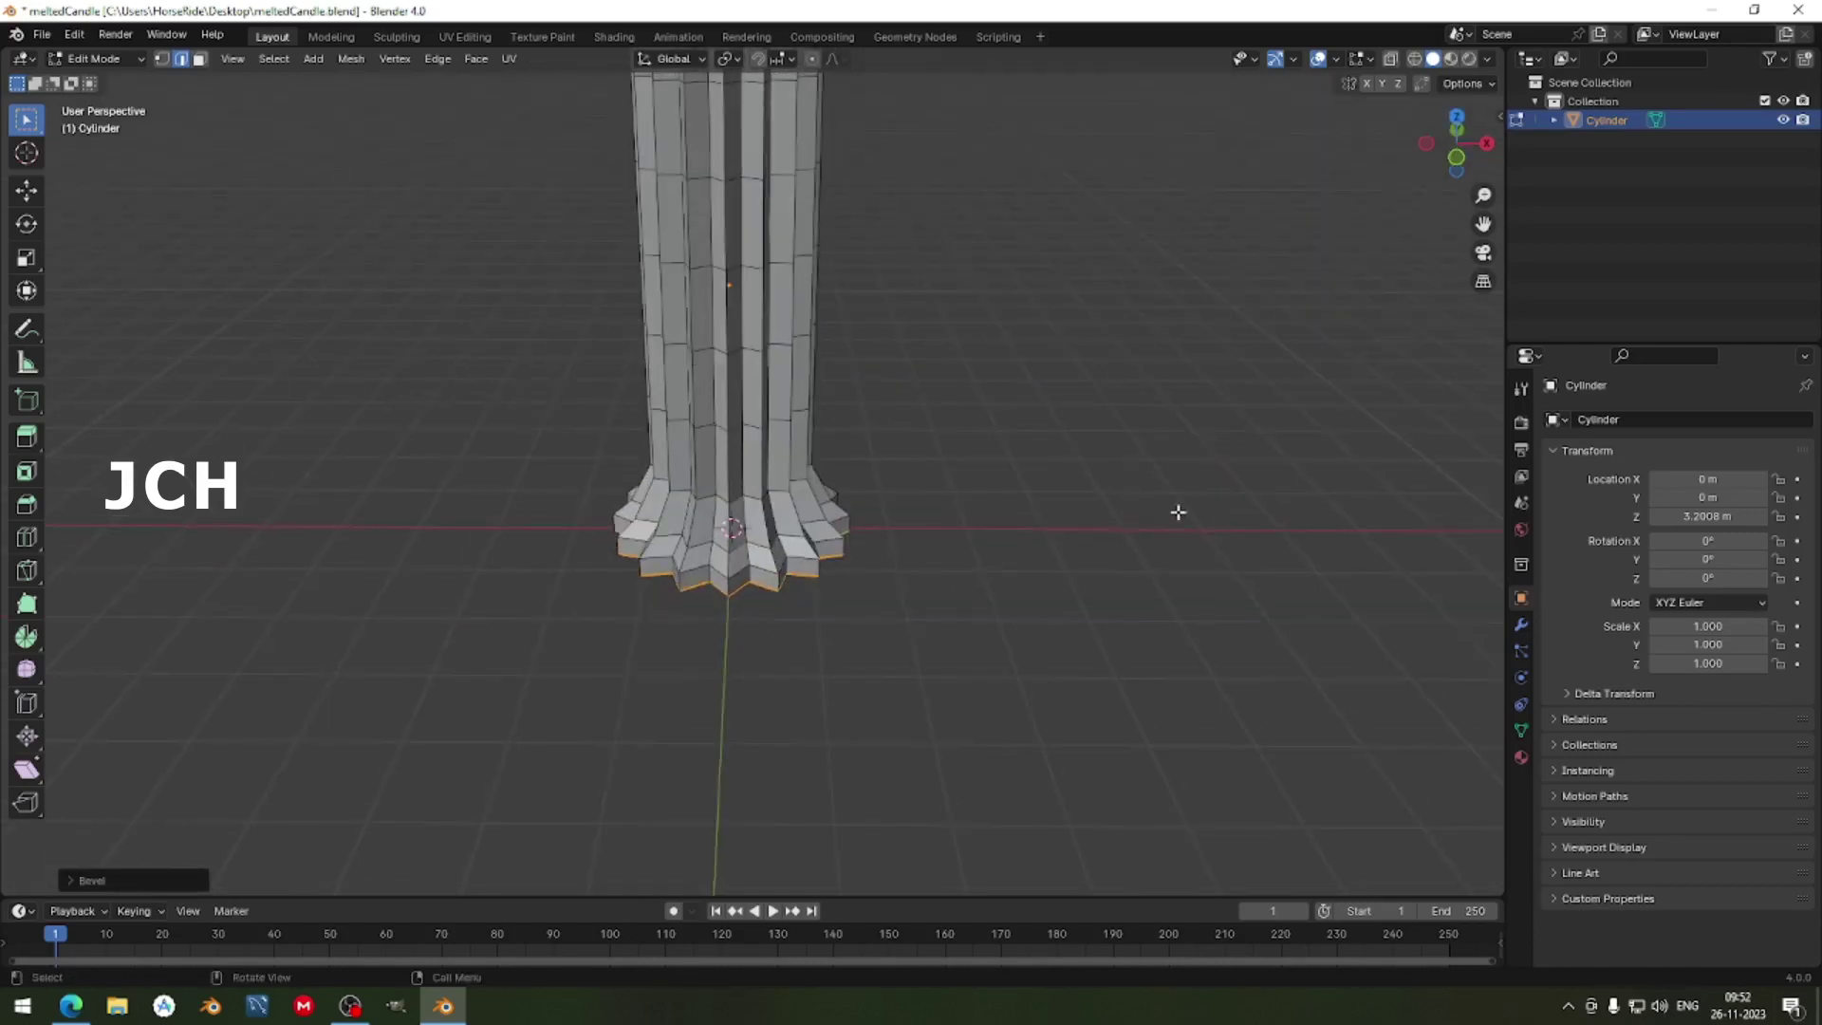
{"action": "key", "text": "ctrl+z"}
Return to Object Mode and apply the candle's rotation and scale.
{"action": "scroll", "coordinate": [1141, 544], "scroll_direction": "down", "scroll_amount": 2}
{"action": "middle_click_drag", "start_coordinate": [1061, 544], "coordinate": [919, 509]}
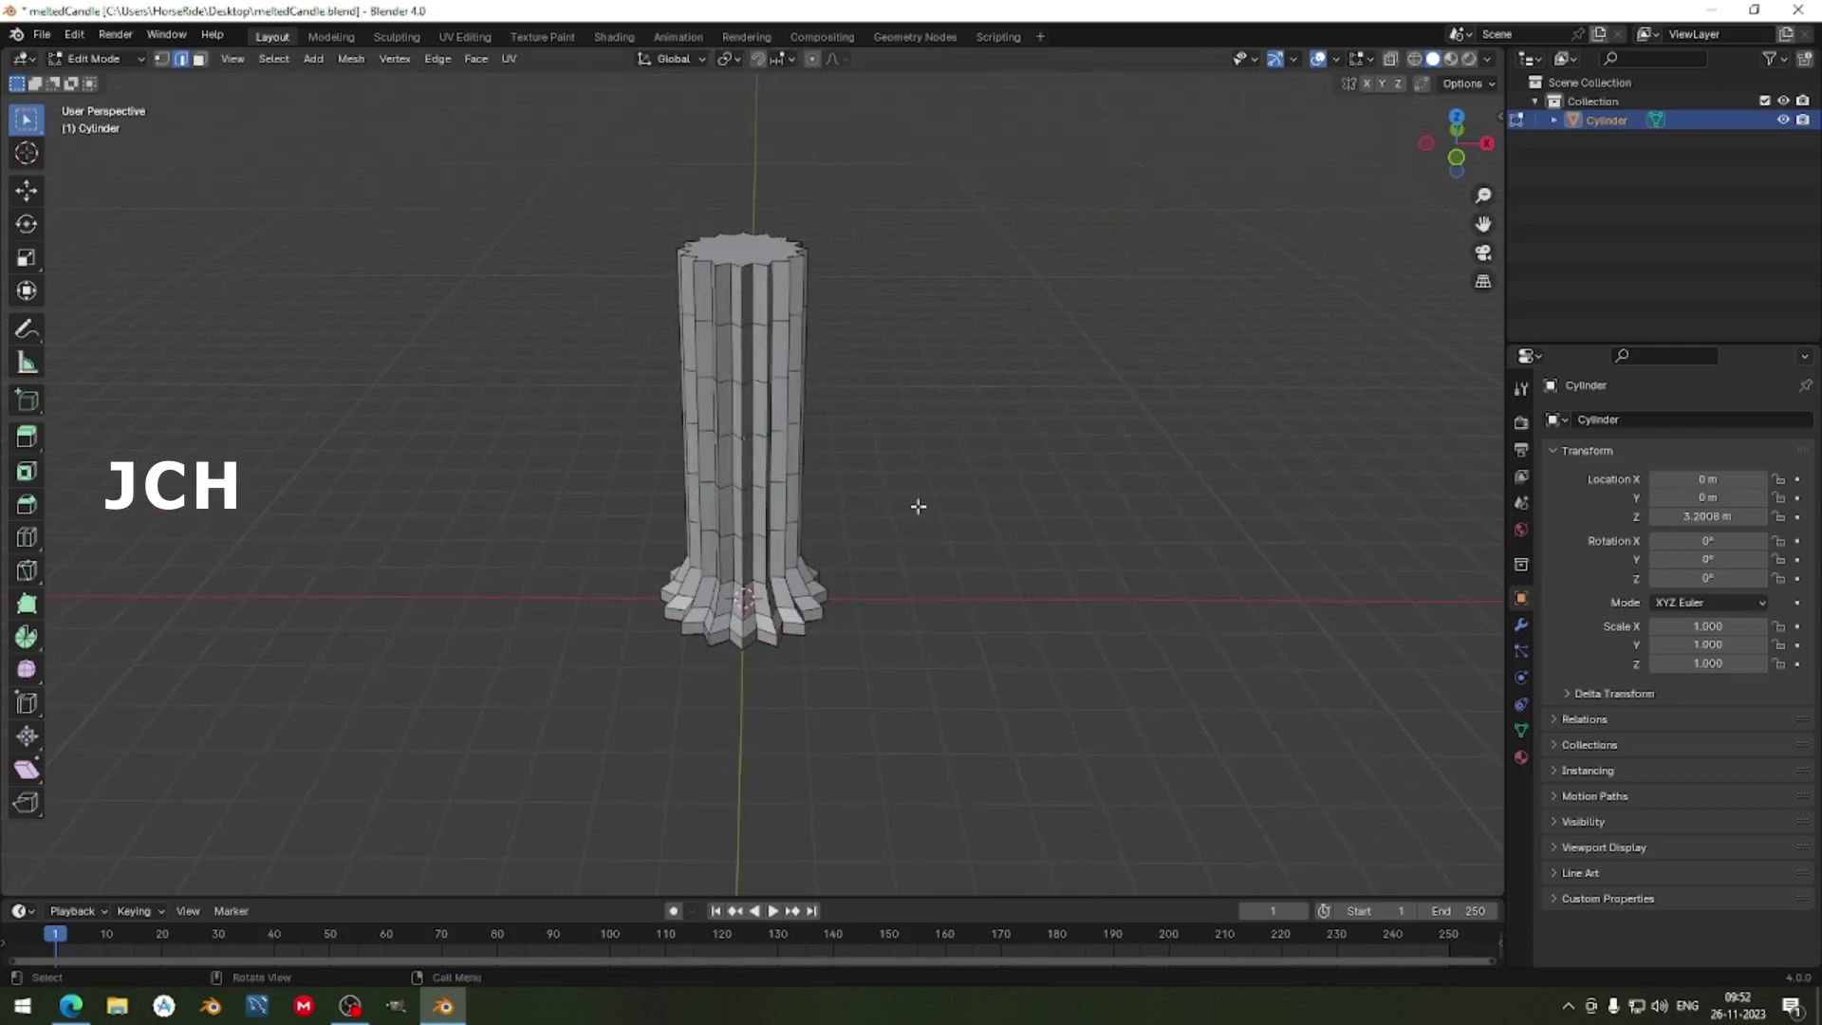
{"action": "scroll", "coordinate": [904, 526], "scroll_direction": "up", "scroll_amount": 2}
{"action": "middle_click_drag", "start_coordinate": [839, 277], "coordinate": [903, 431]}
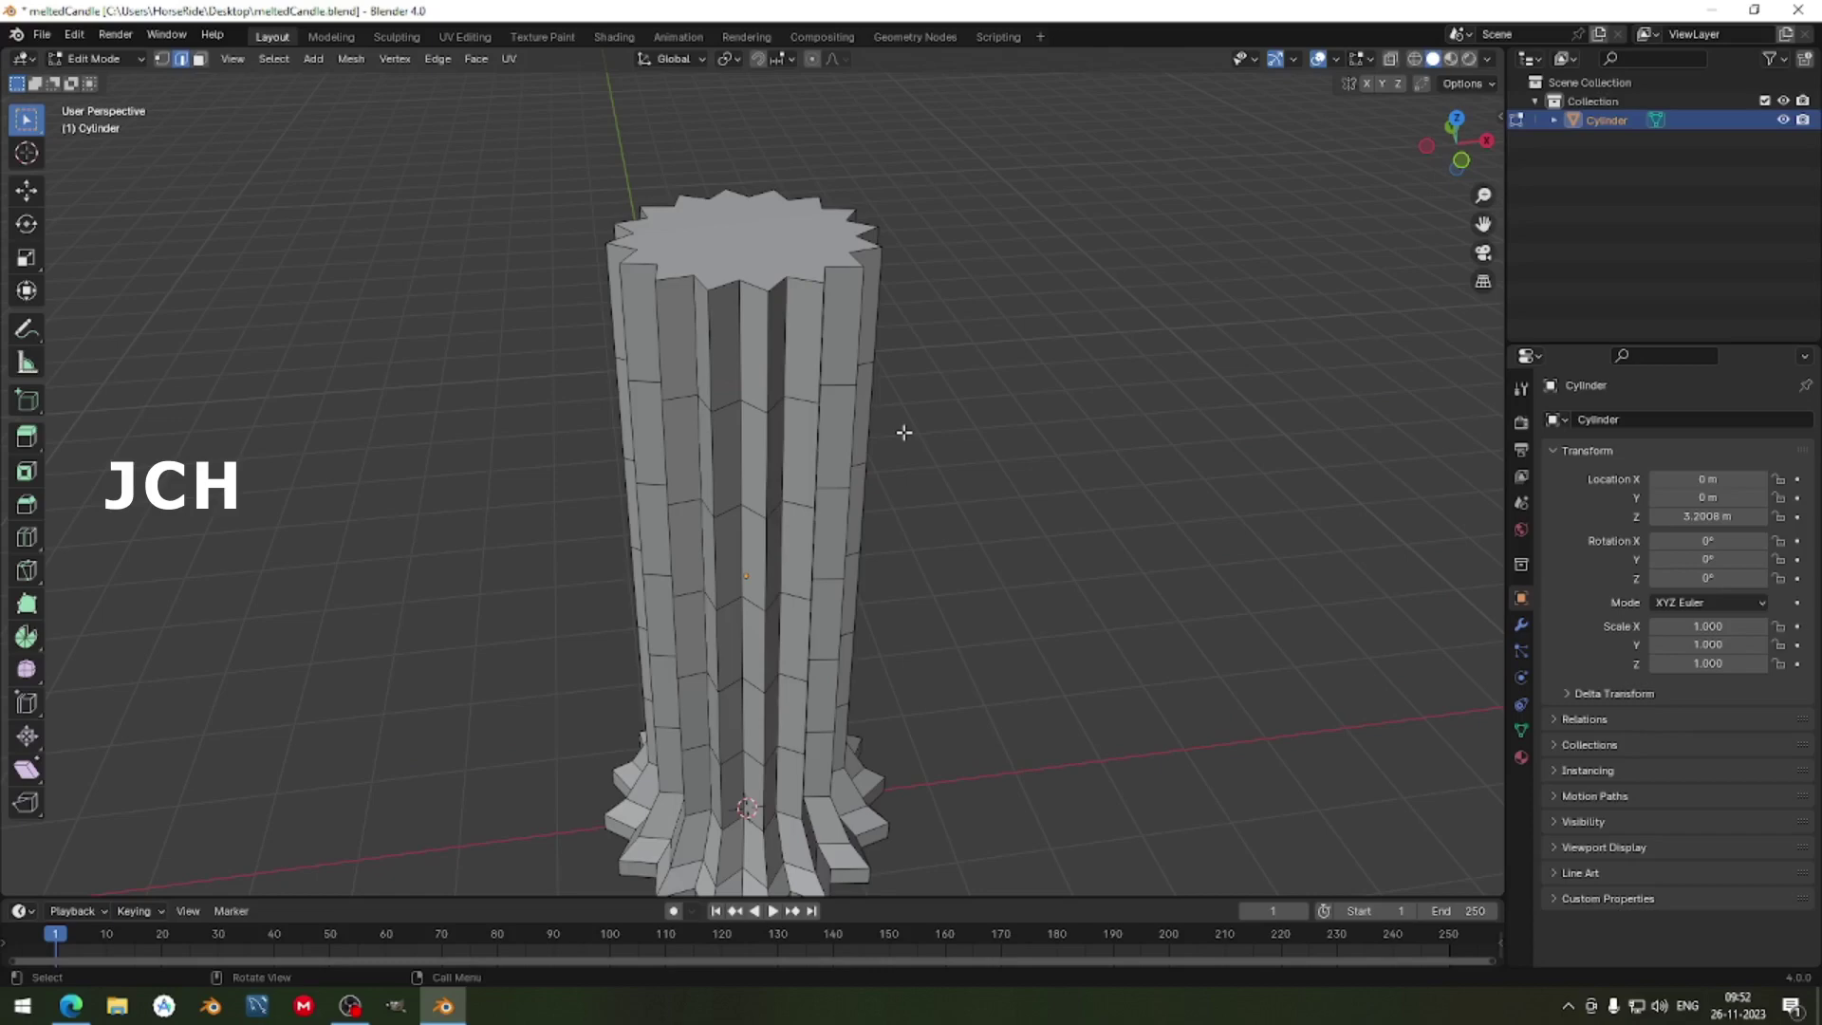
{"action": "key", "text": "Tab"}
{"action": "mouse_move", "coordinate": [903, 430]}
{"action": "middle_mouse_down"}
{"action": "mouse_move", "coordinate": [876, 389]}
{"action": "mouse_move", "coordinate": [871, 418]}
{"action": "middle_mouse_up"}
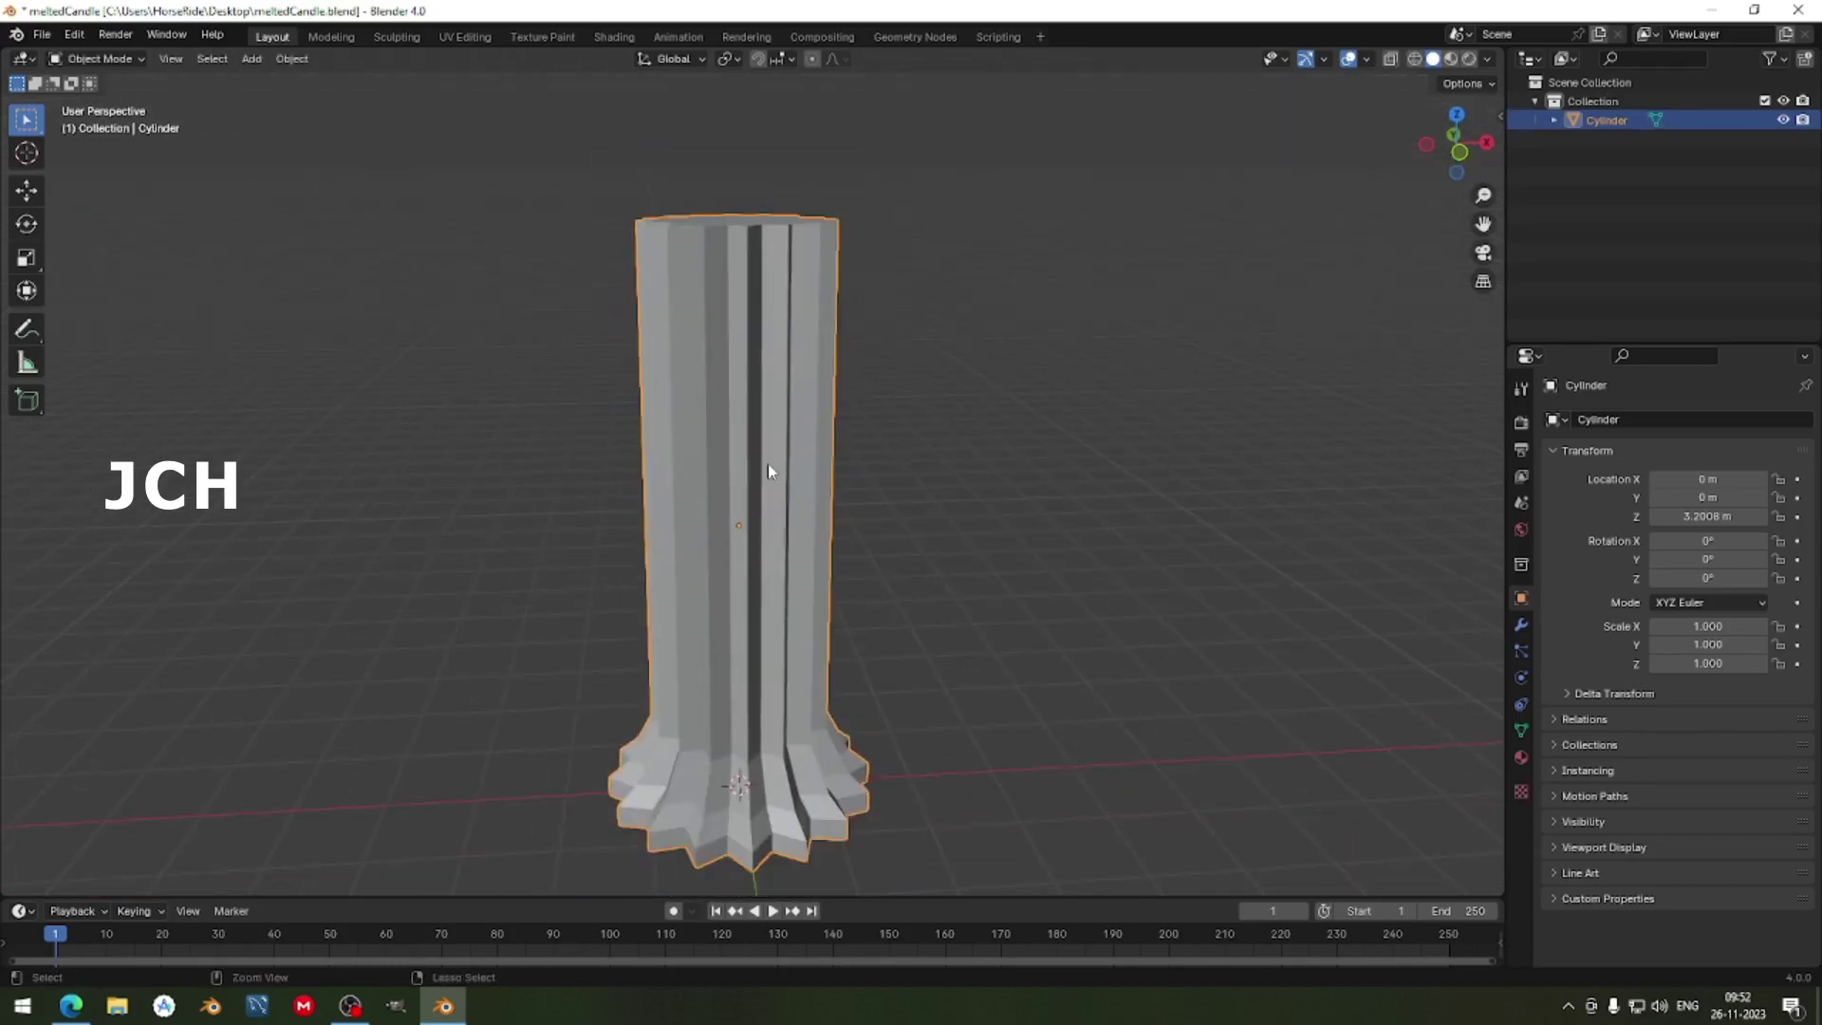
{"action": "key", "text": "ctrl+a"}
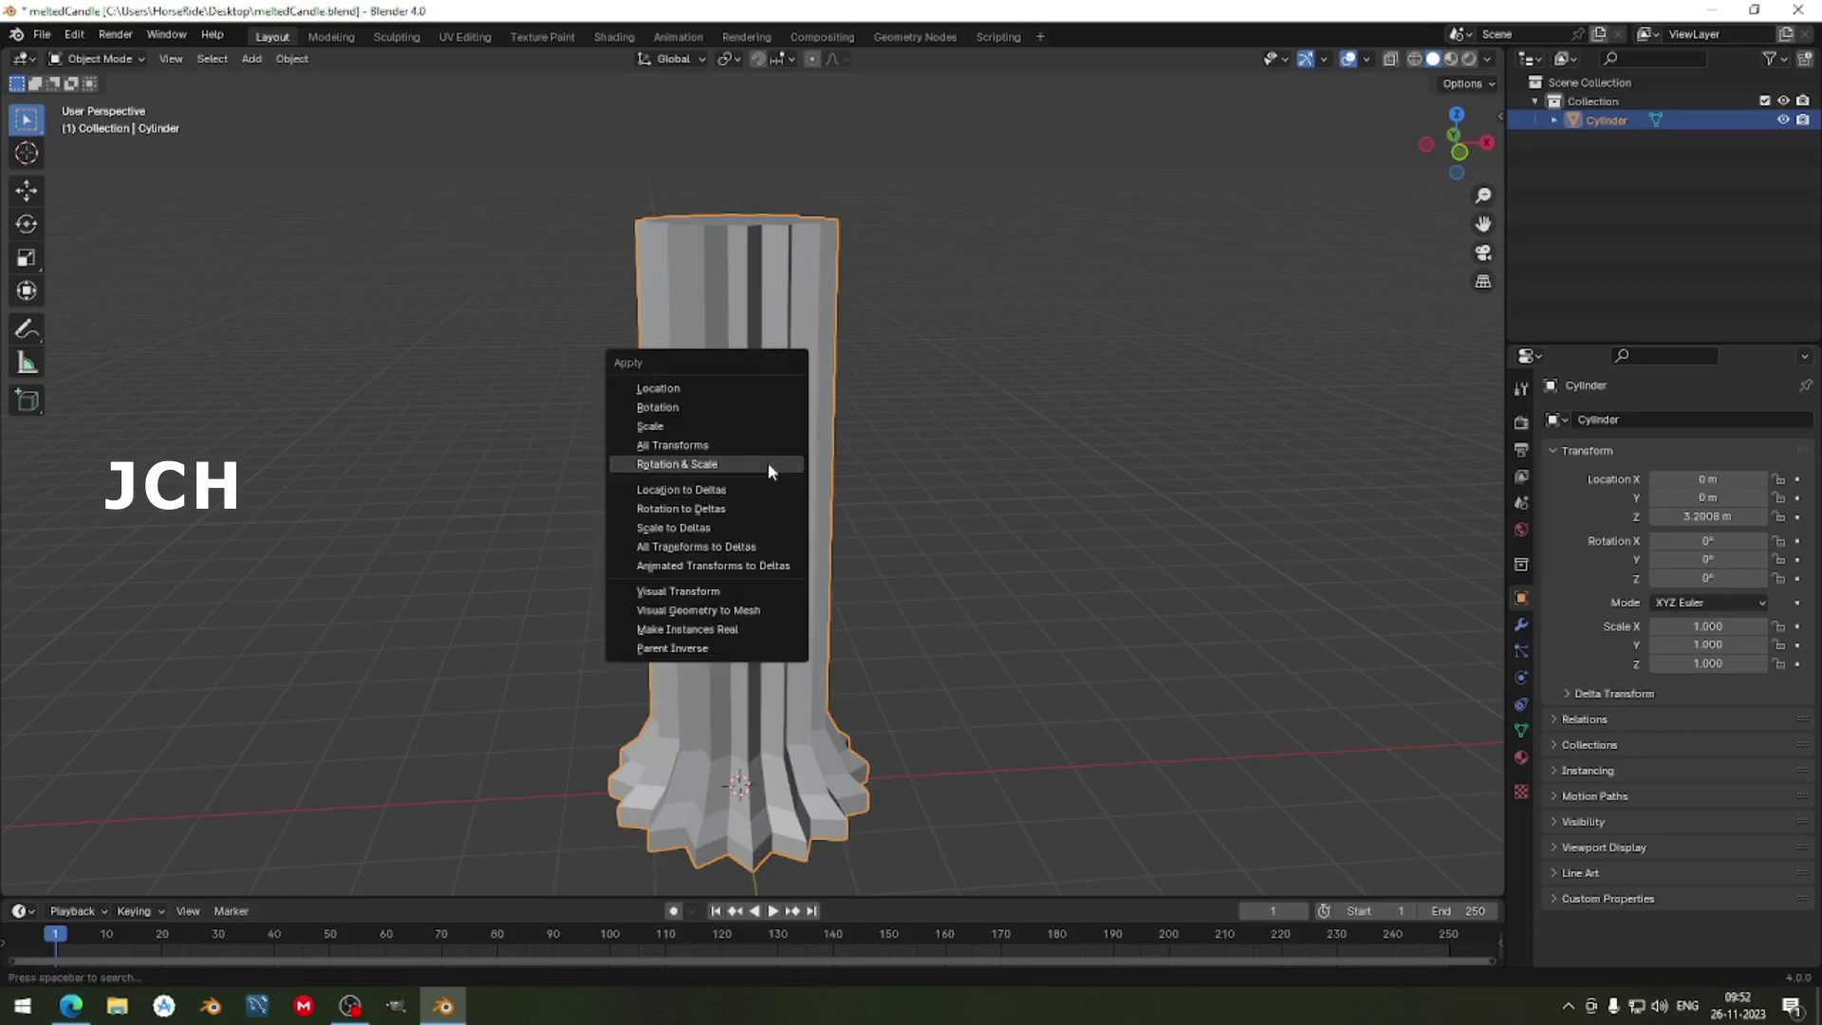
{"action": "left_click", "coordinate": [767, 466]}
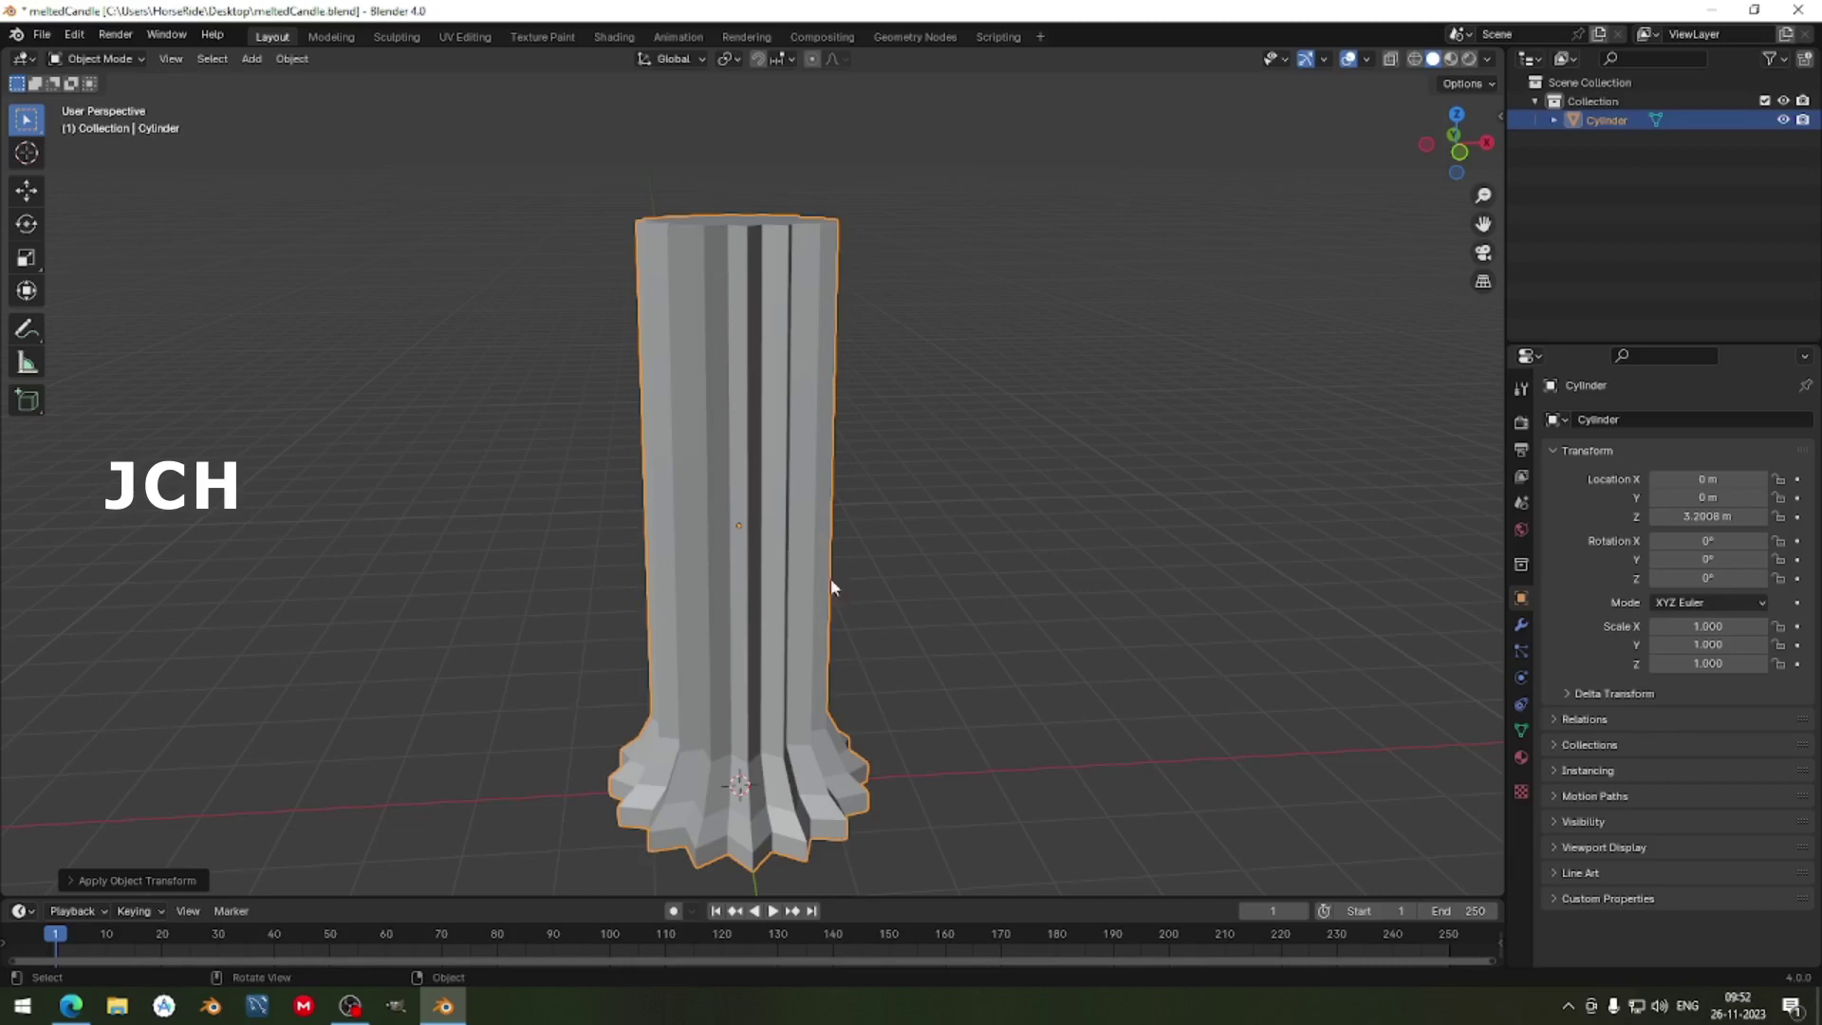
{"action": "key", "text": "r"}
{"action": "right_click", "coordinate": [1115, 426]}
Deselect the candle and add a Lattice object, then show the scene in front view as wireframe.
{"action": "left_click", "coordinate": [1521, 624]}
{"action": "left_click", "coordinate": [924, 258]}
{"action": "key", "text": "shift+a"}
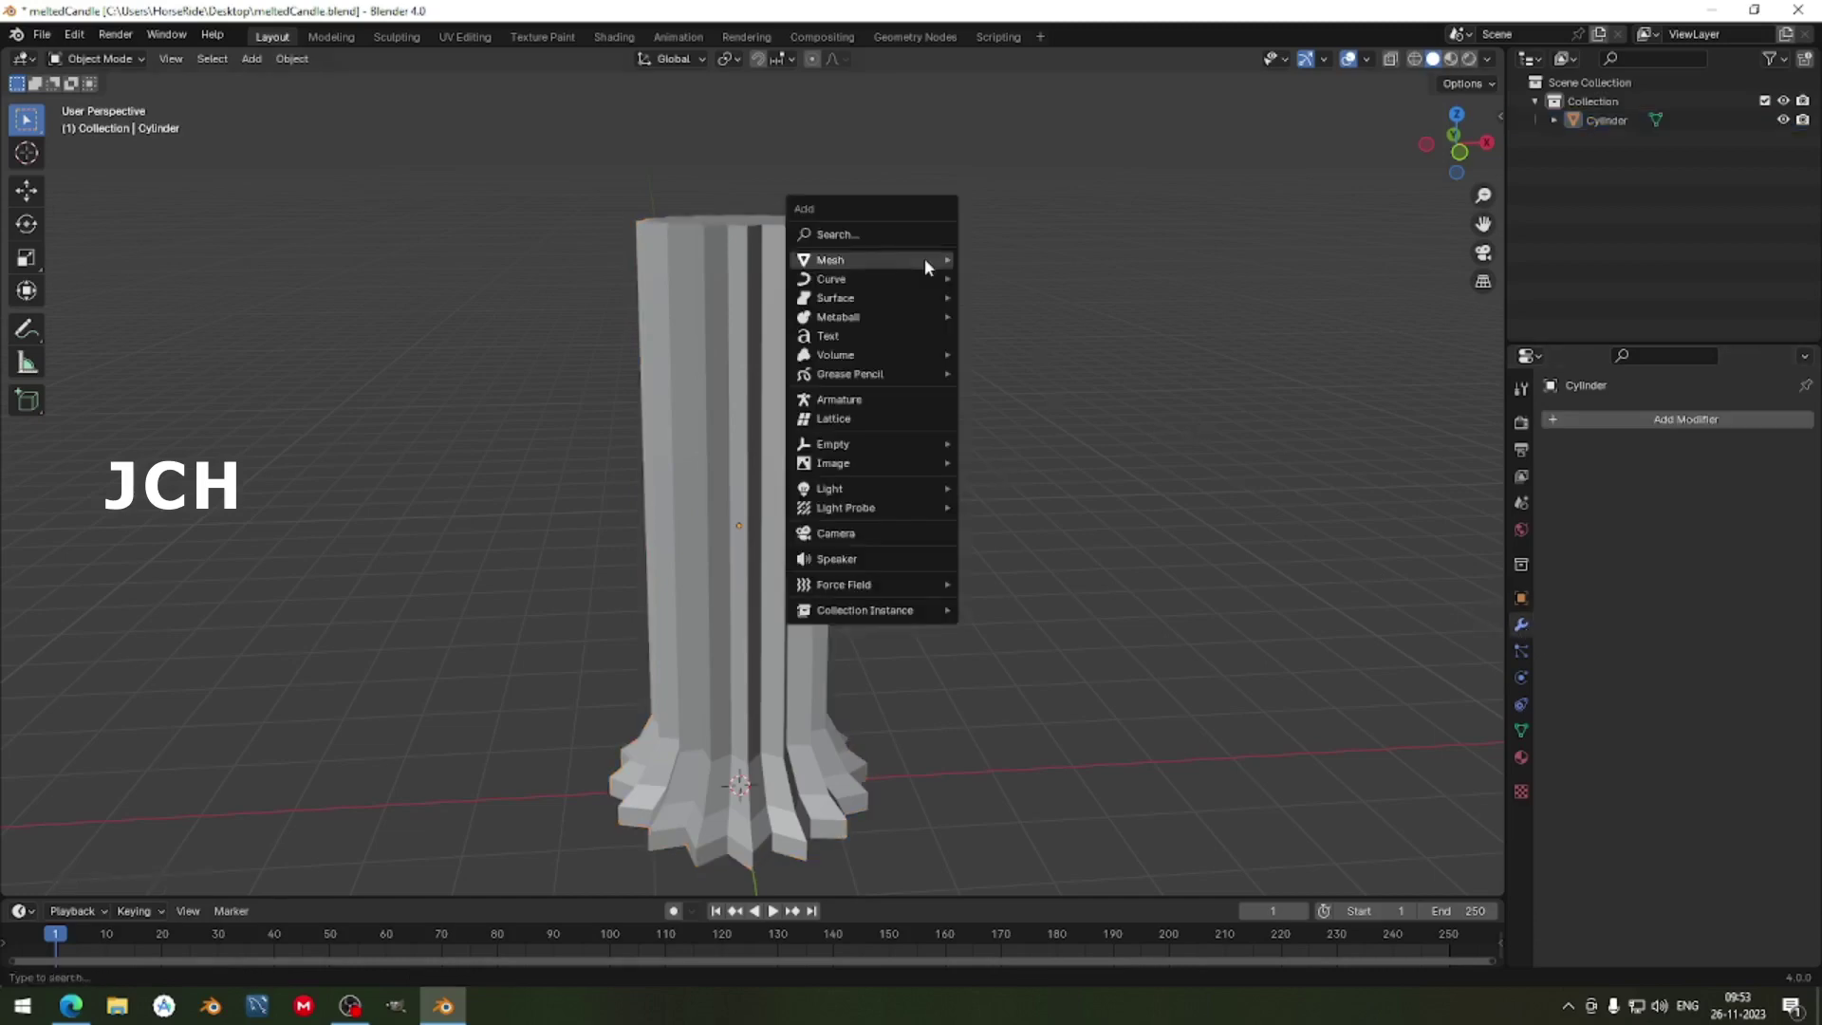
{"action": "left_click", "coordinate": [900, 418]}
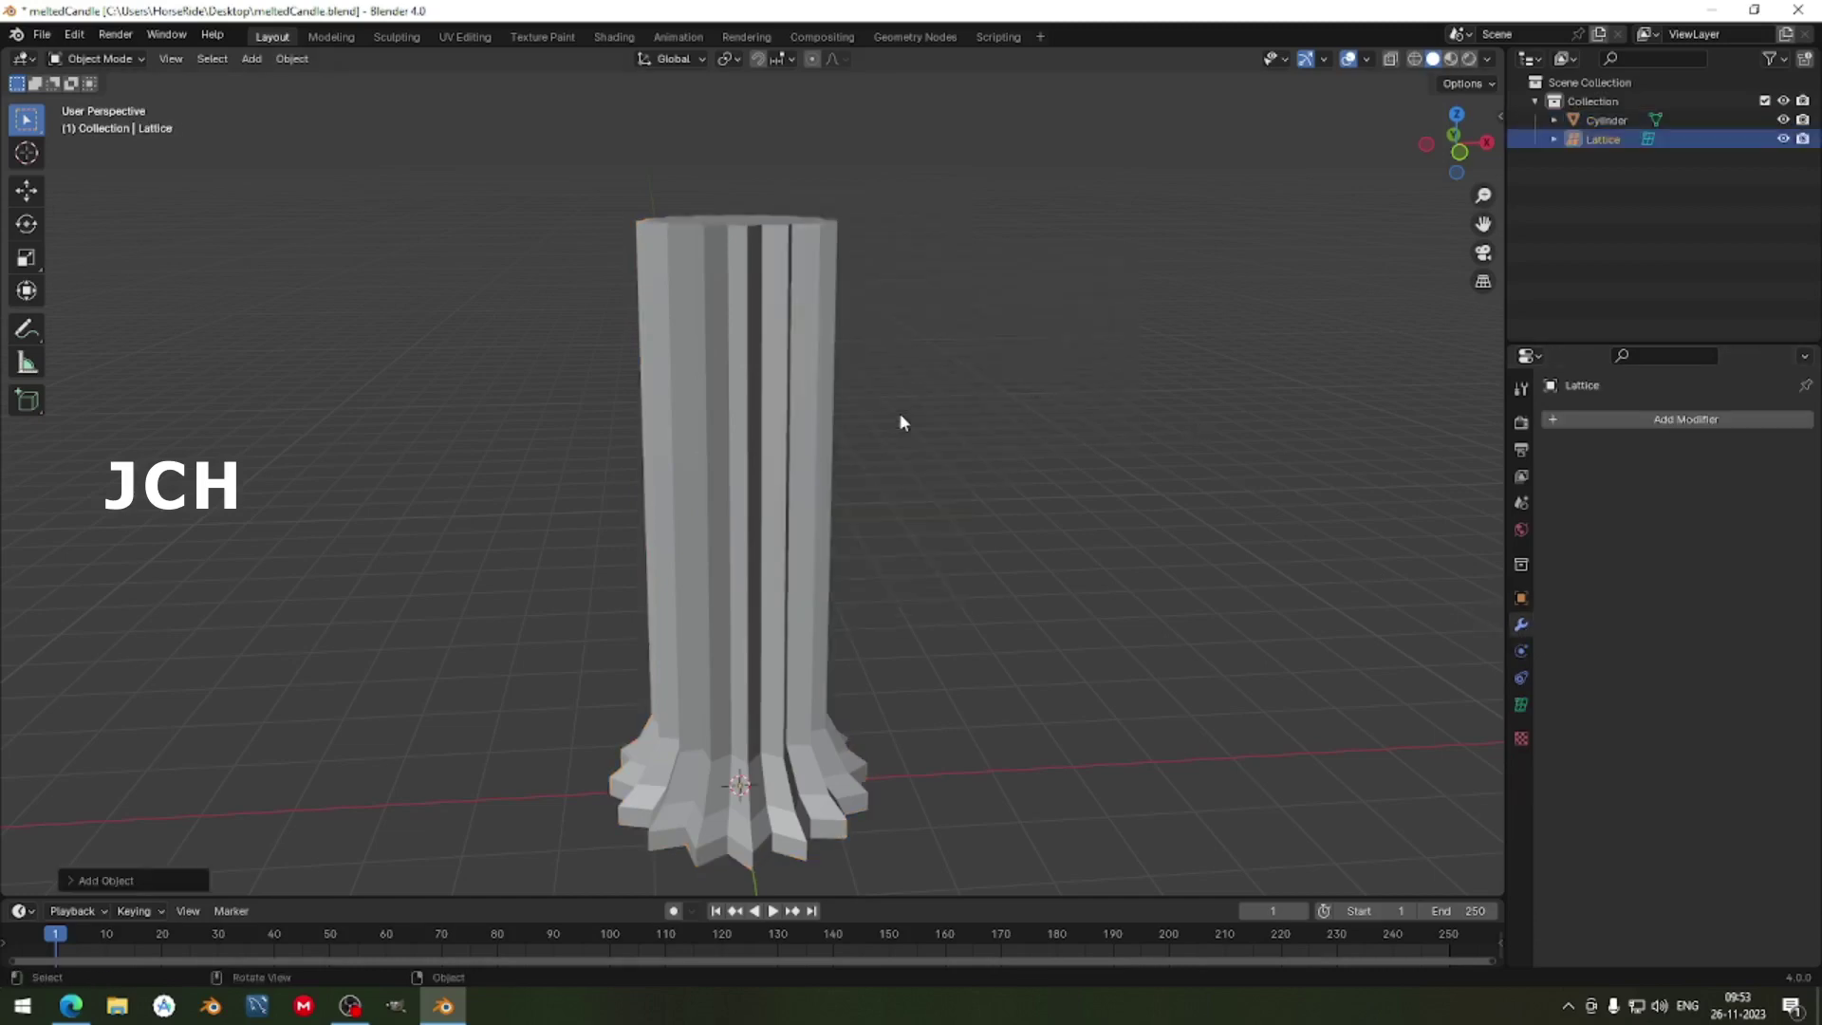
{"action": "key", "text": "KP_1"}
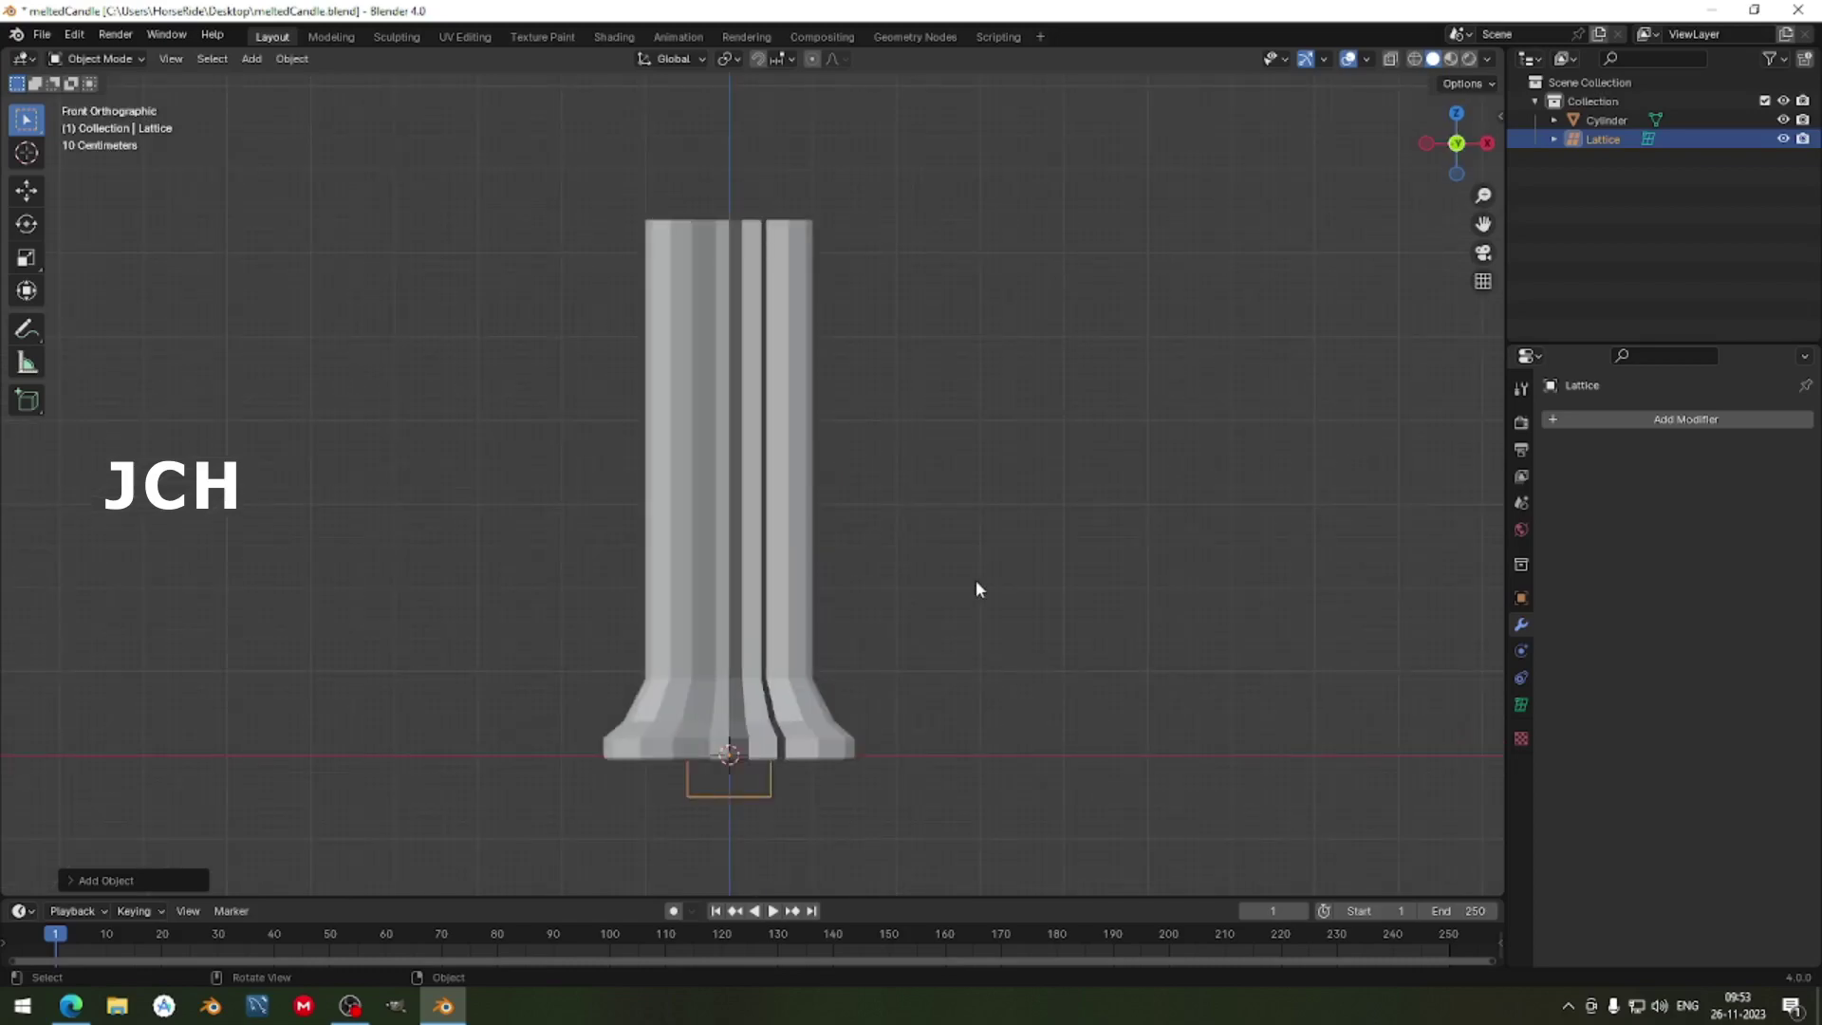
{"action": "key", "text": "shift+z"}
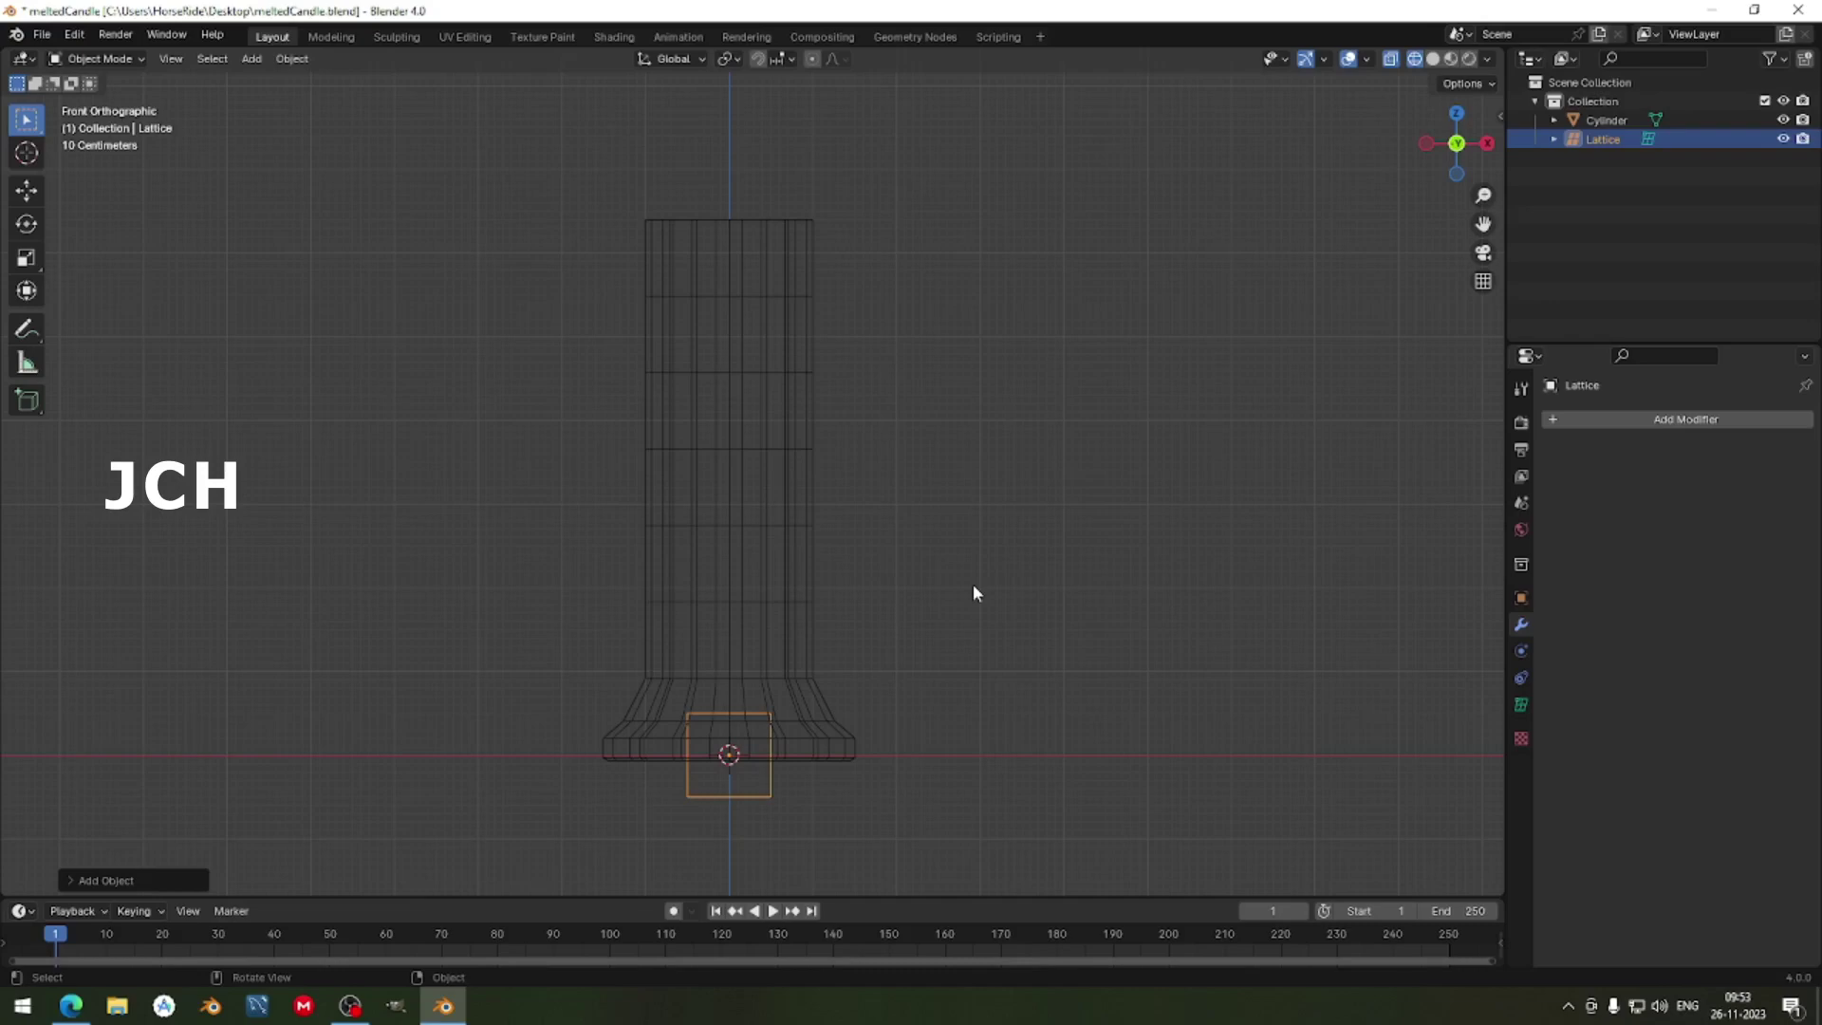
Raise the lattice along Z to the middle of the candle and scale it uniformly until it is wider than the body.
{"action": "key", "text": "g"}
{"action": "key", "text": "z"}
{"action": "left_click", "coordinate": [966, 248]}
{"action": "key", "text": "s"}
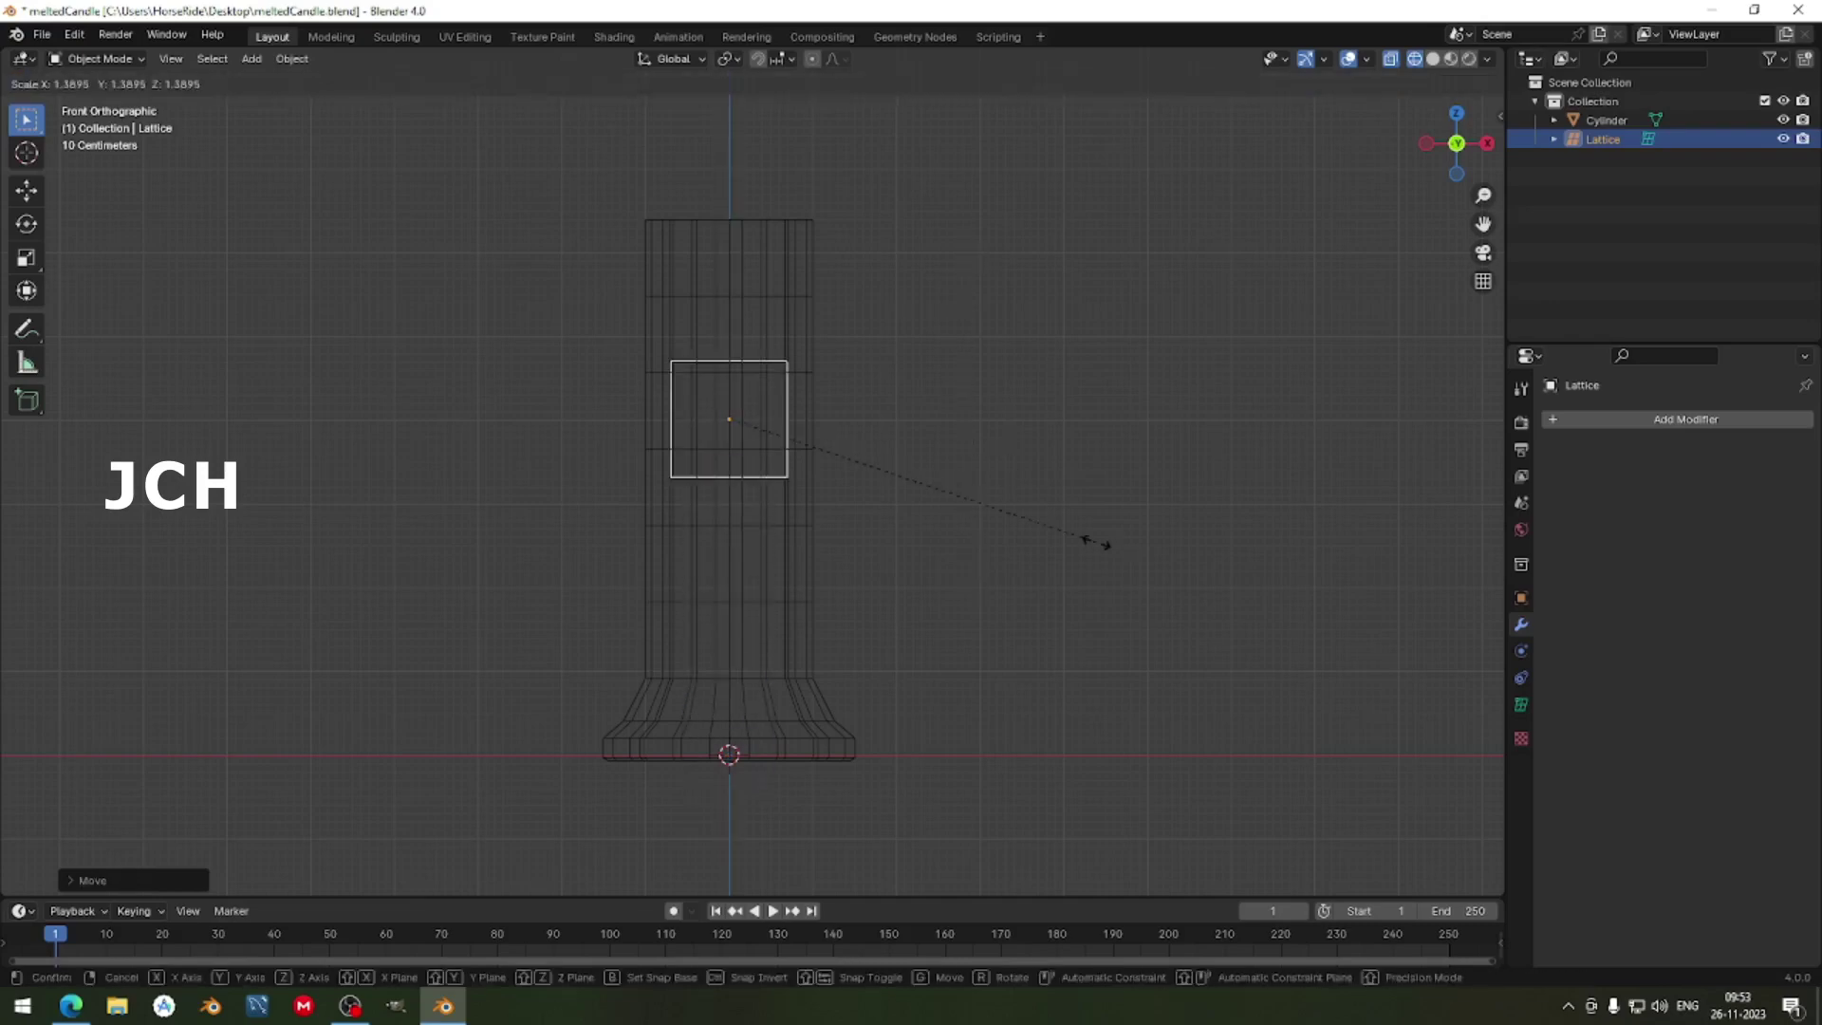
{"action": "left_click", "coordinate": [95, 707]}
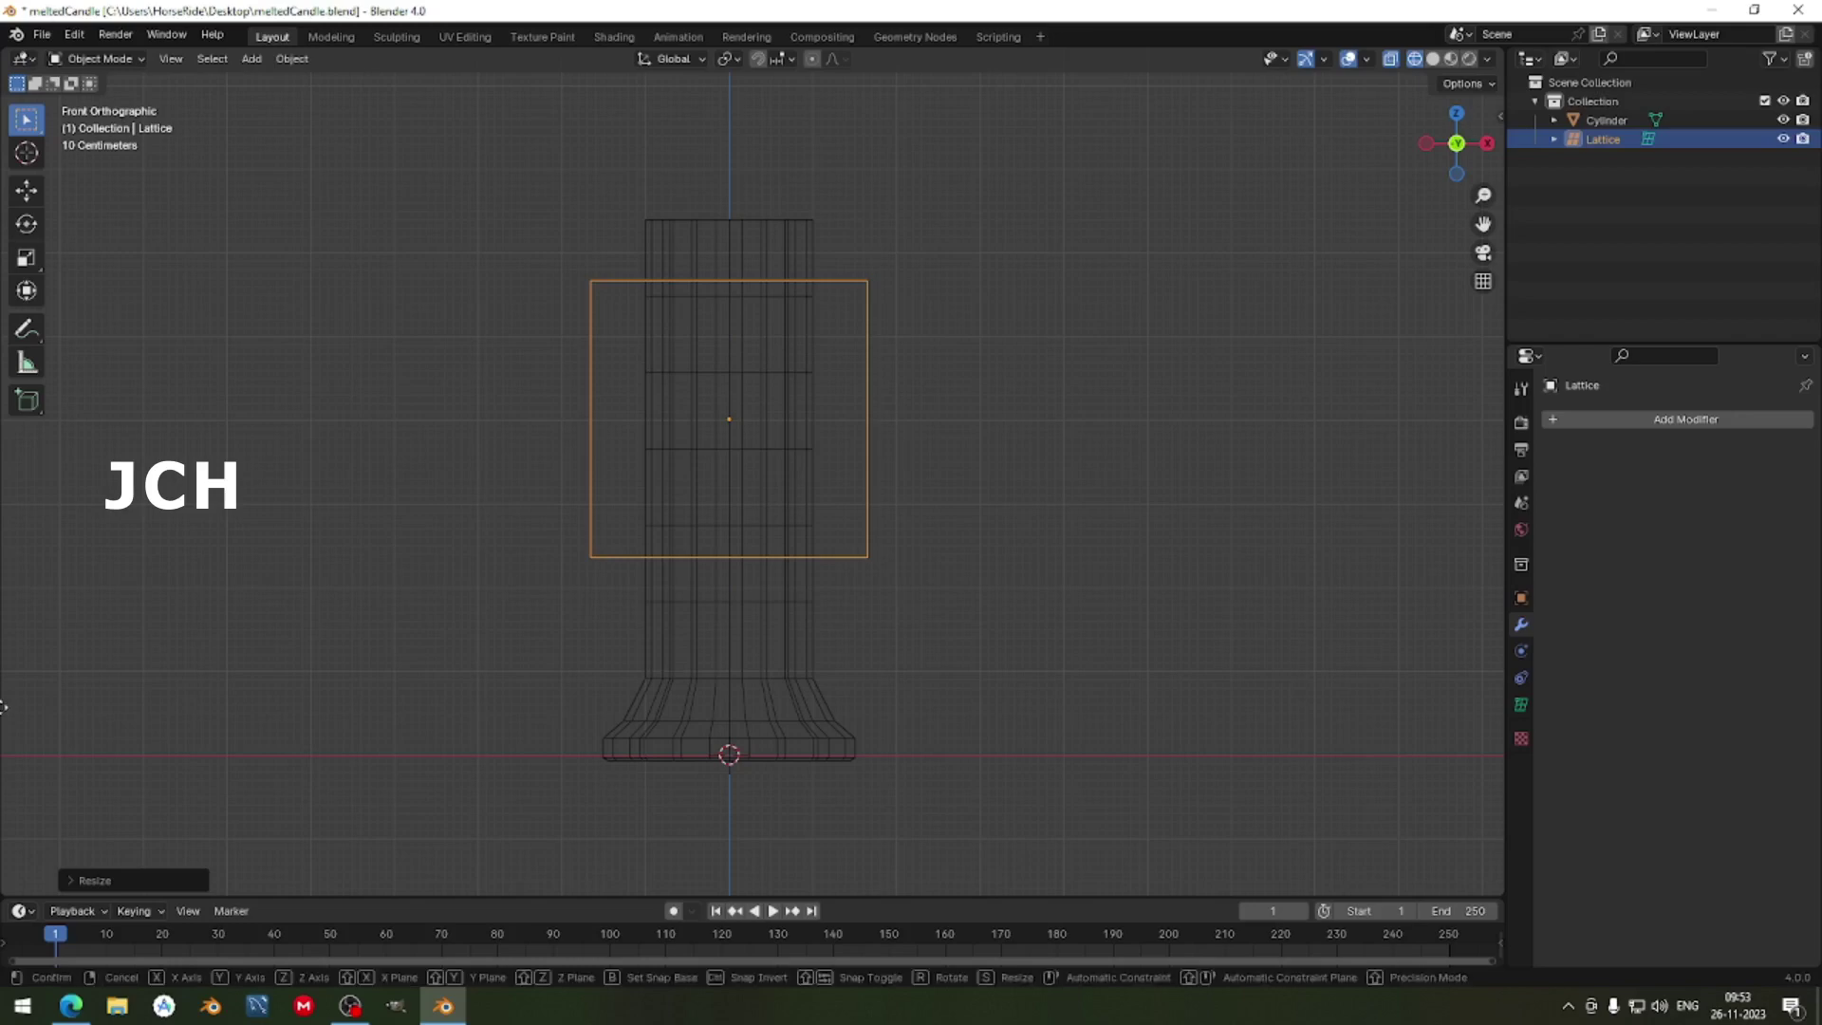
Stretch the lattice along Z and shift it vertically so it spans most of the candle's straight body above the flared base.
{"action": "key", "text": "g"}
{"action": "key", "text": "z"}
{"action": "left_click", "coordinate": [5, 678]}
{"action": "key", "text": "s"}
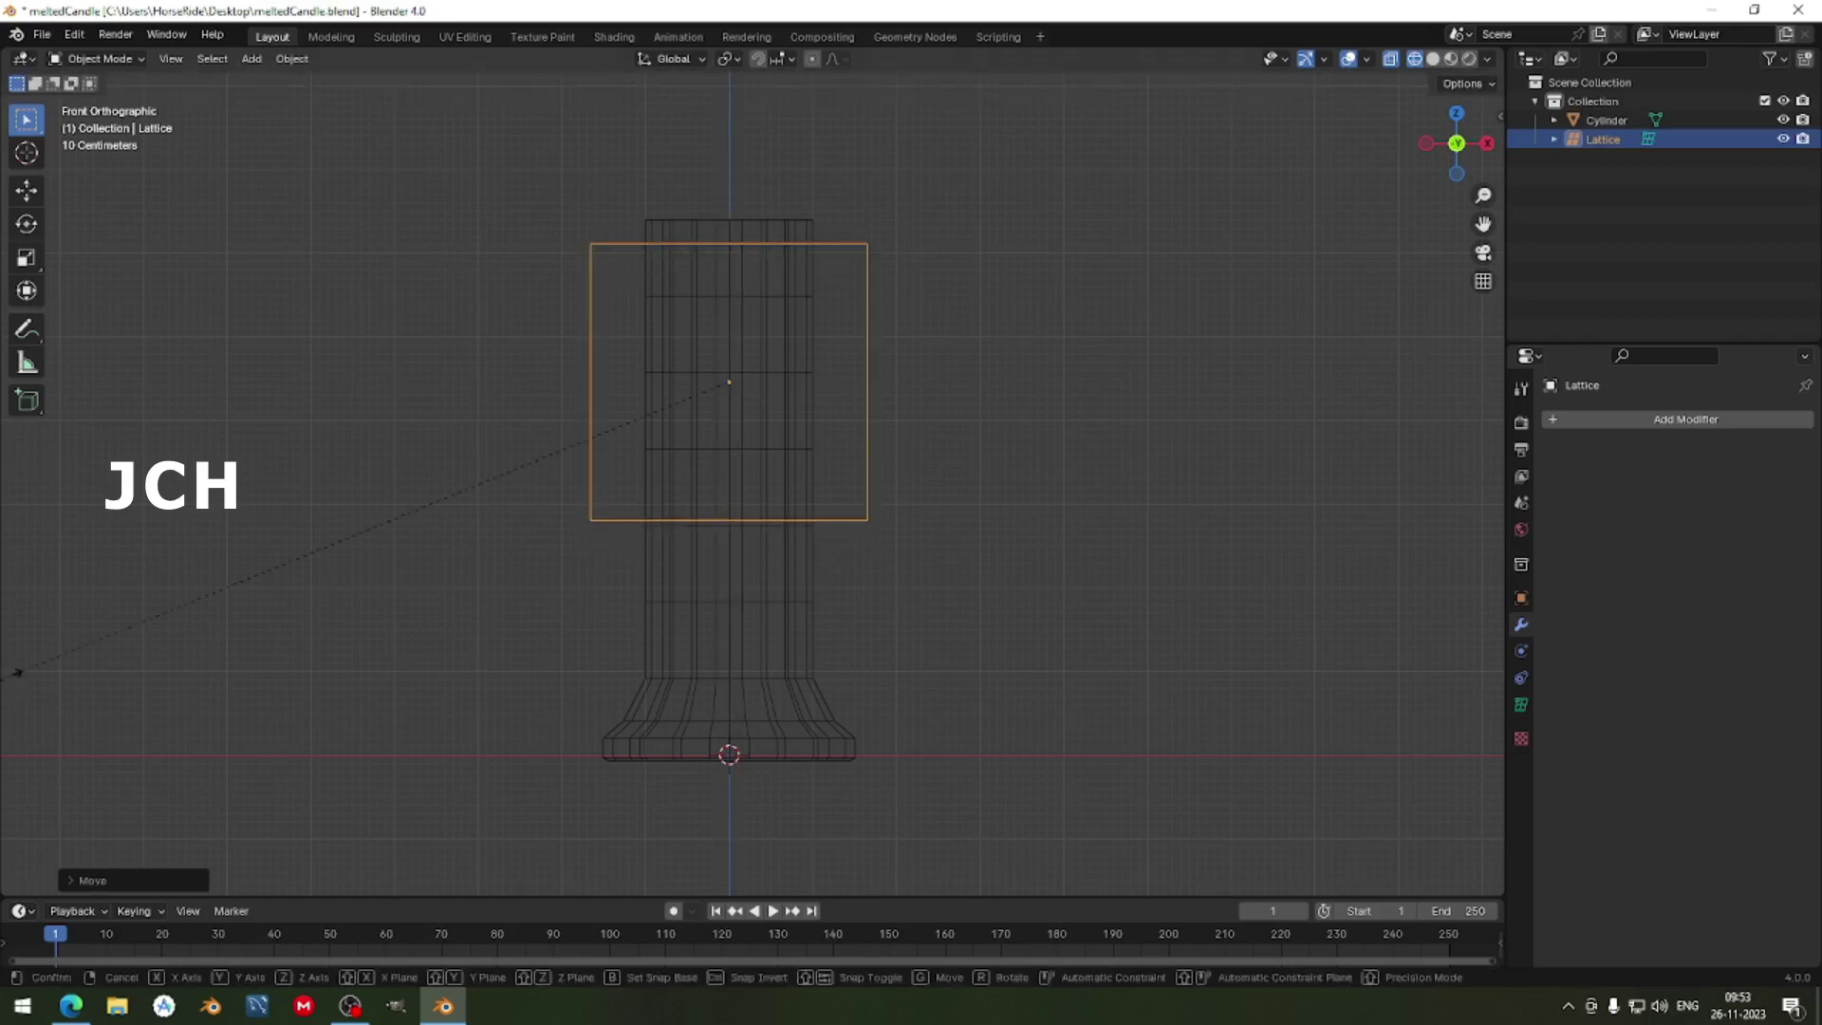
{"action": "key", "text": "z"}
{"action": "left_click", "coordinate": [1089, 778]}
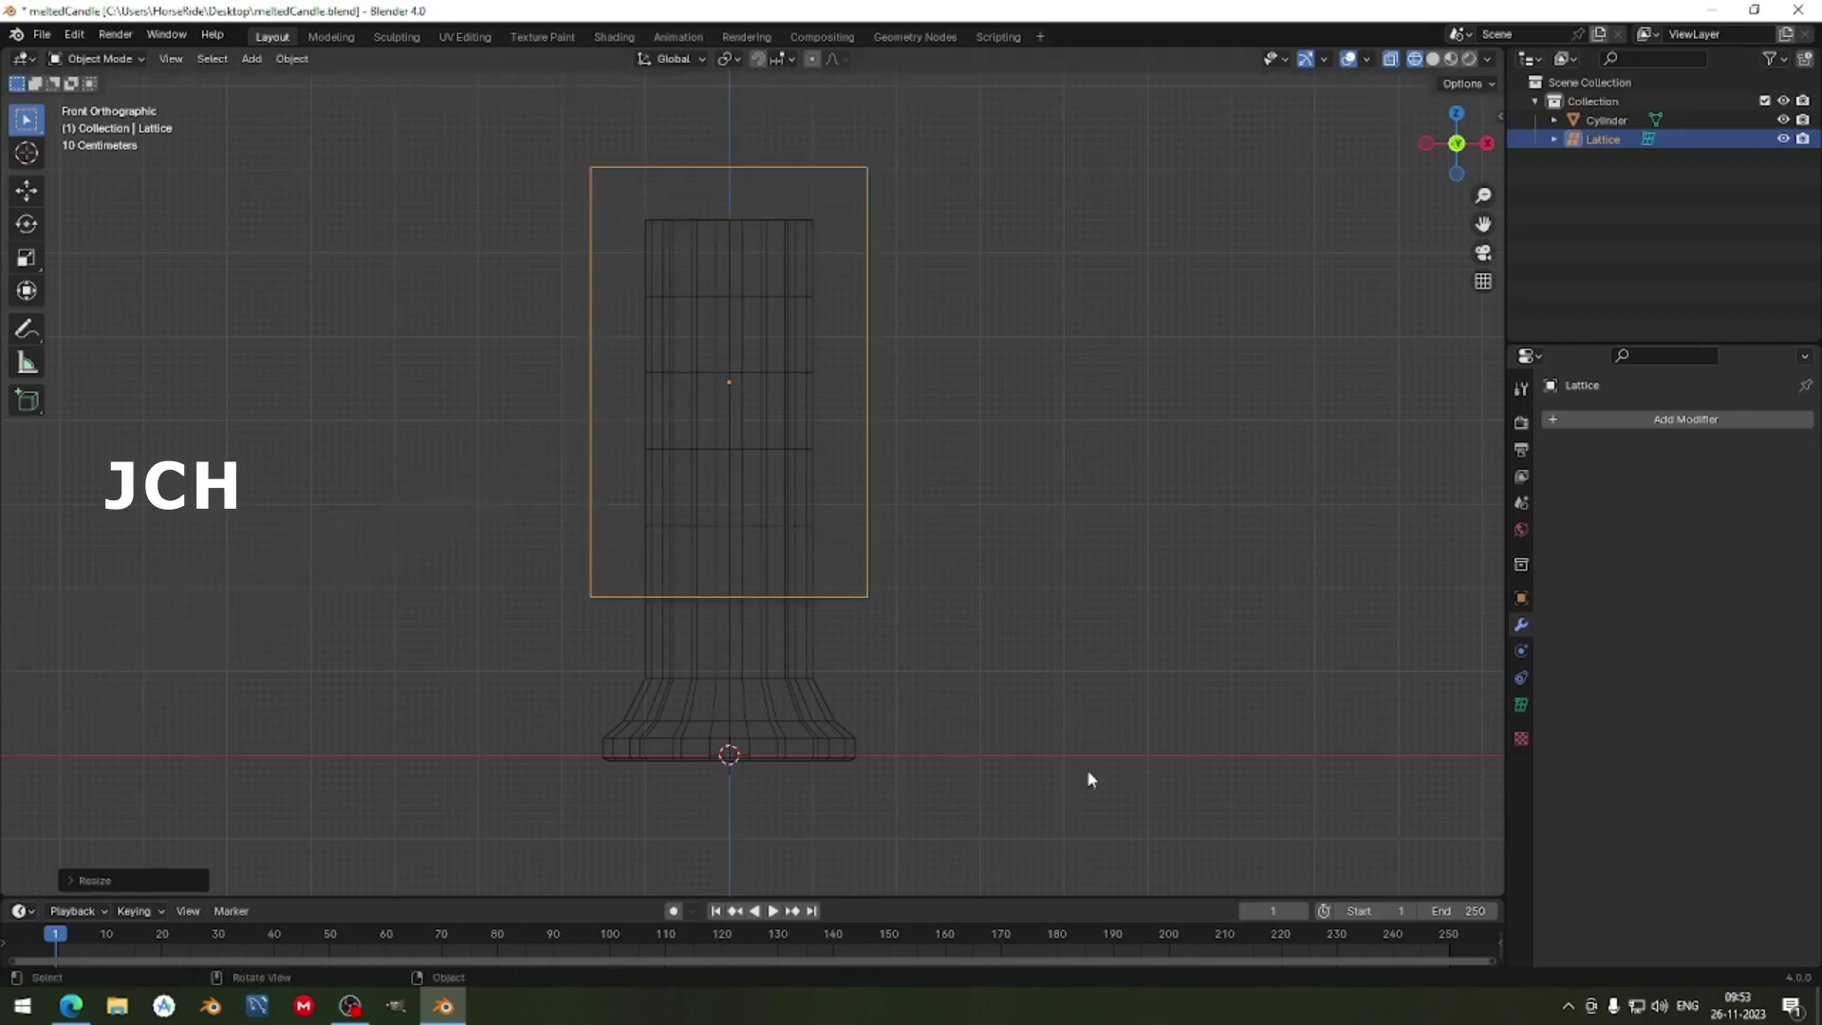
{"action": "key", "text": "g"}
{"action": "key", "text": "z"}
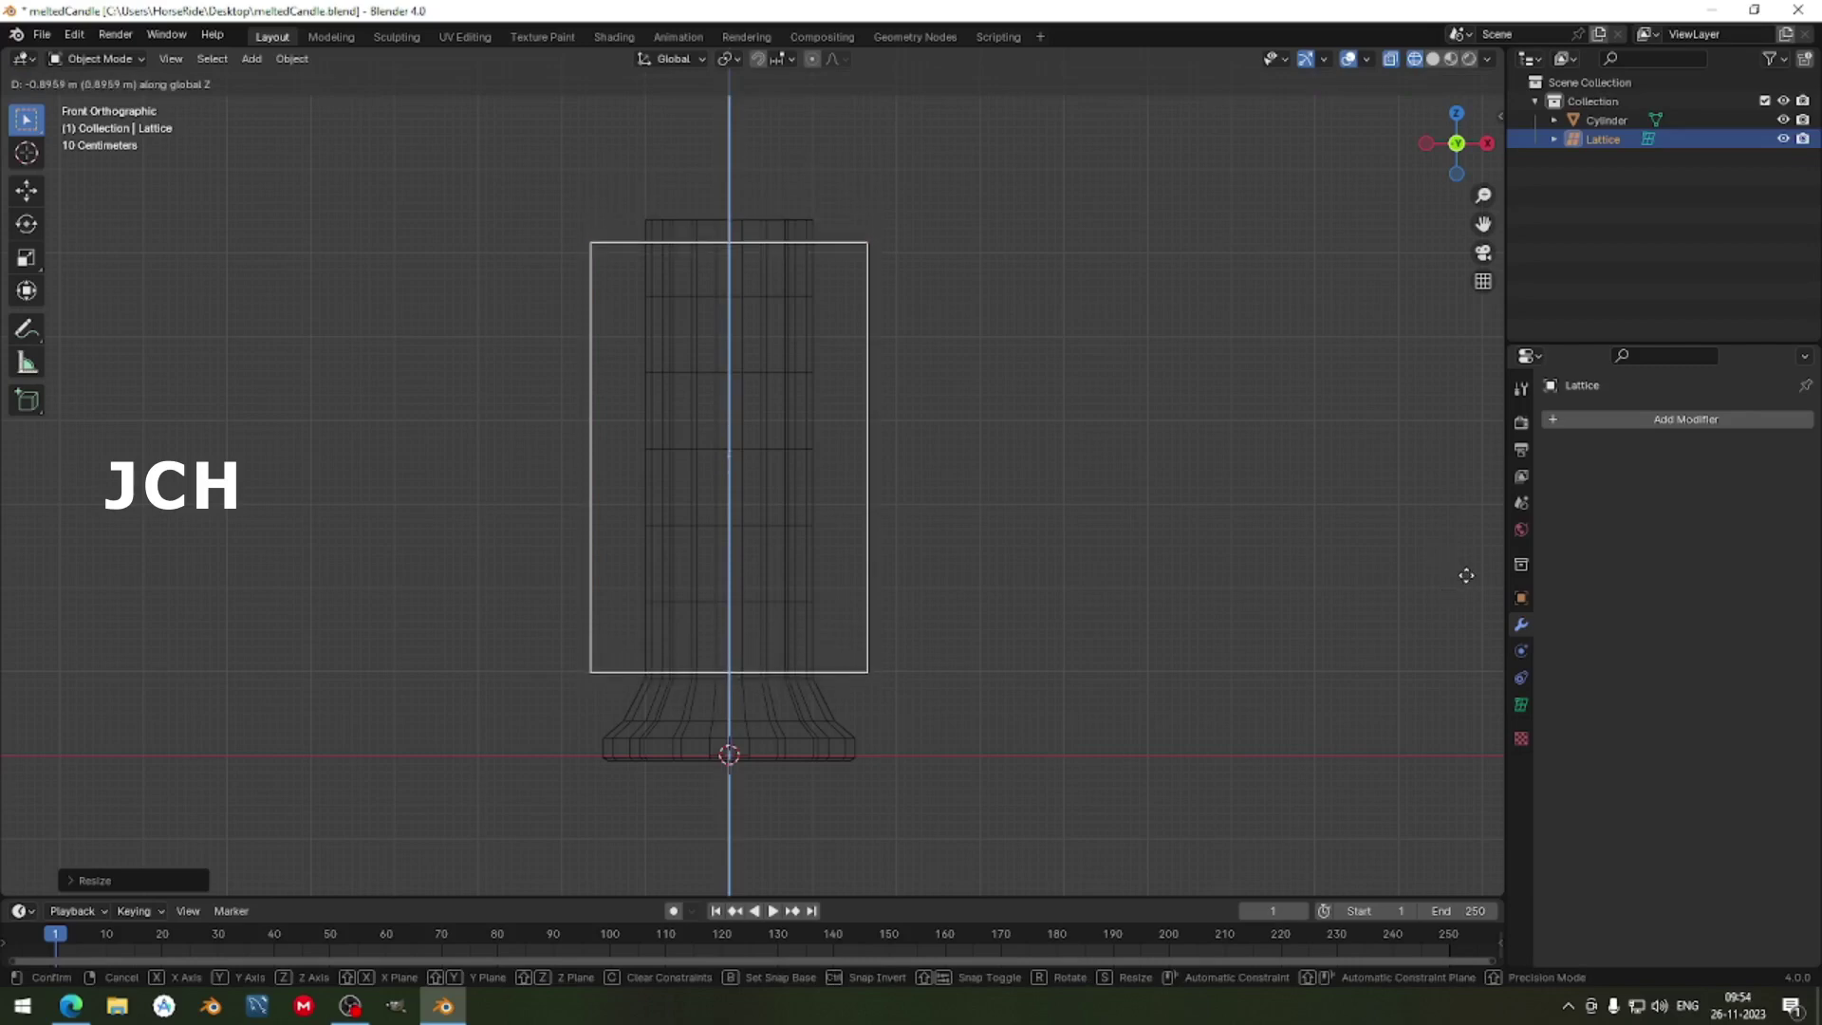
{"action": "left_click", "coordinate": [1465, 595]}
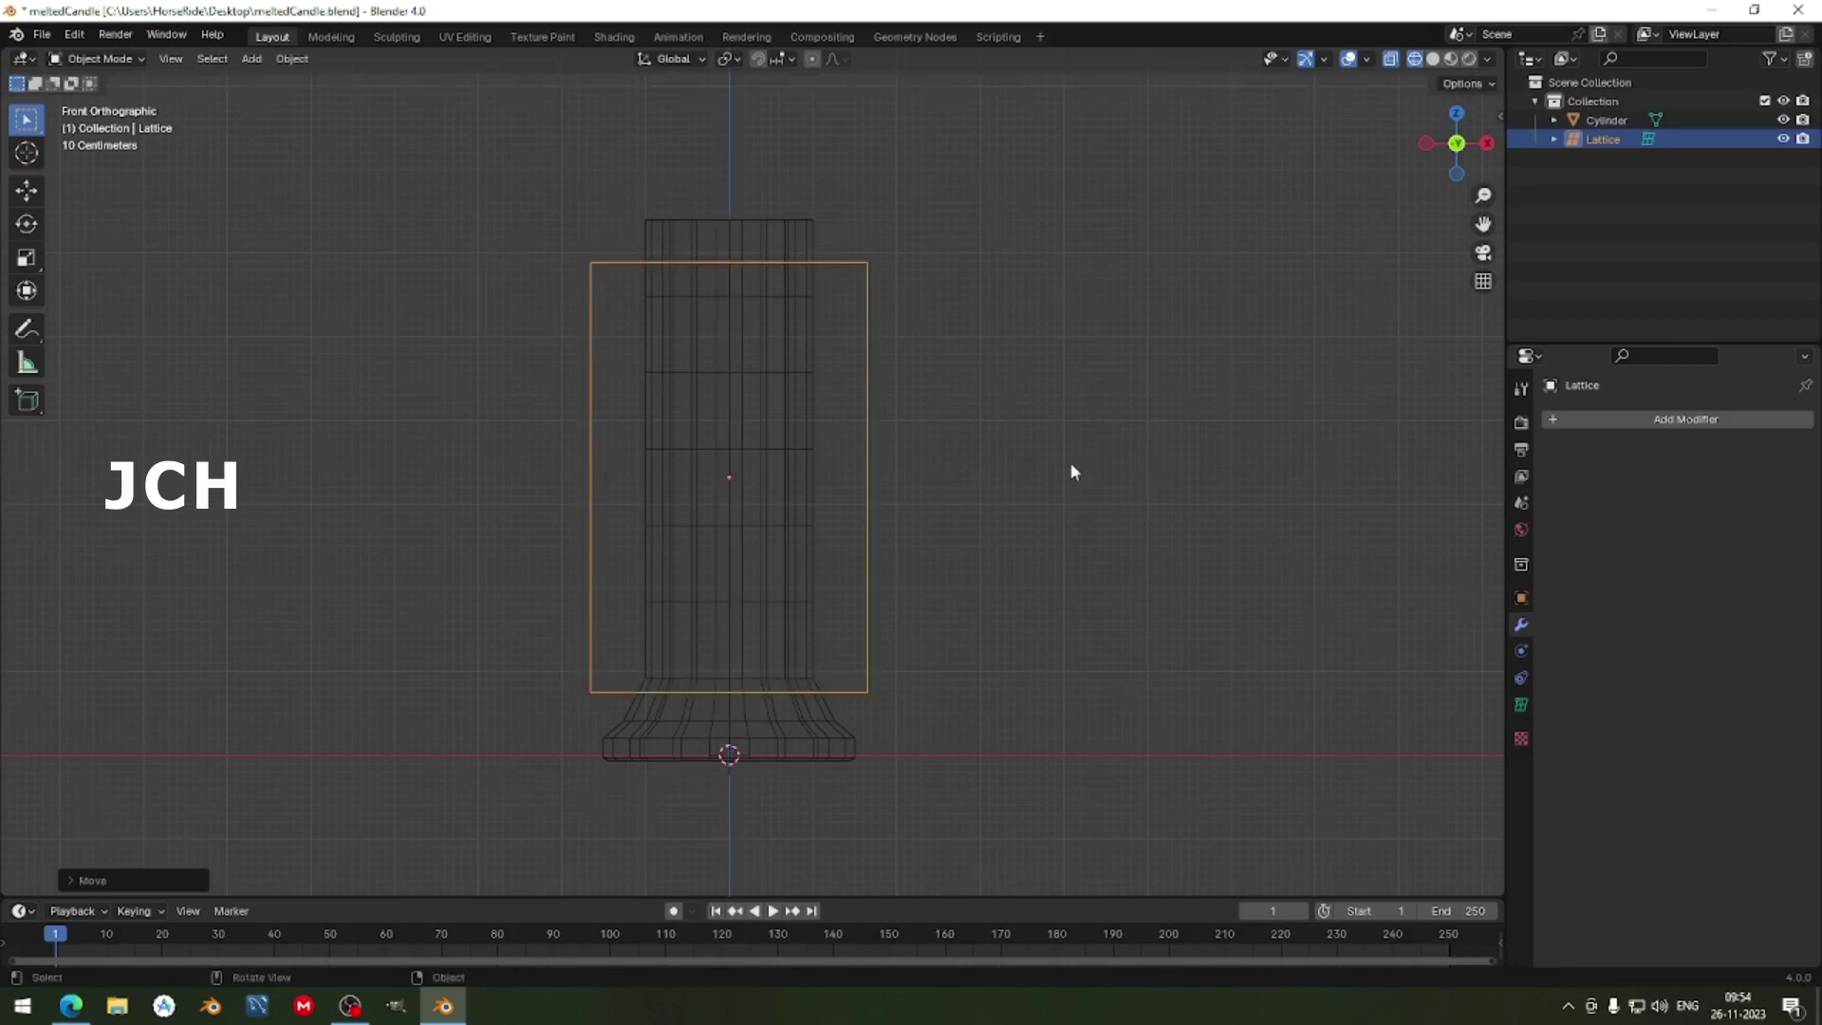
Set the lattice resolution to 3 in U, V and W.
{"action": "scroll", "coordinate": [1071, 466], "scroll_direction": "up", "scroll_amount": 1}
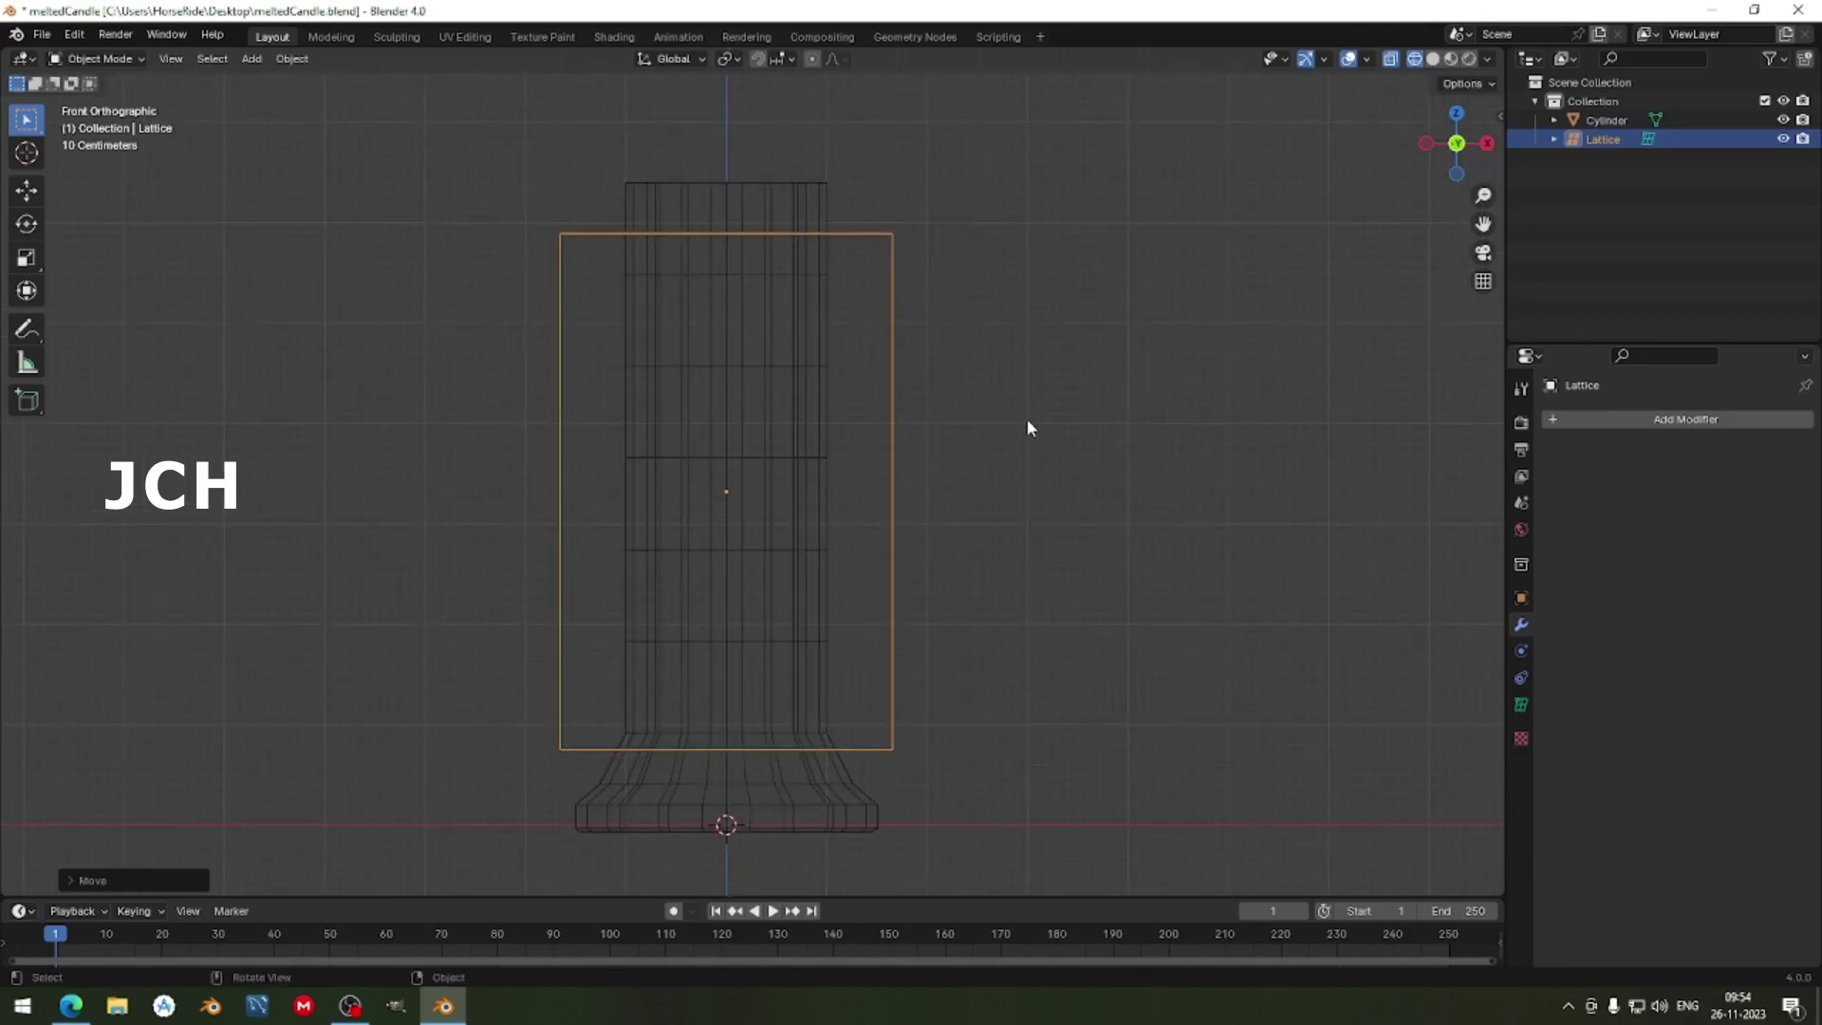
{"action": "left_click", "coordinate": [1520, 704]}
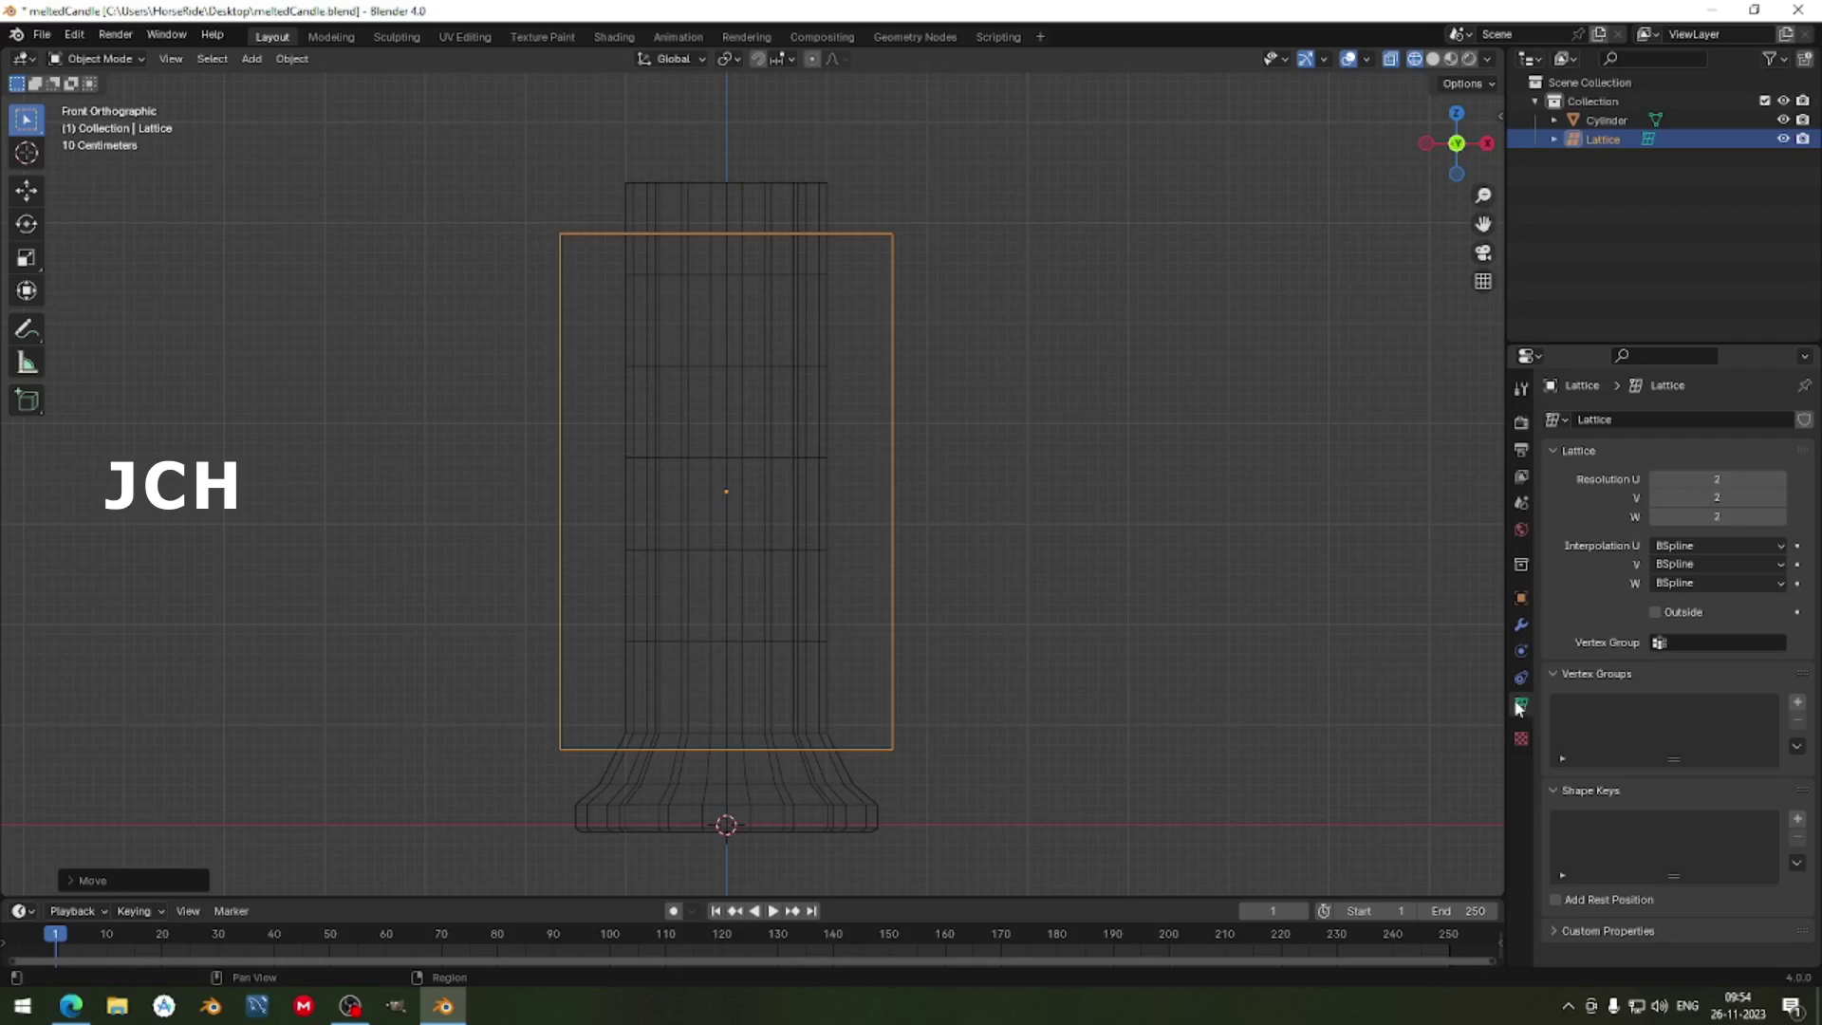
{"action": "left_click", "coordinate": [1781, 517]}
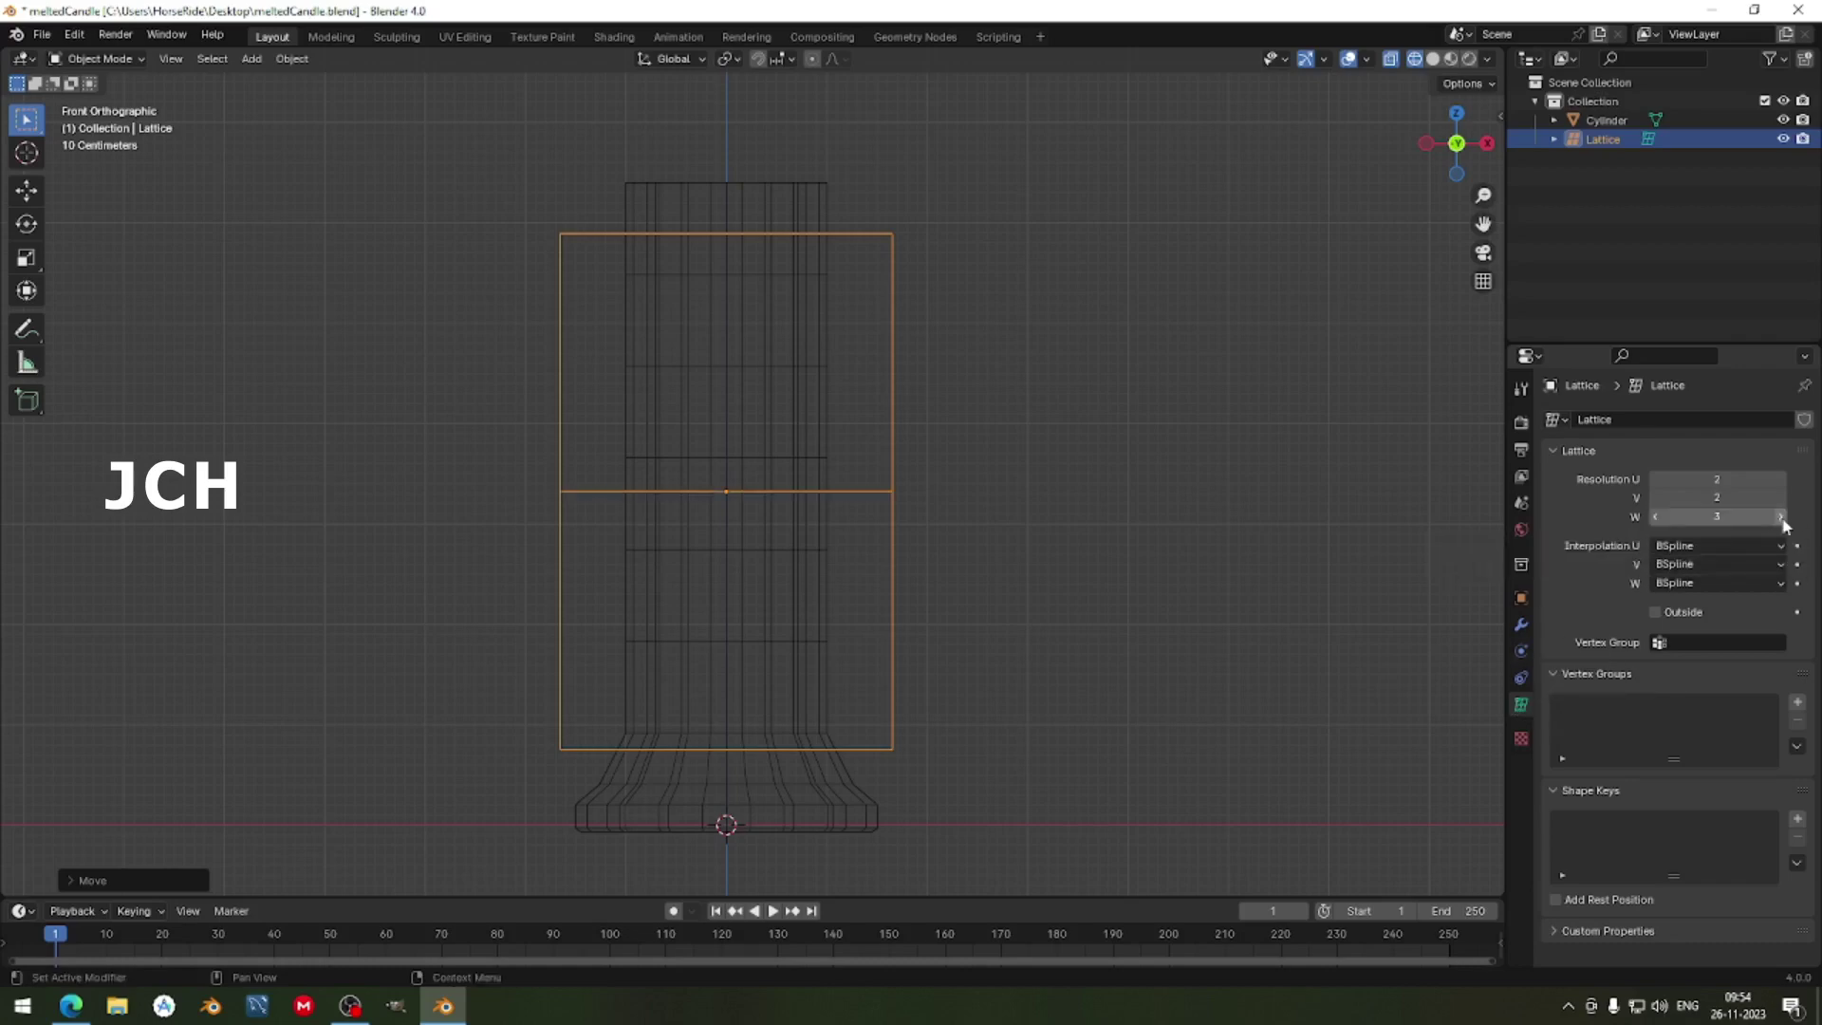
{"action": "left_click", "coordinate": [1781, 498]}
{"action": "left_click", "coordinate": [1780, 479]}
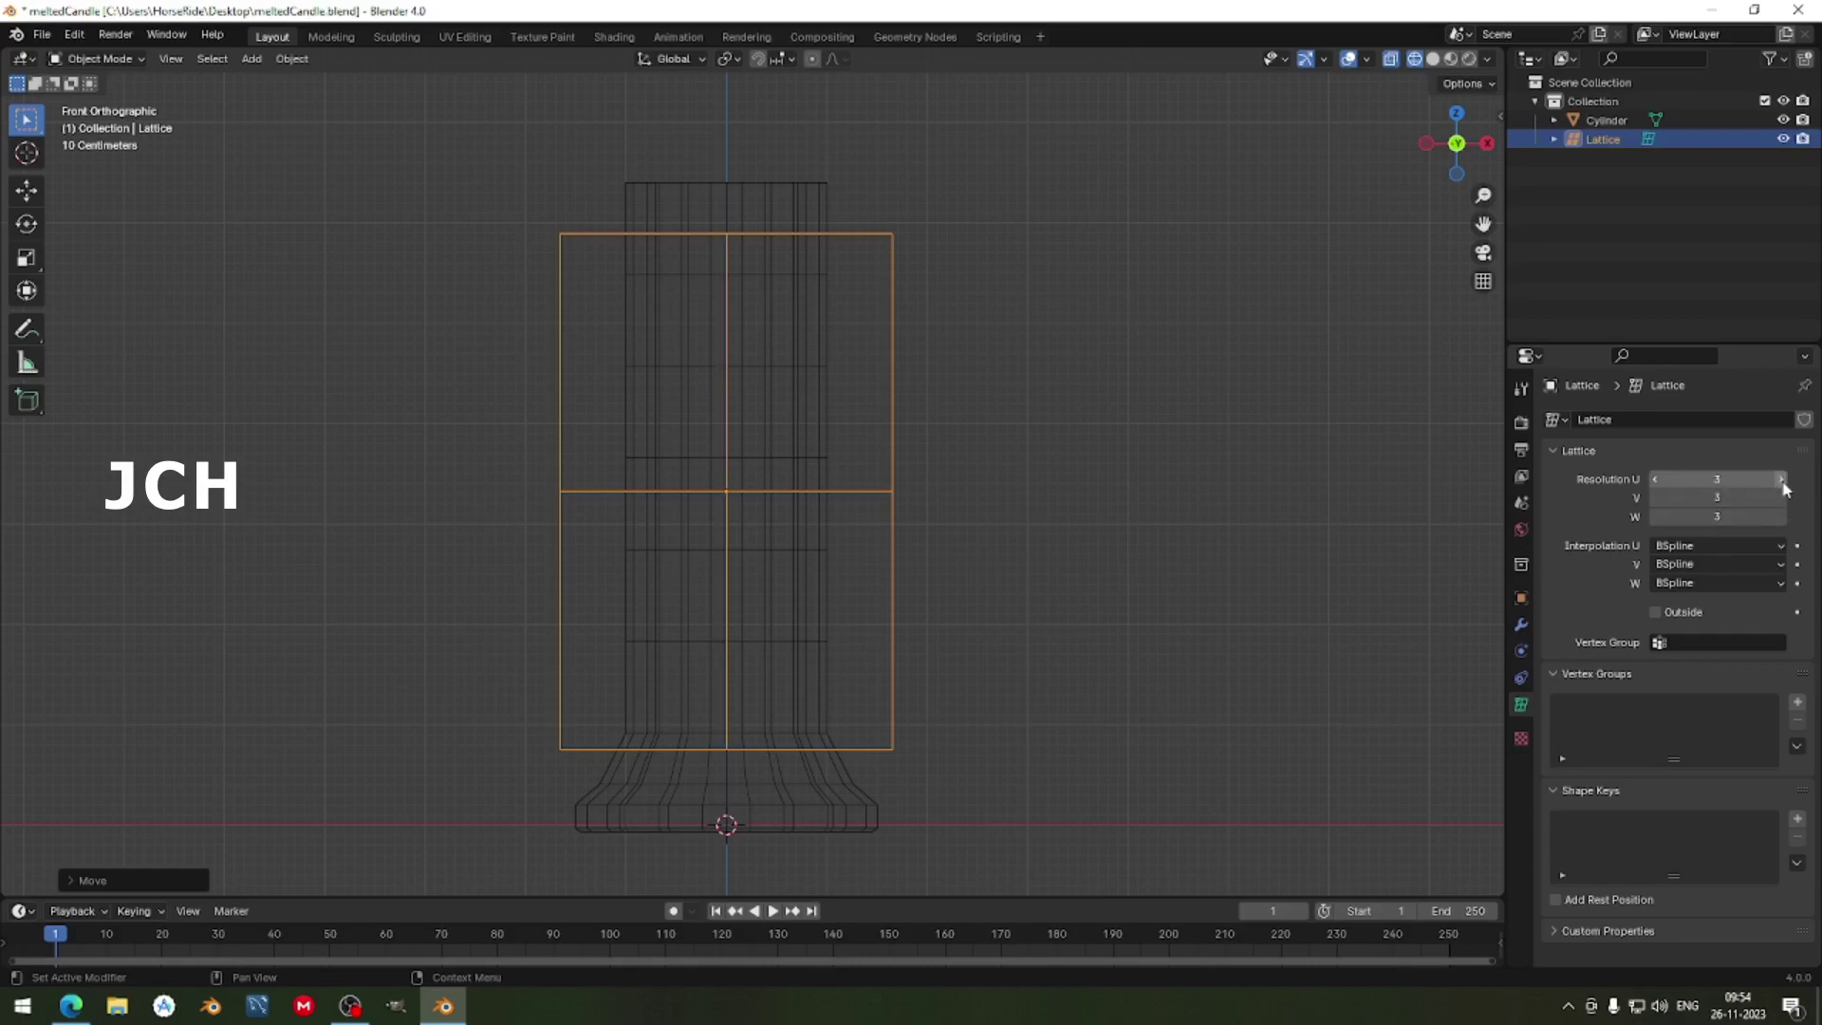
Set the lattice's V and W resolution back to 2.
{"action": "middle_click_drag", "start_coordinate": [901, 379], "coordinate": [784, 482]}
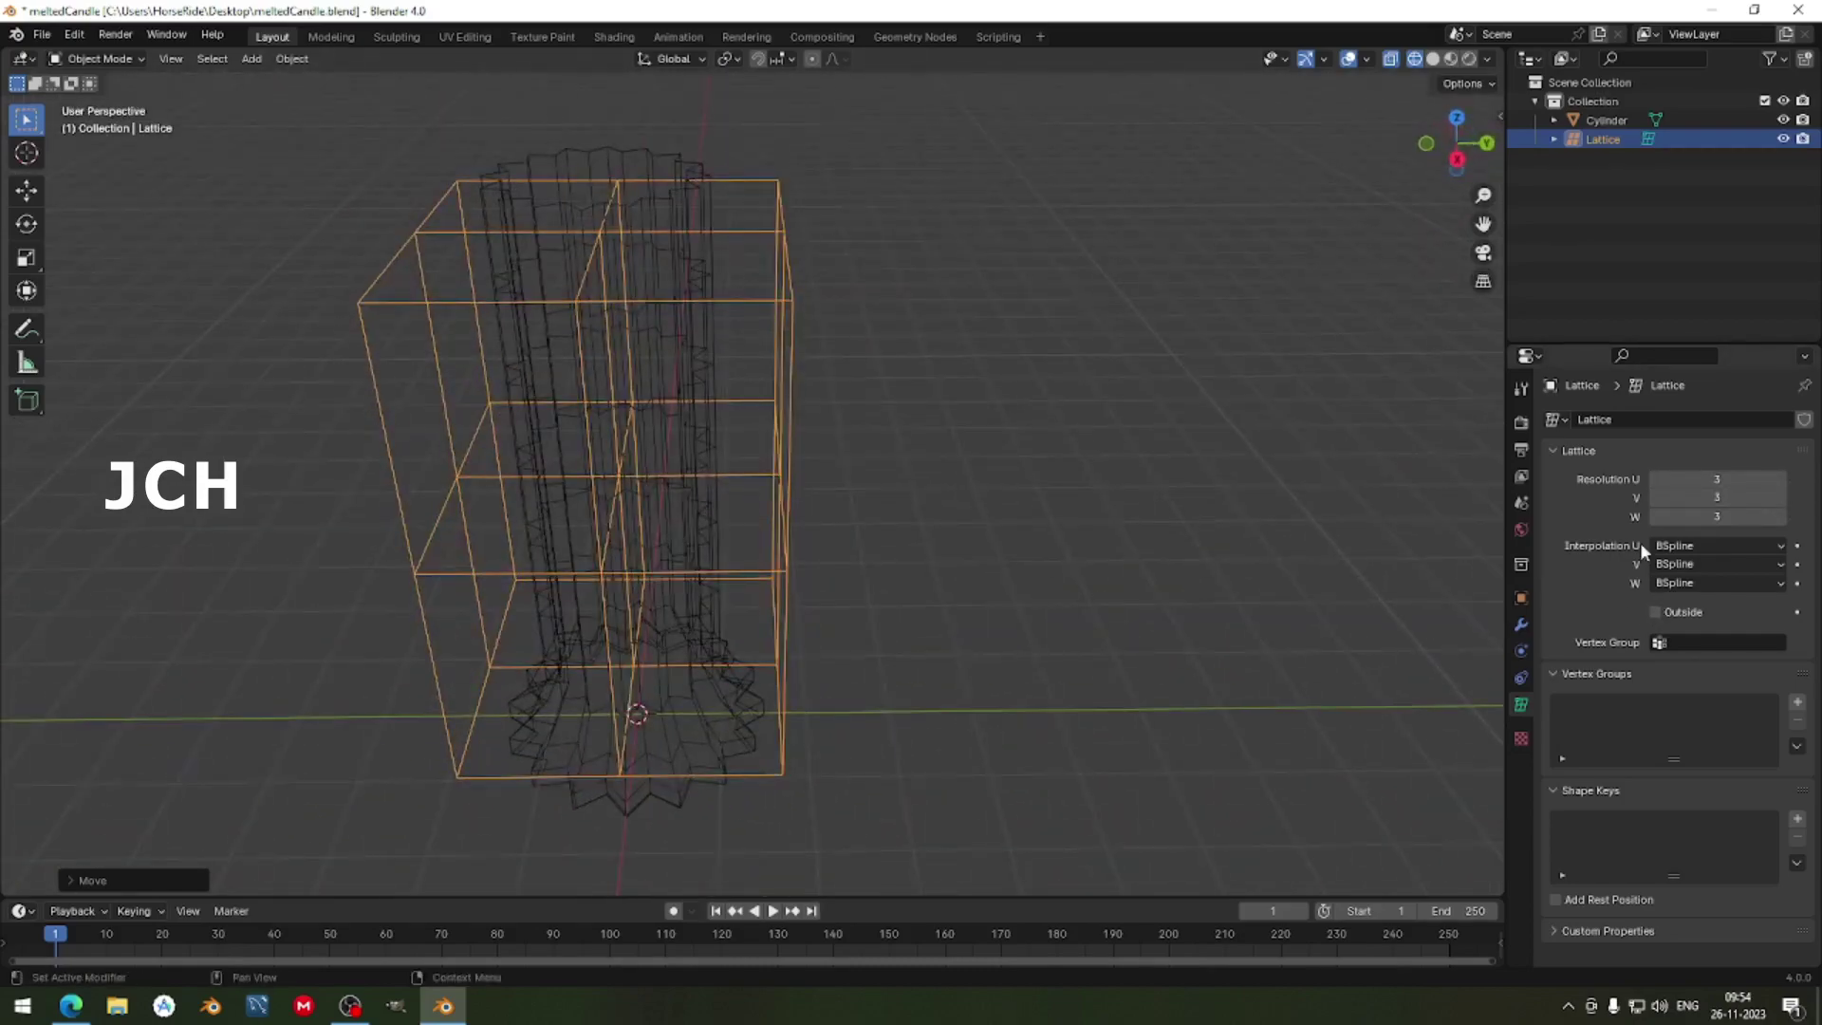
{"action": "left_click", "coordinate": [1655, 515]}
{"action": "left_click", "coordinate": [1654, 497]}
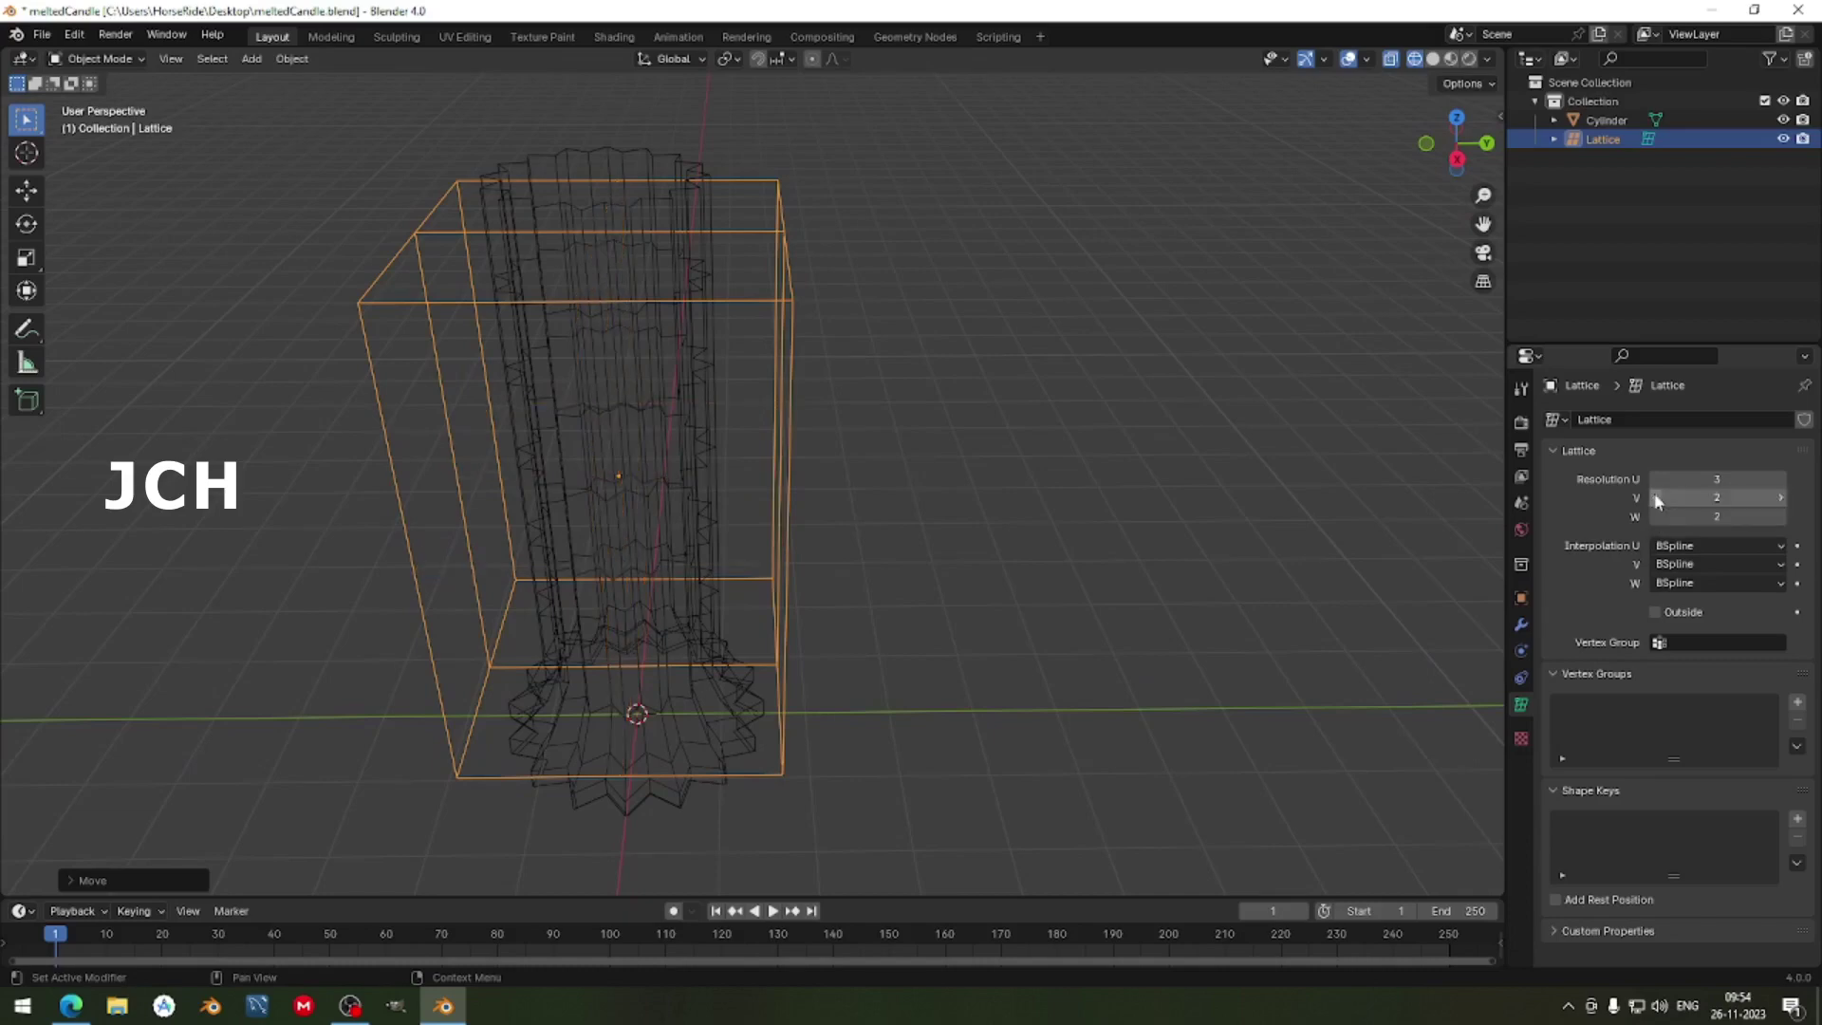
Set the lattice resolution to 3 in all three directions, U, V and W.
{"action": "left_click", "coordinate": [1654, 482]}
{"action": "middle_click_drag", "start_coordinate": [521, 455], "coordinate": [680, 453]}
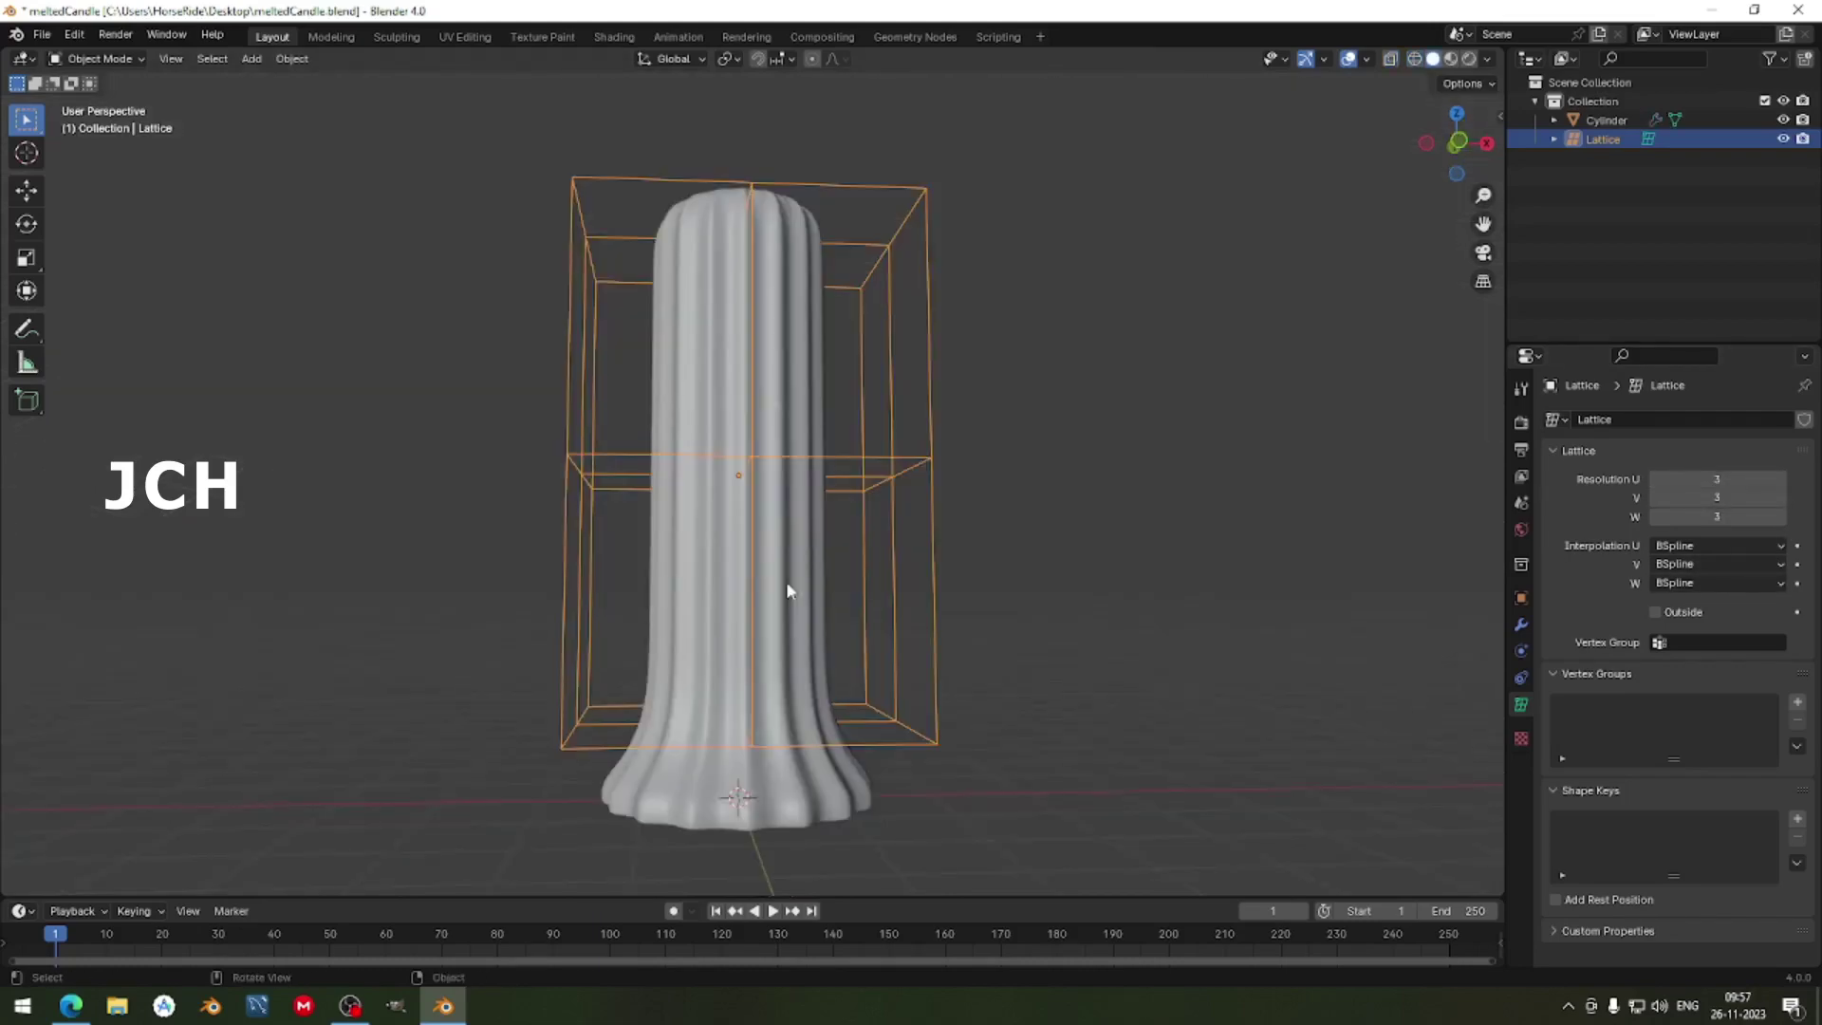
{"action": "key", "text": "Tab"}
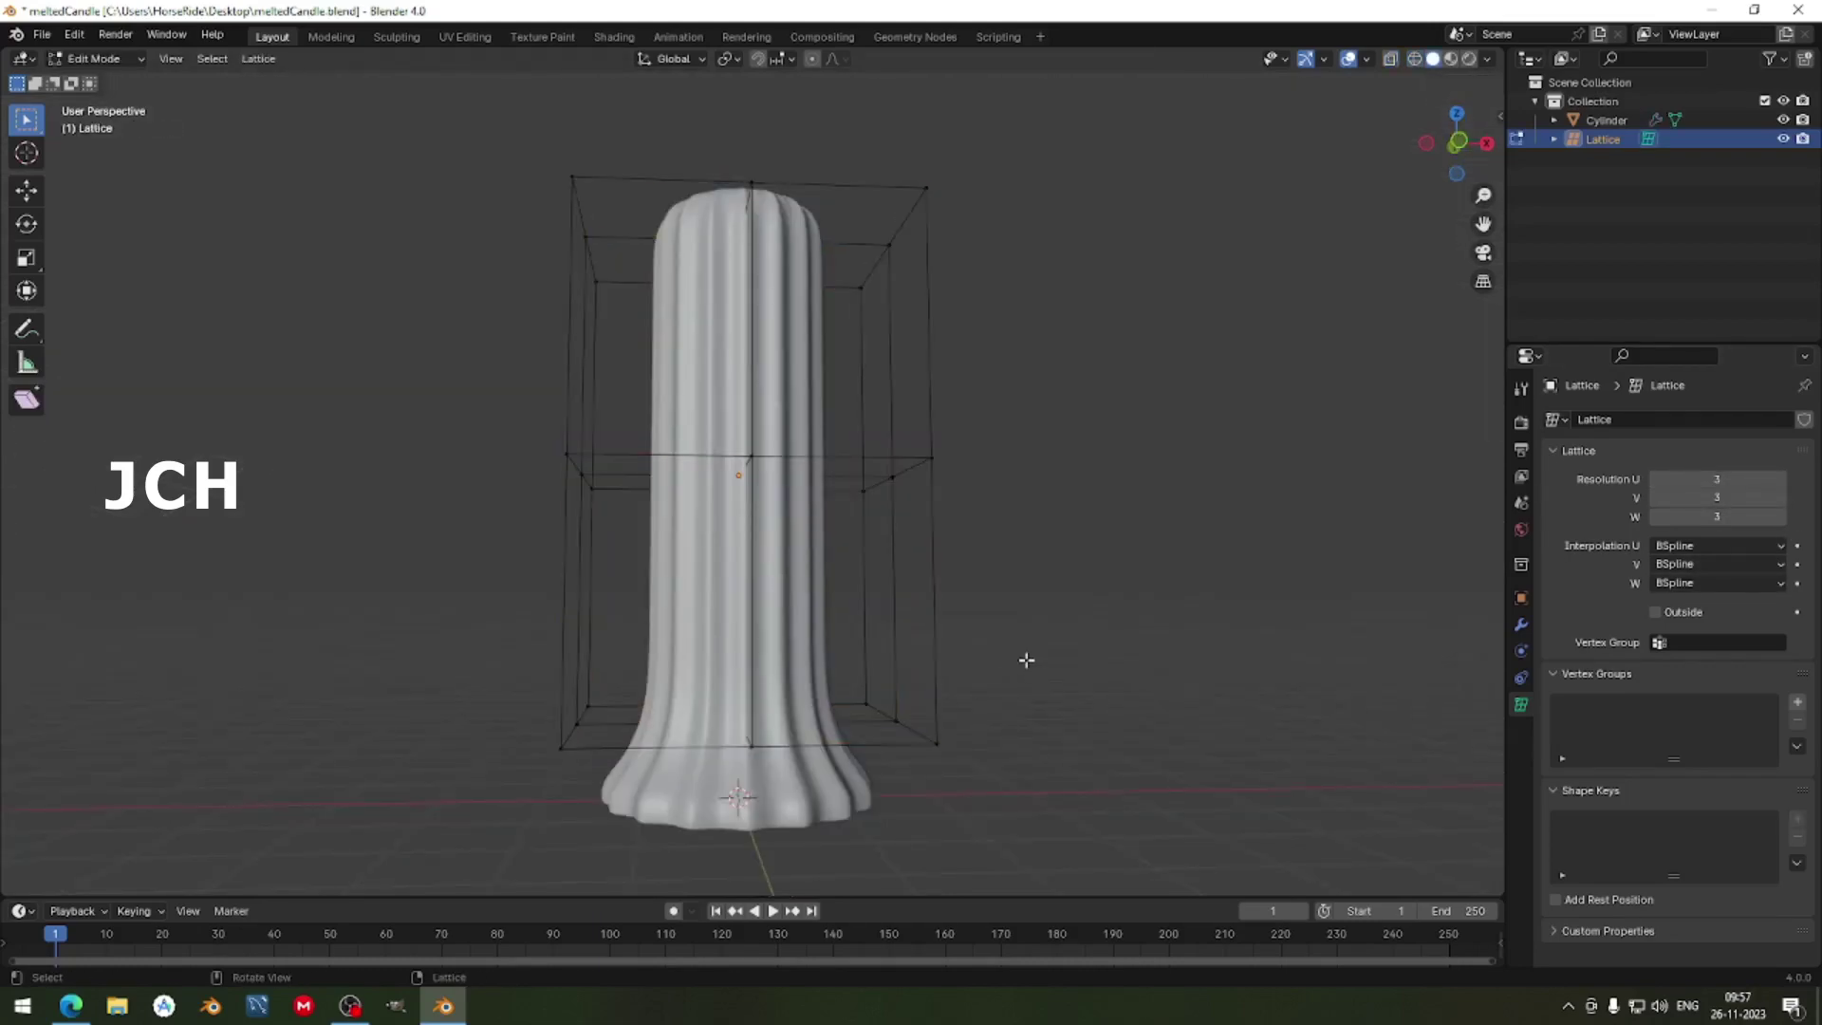
{"action": "key", "text": "KP_1"}
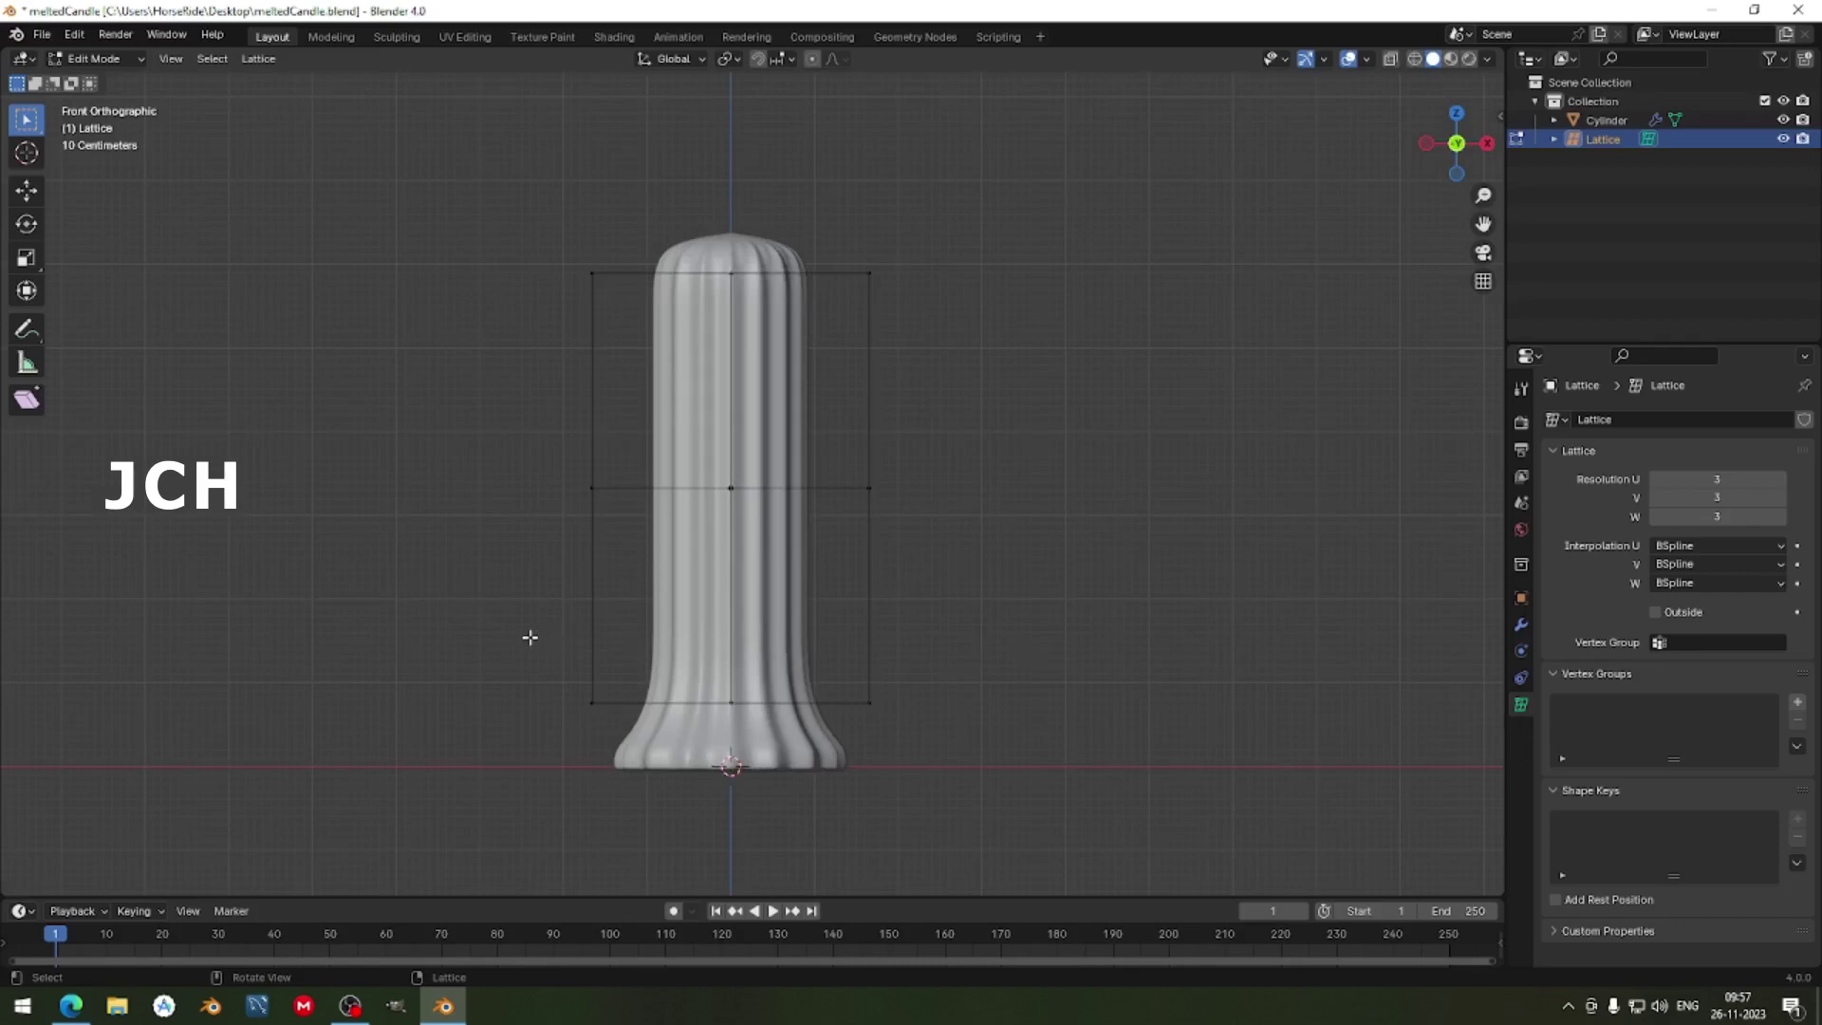
{"action": "left_click_drag", "start_coordinate": [529, 636], "coordinate": [963, 708]}
{"action": "key", "text": "r"}
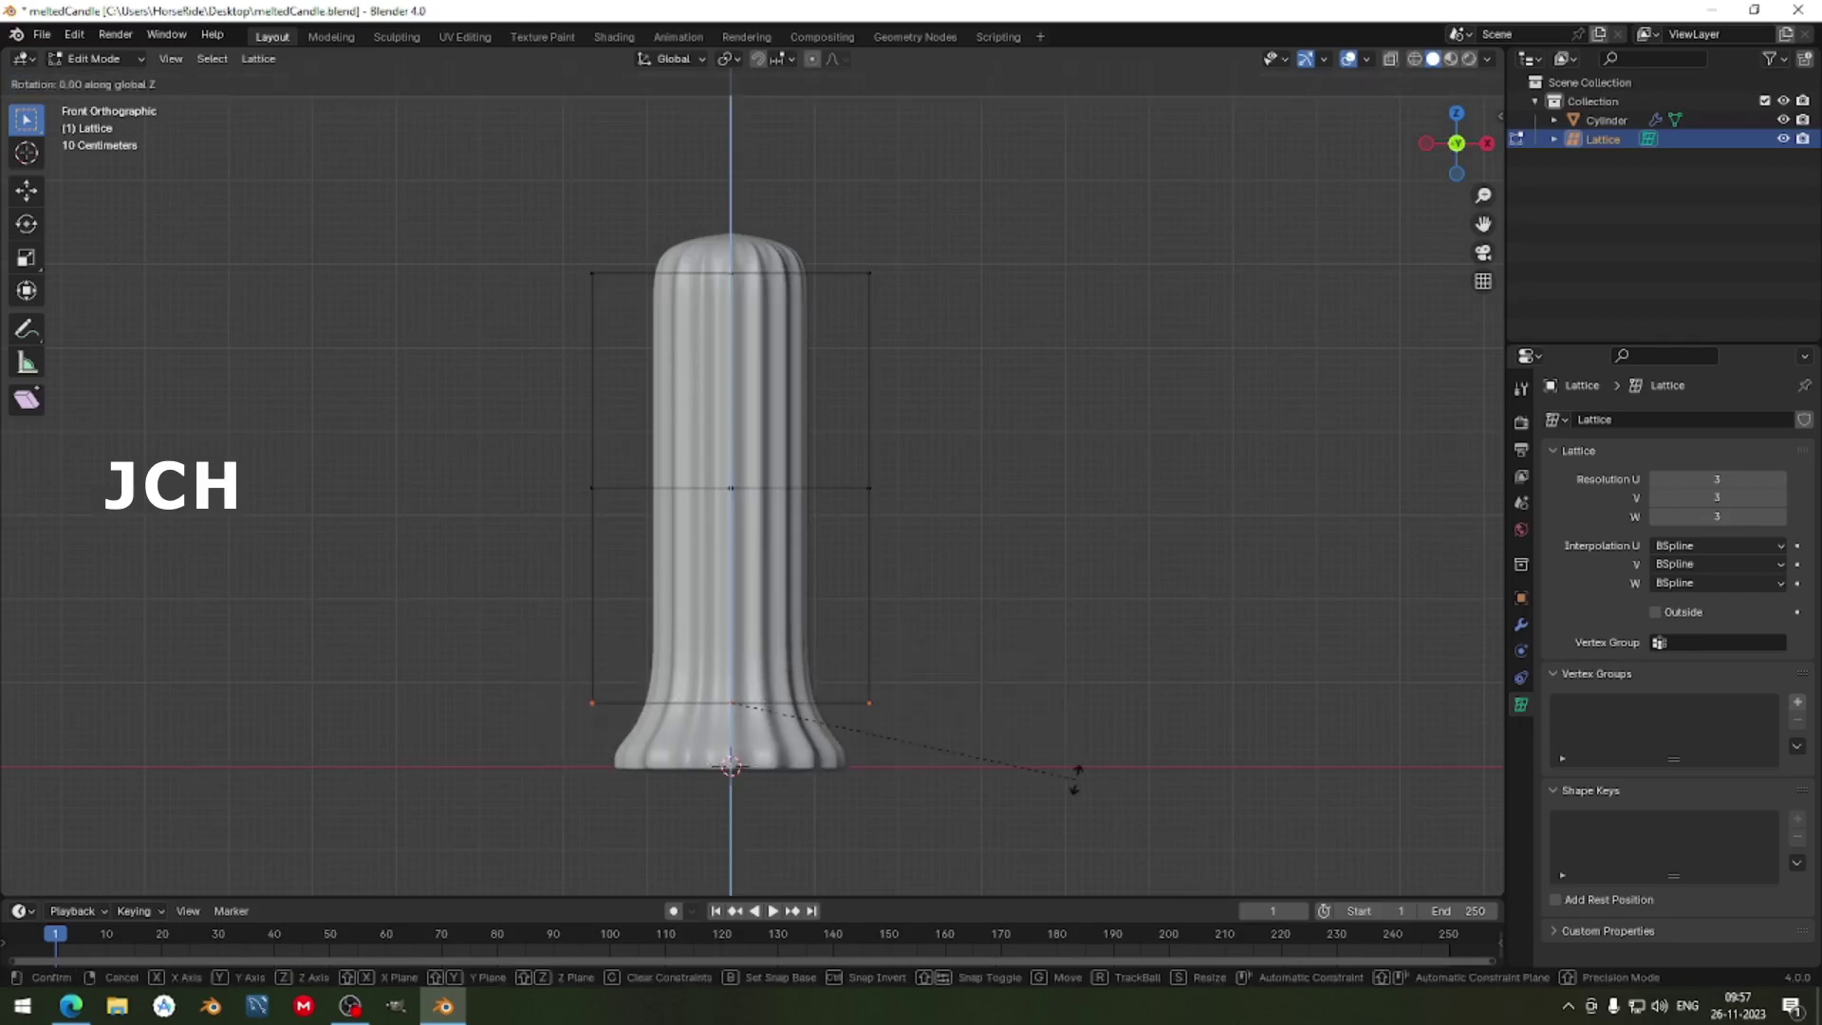
{"action": "key", "text": "z"}
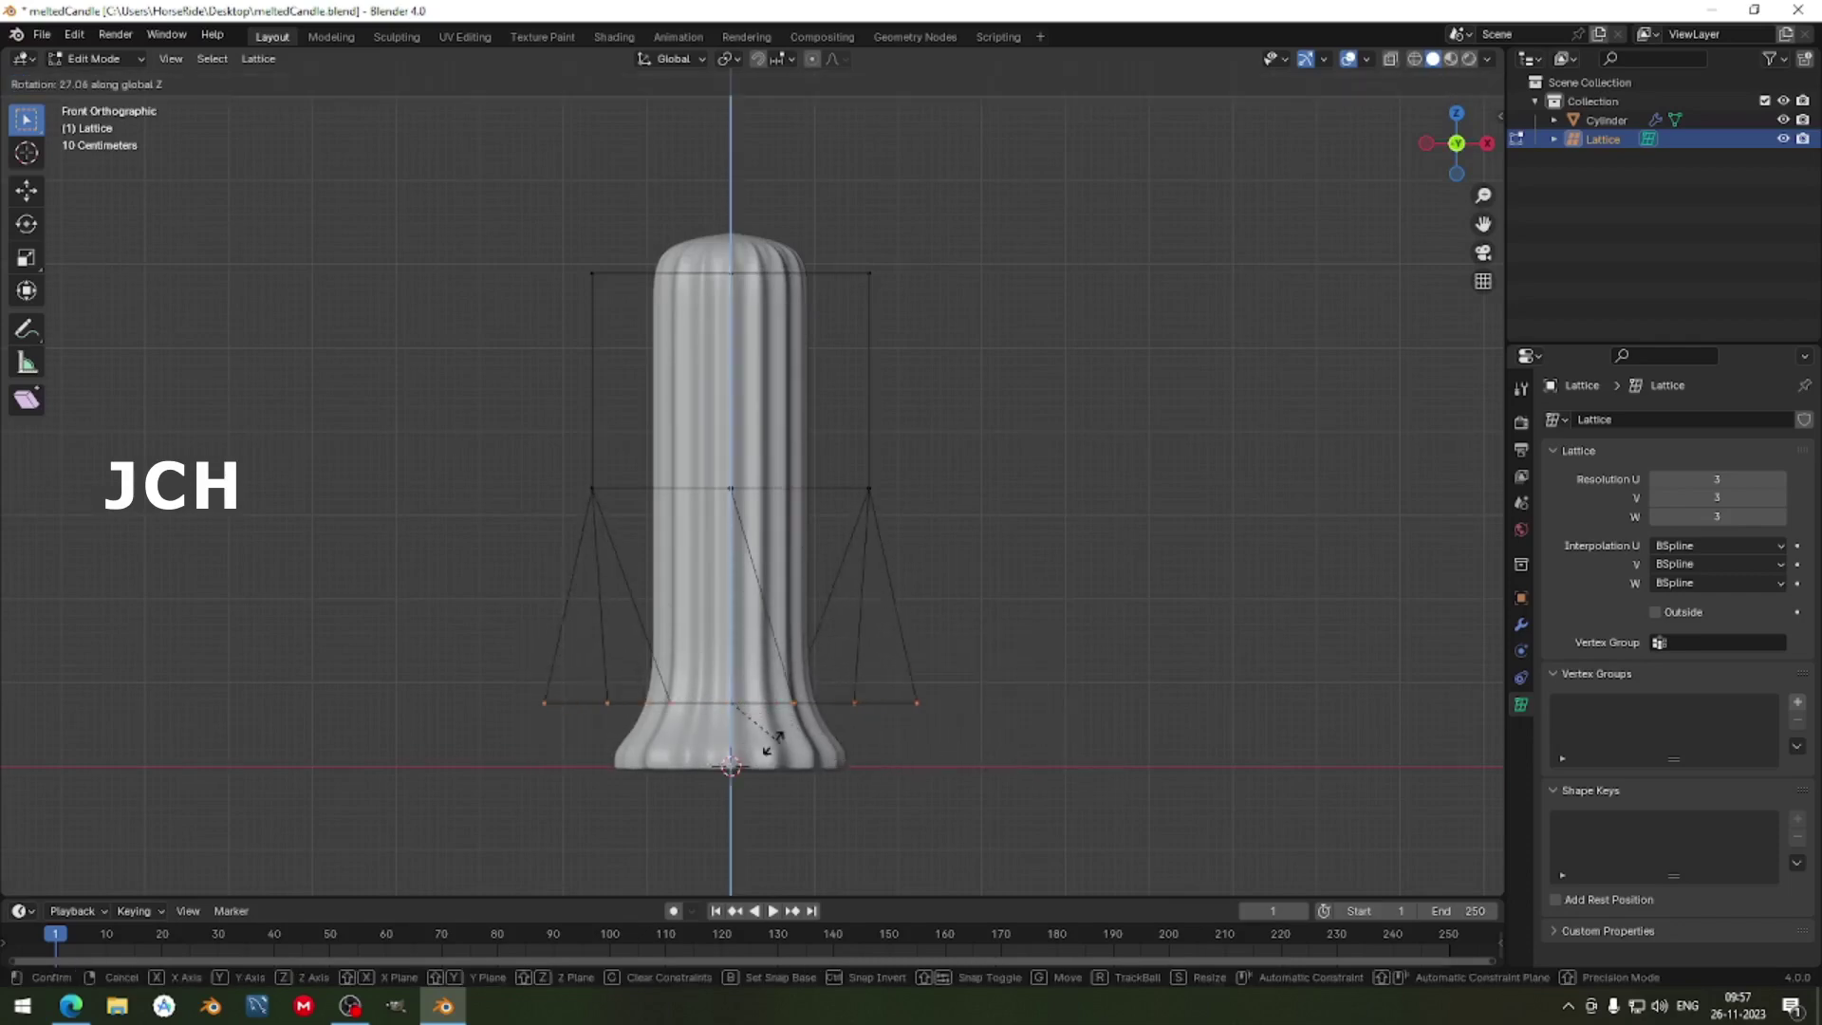
{"action": "key", "text": "Escape"}
{"action": "key", "text": "Tab"}
Assign the lattice around the candle as the target object of the candle's Lattice modifier.
{"action": "left_click", "coordinate": [747, 403]}
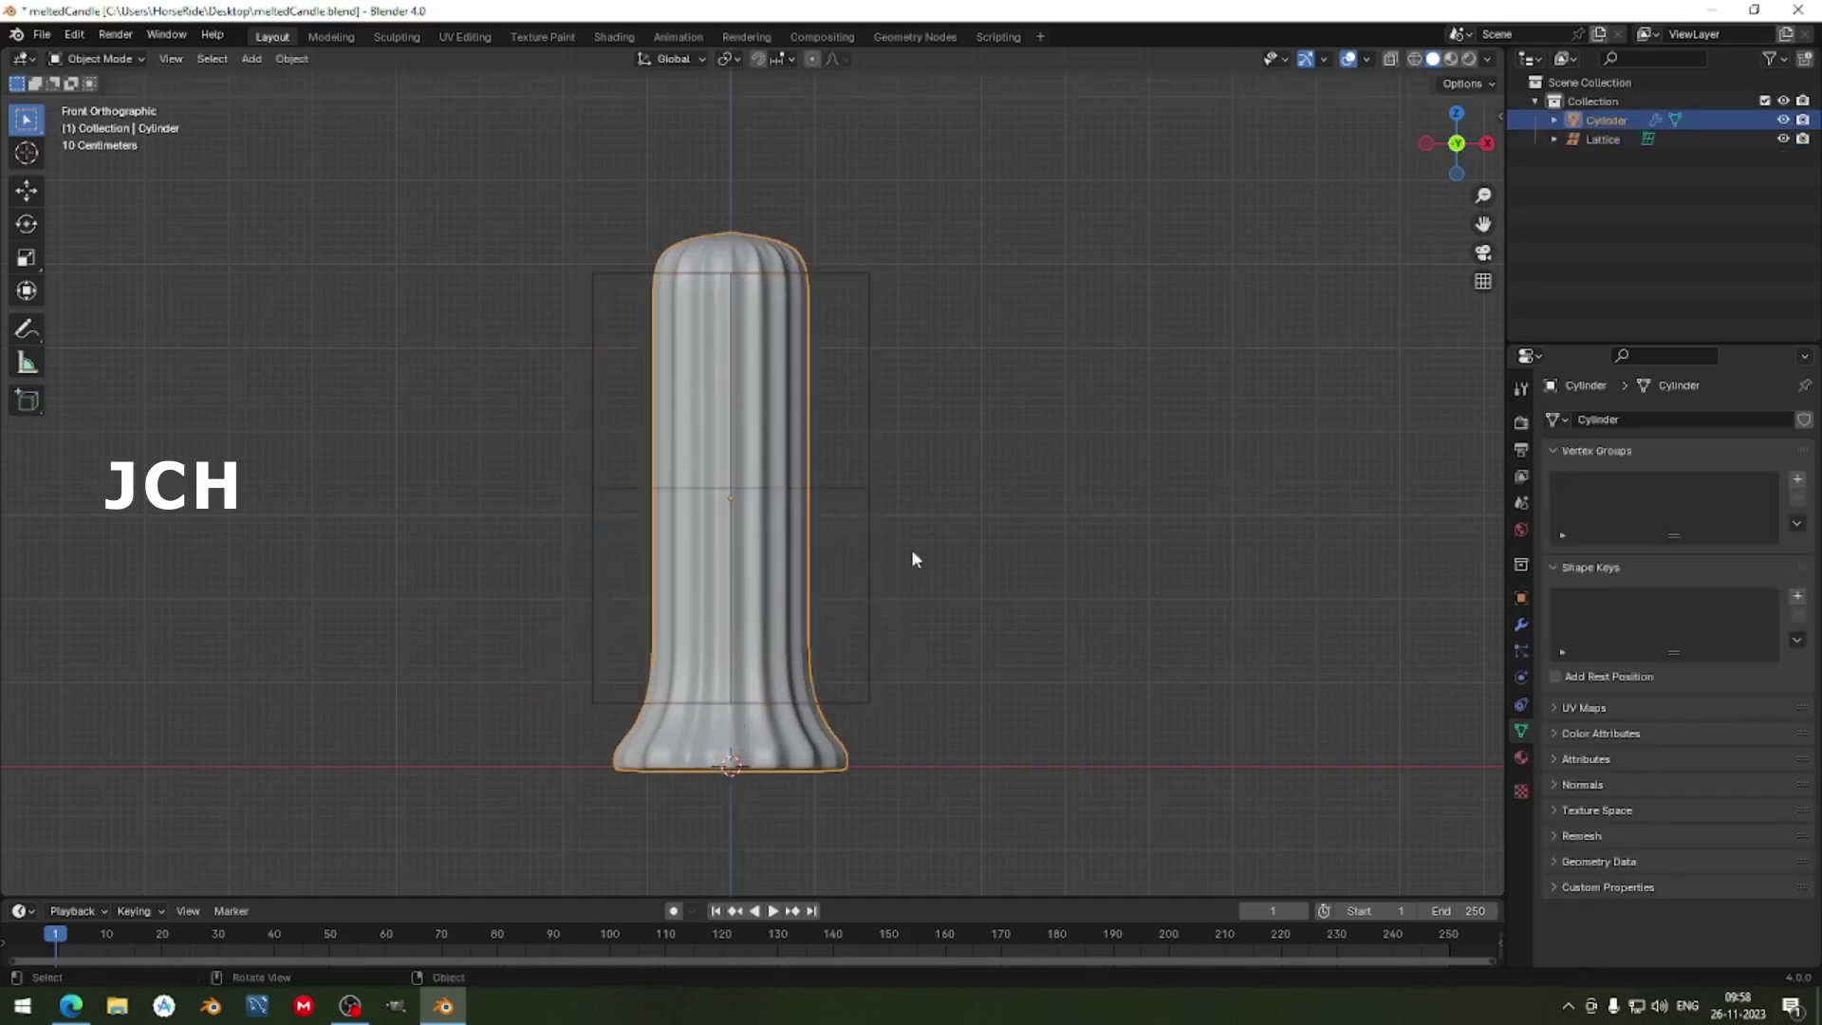
{"action": "left_click", "coordinate": [1522, 624]}
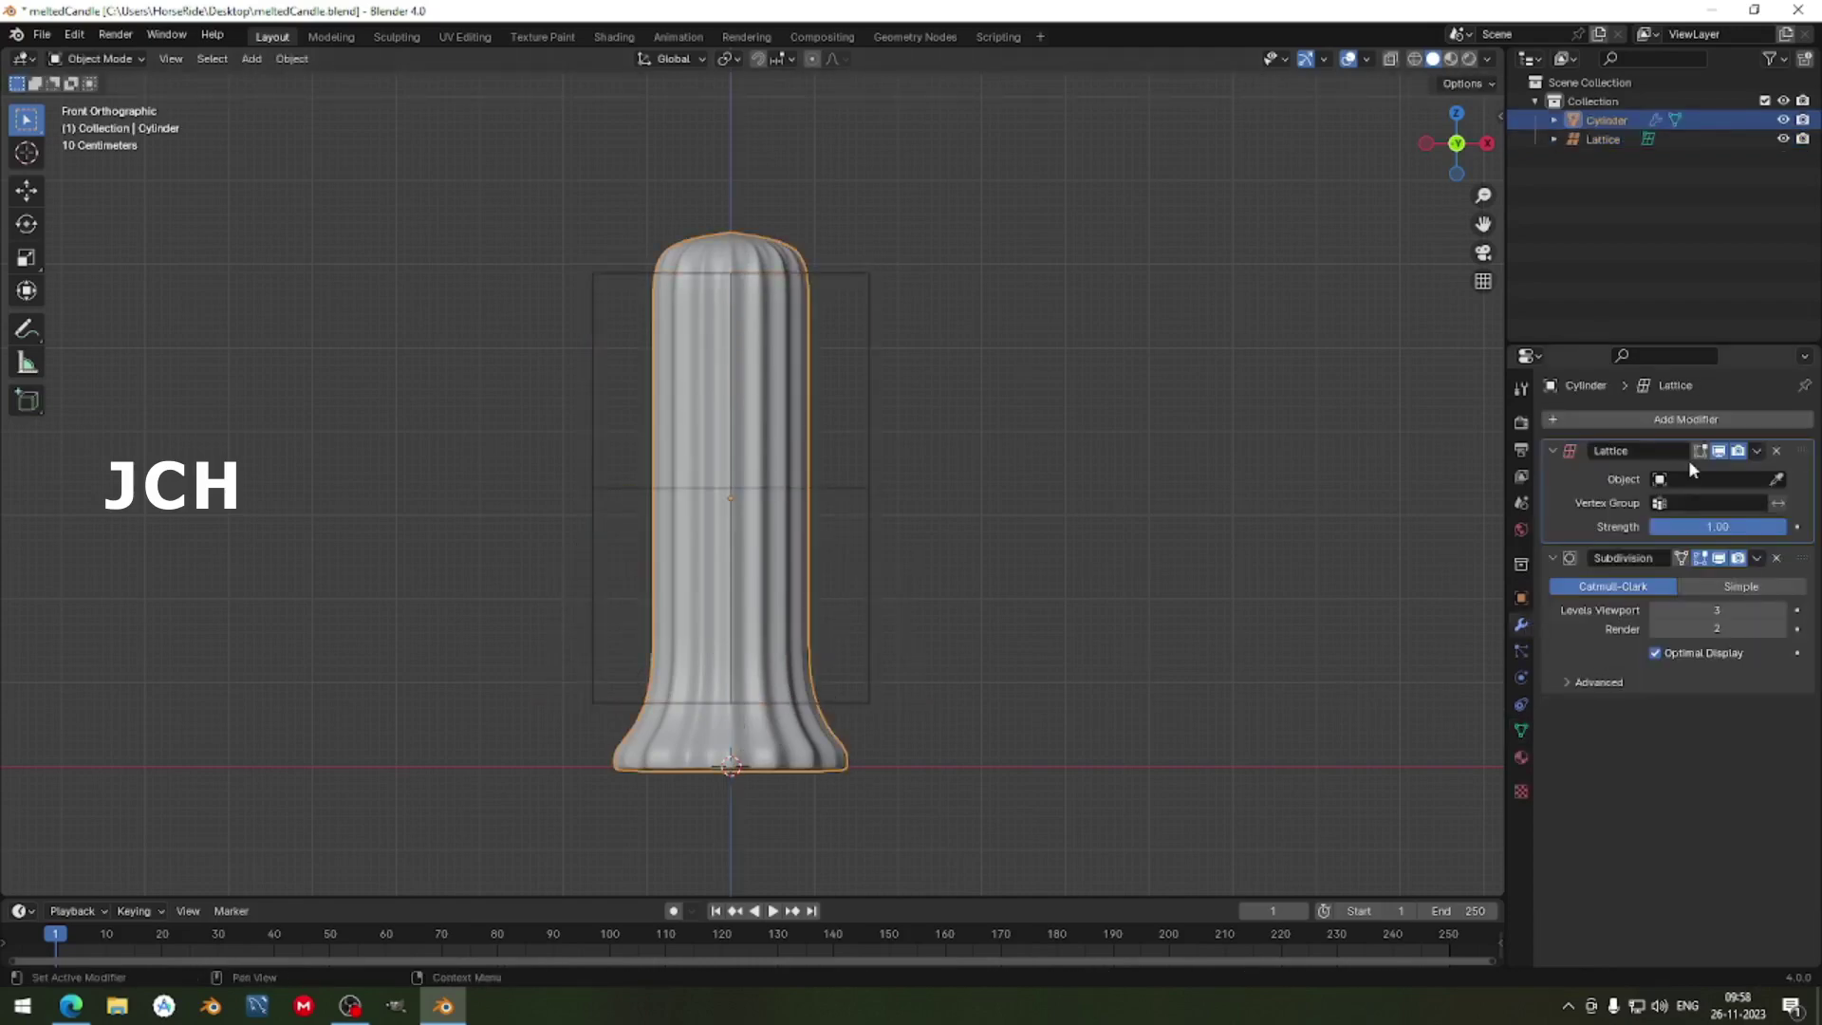
{"action": "left_click", "coordinate": [1774, 480]}
{"action": "left_click", "coordinate": [873, 469]}
Rotate the lattice's bottom row of control points about Z to twist the lower half of the candle.
{"action": "left_click", "coordinate": [822, 704]}
{"action": "key", "text": "Tab"}
{"action": "scroll", "coordinate": [822, 703], "scroll_direction": "up", "scroll_amount": 1}
{"action": "left_click_drag", "start_coordinate": [512, 639], "coordinate": [1054, 825]}
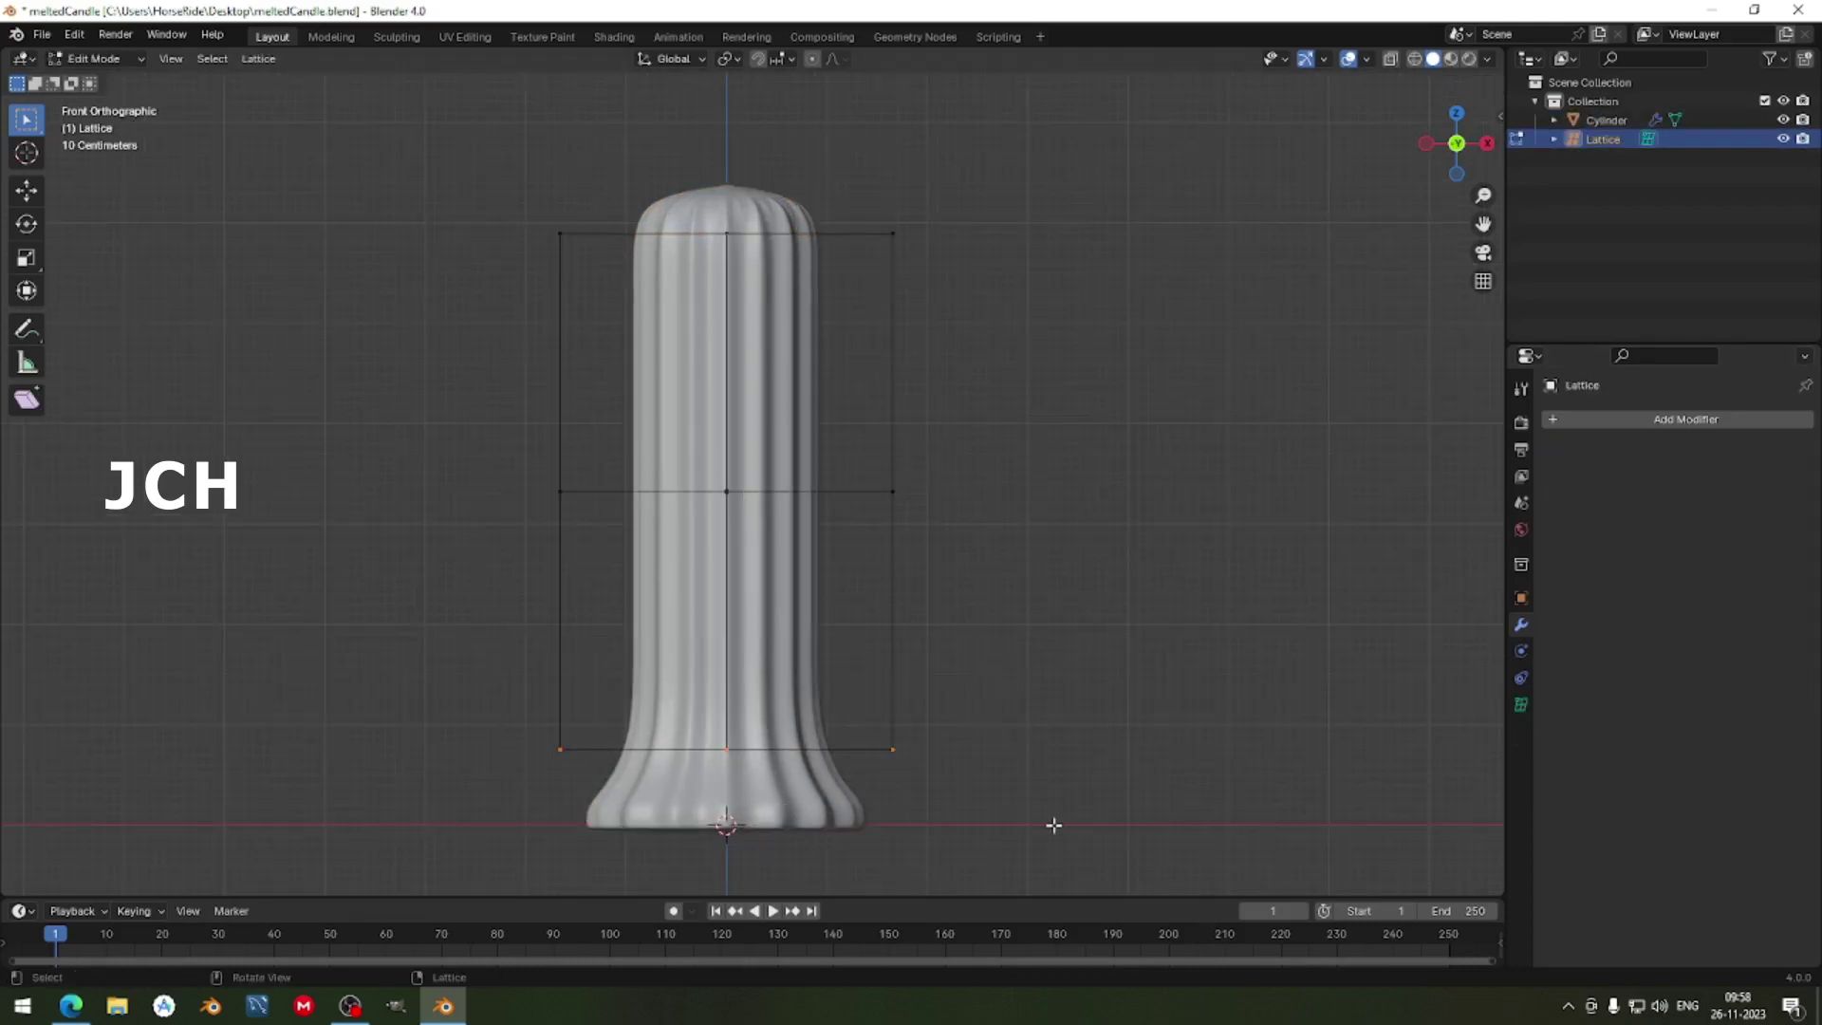
{"action": "key", "text": "r"}
{"action": "key", "text": "z"}
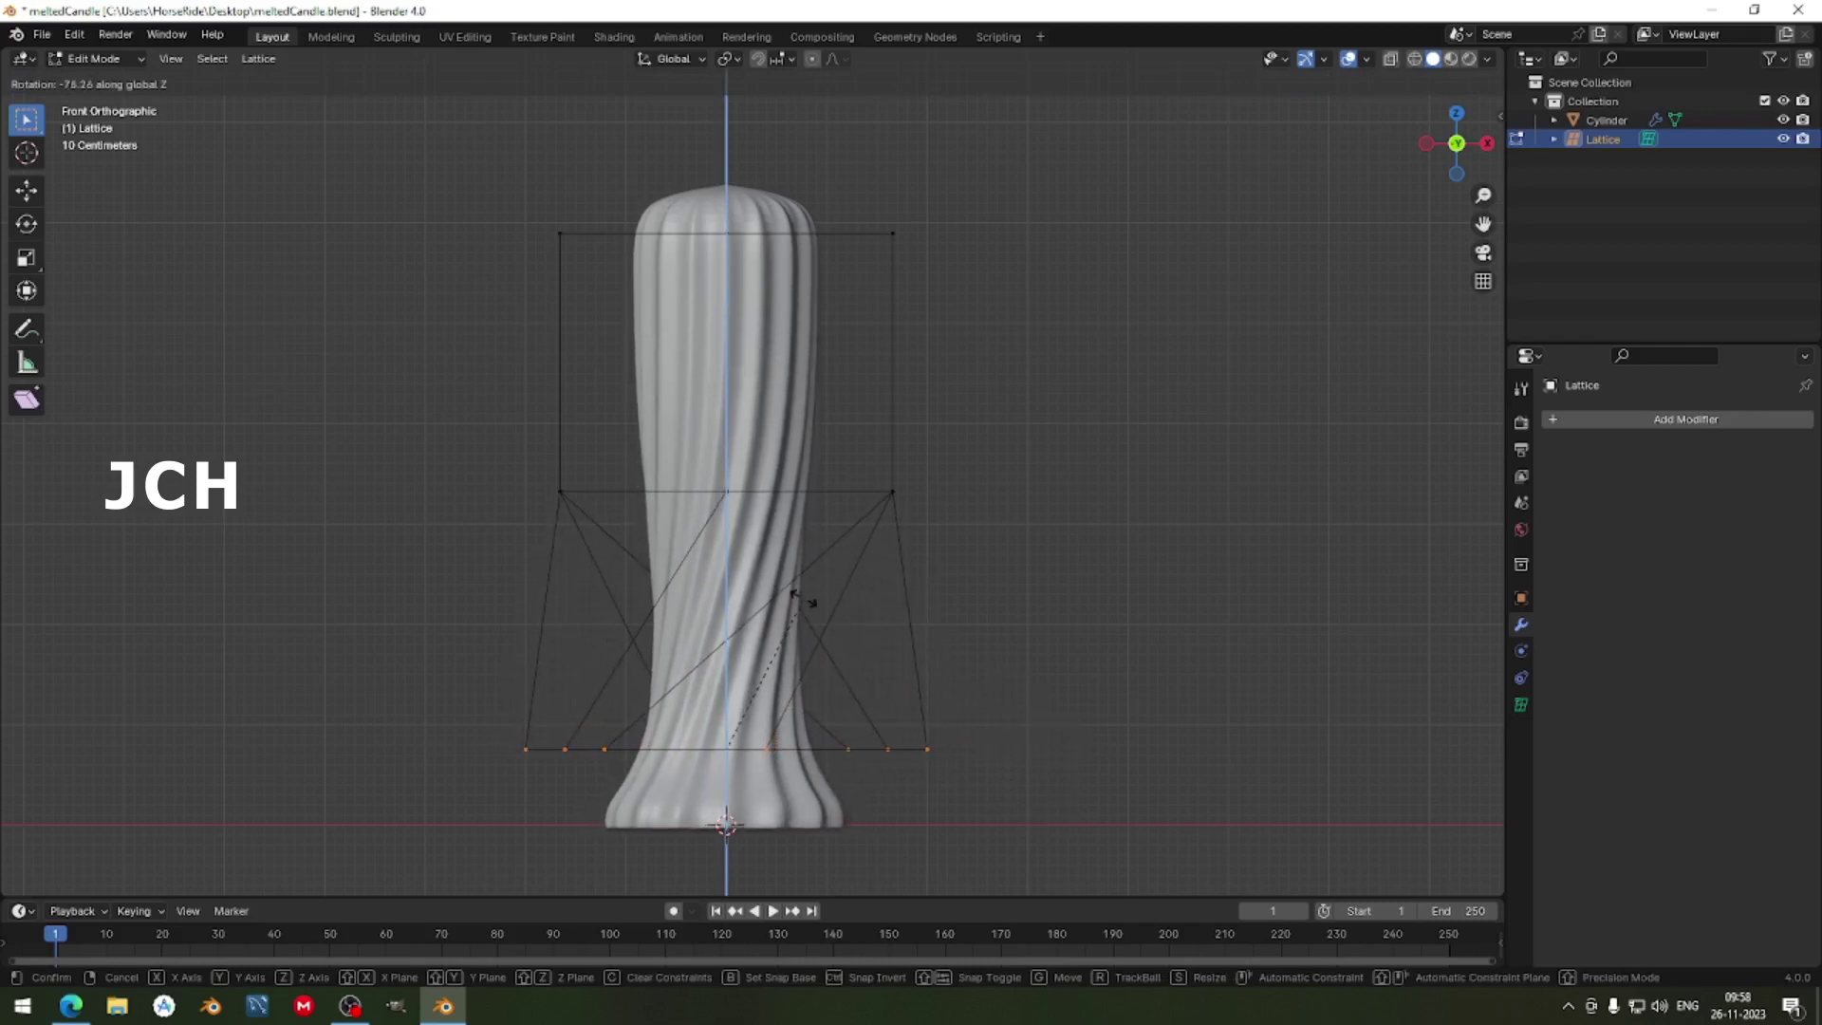
{"action": "right_click", "coordinate": [822, 599]}
Rotate the lattice's middle row of control points slightly about Z.
{"action": "left_click_drag", "start_coordinate": [432, 429], "coordinate": [991, 624]}
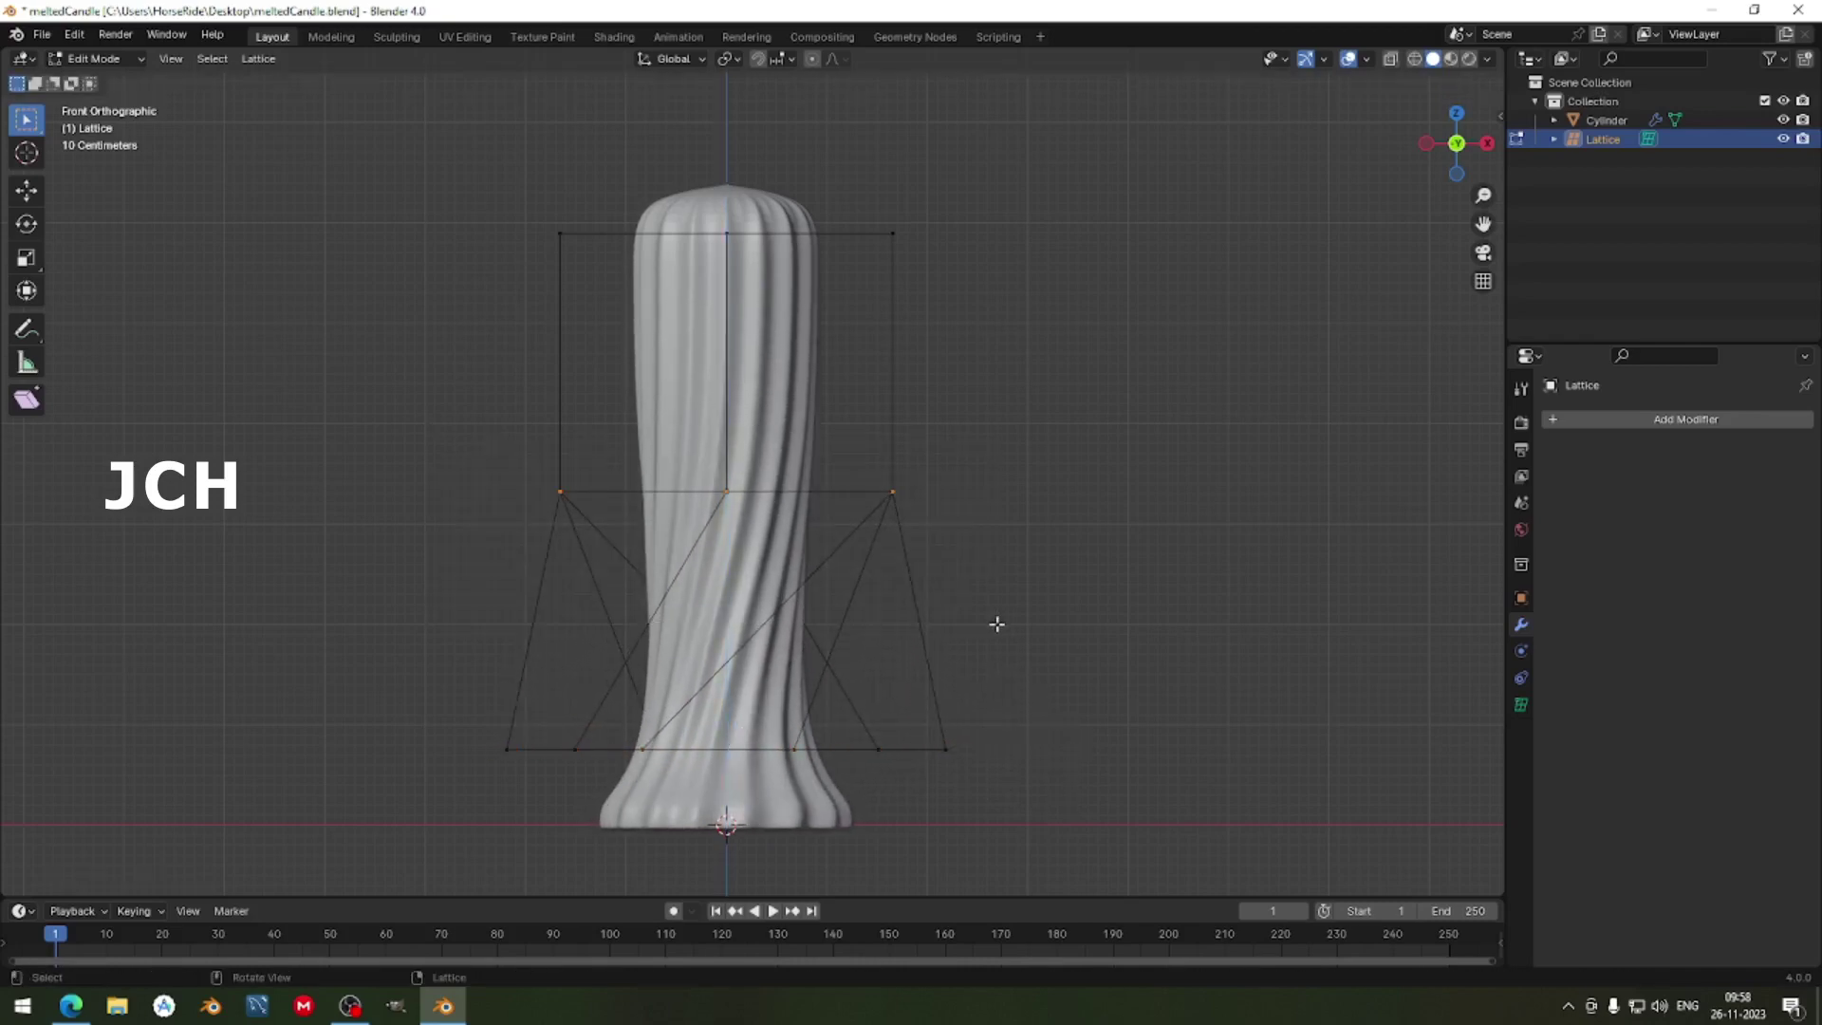
{"action": "key", "text": "r"}
{"action": "key", "text": "z"}
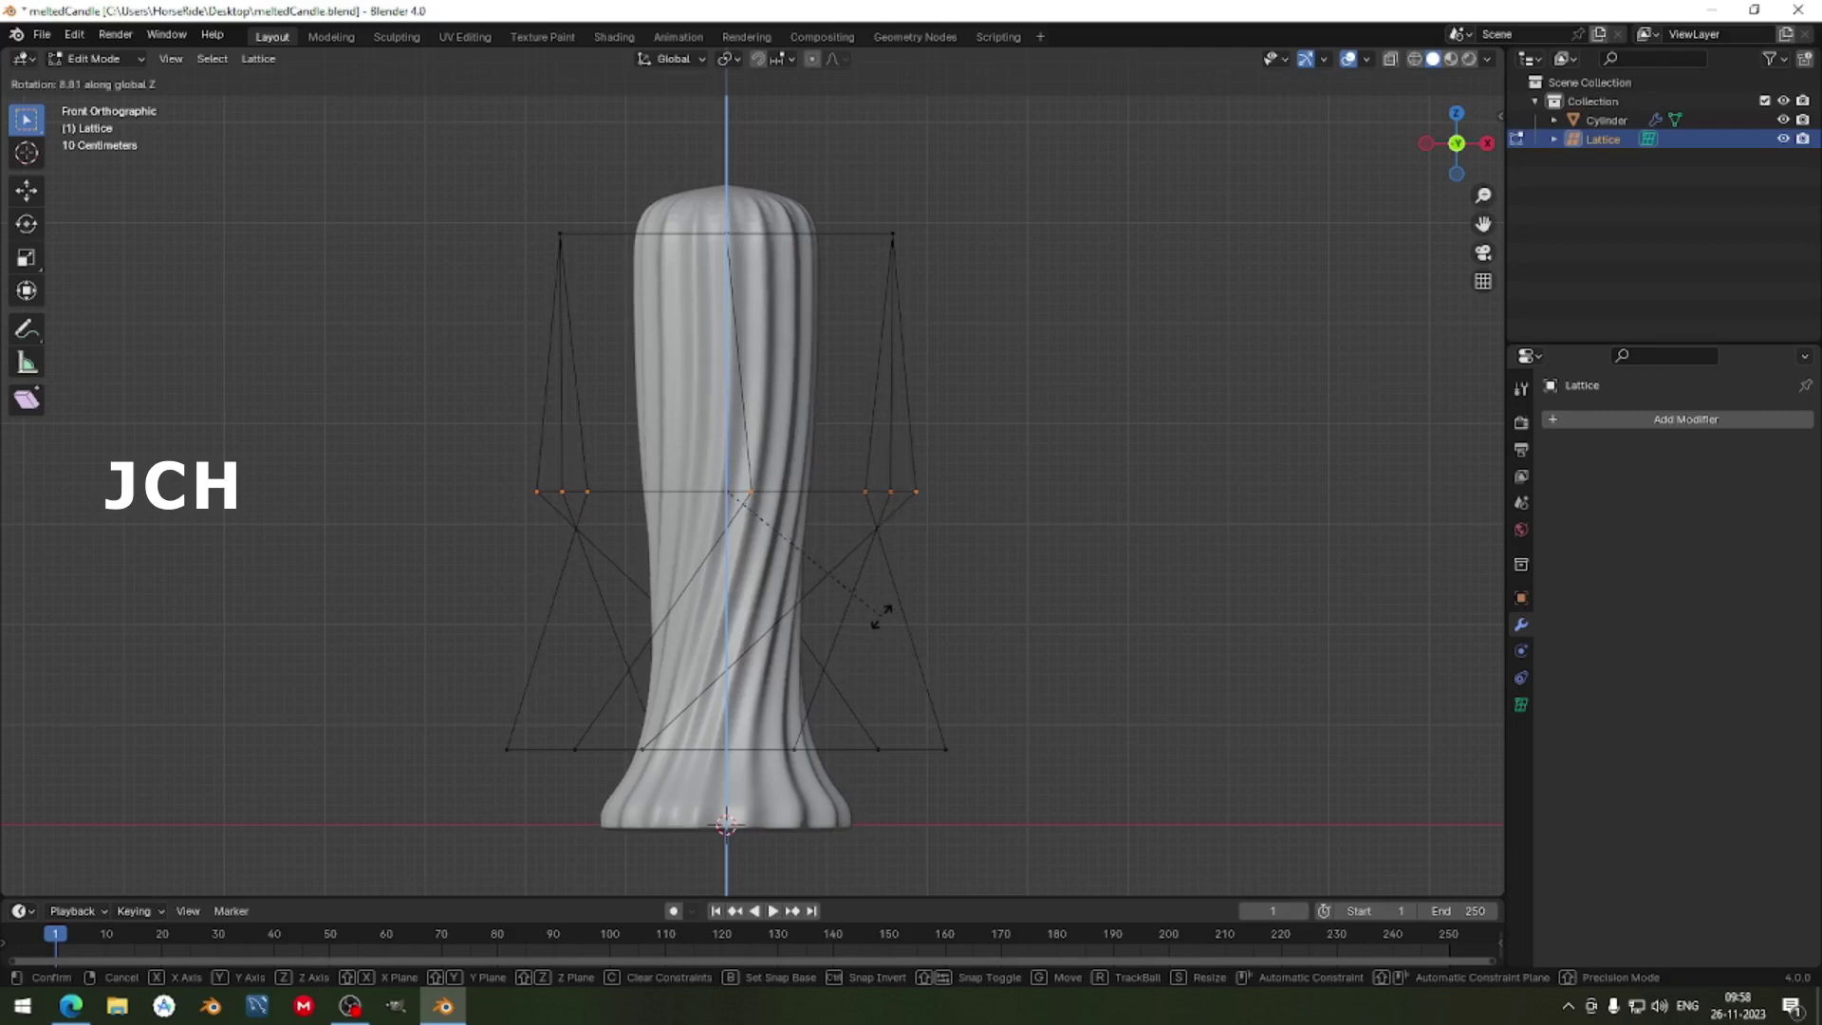
{"action": "left_click", "coordinate": [934, 626]}
Rotate the lattice's top row of control points about 53° around Z so the twist runs up the whole candle.
{"action": "left_click_drag", "start_coordinate": [513, 150], "coordinate": [1112, 377]}
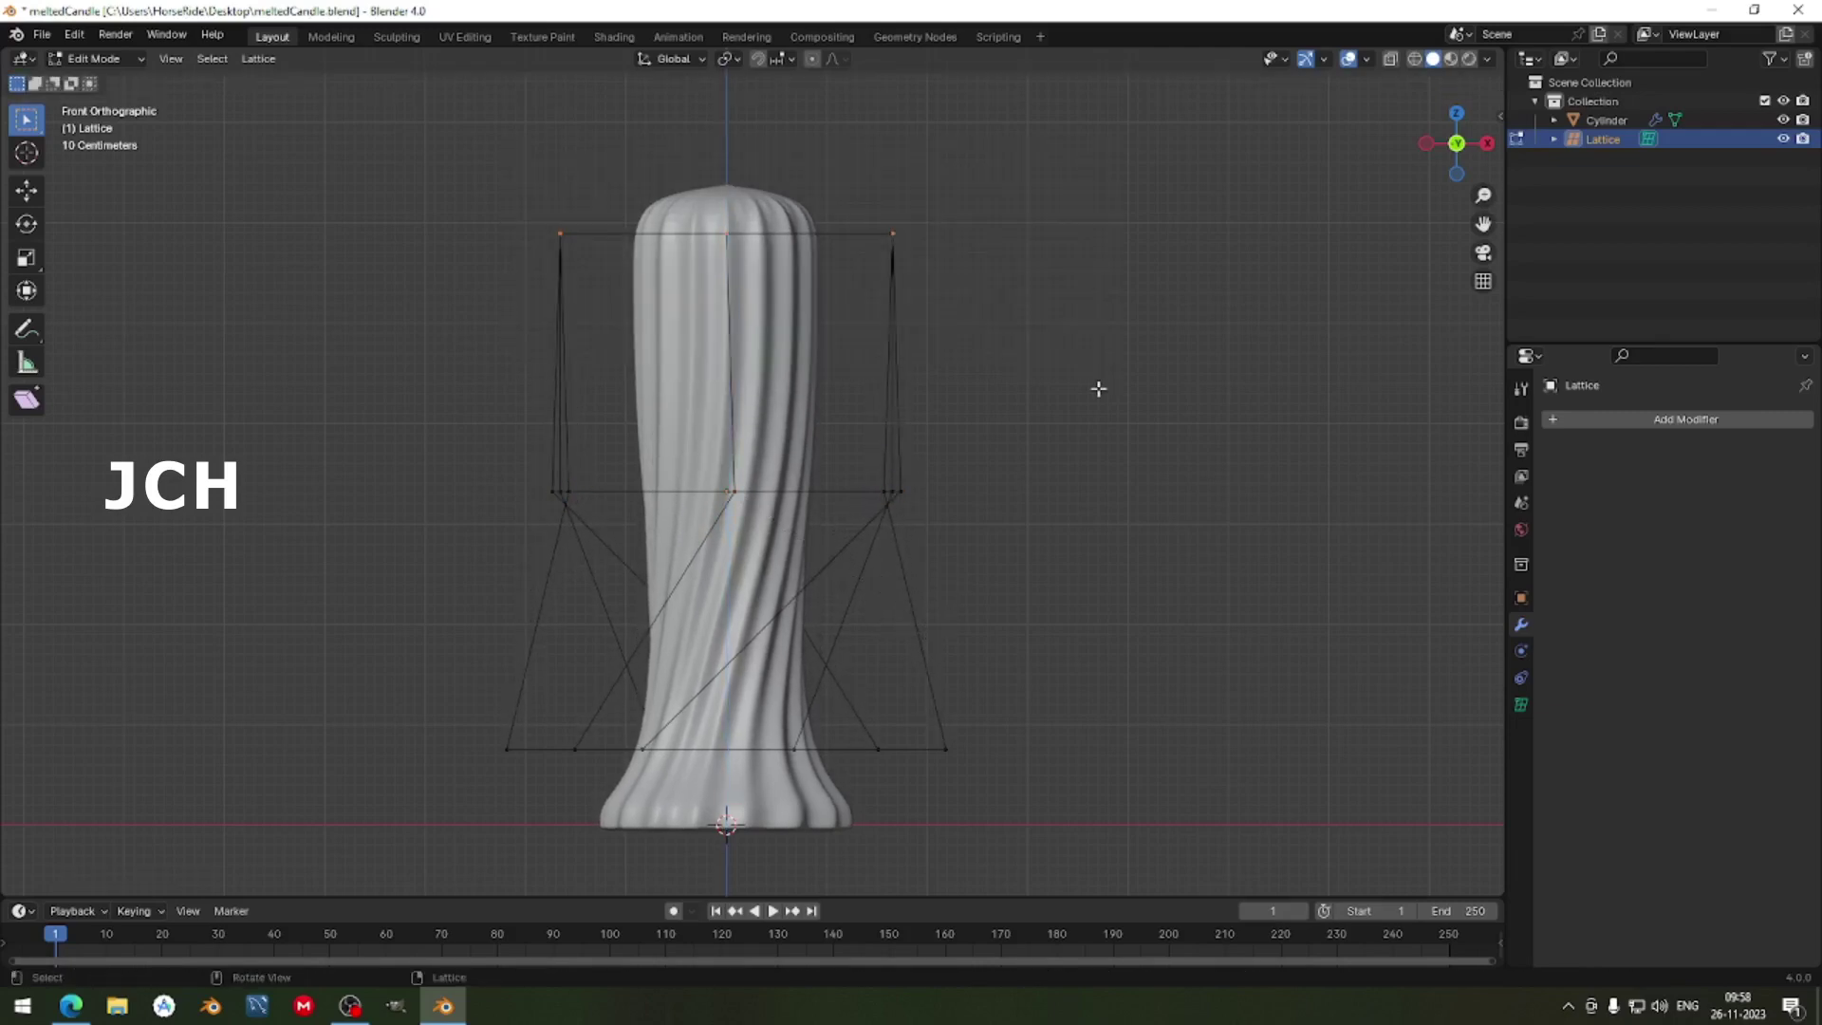
{"action": "key", "text": "r"}
{"action": "key", "text": "z"}
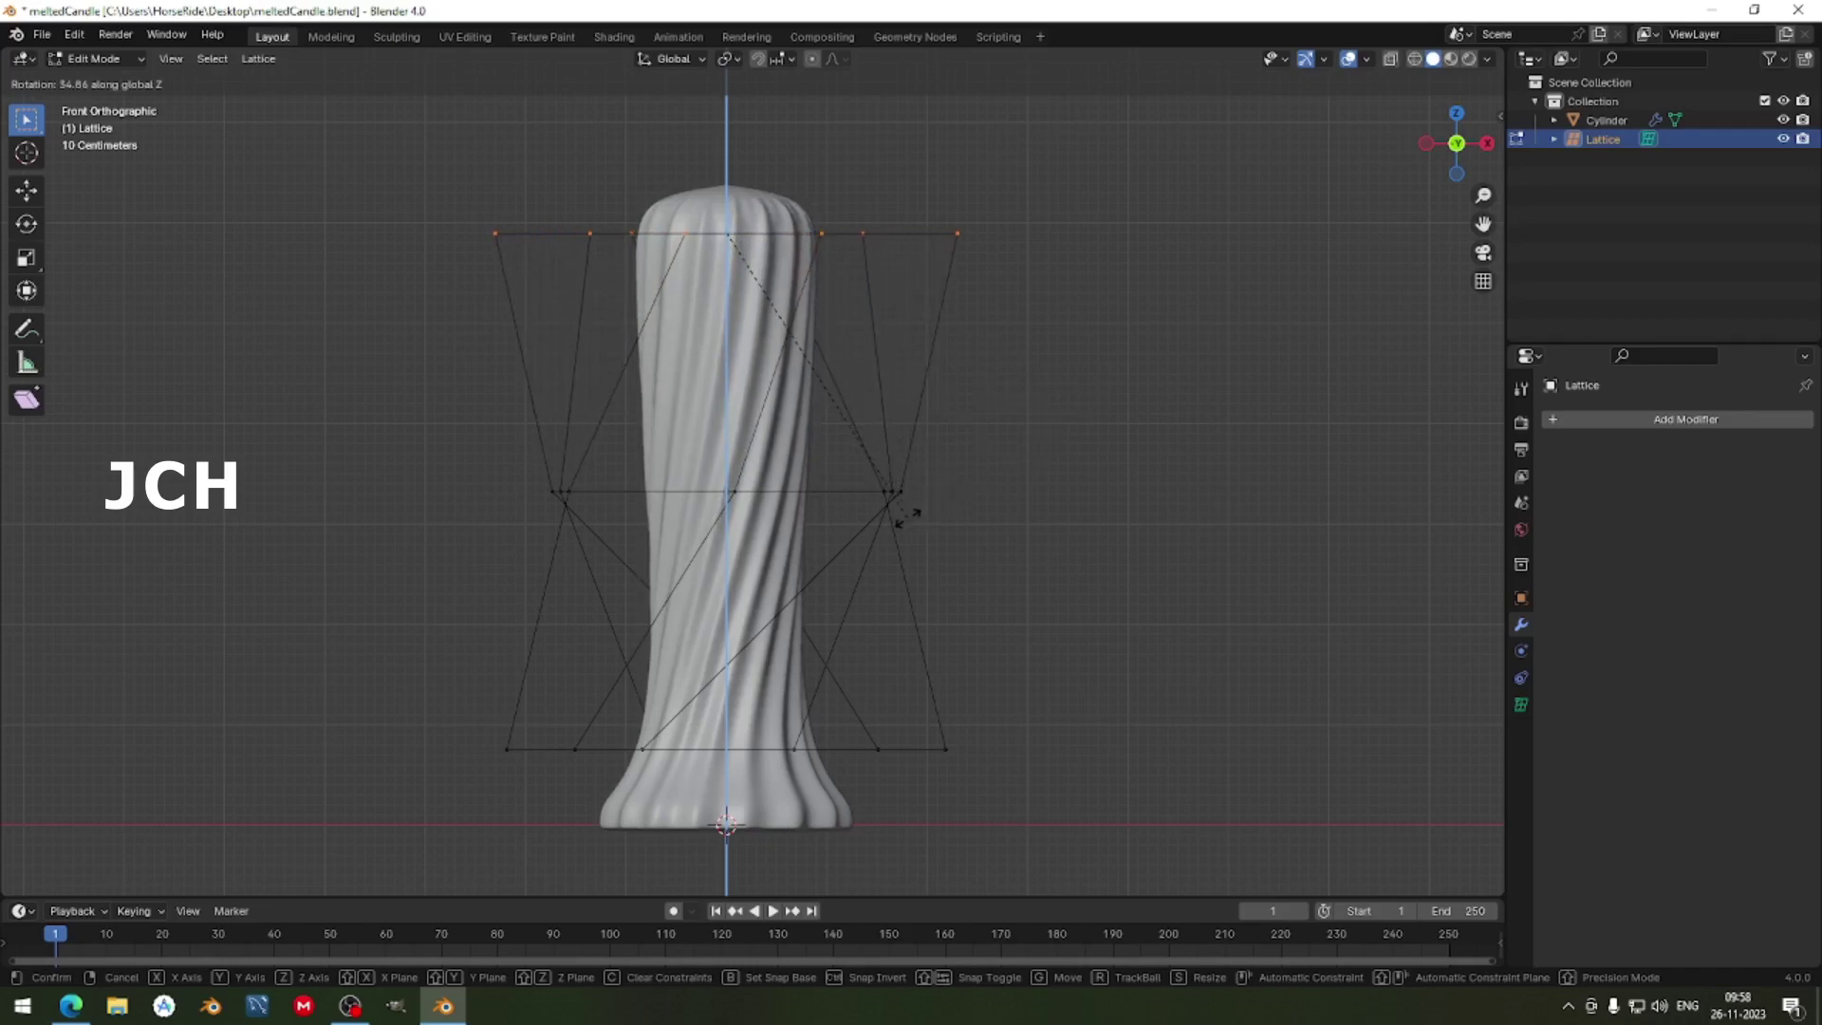
{"action": "left_click", "coordinate": [800, 565]}
{"action": "middle_click_drag", "start_coordinate": [1024, 517], "coordinate": [1050, 566]}
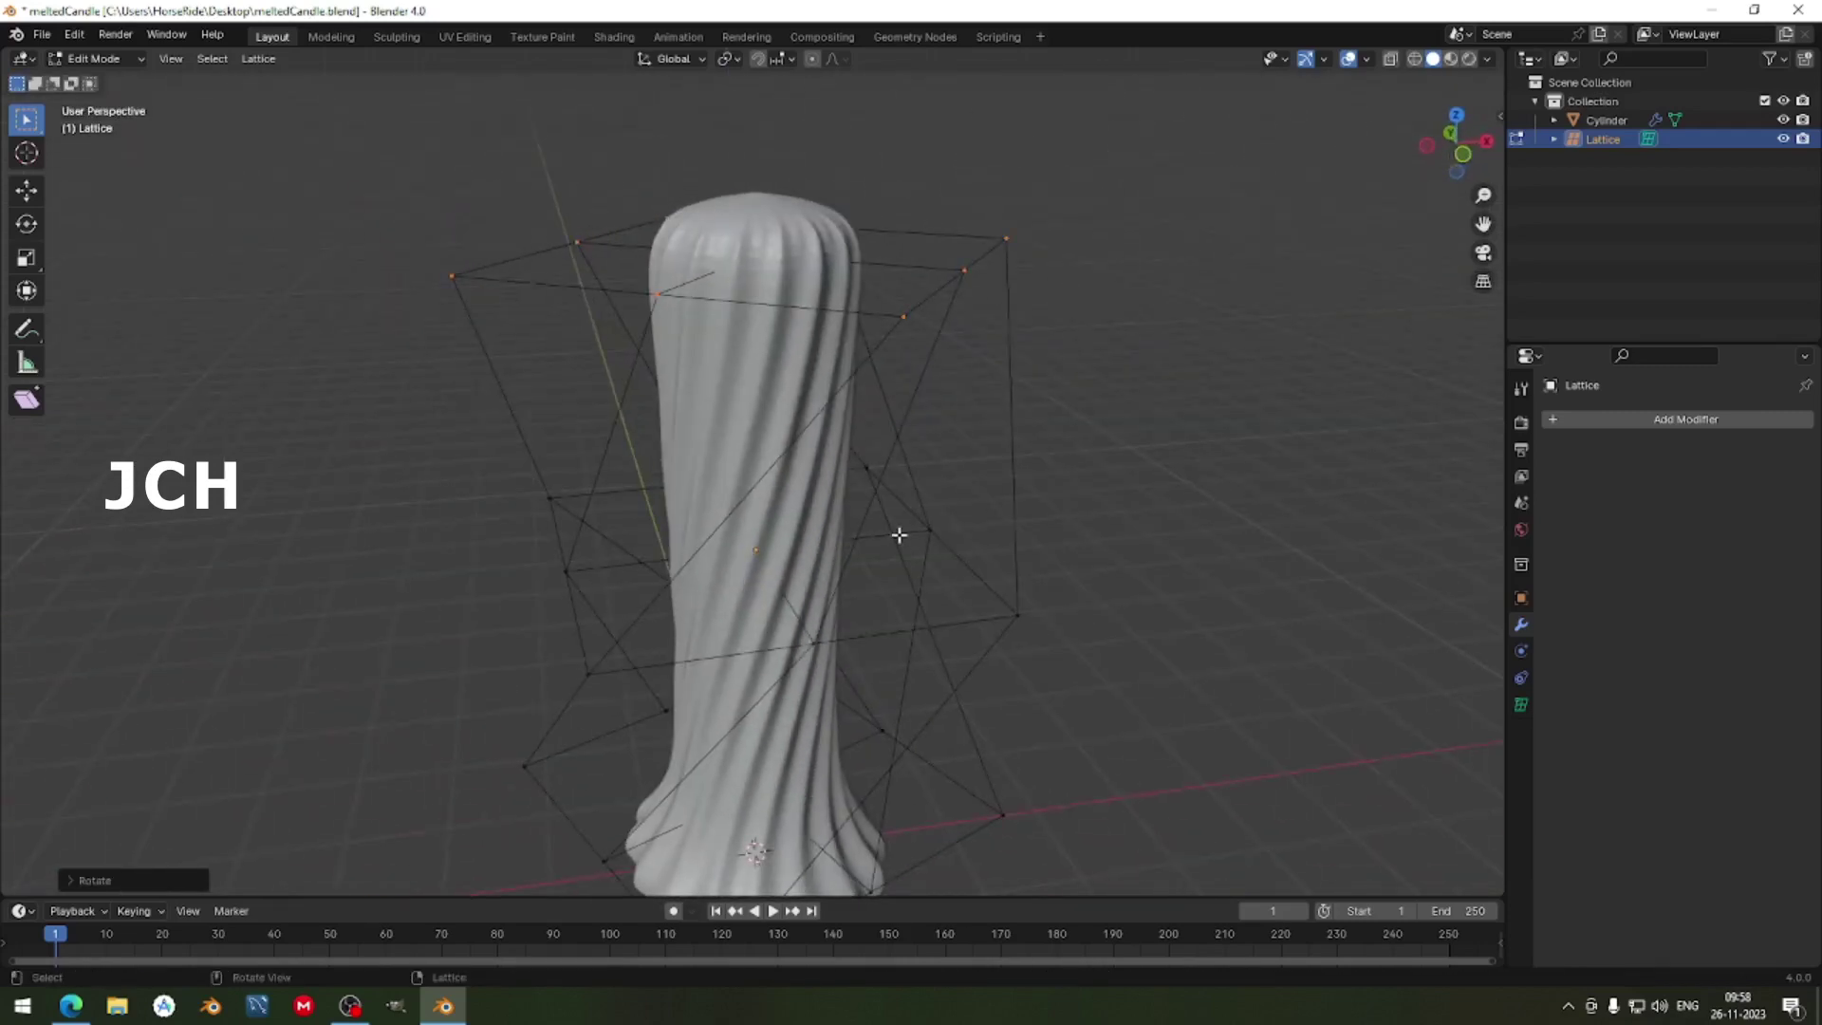
{"action": "middle_click_drag", "start_coordinate": [833, 486], "coordinate": [858, 567]}
{"action": "middle_click_drag", "start_coordinate": [725, 455], "coordinate": [814, 500]}
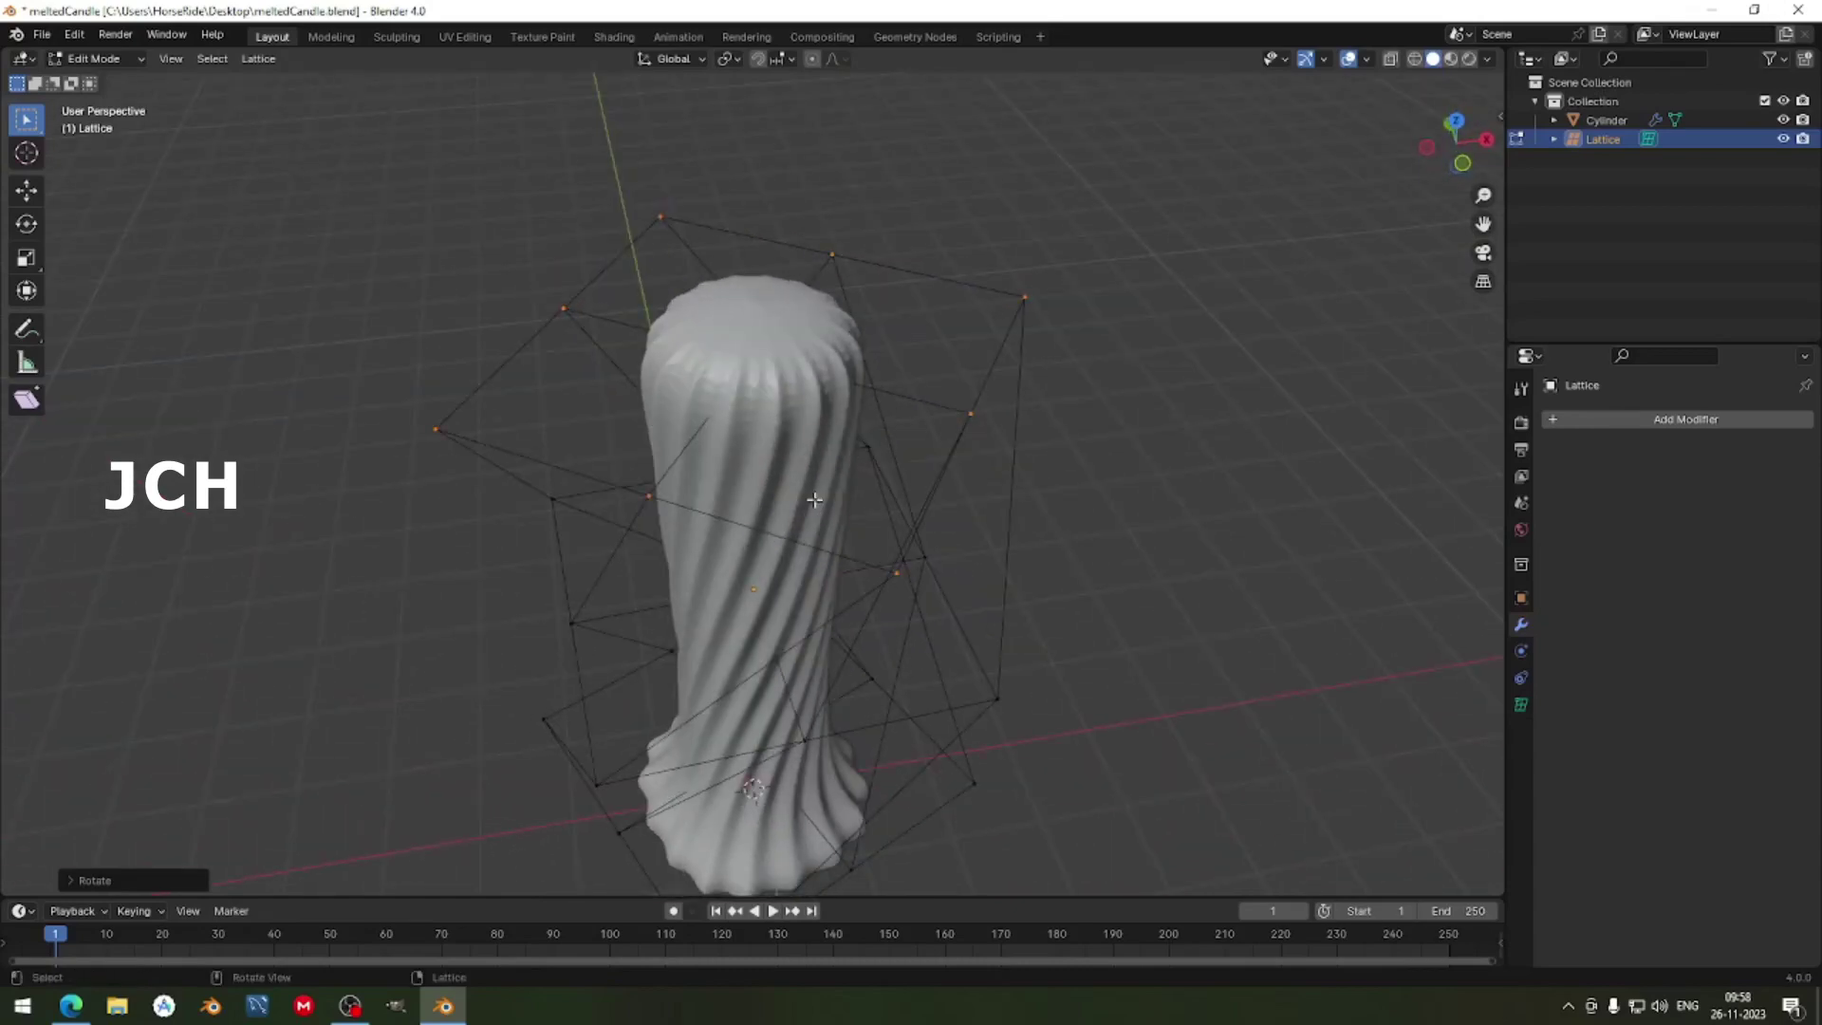
Remove the Subdivision modifier from the candle and apply its Lattice modifier.
{"action": "key", "text": "Tab"}
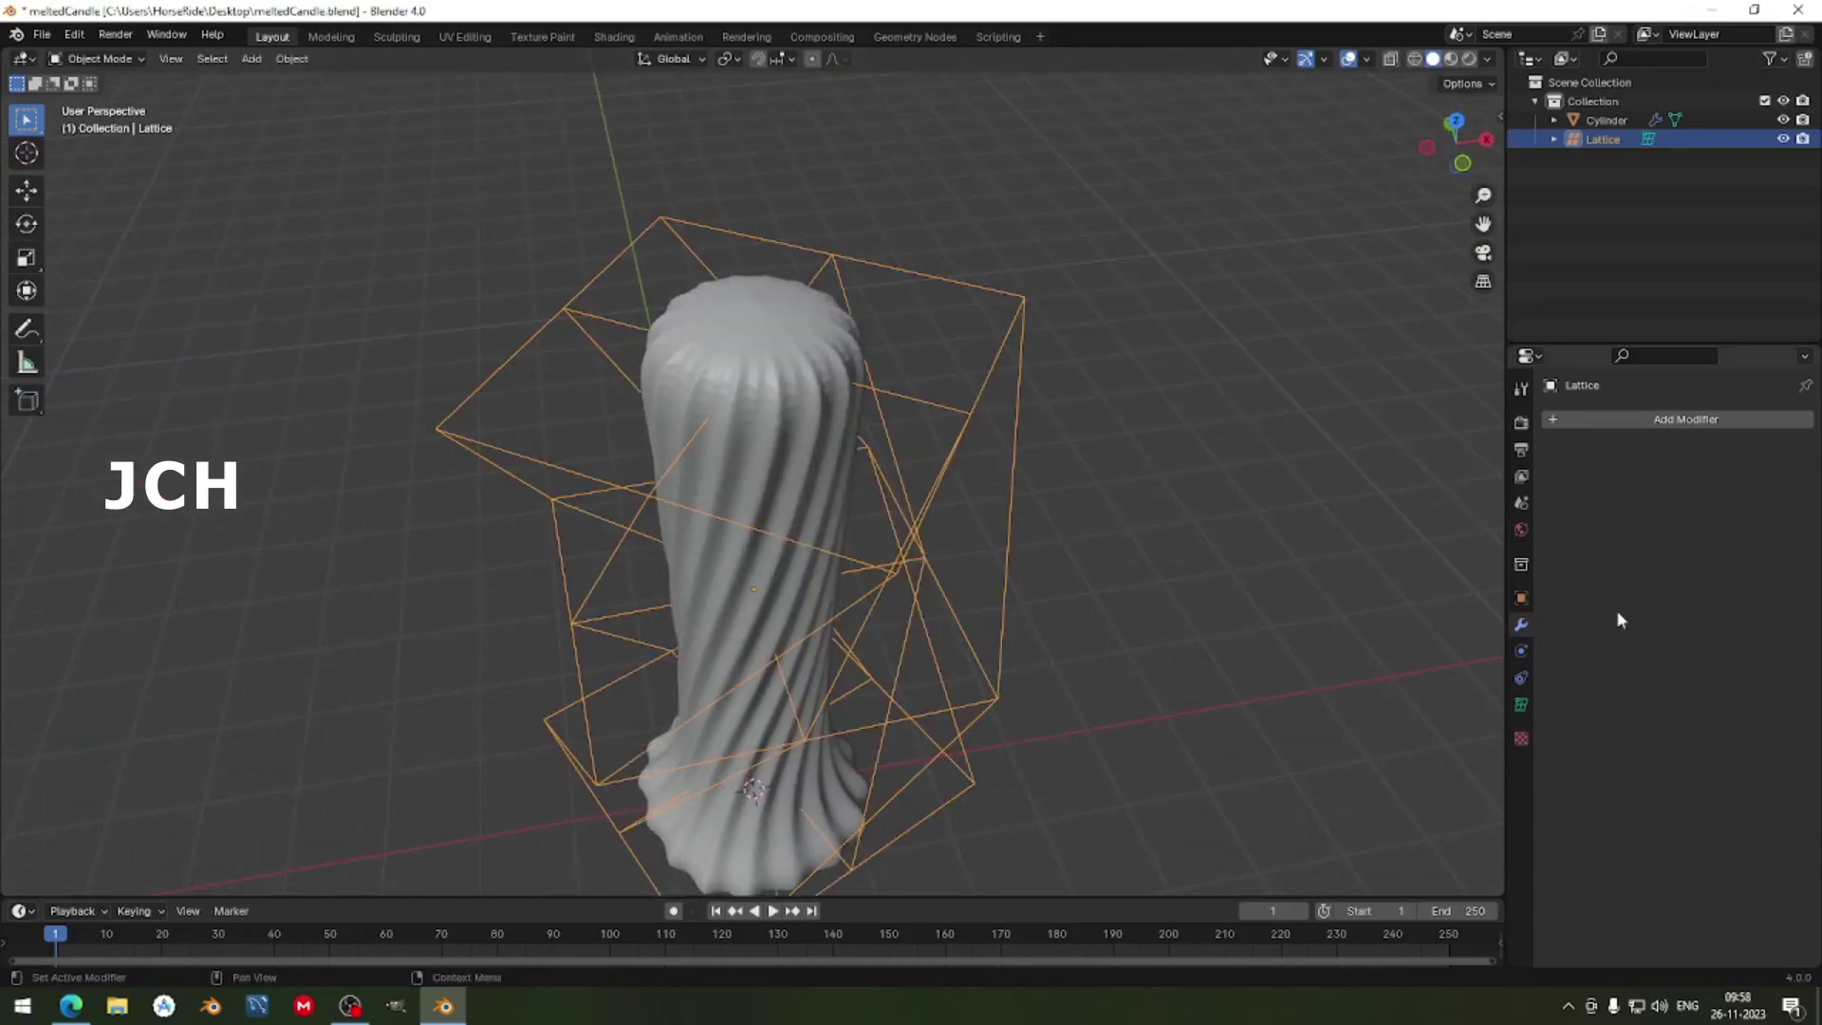
{"action": "left_click", "coordinate": [1522, 598]}
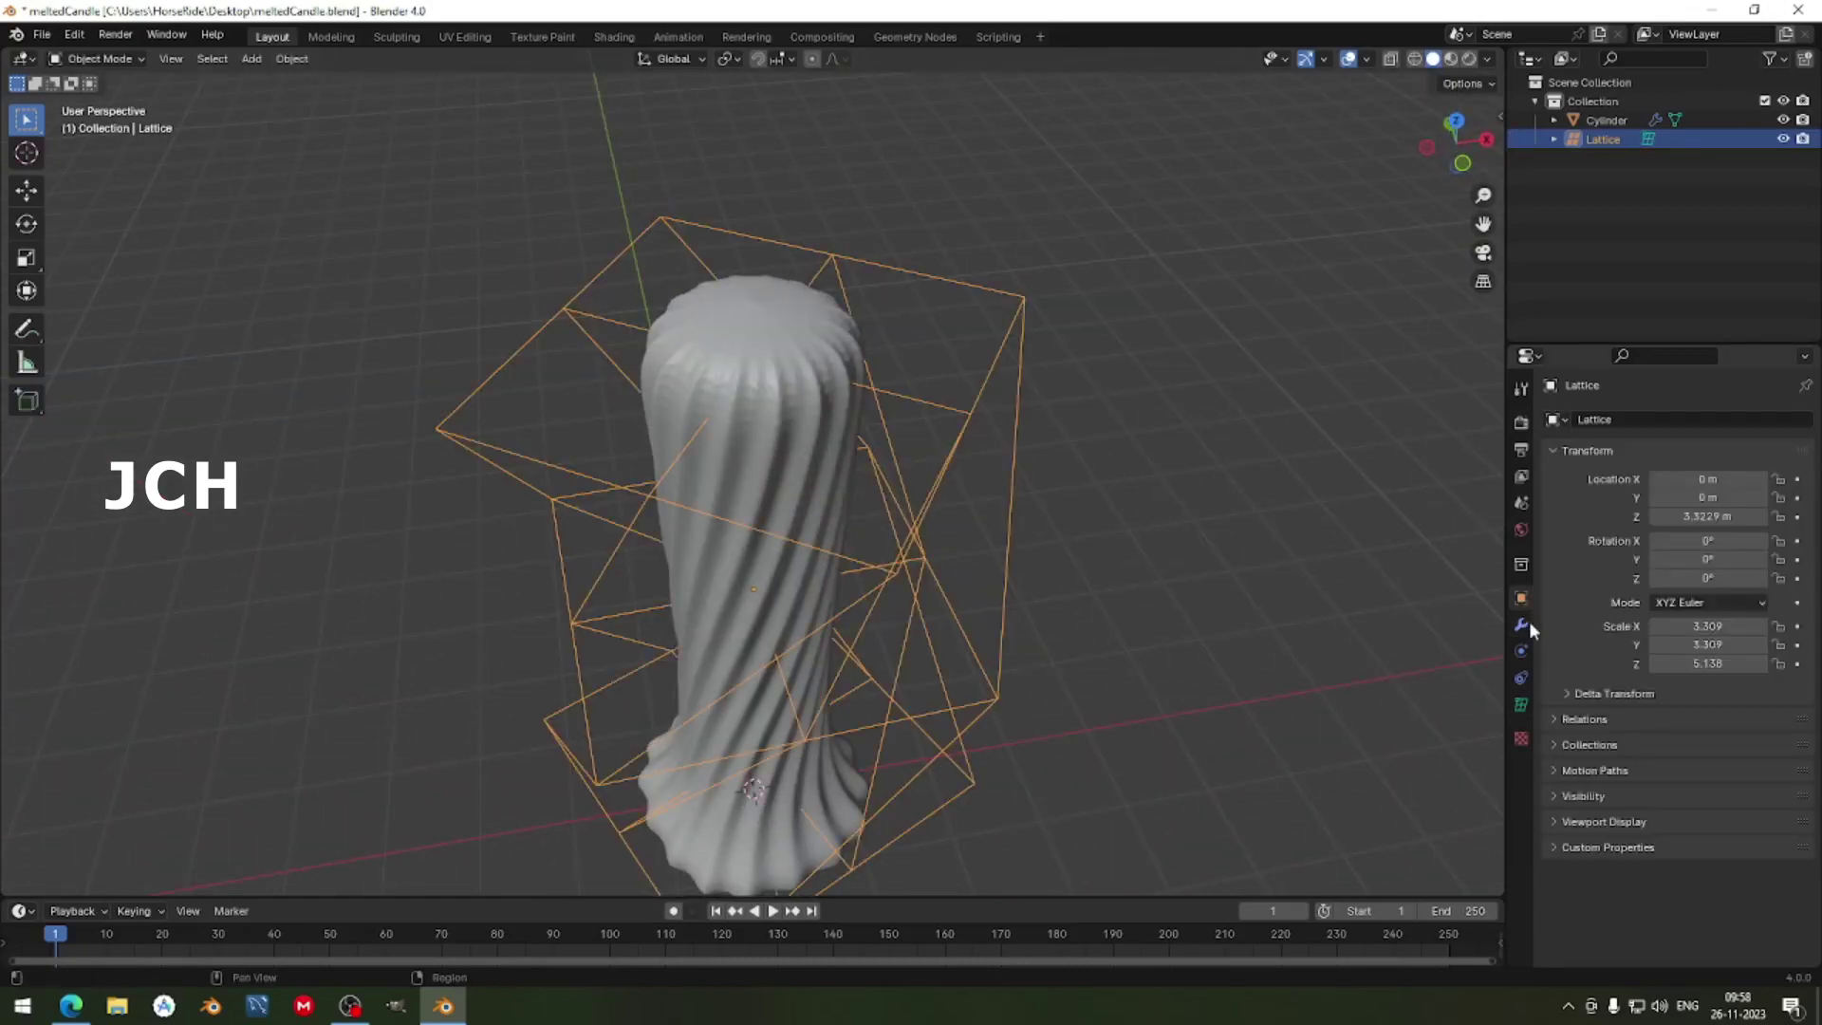
{"action": "left_click", "coordinate": [1521, 626]}
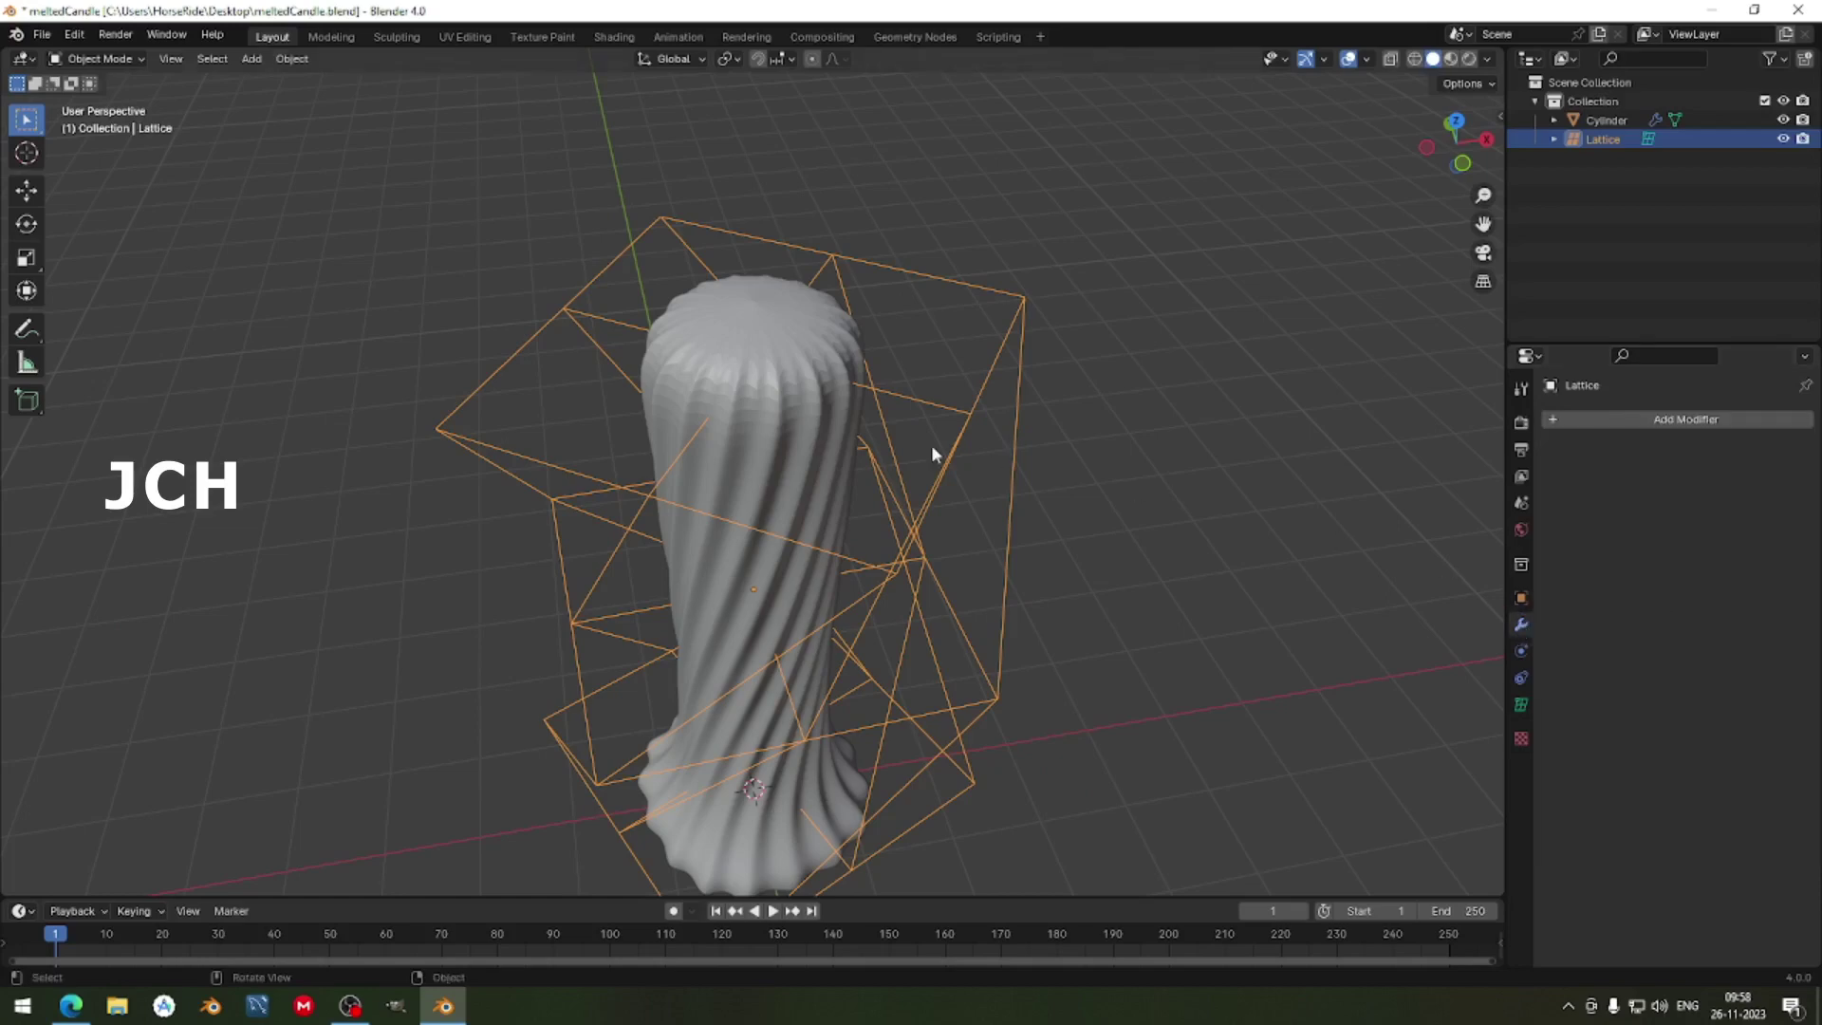
{"action": "left_click", "coordinate": [775, 386]}
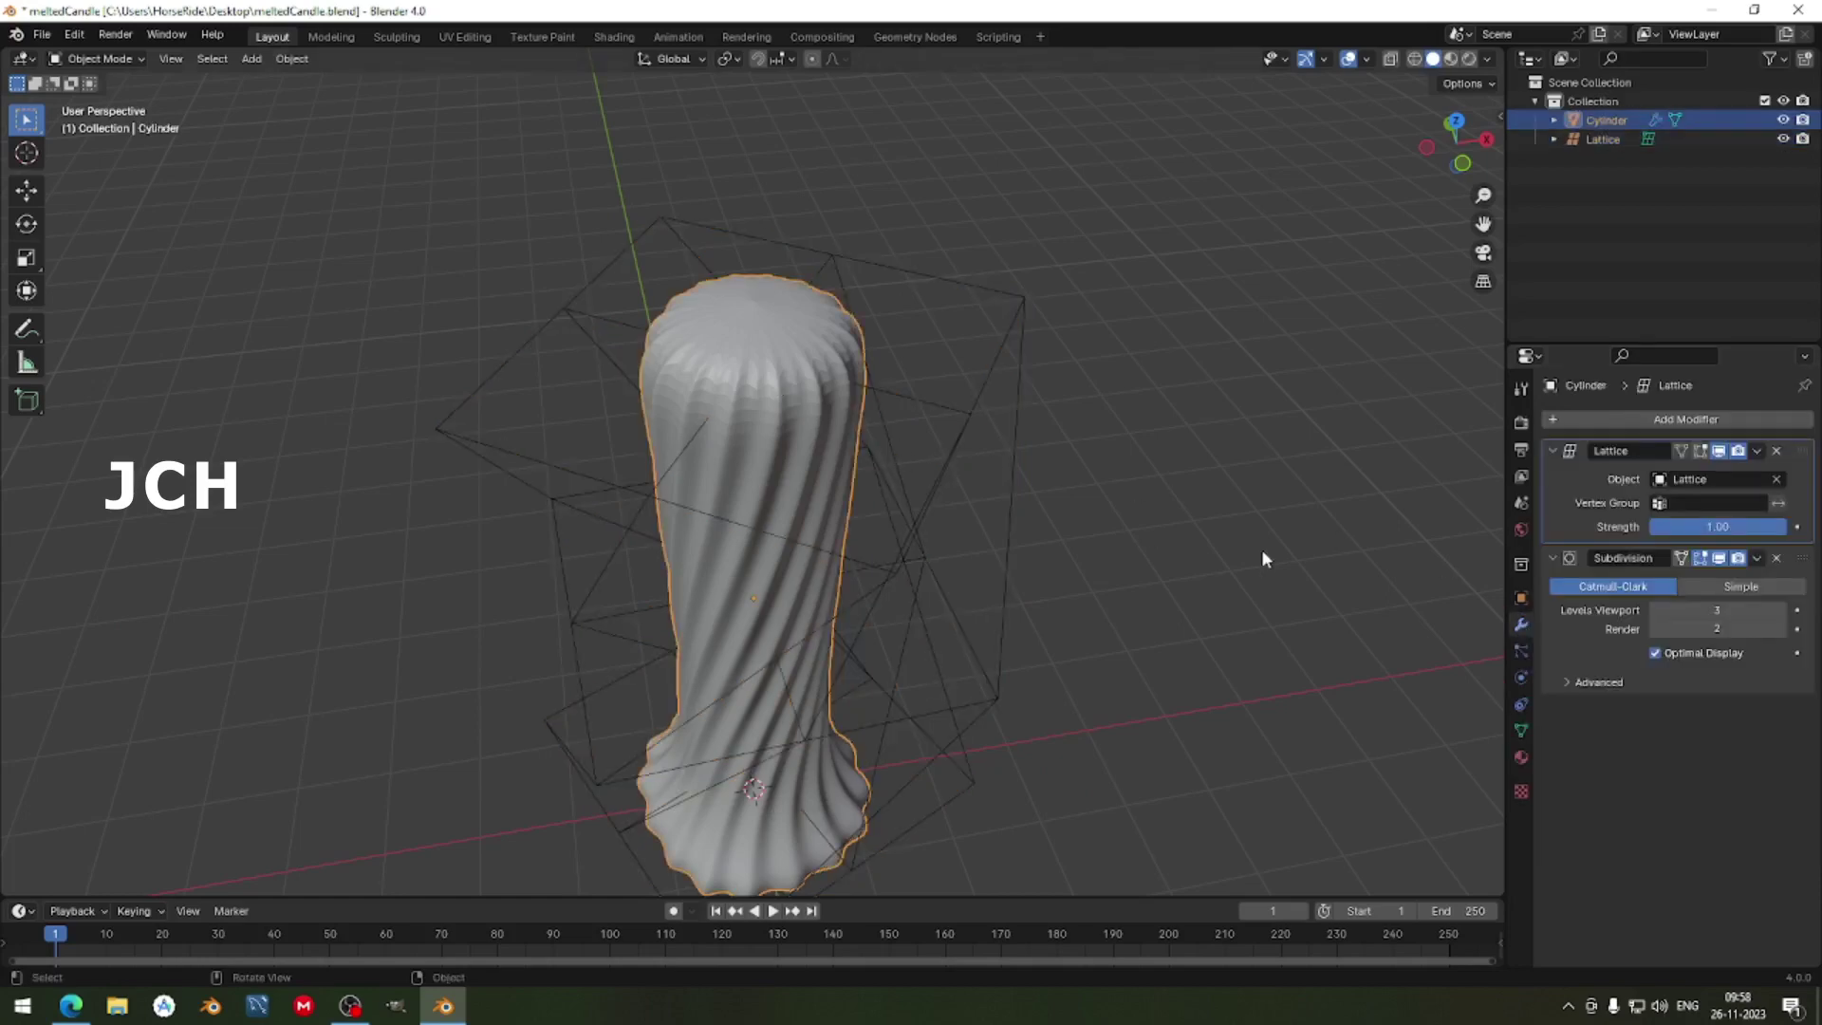
{"action": "left_click", "coordinate": [1778, 558]}
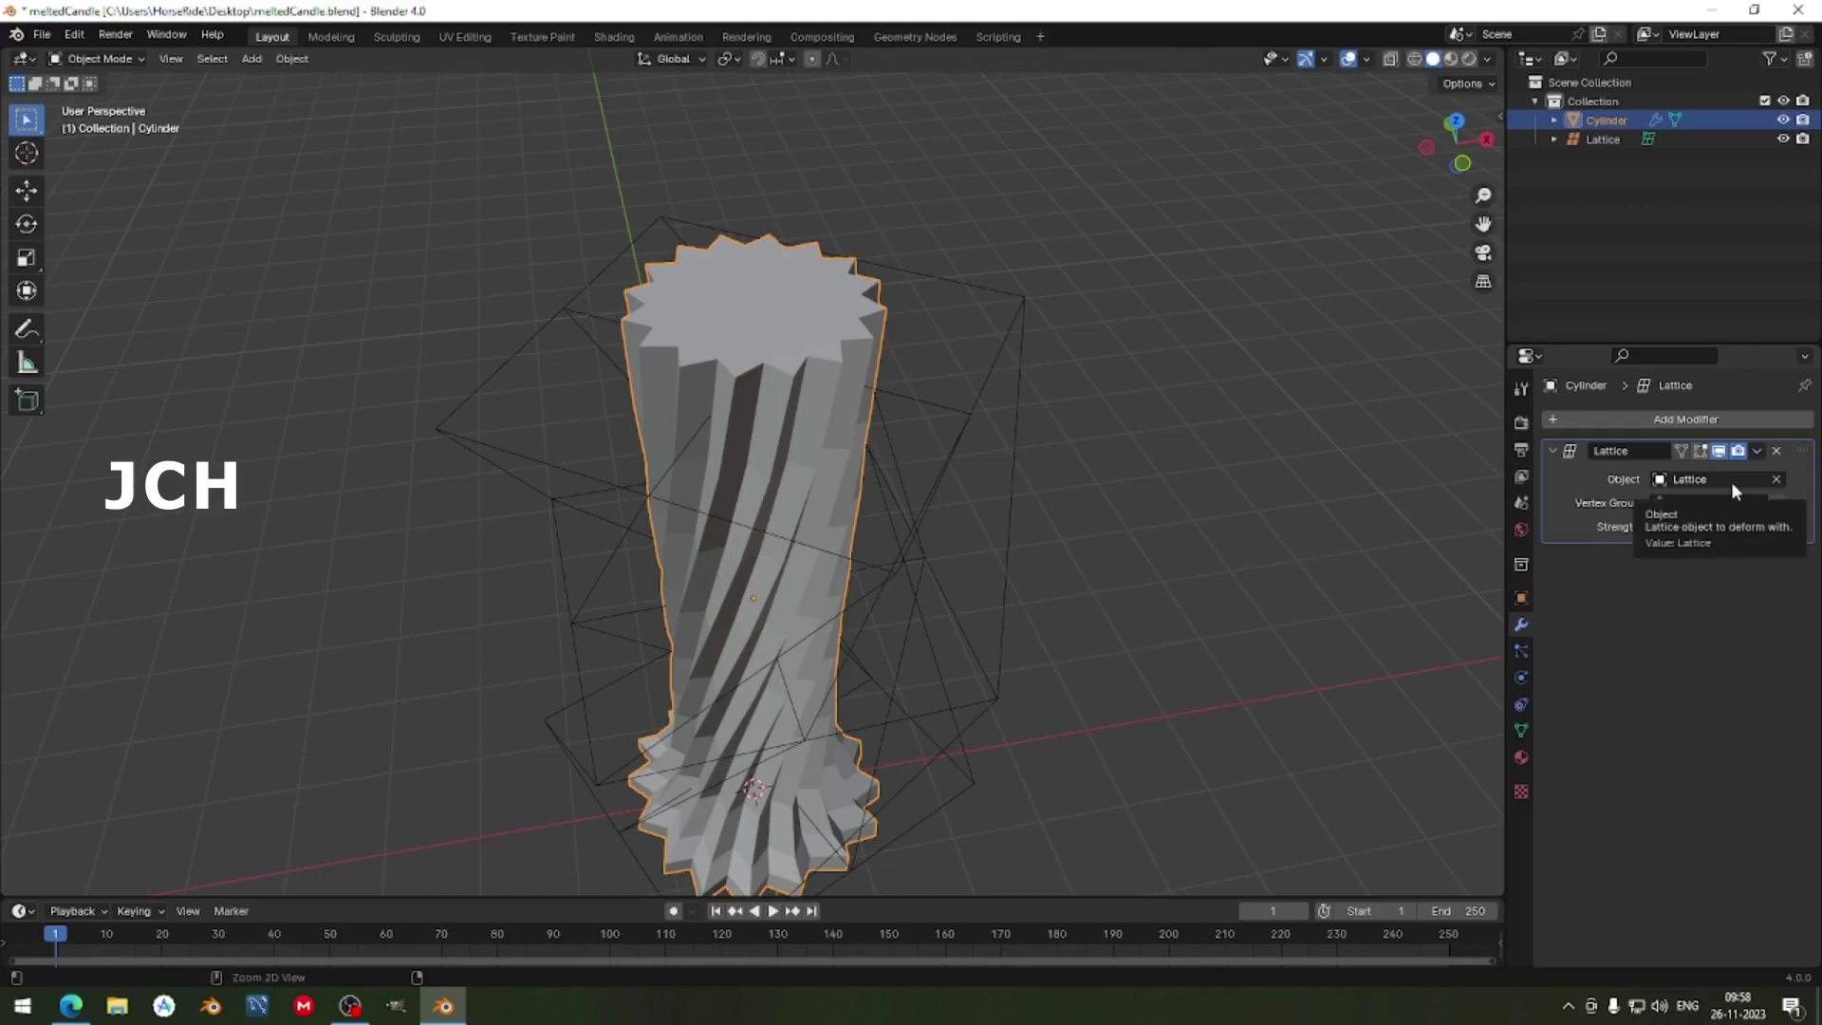
{"action": "key", "text": "ctrl+a"}
Hide the lattice object in the viewport.
{"action": "left_click", "coordinate": [1019, 327]}
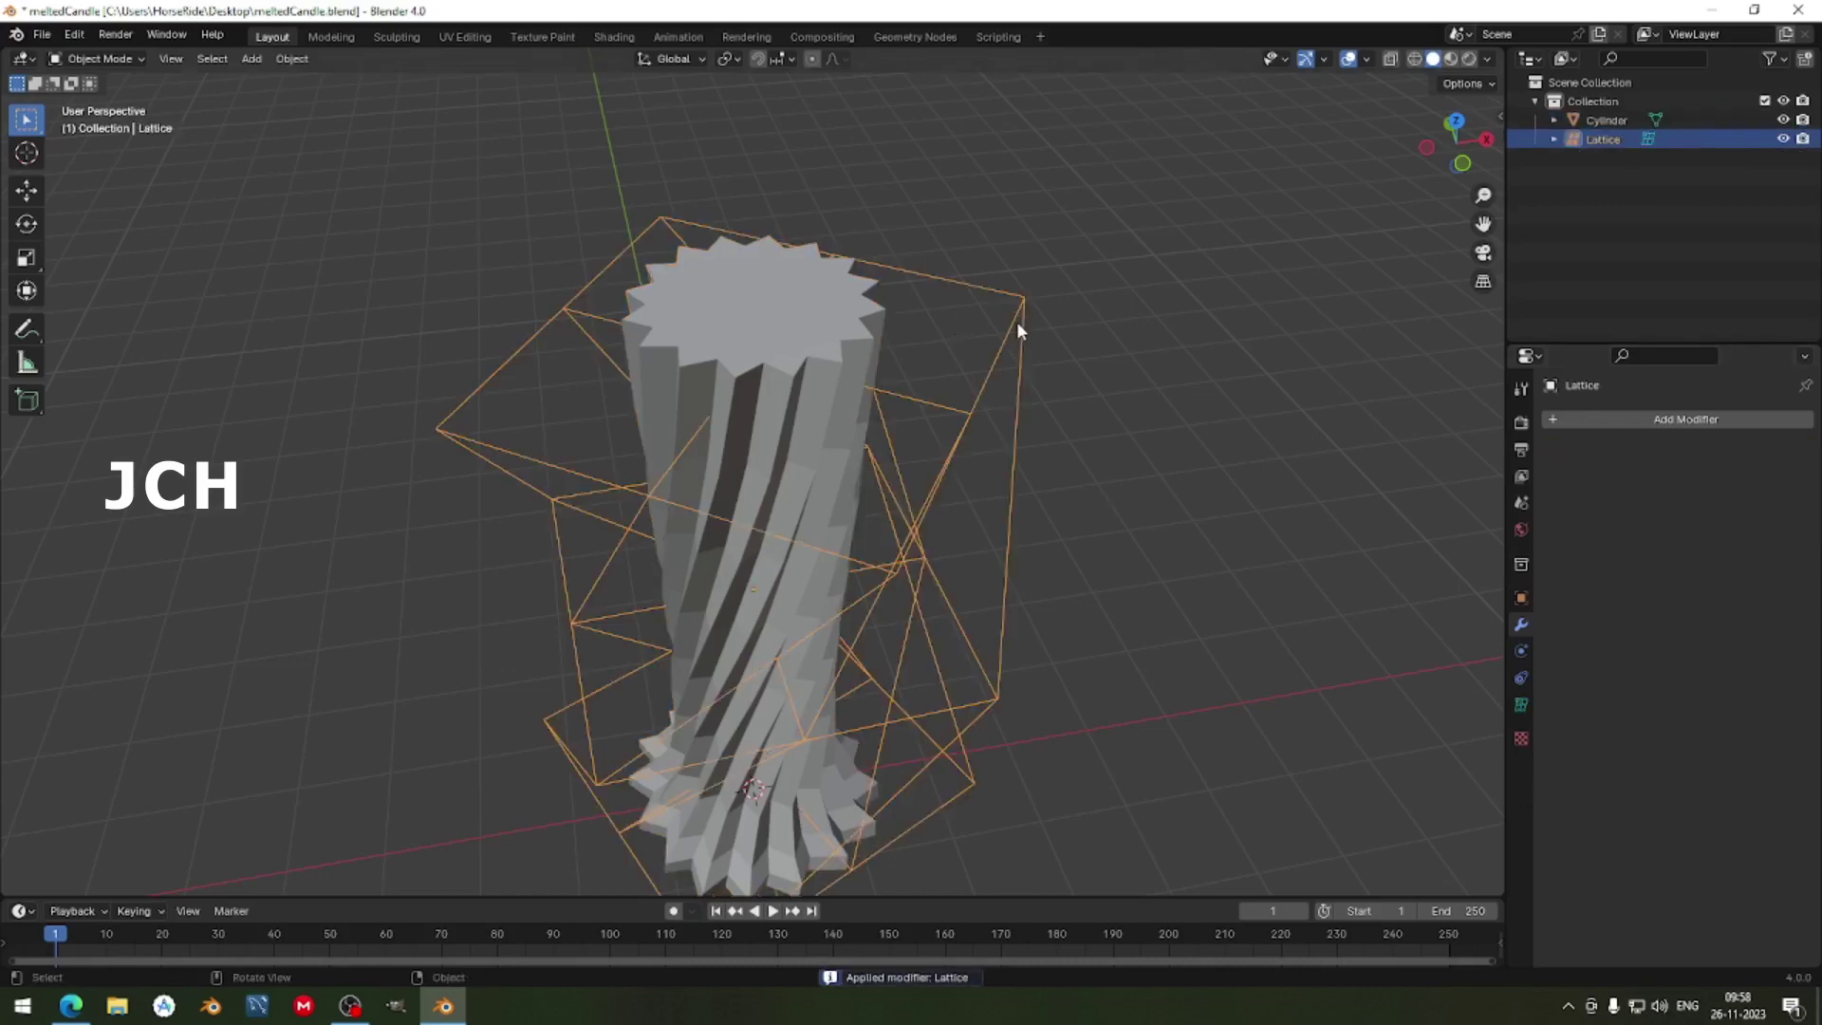
{"action": "key", "text": "h"}
{"action": "mouse_move", "coordinate": [942, 393]}
{"action": "middle_mouse_down"}
{"action": "mouse_move", "coordinate": [964, 233]}
{"action": "mouse_move", "coordinate": [963, 389]}
{"action": "middle_mouse_up"}
Extrude the candle's top face in place and scale it inward to leave a star-shaped rim.
{"action": "left_click", "coordinate": [833, 353]}
{"action": "key", "text": "Tab"}
{"action": "scroll", "coordinate": [827, 379], "scroll_direction": "up", "scroll_amount": 4}
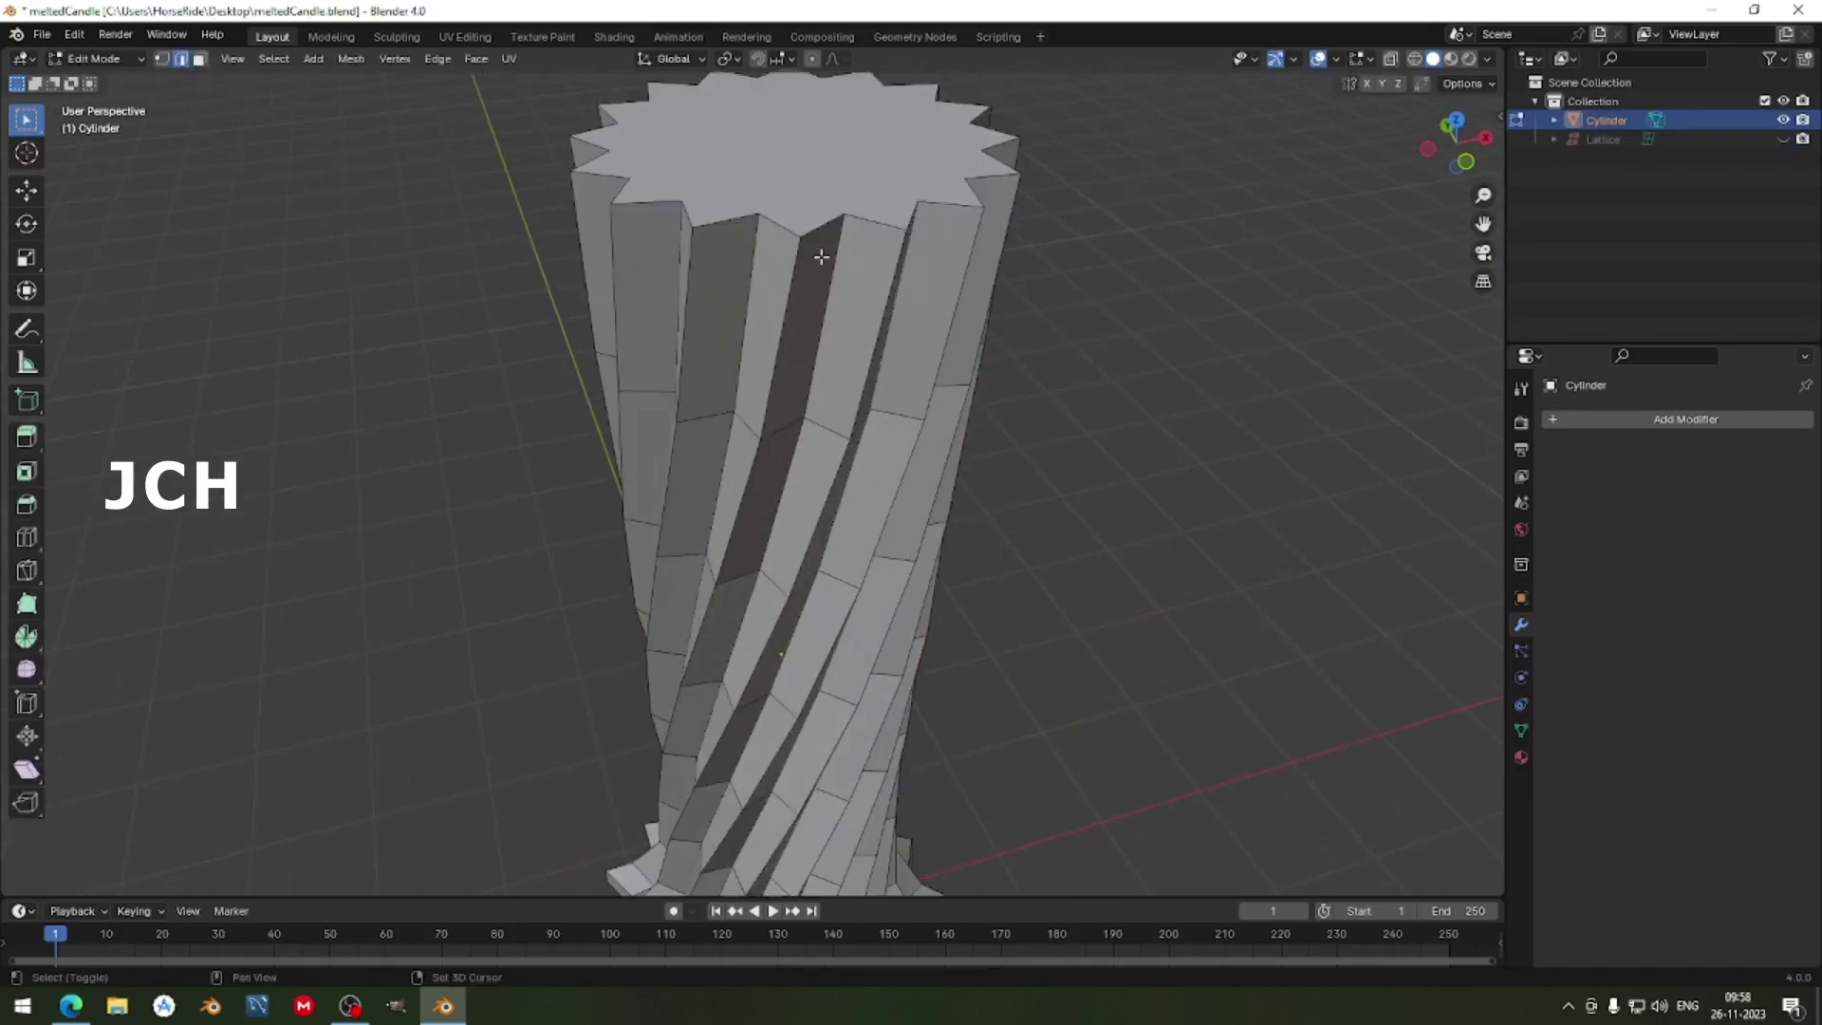
{"action": "key", "text": "3"}
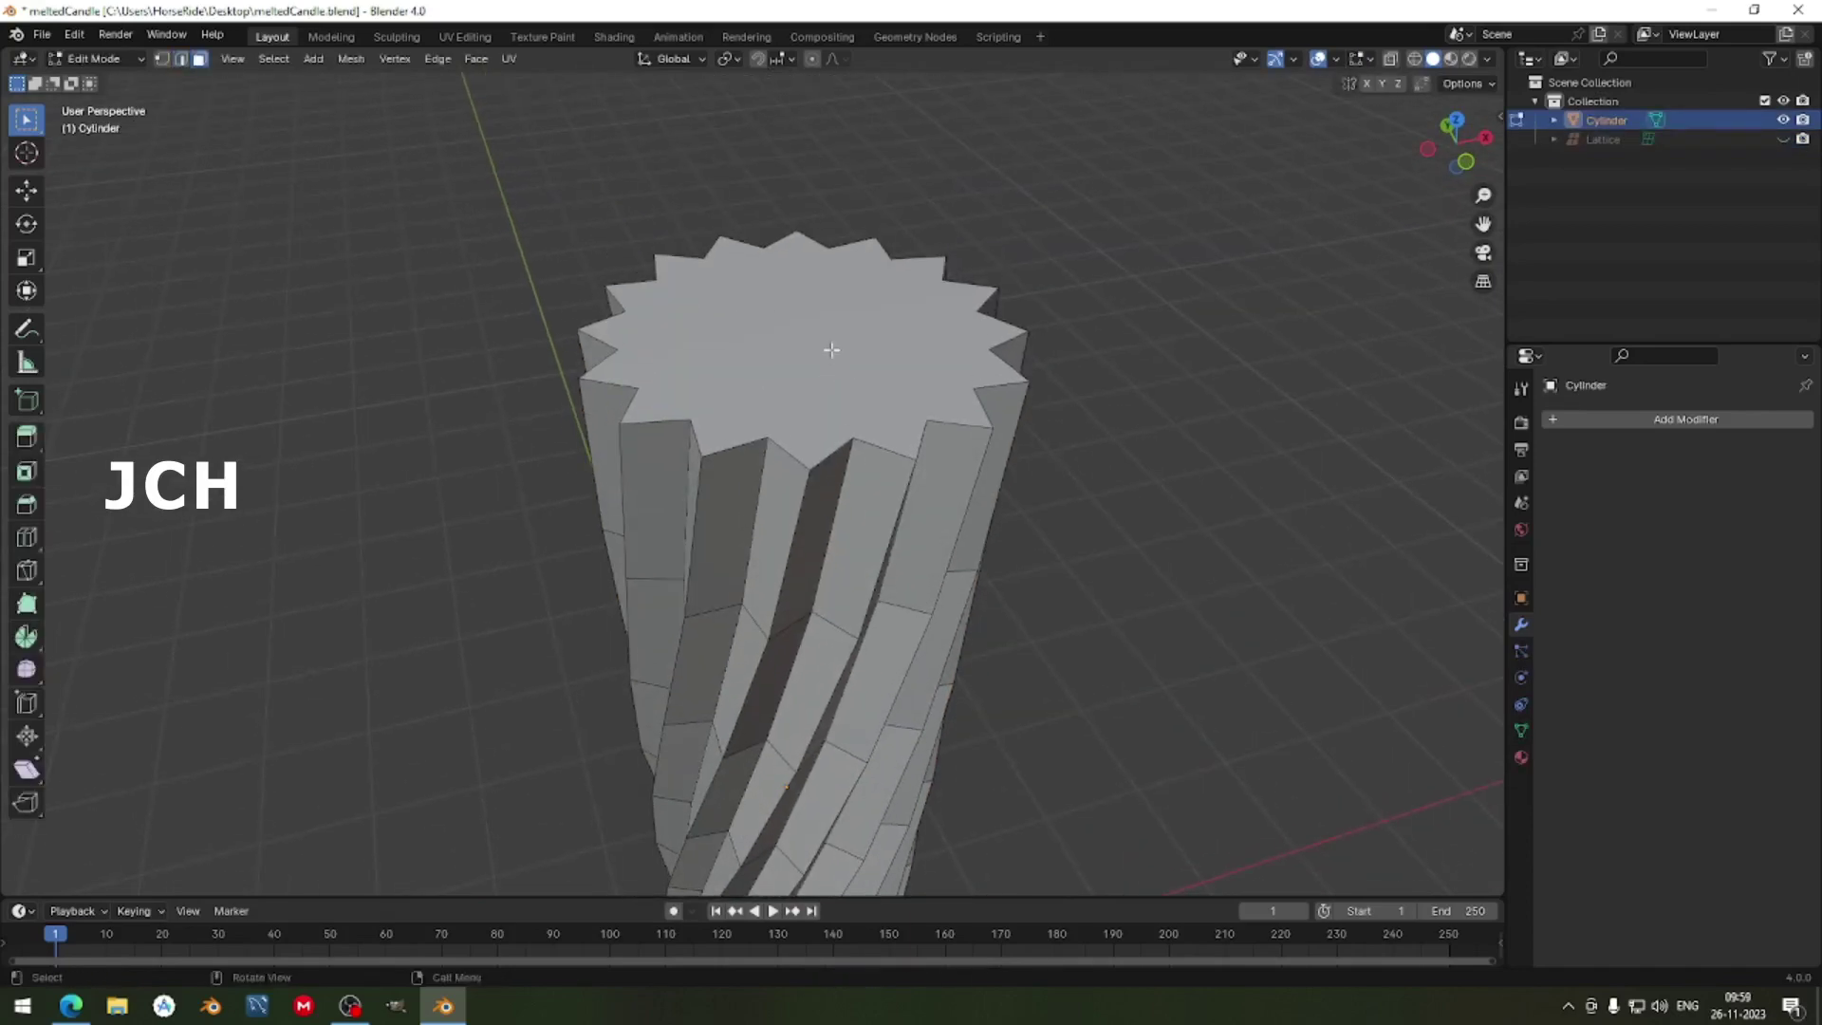
{"action": "left_click", "coordinate": [831, 350]}
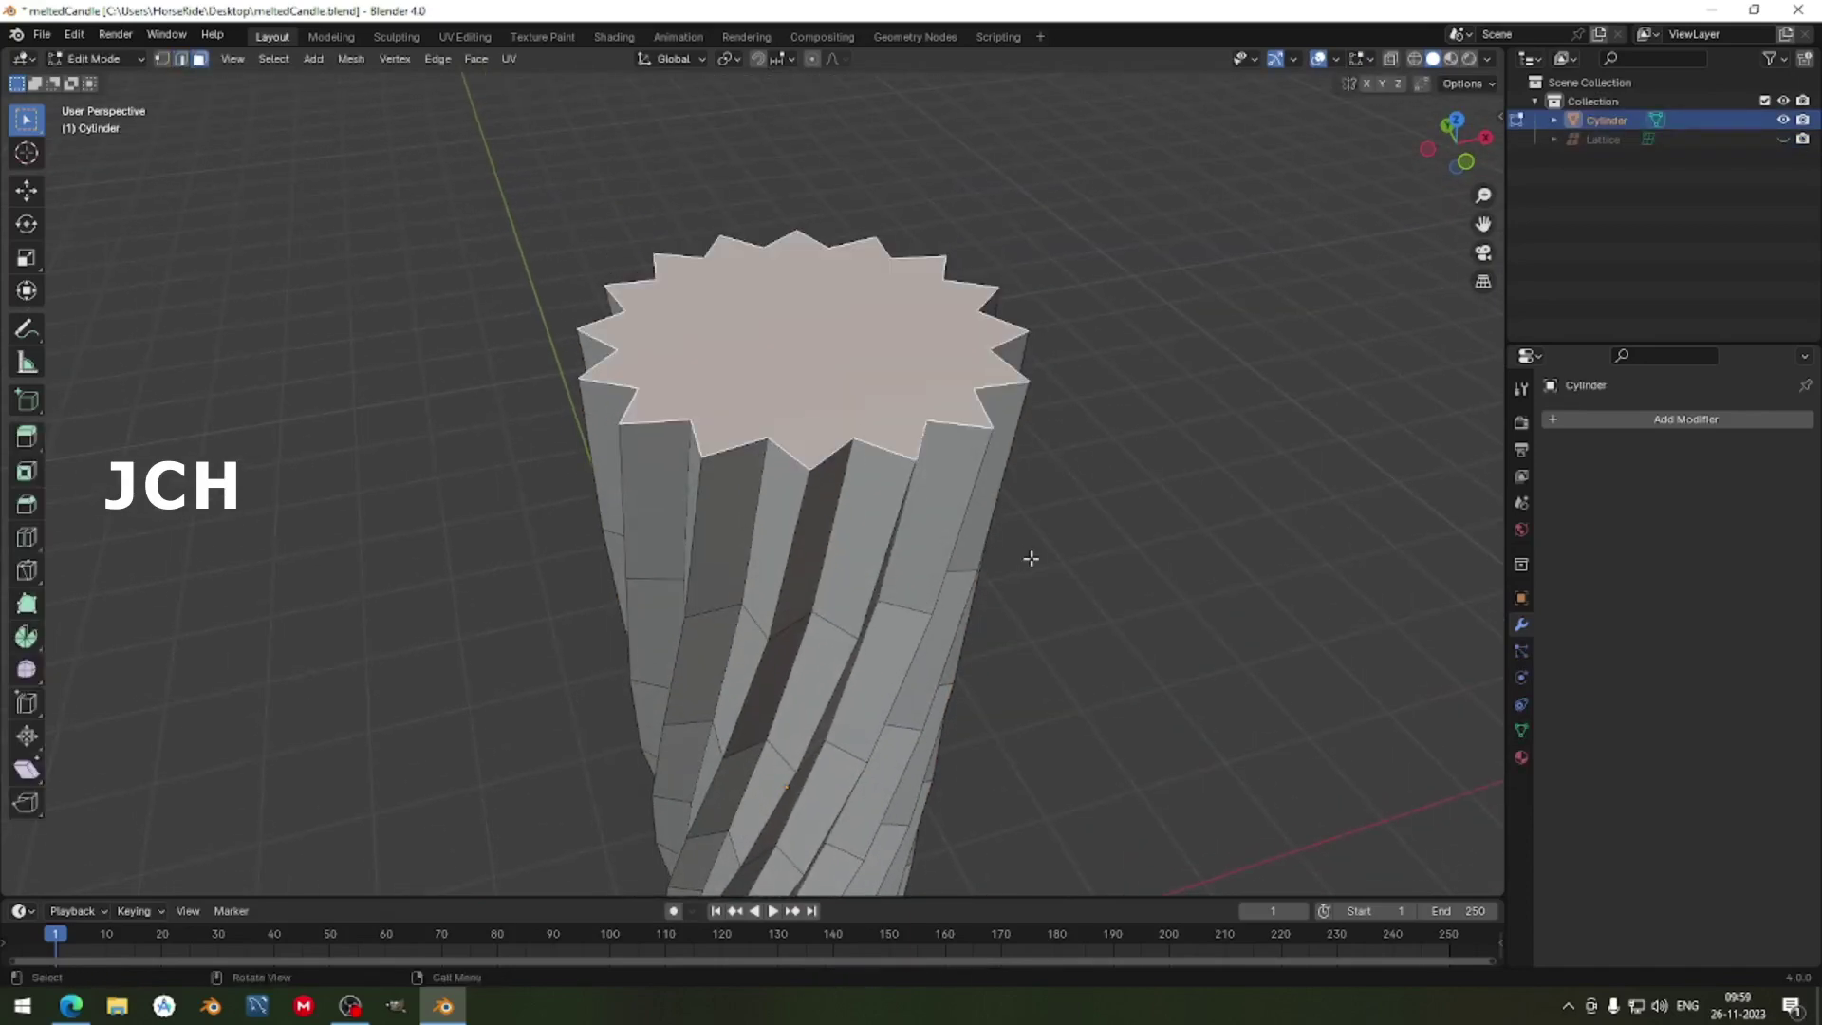
{"action": "key", "text": "e"}
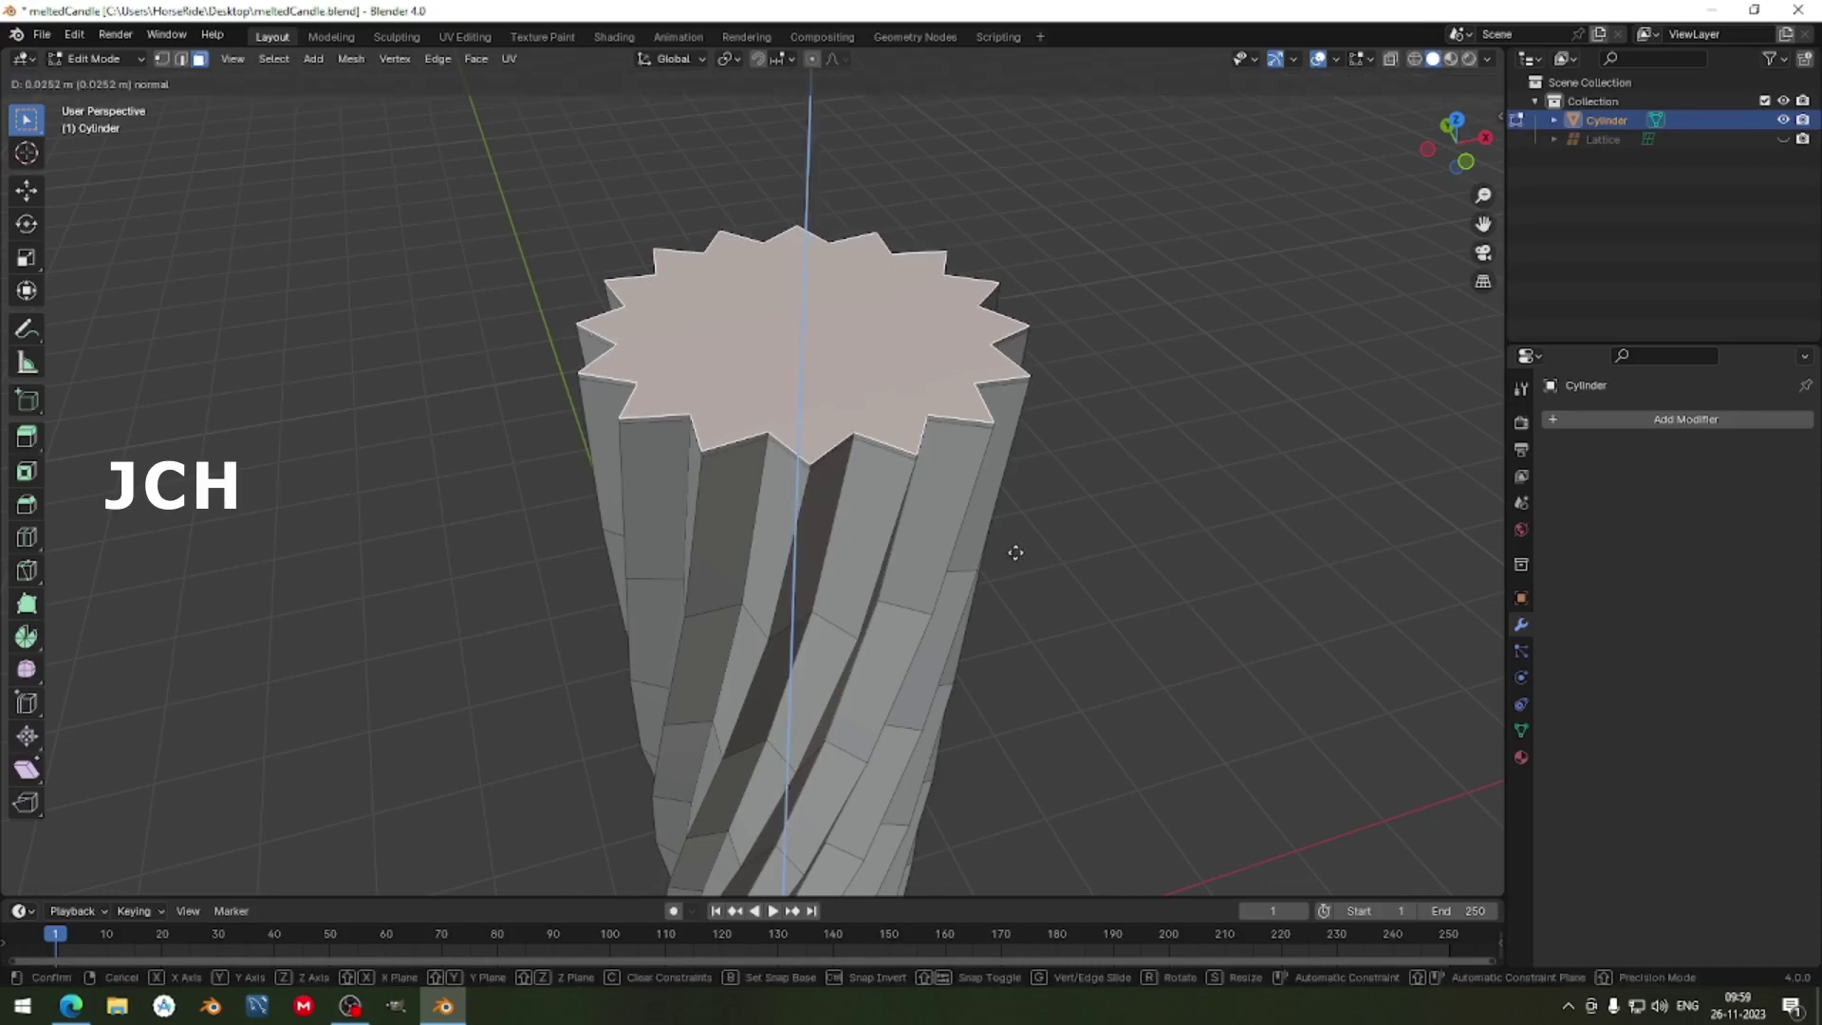
{"action": "right_click", "coordinate": [1015, 552]}
{"action": "key", "text": "s"}
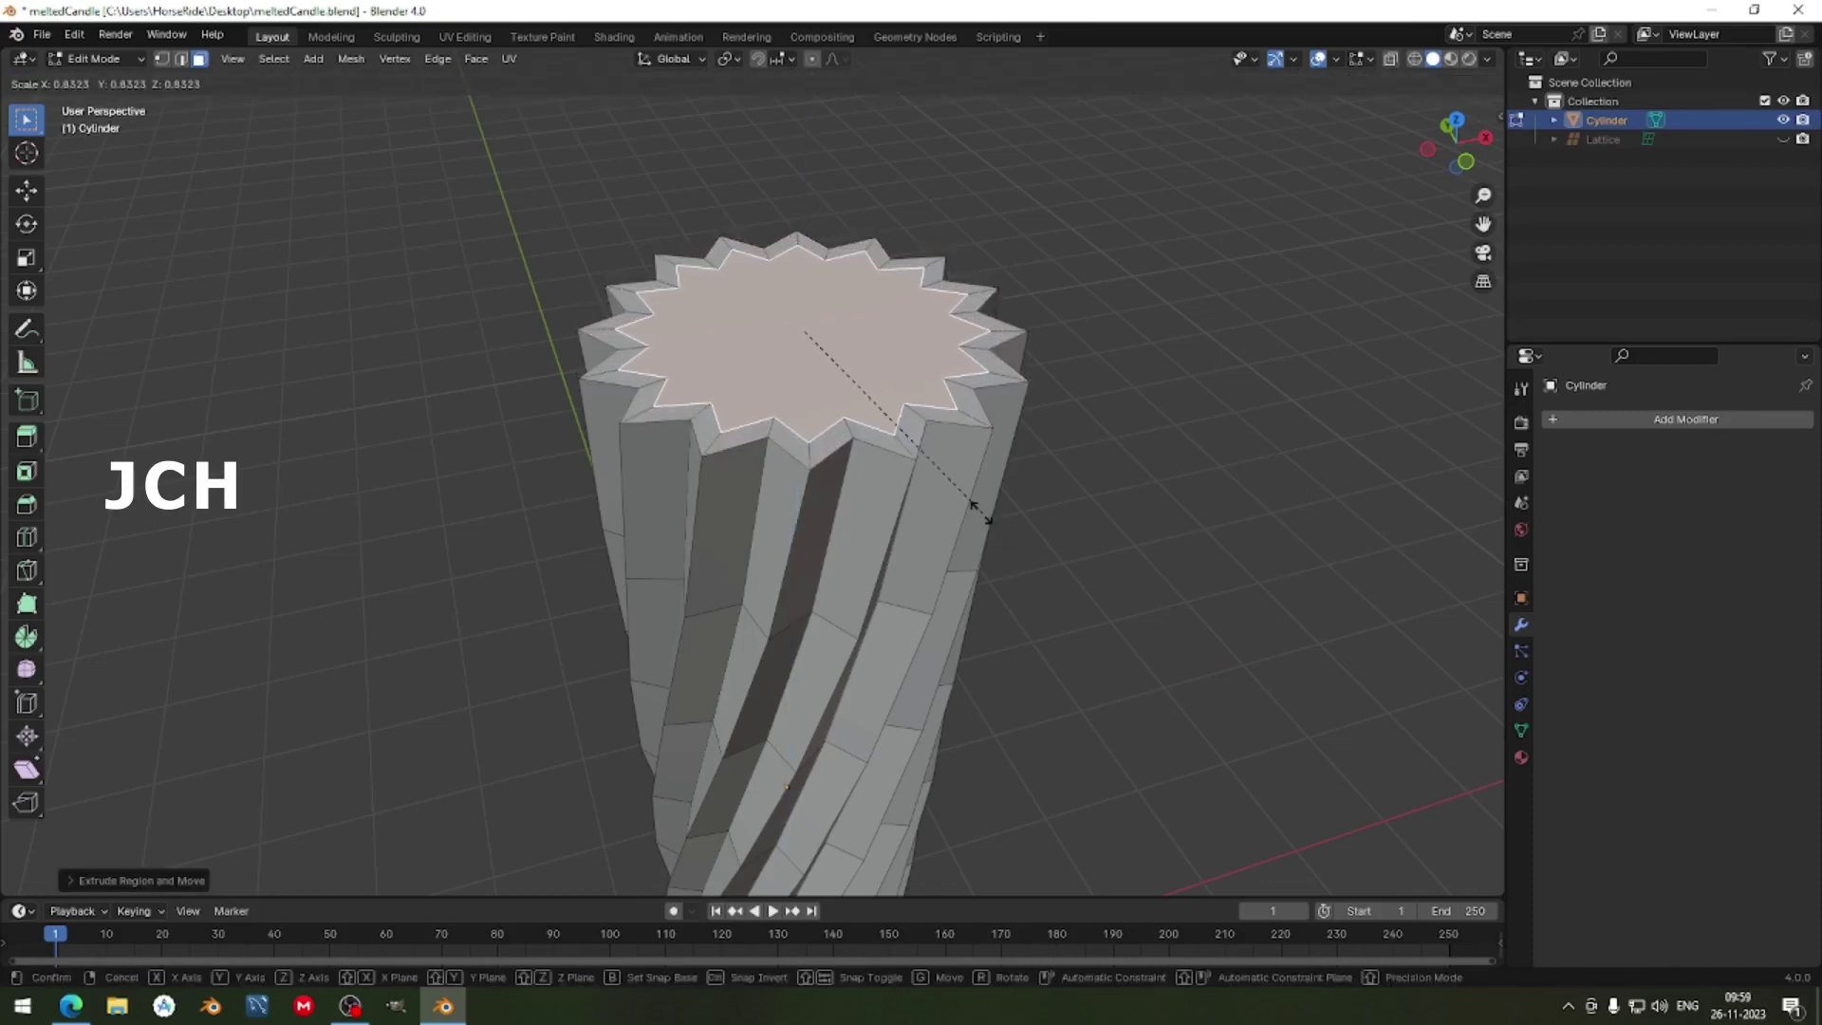
{"action": "left_click", "coordinate": [968, 500]}
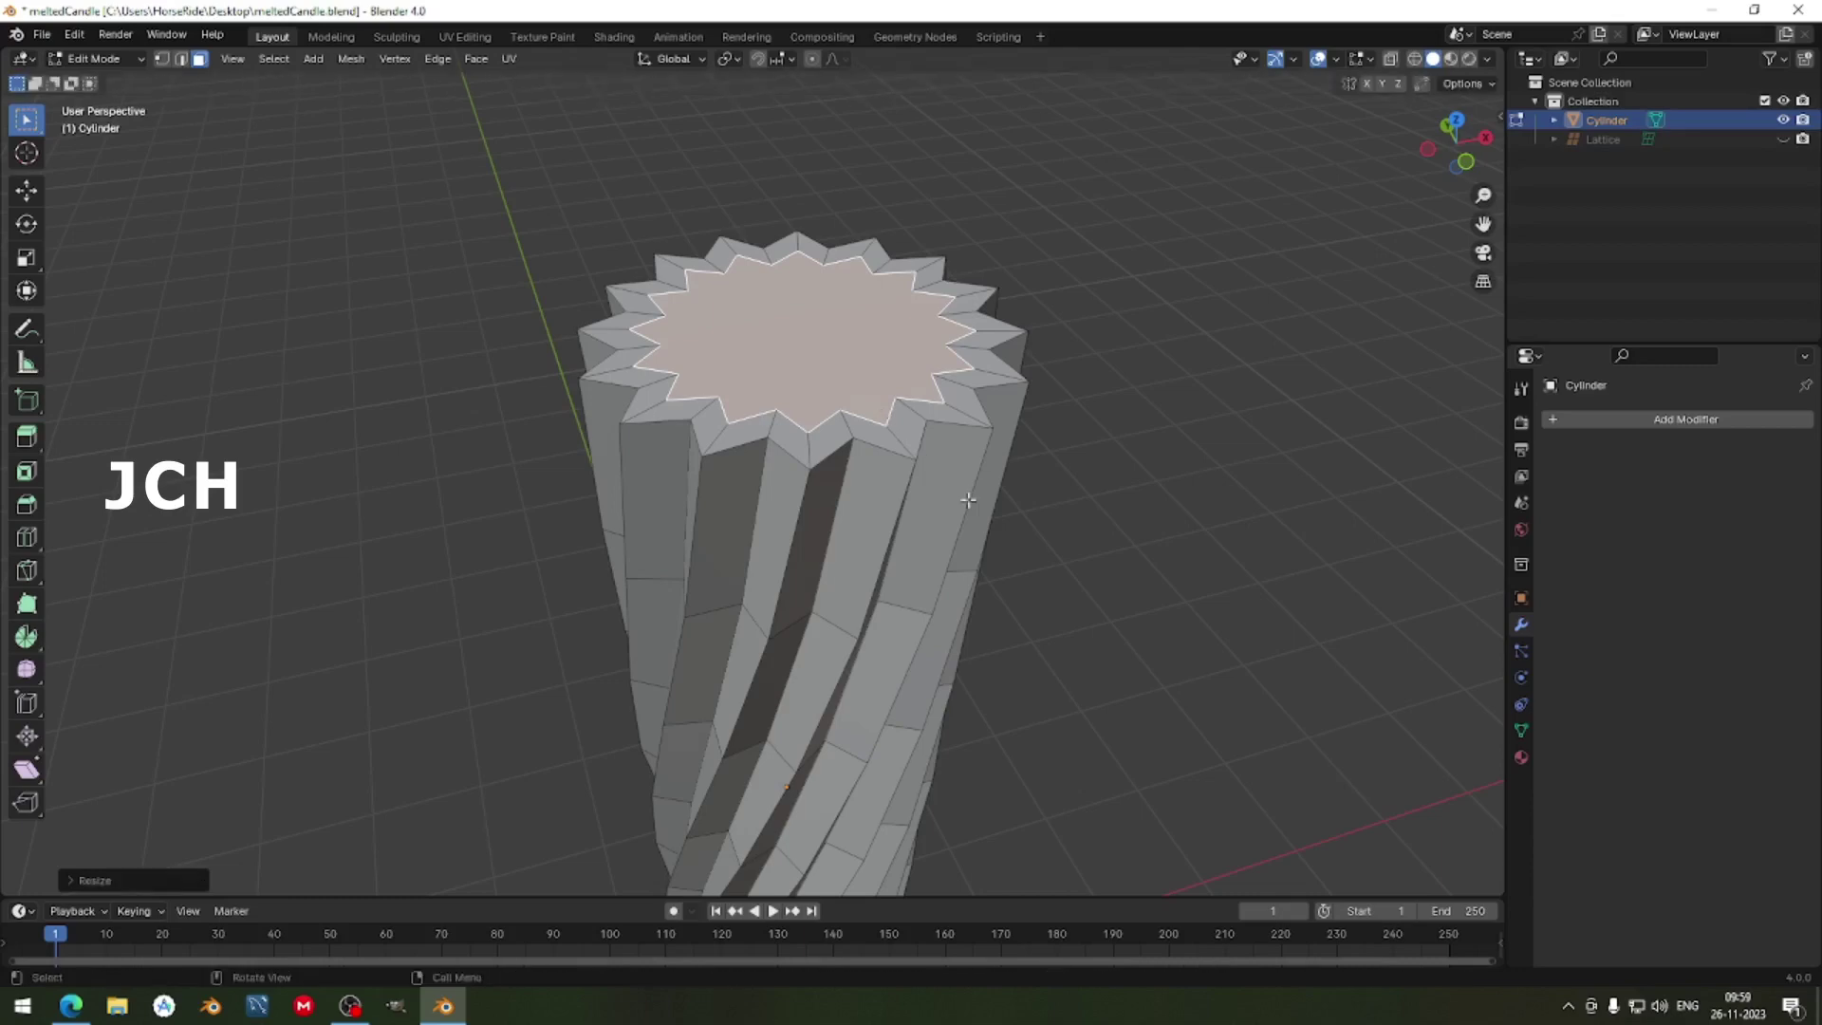
Extrude the inner top face slightly downward and scale it inward to form a sloping recess.
{"action": "key", "text": "e"}
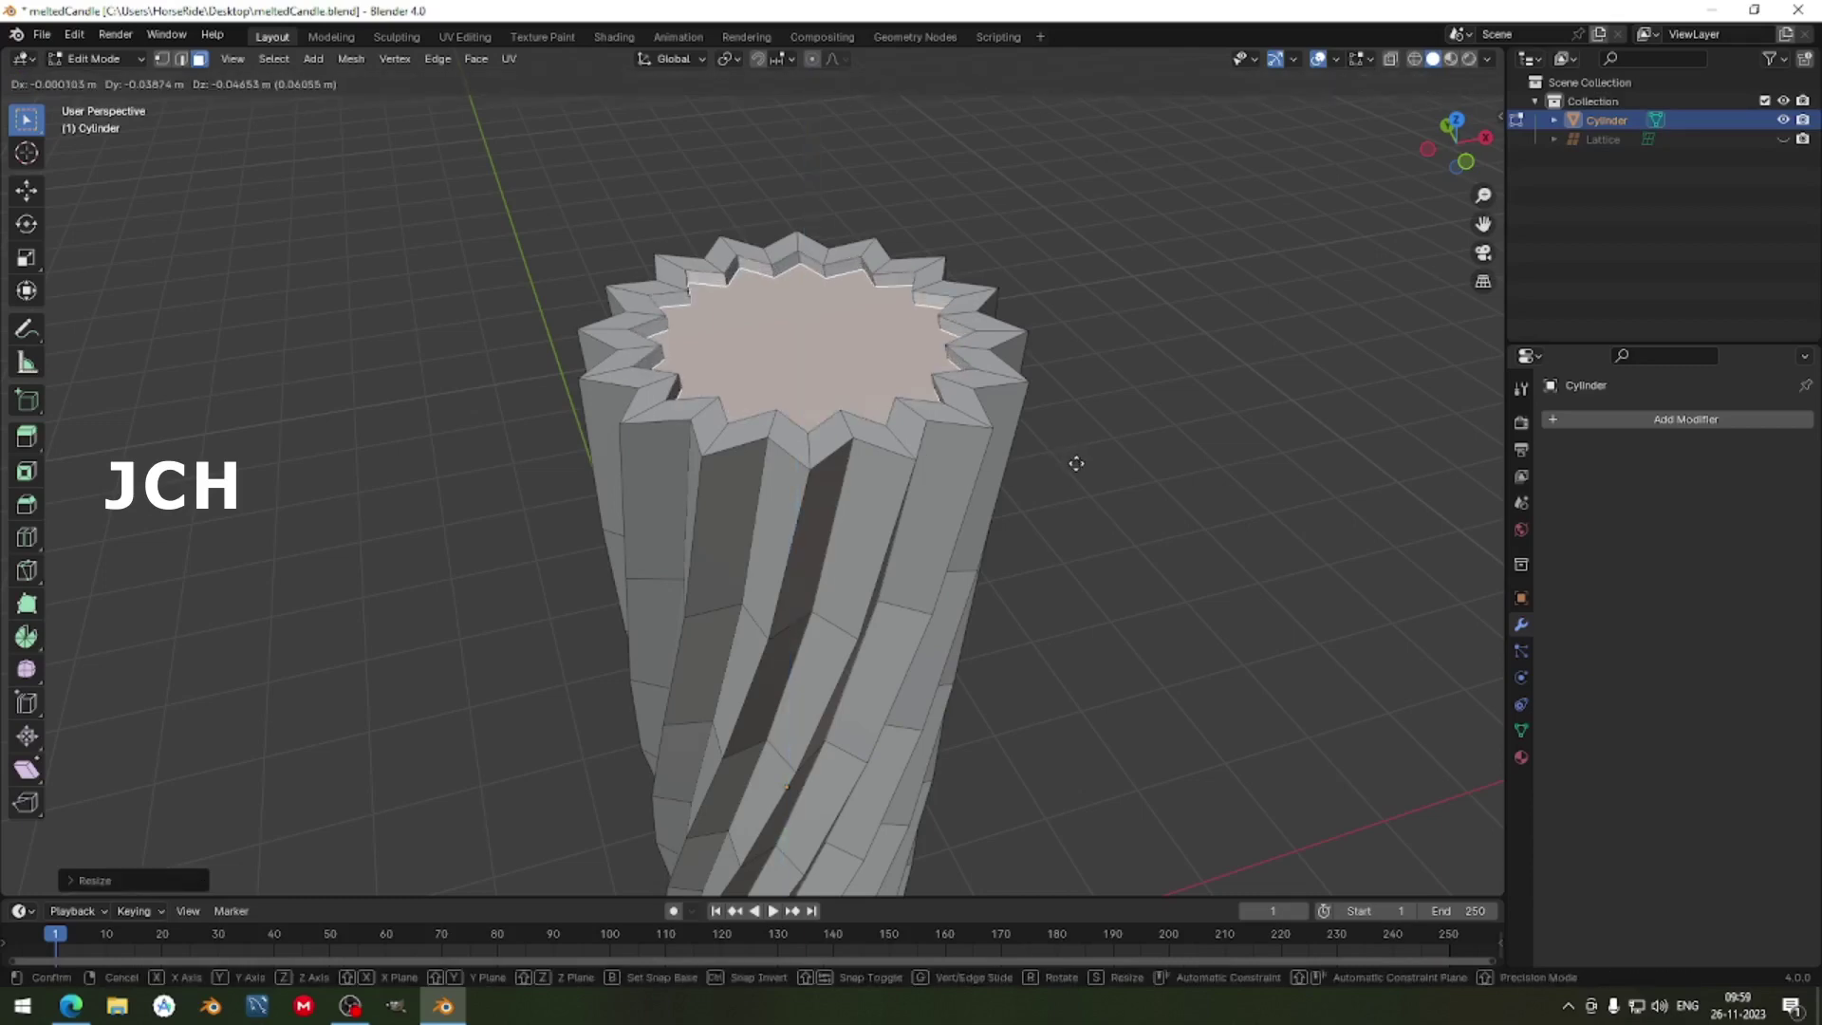
{"action": "left_click", "coordinate": [1081, 475]}
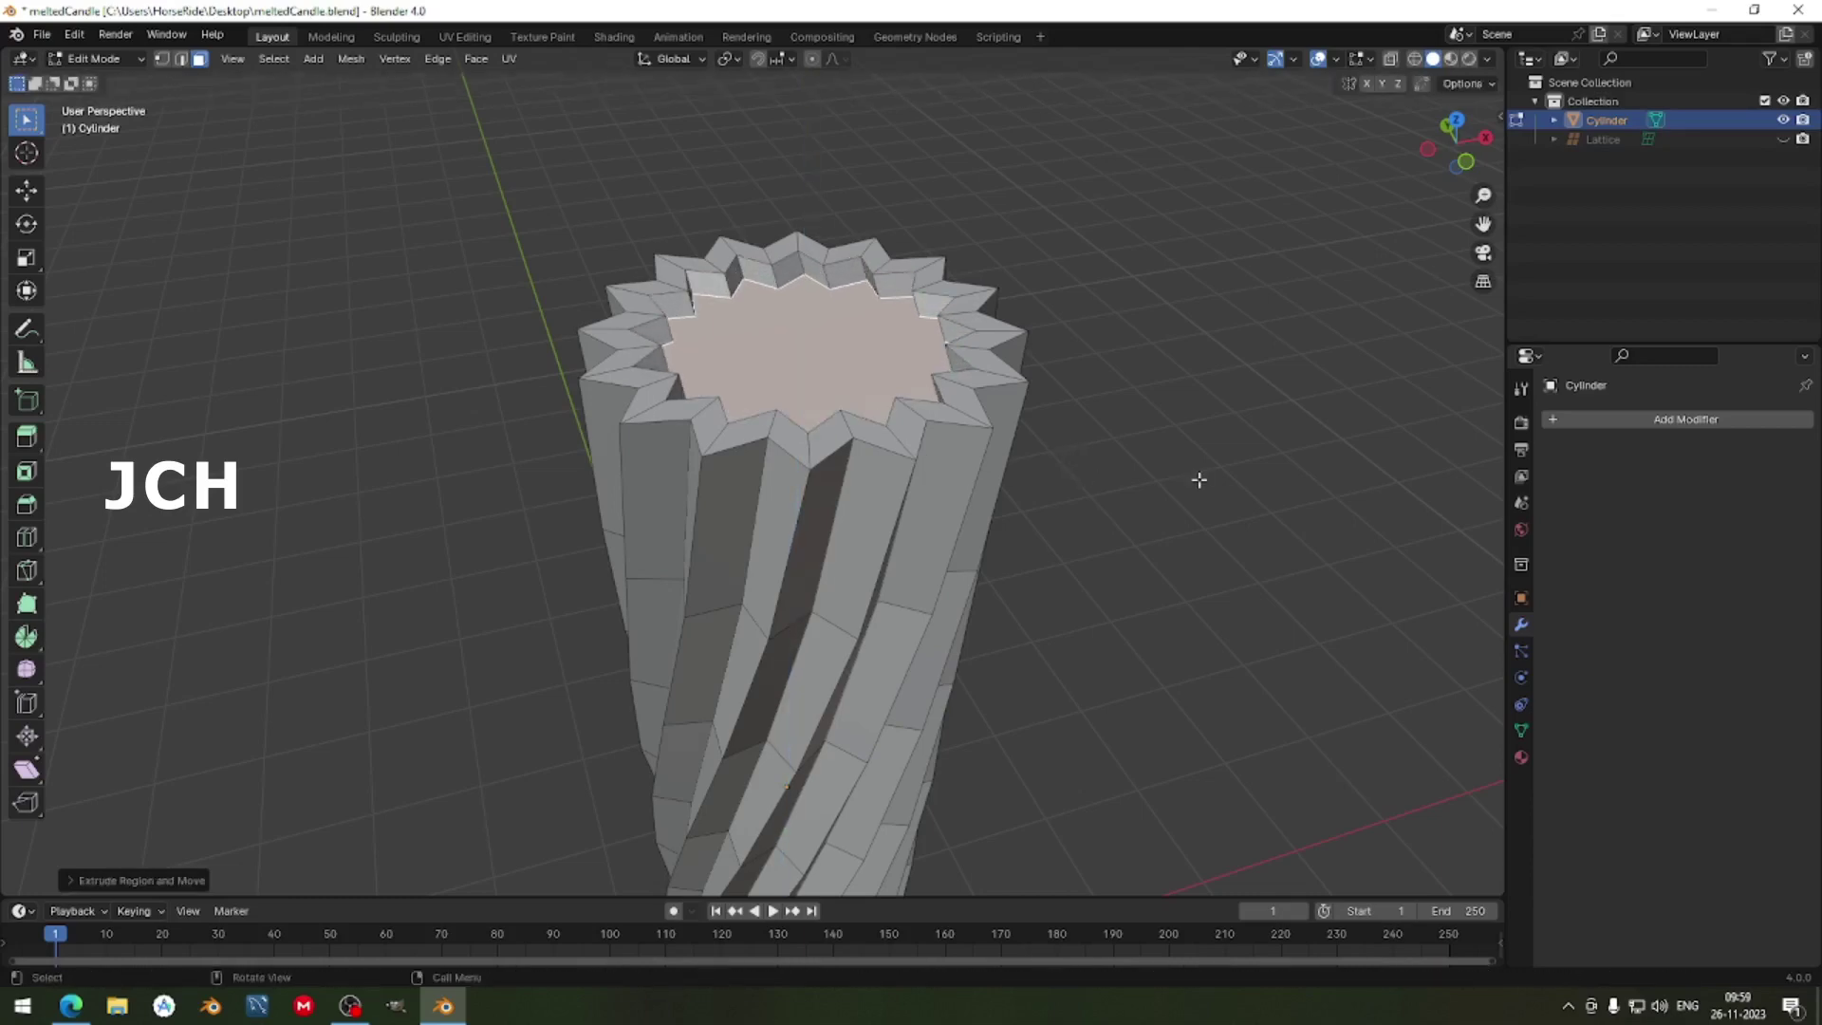
{"action": "key", "text": "s"}
{"action": "left_click", "coordinate": [1126, 463]}
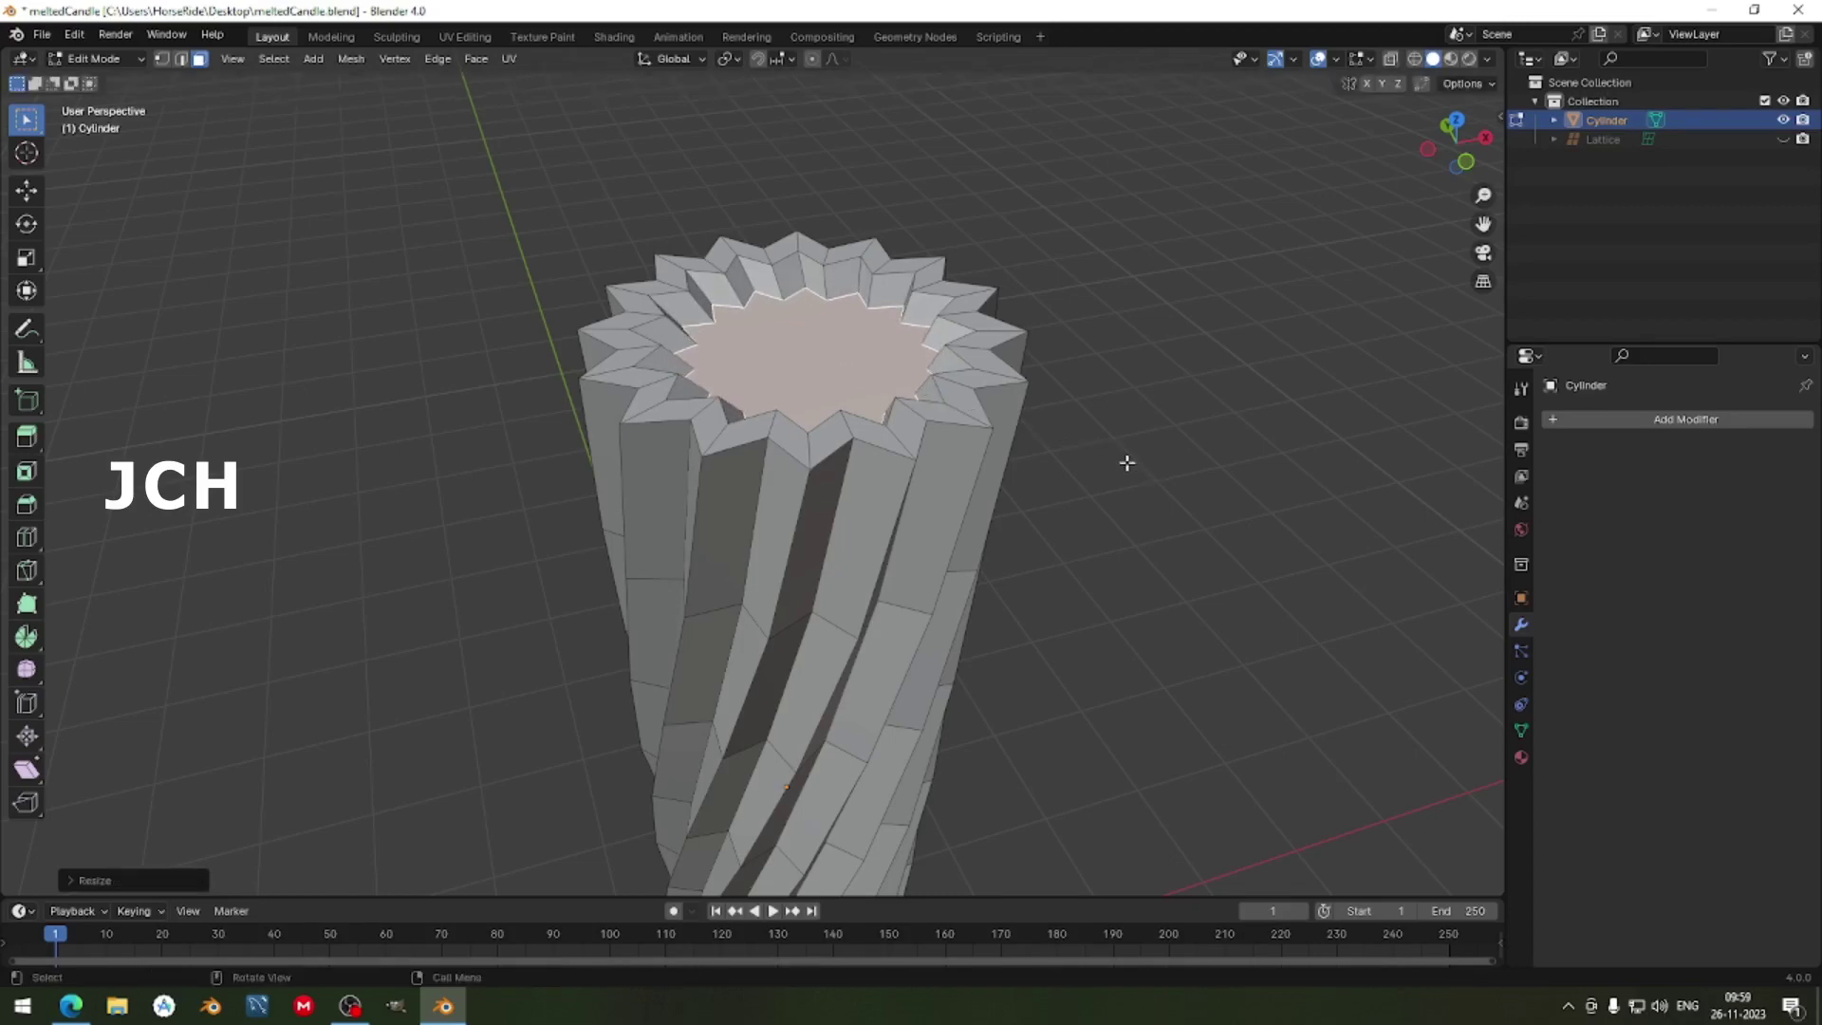
Extrude the recessed top face twice more, scaling it inward each time to form concentric rings around a small centre face.
{"action": "key", "text": "e"}
{"action": "left_click", "coordinate": [1126, 463]}
{"action": "key", "text": "s"}
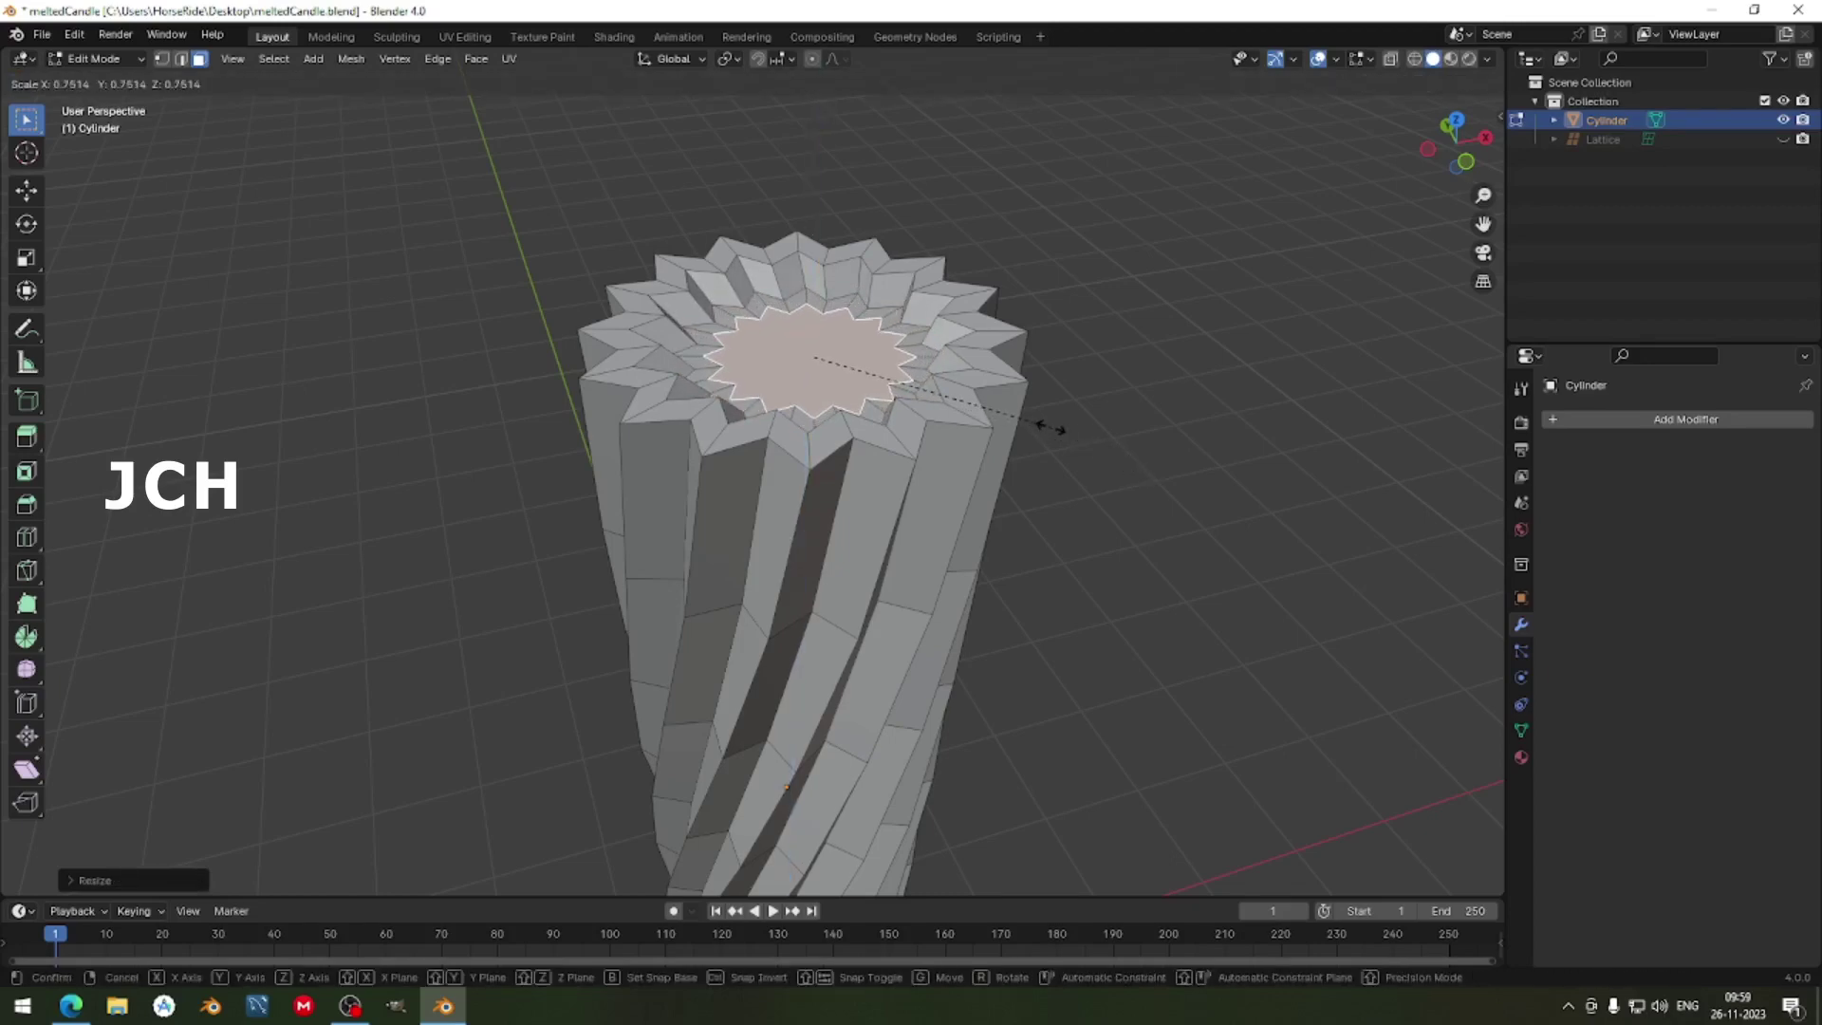
{"action": "right_click", "coordinate": [1011, 418]}
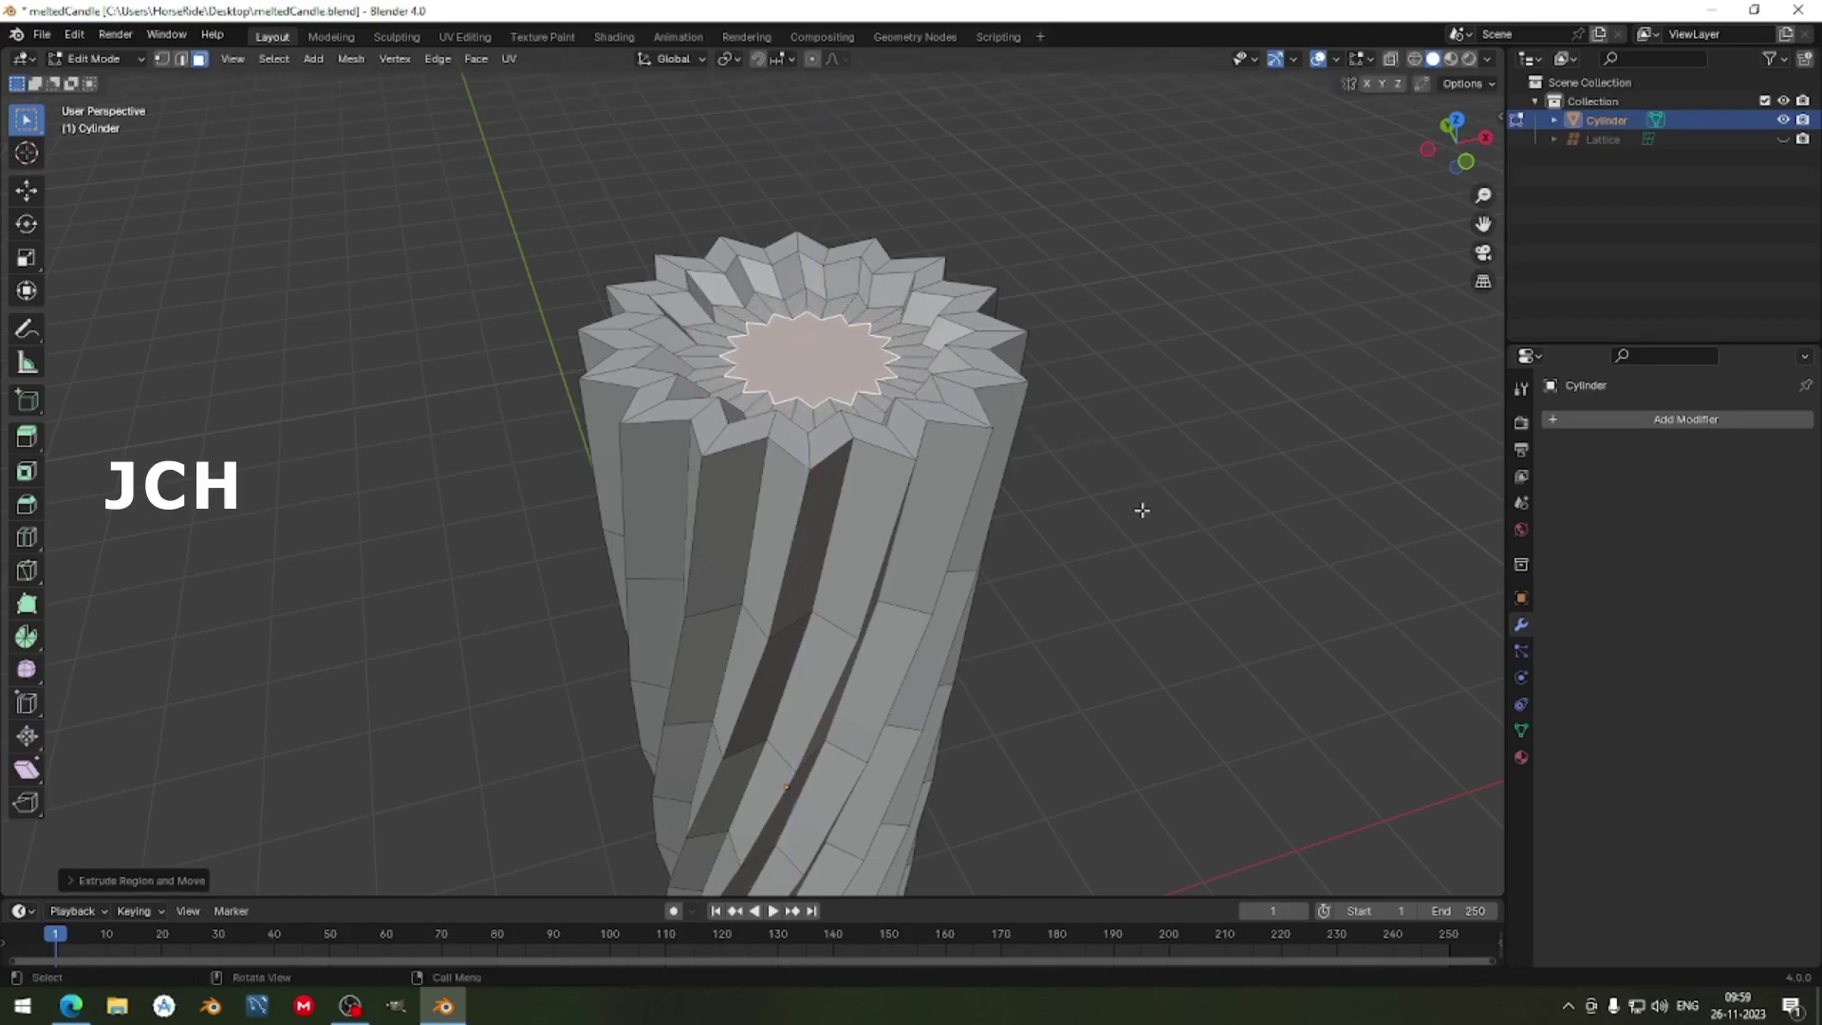
{"action": "key", "text": "e"}
{"action": "left_click", "coordinate": [1139, 509]}
{"action": "key", "text": "s"}
{"action": "left_click", "coordinate": [982, 446]}
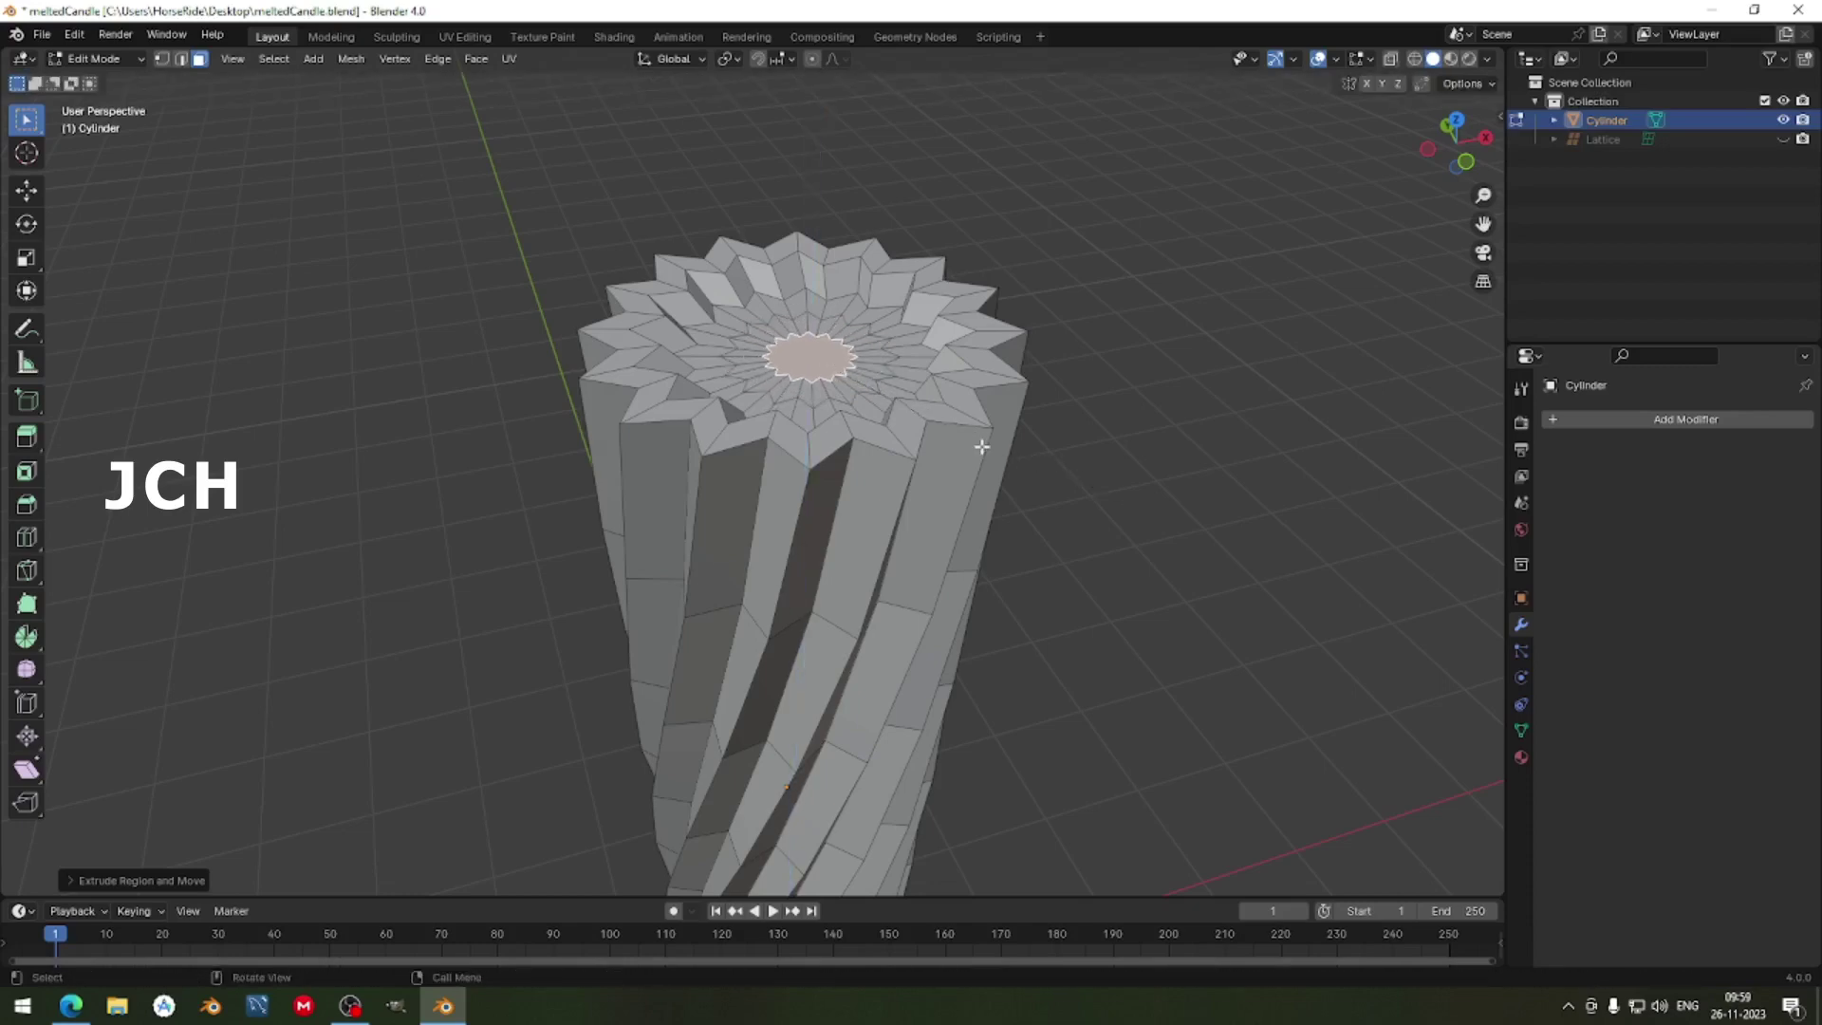
Extrude the small centre face and raise it along Z by about 0.04 m.
{"action": "key", "text": "e"}
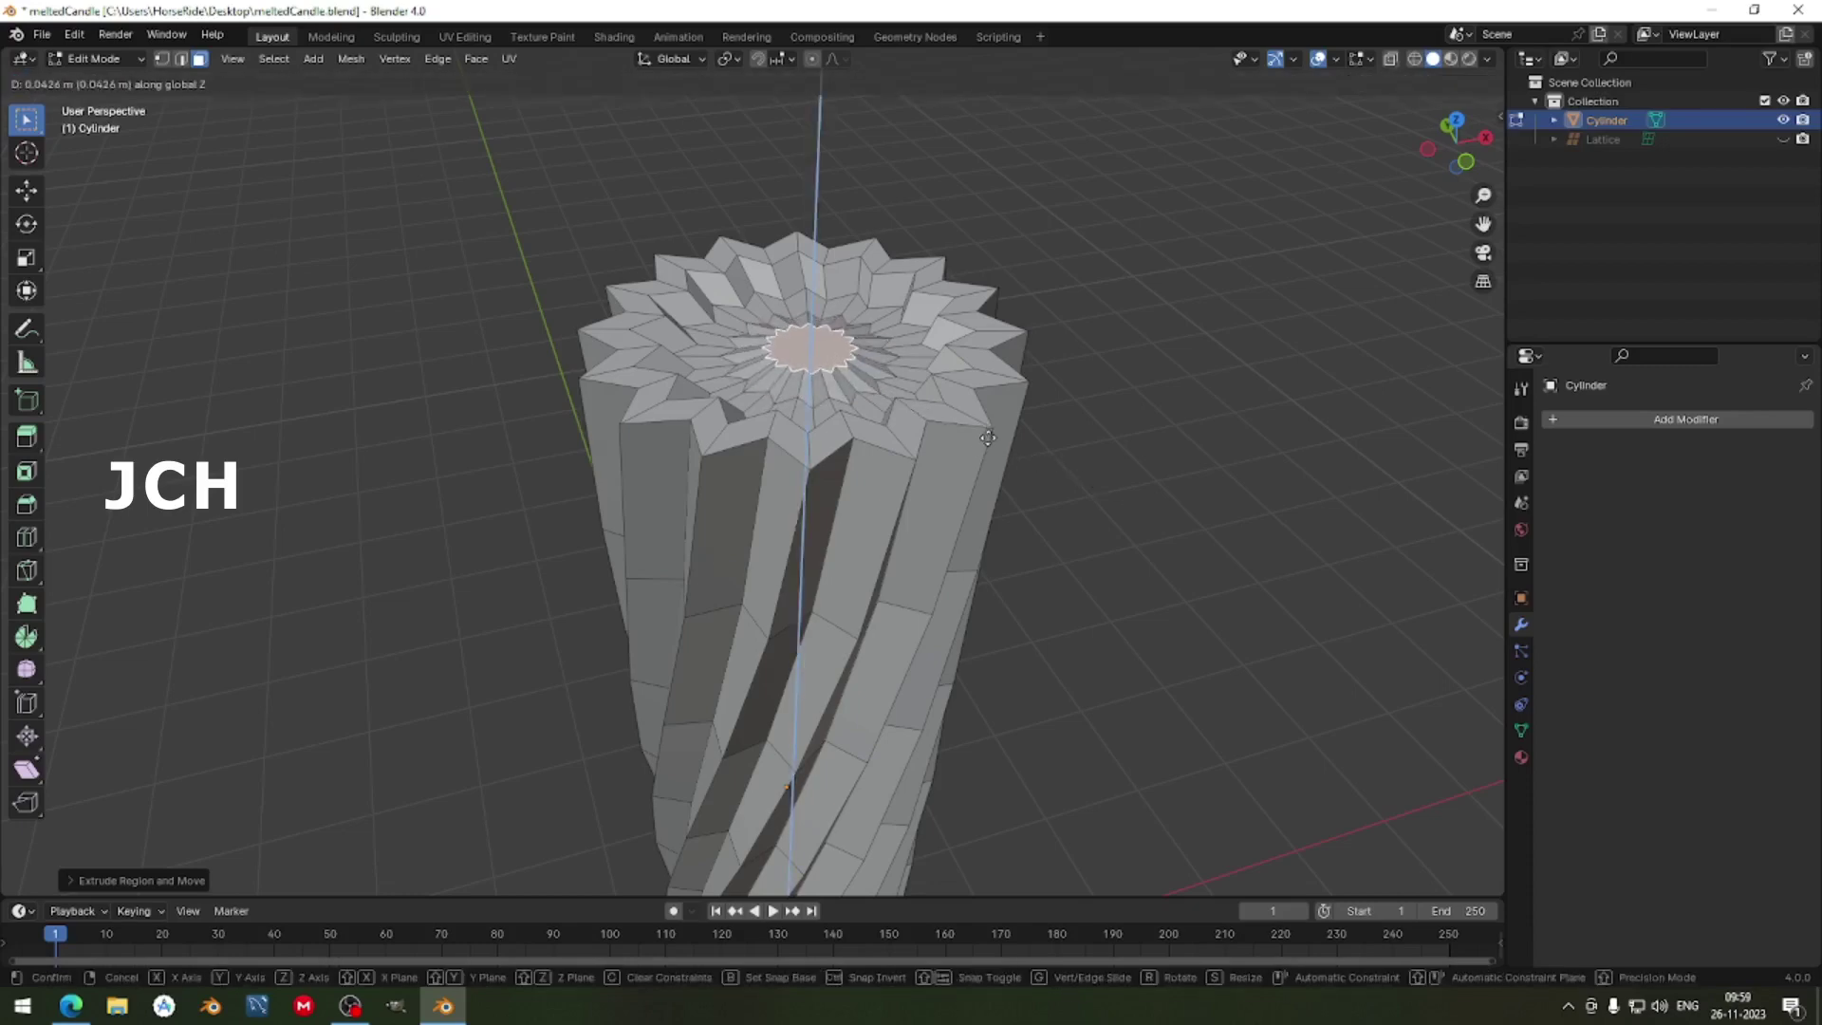
{"action": "left_click", "coordinate": [987, 438]}
{"action": "scroll", "coordinate": [882, 432], "scroll_direction": "up", "scroll_amount": 5}
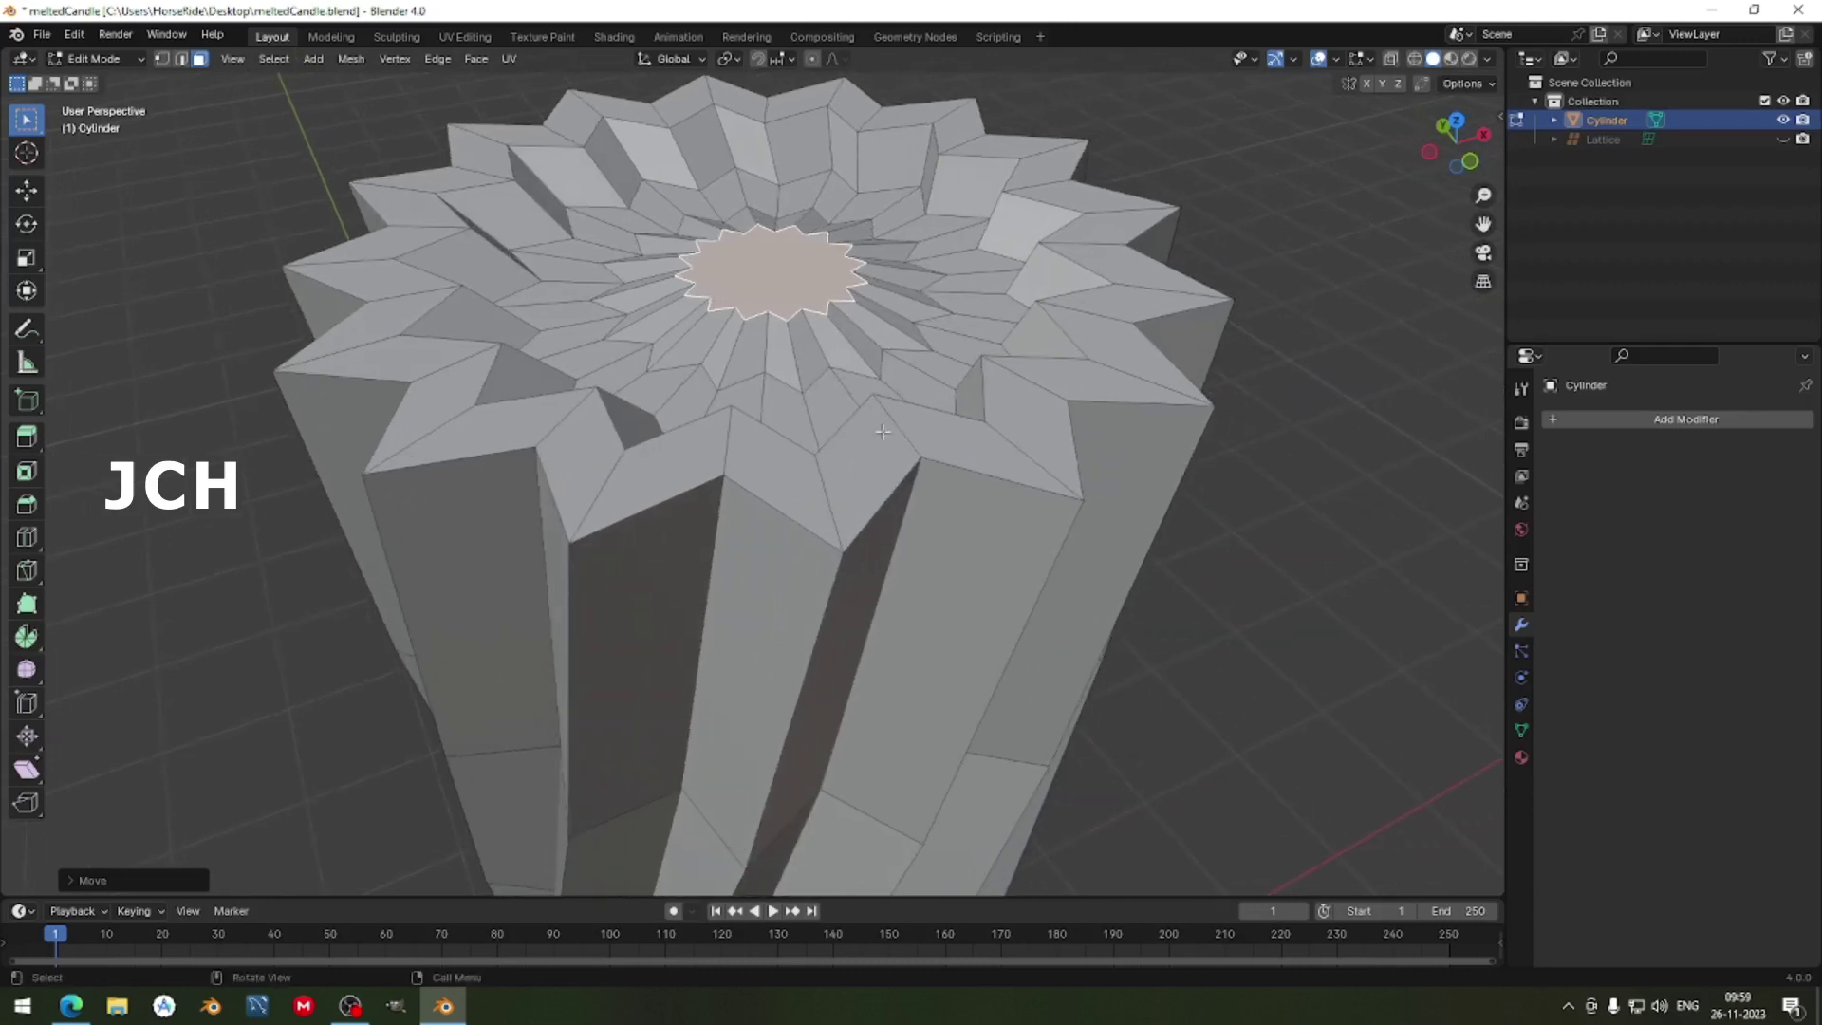
Raise five scattered faces of the star-shaped rim about 0.35 m along Z using smooth proportional editing with a radius of about 0.42 m.
{"action": "scroll", "coordinate": [882, 432], "scroll_direction": "down", "scroll_amount": 2}
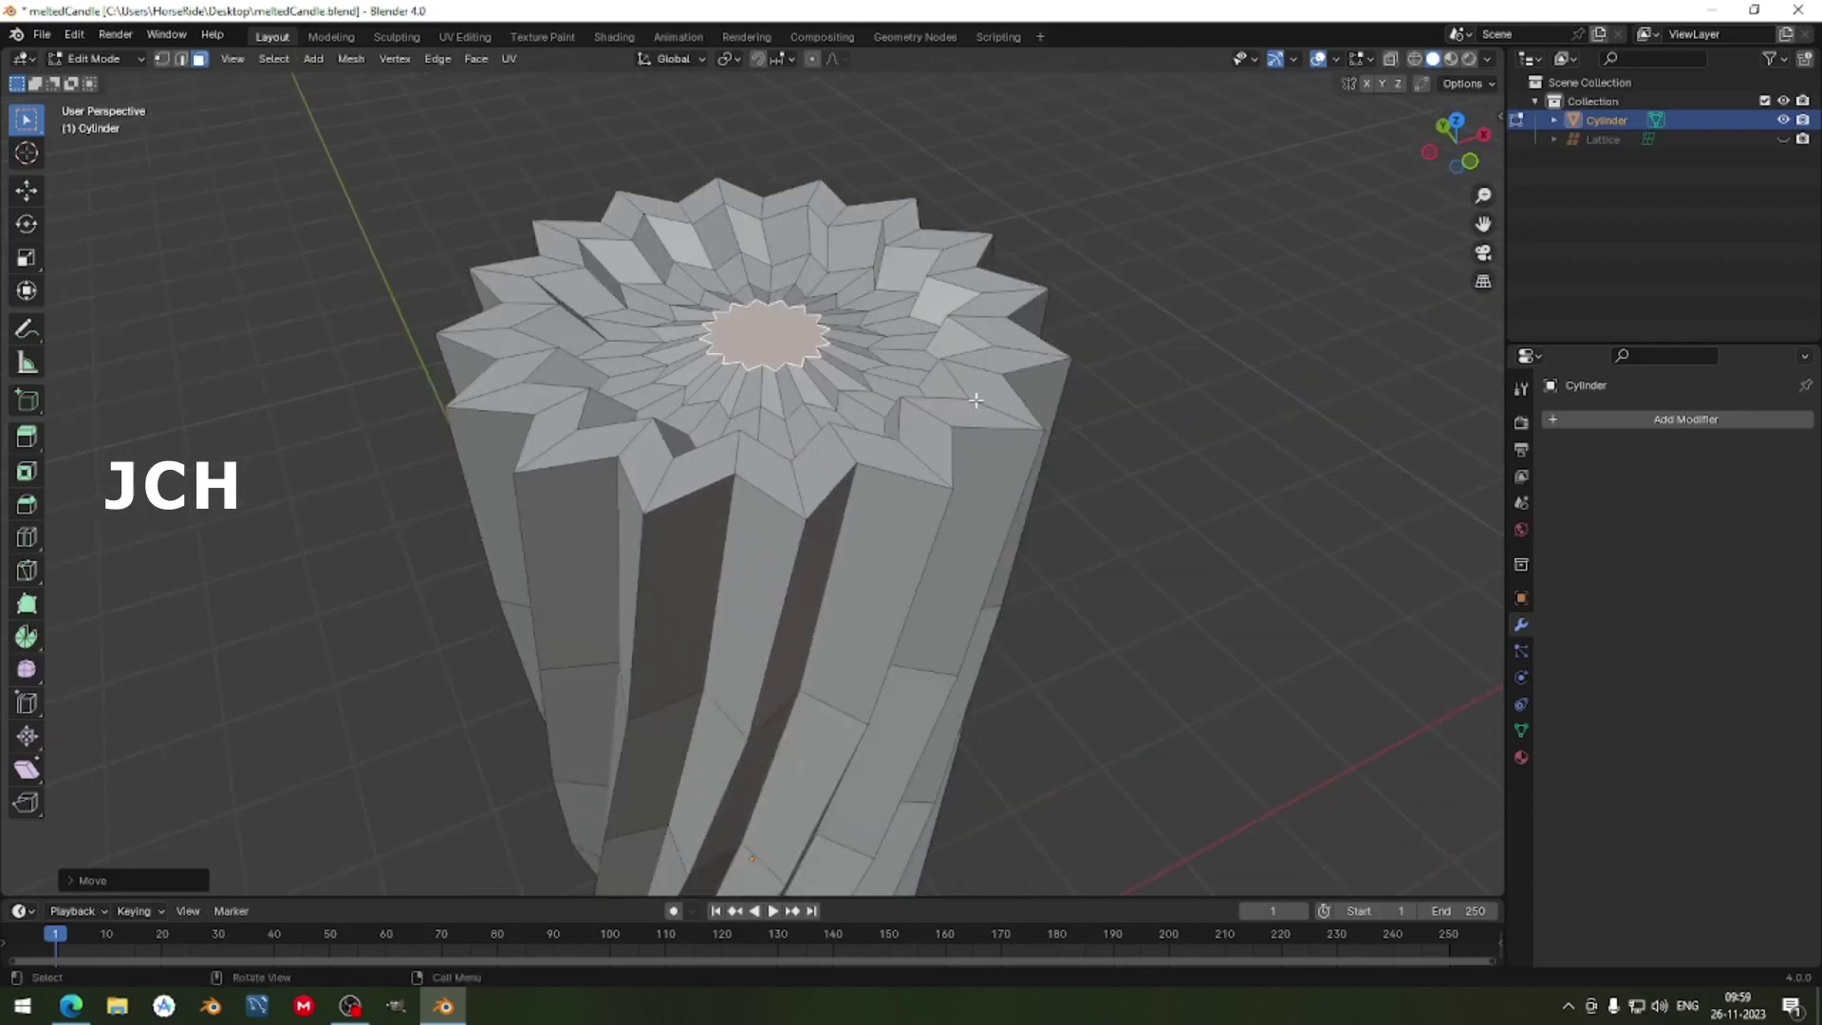
{"action": "left_click", "coordinate": [1008, 315]}
{"action": "left_click", "coordinate": [999, 339], "text": "shift"}
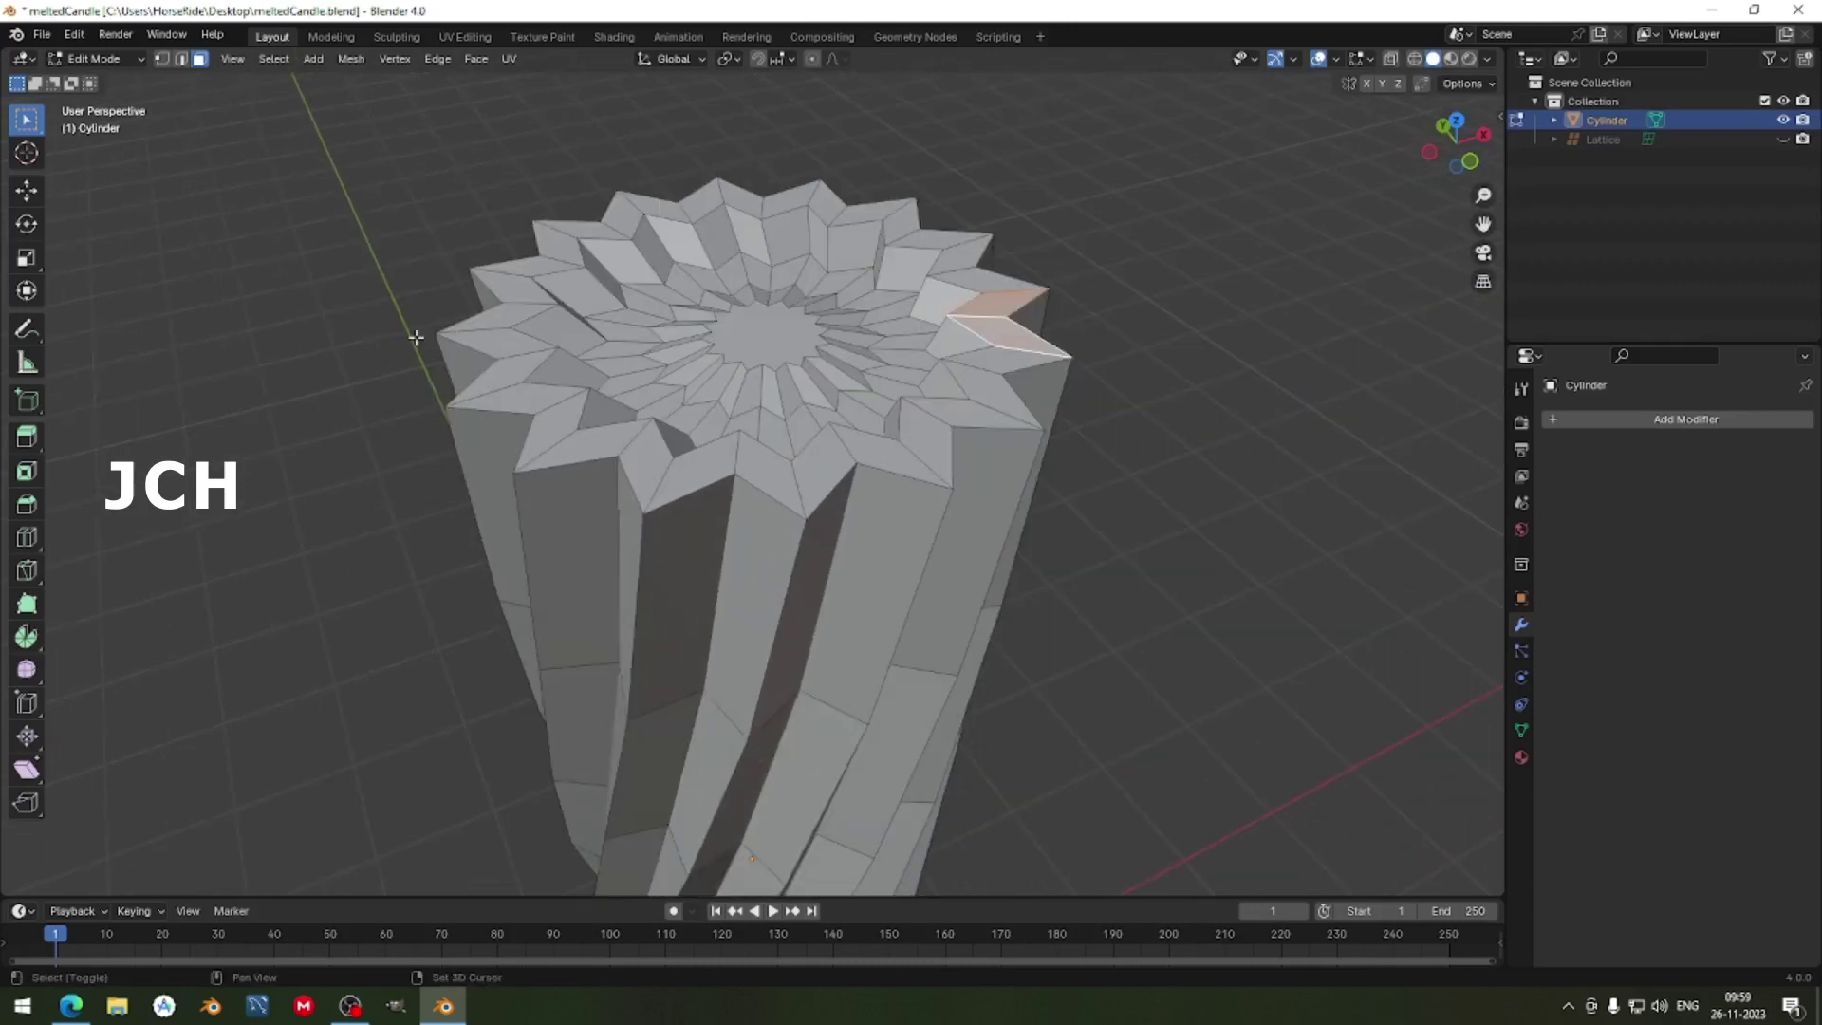
{"action": "left_click", "coordinate": [547, 402], "text": "shift"}
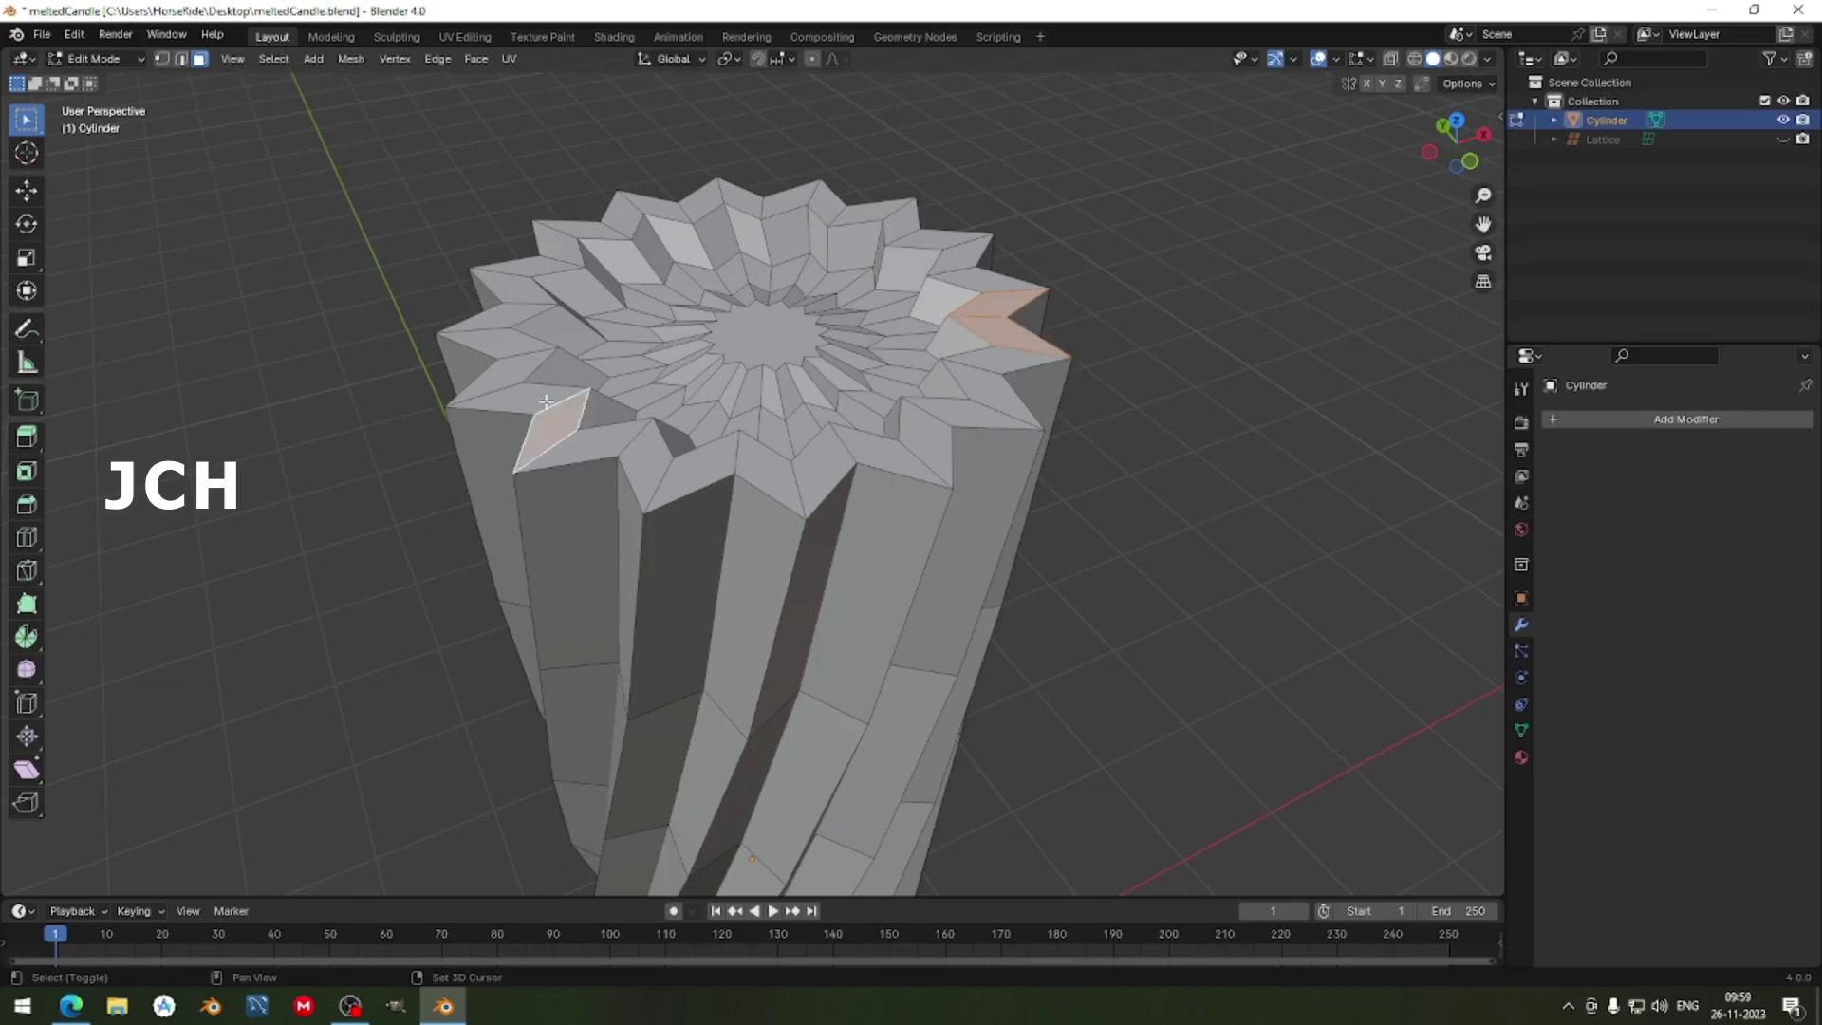
{"action": "left_click", "coordinate": [619, 218], "text": "shift"}
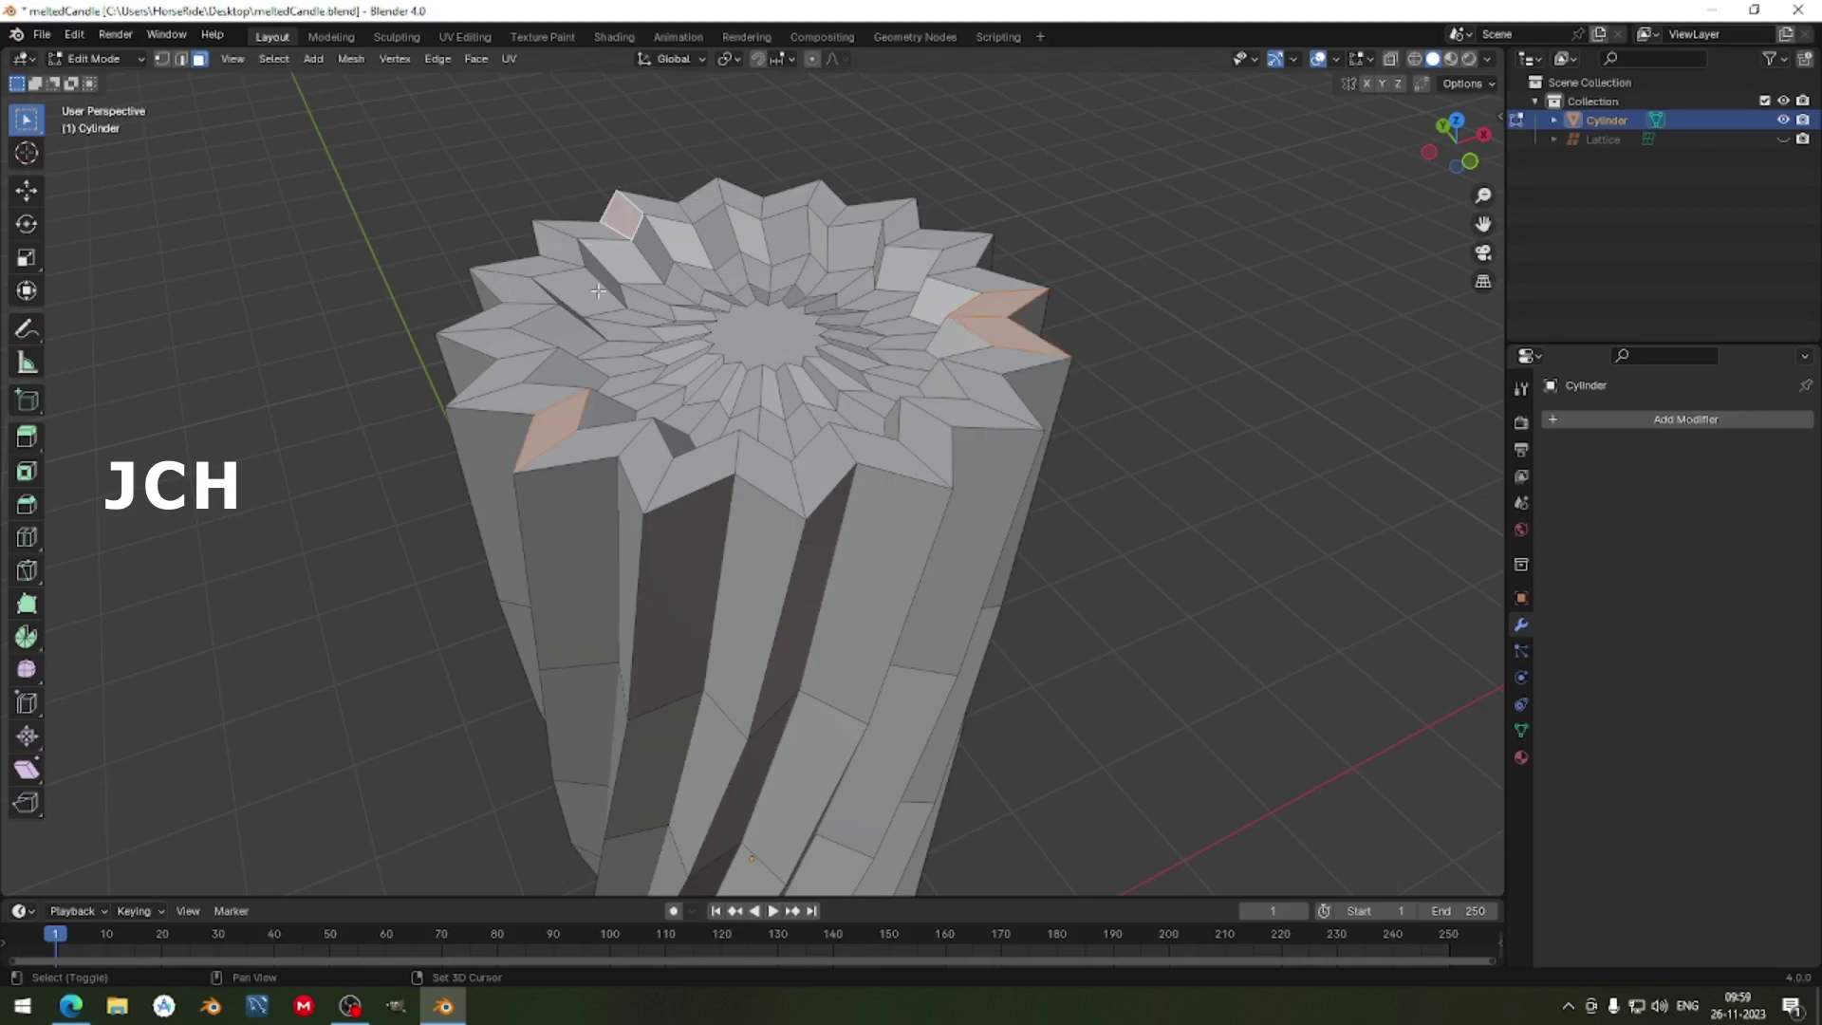
{"action": "left_click", "coordinate": [501, 319], "text": "shift"}
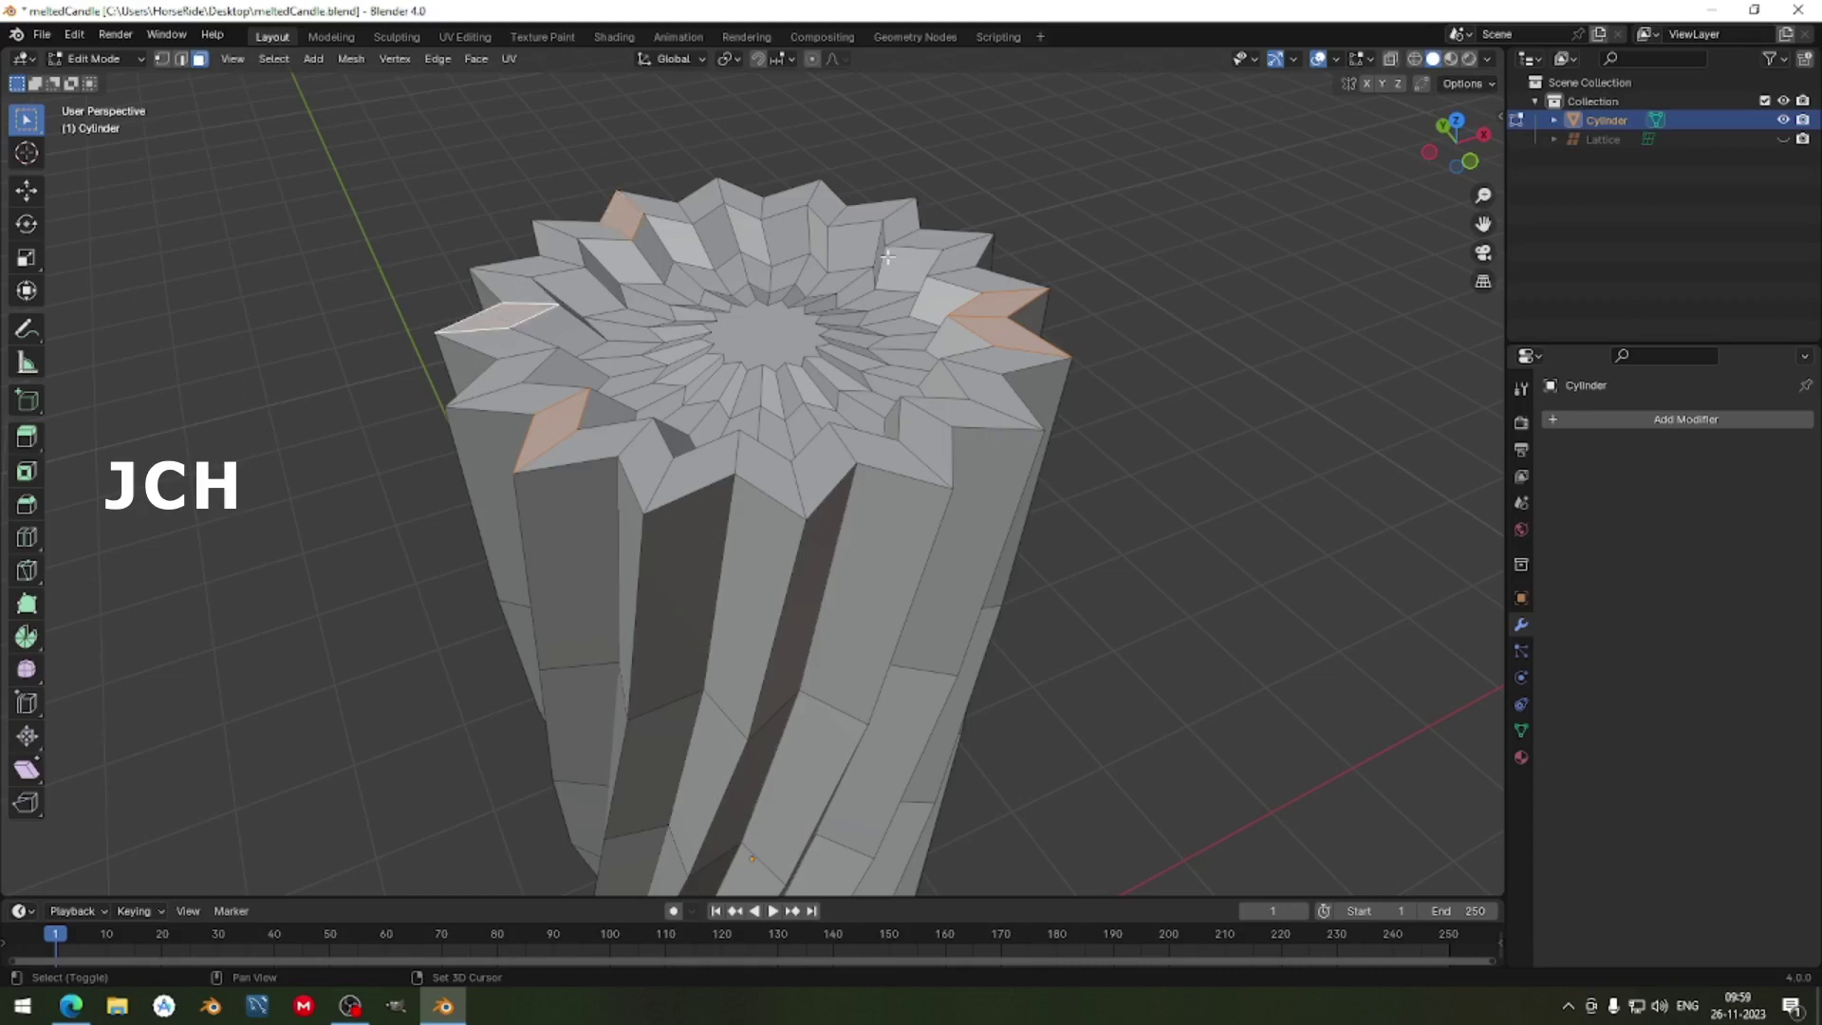
{"action": "scroll", "coordinate": [882, 313], "scroll_direction": "down", "scroll_amount": 2}
{"action": "key", "text": "o"}
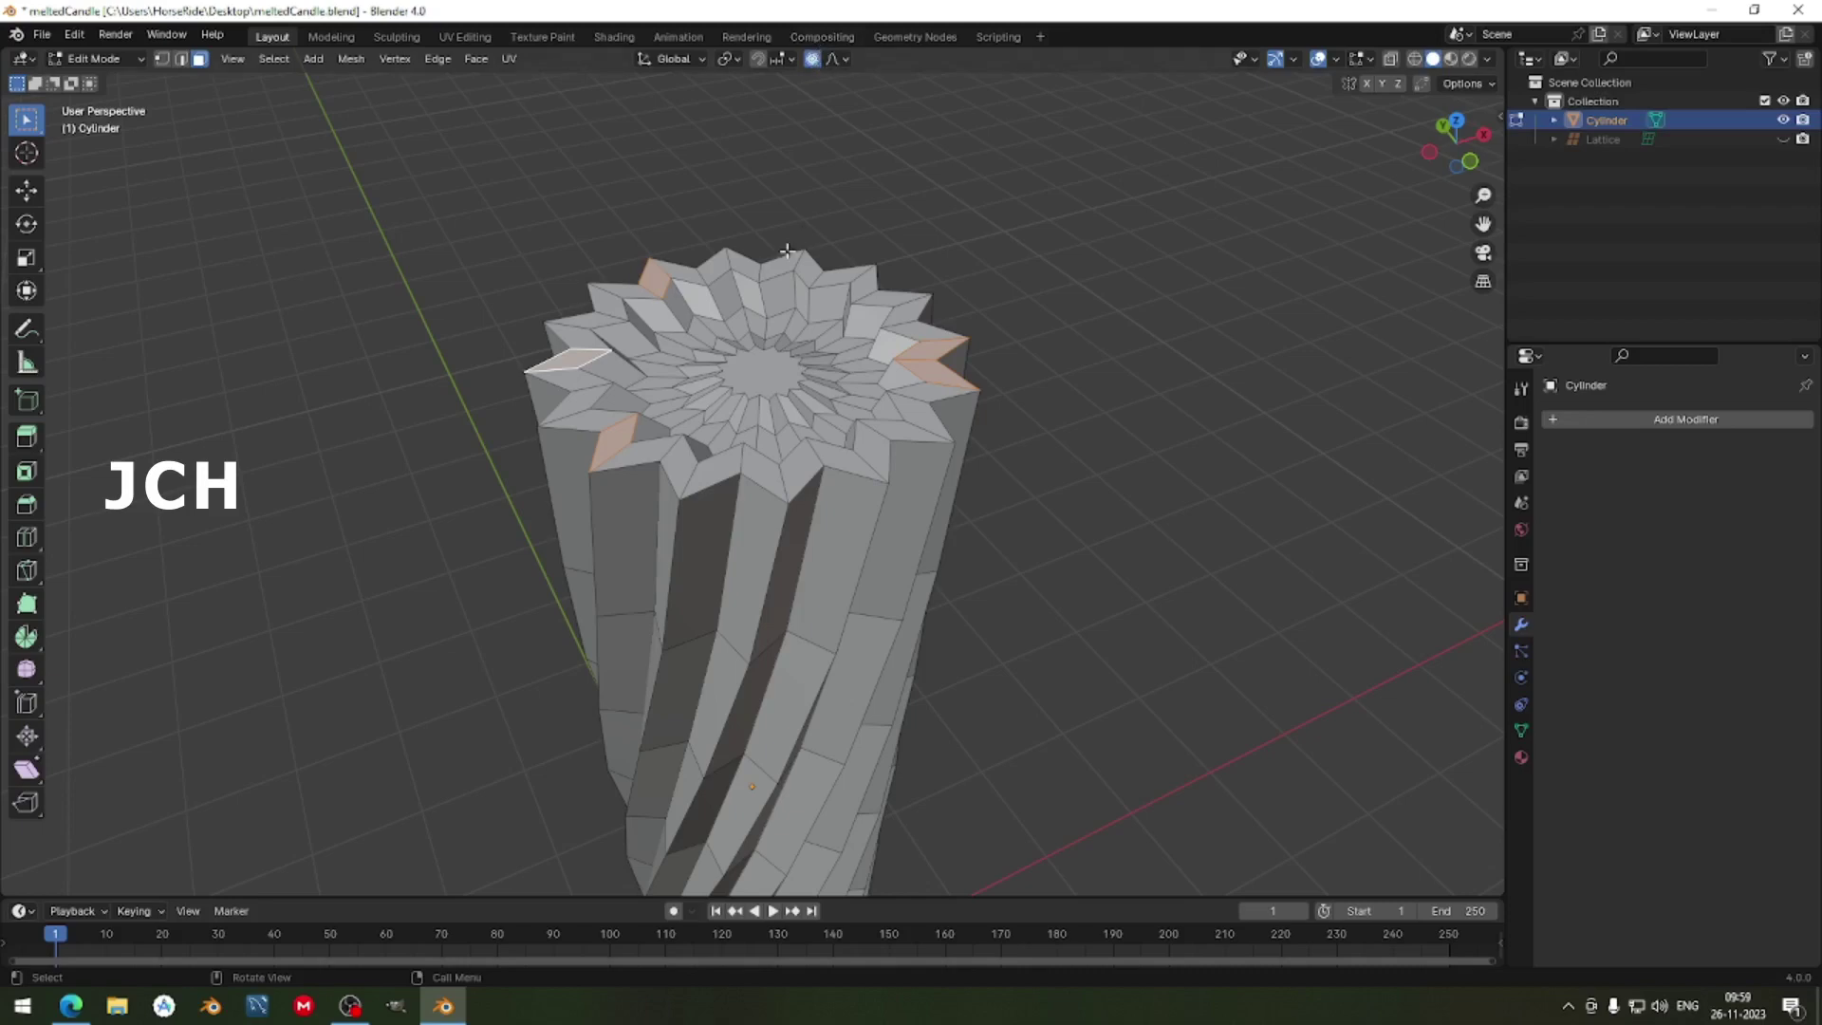
{"action": "key", "text": "g"}
{"action": "key", "text": "z"}
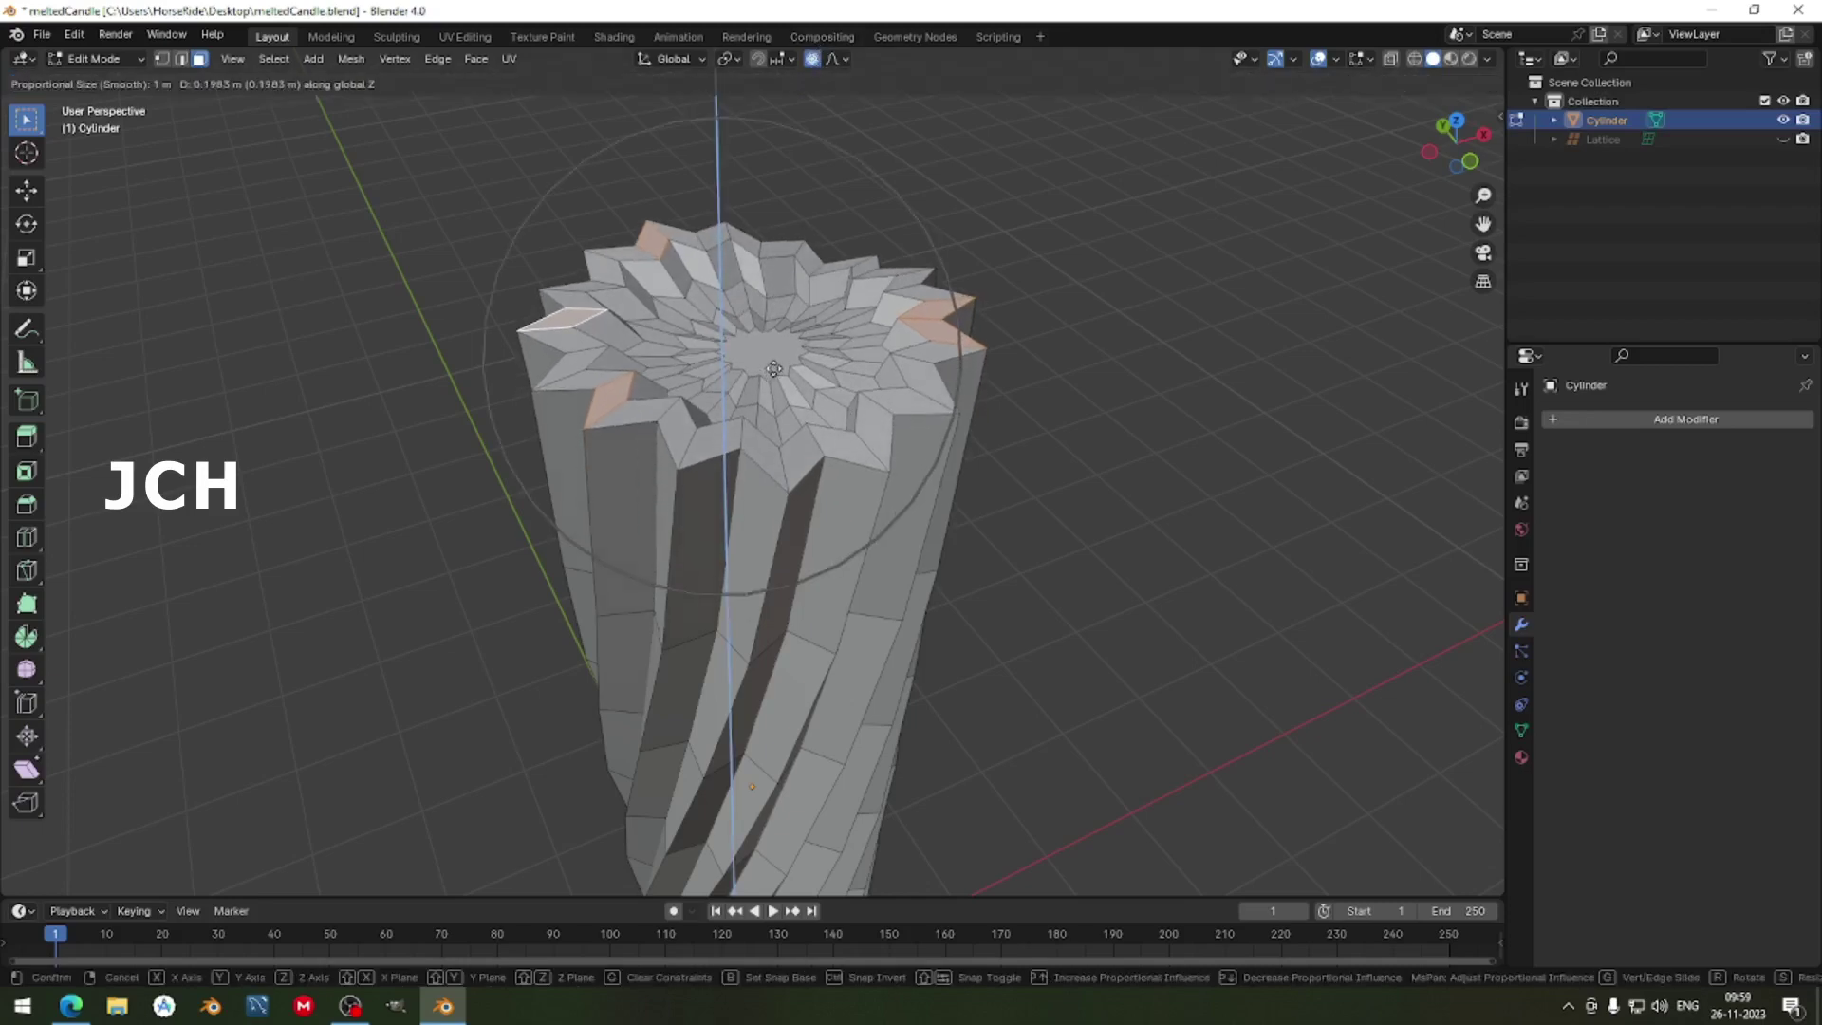
{"action": "scroll", "coordinate": [773, 368], "scroll_direction": "up", "scroll_amount": 2}
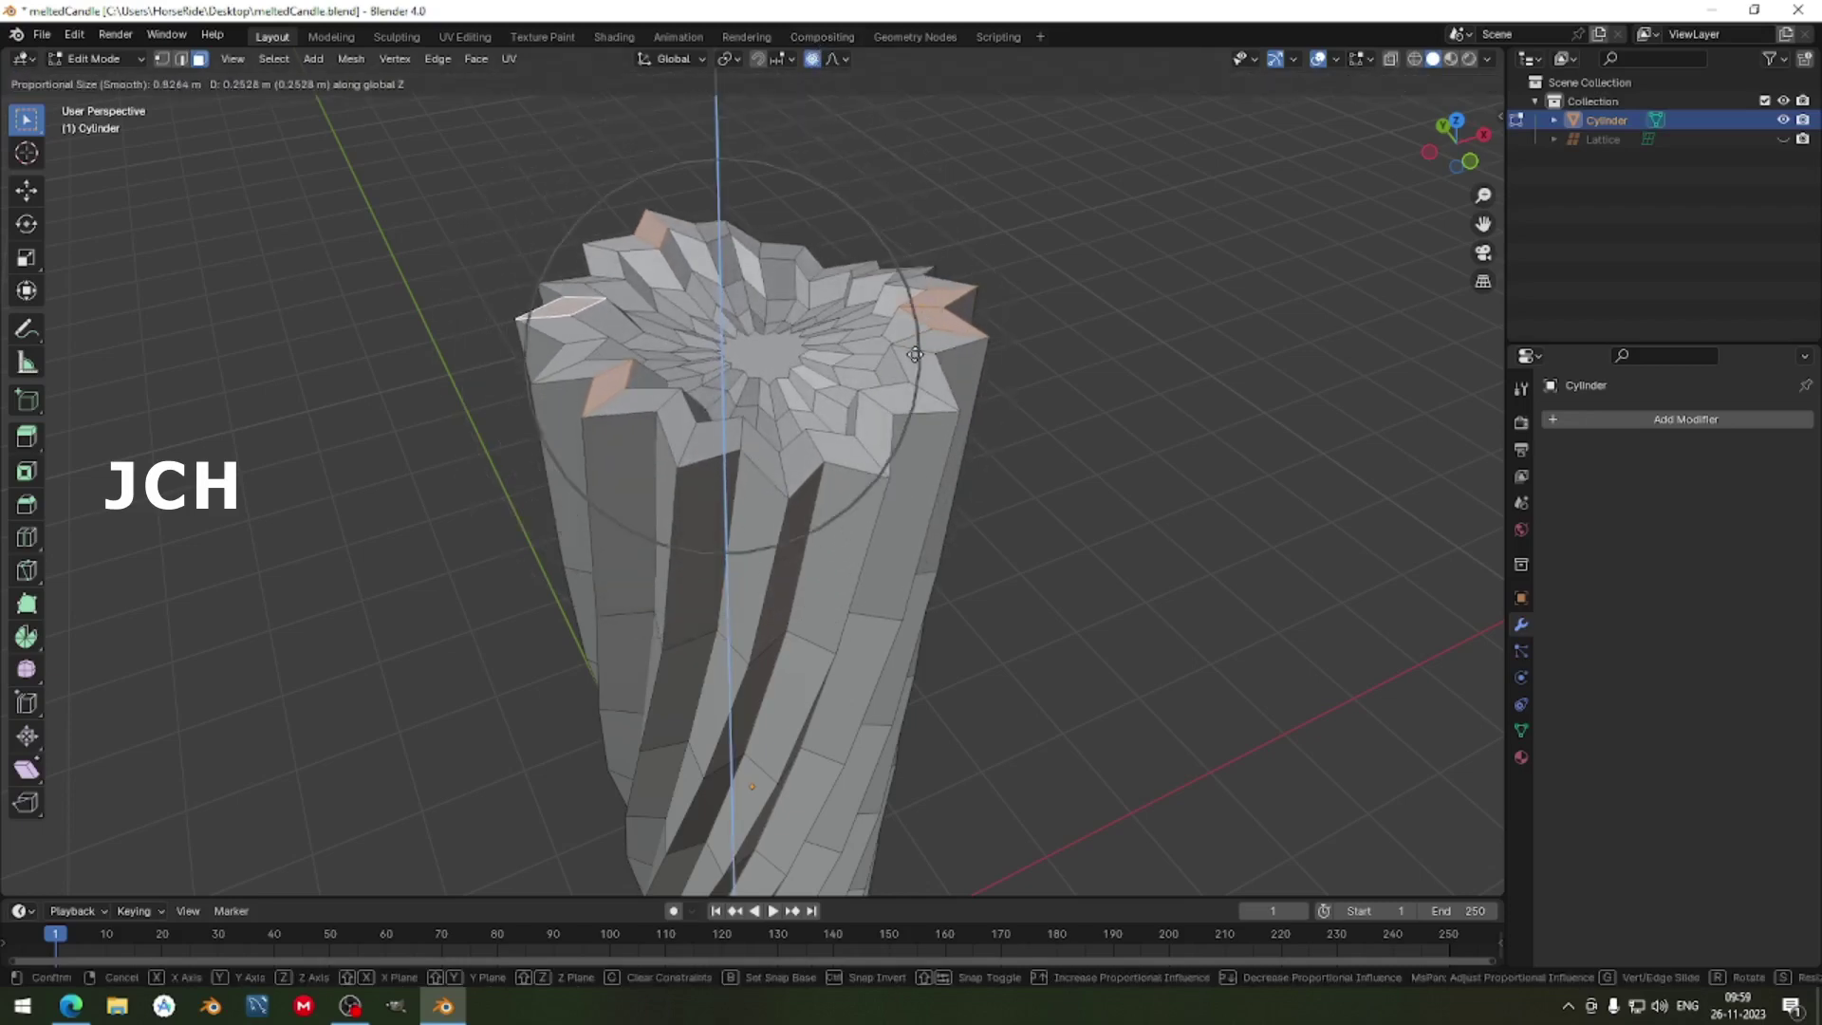
{"action": "scroll", "coordinate": [915, 354], "scroll_direction": "up", "scroll_amount": 3}
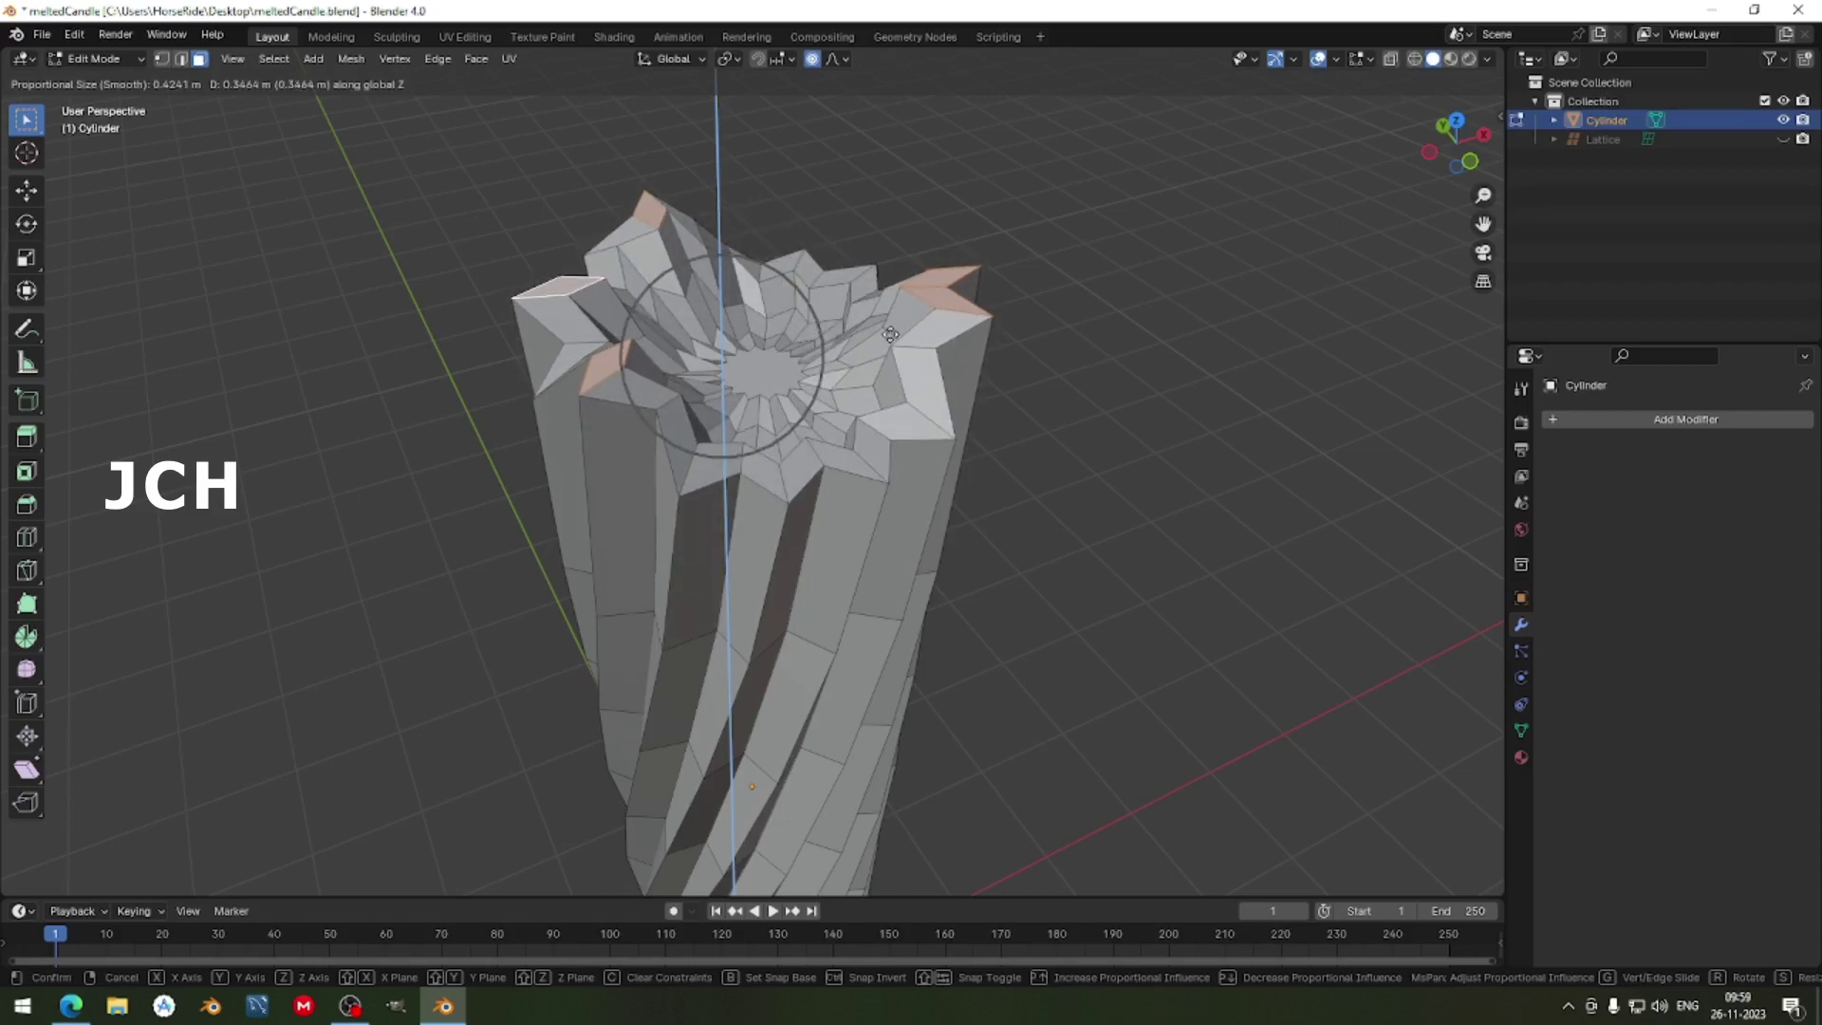
{"action": "left_click", "coordinate": [890, 334]}
Turn off proportional editing and flatten the face loop just inside the rim by scaling it to 0 along Z.
{"action": "middle_click_drag", "start_coordinate": [890, 334], "coordinate": [633, 368]}
{"action": "scroll", "coordinate": [645, 379], "scroll_direction": "up", "scroll_amount": 2}
{"action": "middle_click_drag", "start_coordinate": [725, 469], "coordinate": [674, 431]}
{"action": "left_click", "coordinate": [680, 402]}
{"action": "scroll", "coordinate": [752, 350], "scroll_direction": "down", "scroll_amount": 3}
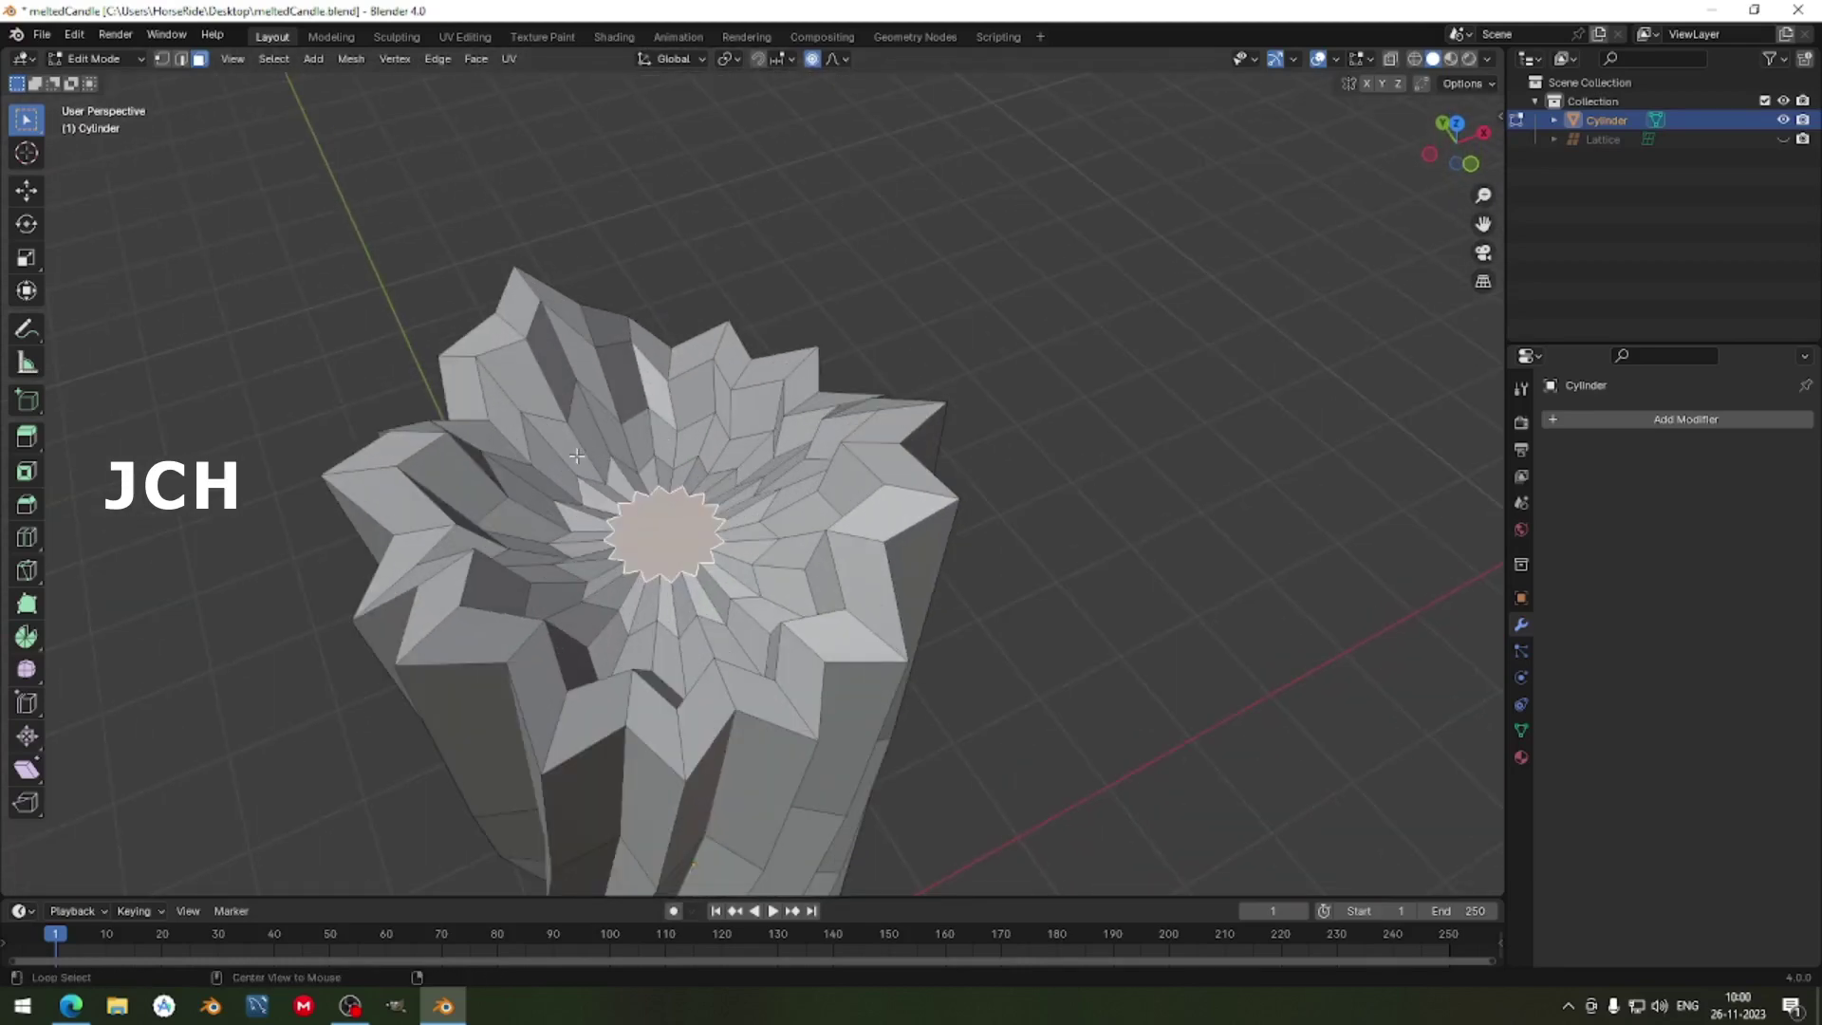
{"action": "left_click", "coordinate": [607, 464], "text": "alt"}
{"action": "key", "text": "s"}
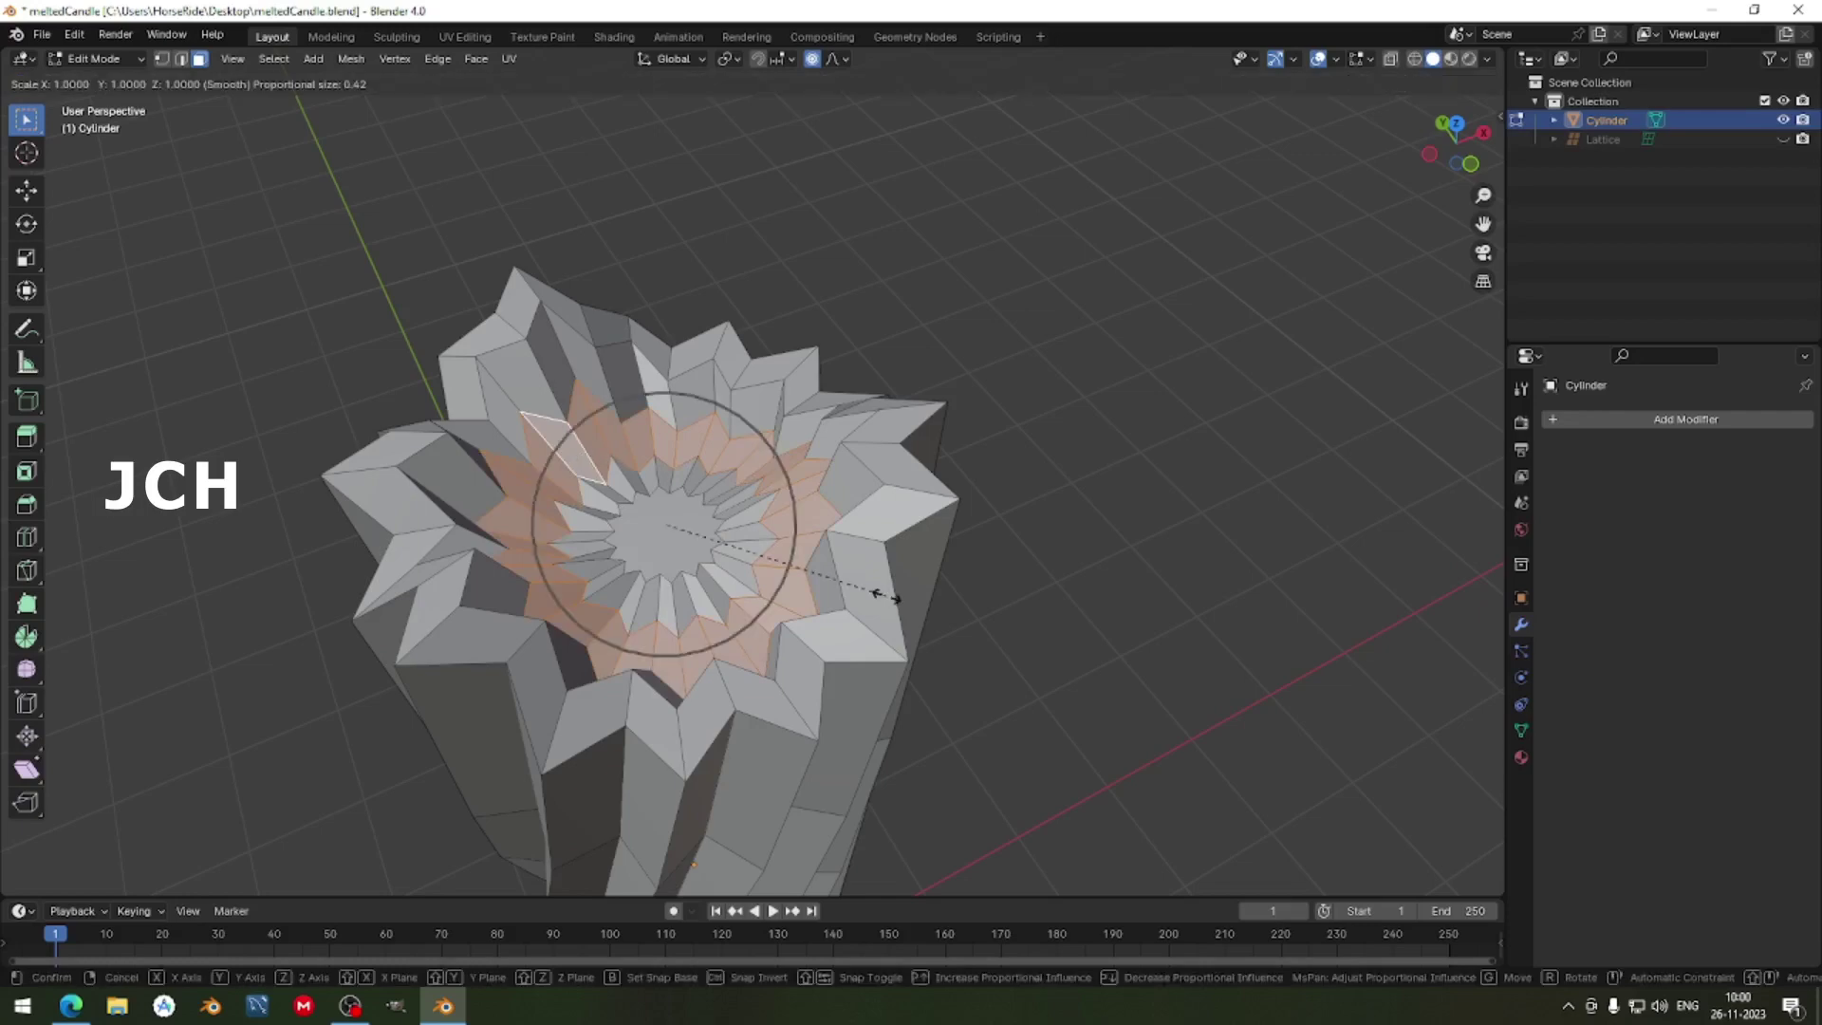
{"action": "right_click", "coordinate": [887, 596]}
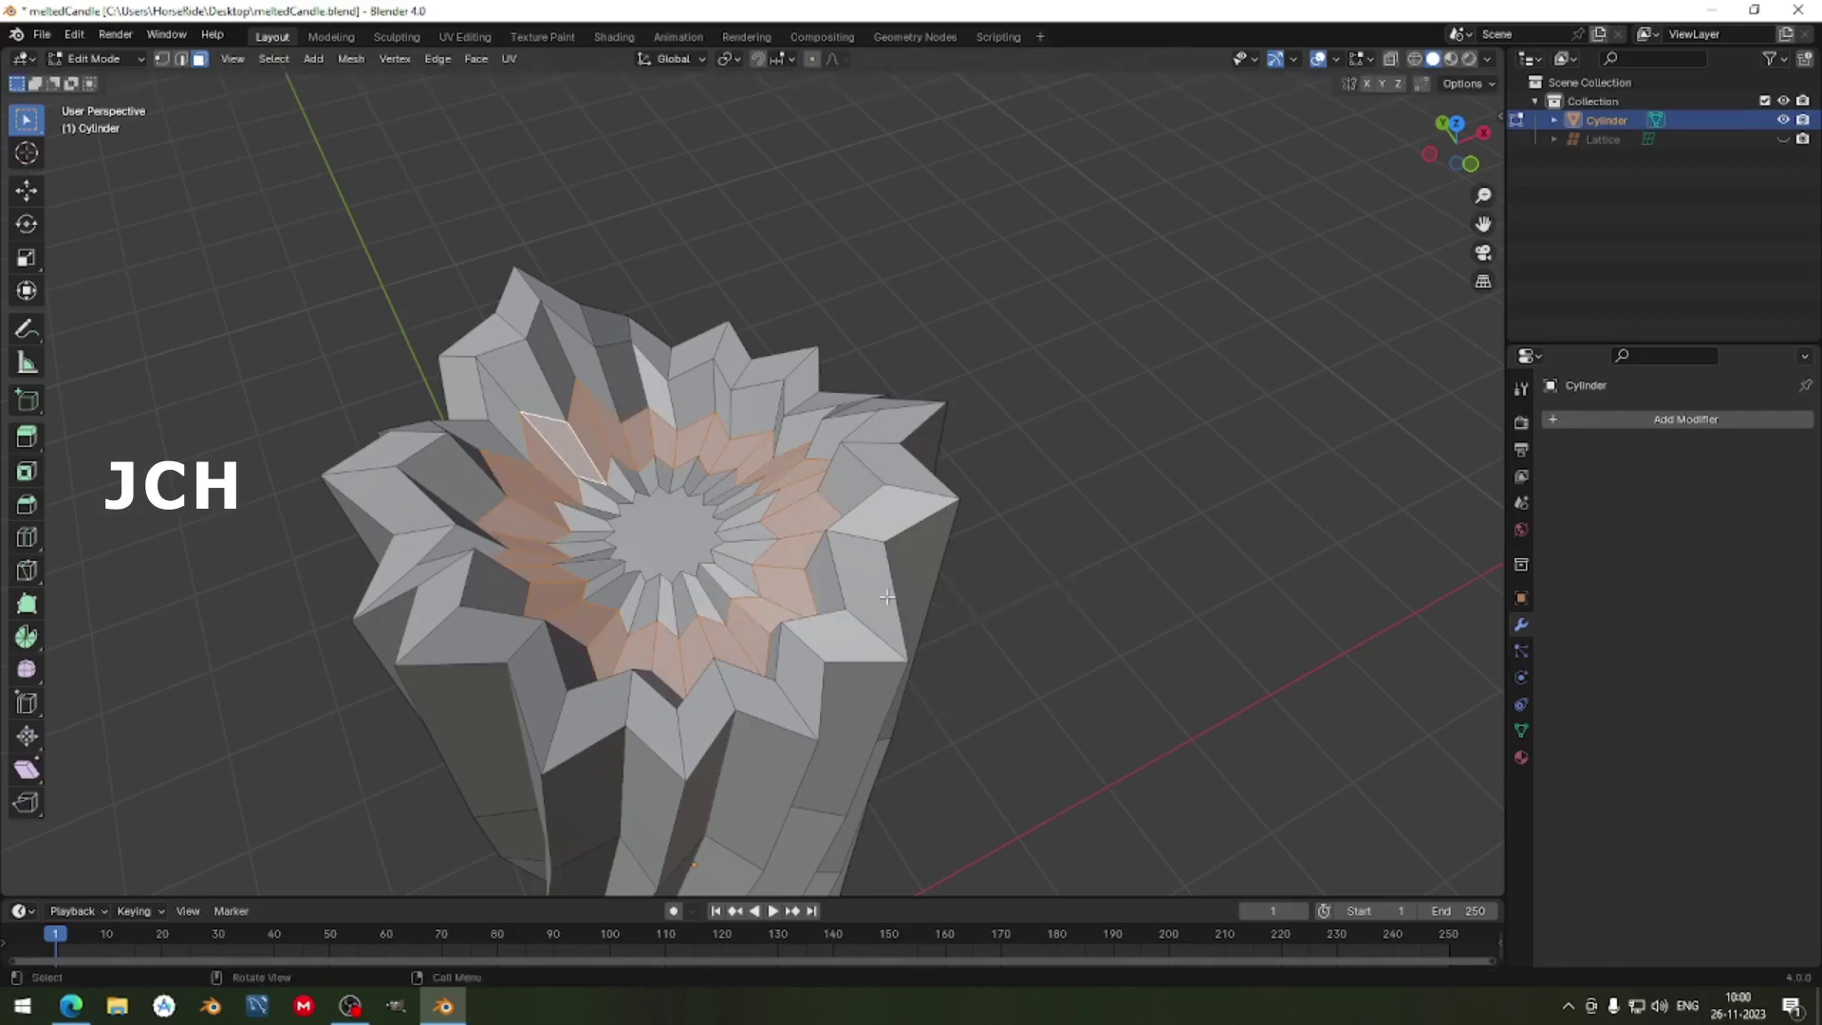
{"action": "scroll", "coordinate": [884, 594], "scroll_direction": "up", "scroll_amount": 2}
{"action": "right_click", "coordinate": [884, 594]}
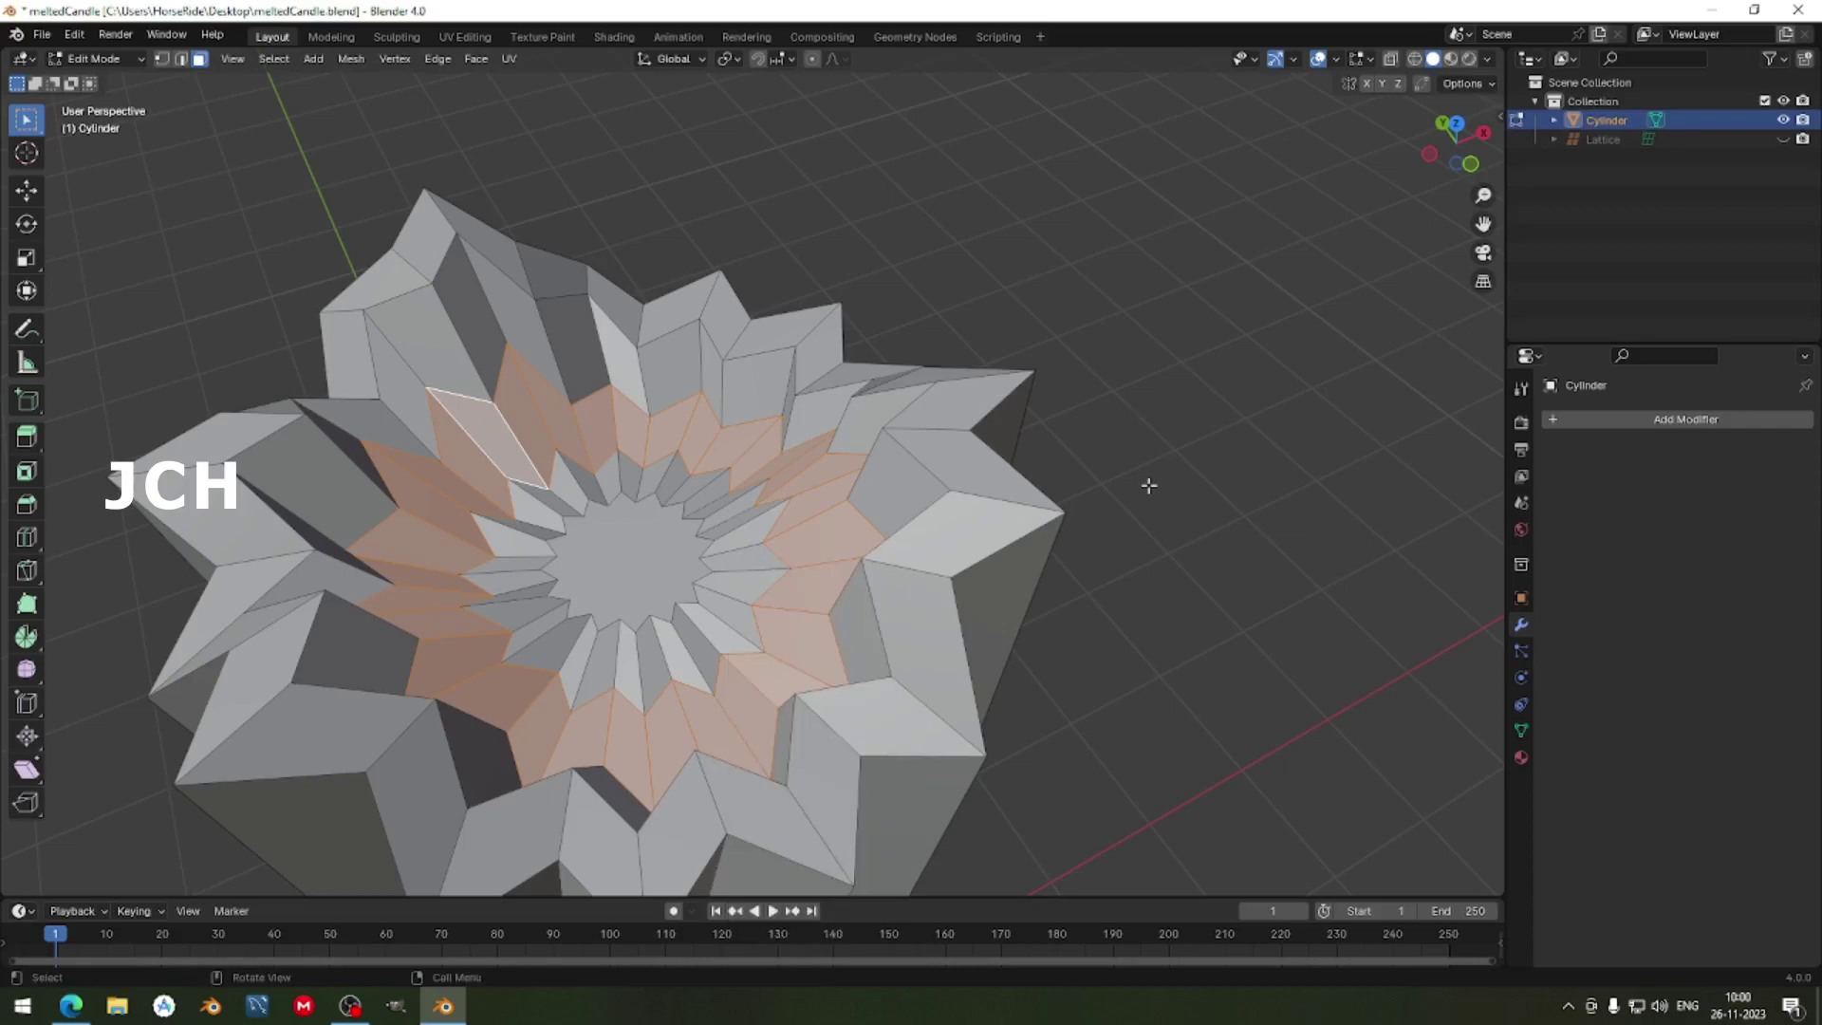
{"action": "key", "text": "s"}
{"action": "key", "text": "z"}
{"action": "key", "text": "0"}
{"action": "key", "text": "Return"}
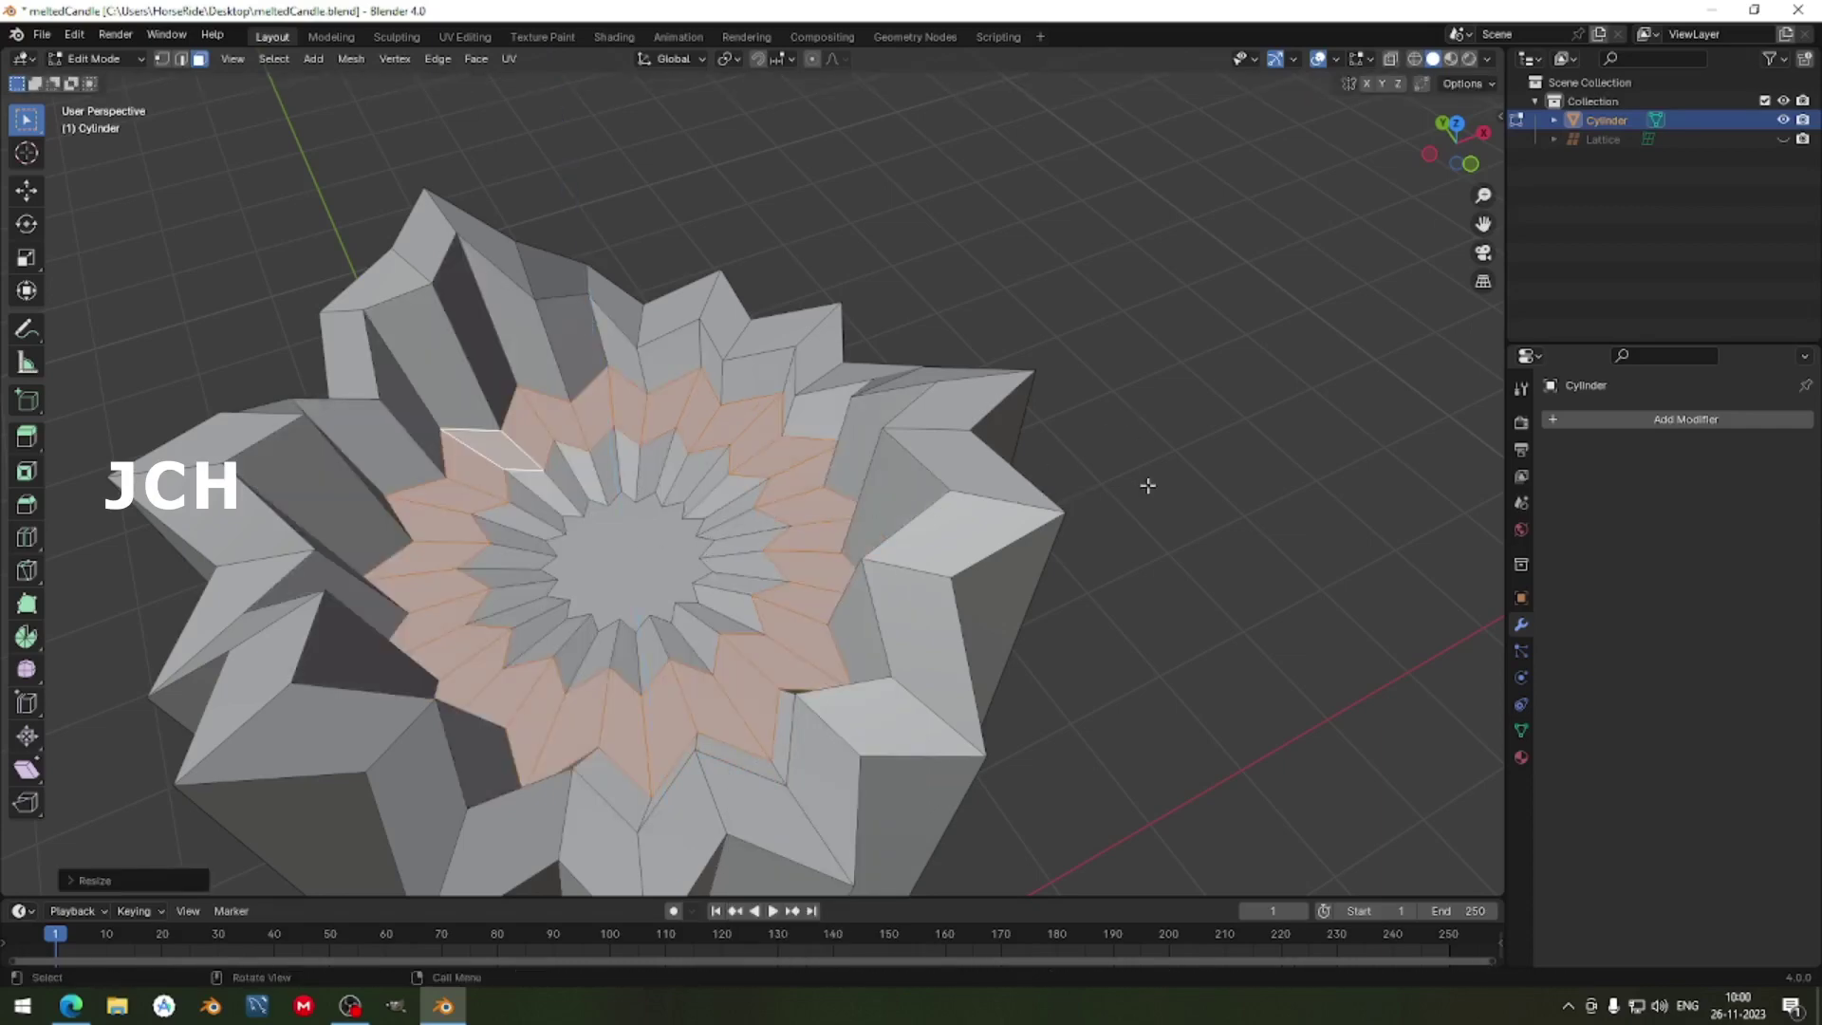
Lower the flattened face ring slightly along Z.
{"action": "key", "text": "g"}
{"action": "key", "text": "z"}
{"action": "left_click", "coordinate": [1148, 498]}
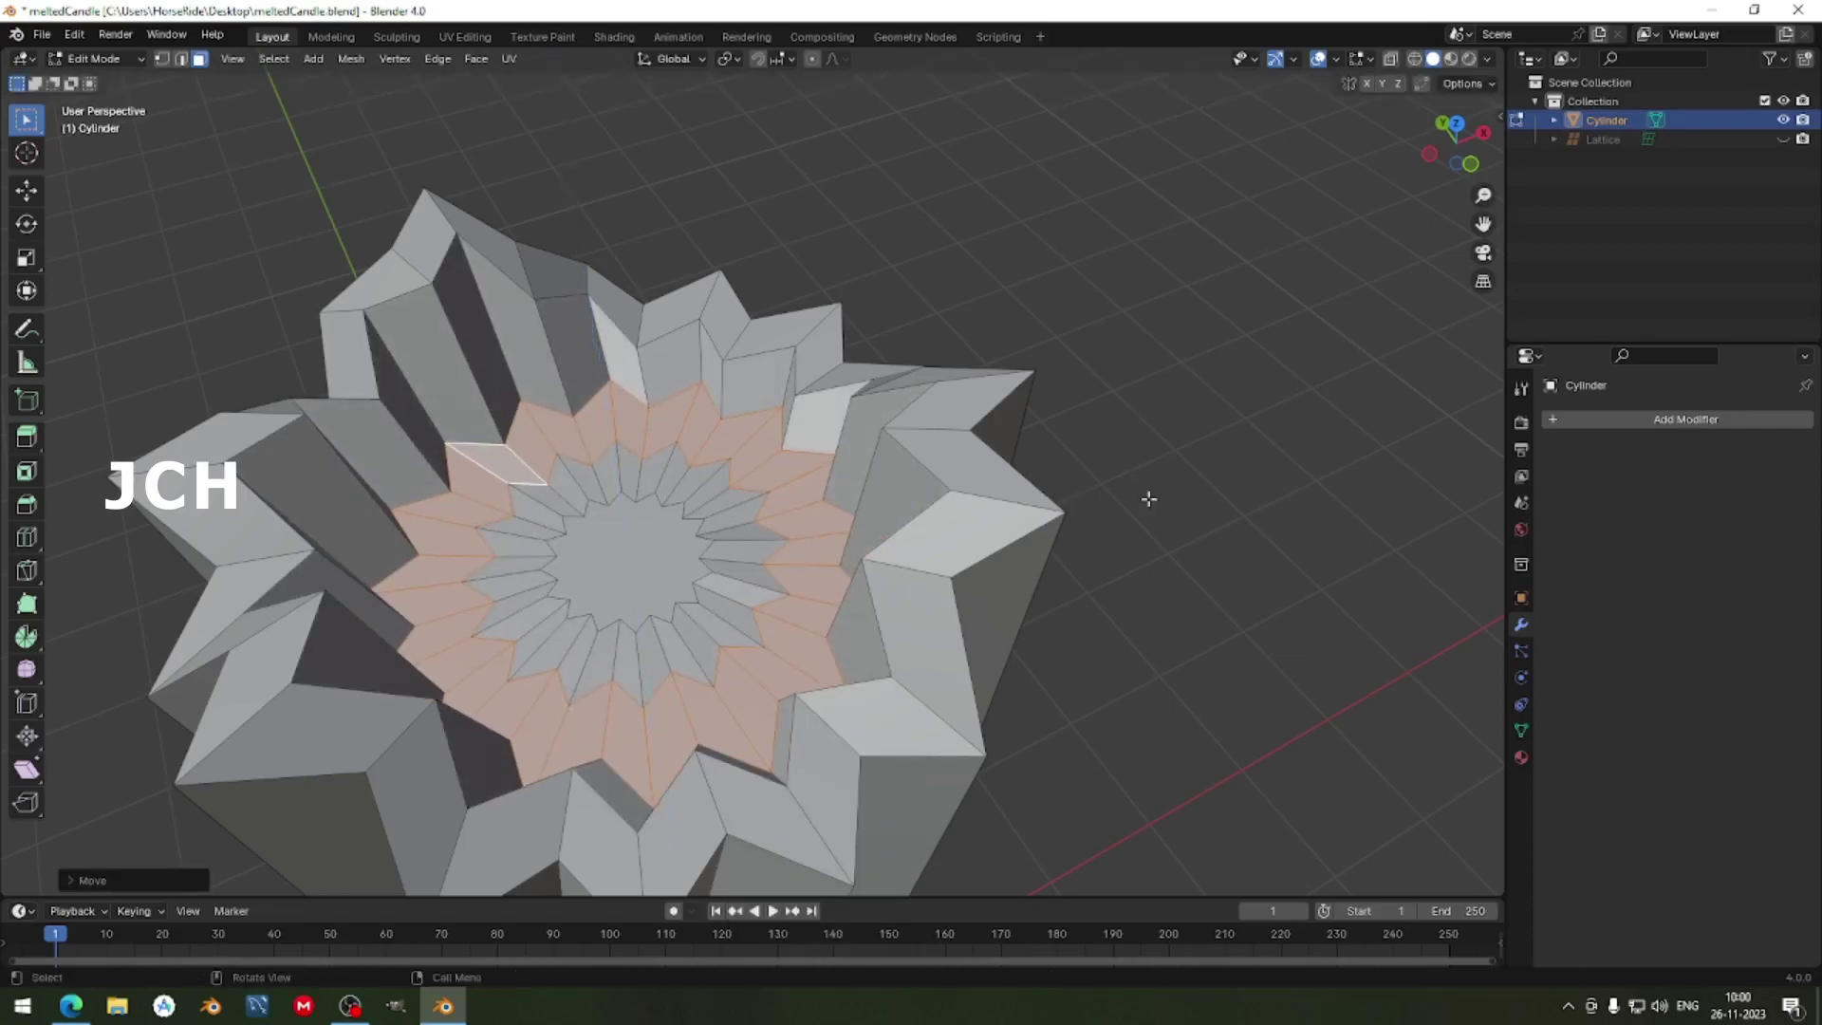
Return to Object Mode and add a Subdivision modifier with viewport level 3 to the candle.
{"action": "middle_click_drag", "start_coordinate": [500, 543], "coordinate": [571, 398]}
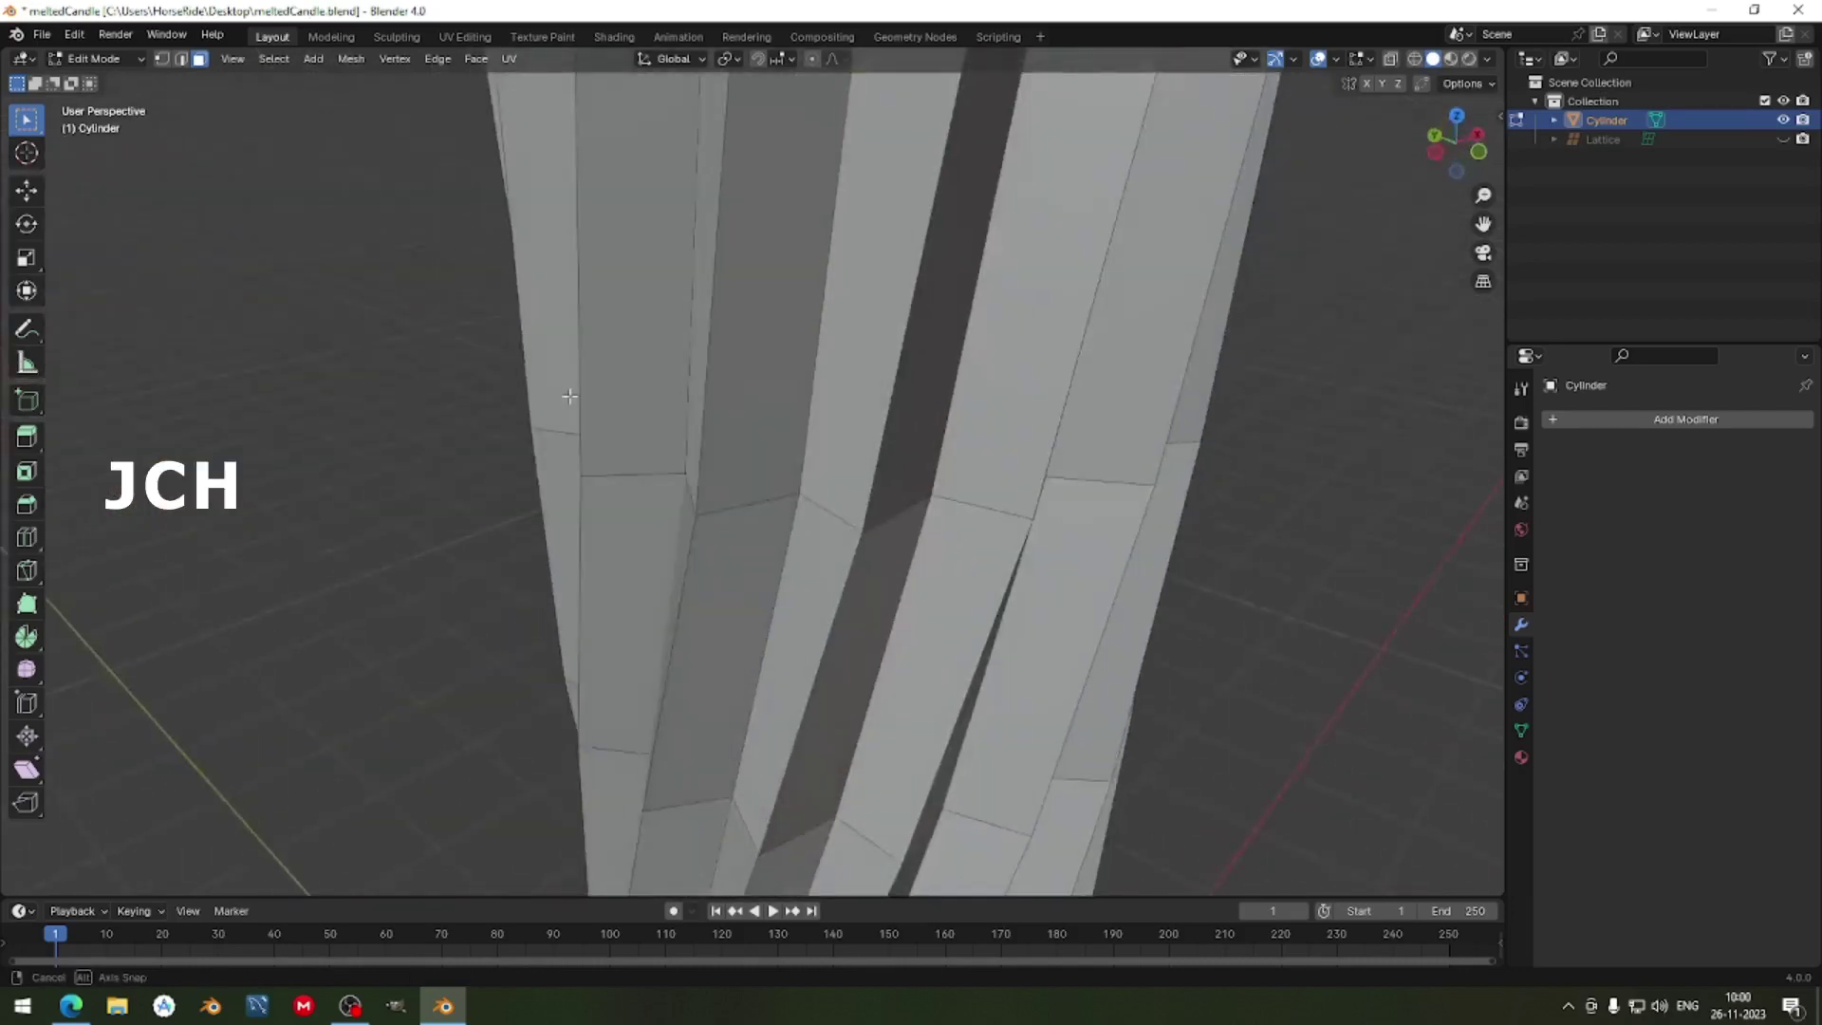
{"action": "scroll", "coordinate": [572, 396], "scroll_direction": "down", "scroll_amount": 6}
{"action": "middle_click_drag", "start_coordinate": [976, 458], "coordinate": [837, 453]}
{"action": "key", "text": "Tab"}
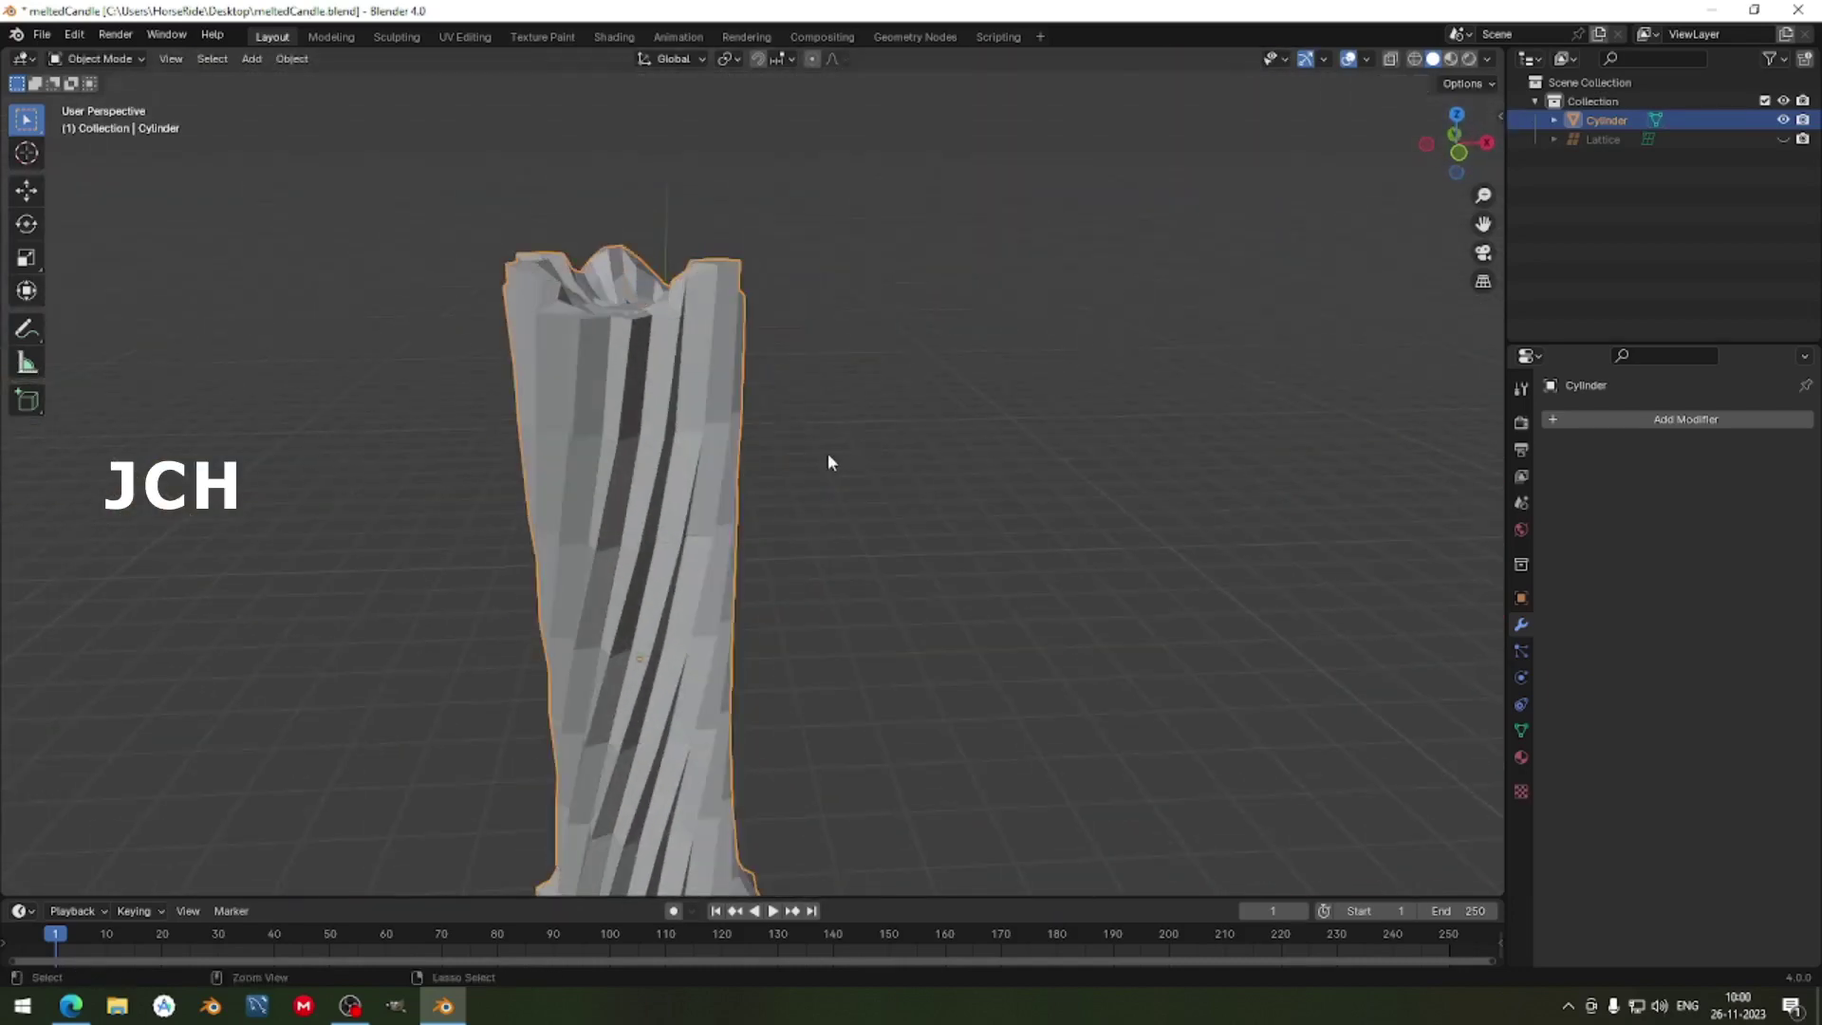
{"action": "key", "text": "ctrl+3"}
Raise the centre face of the recessed top about 0.07 m along Z in Edit Mode.
{"action": "middle_click_drag", "start_coordinate": [696, 313], "coordinate": [571, 441]}
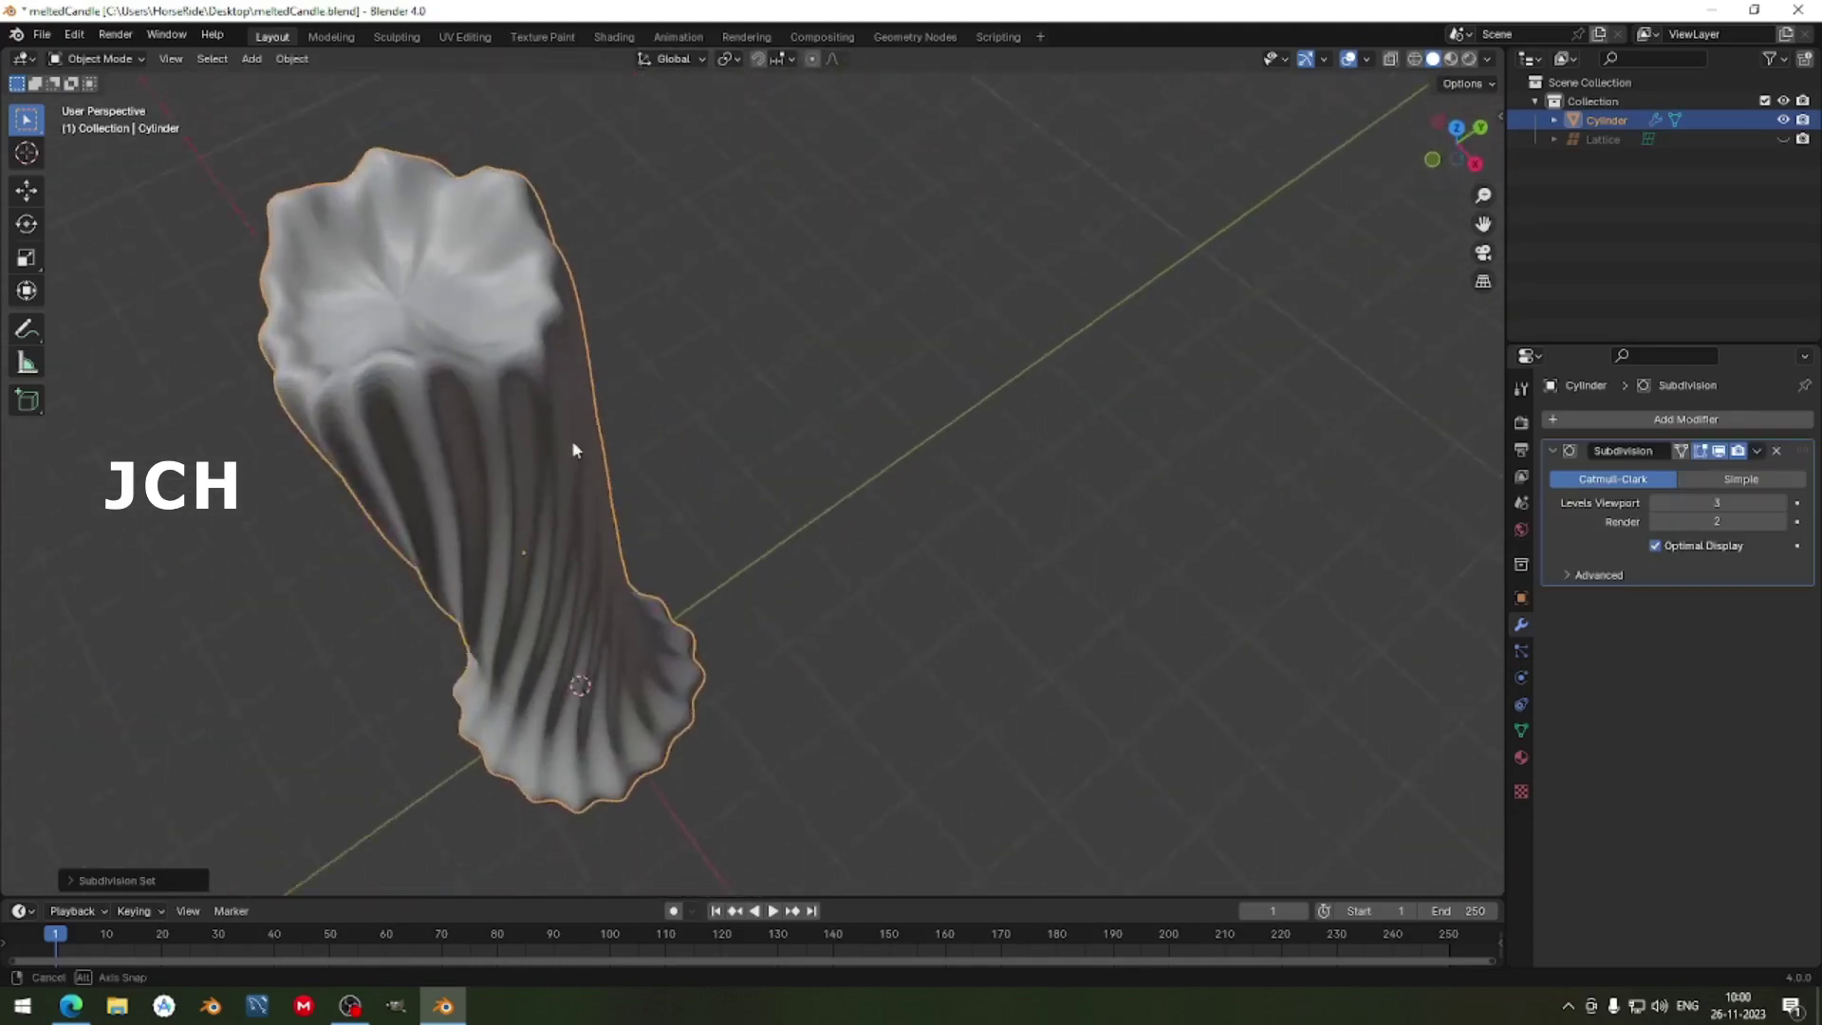
{"action": "mouse_move", "coordinate": [564, 344]}
{"action": "middle_mouse_down"}
{"action": "mouse_move", "coordinate": [563, 370]}
{"action": "mouse_move", "coordinate": [655, 381]}
{"action": "mouse_move", "coordinate": [708, 370]}
{"action": "mouse_move", "coordinate": [719, 342]}
{"action": "middle_mouse_up"}
{"action": "scroll", "coordinate": [650, 413], "scroll_direction": "up", "scroll_amount": 3}
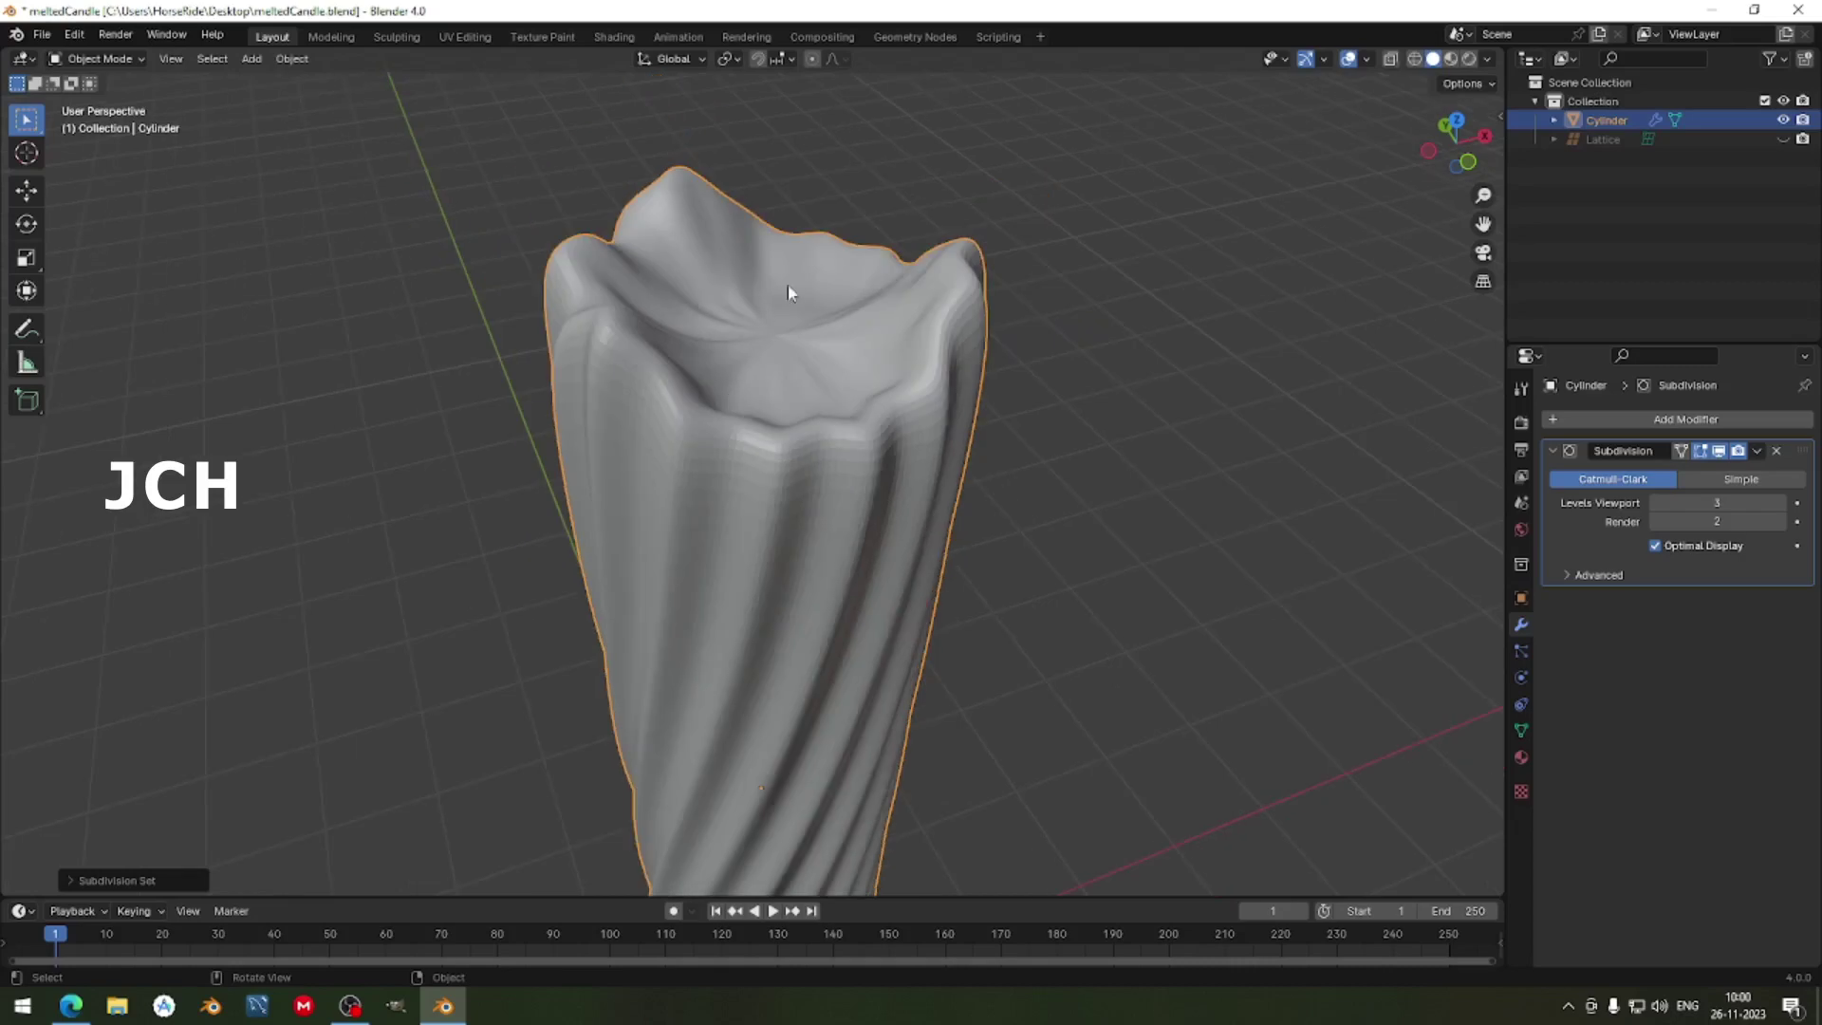
{"action": "key", "text": "Tab"}
{"action": "left_click", "coordinate": [781, 286]}
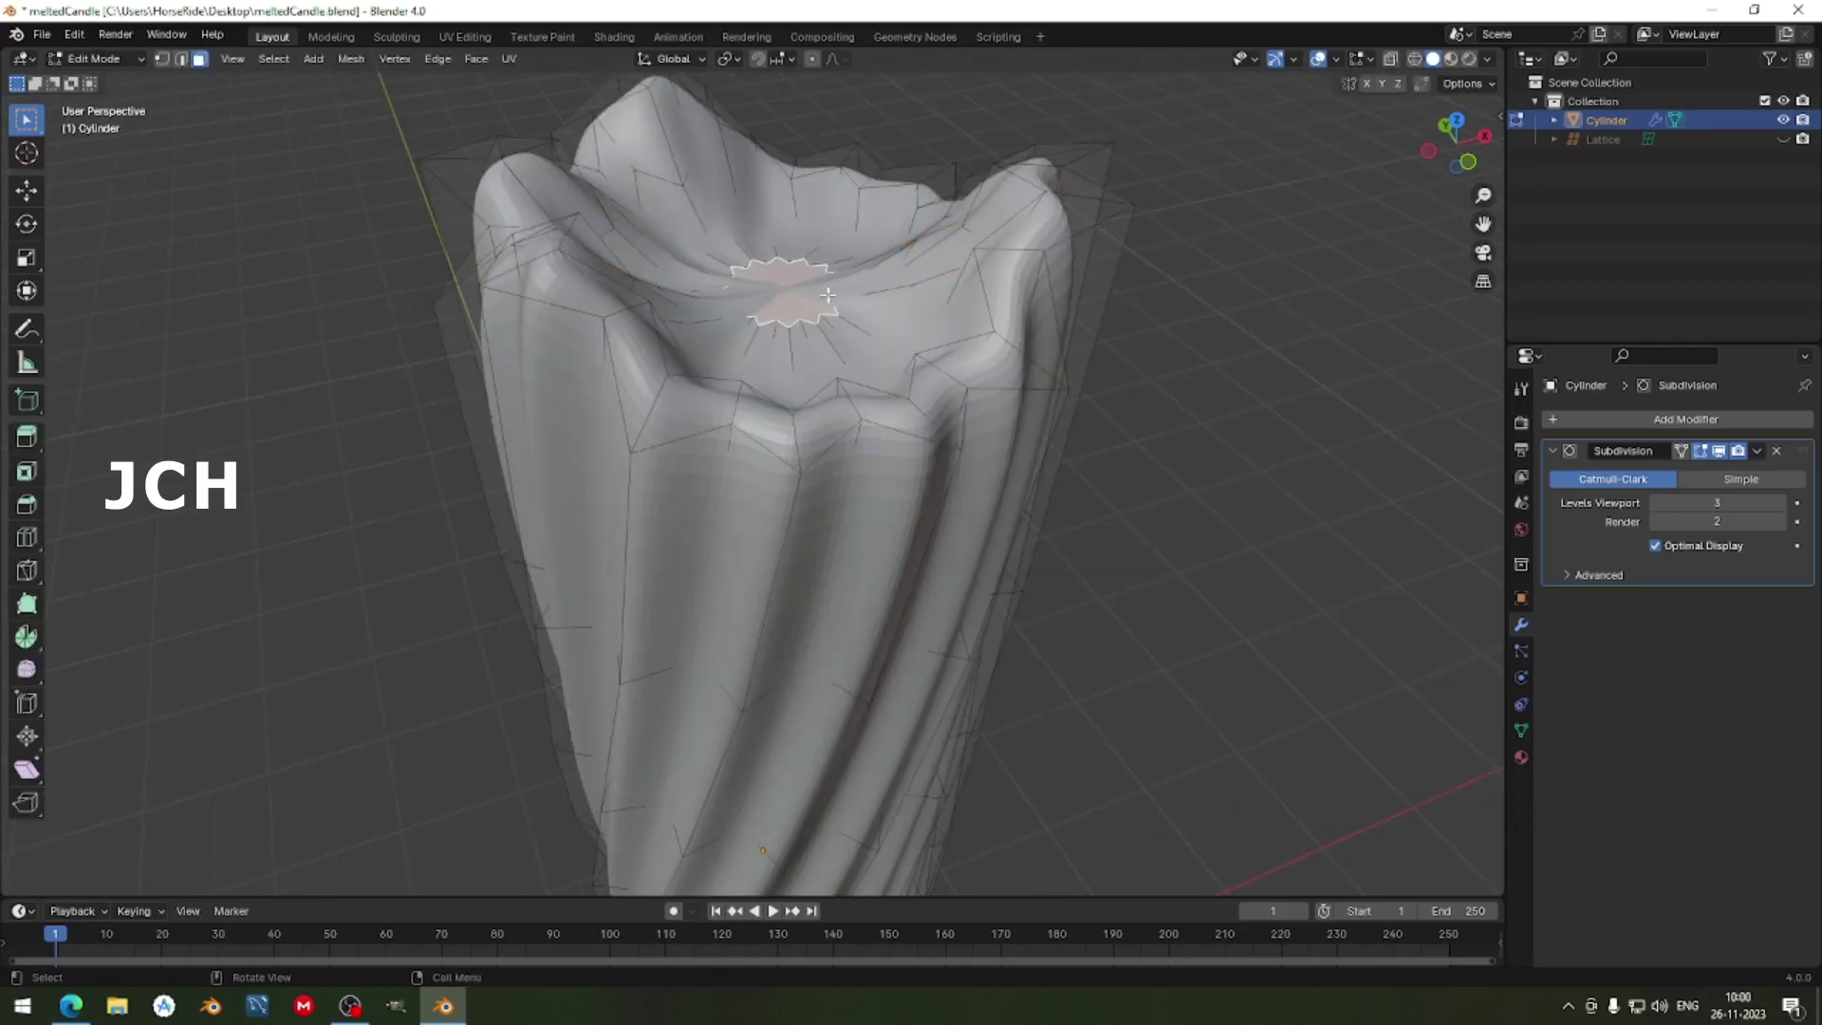
{"action": "key", "text": "g"}
{"action": "key", "text": "z"}
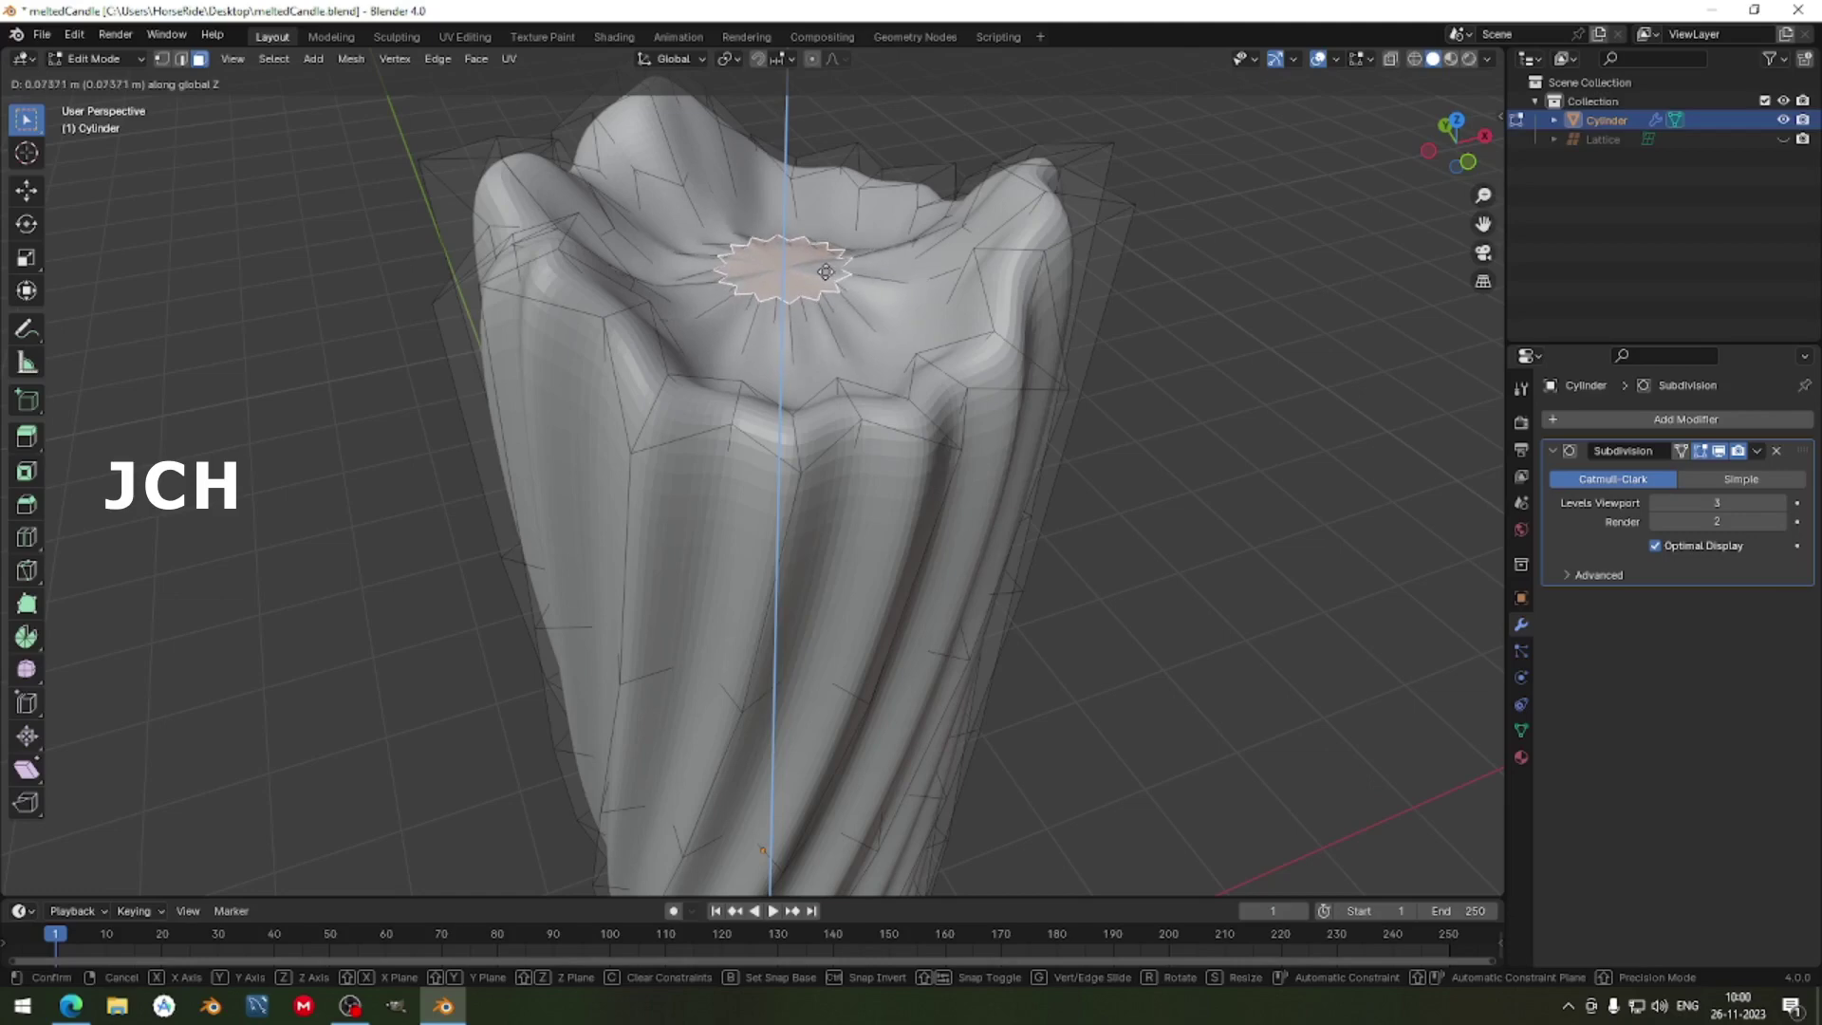
{"action": "left_click", "coordinate": [826, 272]}
{"action": "key", "text": "Tab"}
{"action": "key", "text": "Tab"}
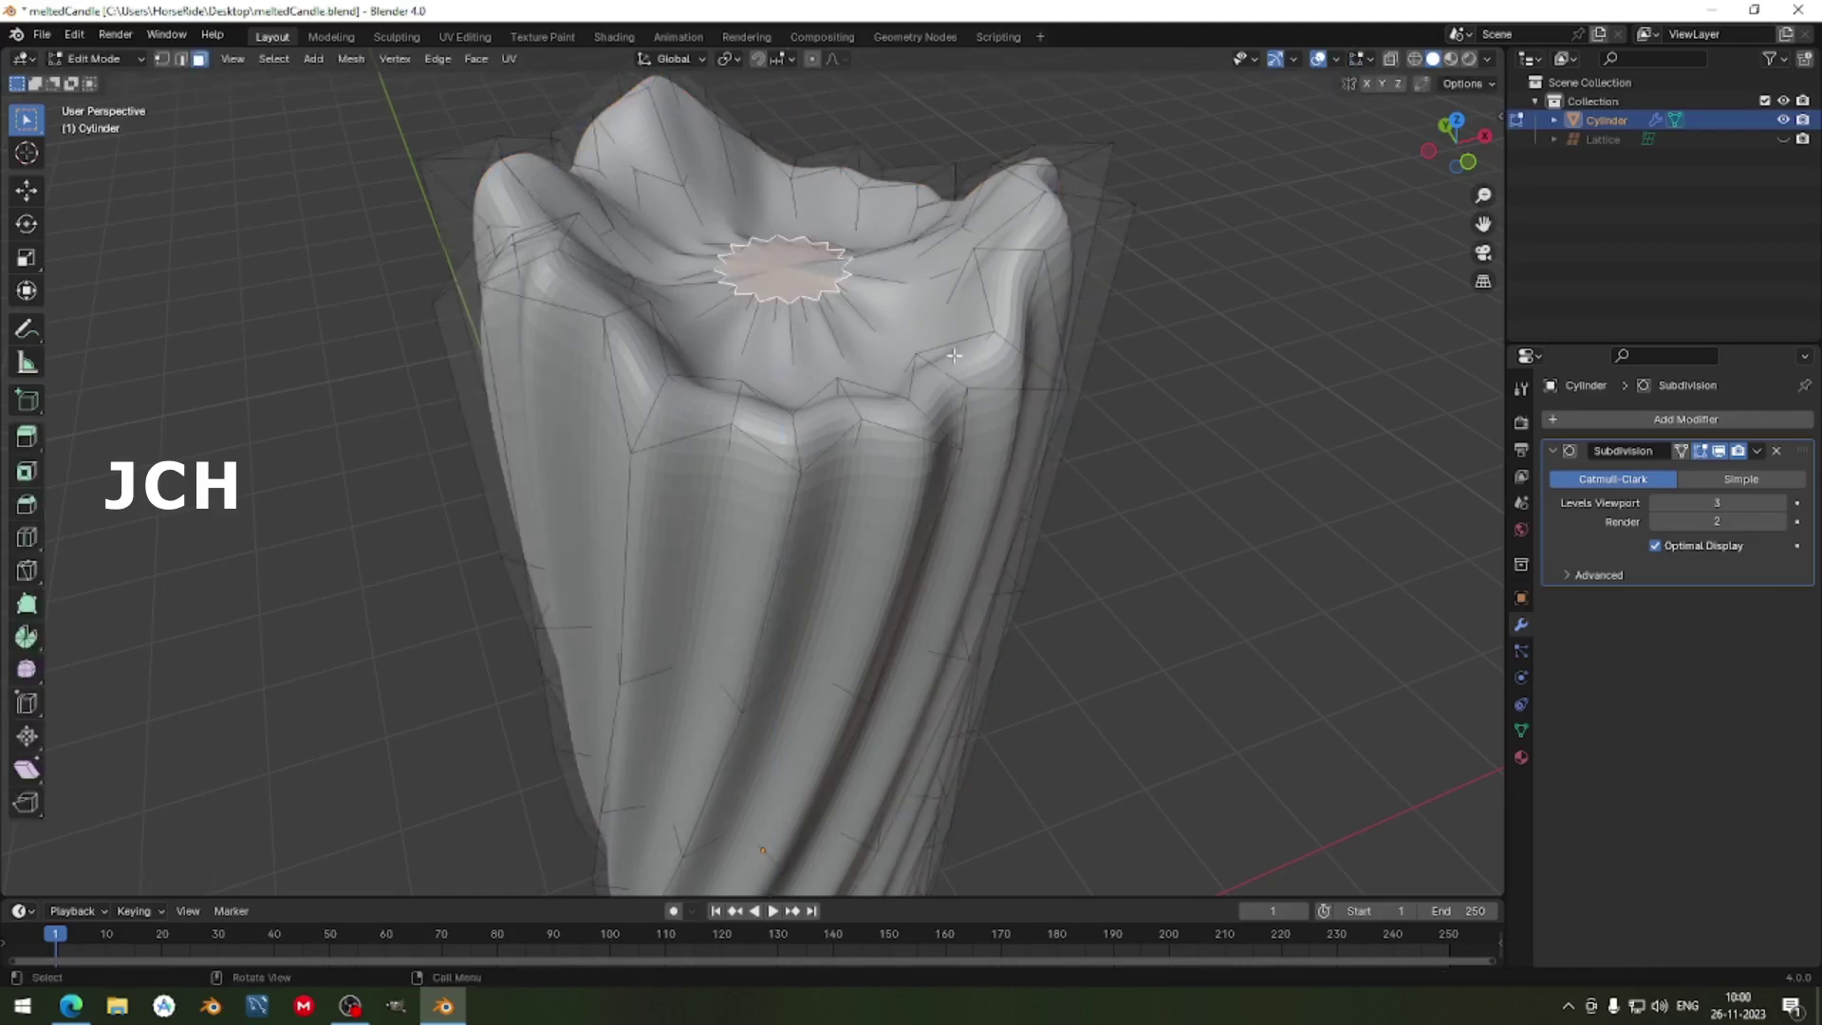
Extrude the centre face, scale it inward and raise it slightly along Z, returning to Object Mode.
{"action": "key", "text": "e"}
{"action": "left_click", "coordinate": [876, 306]}
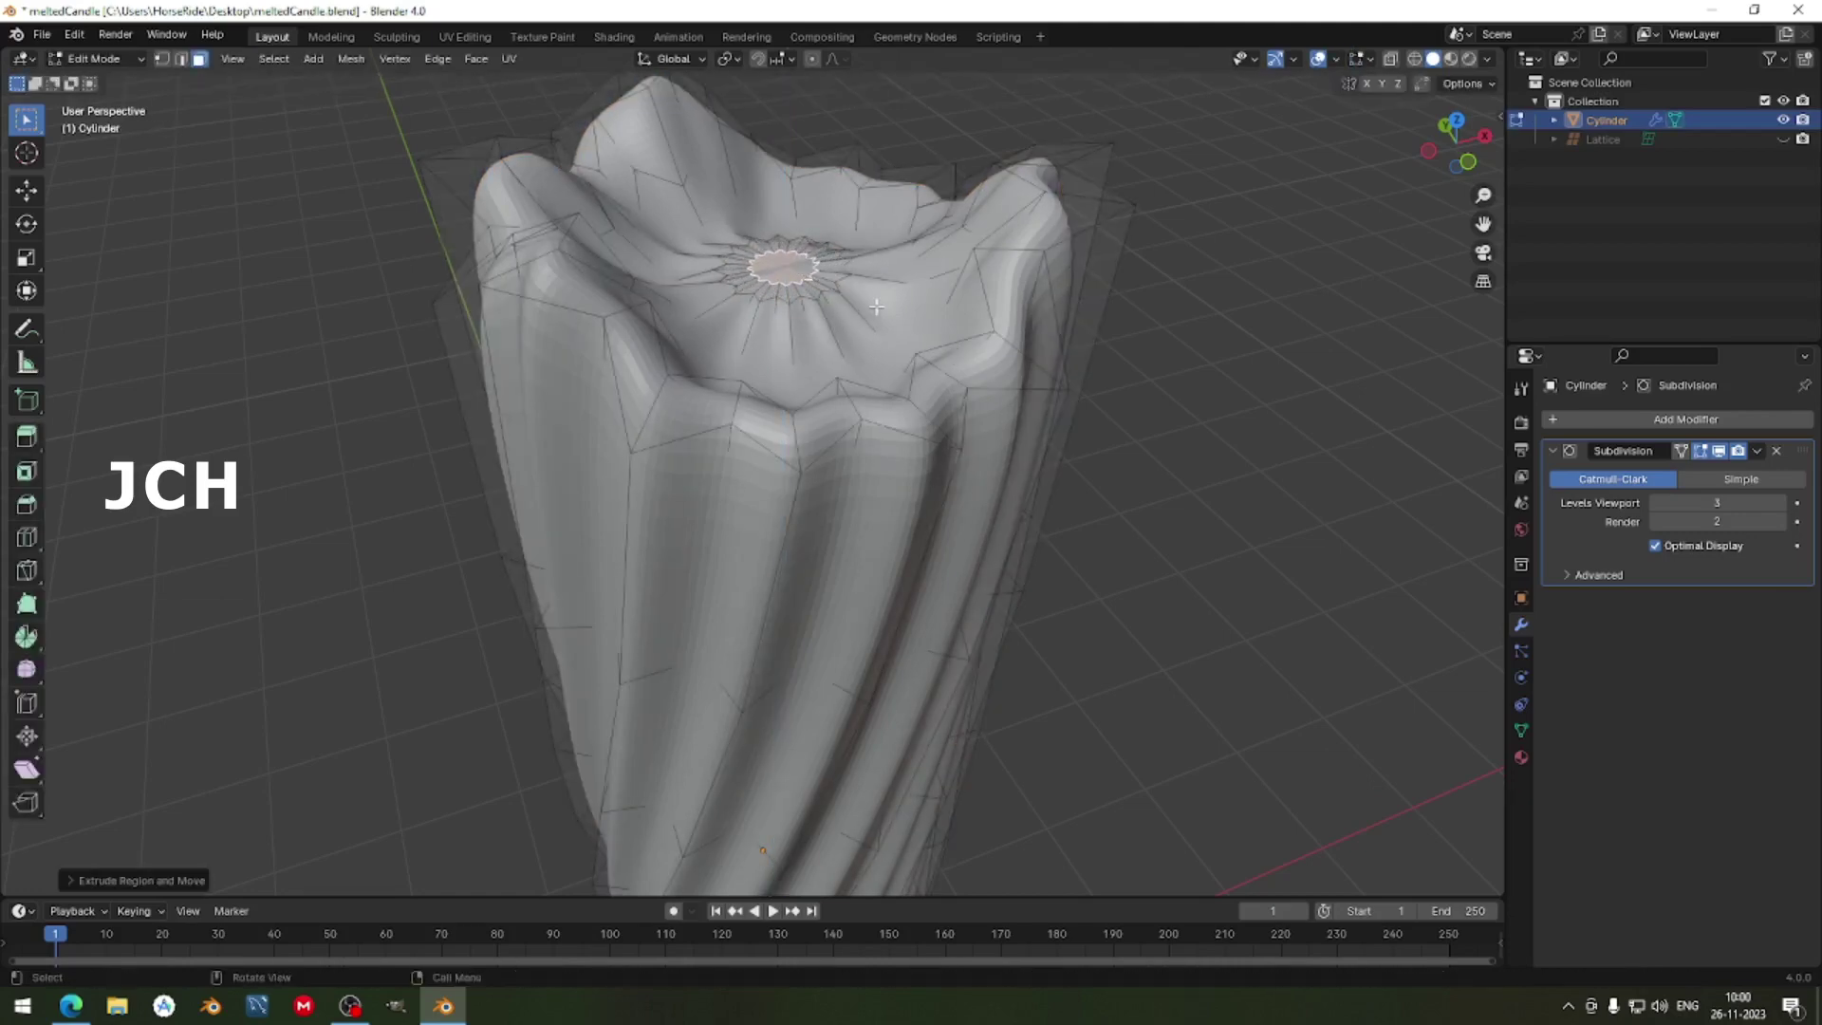
{"action": "key", "text": "g"}
{"action": "key", "text": "z"}
{"action": "left_click", "coordinate": [873, 280]}
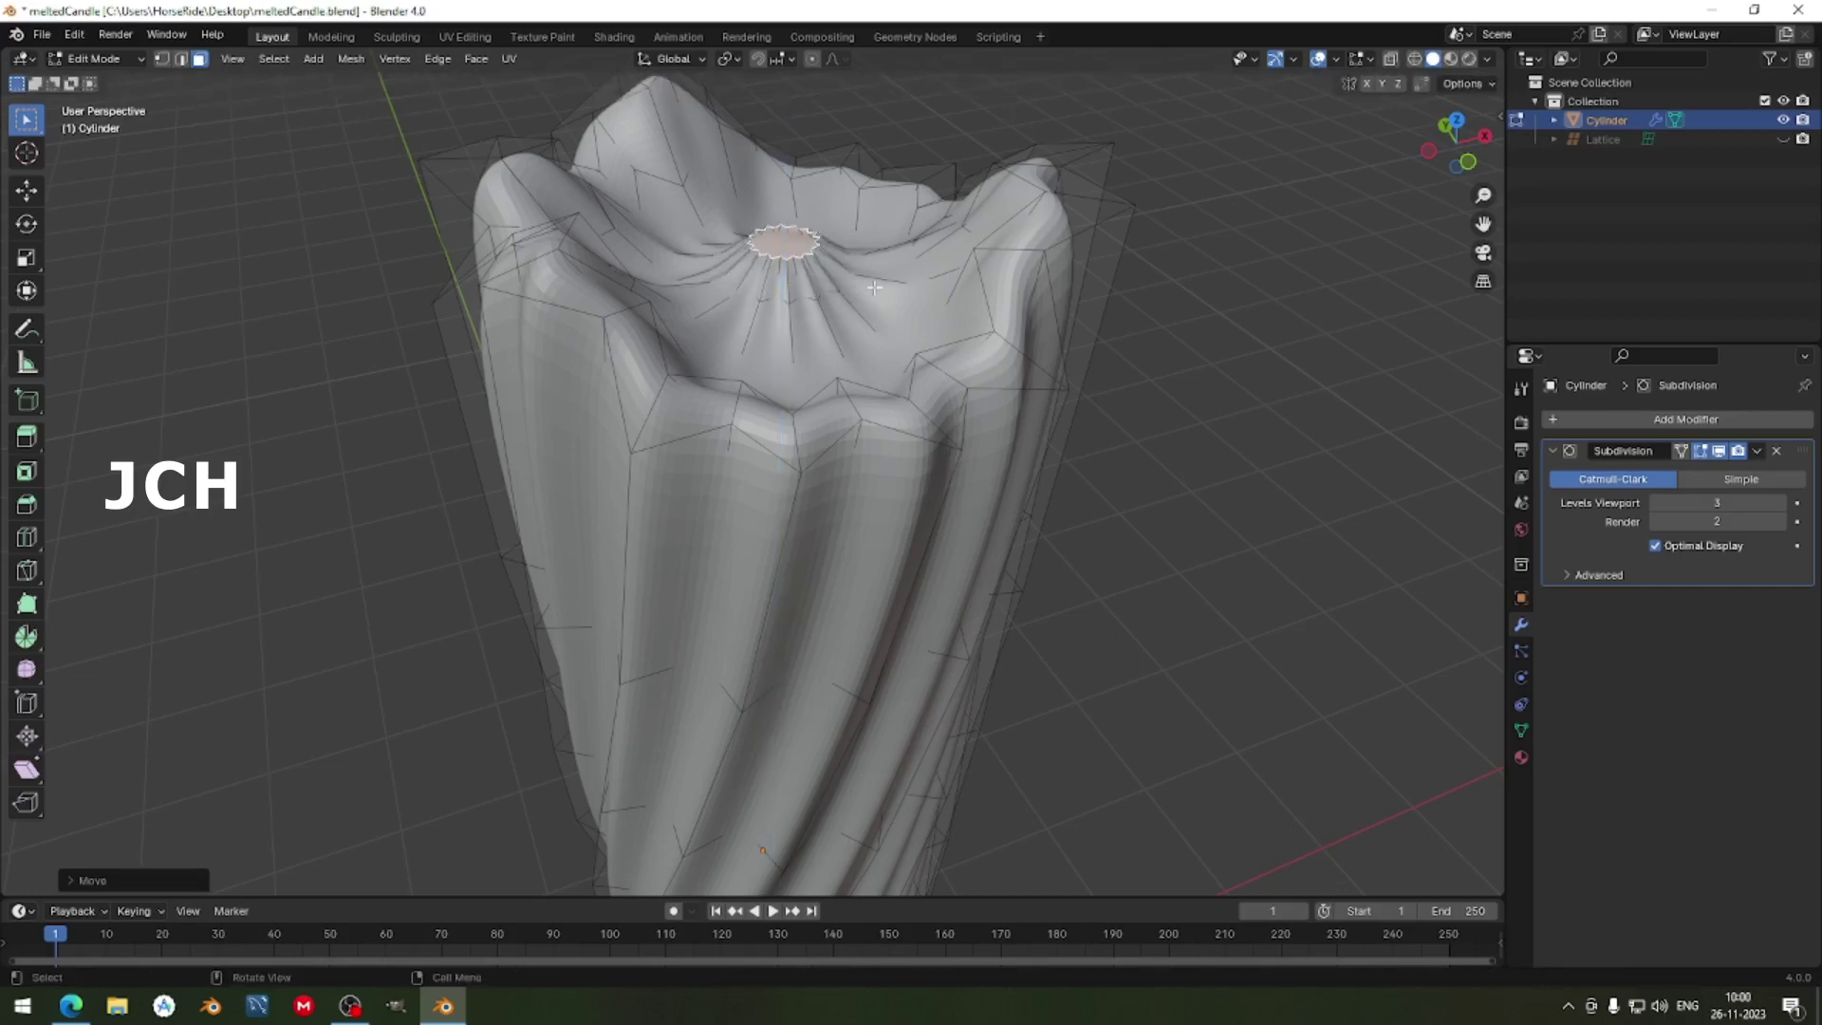
{"action": "key", "text": "Tab"}
Shade the candle smooth and set the Subdivision modifier's render level to 3.
{"action": "middle_click_drag", "start_coordinate": [834, 273], "coordinate": [653, 334]}
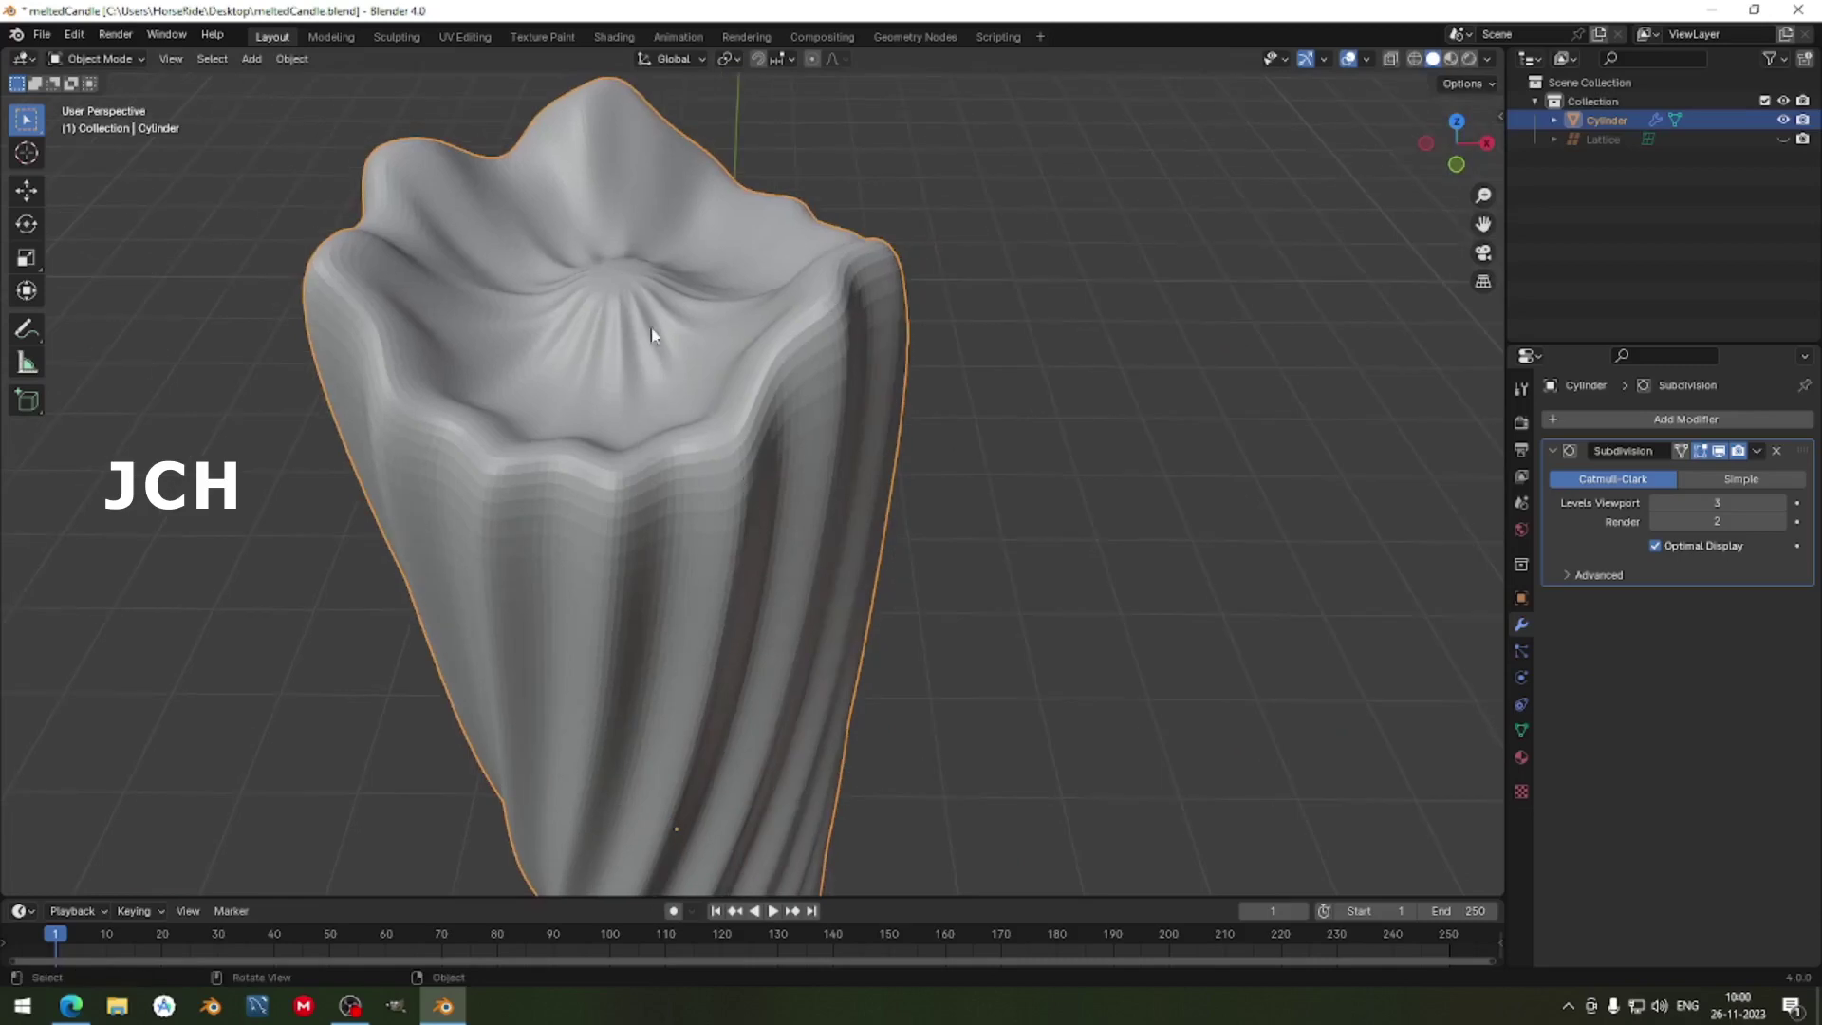
{"action": "middle_click_drag", "start_coordinate": [476, 329], "coordinate": [821, 465]}
{"action": "right_click", "coordinate": [737, 541]}
{"action": "left_click", "coordinate": [739, 544]}
{"action": "scroll", "coordinate": [740, 545], "scroll_direction": "up", "scroll_amount": 4}
{"action": "scroll", "coordinate": [681, 504], "scroll_direction": "down", "scroll_amount": 4}
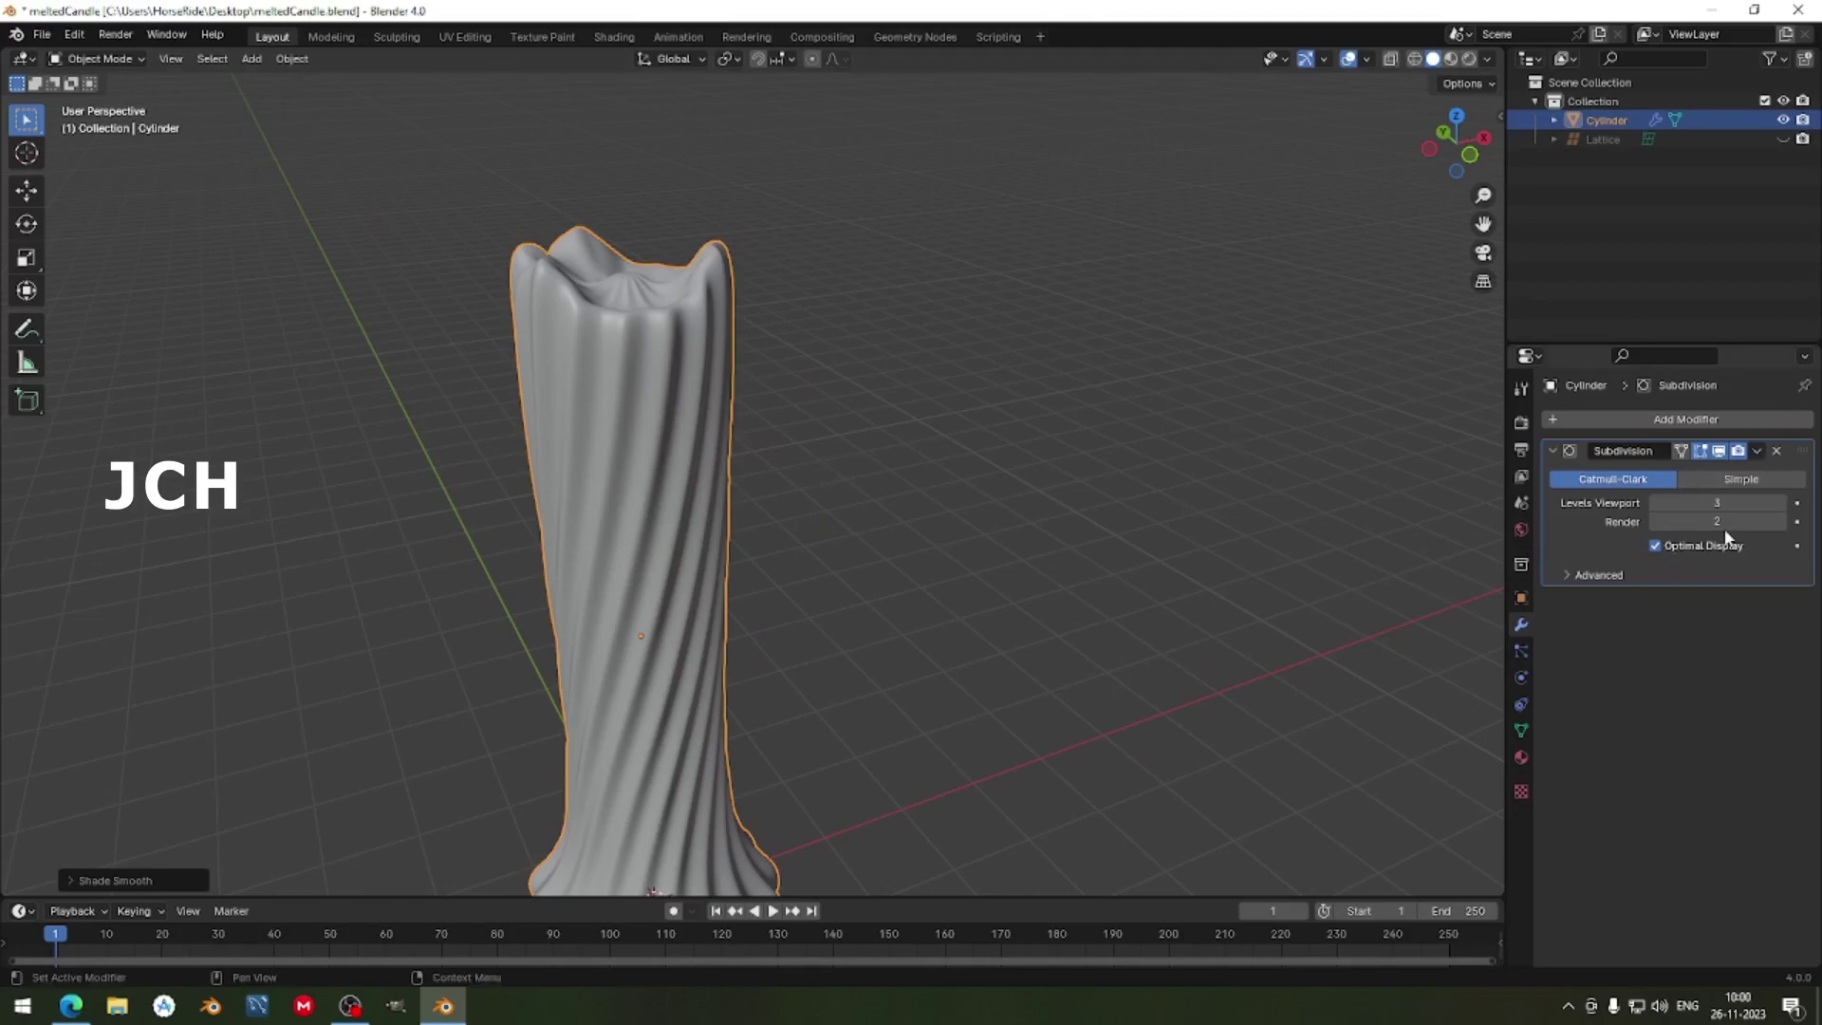
{"action": "scroll", "coordinate": [674, 360], "scroll_direction": "up", "scroll_amount": 2}
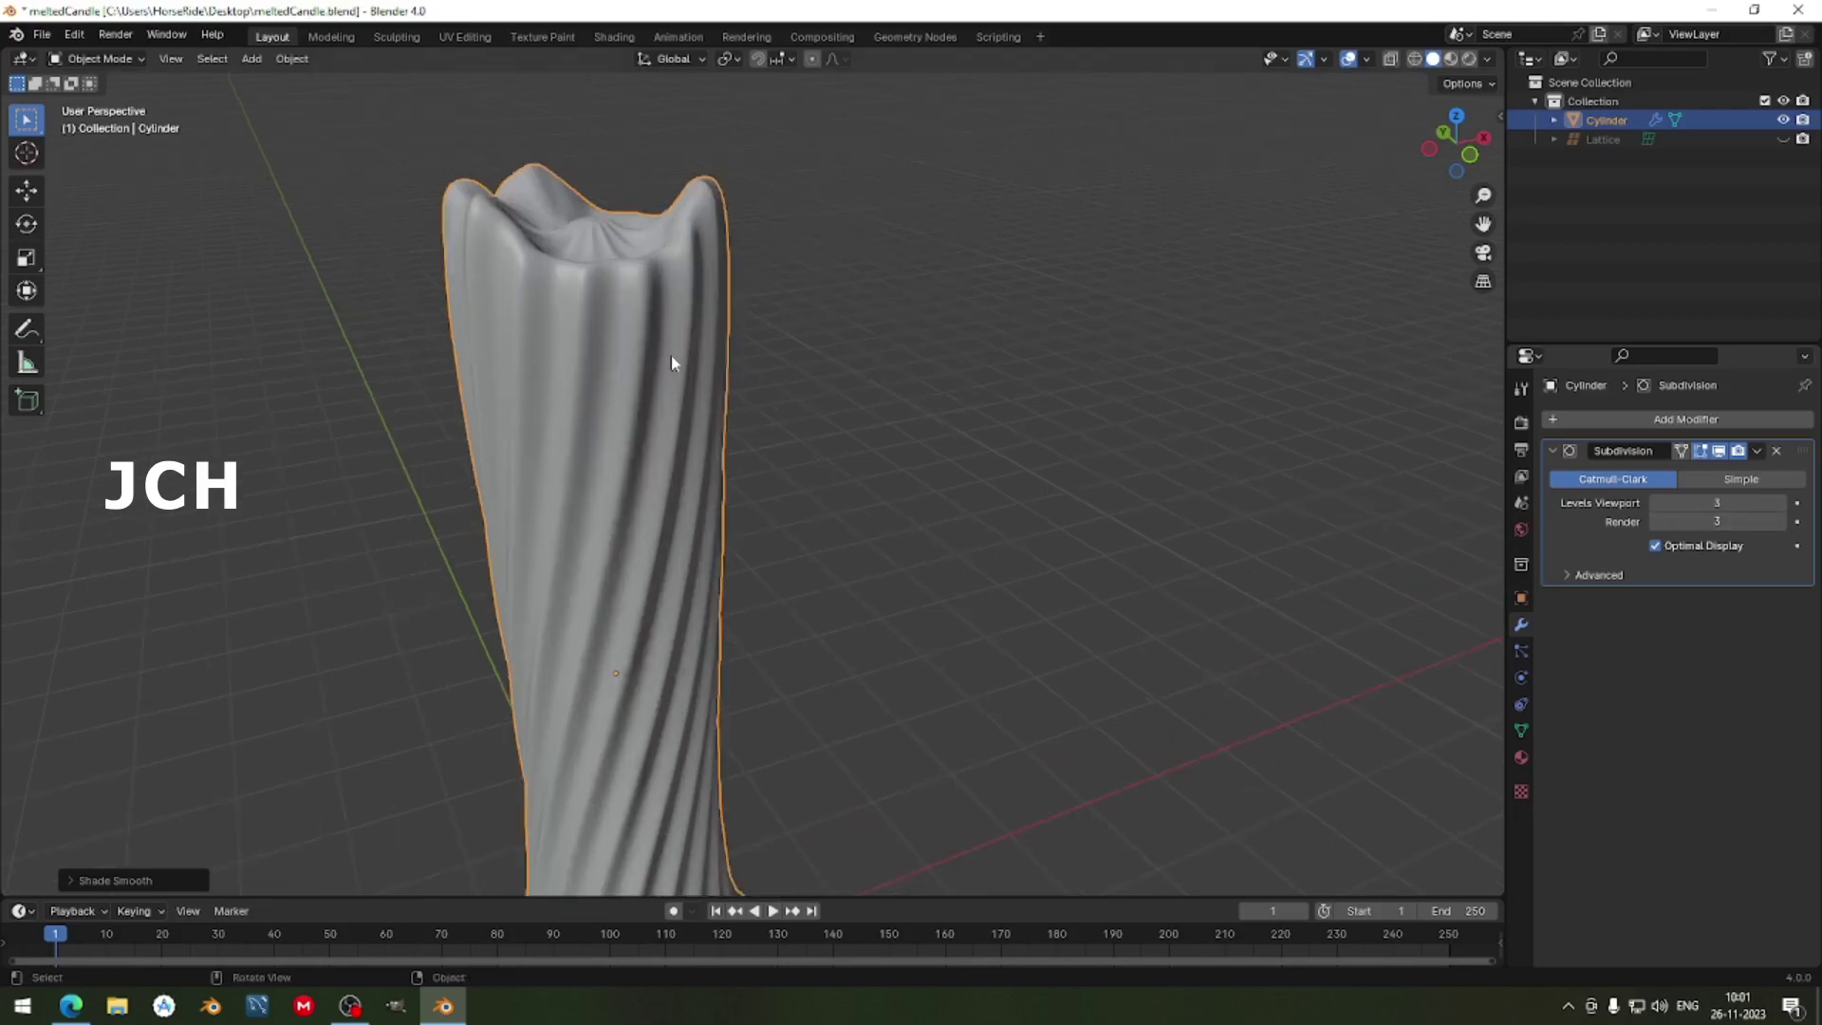
Apply the Subdivision modifier to the candle and switch to the Sculpting workspace.
{"action": "middle_click_drag", "start_coordinate": [674, 361], "coordinate": [756, 347]}
{"action": "scroll", "coordinate": [712, 444], "scroll_direction": "down", "scroll_amount": 3}
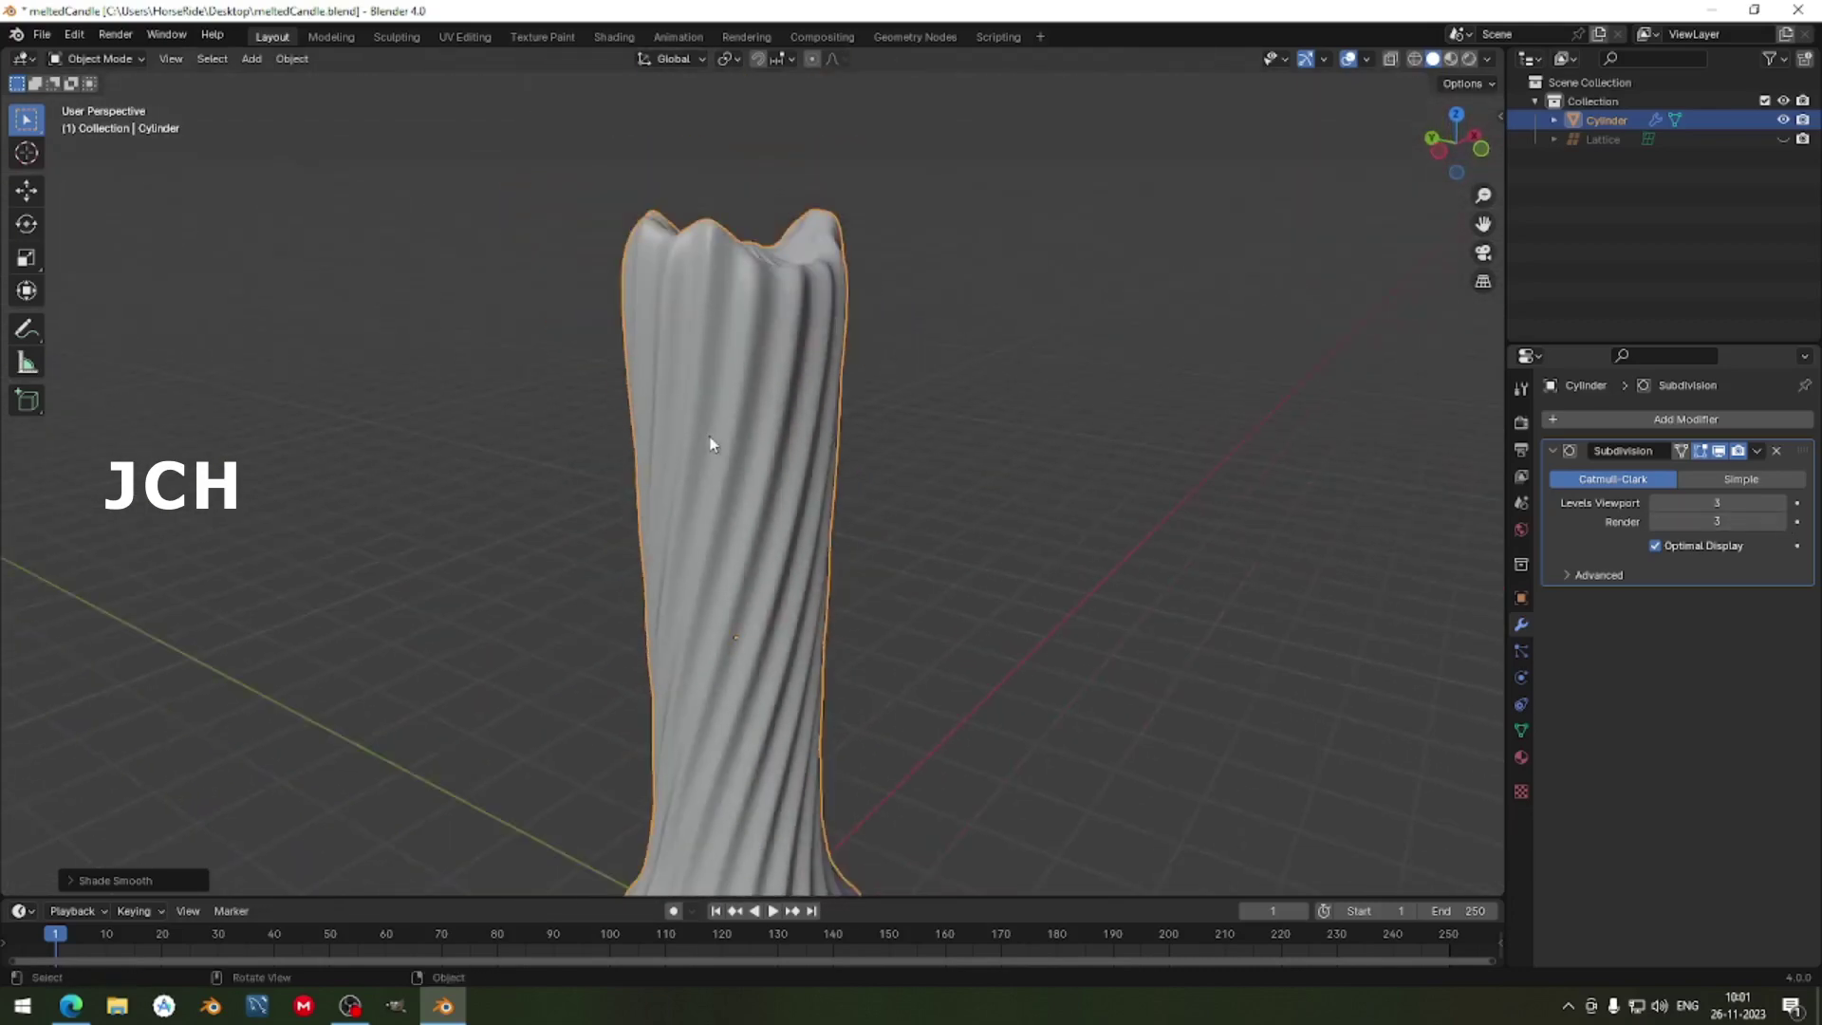
{"action": "key", "text": "ctrl+a"}
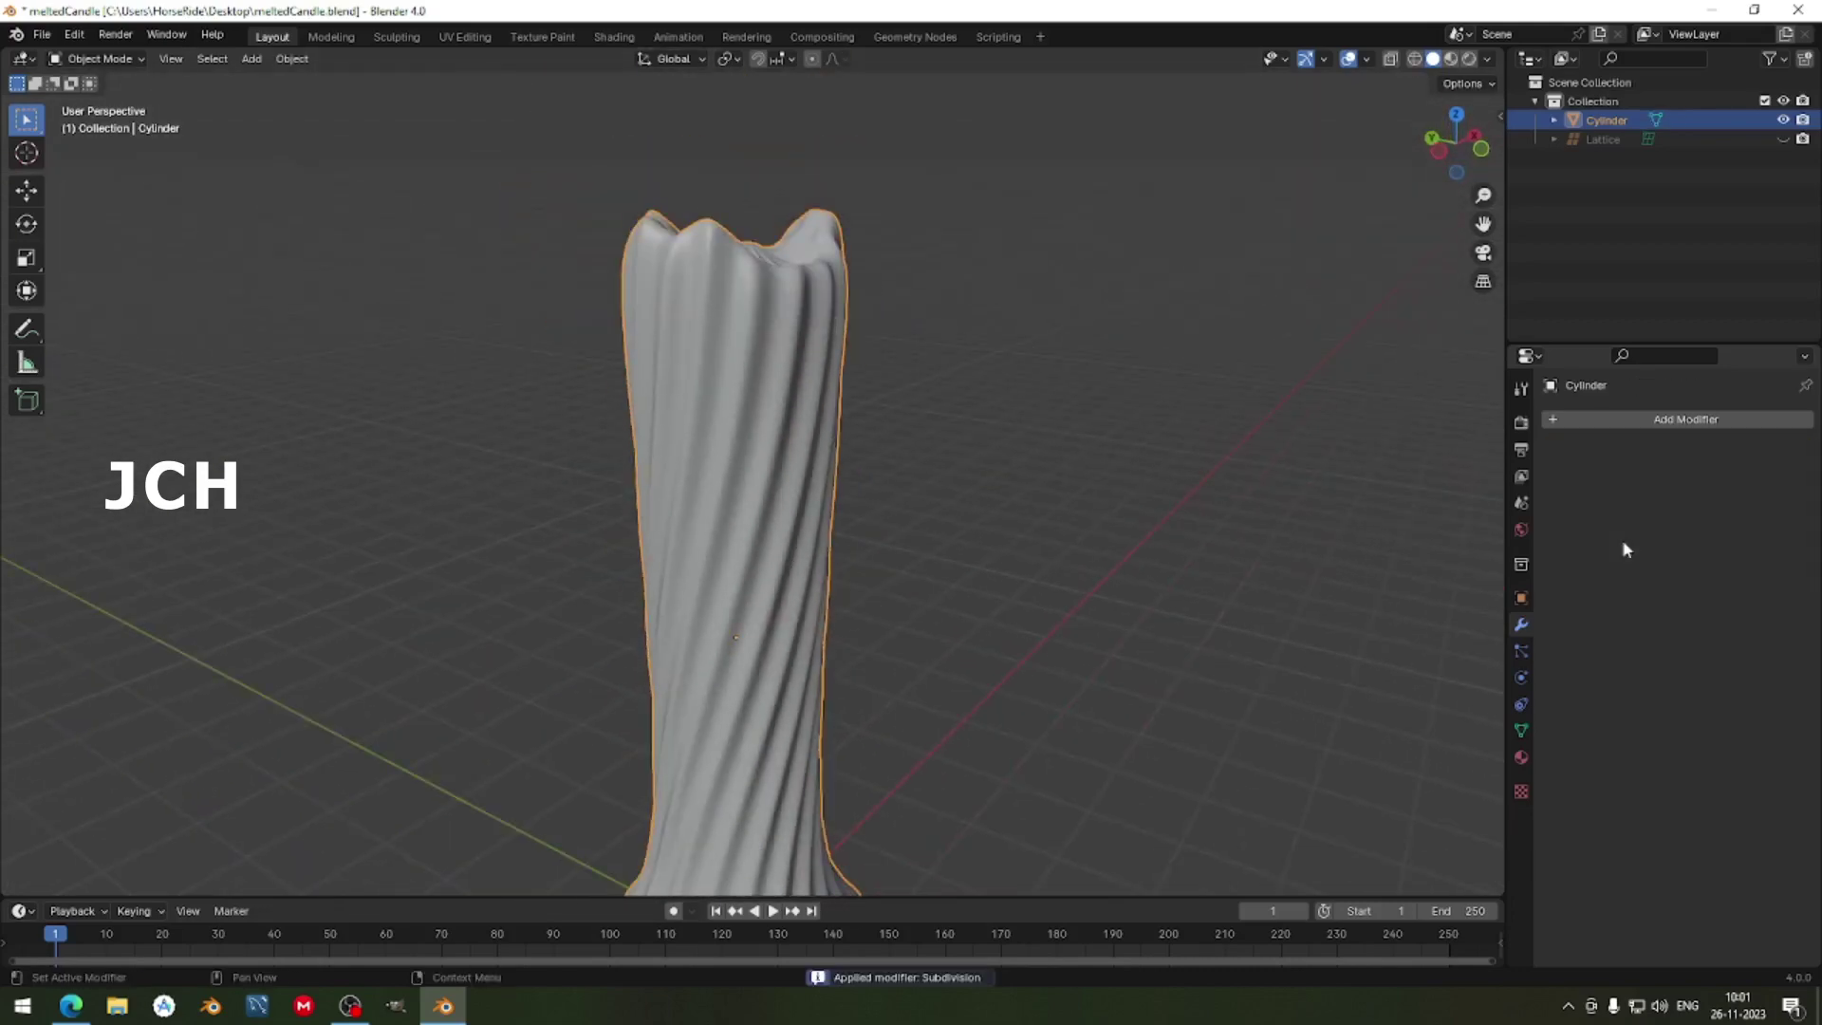
{"action": "left_click", "coordinate": [396, 36]}
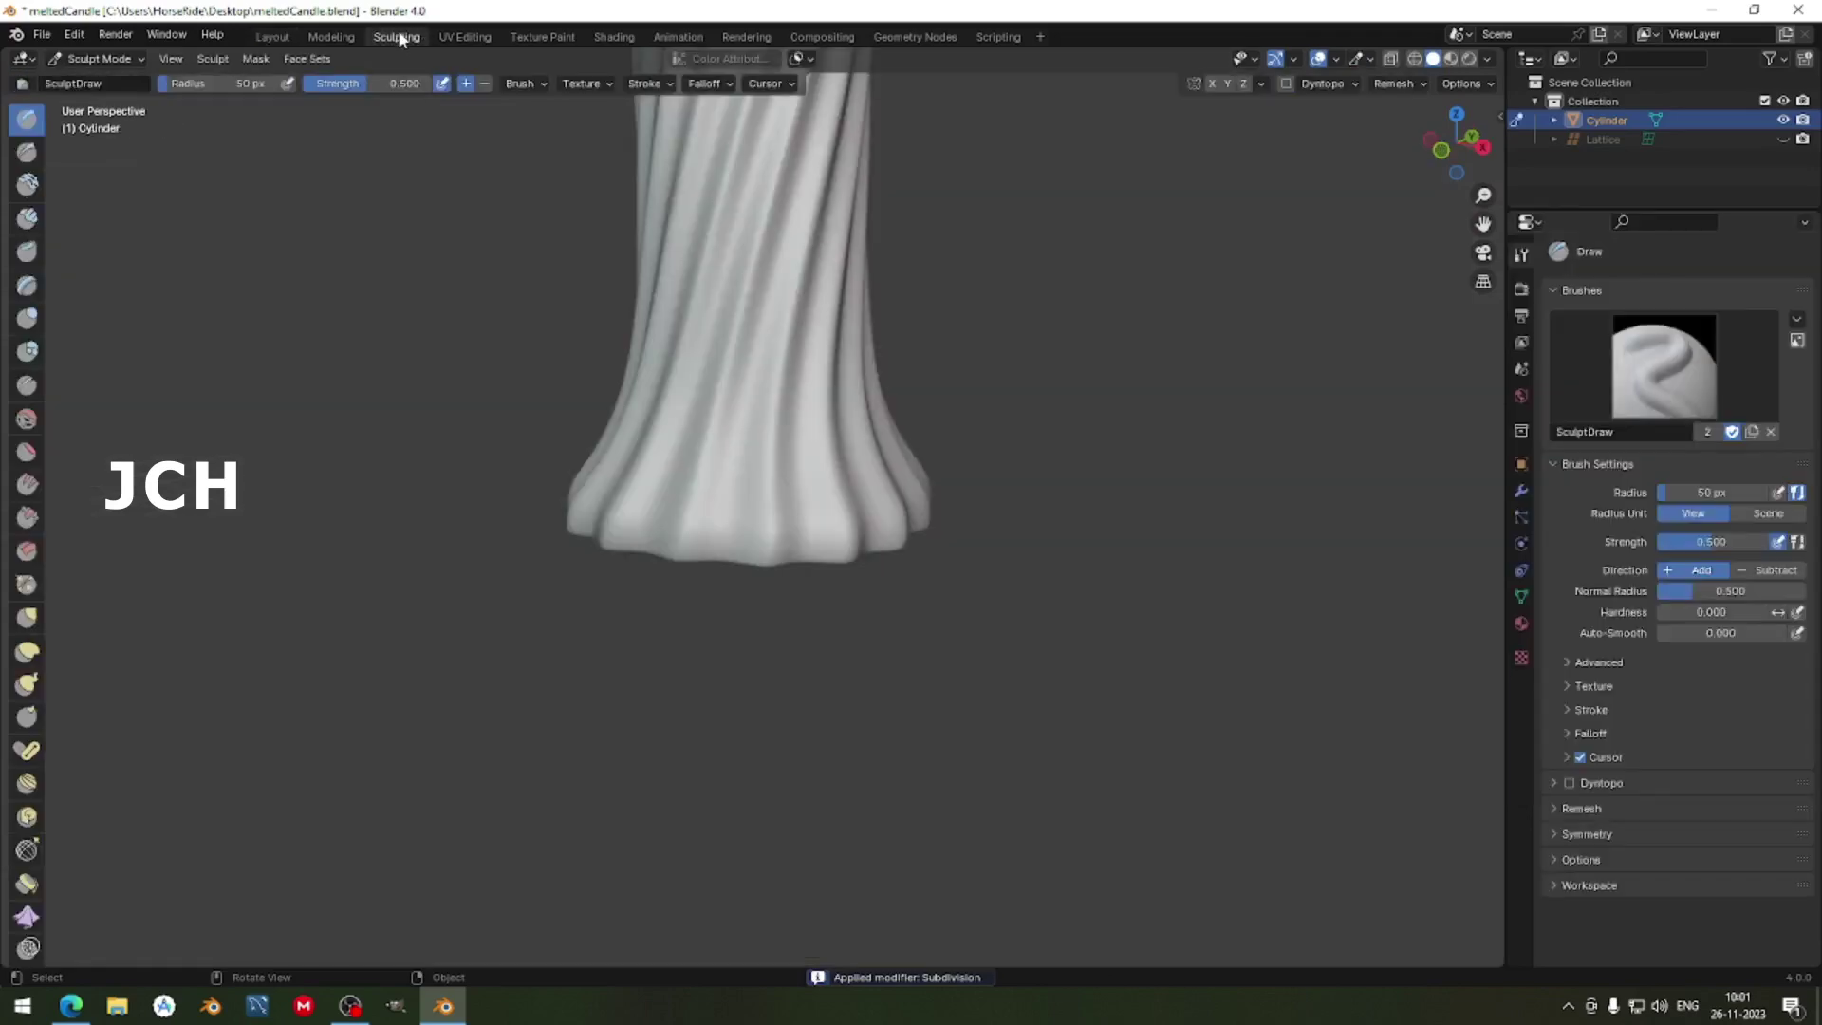
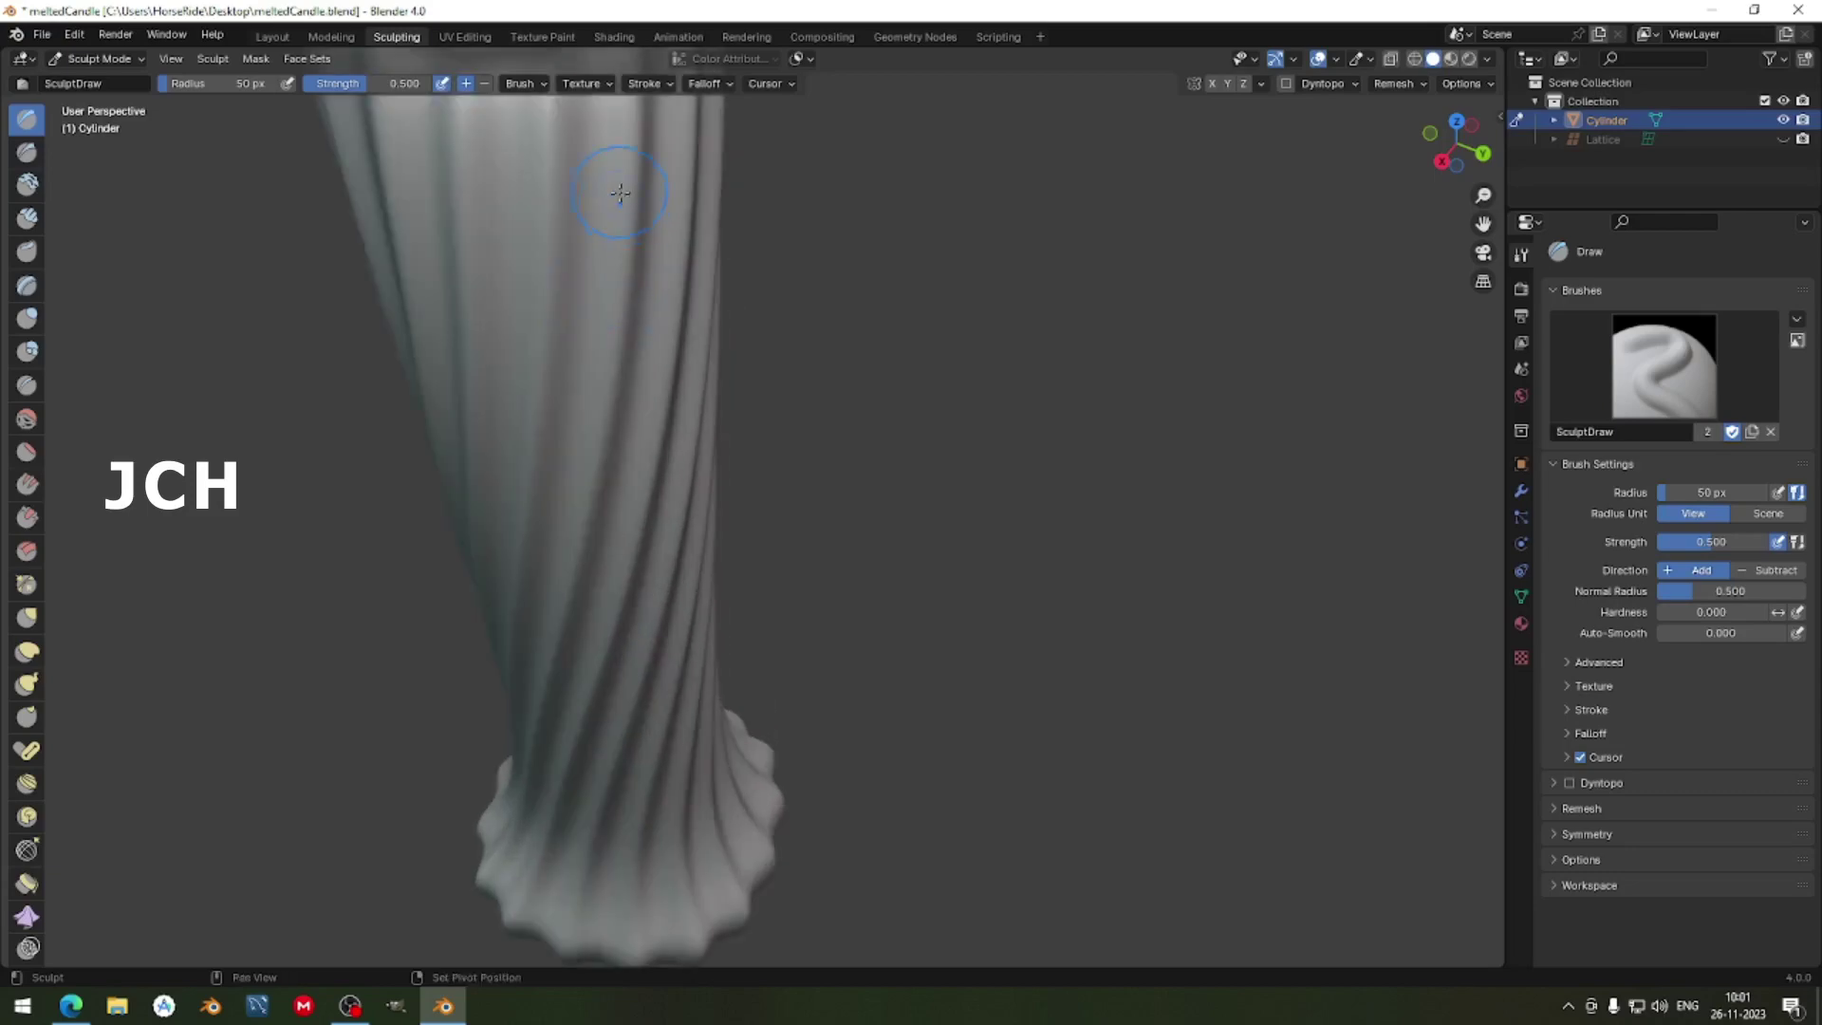
Set the candle's remesh voxel size to 0.018 m.
{"action": "middle_click_drag", "start_coordinate": [619, 192], "coordinate": [741, 468], "text": "shift"}
{"action": "scroll", "coordinate": [719, 469], "scroll_direction": "up", "scroll_amount": 1}
{"action": "scroll", "coordinate": [719, 469], "scroll_direction": "down", "scroll_amount": 1}
{"action": "middle_click_drag", "start_coordinate": [759, 529], "coordinate": [748, 516]}
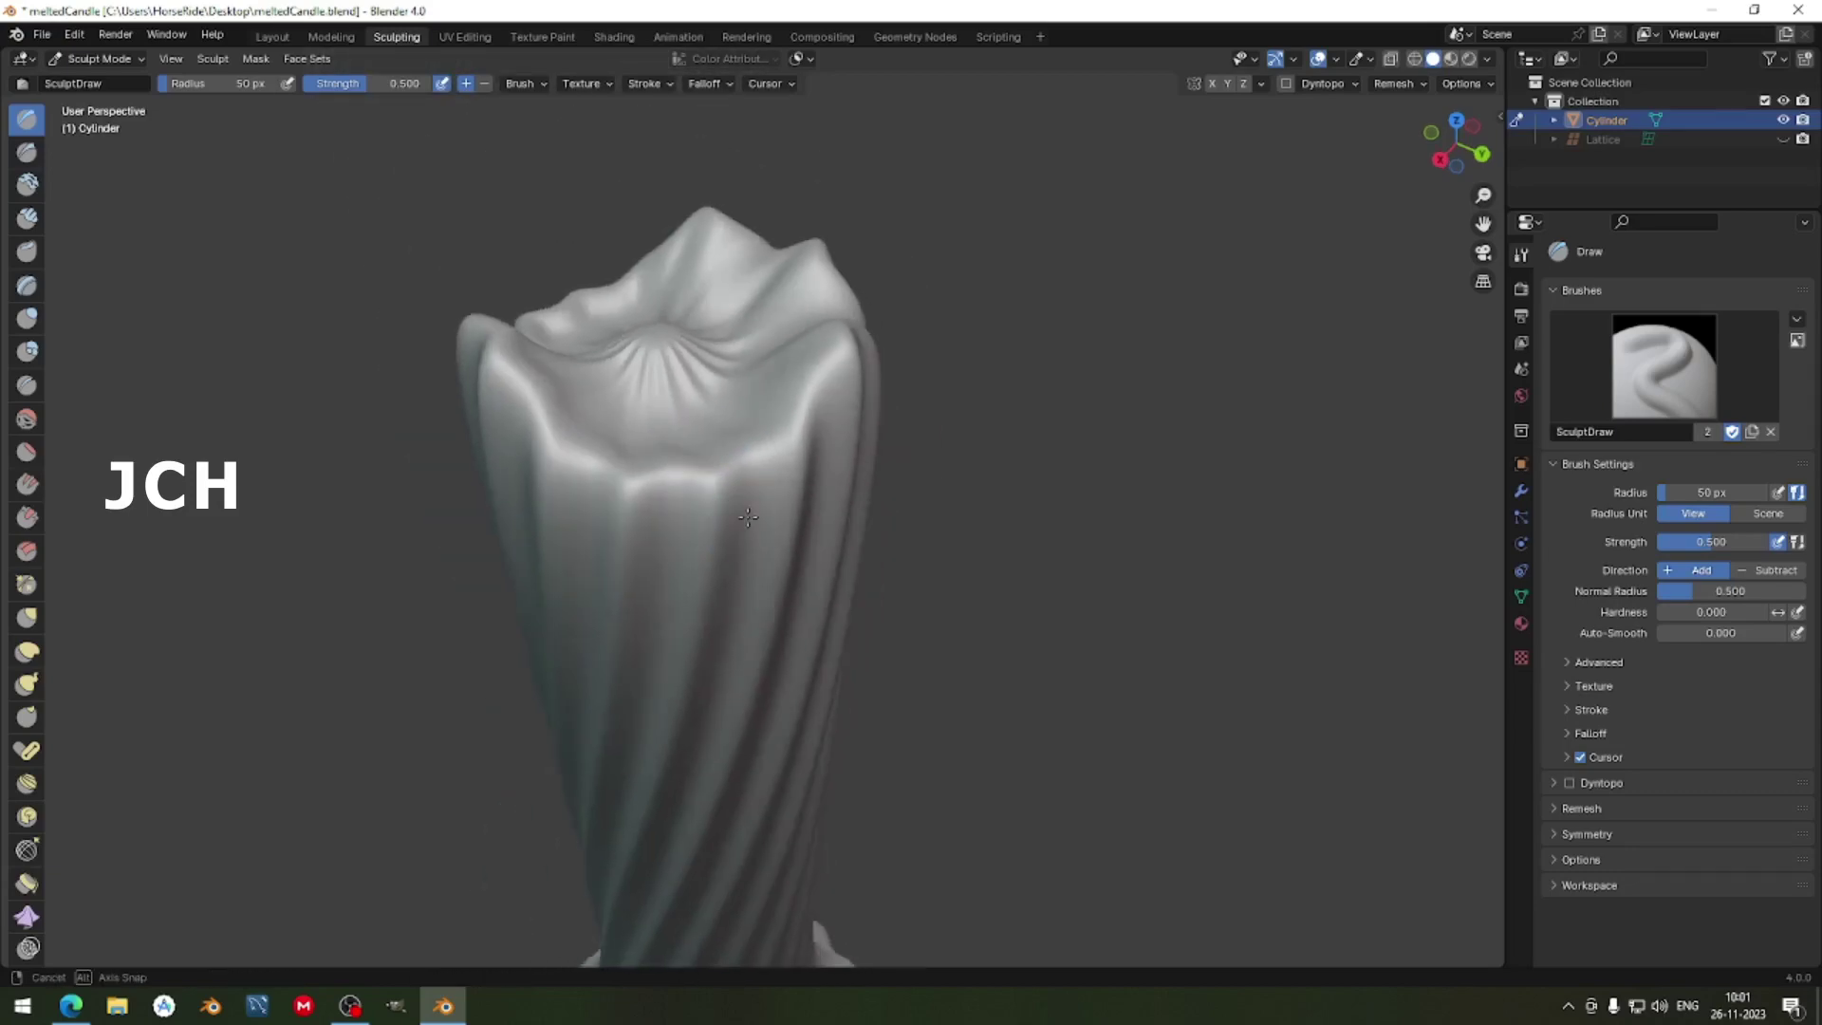
{"action": "scroll", "coordinate": [747, 516], "scroll_direction": "down", "scroll_amount": 1}
{"action": "key", "text": "r"}
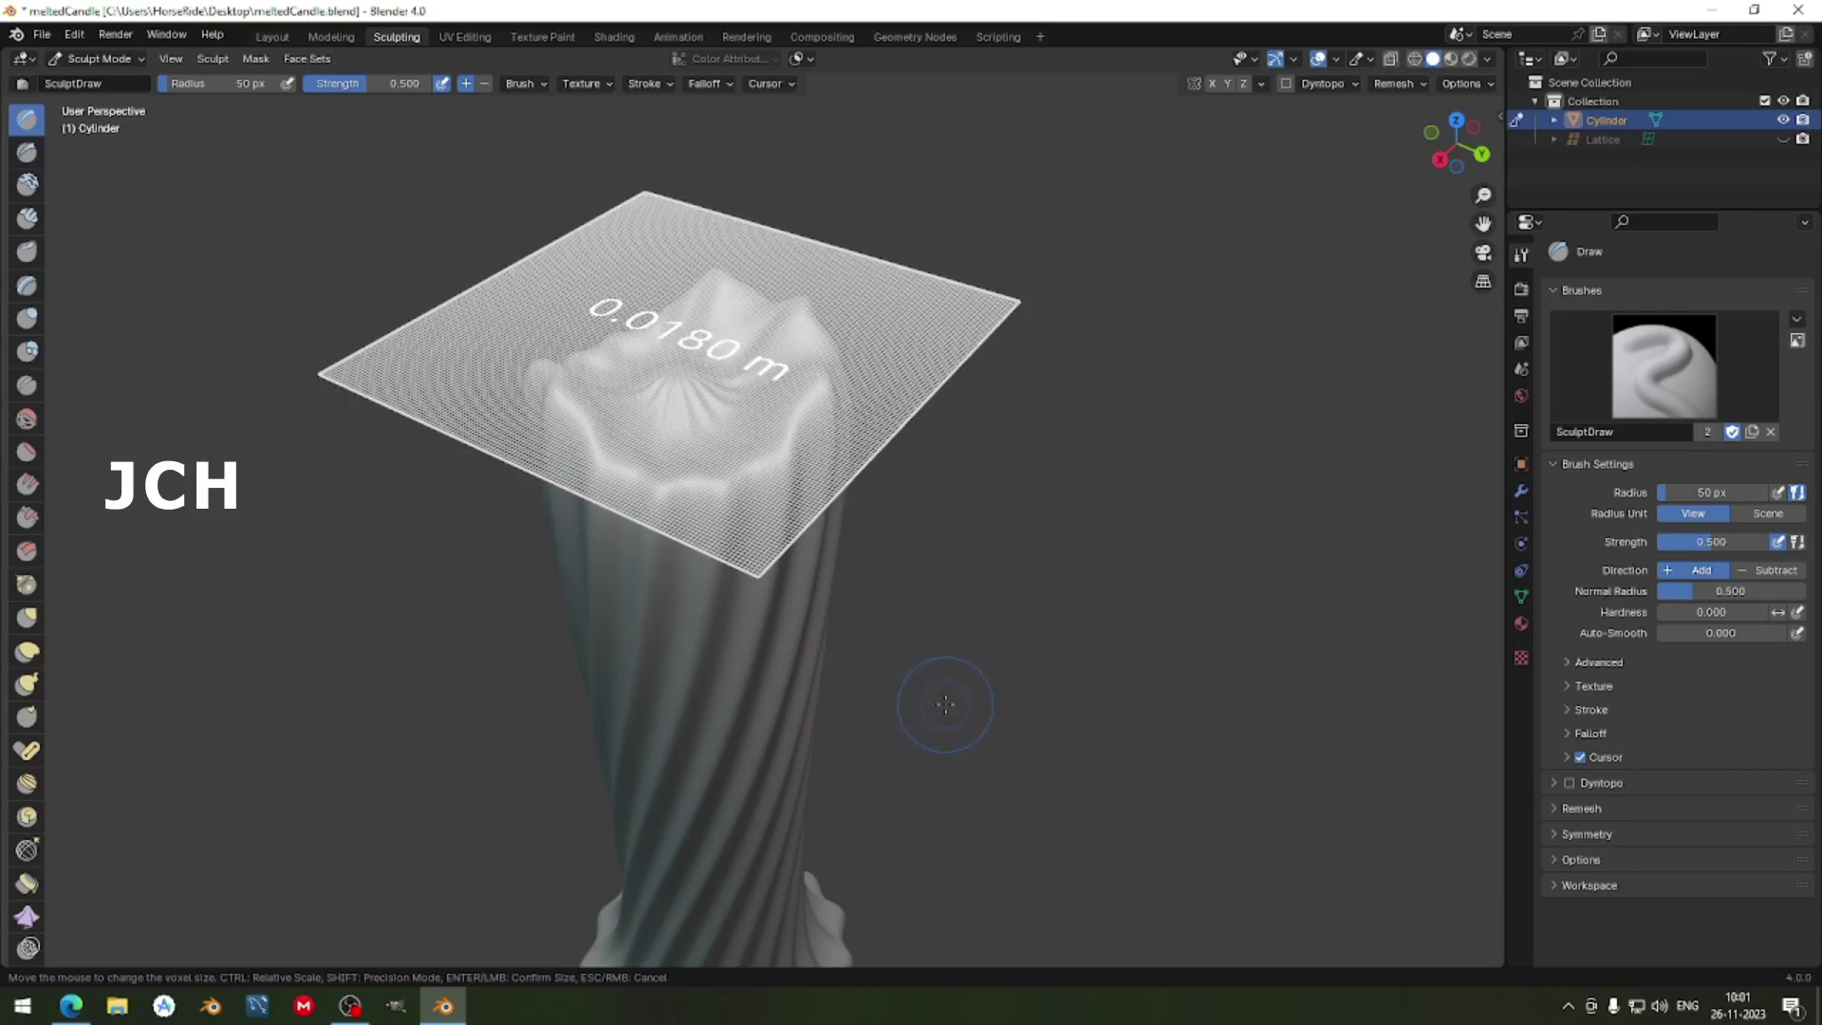
{"action": "left_click", "coordinate": [945, 704]}
Remesh the candle with the Face Sets and Paint Mask preservation options switched off.
{"action": "left_click", "coordinate": [1394, 83]}
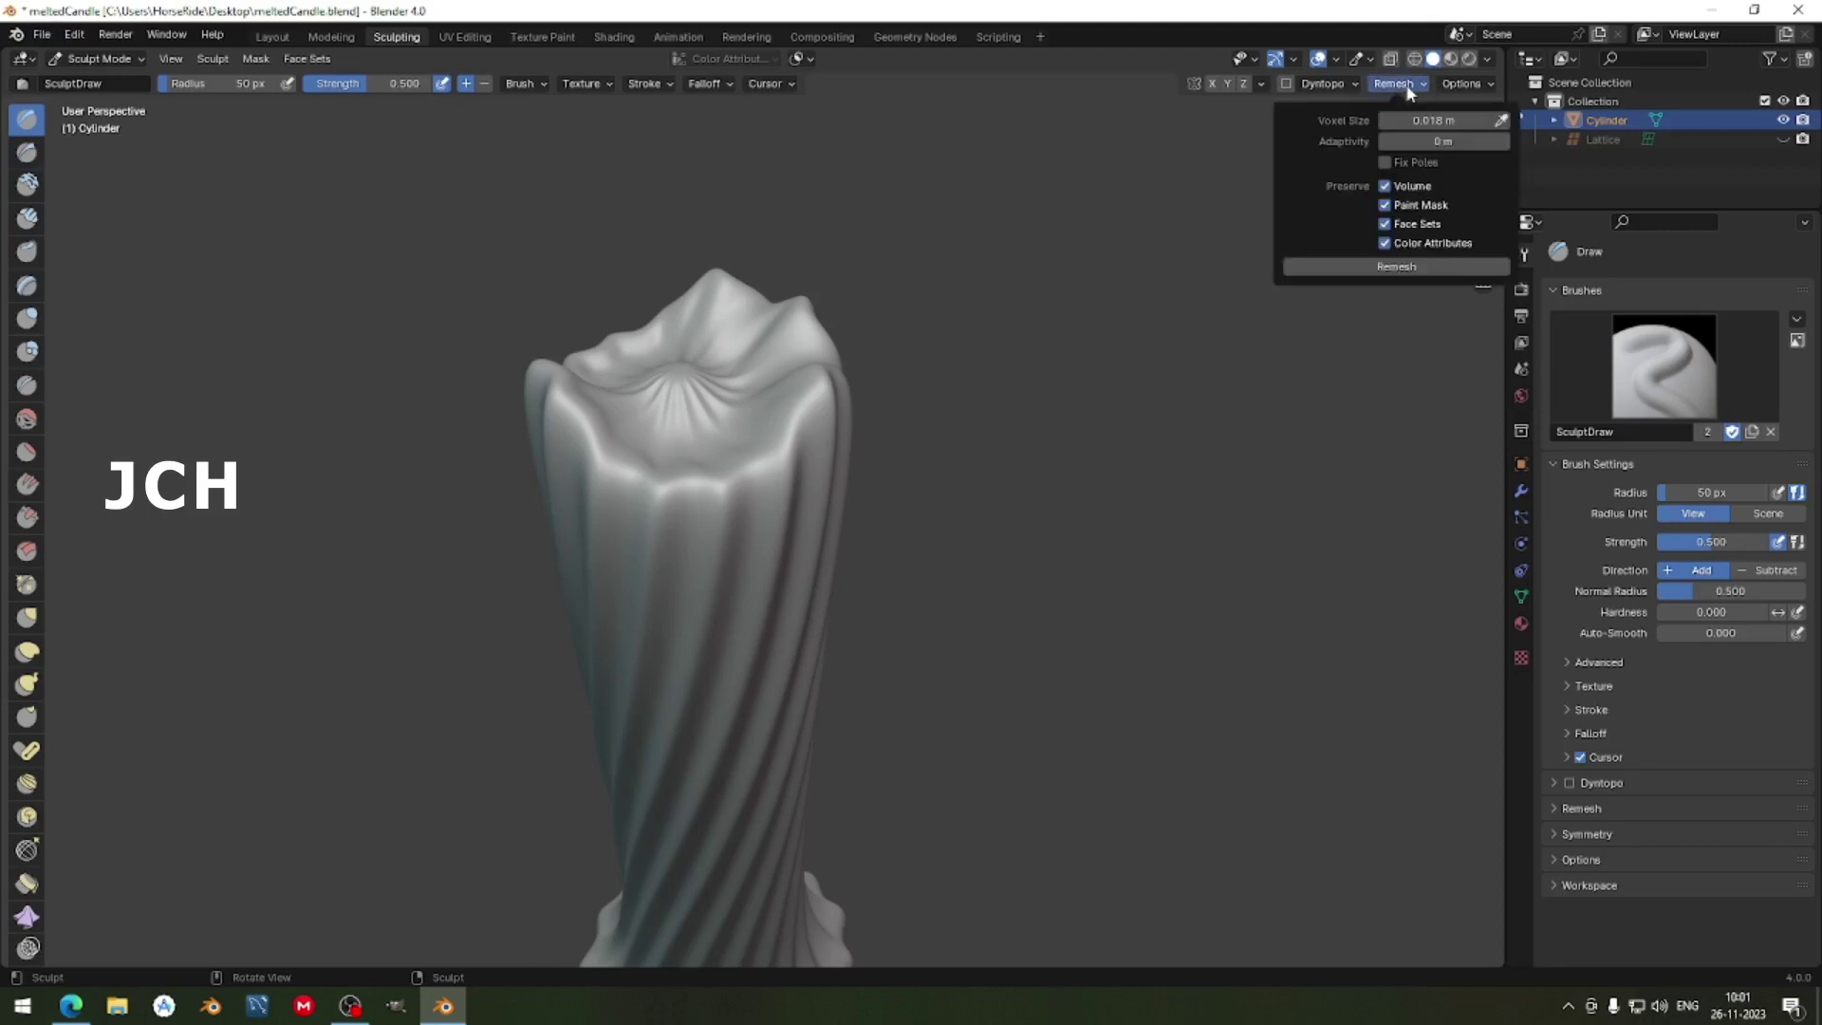
{"action": "left_click", "coordinate": [1387, 225]}
{"action": "left_click", "coordinate": [1387, 204]}
{"action": "left_click", "coordinate": [1398, 270]}
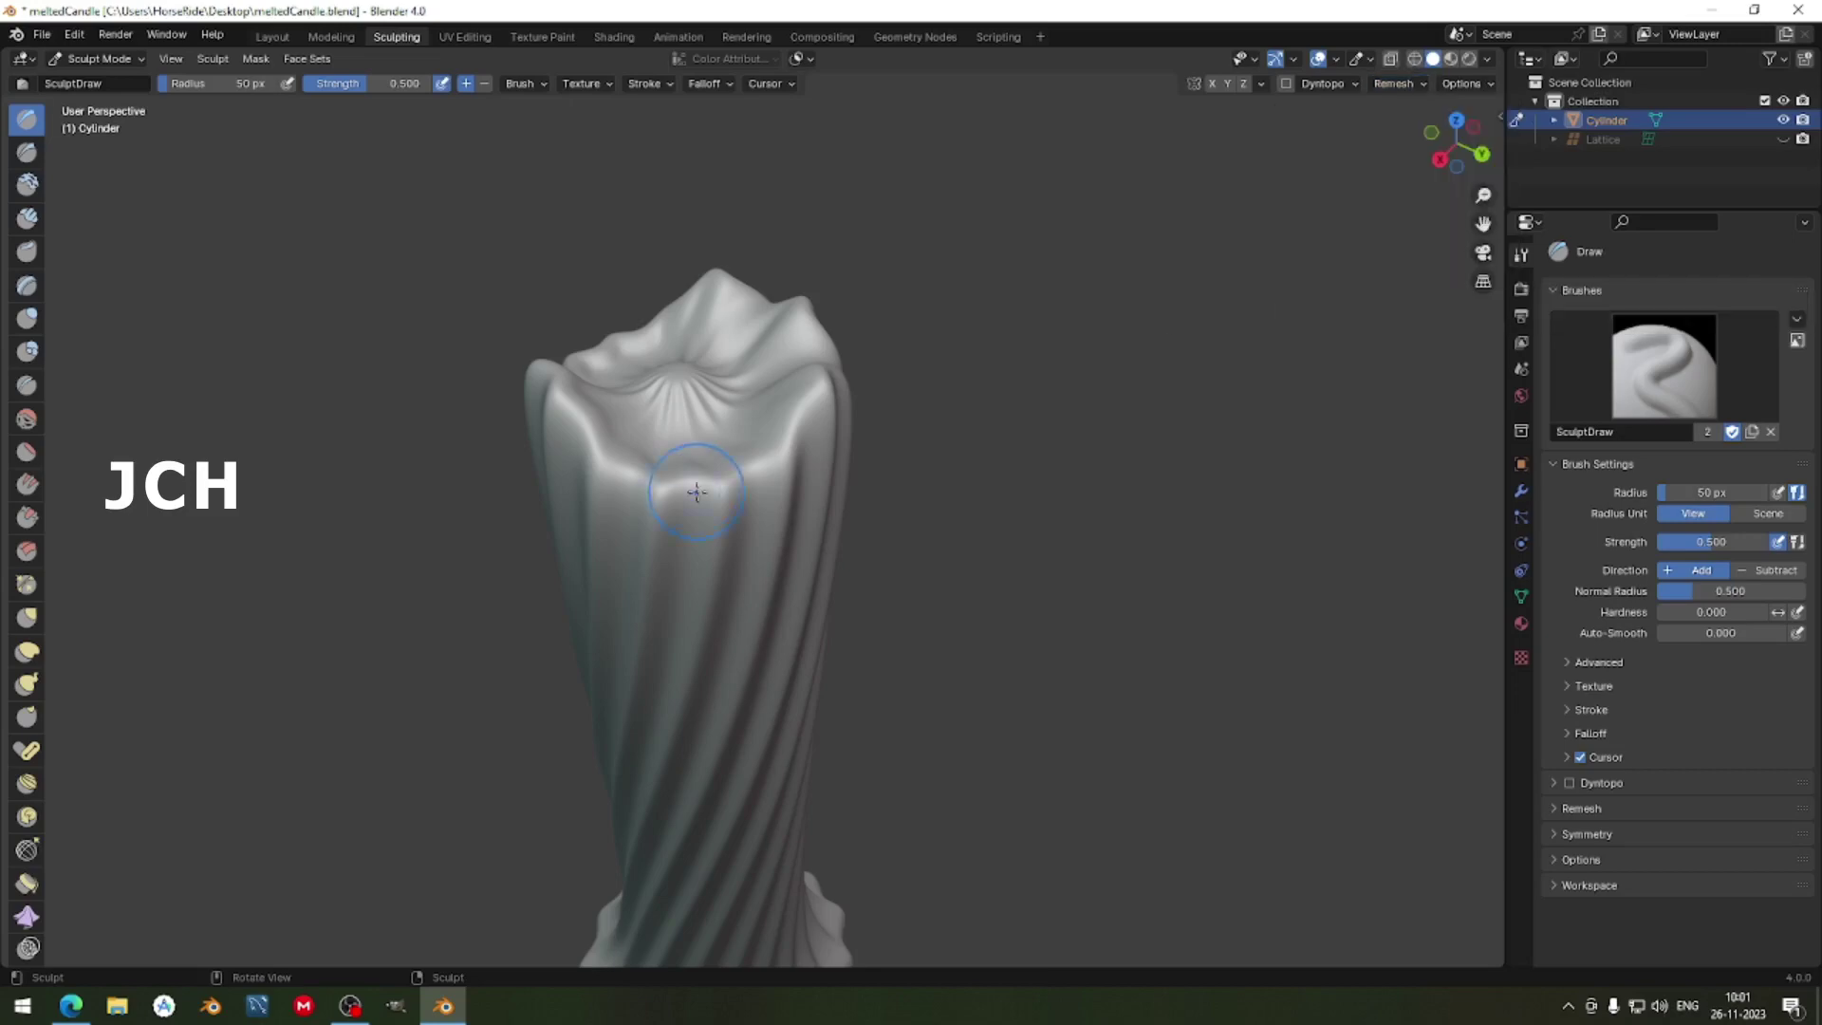
Check the candle's mesh density in Edit Mode, return to Sculpt Mode and remesh the candle again.
{"action": "key", "text": "Tab"}
{"action": "mouse_move", "coordinate": [857, 478]}
{"action": "middle_mouse_down"}
{"action": "mouse_move", "coordinate": [744, 370]}
{"action": "mouse_move", "coordinate": [773, 452]}
{"action": "mouse_move", "coordinate": [868, 471]}
{"action": "middle_mouse_up"}
{"action": "key", "text": "Tab"}
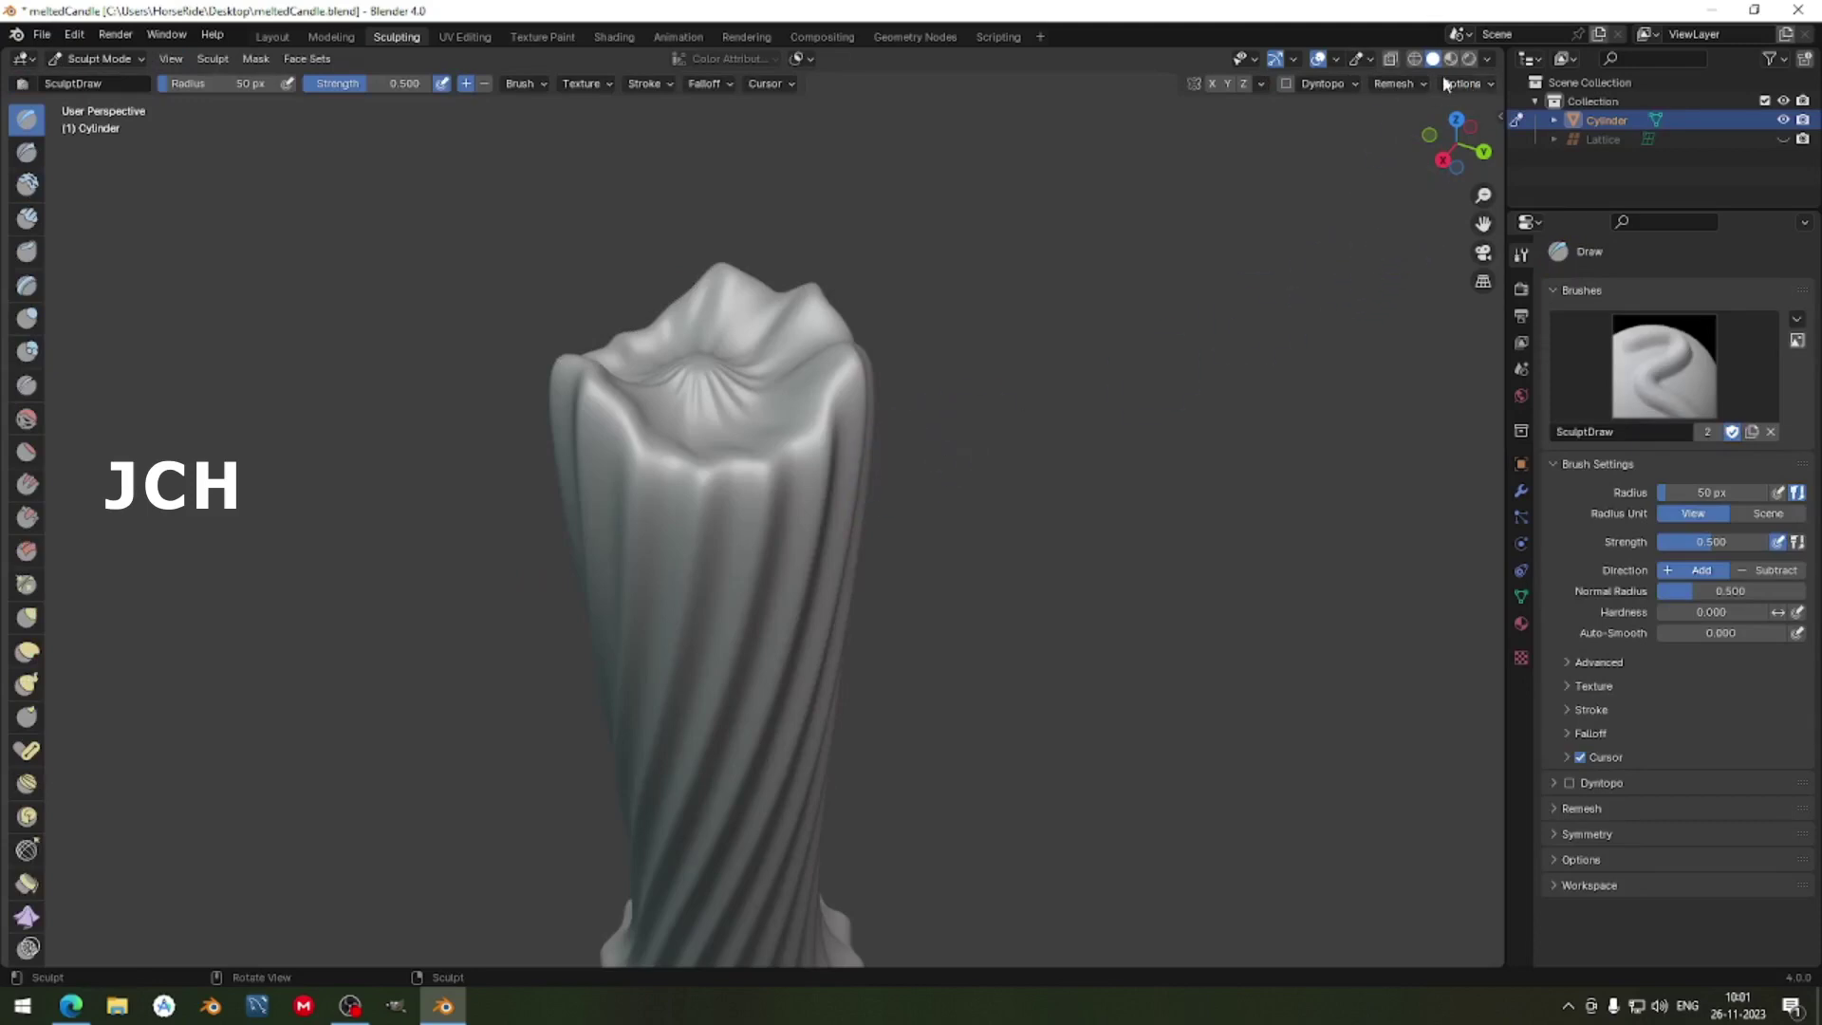
{"action": "left_click", "coordinate": [1415, 83]}
{"action": "left_click", "coordinate": [1424, 266]}
Inspect the remeshed topology along the candle's body in Edit Mode and return to Sculpt Mode.
{"action": "key", "text": "Tab"}
{"action": "mouse_move", "coordinate": [858, 581]}
{"action": "middle_mouse_down"}
{"action": "mouse_move", "coordinate": [756, 395]}
{"action": "mouse_move", "coordinate": [731, 536]}
{"action": "middle_mouse_up"}
{"action": "scroll", "coordinate": [731, 536], "scroll_direction": "up", "scroll_amount": 3}
{"action": "scroll", "coordinate": [721, 535], "scroll_direction": "down", "scroll_amount": 5}
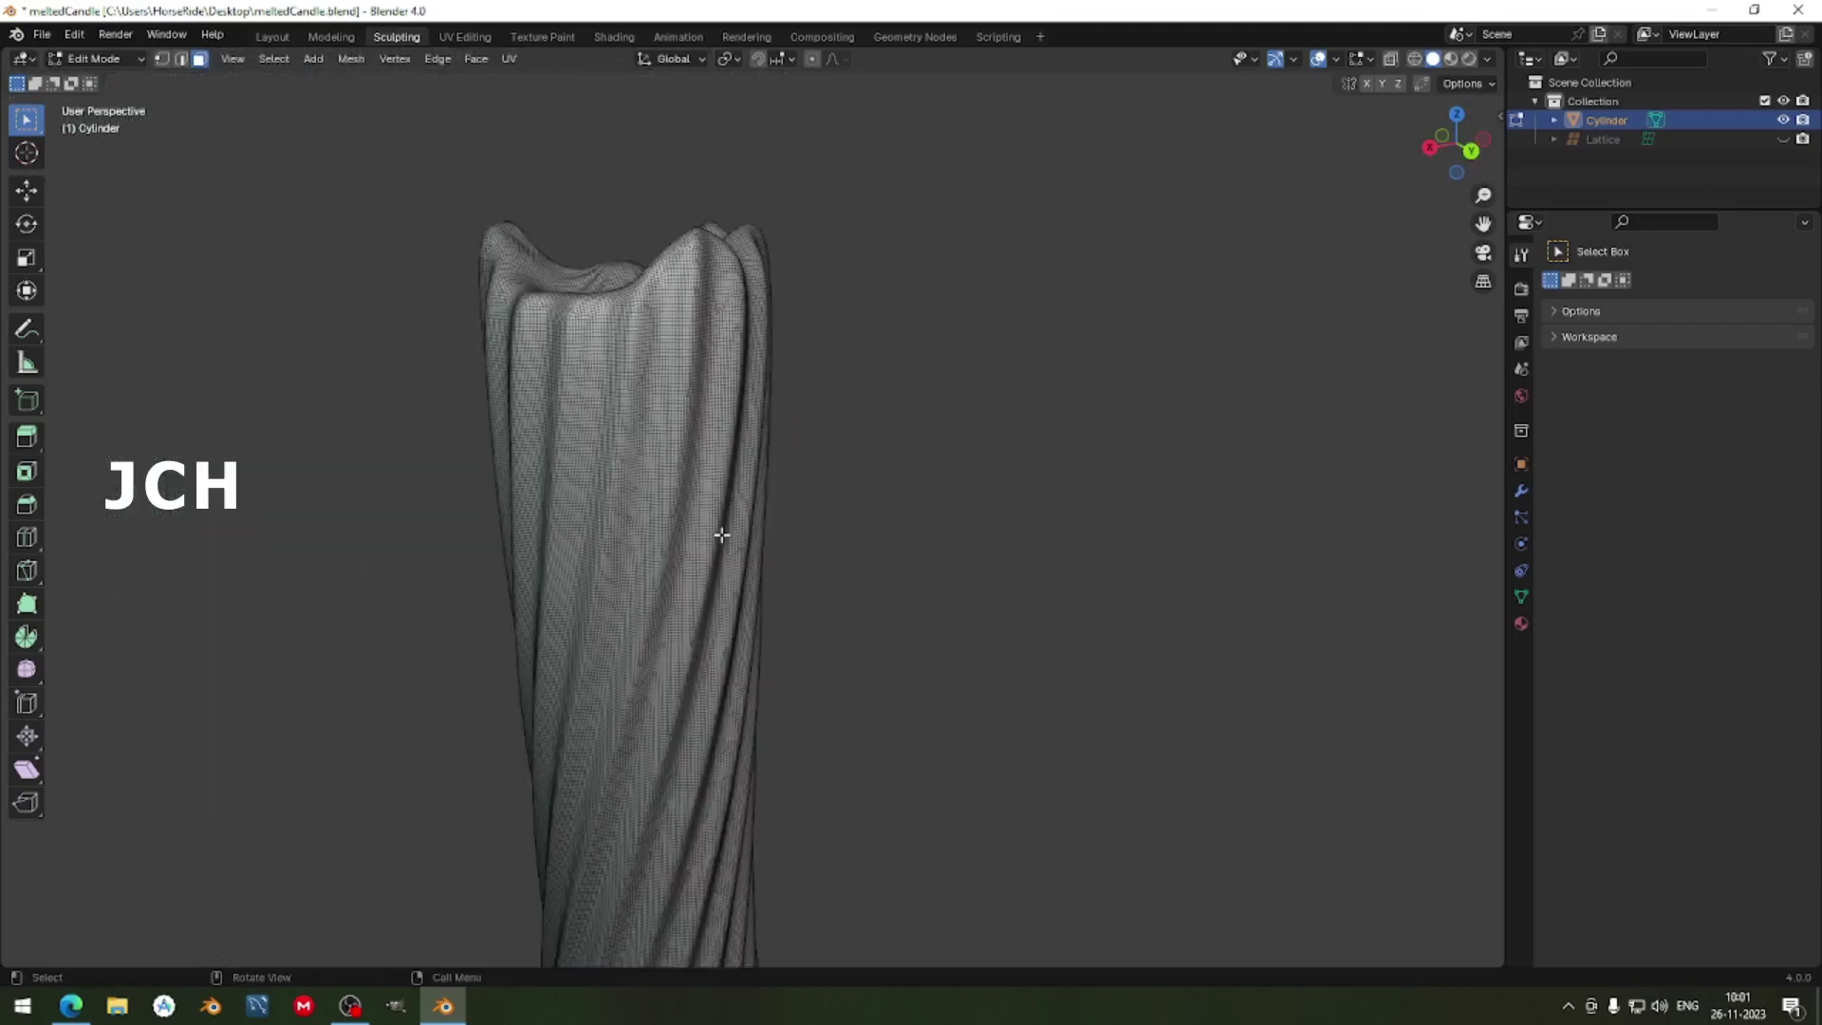
{"action": "key", "text": "Tab"}
Set the Draw brush radius to 134 px and smooth the radial creases inside the candle's recessed top.
{"action": "mouse_move", "coordinate": [691, 386]}
{"action": "middle_mouse_down"}
{"action": "mouse_move", "coordinate": [650, 373]}
{"action": "mouse_move", "coordinate": [753, 389]}
{"action": "mouse_move", "coordinate": [960, 374]}
{"action": "middle_mouse_up"}
{"action": "scroll", "coordinate": [778, 397], "scroll_direction": "up", "scroll_amount": 6}
{"action": "mouse_move", "coordinate": [1068, 325]}
{"action": "middle_mouse_down"}
{"action": "mouse_move", "coordinate": [1040, 316]}
{"action": "mouse_move", "coordinate": [994, 430]}
{"action": "middle_mouse_up"}
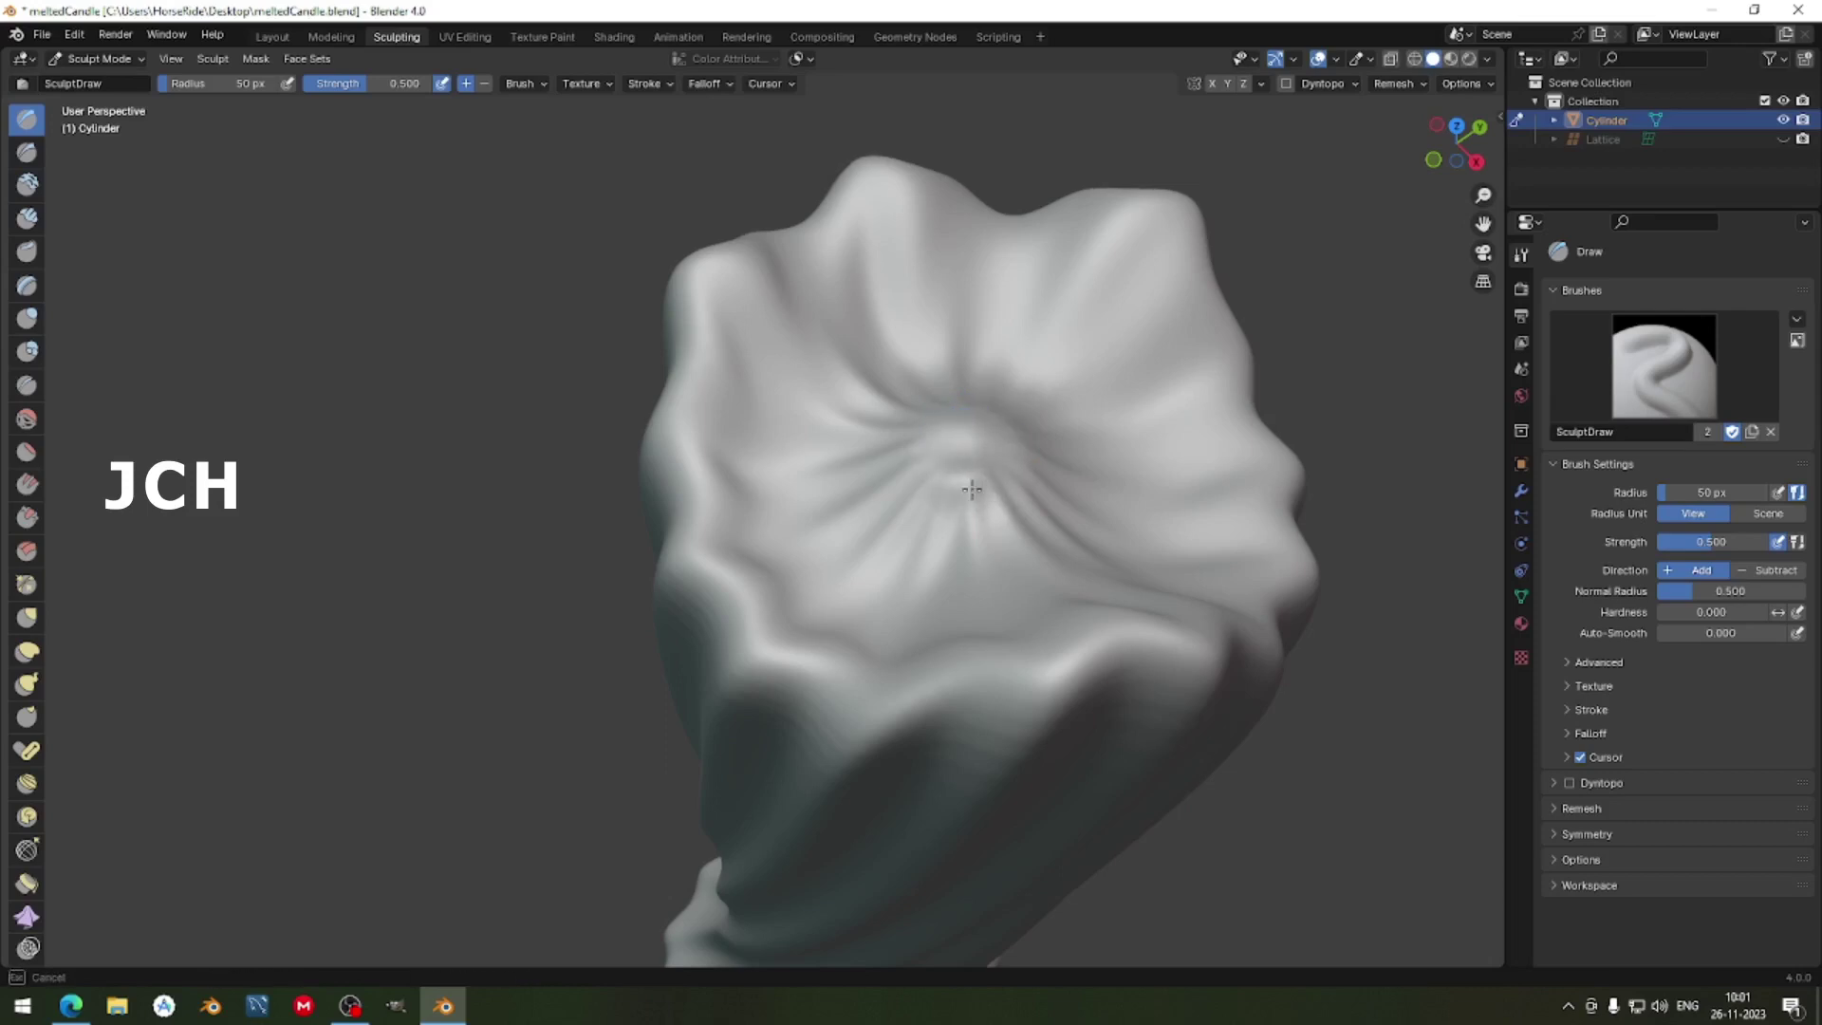
{"action": "key", "text": "f"}
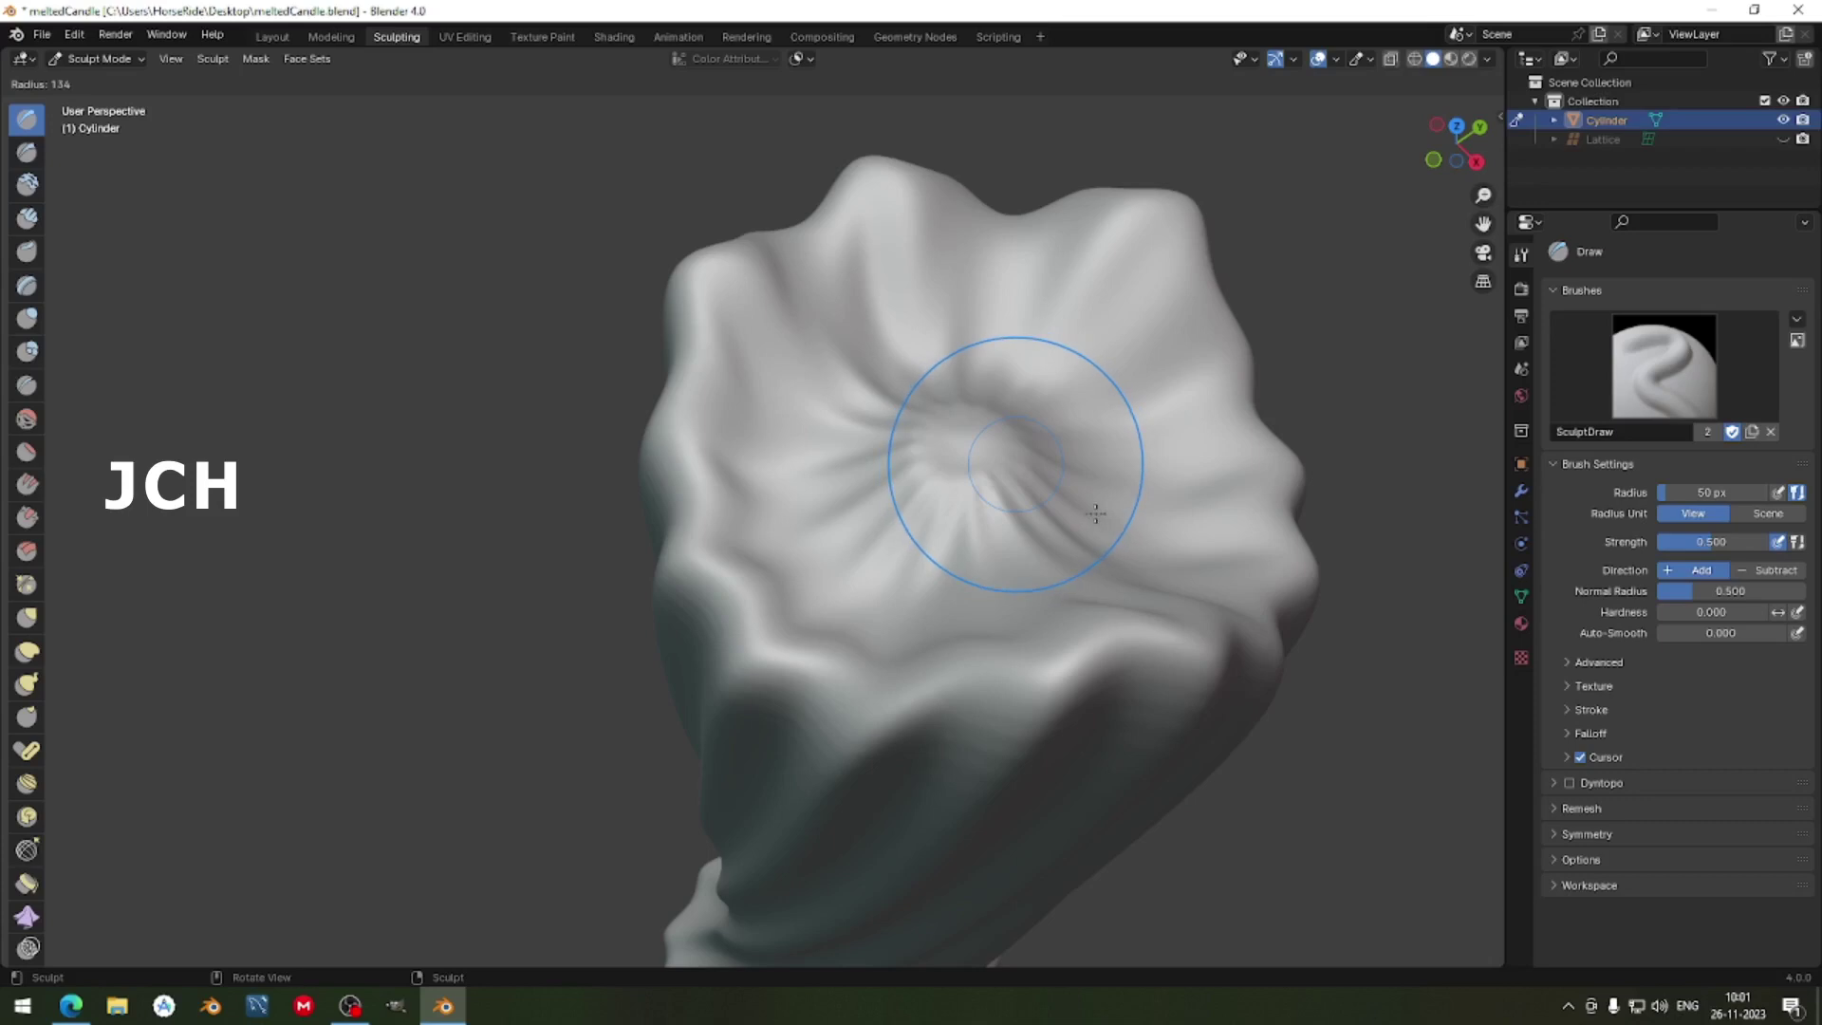
{"action": "left_click", "coordinate": [1096, 513]}
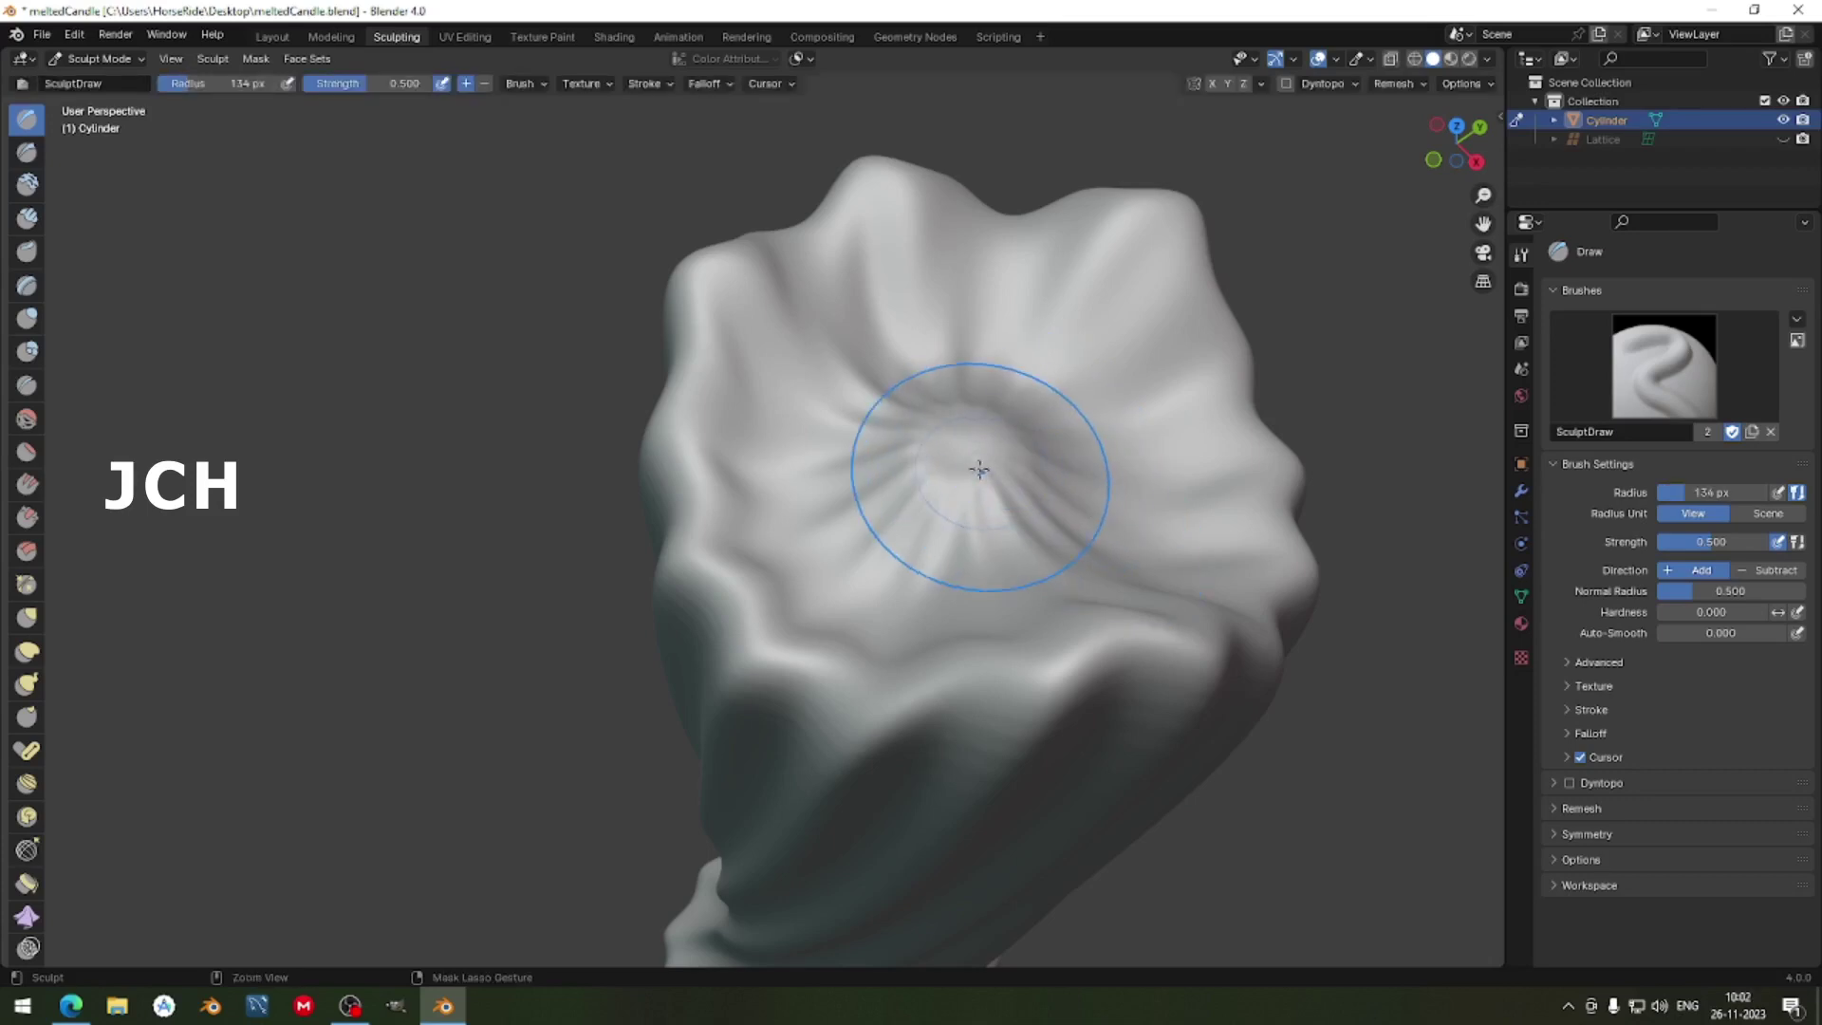
{"action": "mouse_move", "coordinate": [938, 429]}
{"action": "left_mouse_down"}
{"action": "mouse_move", "coordinate": [939, 447]}
{"action": "mouse_move", "coordinate": [946, 414]}
{"action": "mouse_move", "coordinate": [947, 471]}
{"action": "mouse_move", "coordinate": [992, 447]}
{"action": "mouse_move", "coordinate": [1014, 468]}
{"action": "mouse_move", "coordinate": [980, 435]}
{"action": "mouse_move", "coordinate": [1049, 533]}
{"action": "mouse_move", "coordinate": [935, 561]}
{"action": "mouse_move", "coordinate": [807, 442]}
{"action": "left_mouse_up"}
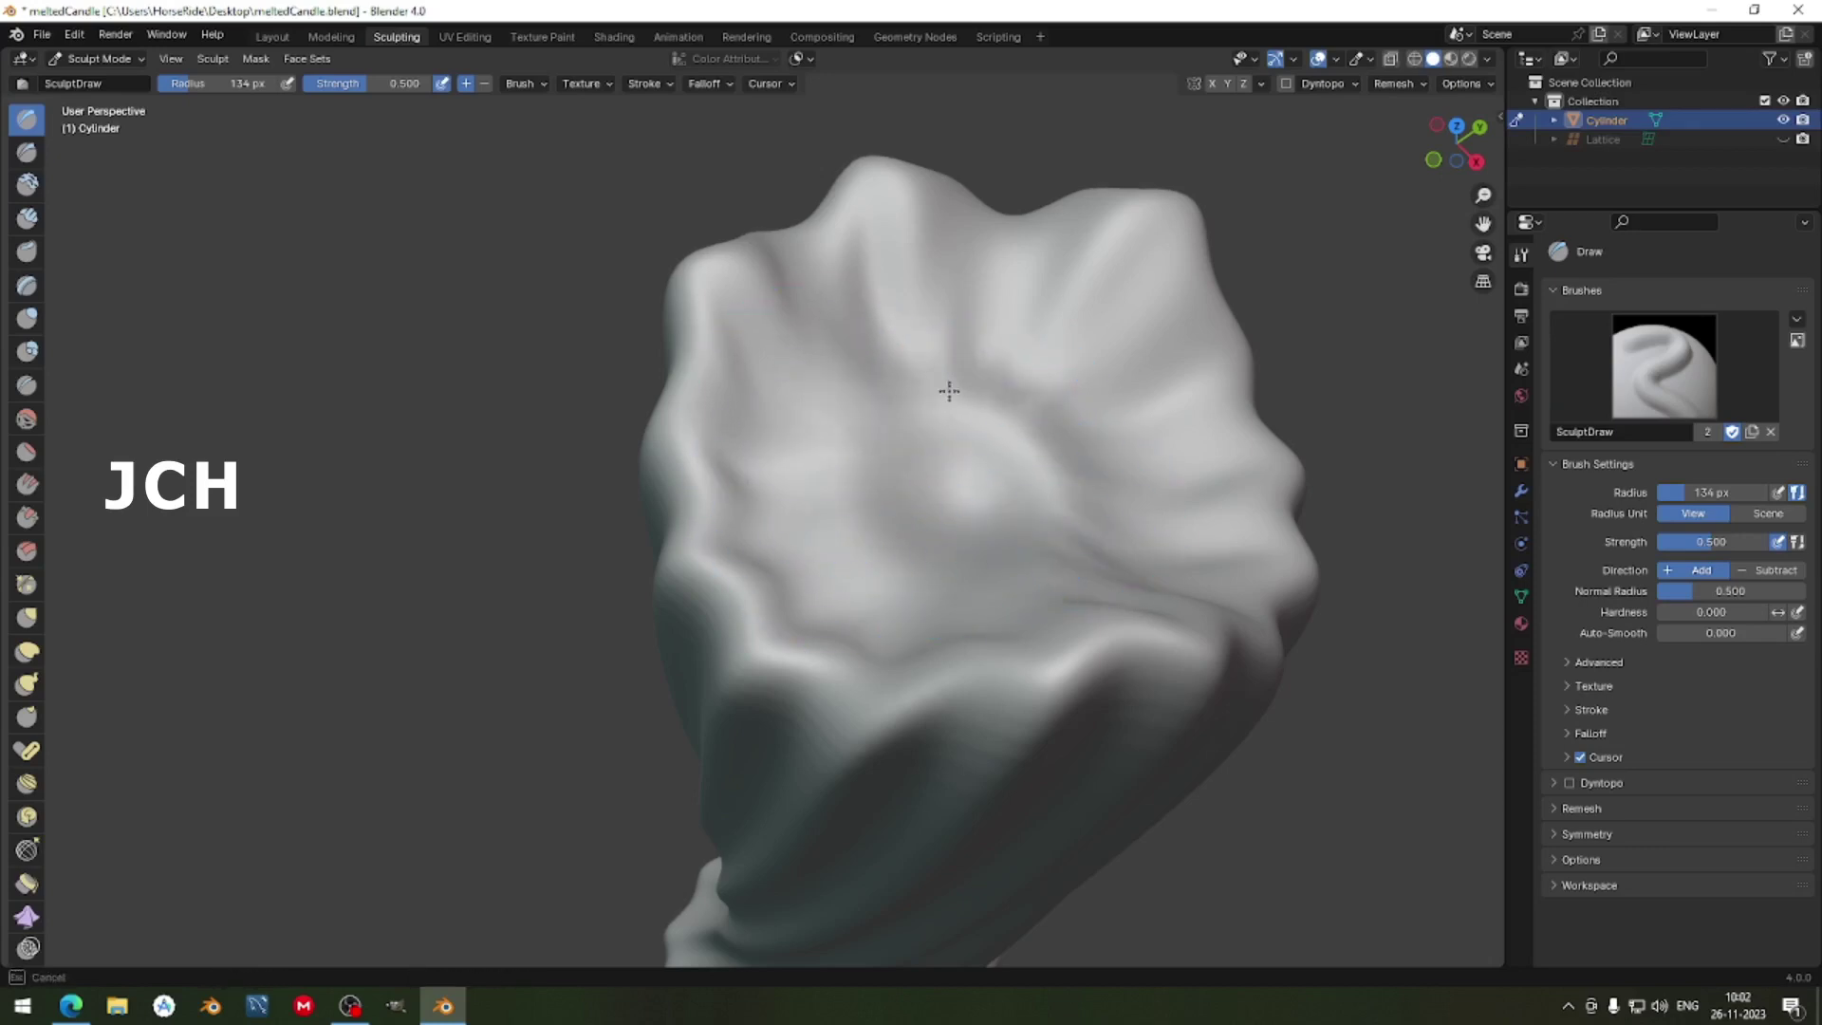
{"action": "left_click_drag", "start_coordinate": [1103, 566], "coordinate": [844, 560], "text": "shift"}
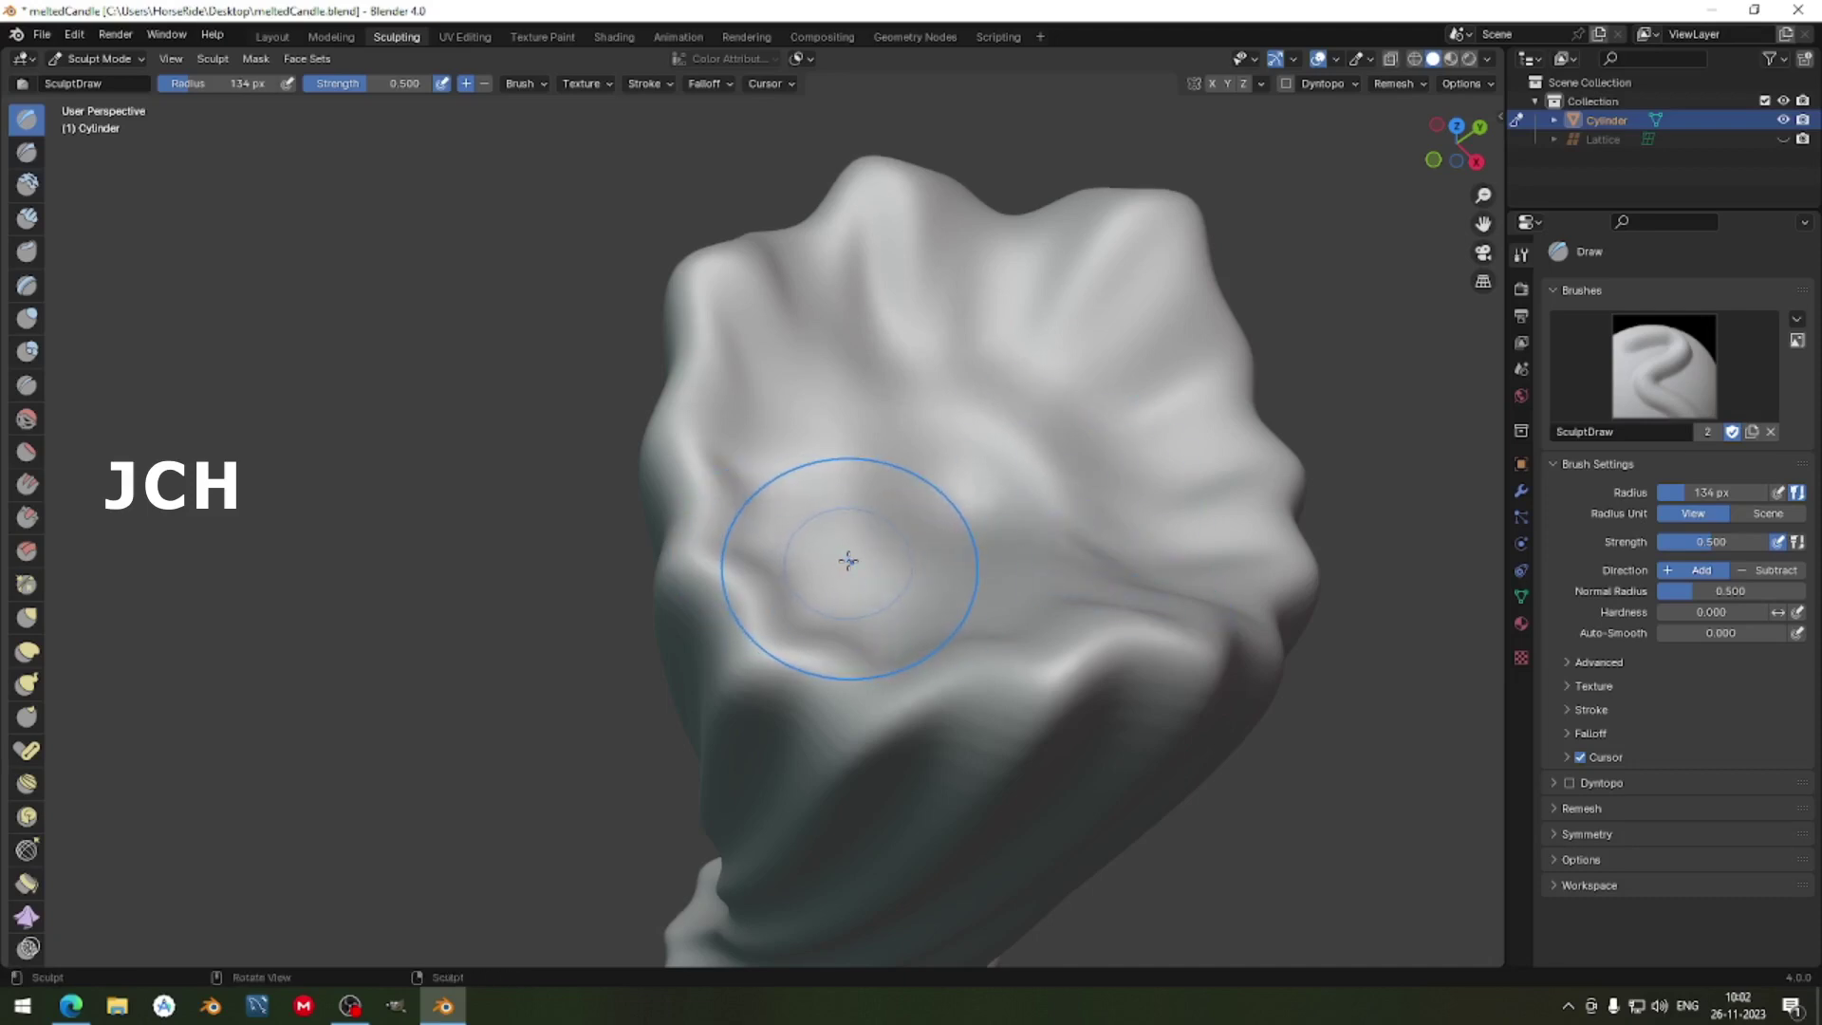
{"action": "mouse_move", "coordinate": [848, 558]}
{"action": "left_mouse_down"}
{"action": "mouse_move", "coordinate": [826, 419]}
{"action": "mouse_move", "coordinate": [974, 399]}
{"action": "mouse_move", "coordinate": [1076, 564]}
{"action": "mouse_move", "coordinate": [841, 582]}
{"action": "mouse_move", "coordinate": [829, 431]}
{"action": "mouse_move", "coordinate": [988, 437]}
{"action": "mouse_move", "coordinate": [976, 585]}
{"action": "mouse_move", "coordinate": [911, 557]}
{"action": "mouse_move", "coordinate": [879, 516]}
{"action": "mouse_move", "coordinate": [1030, 538]}
{"action": "mouse_move", "coordinate": [982, 507]}
{"action": "left_mouse_up"}
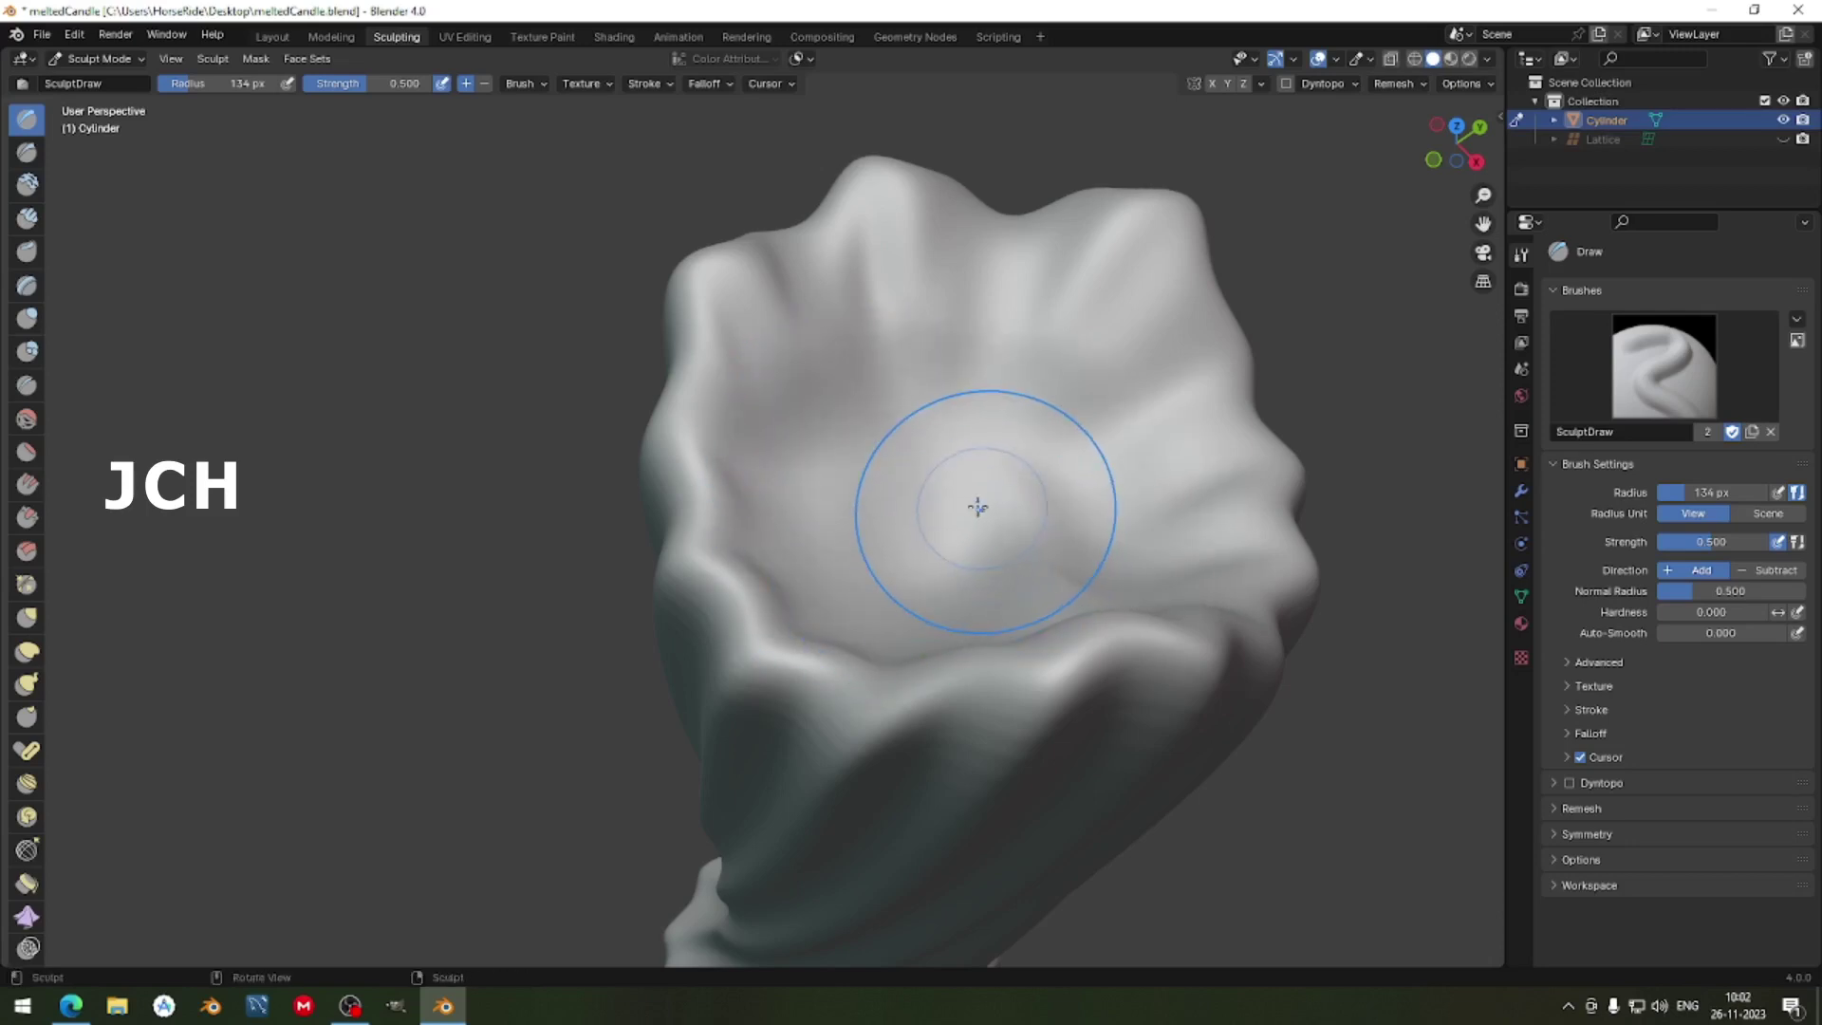
Set the Draw brush radius to 54 px and sculpt a small round mound in the middle of the recess.
{"action": "key", "text": "f"}
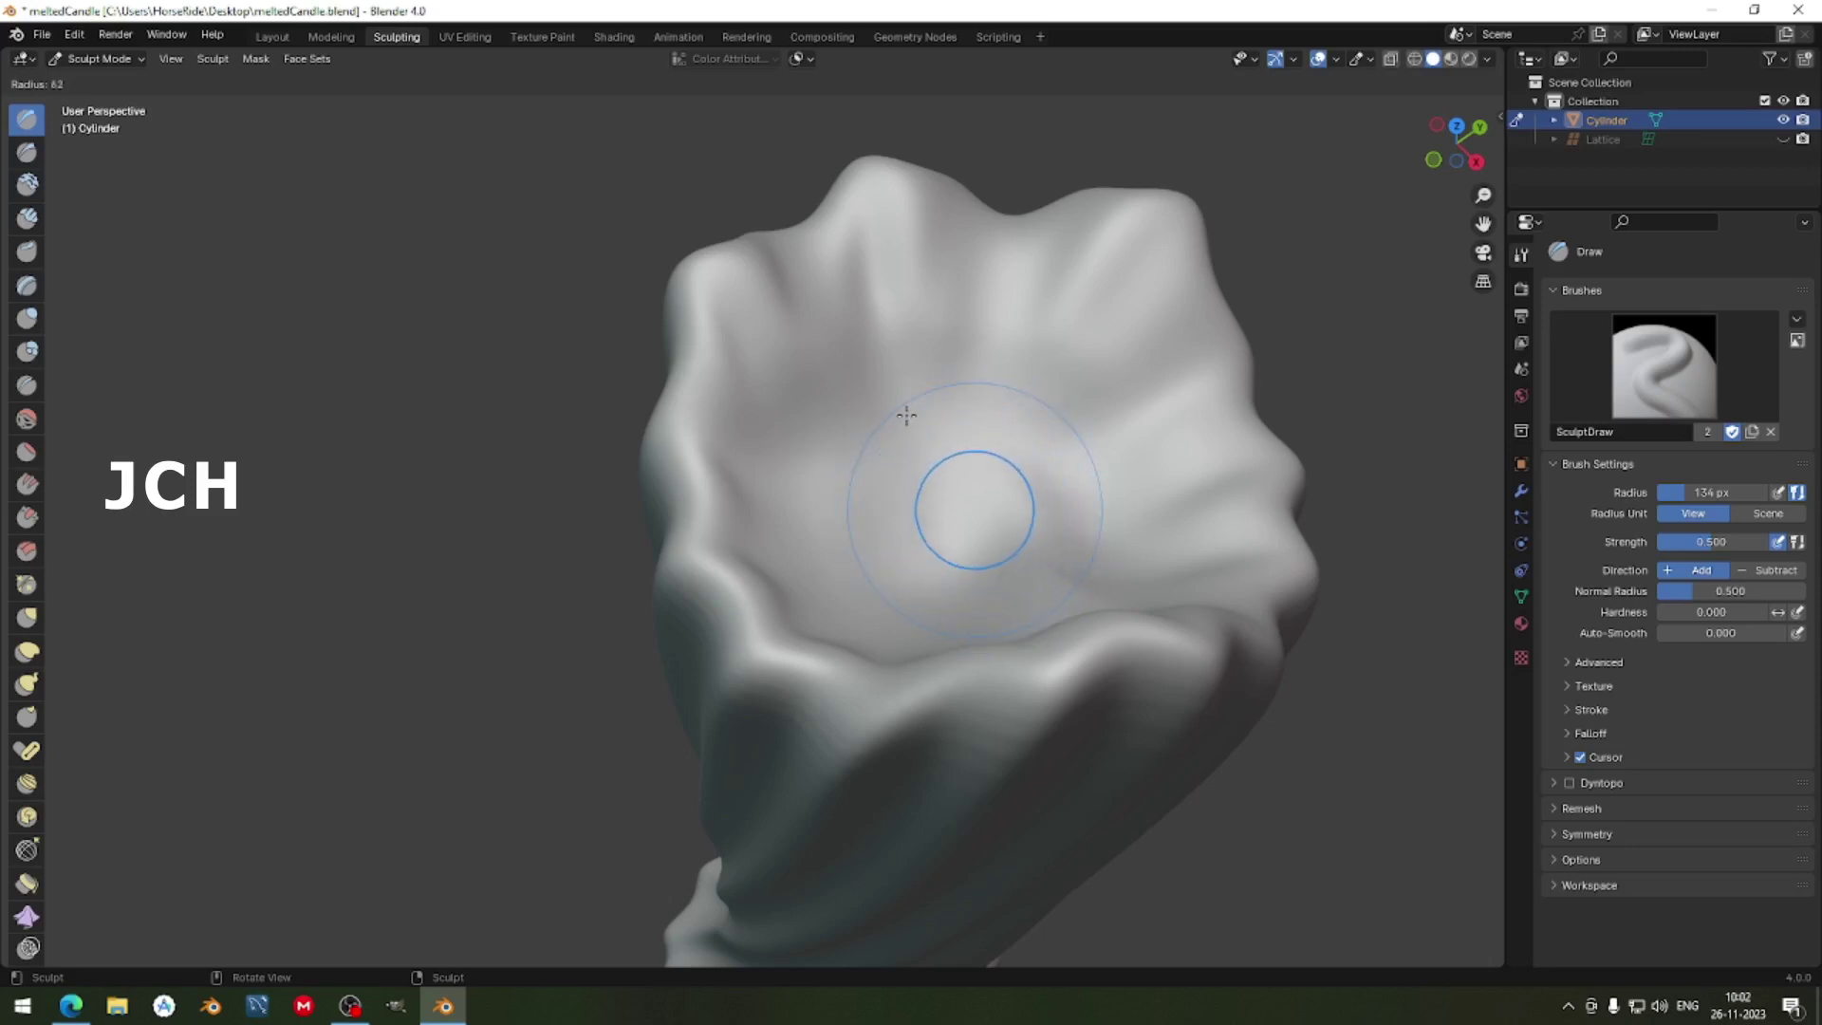
{"action": "left_click", "coordinate": [895, 411]}
{"action": "mouse_move", "coordinate": [895, 411]}
{"action": "left_mouse_down"}
{"action": "mouse_move", "coordinate": [978, 503]}
{"action": "mouse_move", "coordinate": [951, 500]}
{"action": "mouse_move", "coordinate": [952, 521]}
{"action": "mouse_move", "coordinate": [978, 520]}
{"action": "mouse_move", "coordinate": [965, 544]}
{"action": "left_mouse_up"}
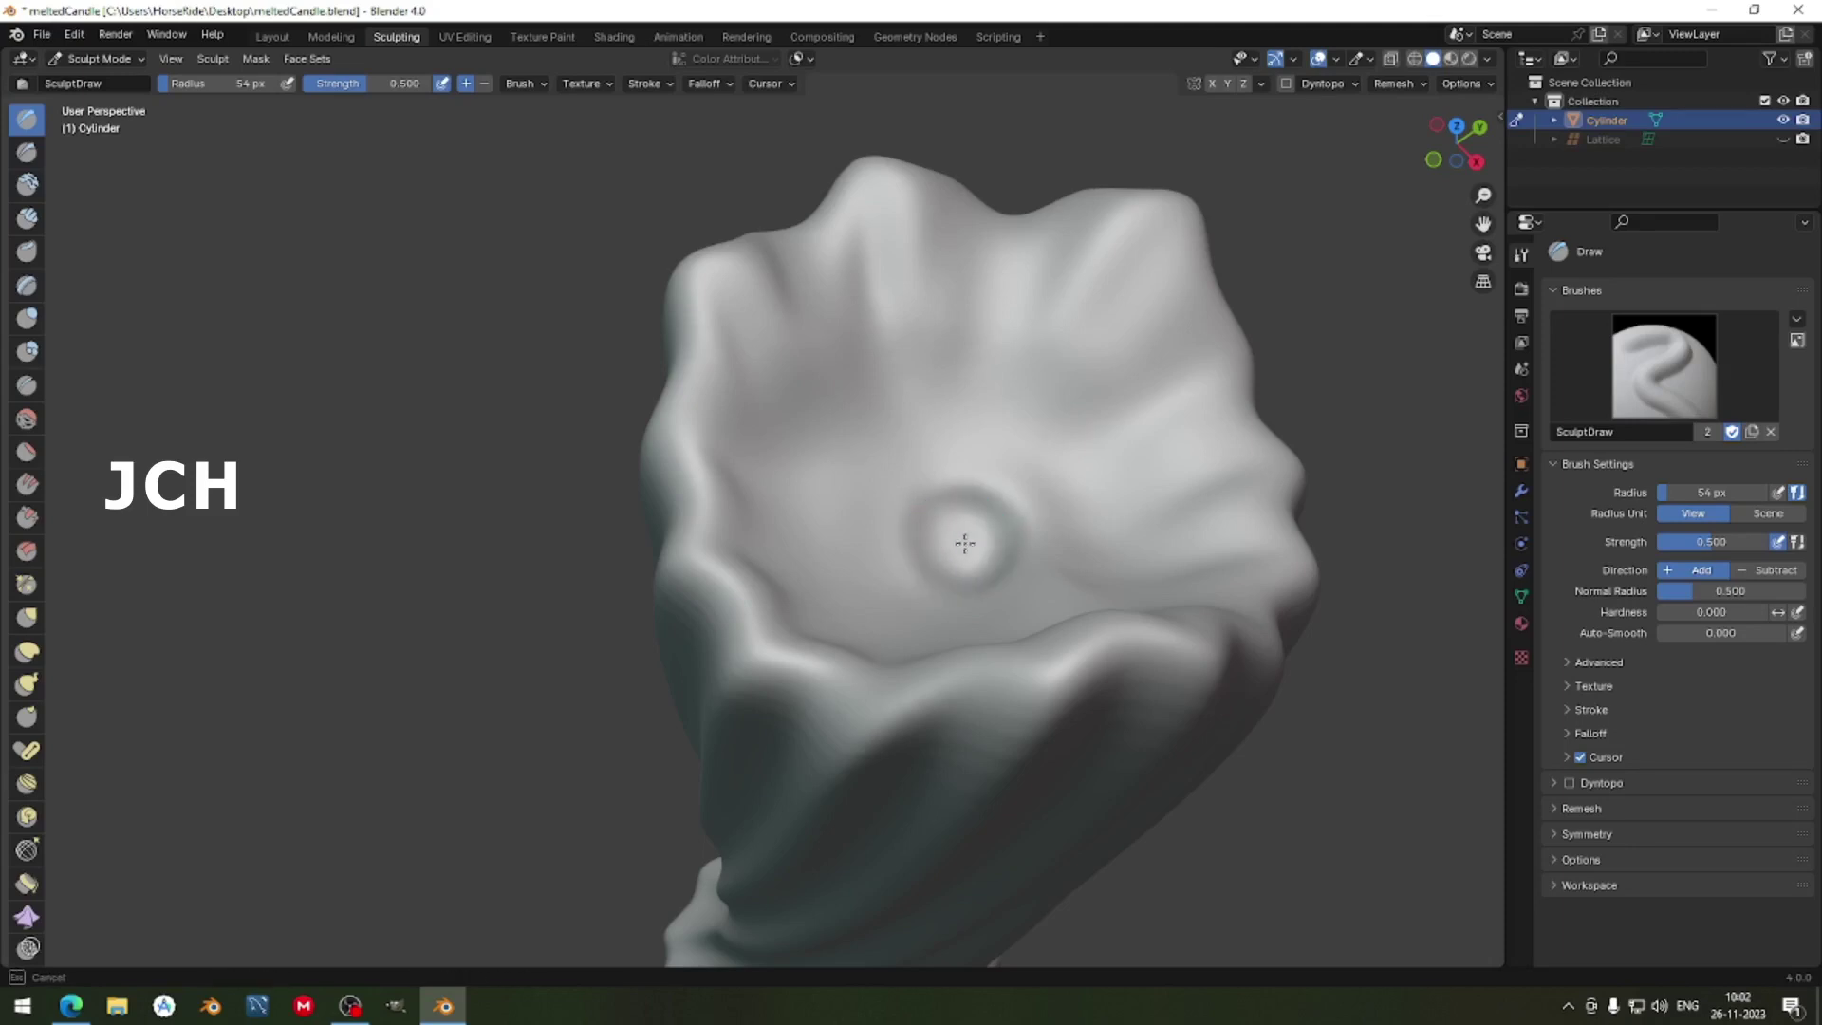
Try to shape the tip of the central mound with a 22 px Draw brush.
{"action": "key", "text": "f"}
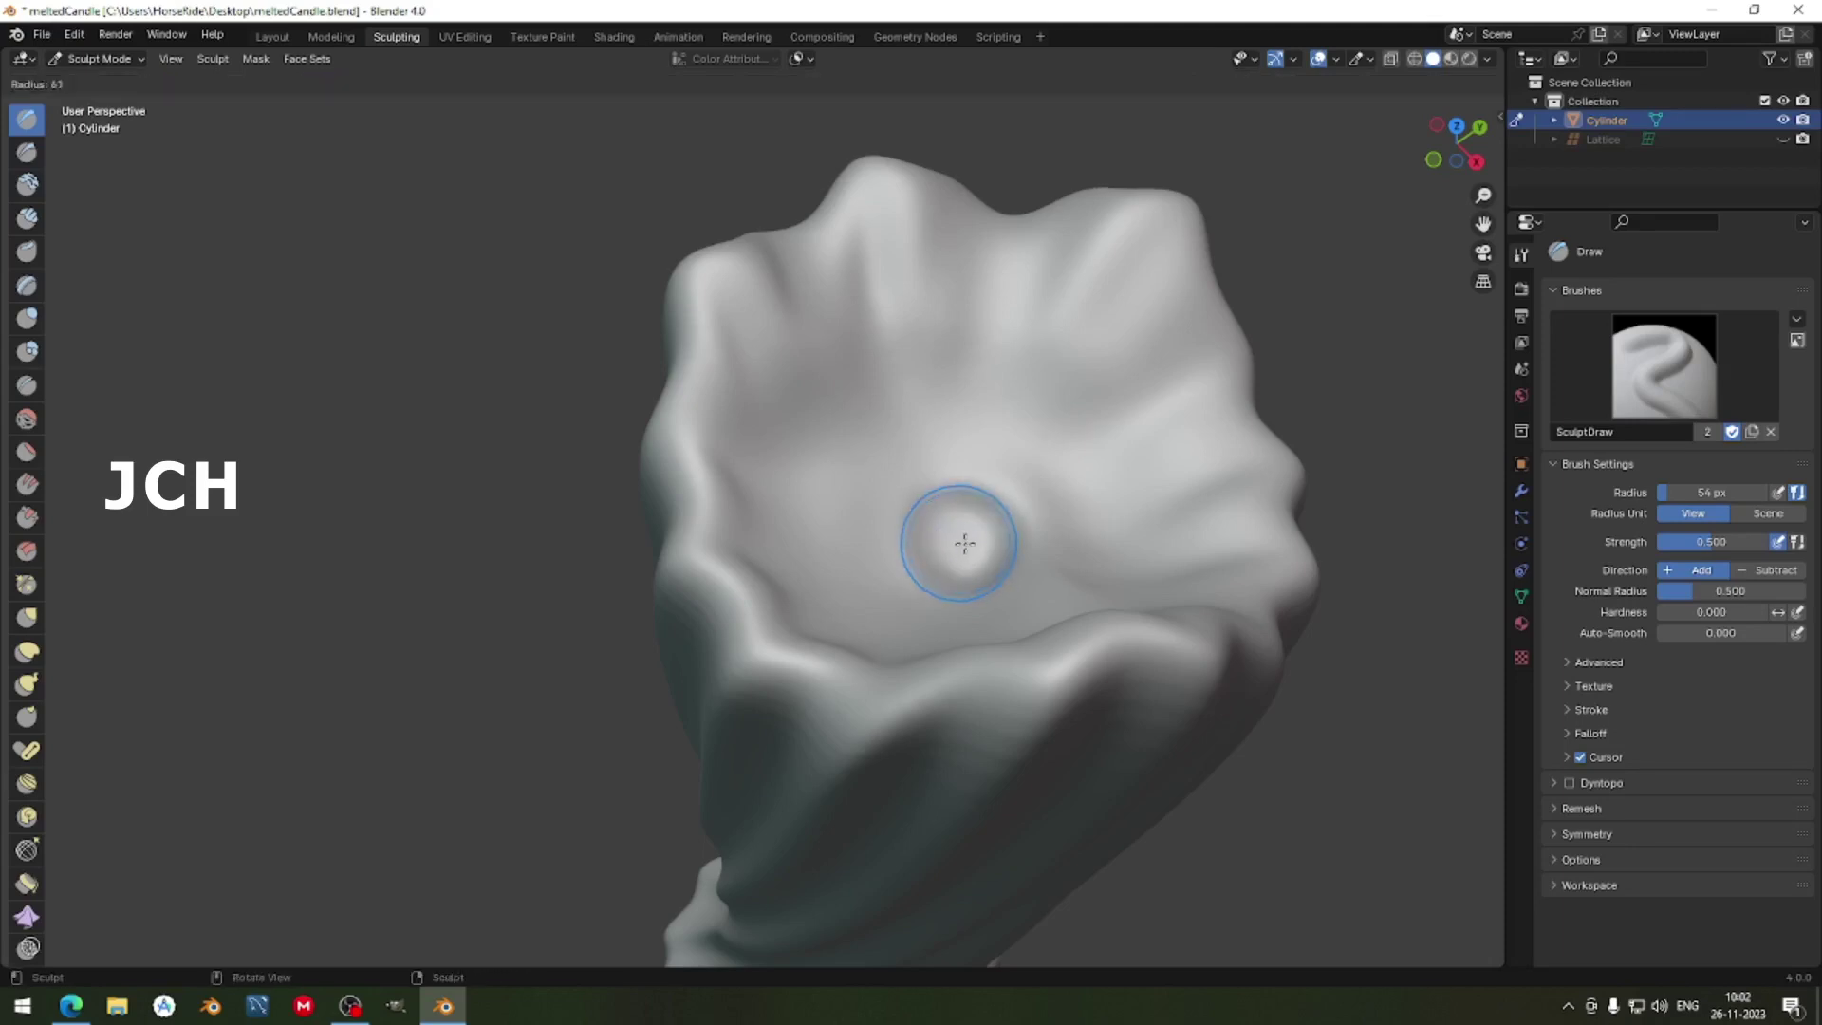
{"action": "left_click", "coordinate": [927, 494]}
{"action": "scroll", "coordinate": [959, 557], "scroll_direction": "up", "scroll_amount": 4}
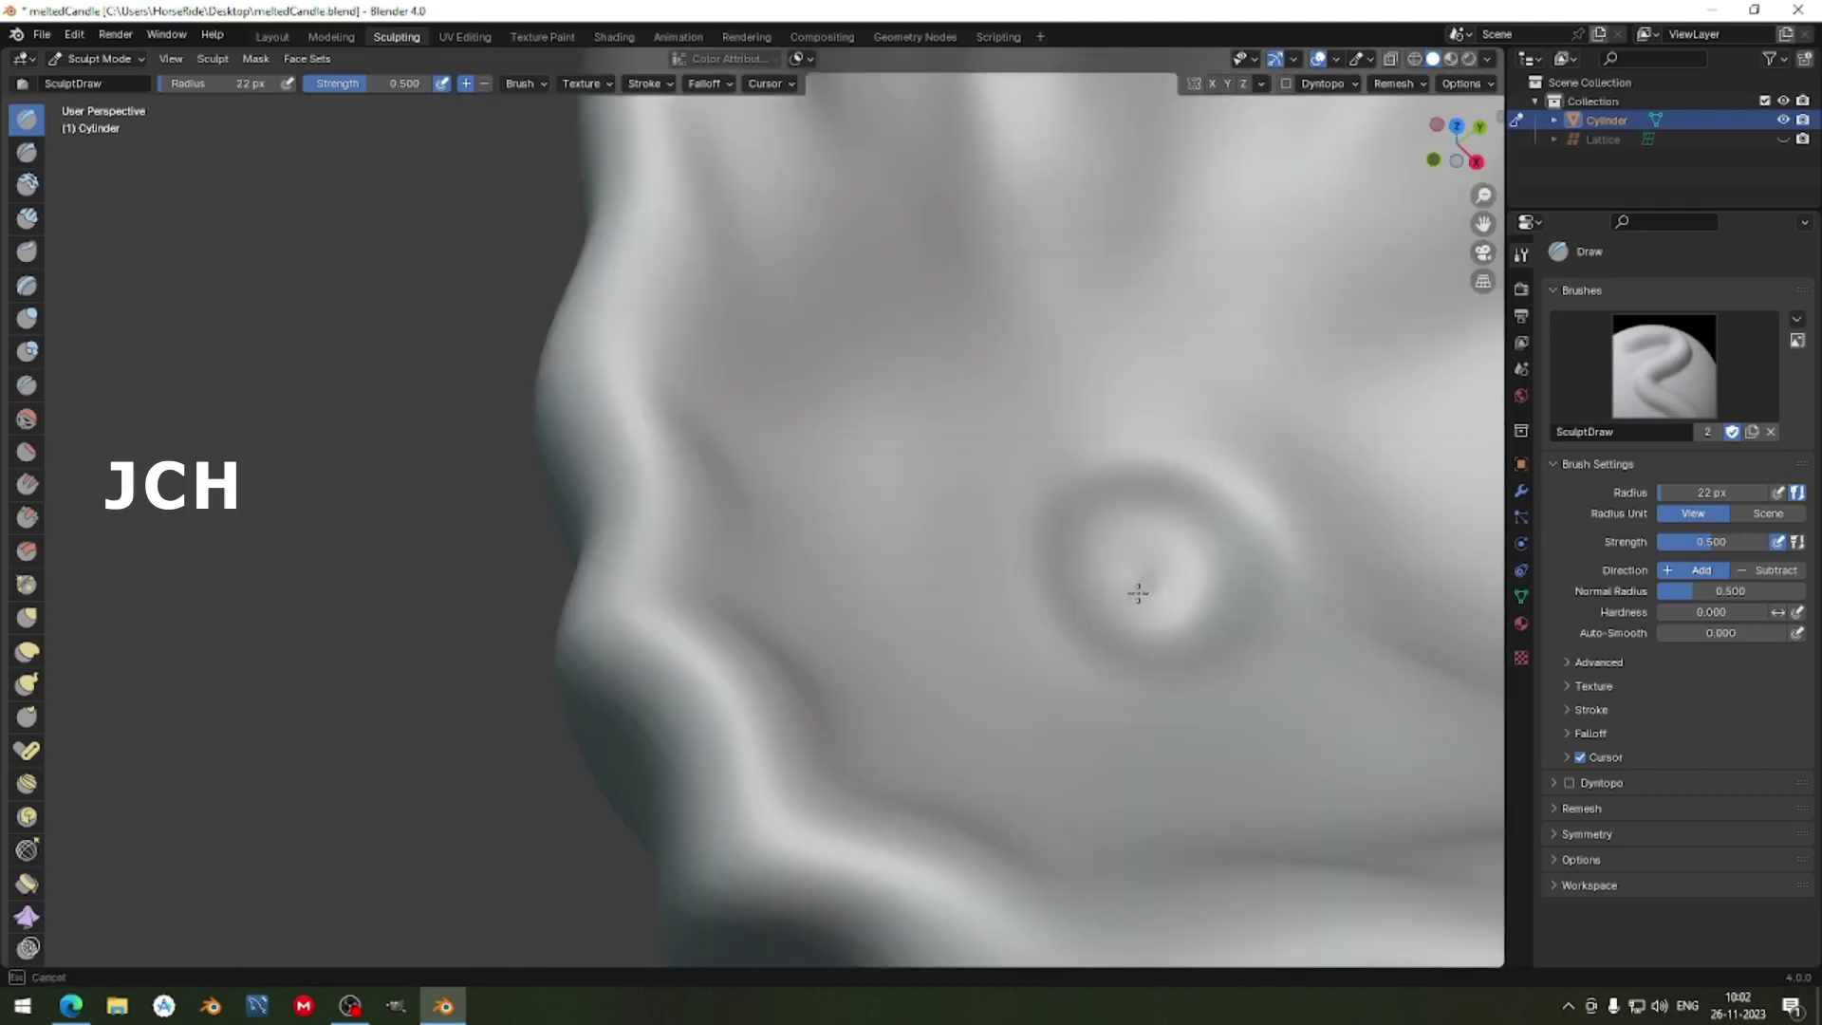
{"action": "left_click_drag", "start_coordinate": [1152, 568], "coordinate": [1182, 607]}
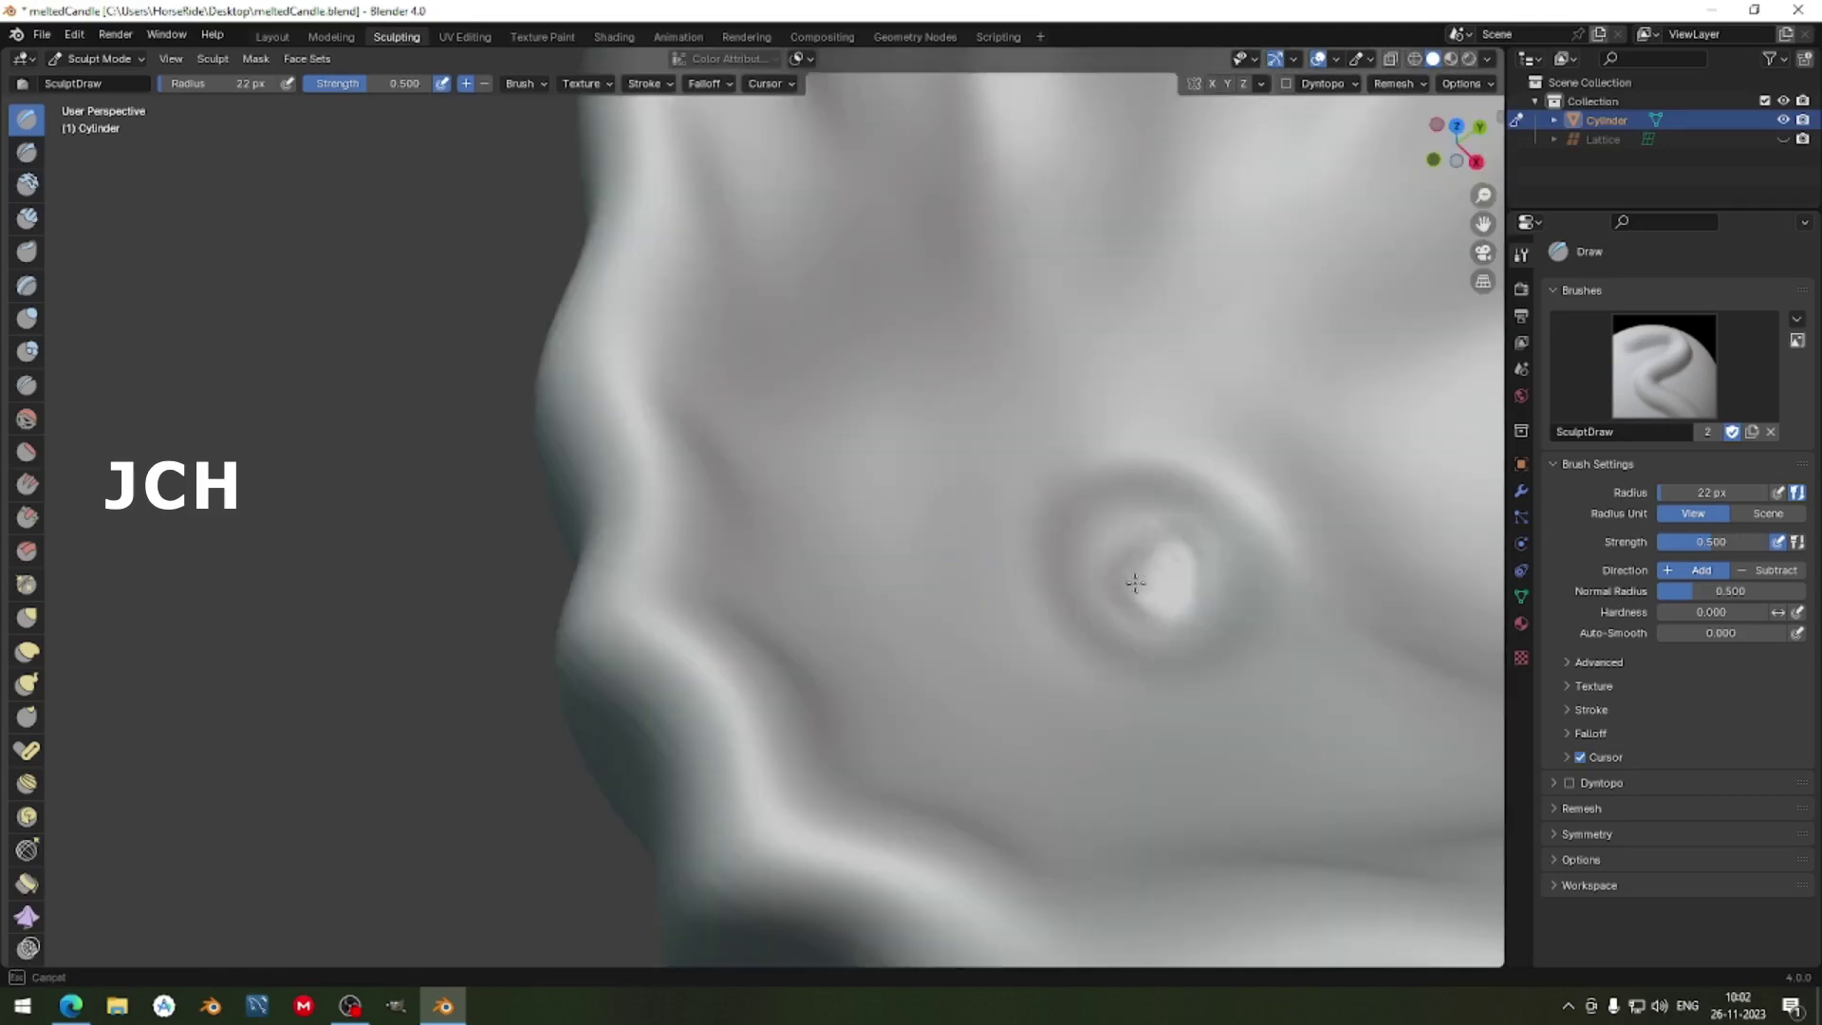
{"action": "key", "text": "ctrl+z"}
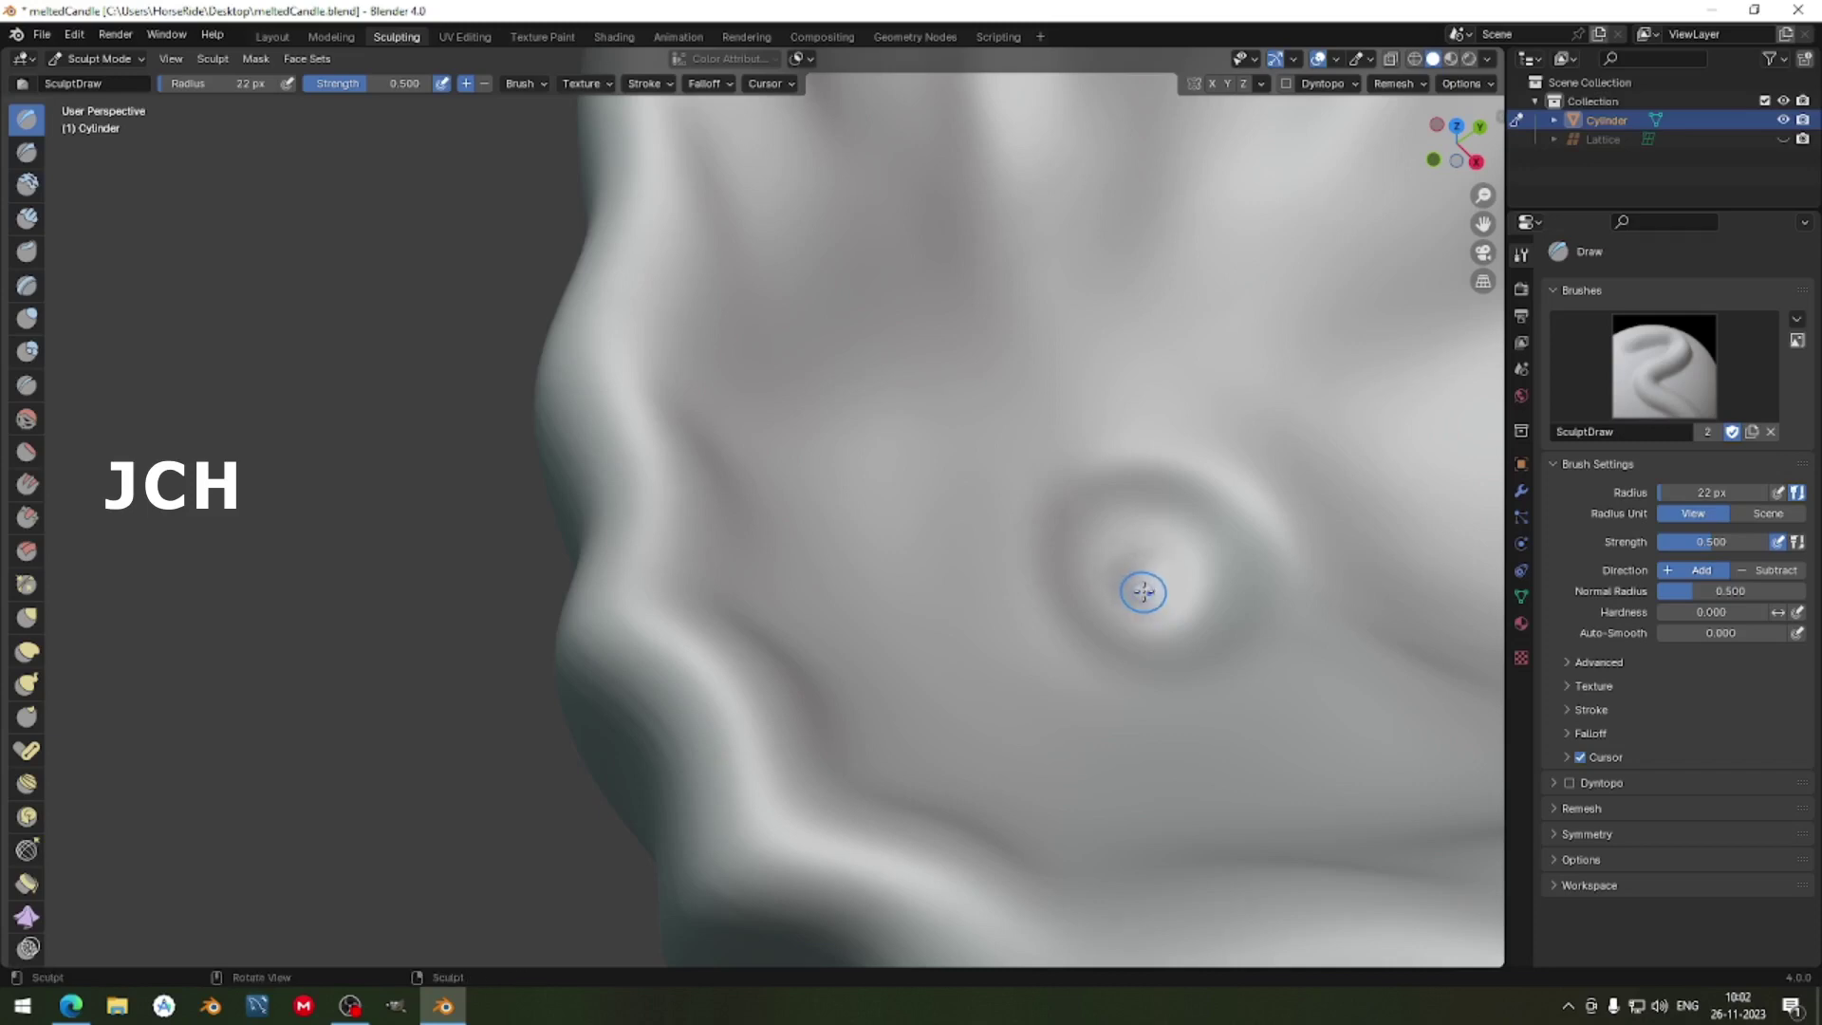
Set the Draw brush radius to 44 px and sculpt a small nub at the centre of the mound.
{"action": "key", "text": "f"}
{"action": "left_click", "coordinate": [1167, 609]}
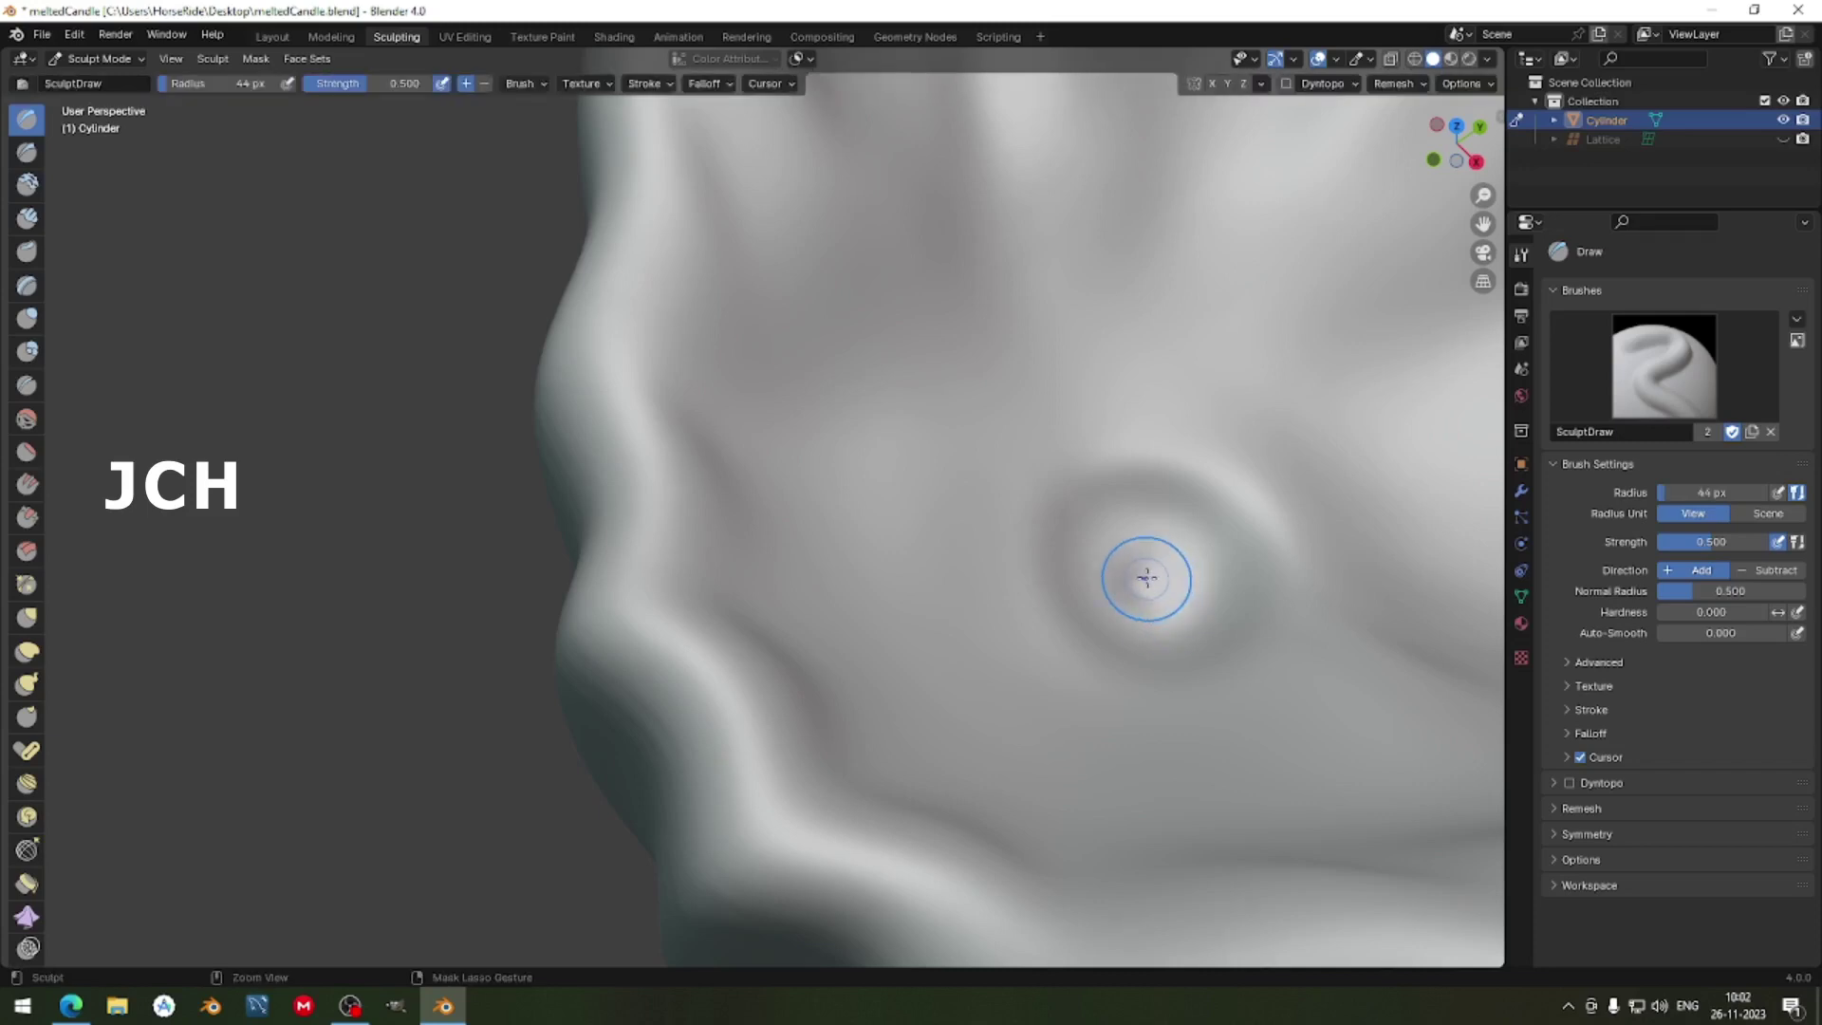
{"action": "mouse_move", "coordinate": [1146, 579]}
{"action": "left_mouse_down"}
{"action": "mouse_move", "coordinate": [1171, 587]}
{"action": "mouse_move", "coordinate": [1146, 567]}
{"action": "left_mouse_up"}
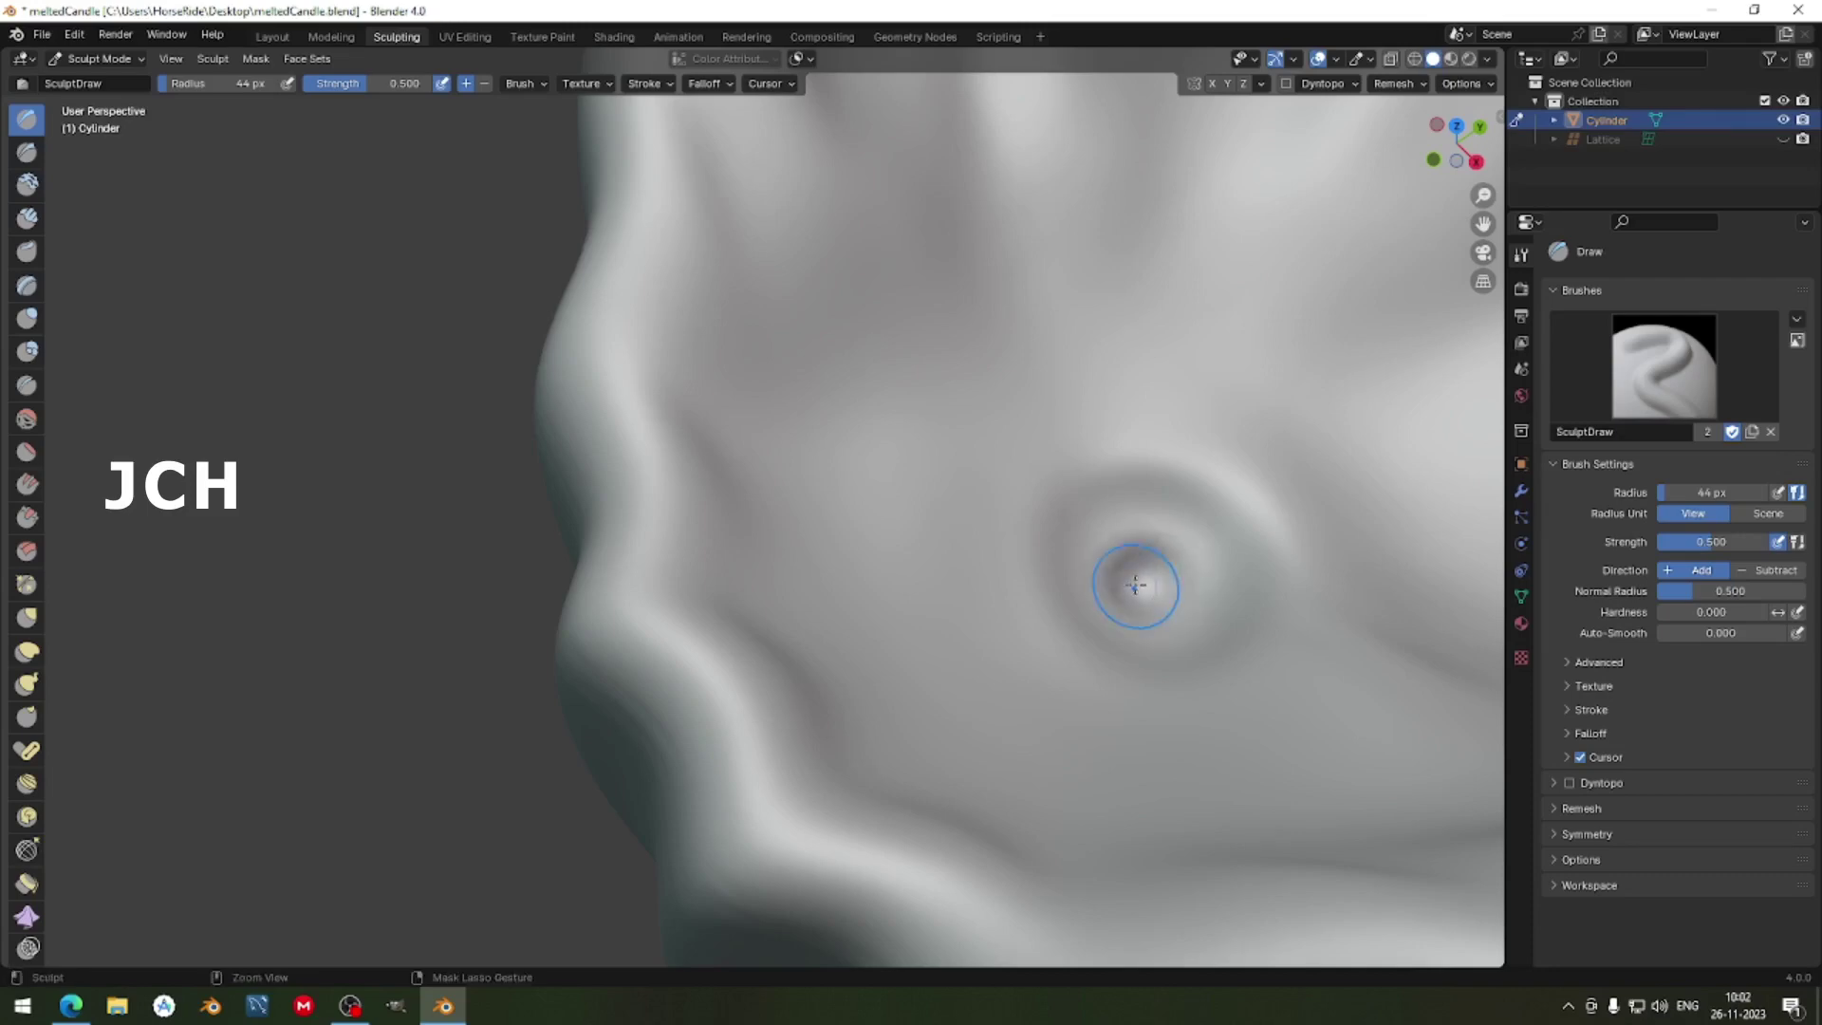
Sculpt curved ripples in the wax around the central mound and soften them across the recess floor.
{"action": "scroll", "coordinate": [1270, 618], "scroll_direction": "down", "scroll_amount": 6}
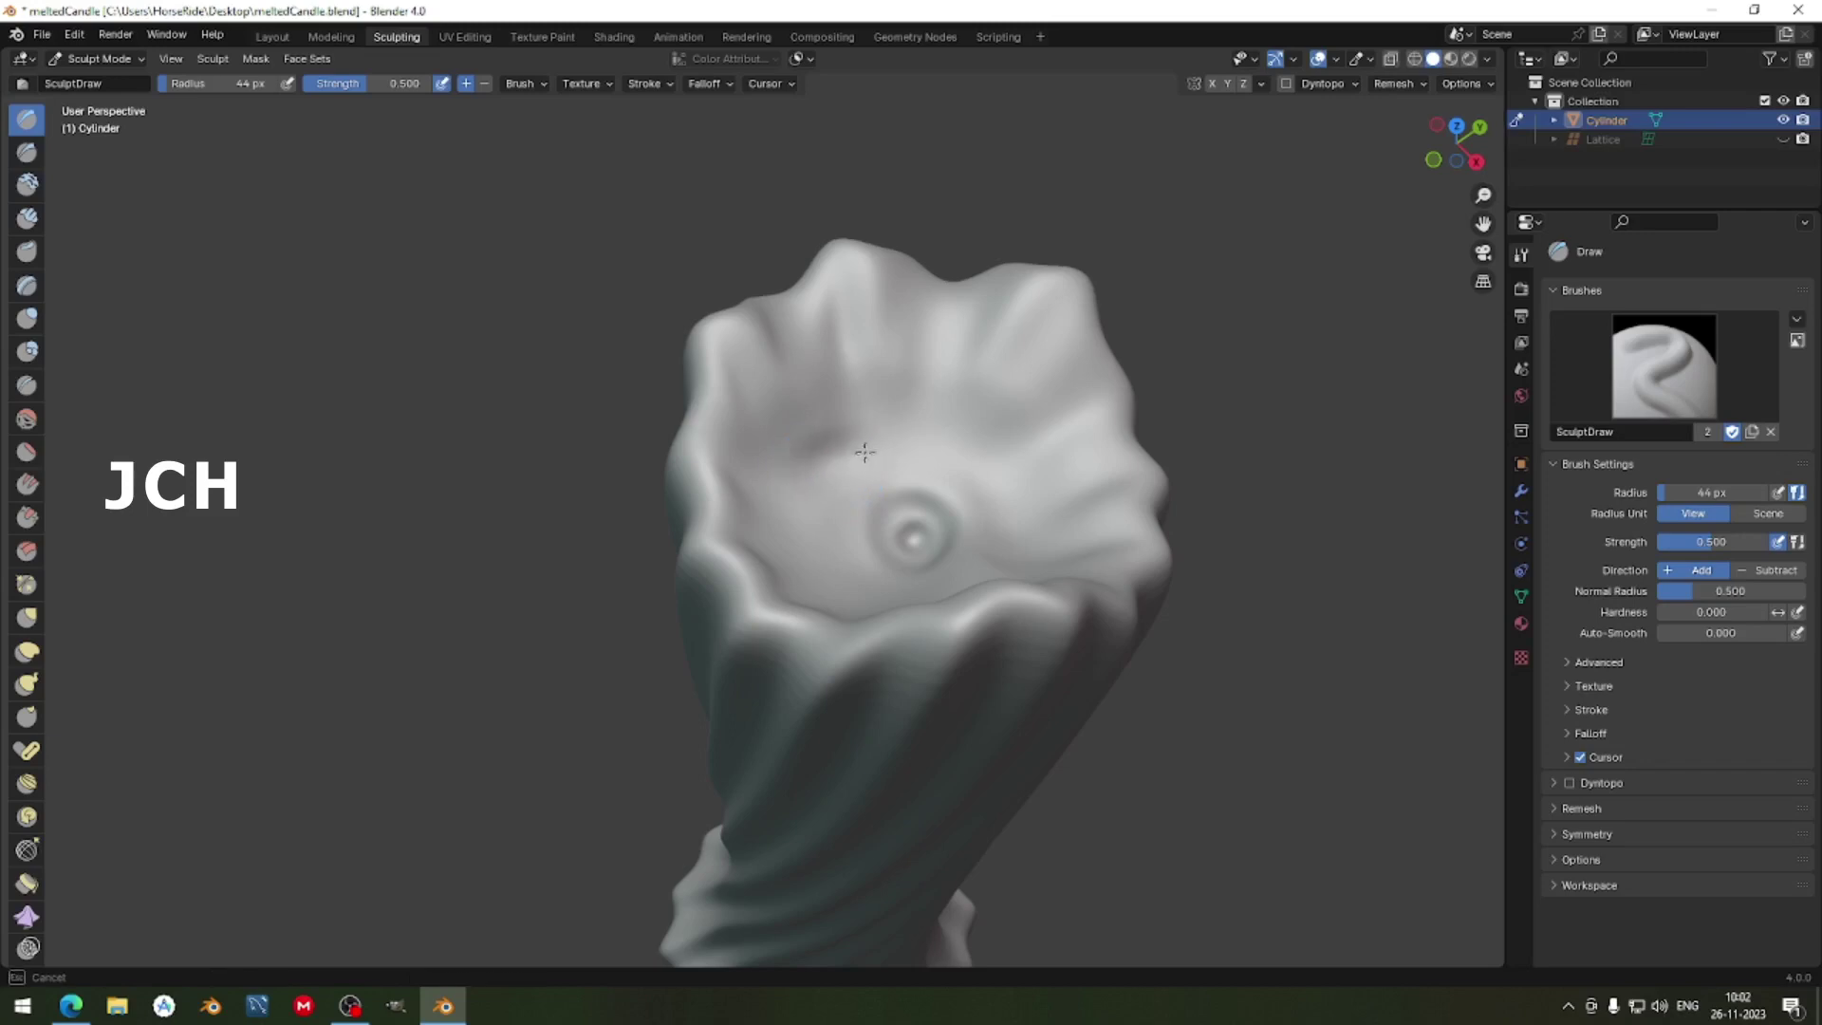
{"action": "mouse_move", "coordinate": [864, 452]}
{"action": "left_mouse_down"}
{"action": "mouse_move", "coordinate": [993, 476]}
{"action": "mouse_move", "coordinate": [1000, 557]}
{"action": "left_mouse_up"}
{"action": "left_click_drag", "start_coordinate": [870, 567], "coordinate": [798, 496]}
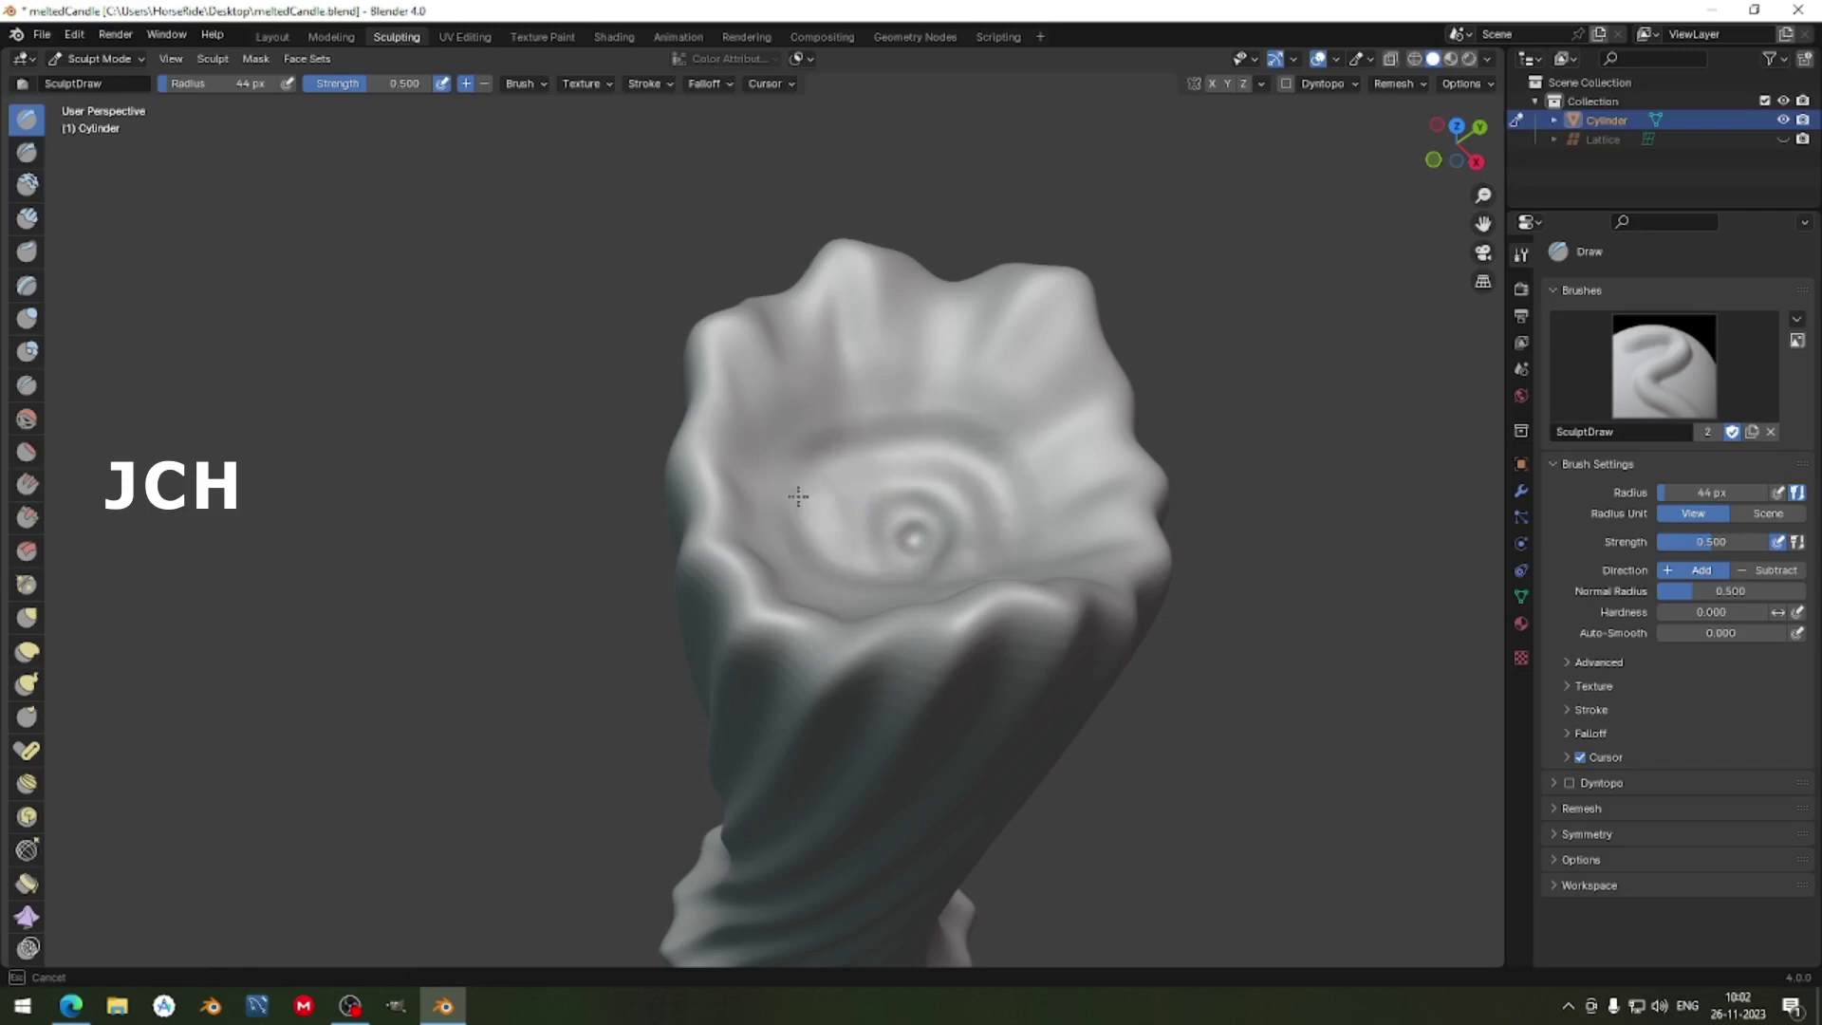
{"action": "mouse_move", "coordinate": [833, 430]}
{"action": "left_mouse_down"}
{"action": "mouse_move", "coordinate": [915, 406]}
{"action": "mouse_move", "coordinate": [983, 479]}
{"action": "mouse_move", "coordinate": [792, 434]}
{"action": "left_mouse_up"}
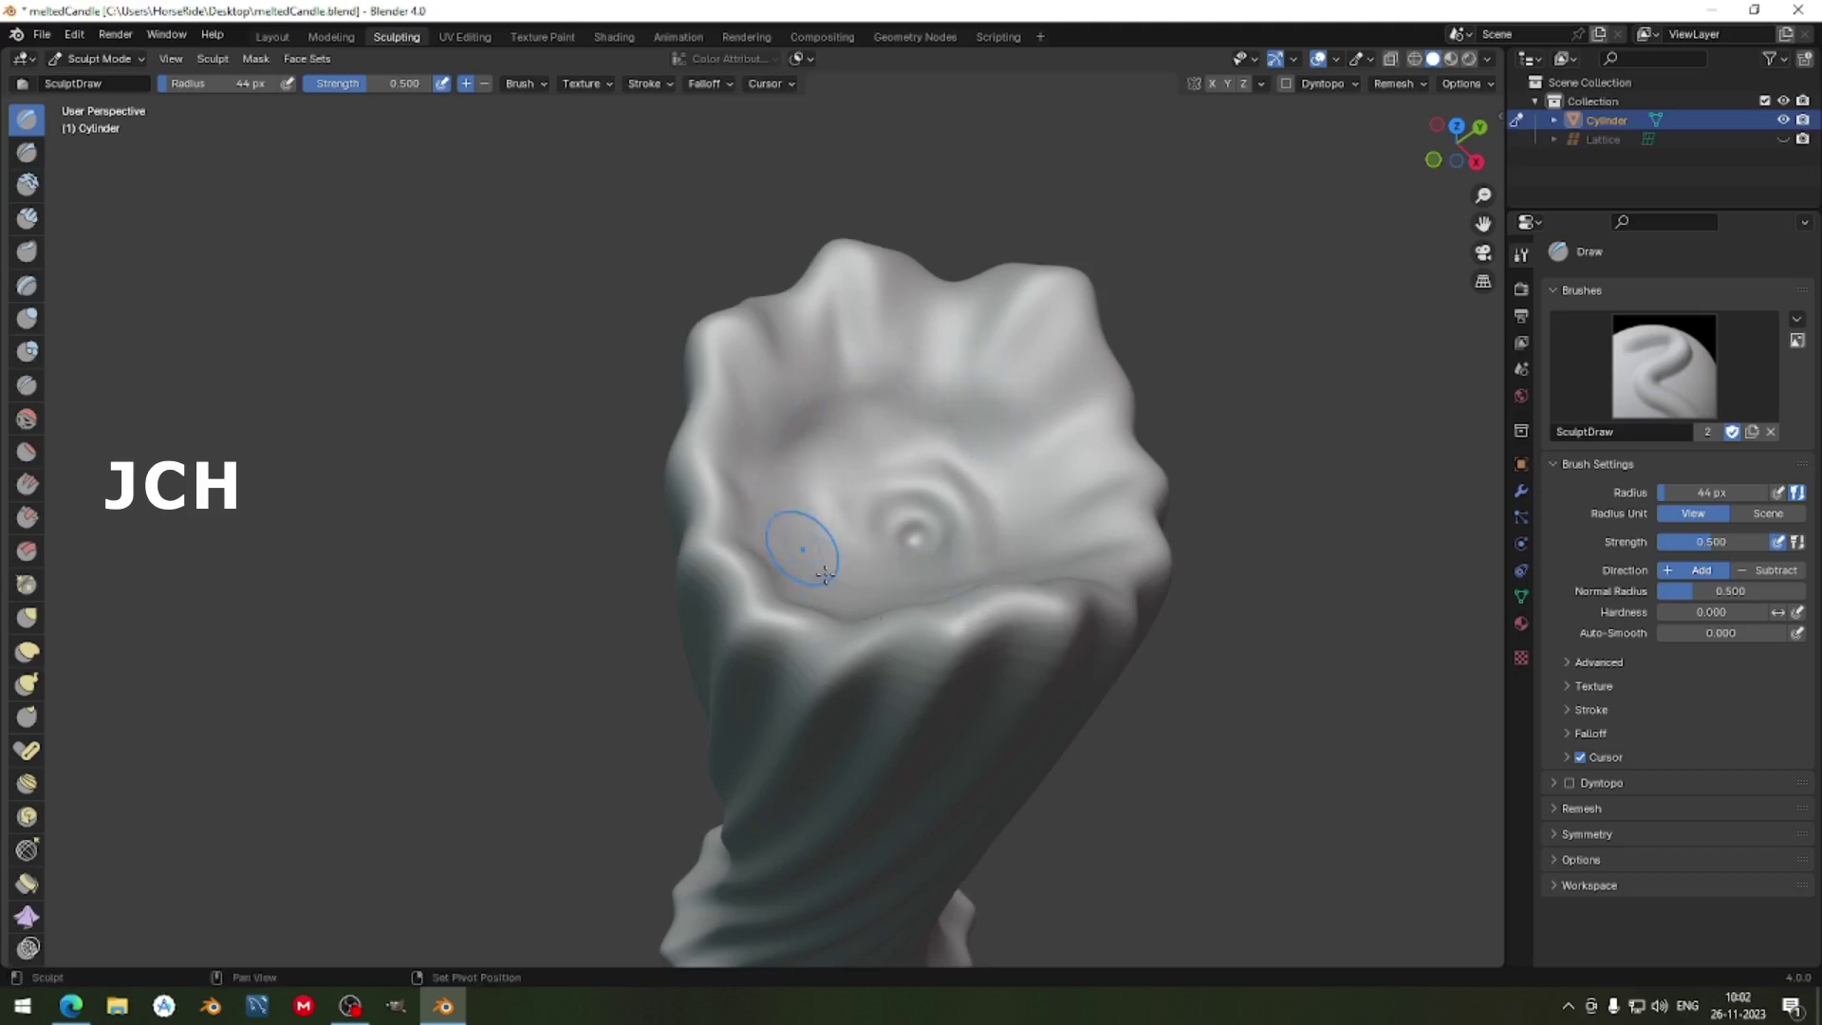
Using the Grab brush with a 123 px radius, pull the low section of the candle's rim downward into a notch.
{"action": "middle_click_drag", "start_coordinate": [964, 594], "coordinate": [964, 504]}
{"action": "scroll", "coordinate": [907, 471], "scroll_direction": "up", "scroll_amount": 1}
{"action": "mouse_move", "coordinate": [966, 396]}
{"action": "middle_mouse_down"}
{"action": "mouse_move", "coordinate": [1009, 390]}
{"action": "mouse_move", "coordinate": [935, 480]}
{"action": "mouse_move", "coordinate": [924, 444]}
{"action": "mouse_move", "coordinate": [856, 396]}
{"action": "middle_mouse_up"}
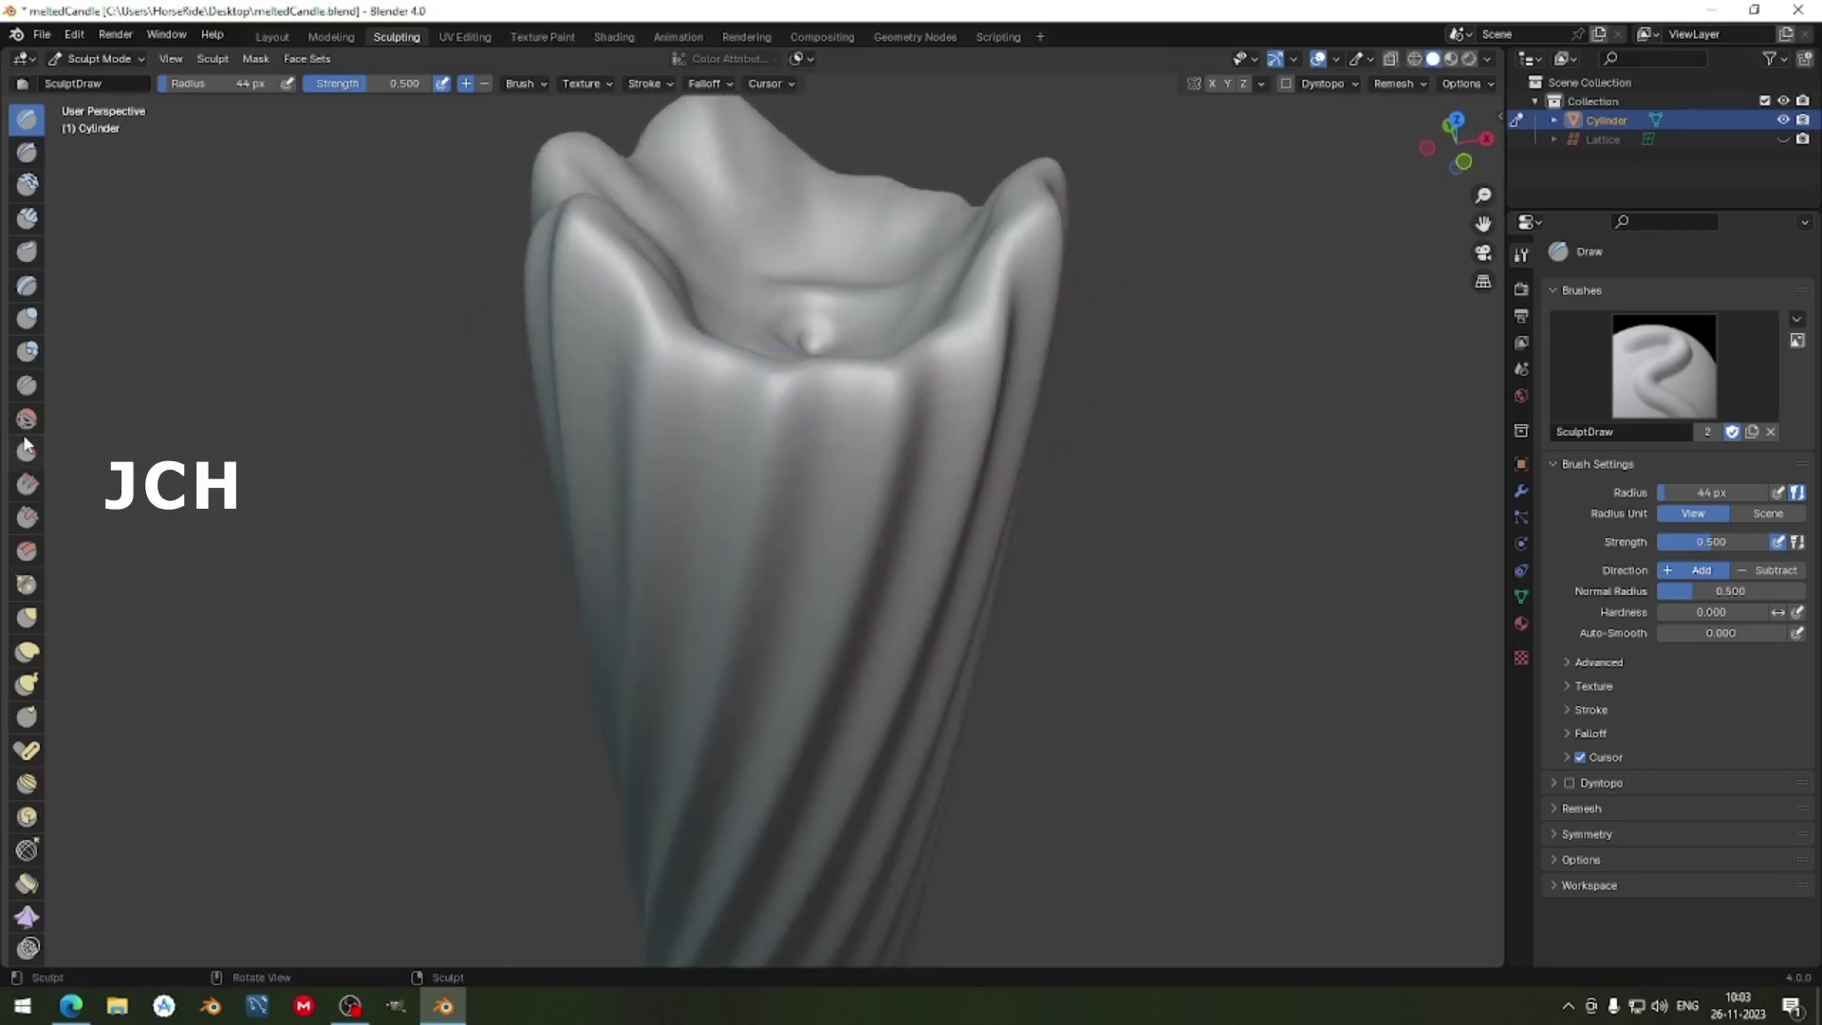
{"action": "left_click", "coordinate": [27, 617]}
{"action": "key", "text": "f"}
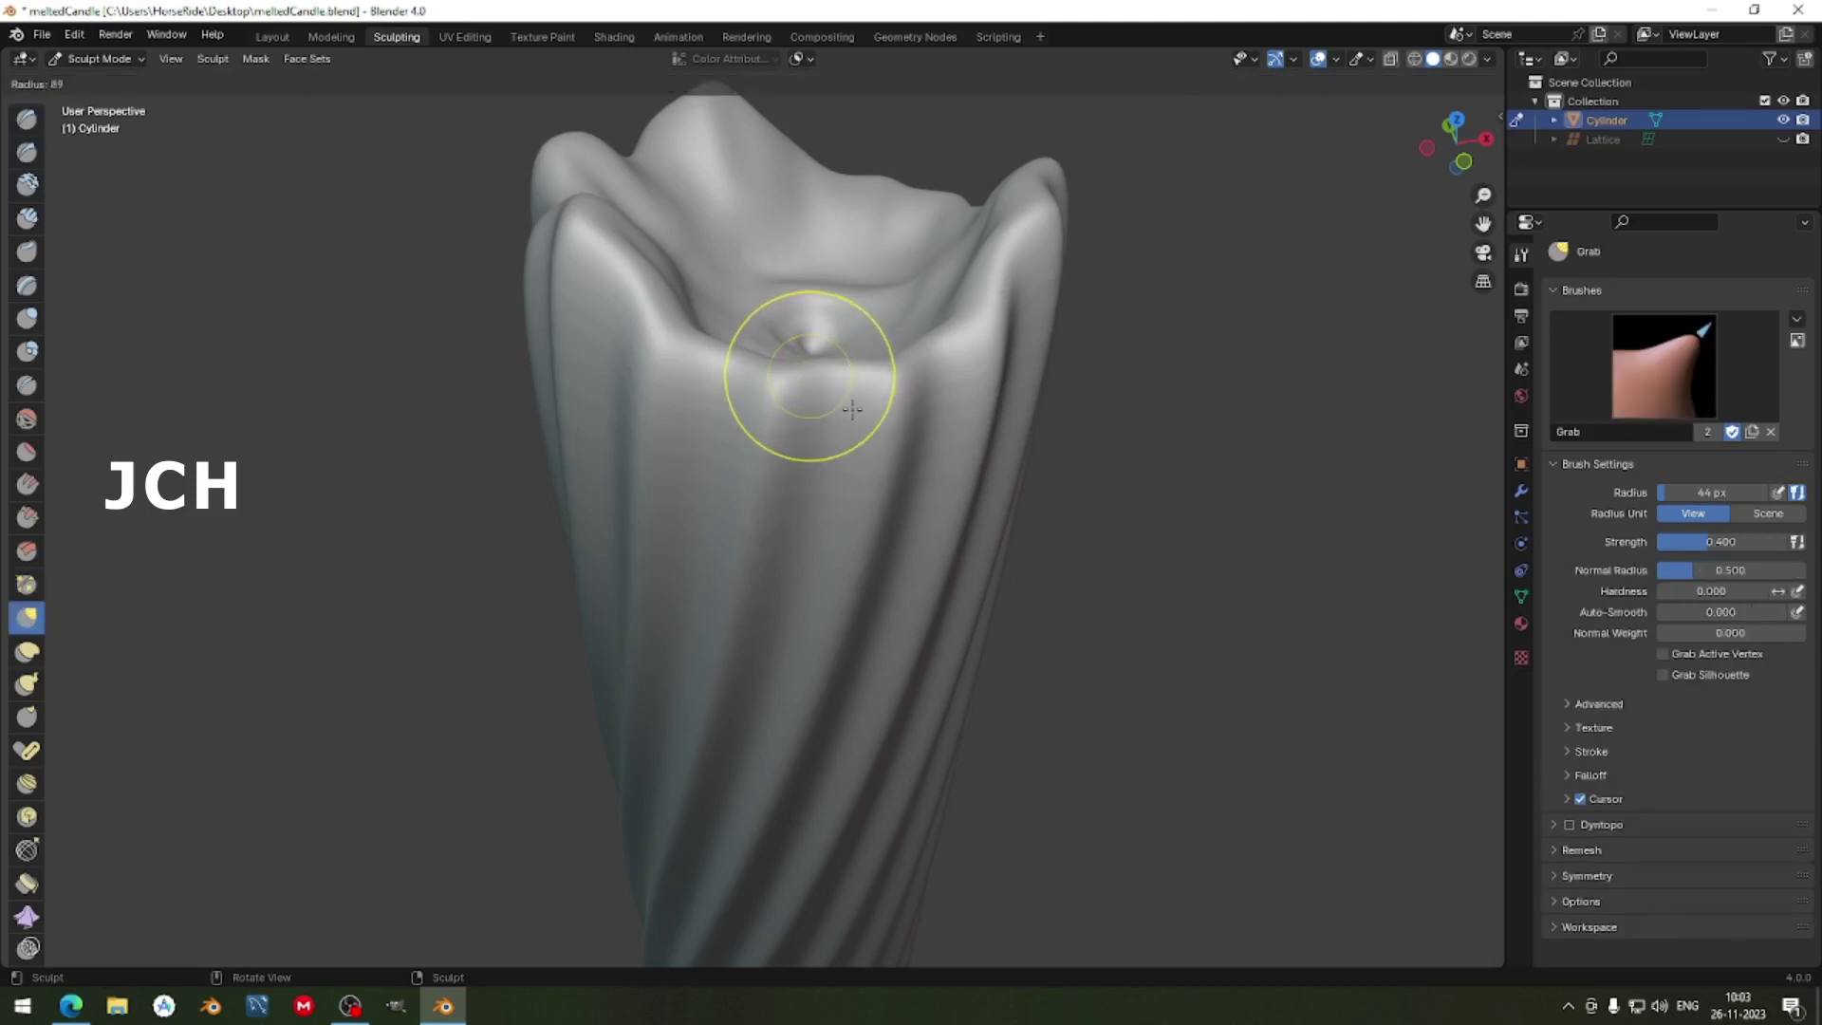
{"action": "left_click", "coordinate": [878, 426]}
{"action": "left_click_drag", "start_coordinate": [783, 372], "coordinate": [959, 459]}
{"action": "middle_click_drag", "start_coordinate": [960, 459], "coordinate": [841, 231]}
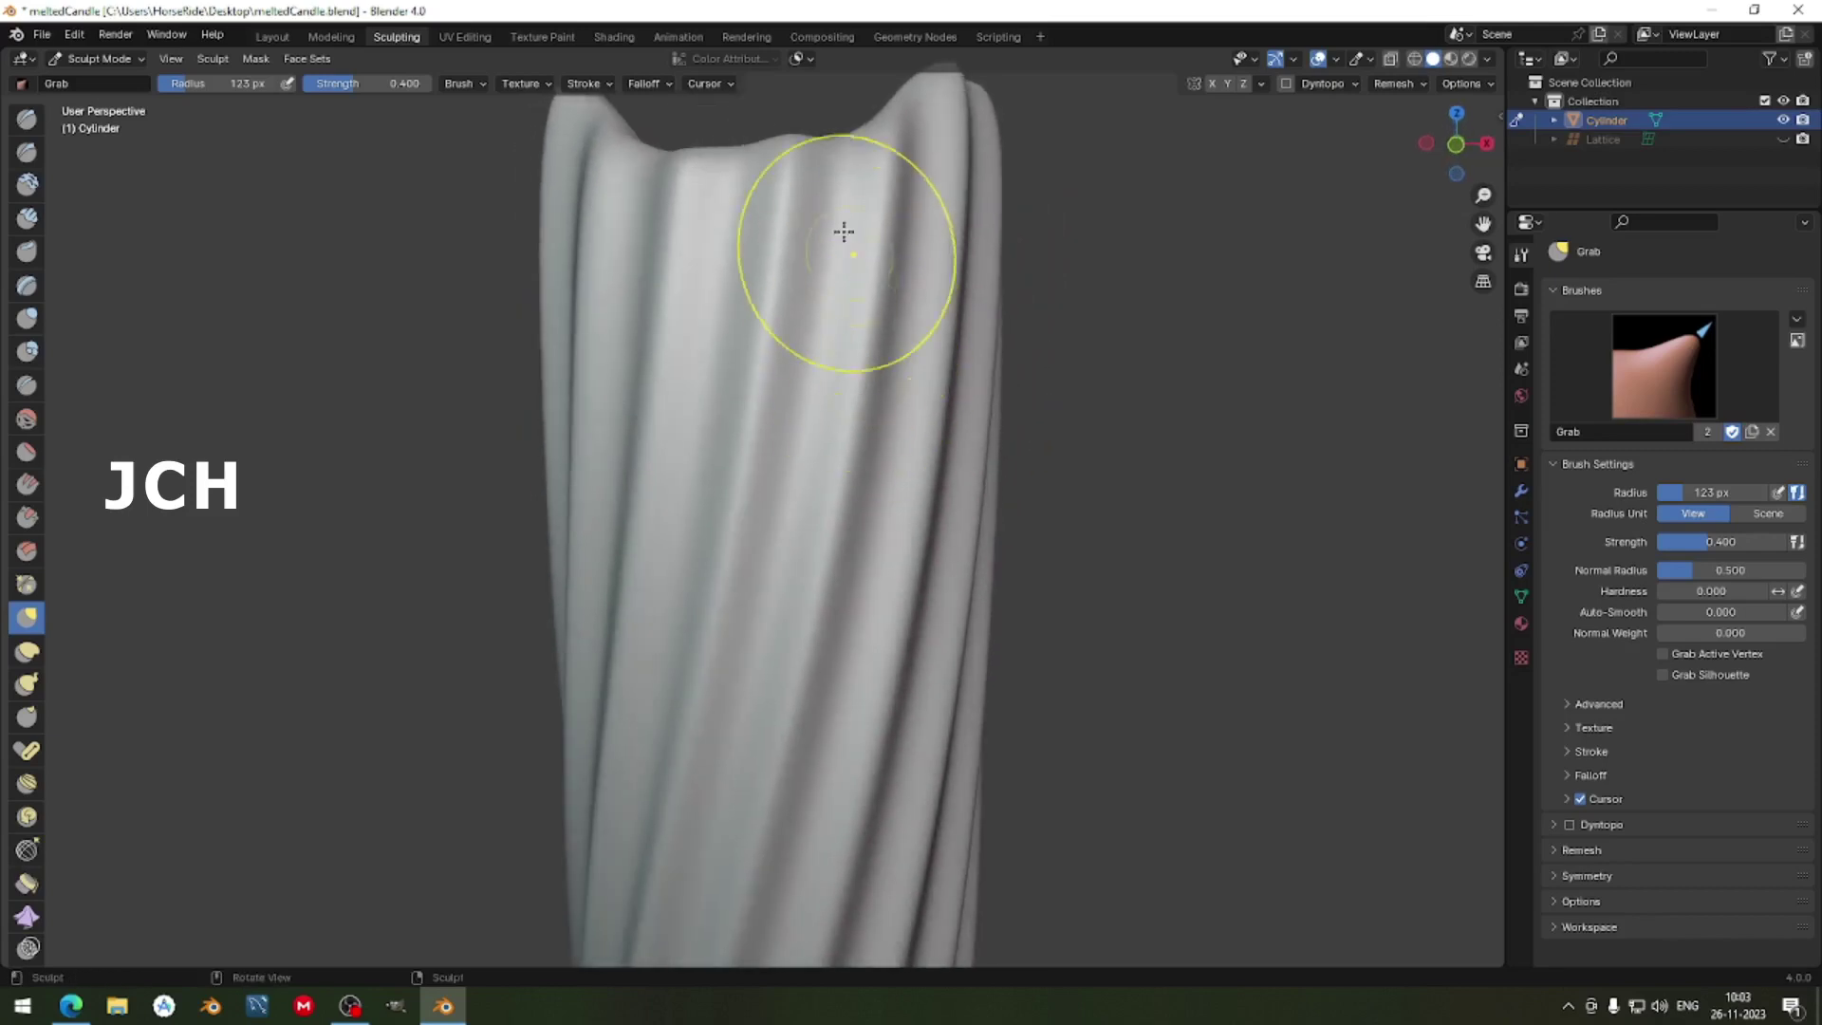
{"action": "mouse_move", "coordinate": [786, 149]}
{"action": "left_mouse_down"}
{"action": "mouse_move", "coordinate": [781, 190]}
{"action": "mouse_move", "coordinate": [670, 256]}
{"action": "mouse_move", "coordinate": [681, 220]}
{"action": "mouse_move", "coordinate": [658, 217]}
{"action": "mouse_move", "coordinate": [672, 243]}
{"action": "left_mouse_up"}
{"action": "left_click_drag", "start_coordinate": [842, 163], "coordinate": [860, 213]}
{"action": "middle_click_drag", "start_coordinate": [769, 228], "coordinate": [866, 305]}
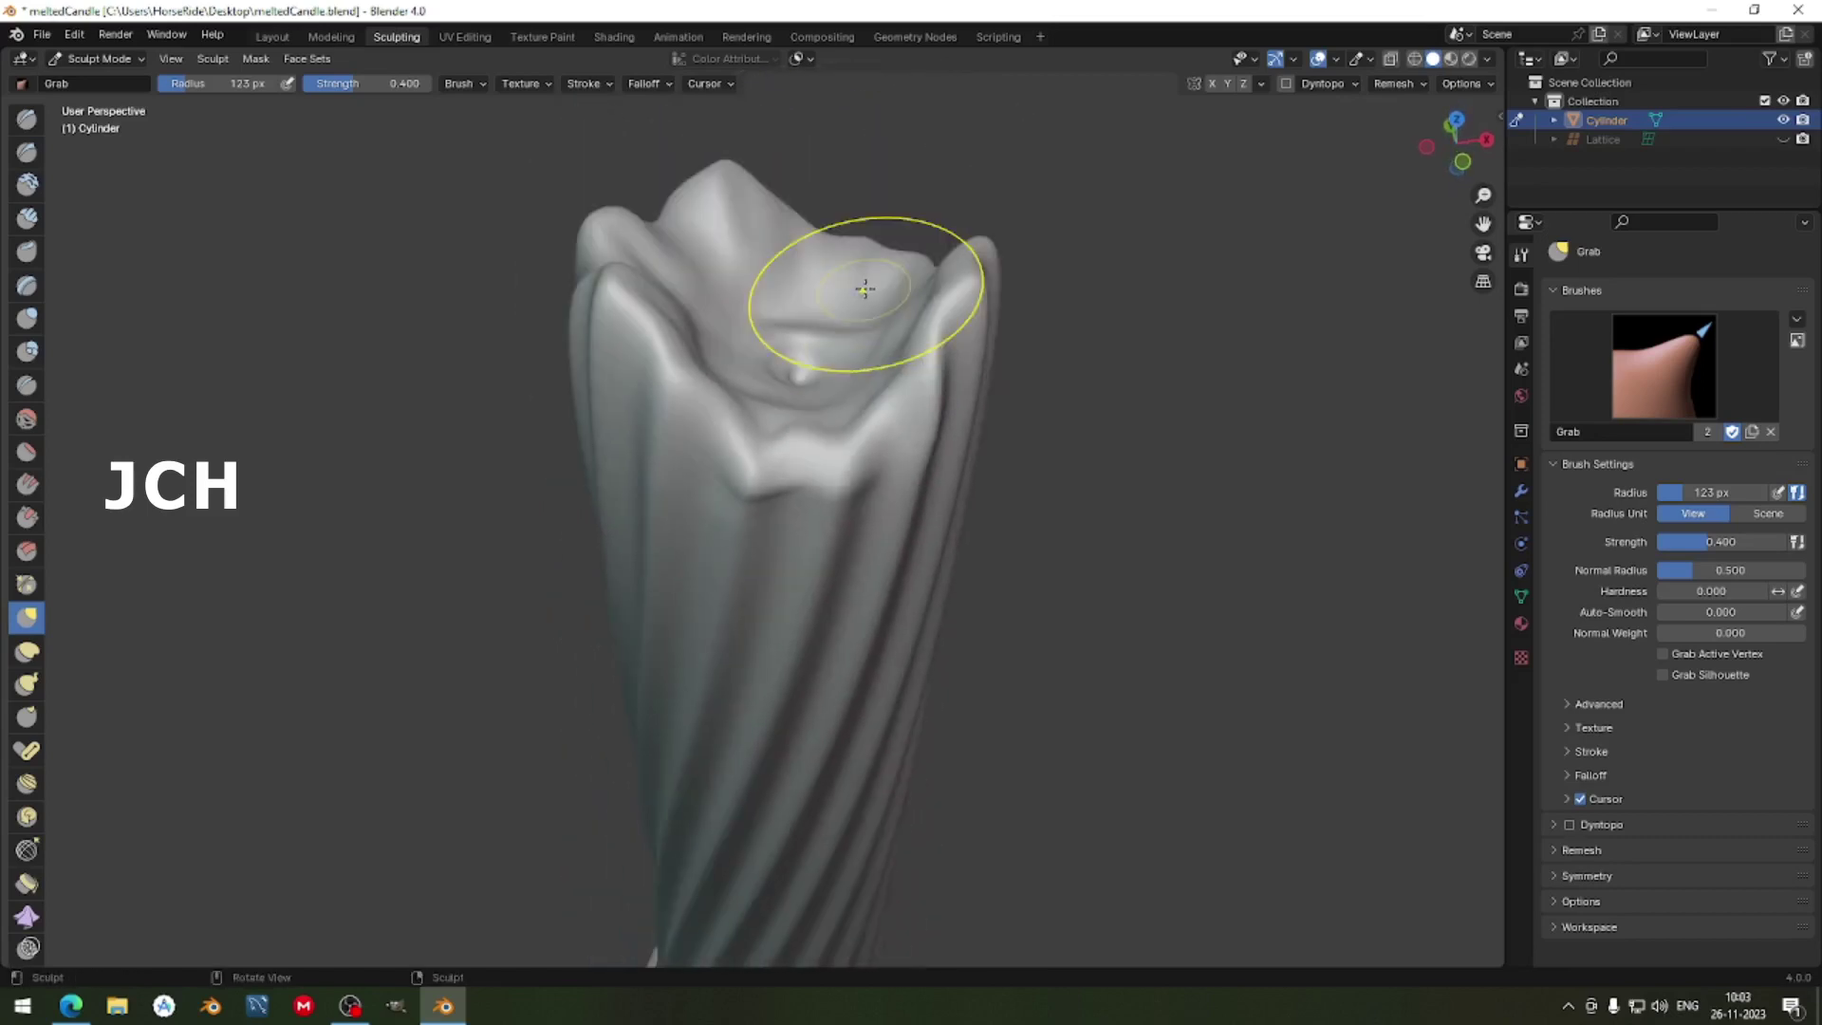
Deepen the rim notch and reshape its lip into an uneven melted spill edge with the Grab brush.
{"action": "middle_click_drag", "start_coordinate": [848, 445], "coordinate": [799, 320]}
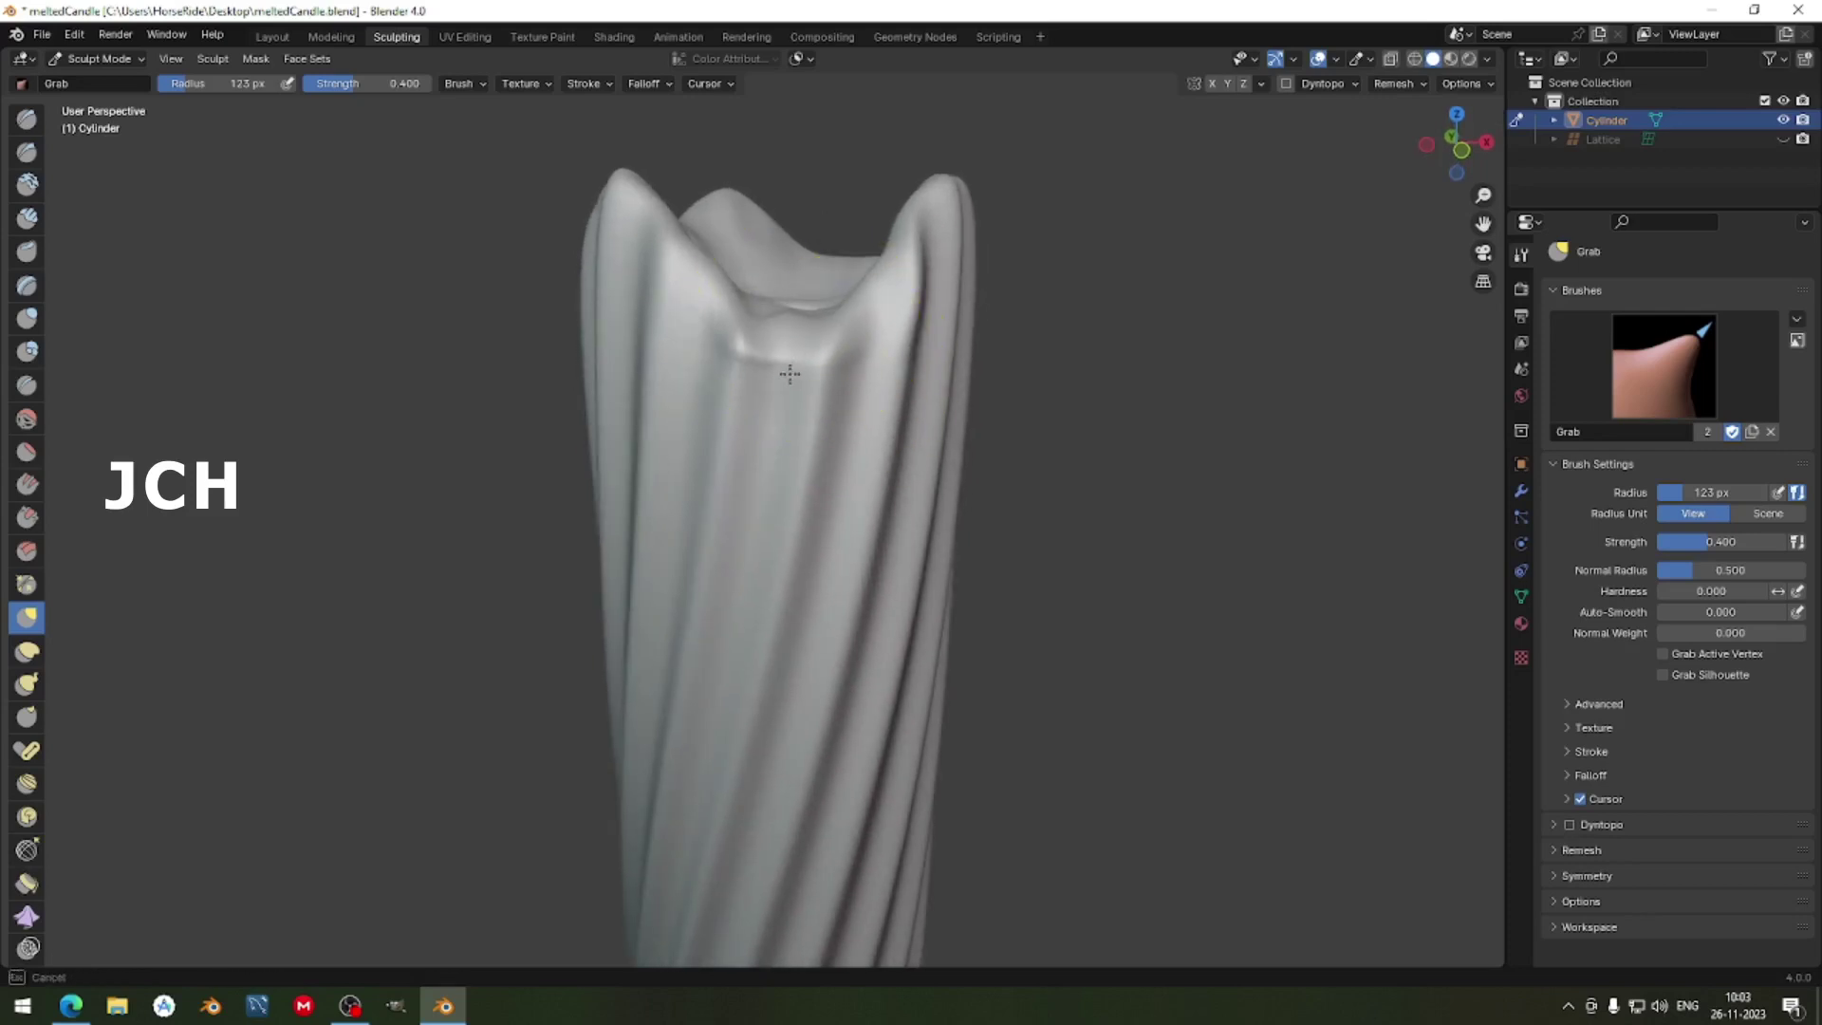
{"action": "mouse_move", "coordinate": [770, 410]}
{"action": "middle_mouse_down"}
{"action": "mouse_move", "coordinate": [813, 342]}
{"action": "mouse_move", "coordinate": [981, 330]}
{"action": "mouse_move", "coordinate": [955, 345]}
{"action": "middle_mouse_up"}
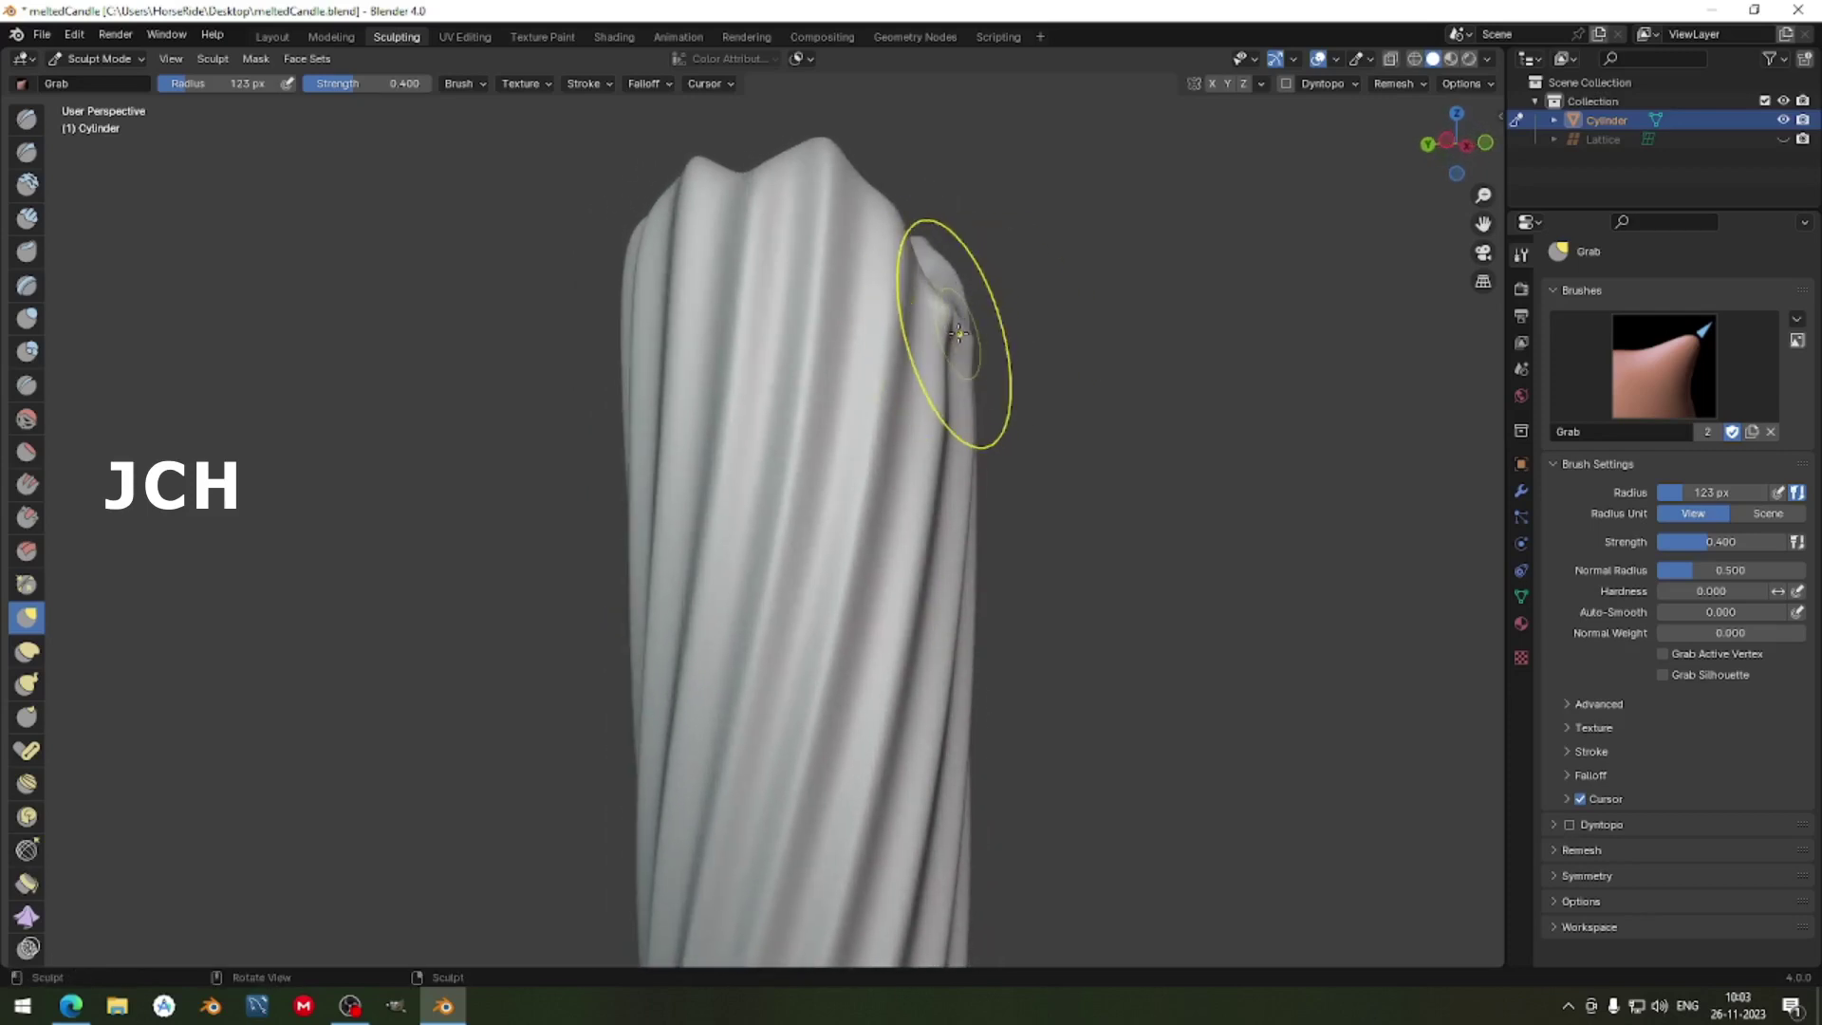
{"action": "mouse_move", "coordinate": [1076, 326]}
{"action": "middle_mouse_down"}
{"action": "mouse_move", "coordinate": [980, 300]}
{"action": "mouse_move", "coordinate": [826, 338]}
{"action": "mouse_move", "coordinate": [796, 283]}
{"action": "middle_mouse_up"}
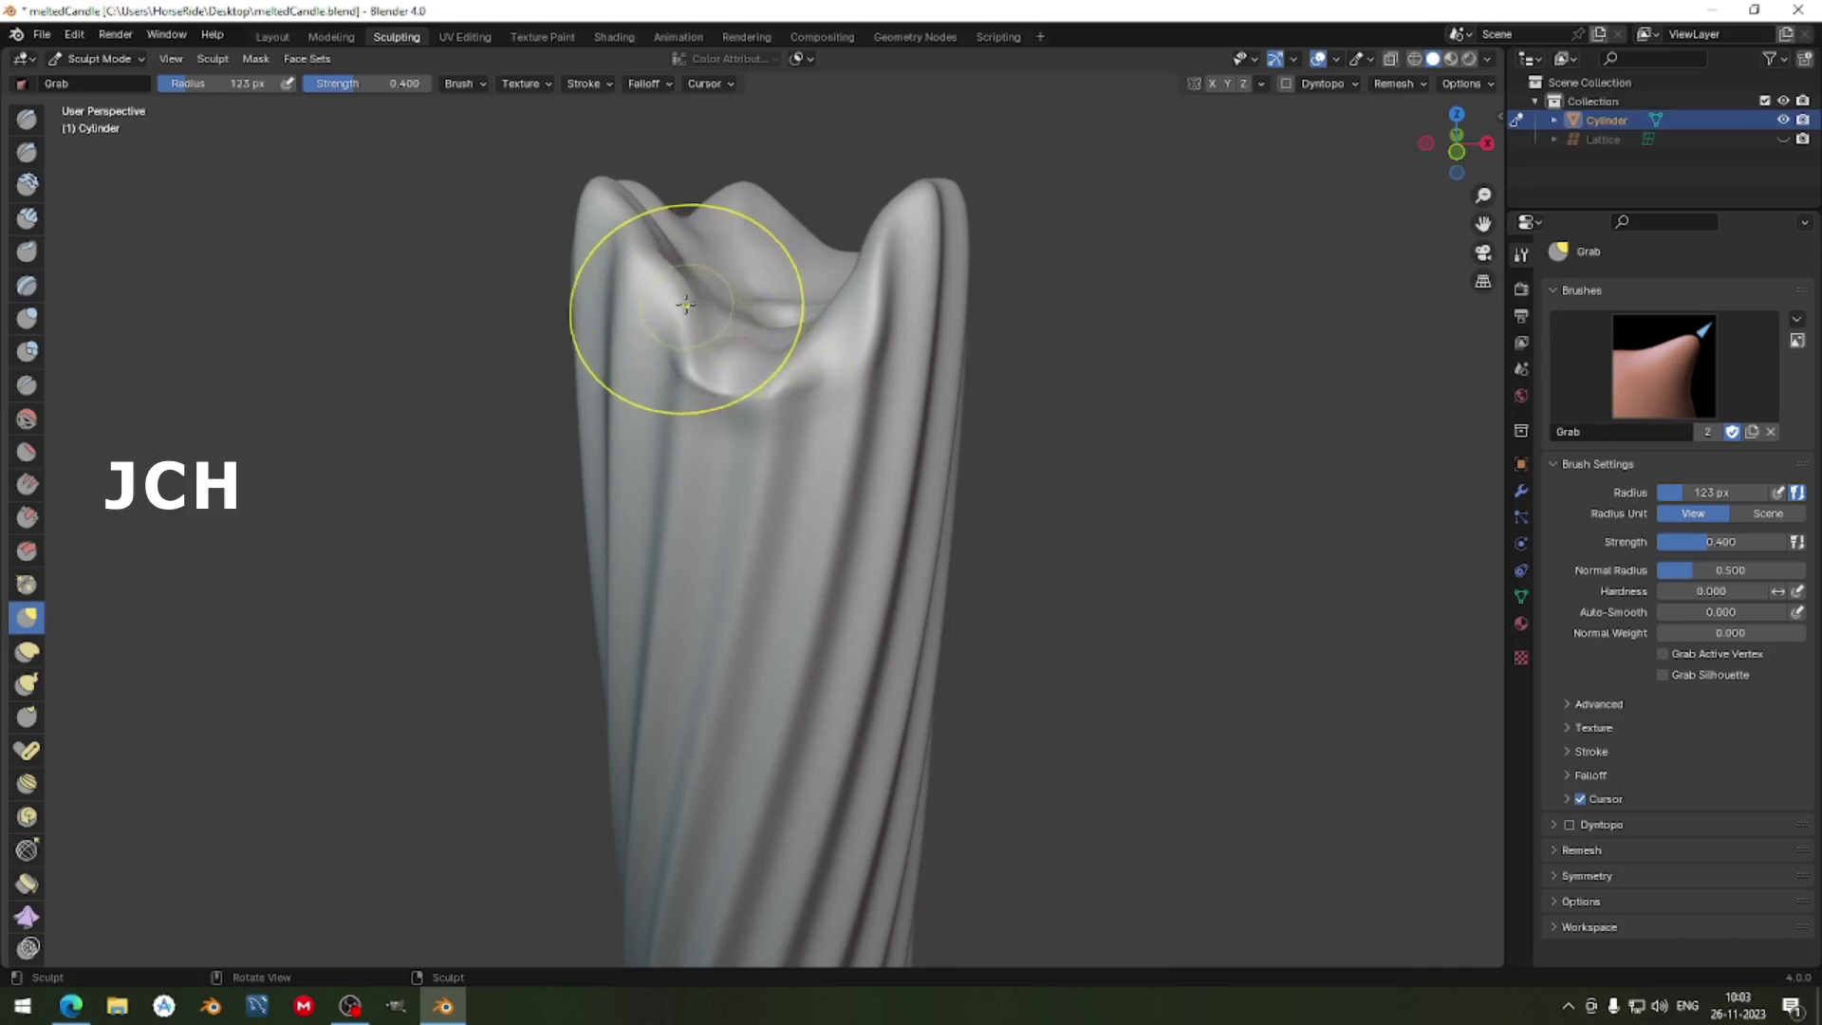
{"action": "mouse_move", "coordinate": [659, 334]}
{"action": "middle_mouse_down"}
{"action": "mouse_move", "coordinate": [913, 283]}
{"action": "mouse_move", "coordinate": [813, 348]}
{"action": "middle_mouse_up"}
{"action": "scroll", "coordinate": [810, 349], "scroll_direction": "up", "scroll_amount": 1}
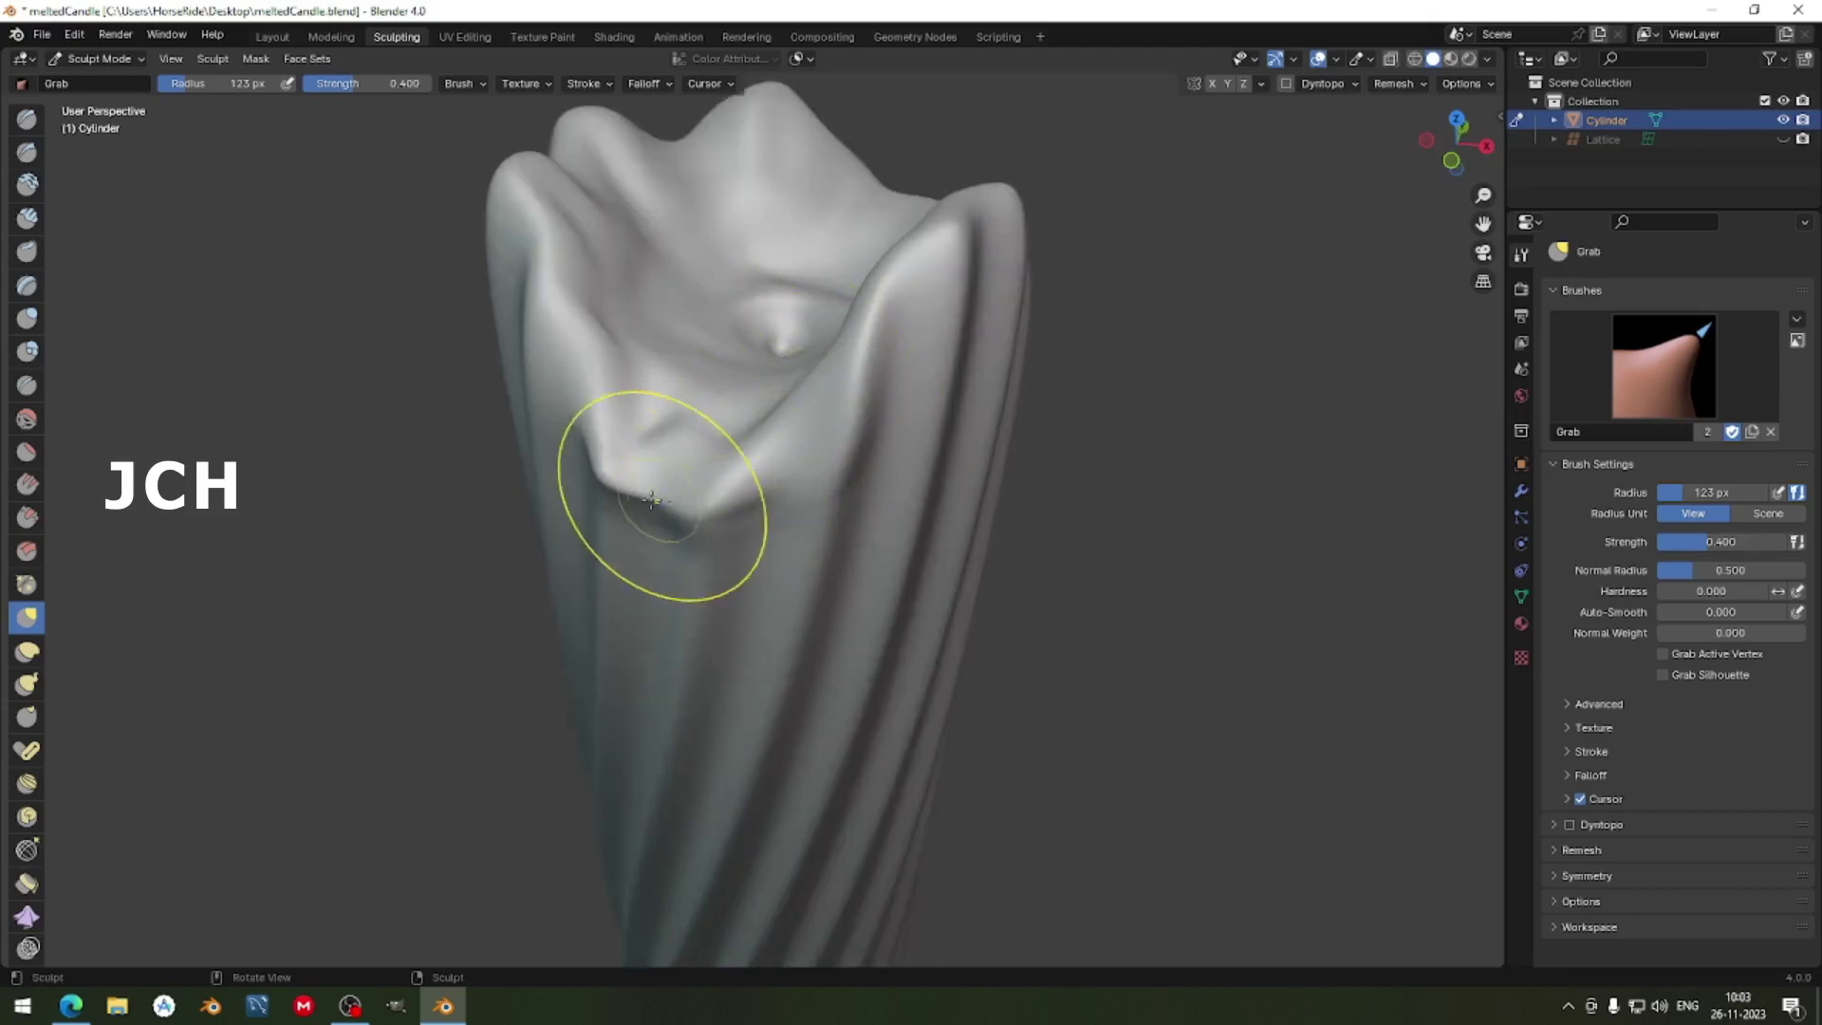
{"action": "mouse_move", "coordinate": [651, 498]}
{"action": "left_mouse_down"}
{"action": "mouse_move", "coordinate": [667, 464]}
{"action": "mouse_move", "coordinate": [655, 484]}
{"action": "mouse_move", "coordinate": [701, 488]}
{"action": "left_mouse_up"}
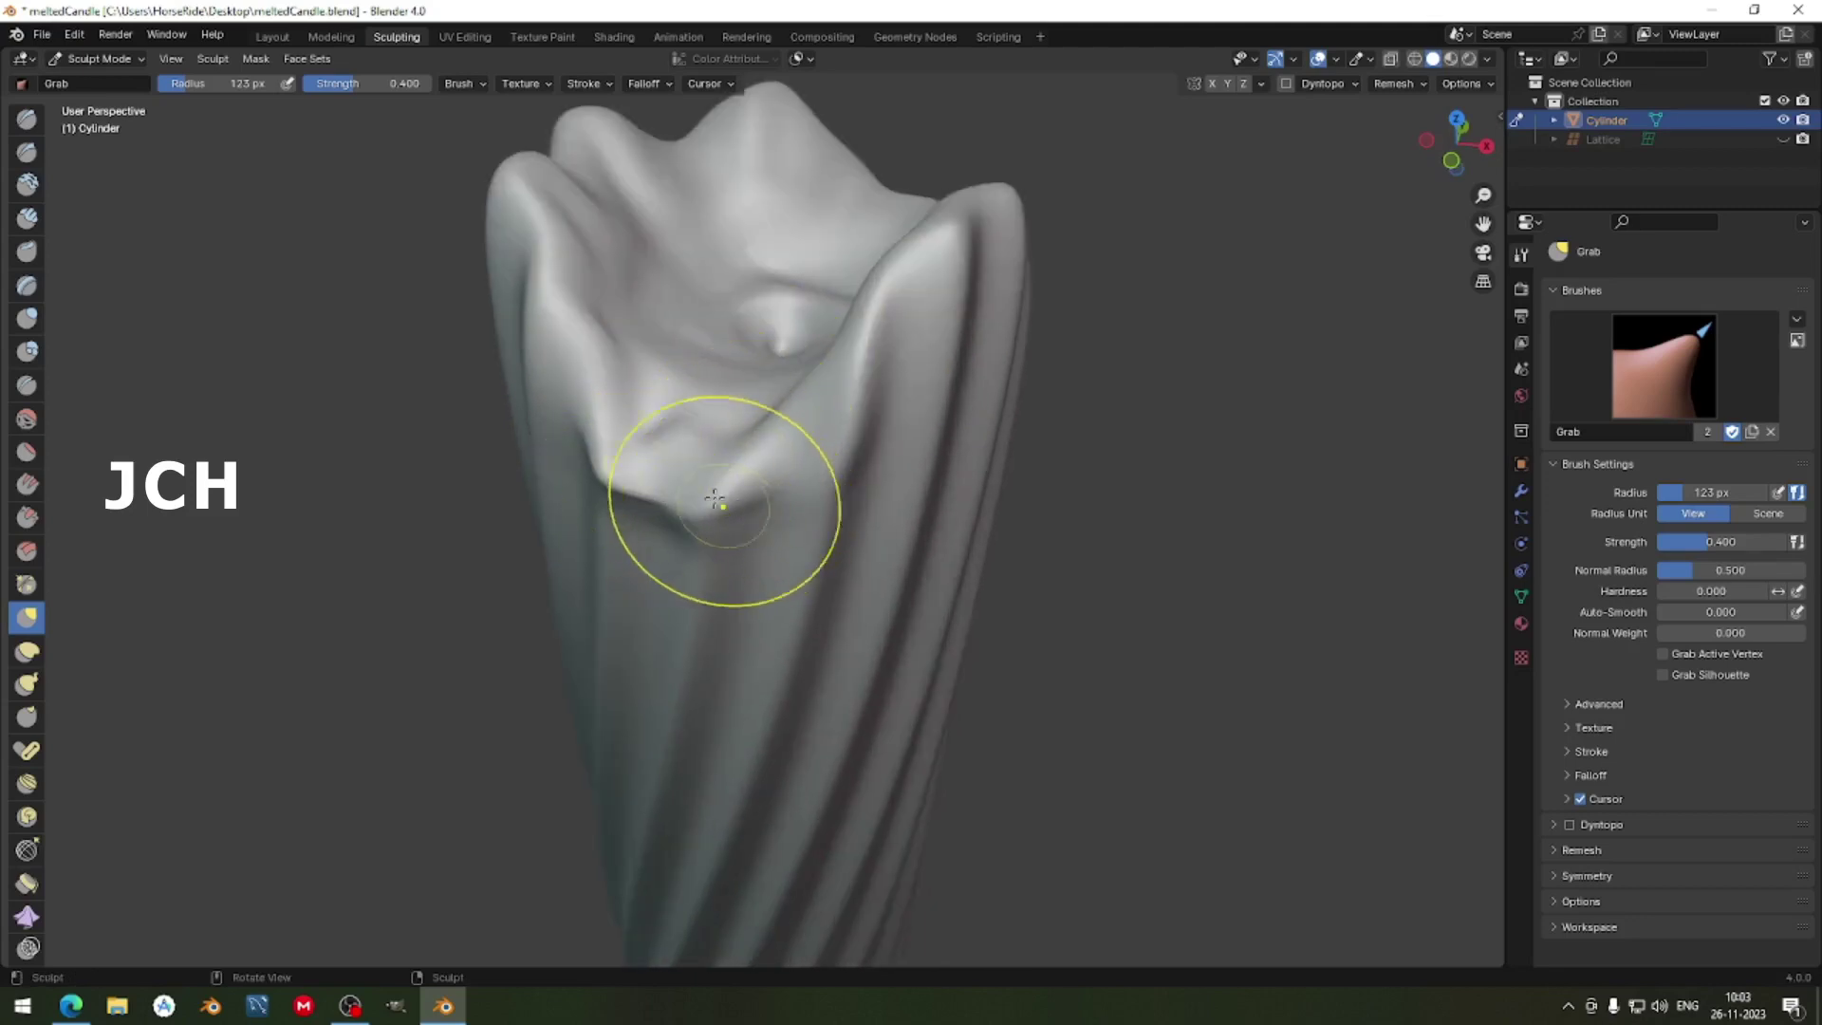
Set the Grab brush radius to 193 px and strength to 0.842, and reshape the shallow dip in the candle's rim.
{"action": "mouse_move", "coordinate": [715, 500]}
{"action": "middle_mouse_down"}
{"action": "mouse_move", "coordinate": [946, 398]}
{"action": "mouse_move", "coordinate": [815, 479]}
{"action": "mouse_move", "coordinate": [1230, 471]}
{"action": "mouse_move", "coordinate": [1138, 446]}
{"action": "middle_mouse_up"}
{"action": "scroll", "coordinate": [946, 398], "scroll_direction": "up", "scroll_amount": 2}
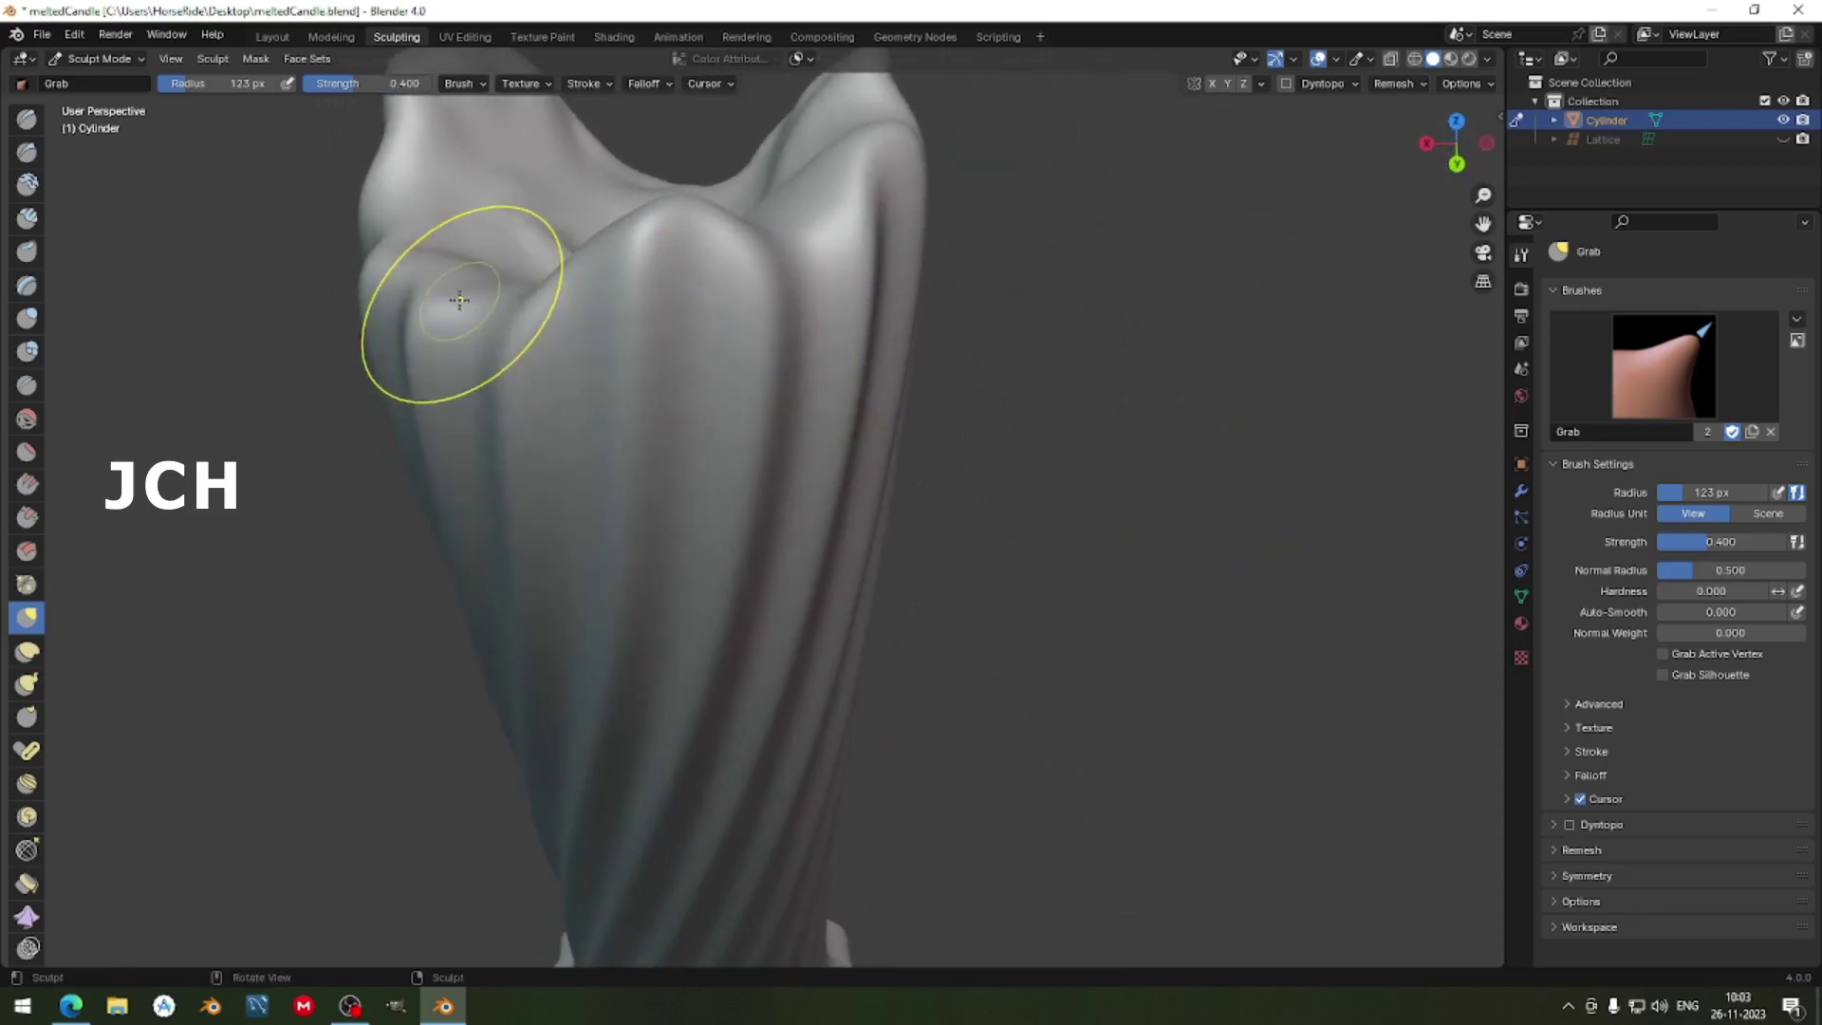
{"action": "mouse_move", "coordinate": [447, 325]}
{"action": "middle_mouse_down"}
{"action": "mouse_move", "coordinate": [619, 306]}
{"action": "mouse_move", "coordinate": [603, 280]}
{"action": "middle_mouse_up"}
{"action": "mouse_move", "coordinate": [603, 280]}
{"action": "left_mouse_down"}
{"action": "mouse_move", "coordinate": [587, 315]}
{"action": "mouse_move", "coordinate": [617, 346]}
{"action": "left_mouse_up"}
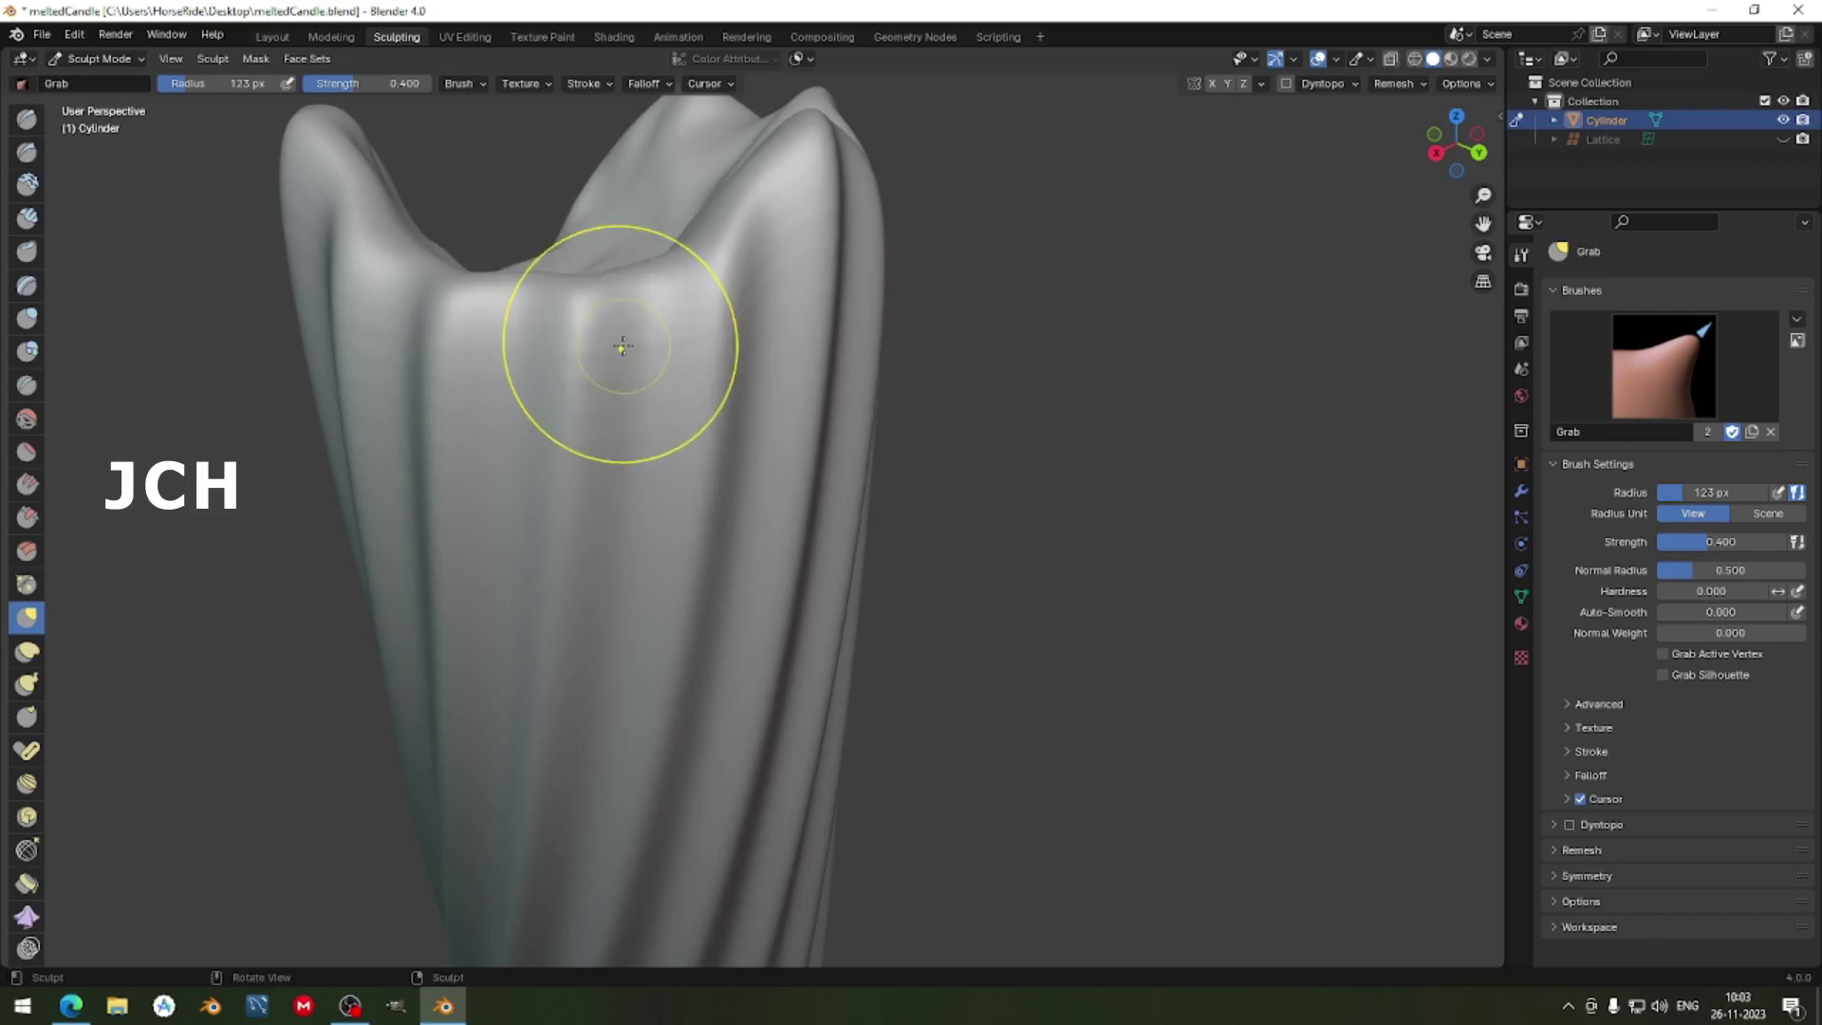
{"action": "key", "text": "f"}
{"action": "left_click", "coordinate": [702, 403]}
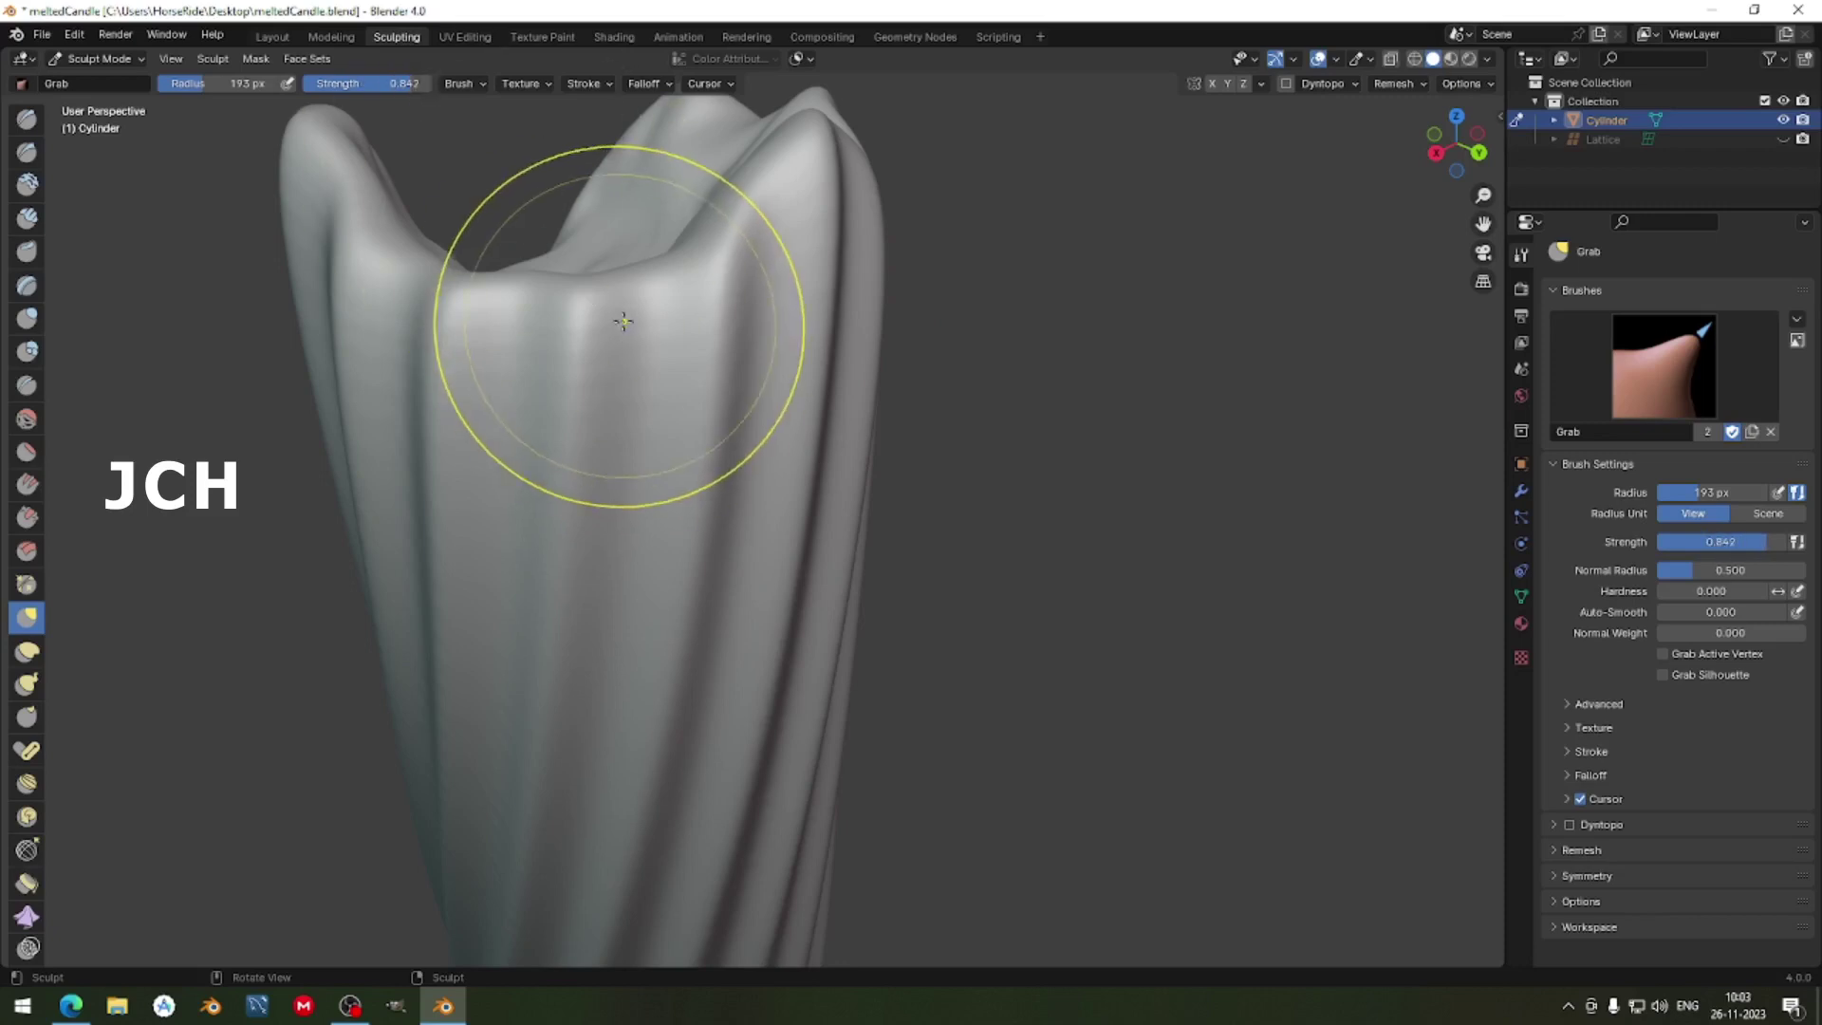
{"action": "mouse_move", "coordinate": [614, 330]}
{"action": "left_mouse_down"}
{"action": "mouse_move", "coordinate": [590, 305]}
{"action": "mouse_move", "coordinate": [583, 340]}
{"action": "left_mouse_up"}
{"action": "scroll", "coordinate": [584, 340], "scroll_direction": "up", "scroll_amount": 2}
{"action": "mouse_move", "coordinate": [588, 342]}
{"action": "middle_mouse_down"}
{"action": "mouse_move", "coordinate": [650, 380]}
{"action": "mouse_move", "coordinate": [671, 350]}
{"action": "middle_mouse_up"}
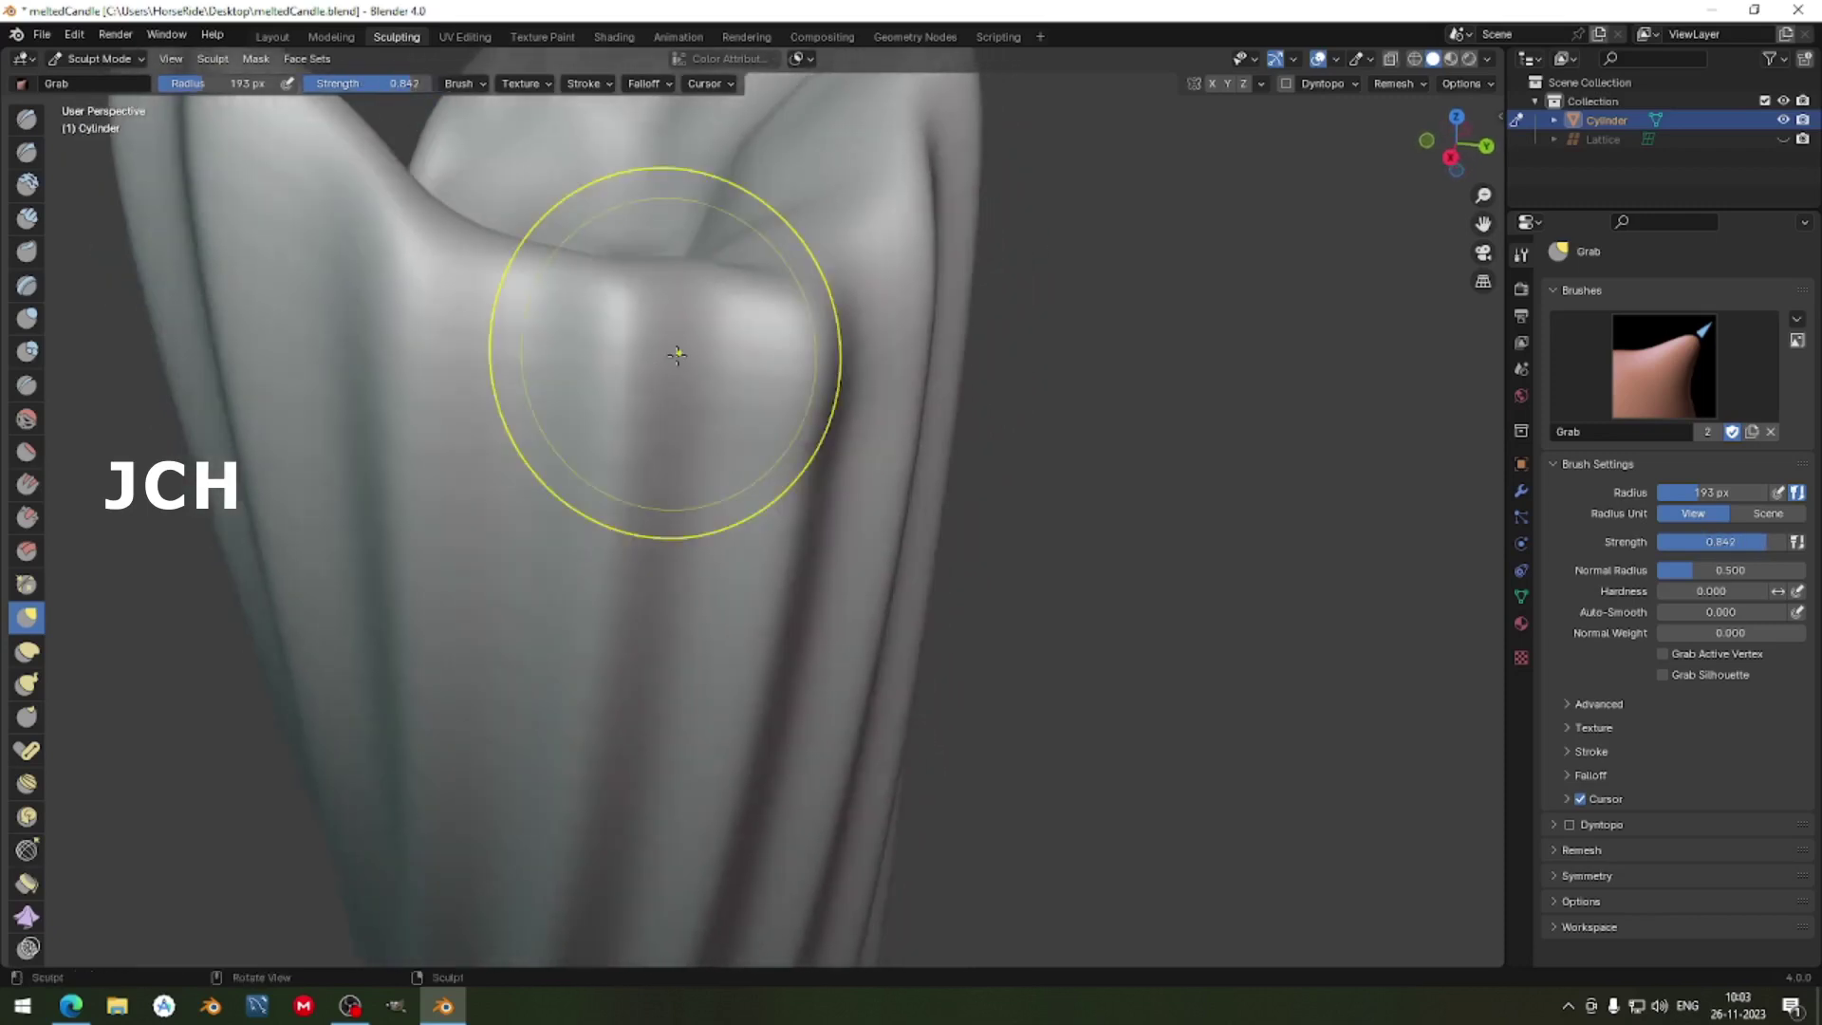
Pull the rim's edges and peaks around the back of the candle into a more irregular melted outline.
{"action": "scroll", "coordinate": [674, 350], "scroll_direction": "down", "scroll_amount": 2}
{"action": "left_click_drag", "start_coordinate": [749, 363], "coordinate": [760, 357]}
{"action": "middle_click_drag", "start_coordinate": [736, 386], "coordinate": [692, 224]}
{"action": "left_click_drag", "start_coordinate": [689, 195], "coordinate": [685, 199]}
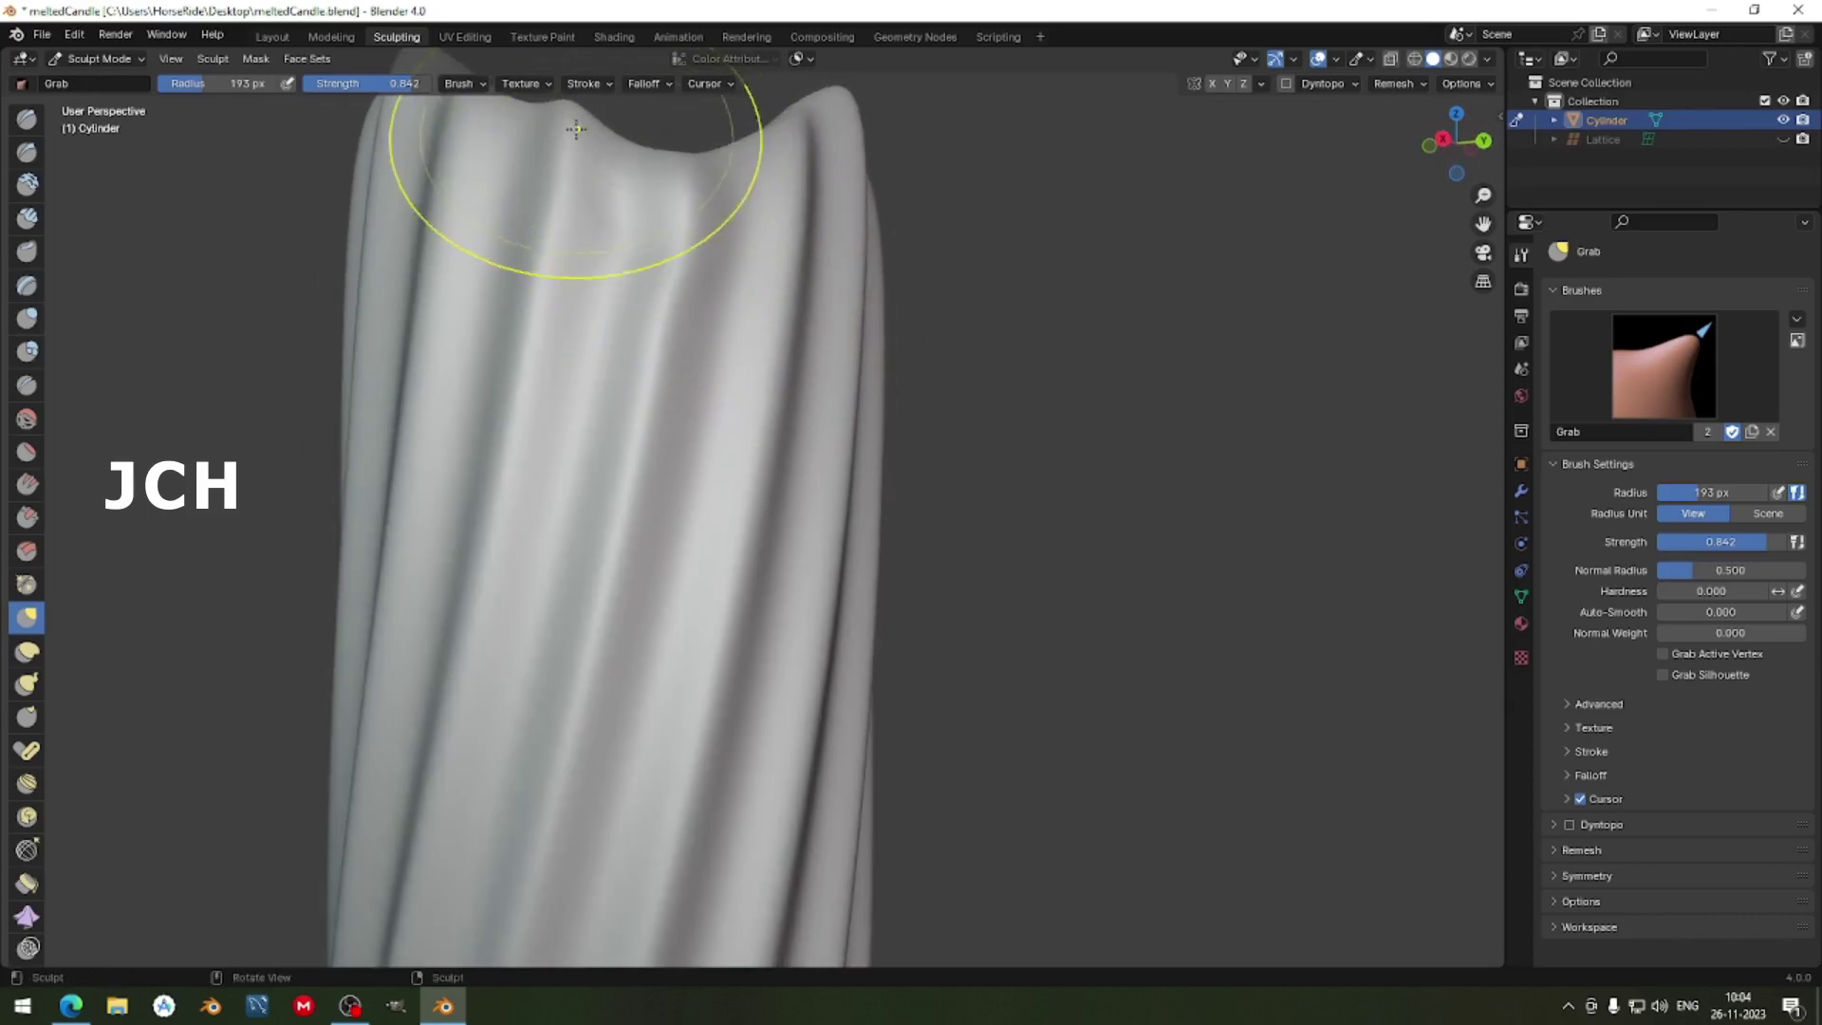
{"action": "left_click_drag", "start_coordinate": [571, 127], "coordinate": [554, 169]}
{"action": "mouse_move", "coordinate": [793, 145]}
{"action": "left_mouse_down"}
{"action": "mouse_move", "coordinate": [780, 181]}
{"action": "mouse_move", "coordinate": [796, 176]}
{"action": "left_mouse_up"}
{"action": "middle_click_drag", "start_coordinate": [832, 191], "coordinate": [913, 197]}
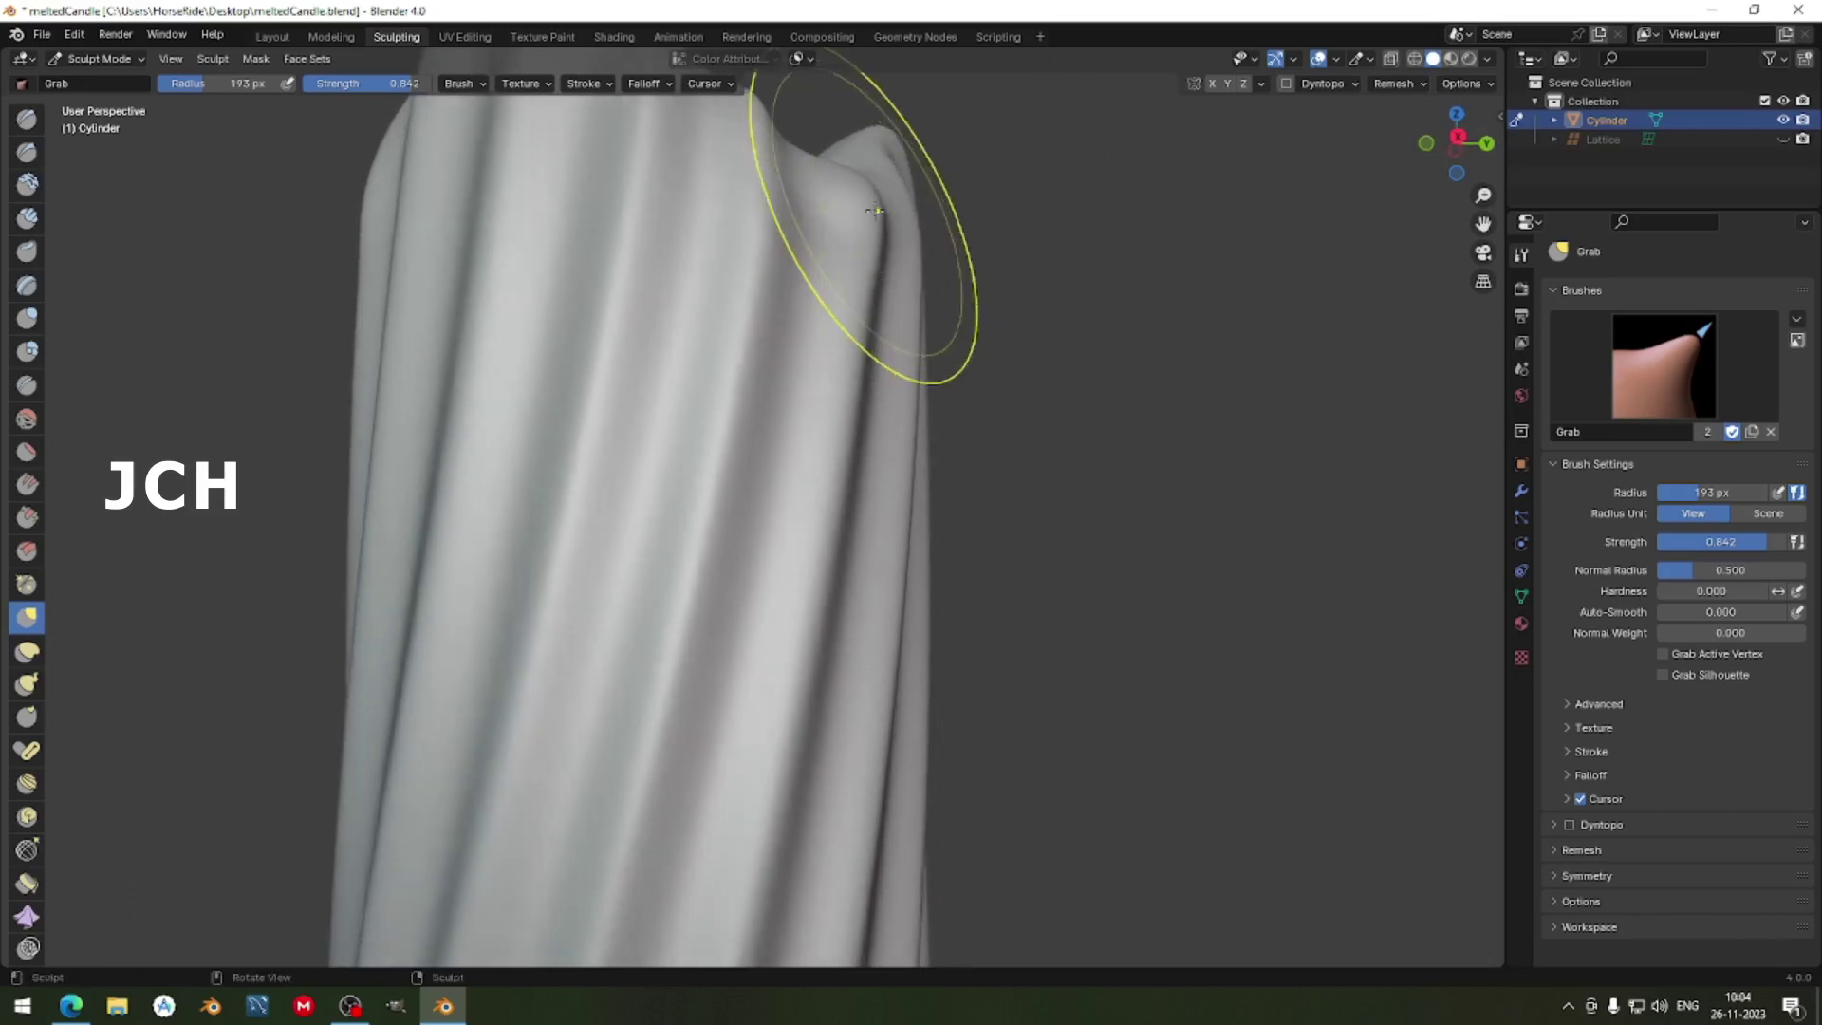
{"action": "left_click_drag", "start_coordinate": [845, 192], "coordinate": [843, 224]}
Pull the rim beside the spill notch downward and outward with the Grab brush to make its edge more uneven.
{"action": "mouse_move", "coordinate": [869, 221]}
{"action": "middle_mouse_down"}
{"action": "mouse_move", "coordinate": [864, 341]}
{"action": "mouse_move", "coordinate": [806, 313]}
{"action": "mouse_move", "coordinate": [559, 302]}
{"action": "middle_mouse_up"}
{"action": "left_click_drag", "start_coordinate": [736, 227], "coordinate": [732, 243]}
{"action": "left_click_drag", "start_coordinate": [730, 327], "coordinate": [730, 330]}
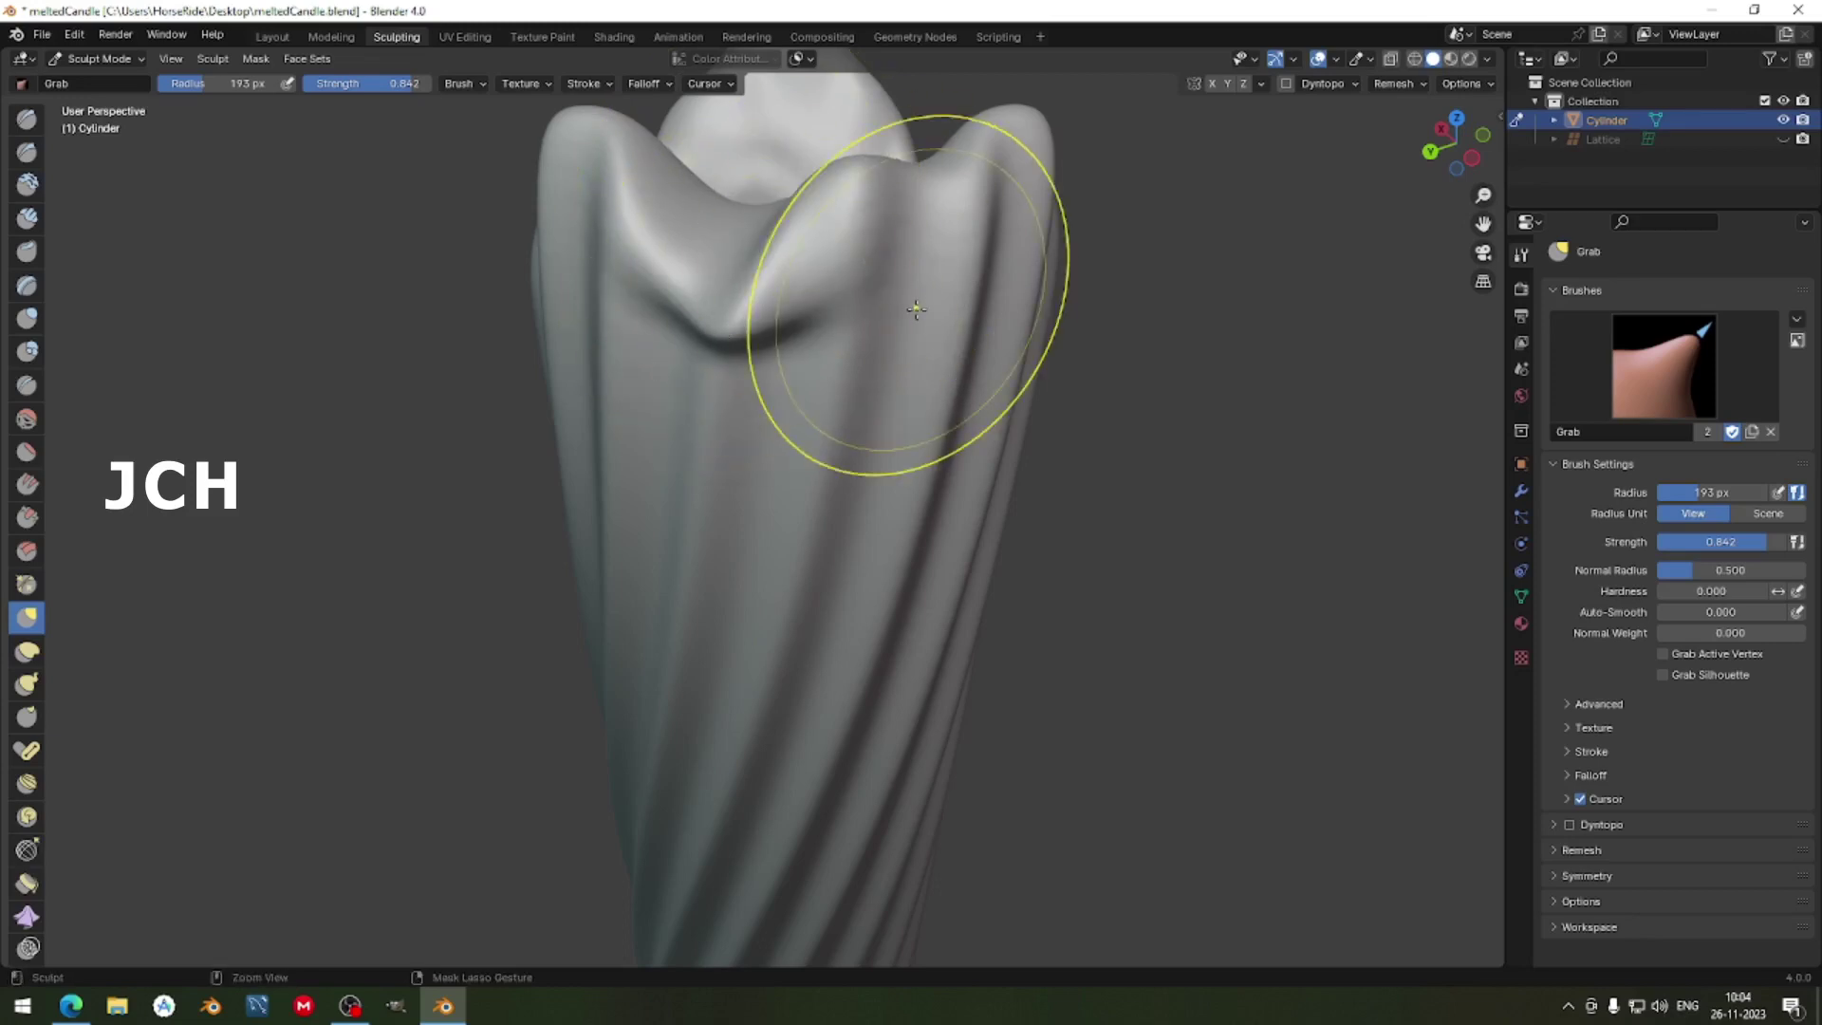
{"action": "mouse_move", "coordinate": [927, 309]}
{"action": "middle_mouse_down"}
{"action": "mouse_move", "coordinate": [780, 342]}
{"action": "mouse_move", "coordinate": [517, 311]}
{"action": "mouse_move", "coordinate": [834, 439]}
{"action": "mouse_move", "coordinate": [863, 427]}
{"action": "middle_mouse_up"}
{"action": "mouse_move", "coordinate": [834, 590]}
{"action": "middle_mouse_down"}
{"action": "mouse_move", "coordinate": [675, 577]}
{"action": "mouse_move", "coordinate": [590, 521]}
{"action": "mouse_move", "coordinate": [732, 407]}
{"action": "mouse_move", "coordinate": [771, 418]}
{"action": "middle_mouse_up"}
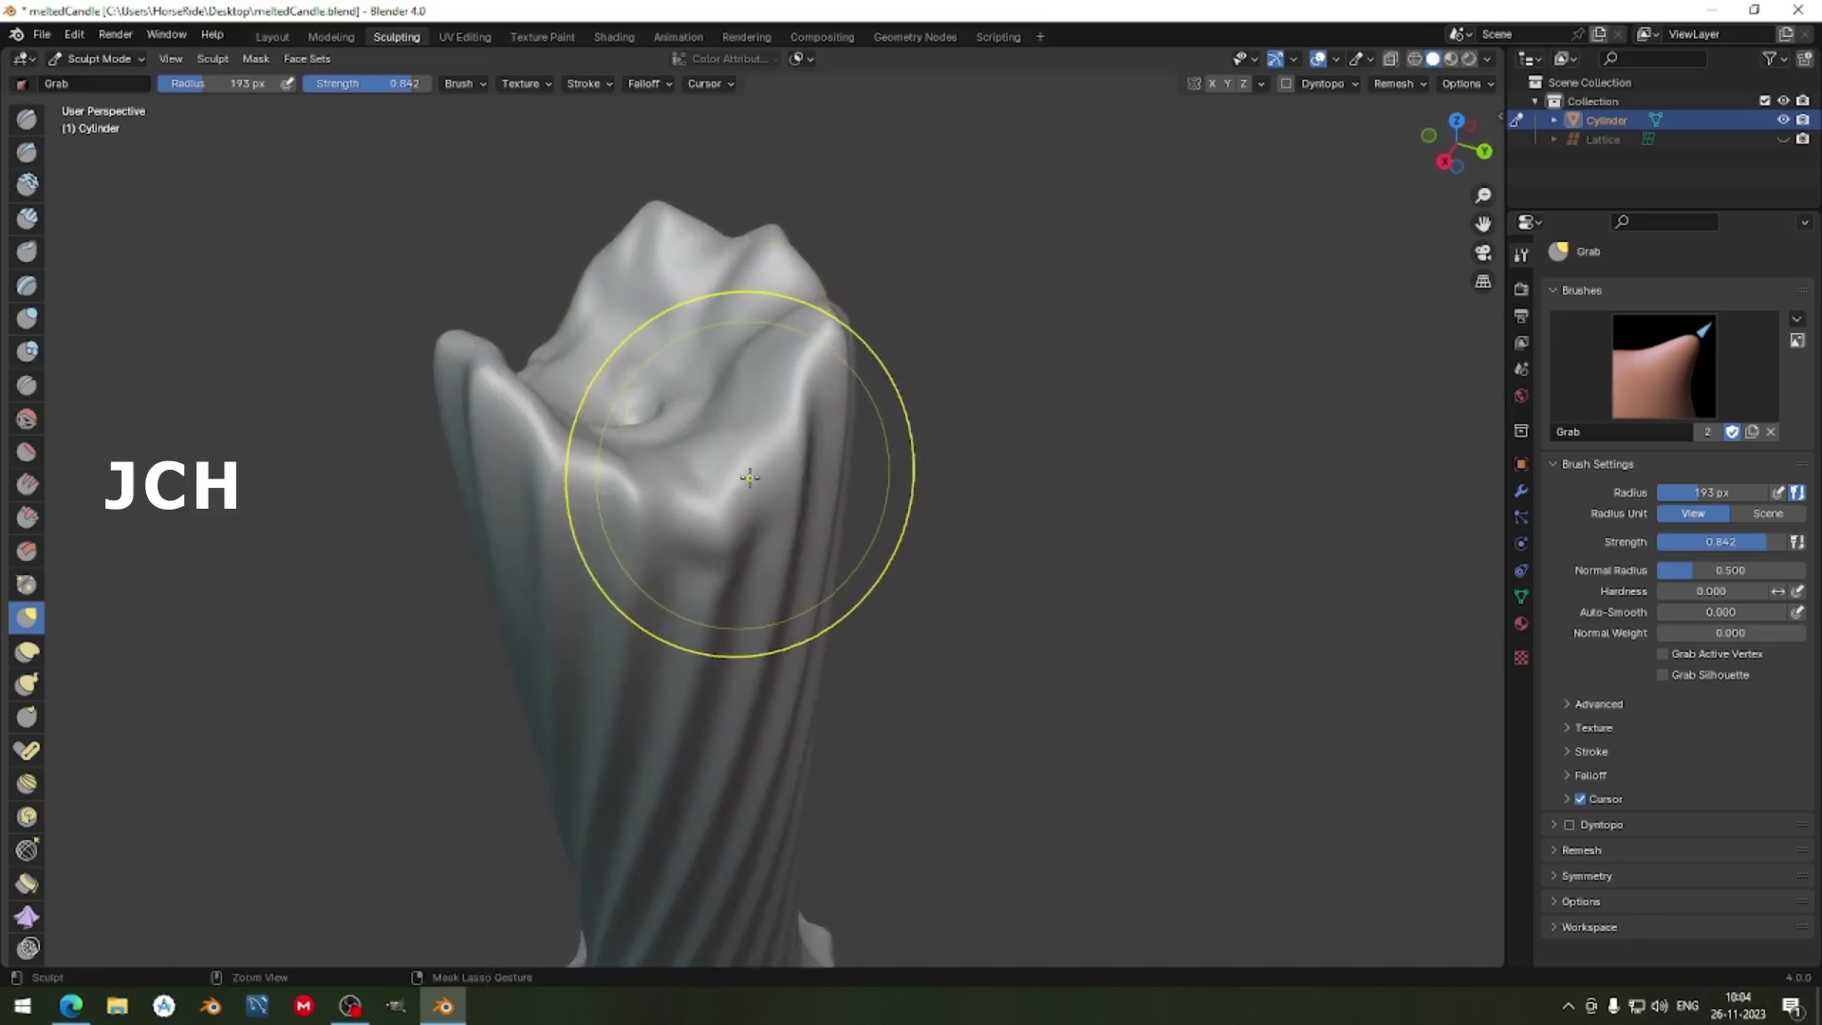
{"action": "mouse_move", "coordinate": [739, 480]}
{"action": "middle_mouse_down"}
{"action": "mouse_move", "coordinate": [773, 346]}
{"action": "mouse_move", "coordinate": [913, 392]}
{"action": "mouse_move", "coordinate": [793, 305]}
{"action": "mouse_move", "coordinate": [843, 418]}
{"action": "mouse_move", "coordinate": [880, 388]}
{"action": "middle_mouse_up"}
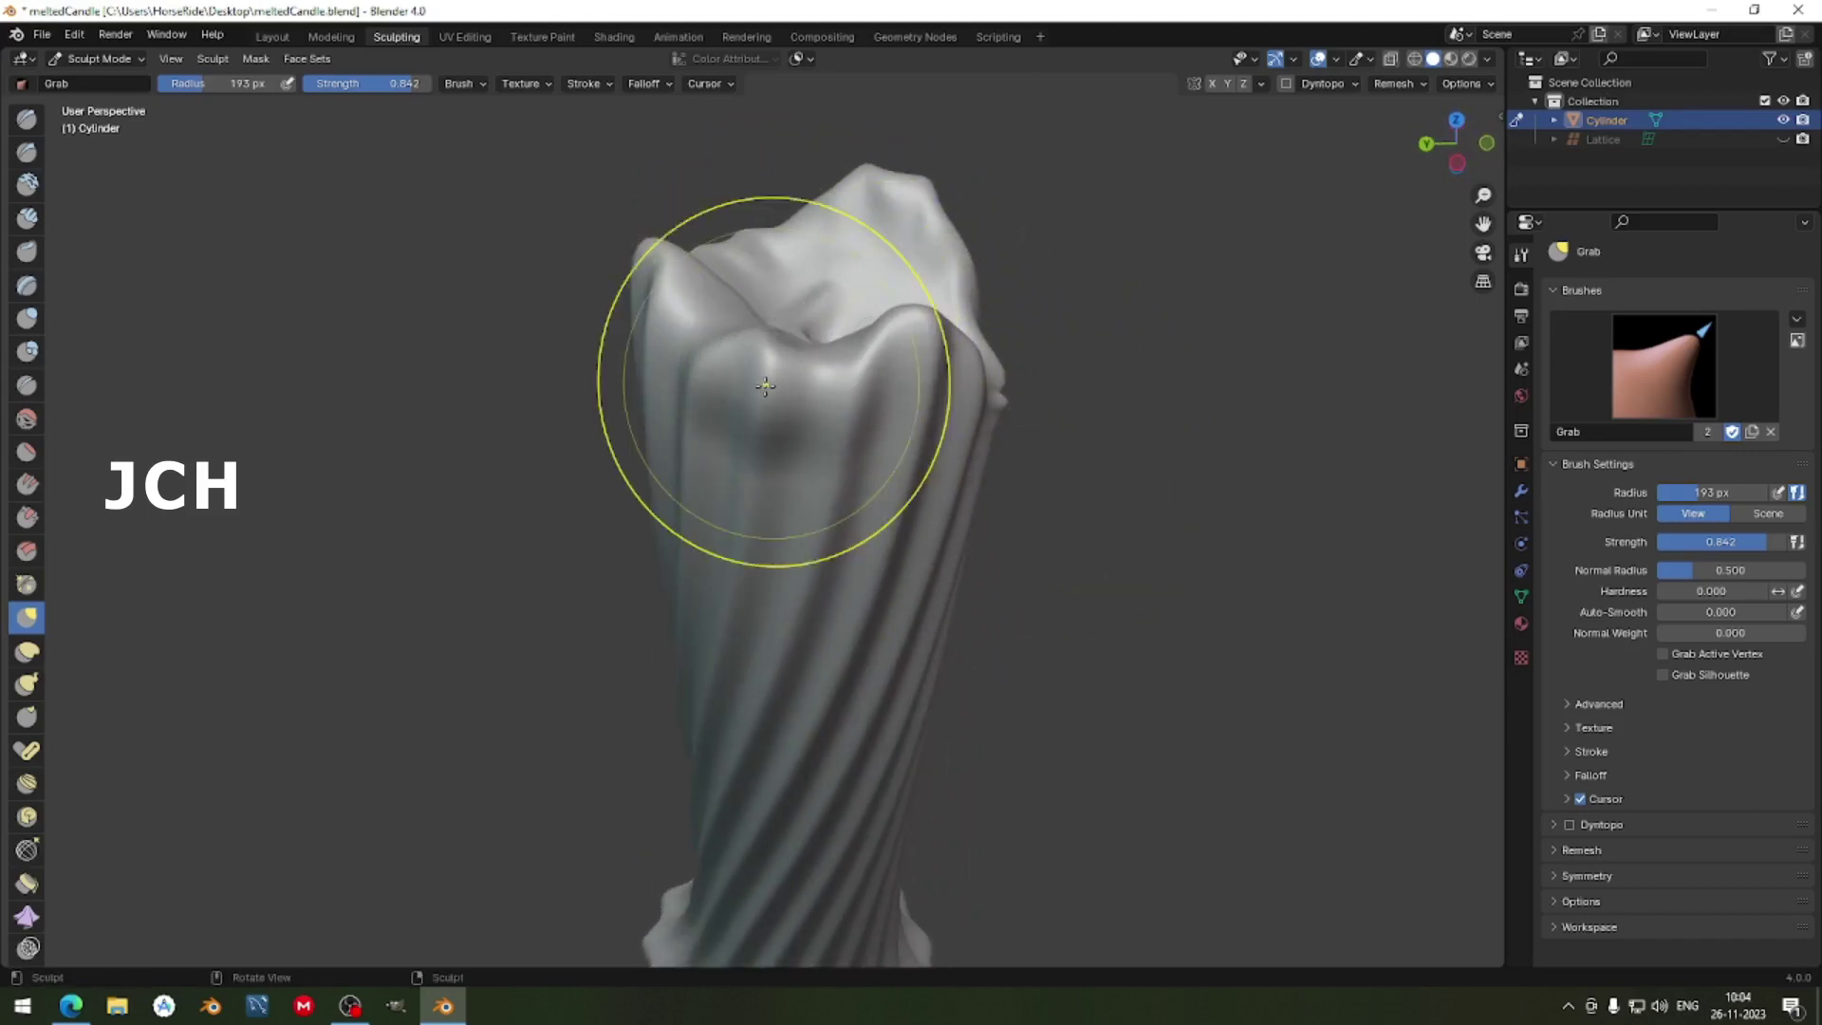
Grab the low rim section and pull it into a rounded wax bulge overhanging the candle's side.
{"action": "mouse_move", "coordinate": [766, 385]}
{"action": "middle_mouse_down"}
{"action": "mouse_move", "coordinate": [809, 224]}
{"action": "mouse_move", "coordinate": [654, 275]}
{"action": "mouse_move", "coordinate": [698, 289]}
{"action": "middle_mouse_up"}
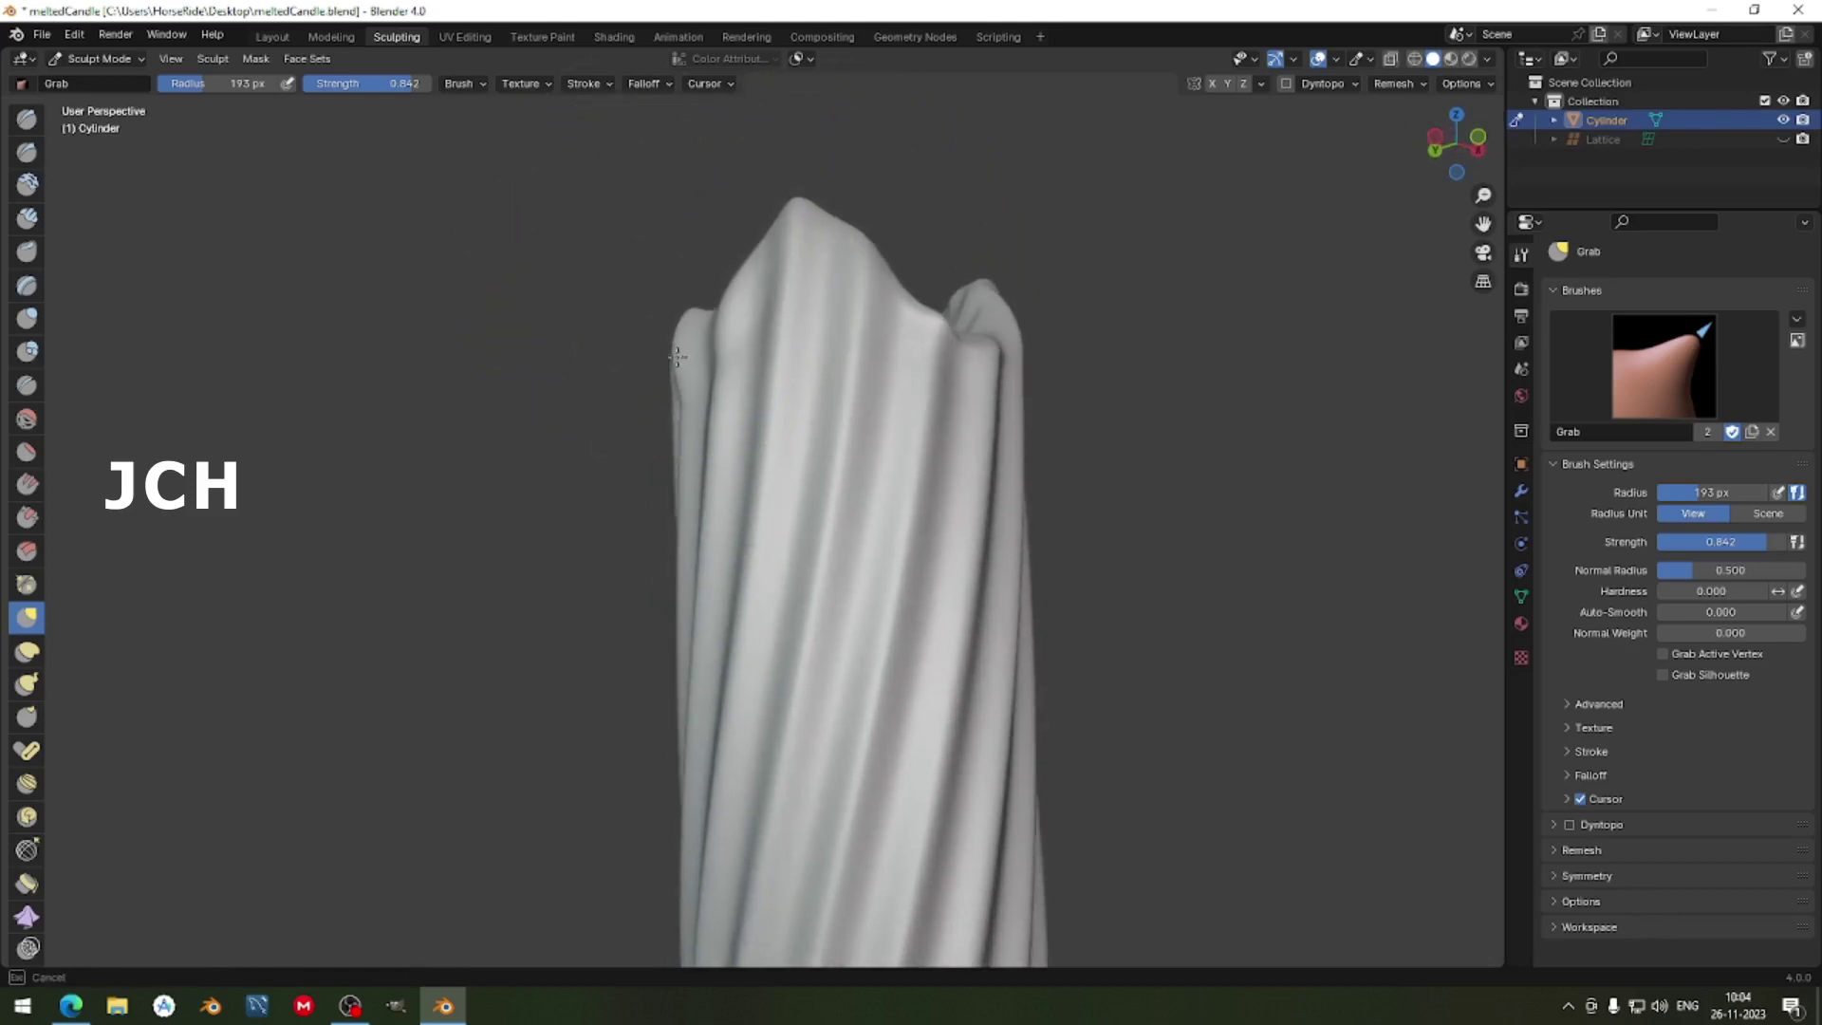
{"action": "middle_click_drag", "start_coordinate": [730, 370], "coordinate": [976, 439]}
{"action": "mouse_move", "coordinate": [844, 304]}
{"action": "middle_mouse_down"}
{"action": "mouse_move", "coordinate": [1072, 417]}
{"action": "mouse_move", "coordinate": [1108, 404]}
{"action": "middle_mouse_up"}
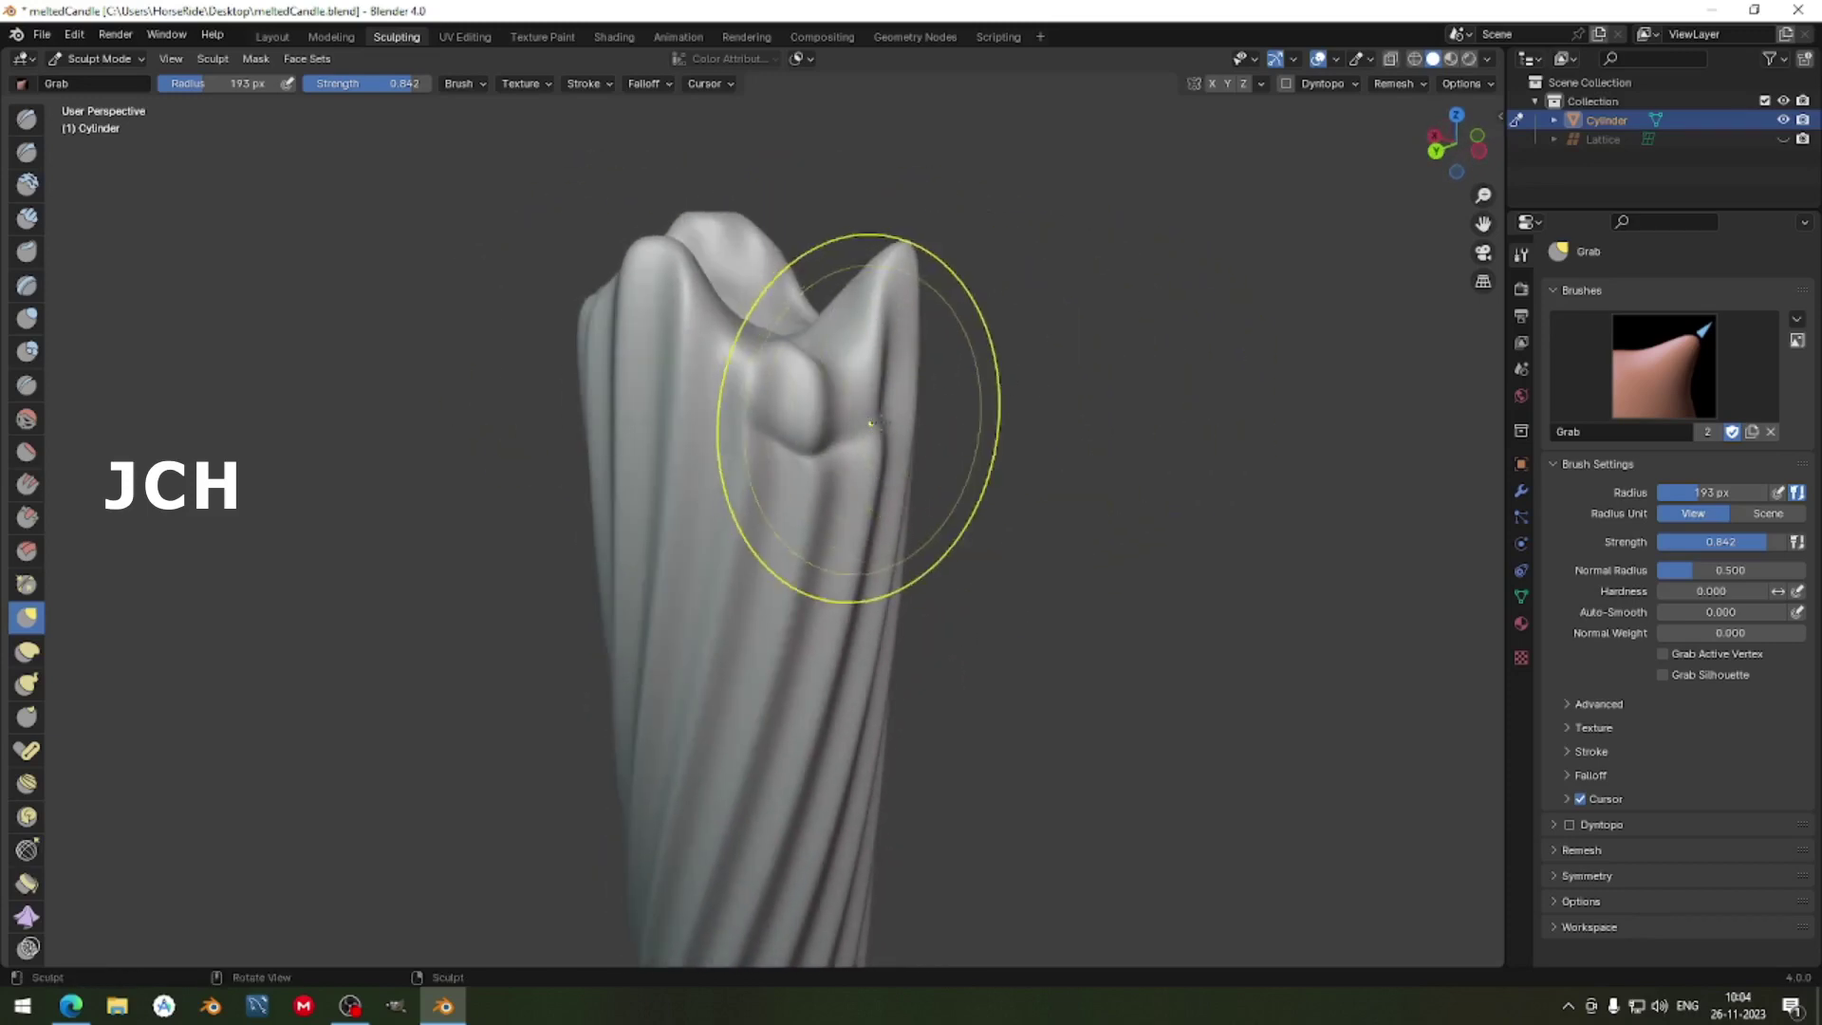
{"action": "middle_click_drag", "start_coordinate": [853, 410], "coordinate": [891, 389]}
{"action": "left_click_drag", "start_coordinate": [785, 356], "coordinate": [779, 365]}
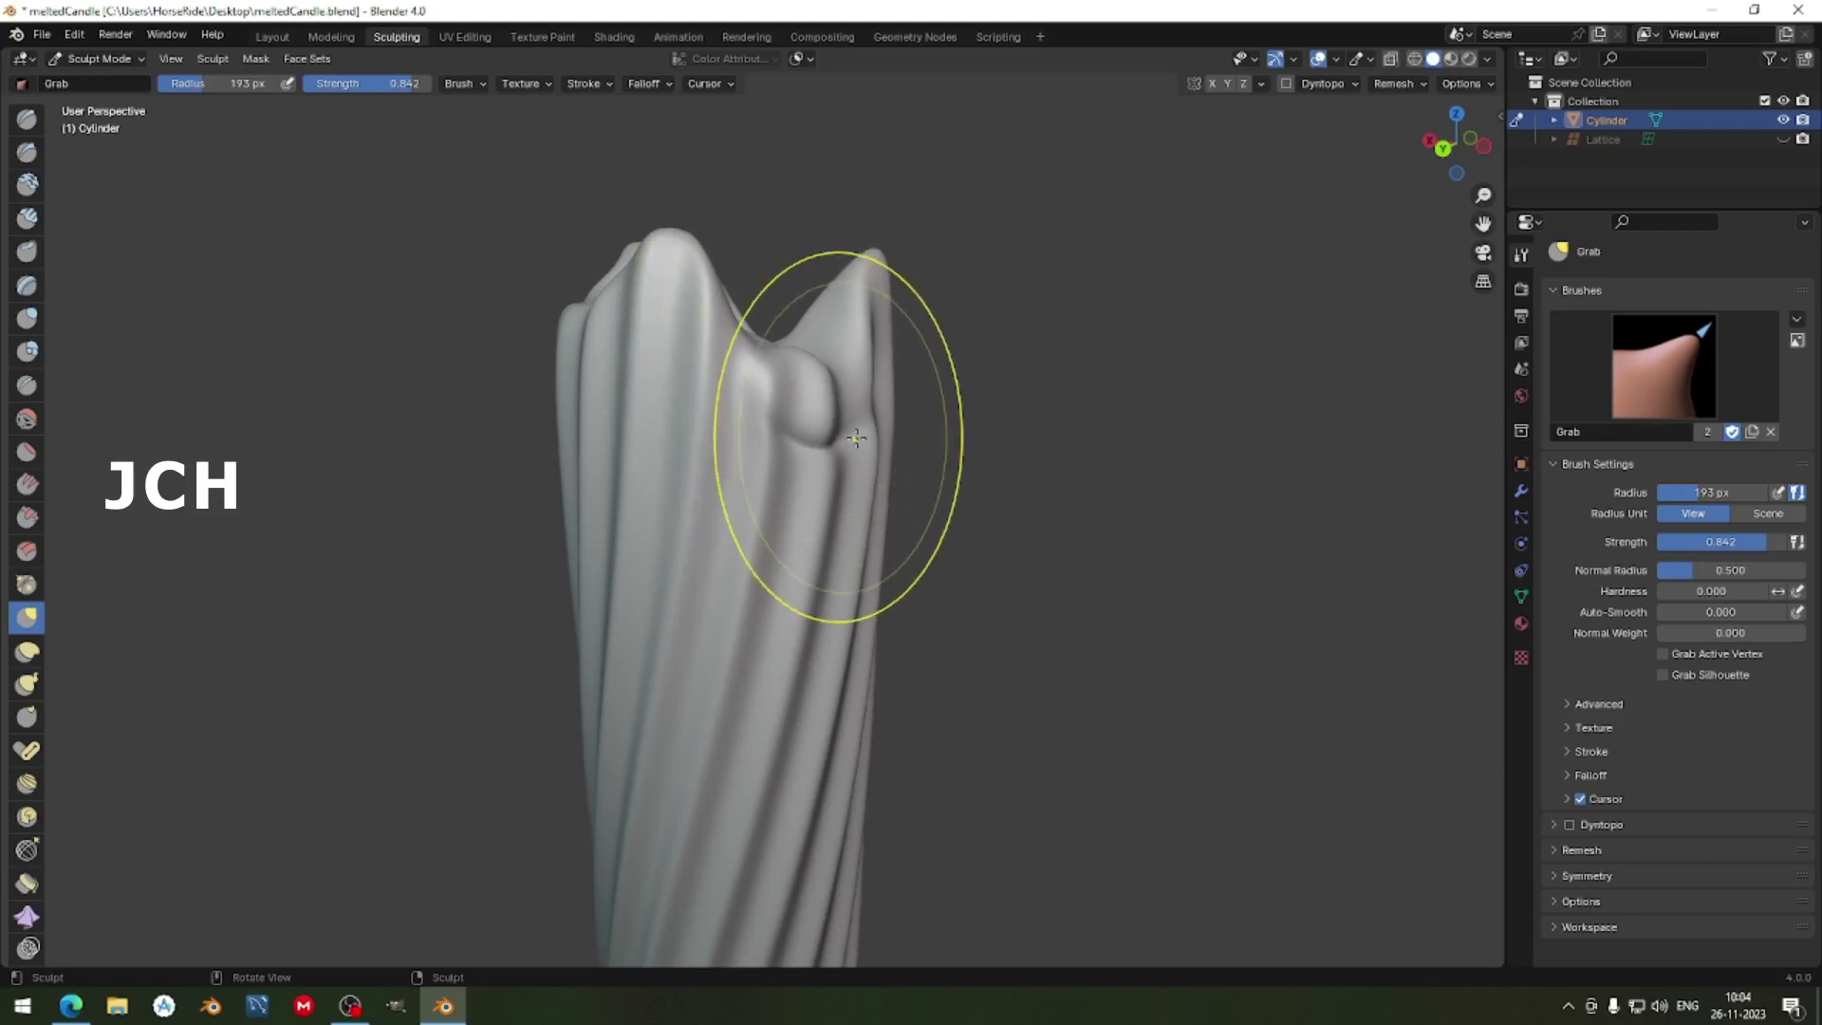
{"action": "middle_click_drag", "start_coordinate": [856, 438], "coordinate": [778, 420]}
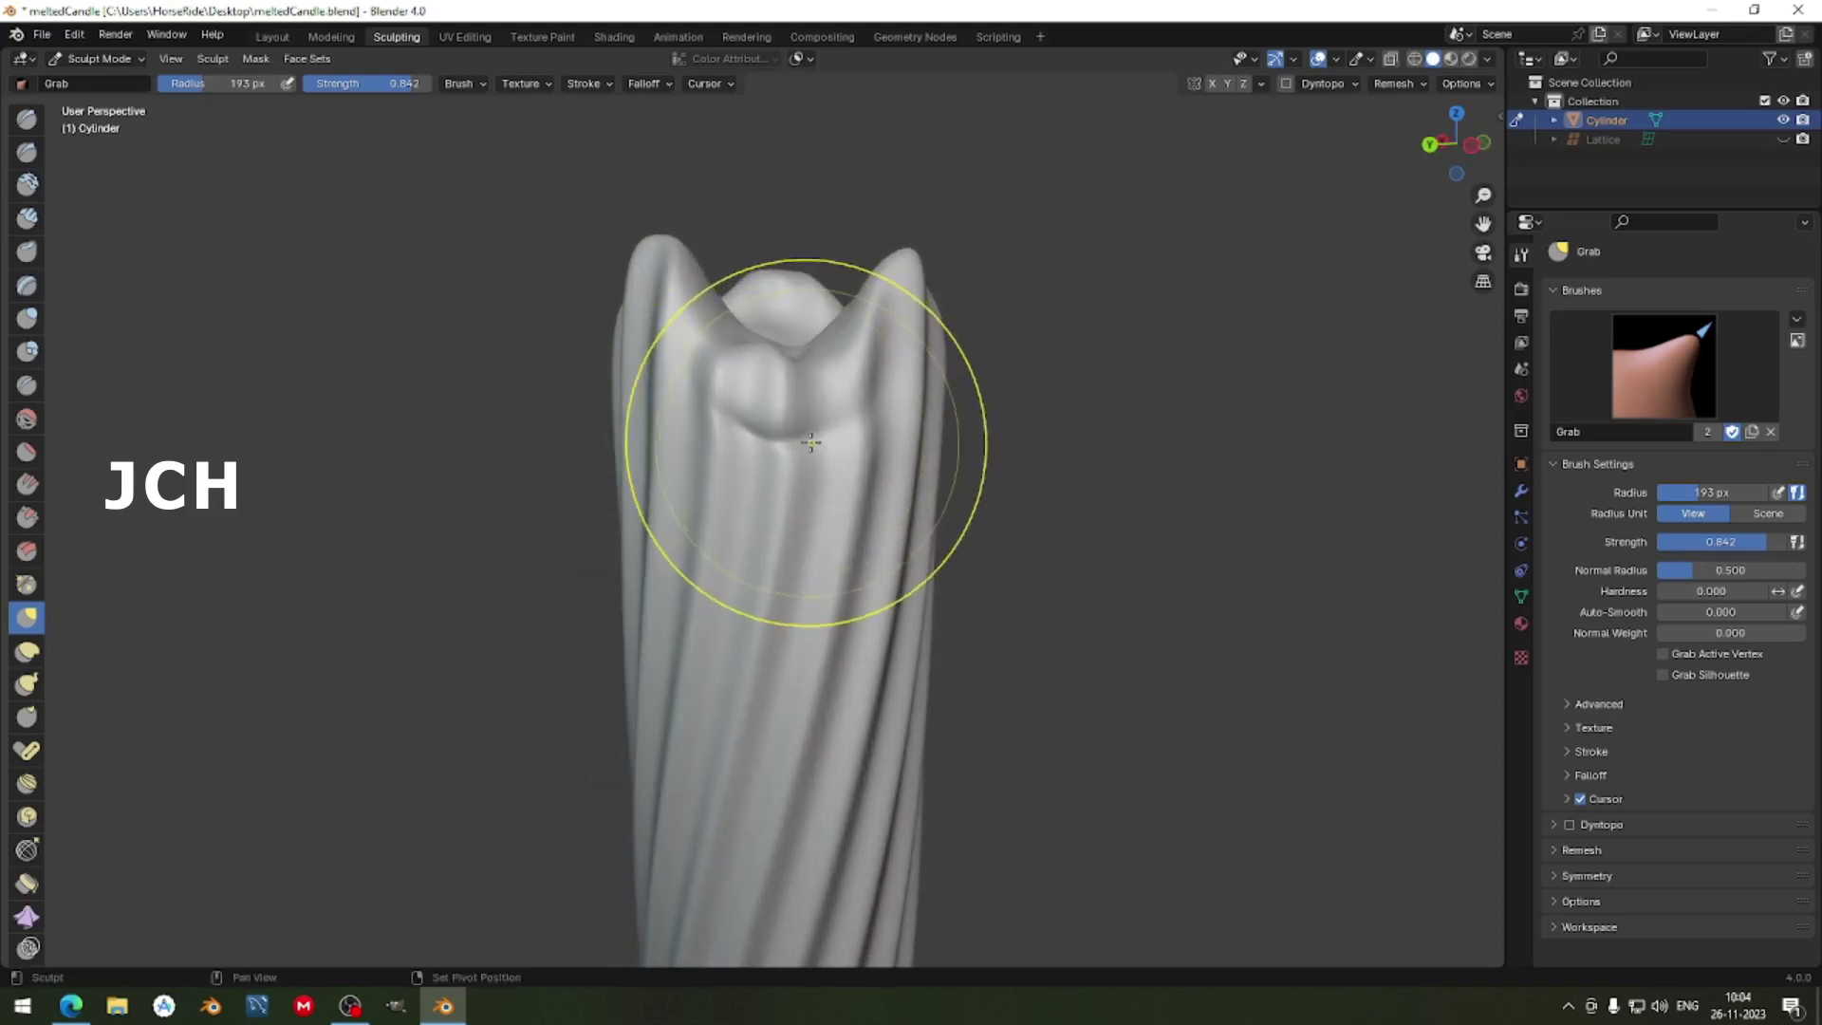
Switch to the Draw brush and soften the bulge under the notch so it blends into the candle's side.
{"action": "left_click", "coordinate": [26, 118]}
{"action": "mouse_move", "coordinate": [622, 384]}
{"action": "middle_mouse_down", "text": "ctrl"}
{"action": "mouse_move", "coordinate": [800, 345]}
{"action": "mouse_move", "coordinate": [760, 400]}
{"action": "middle_mouse_up", "text": "ctrl"}
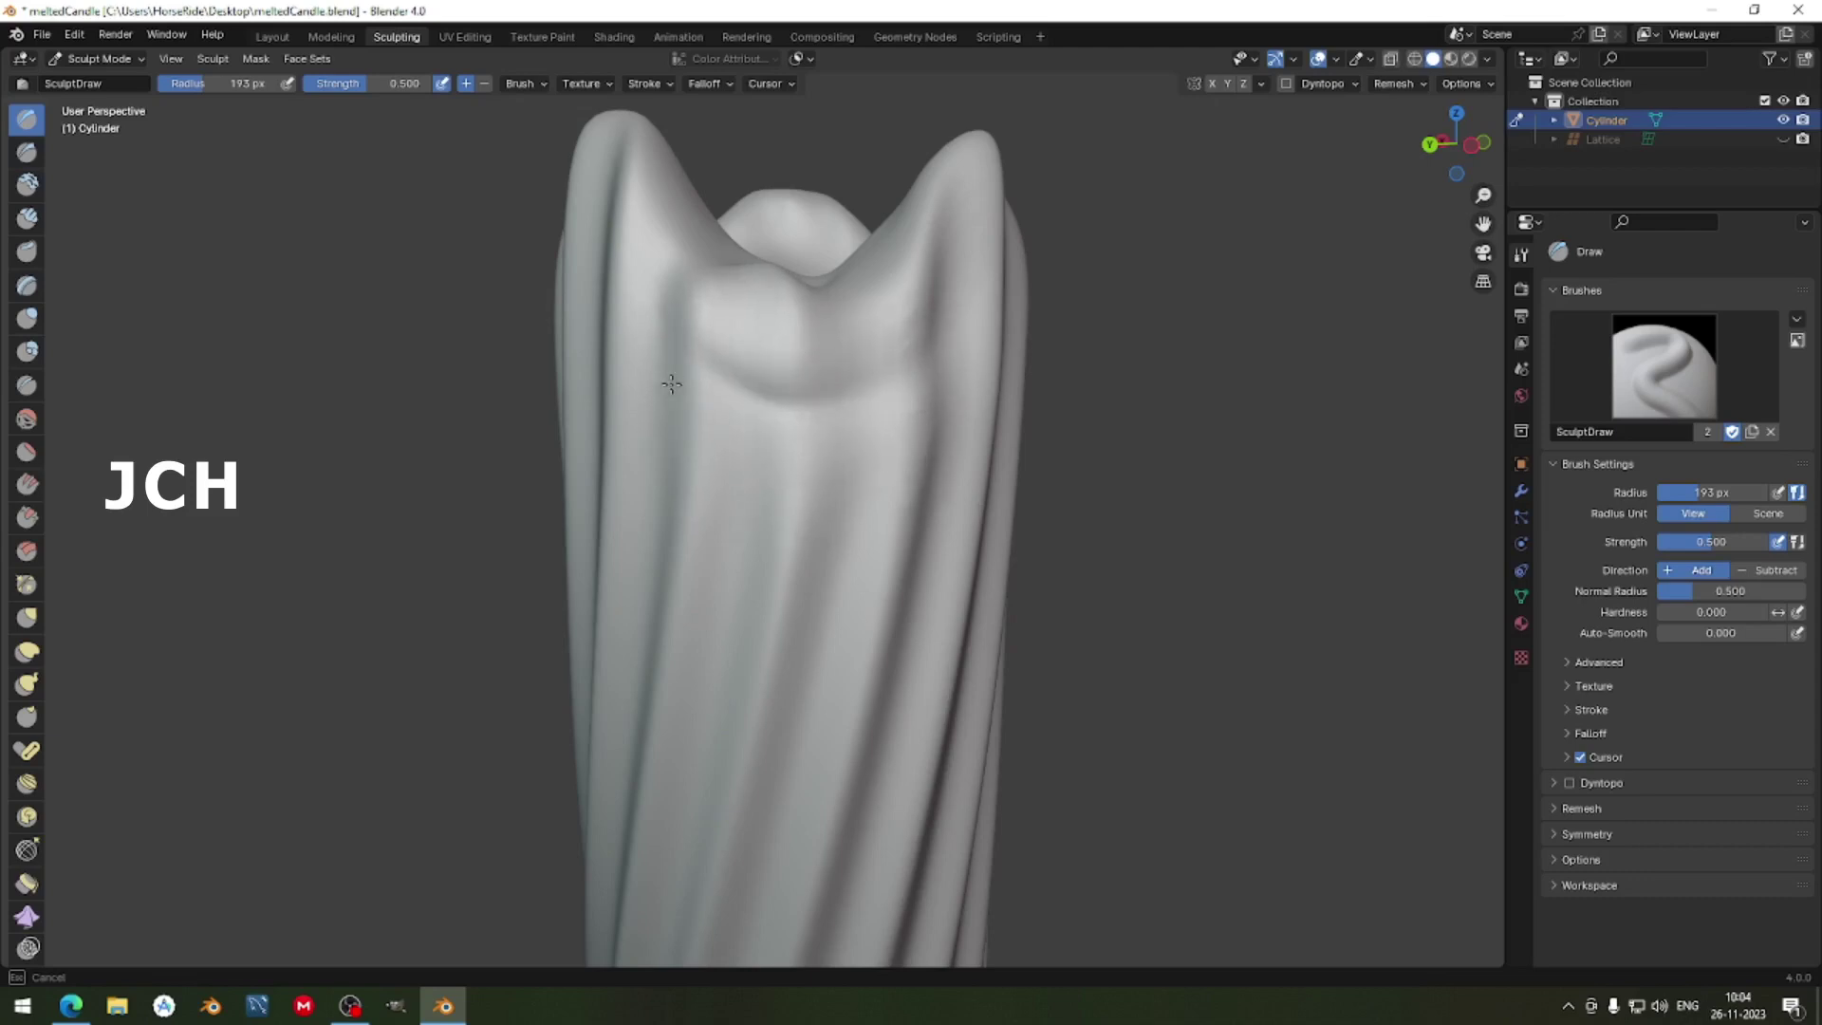
{"action": "left_click_drag", "start_coordinate": [819, 401], "coordinate": [841, 419]}
{"action": "scroll", "coordinate": [842, 418], "scroll_direction": "down", "scroll_amount": 2}
{"action": "mouse_move", "coordinate": [920, 353]}
{"action": "middle_mouse_down"}
{"action": "mouse_move", "coordinate": [749, 446]}
{"action": "mouse_move", "coordinate": [512, 375]}
{"action": "mouse_move", "coordinate": [721, 351]}
{"action": "middle_mouse_up"}
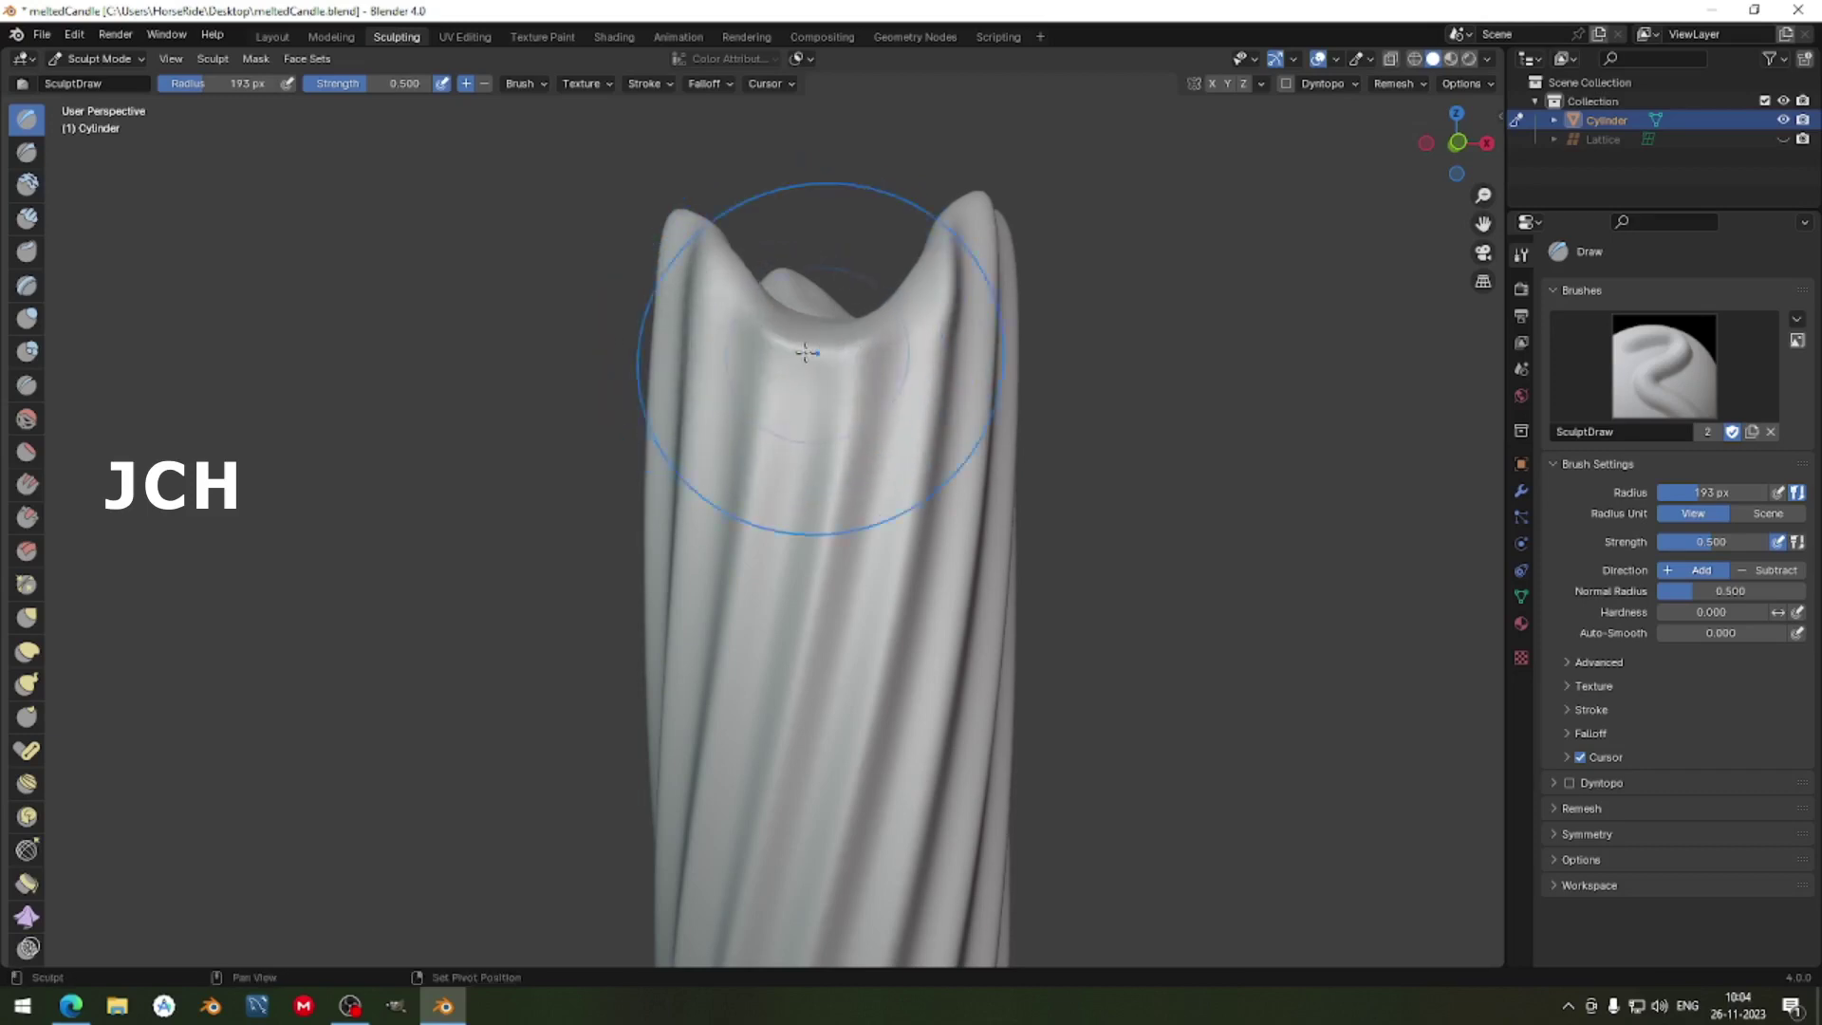
{"action": "mouse_move", "coordinate": [805, 361]}
{"action": "middle_mouse_down"}
{"action": "mouse_move", "coordinate": [874, 582]}
{"action": "mouse_move", "coordinate": [847, 439]}
{"action": "middle_mouse_up"}
{"action": "scroll", "coordinate": [853, 531], "scroll_direction": "down", "scroll_amount": 3}
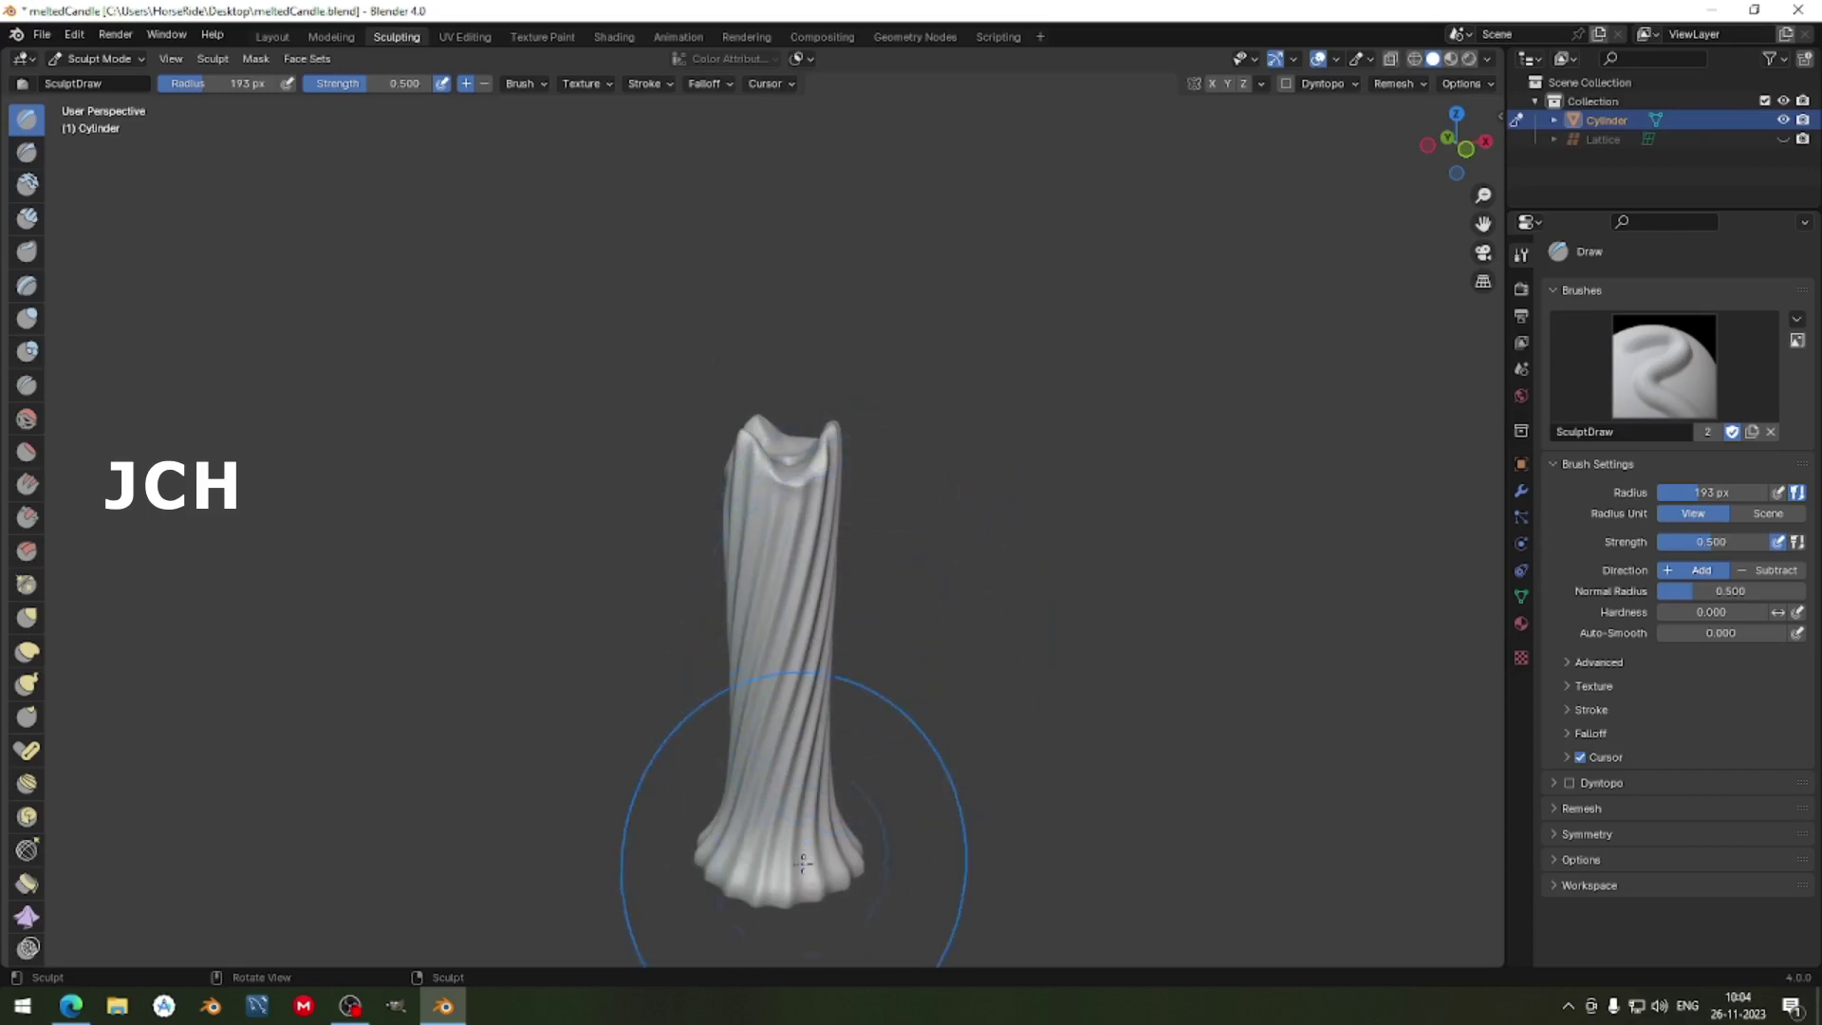
Set the Draw brush radius to 113 px and build up wax along the outer edge of the rim notch.
{"action": "scroll", "coordinate": [834, 499], "scroll_direction": "up", "scroll_amount": 4}
{"action": "scroll", "coordinate": [834, 498], "scroll_direction": "up", "scroll_amount": 2}
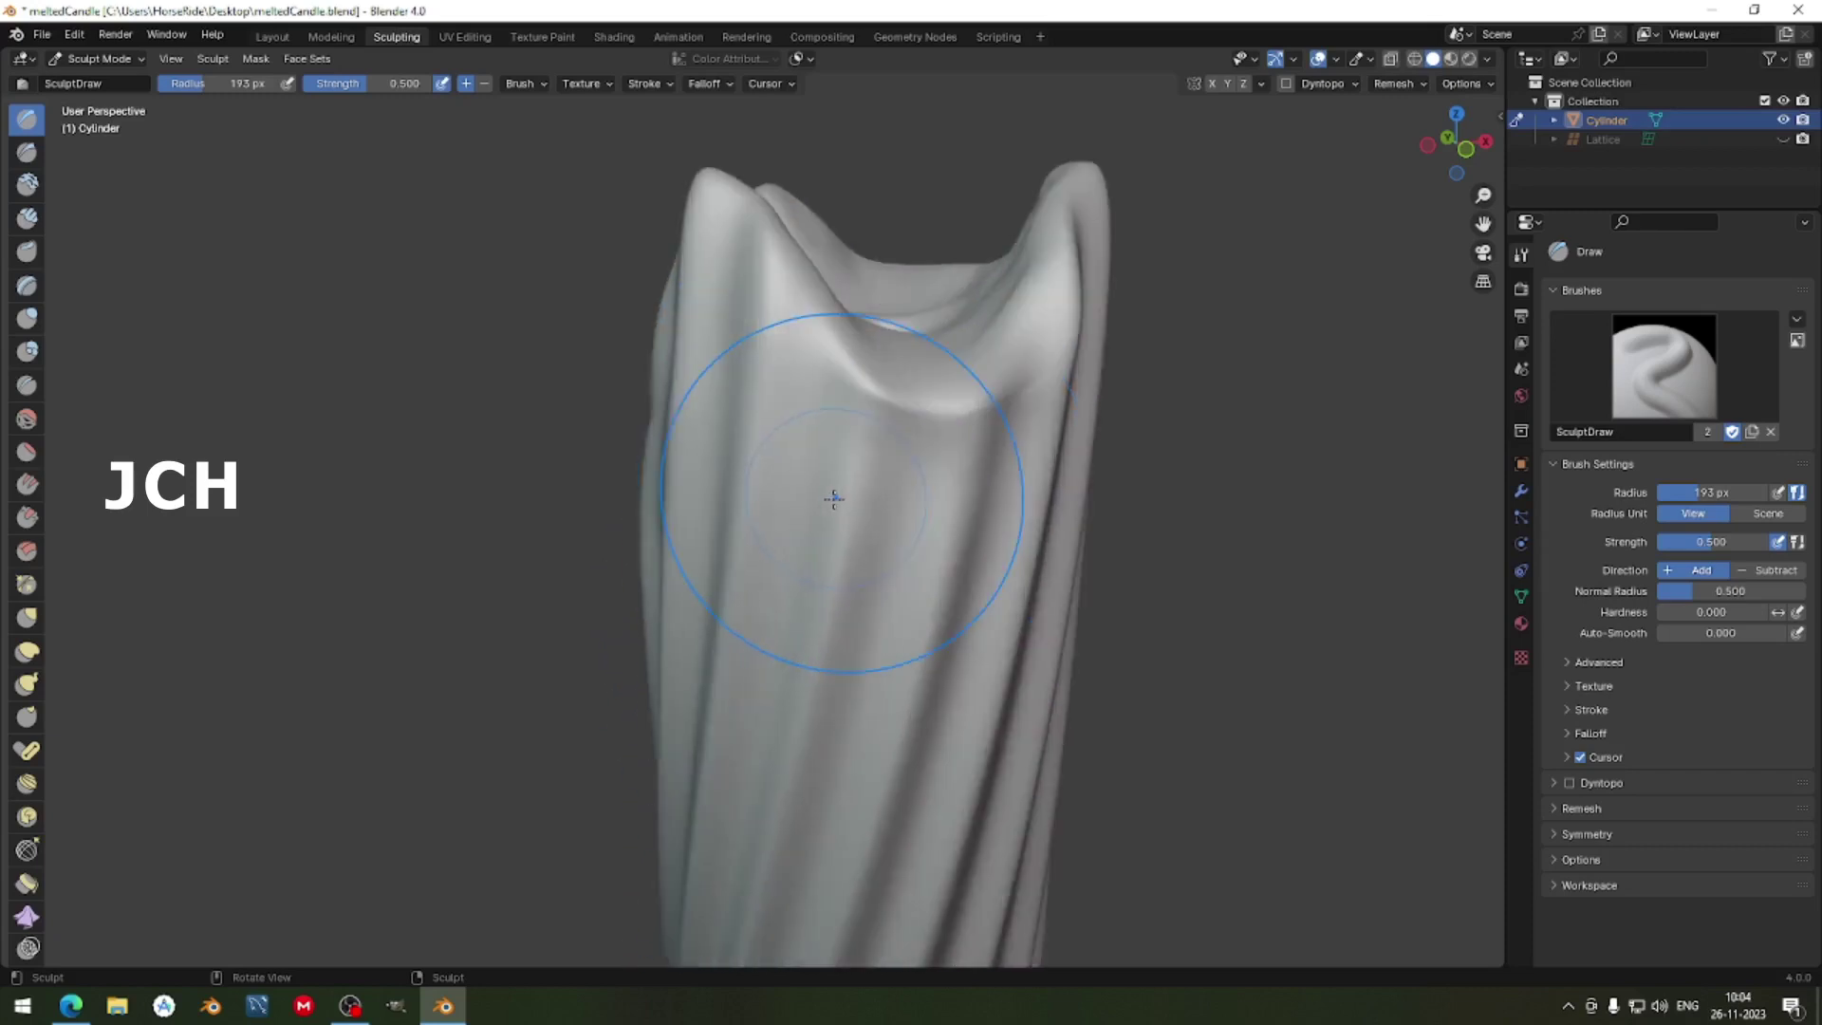
{"action": "key", "text": "f"}
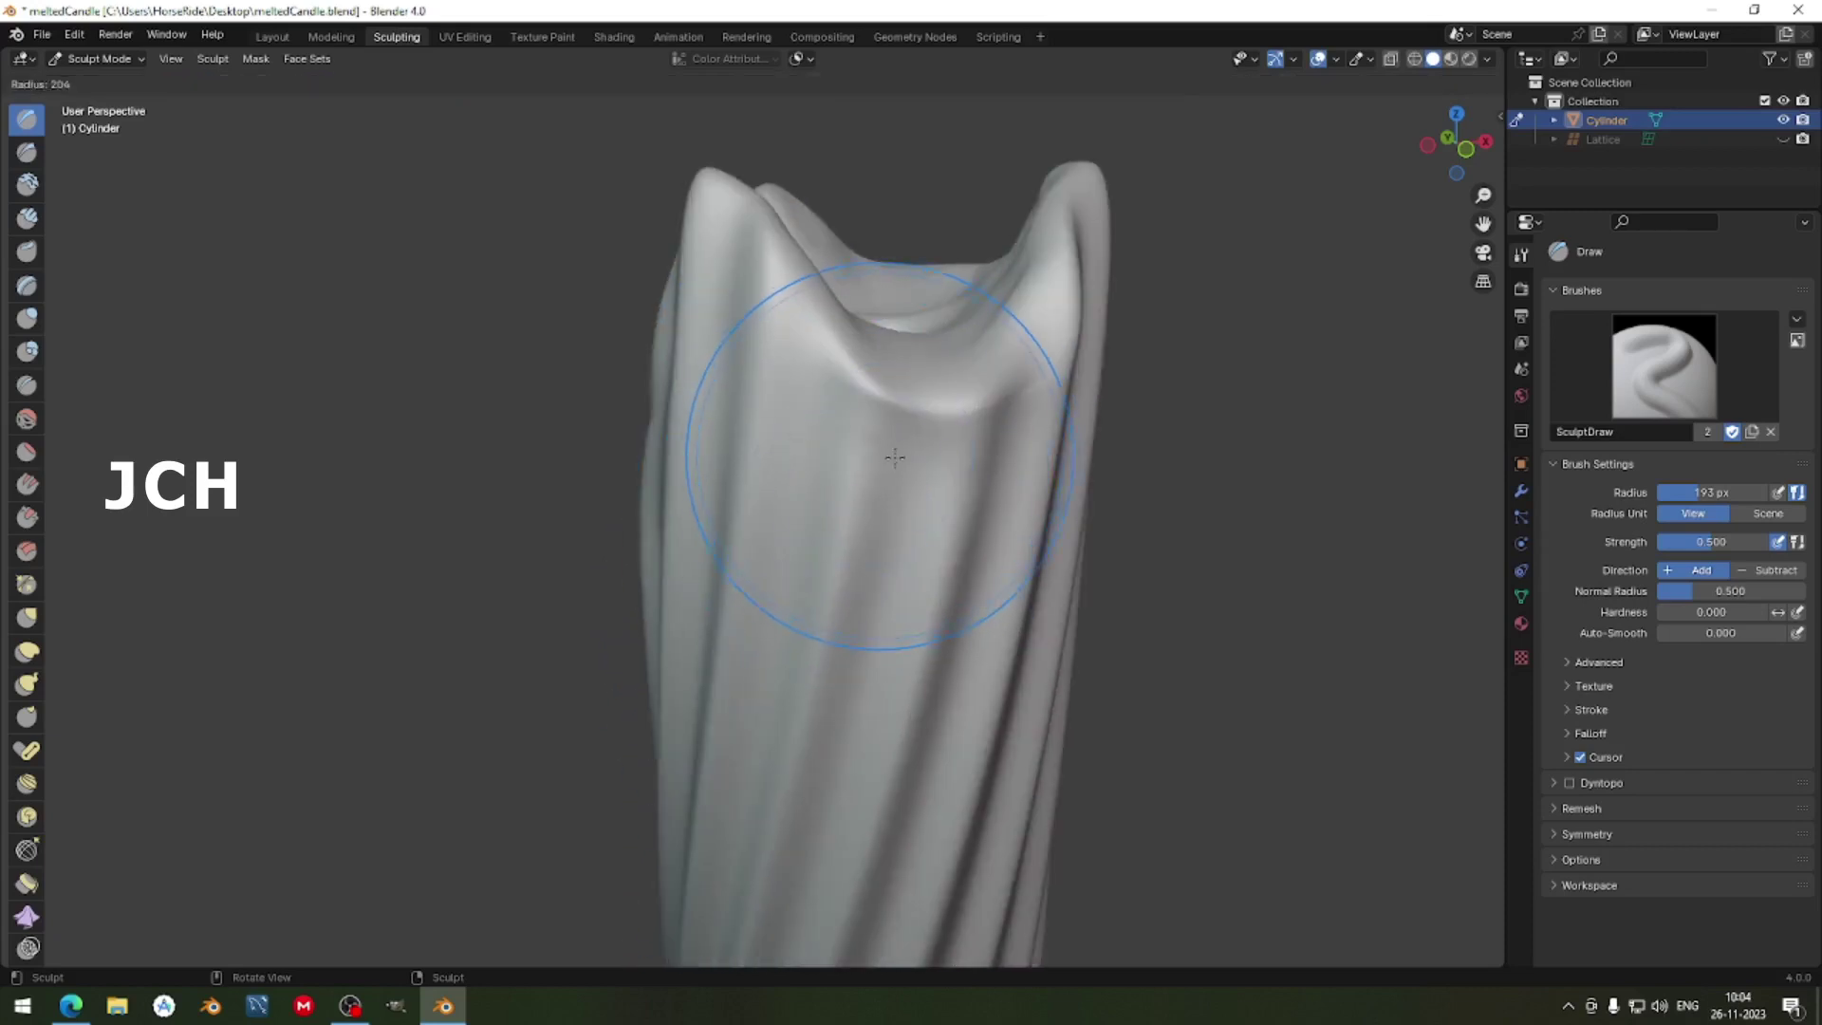
{"action": "left_click", "coordinate": [851, 397]}
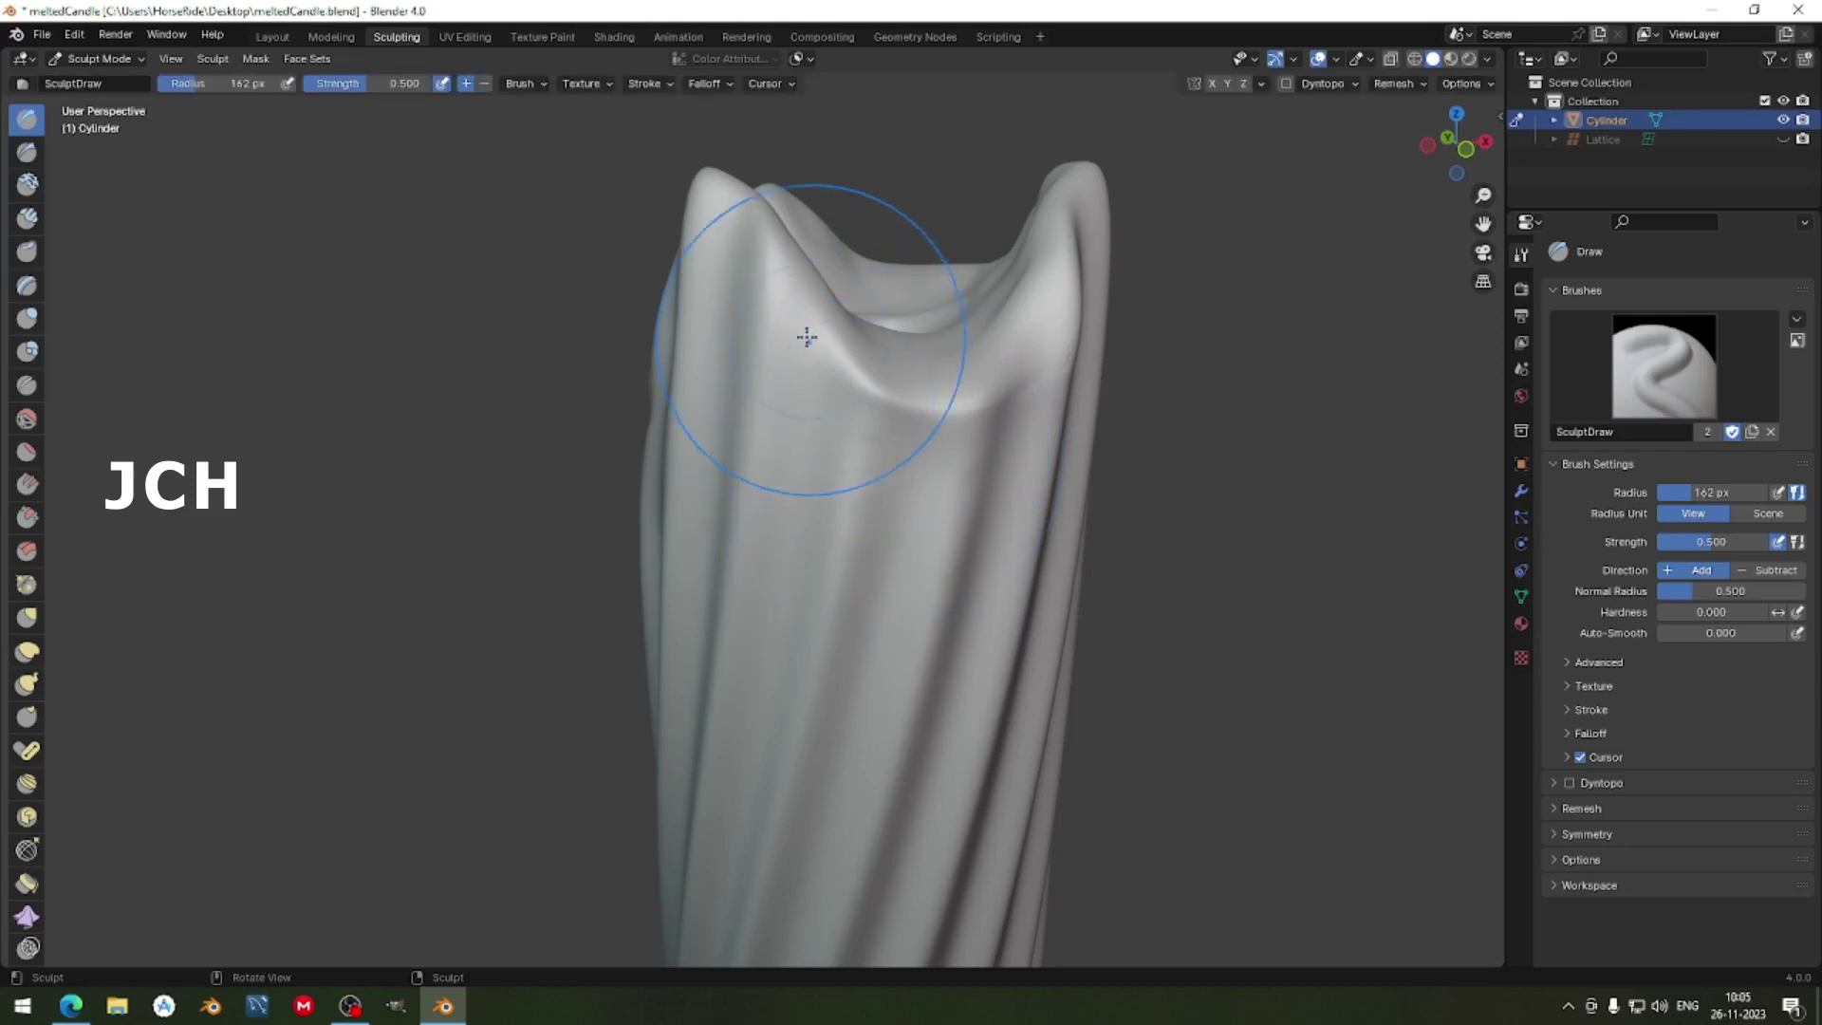
{"action": "key", "text": "f"}
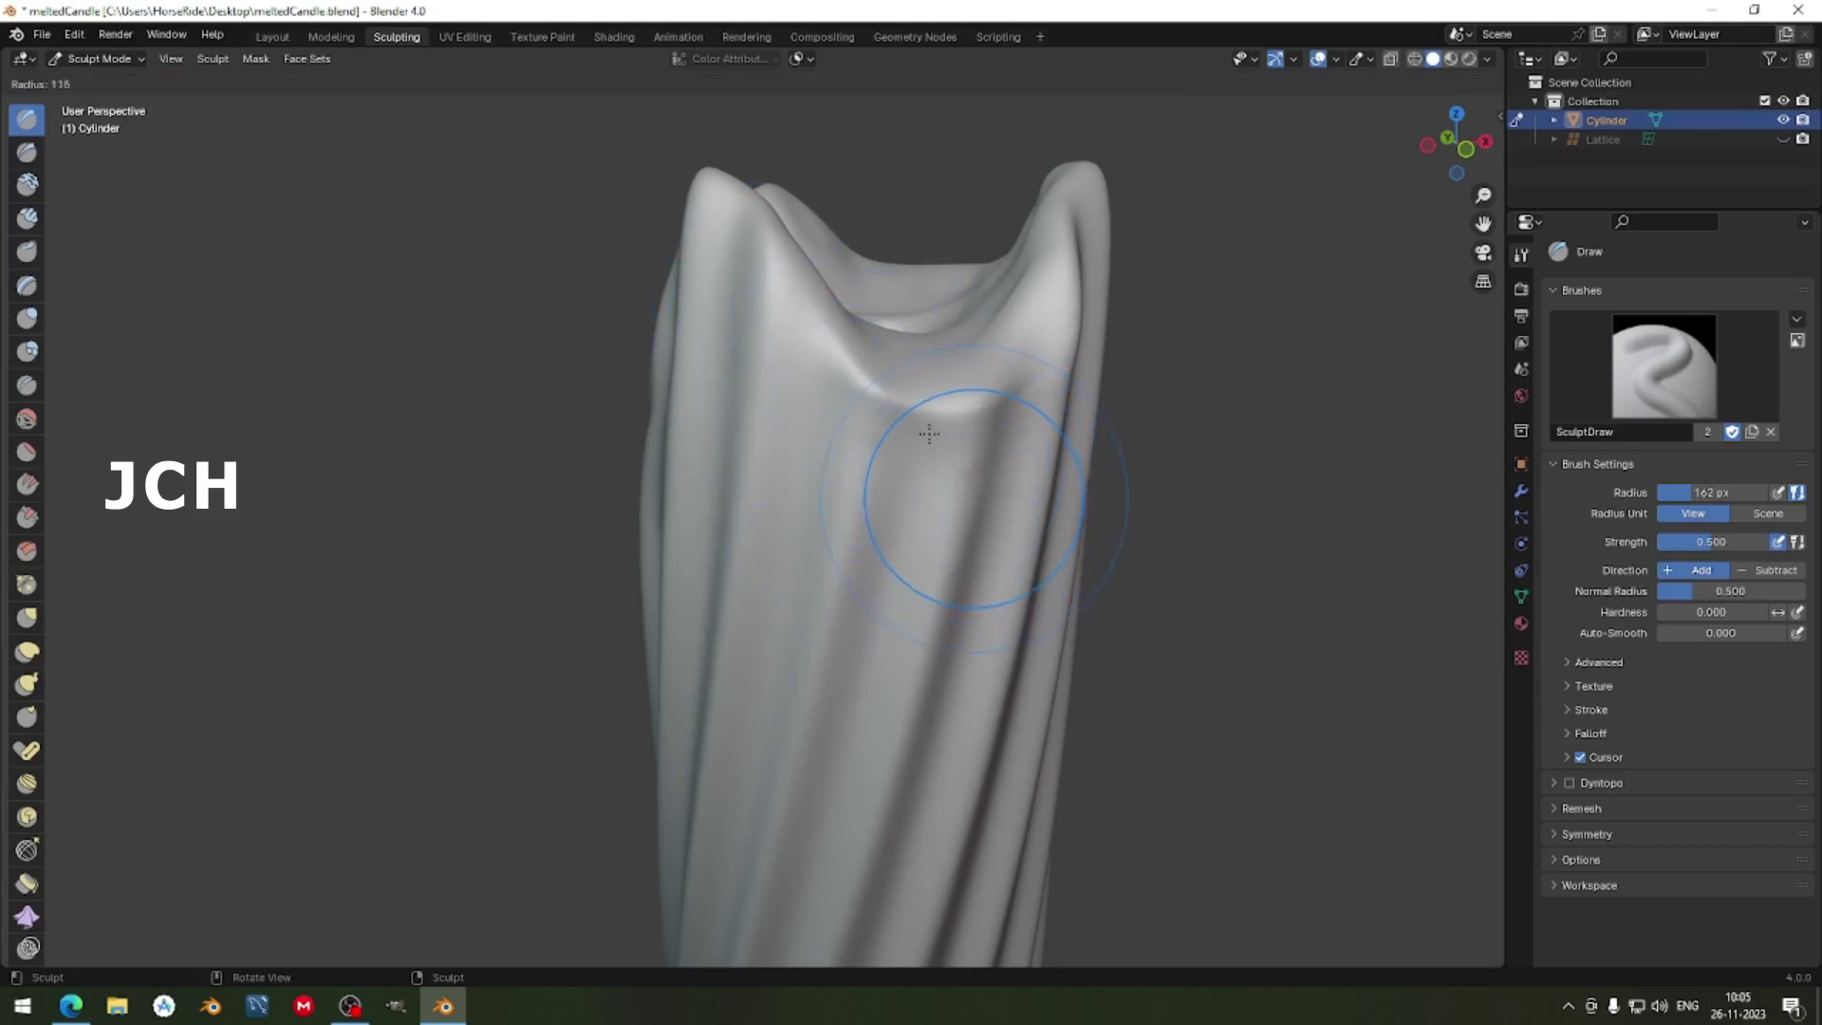
{"action": "left_click", "coordinate": [925, 428]}
{"action": "left_click_drag", "start_coordinate": [903, 393], "coordinate": [976, 361]}
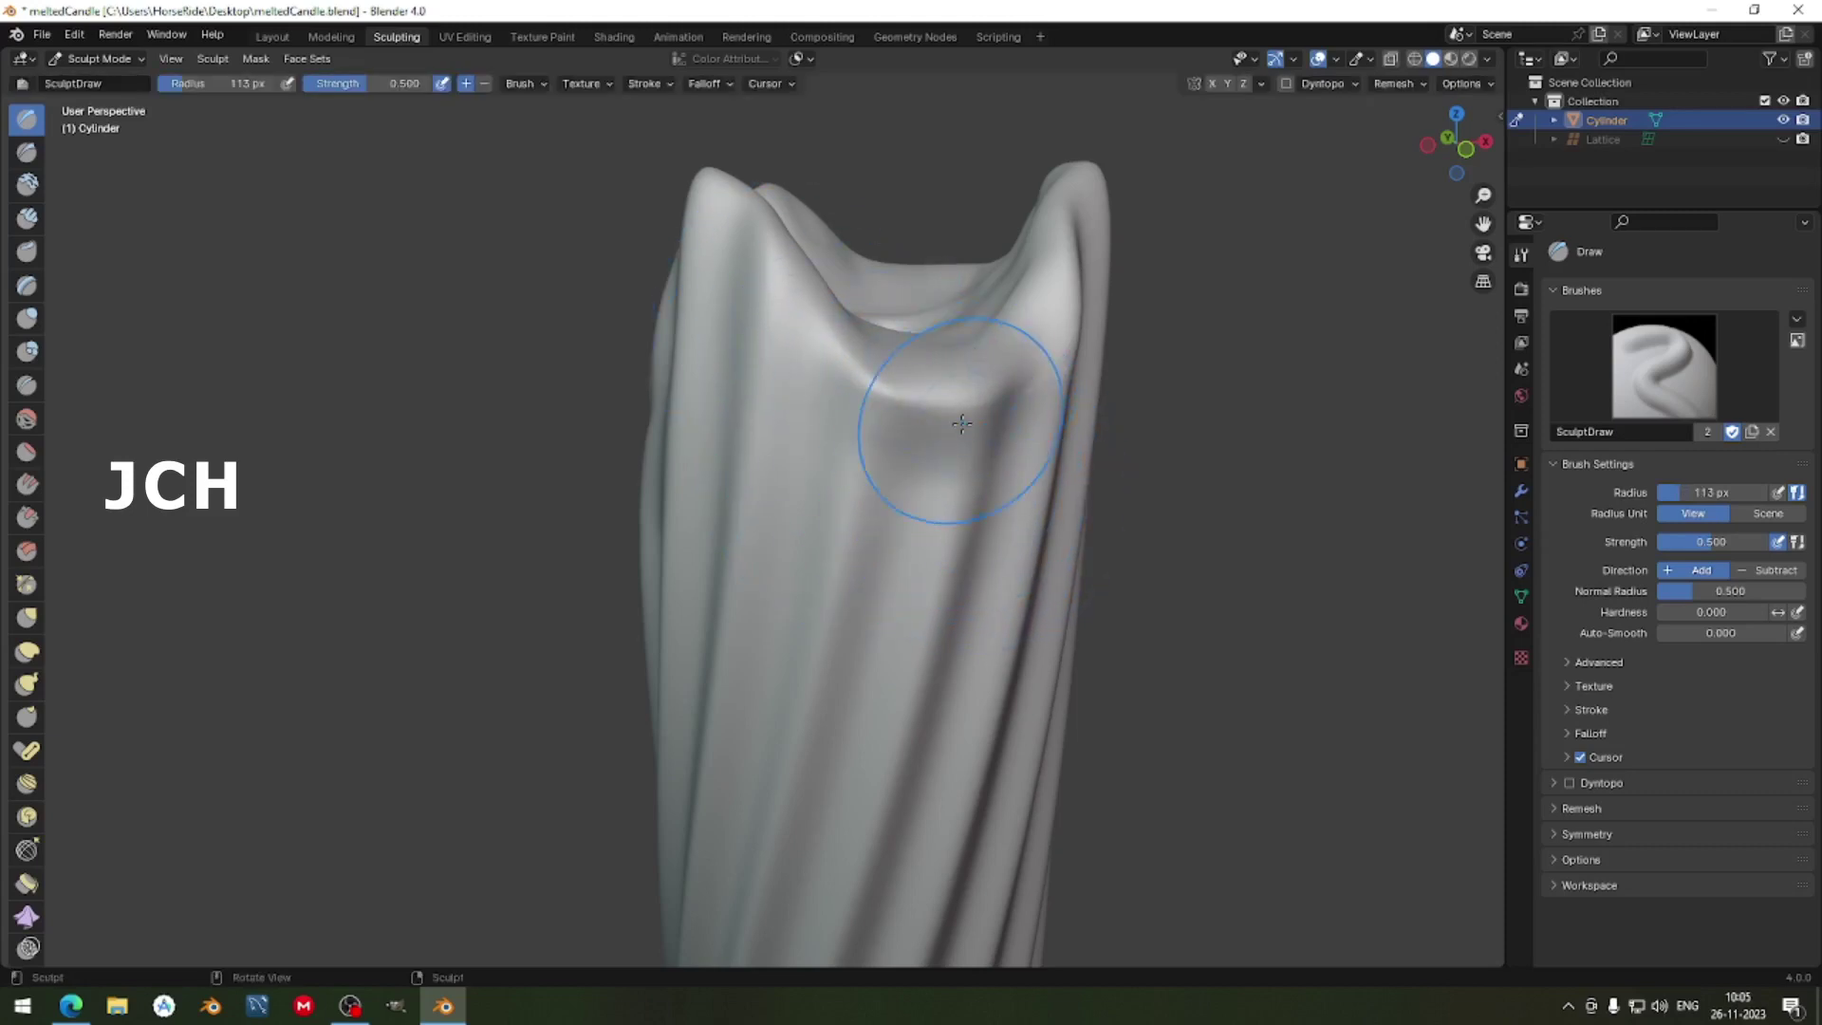
Reduce the Draw brush radius to 72 px and add wax to the lip of the rim notch.
{"action": "key", "text": "f"}
{"action": "left_click", "coordinate": [1005, 531]}
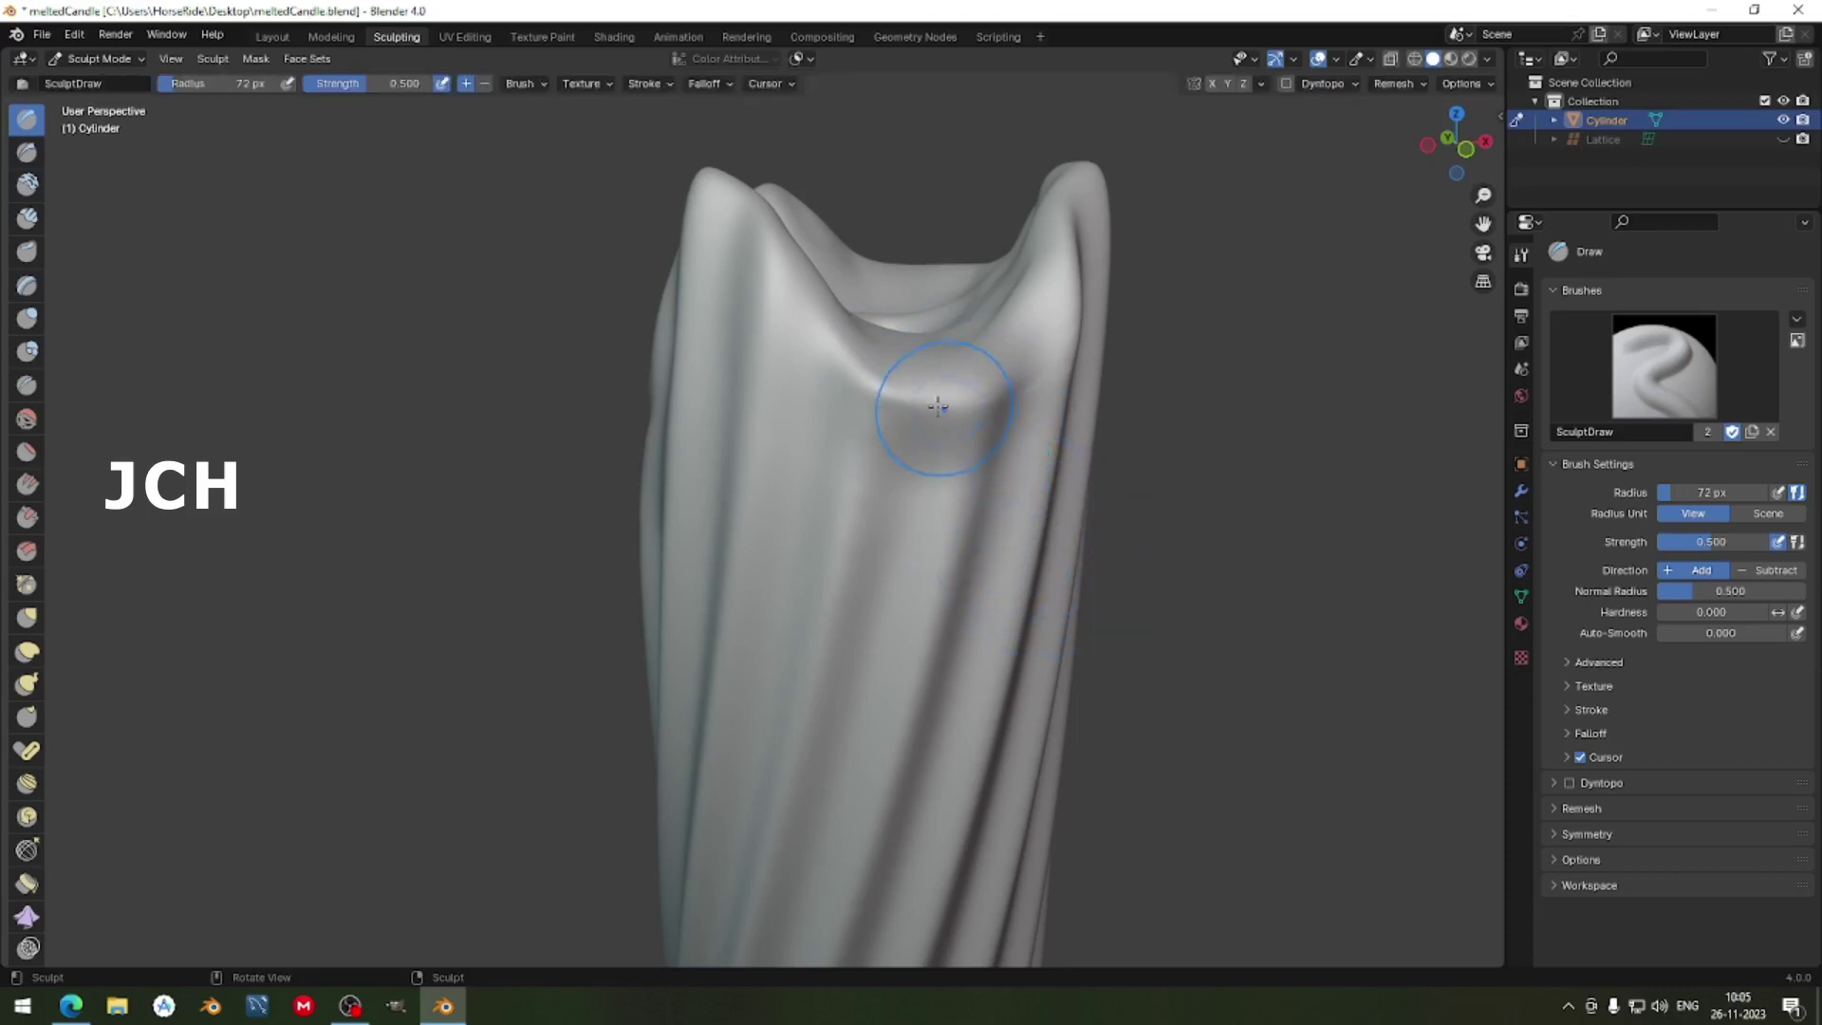
{"action": "left_click_drag", "start_coordinate": [943, 415], "coordinate": [935, 378]}
{"action": "scroll", "coordinate": [935, 427], "scroll_direction": "down", "scroll_amount": 4}
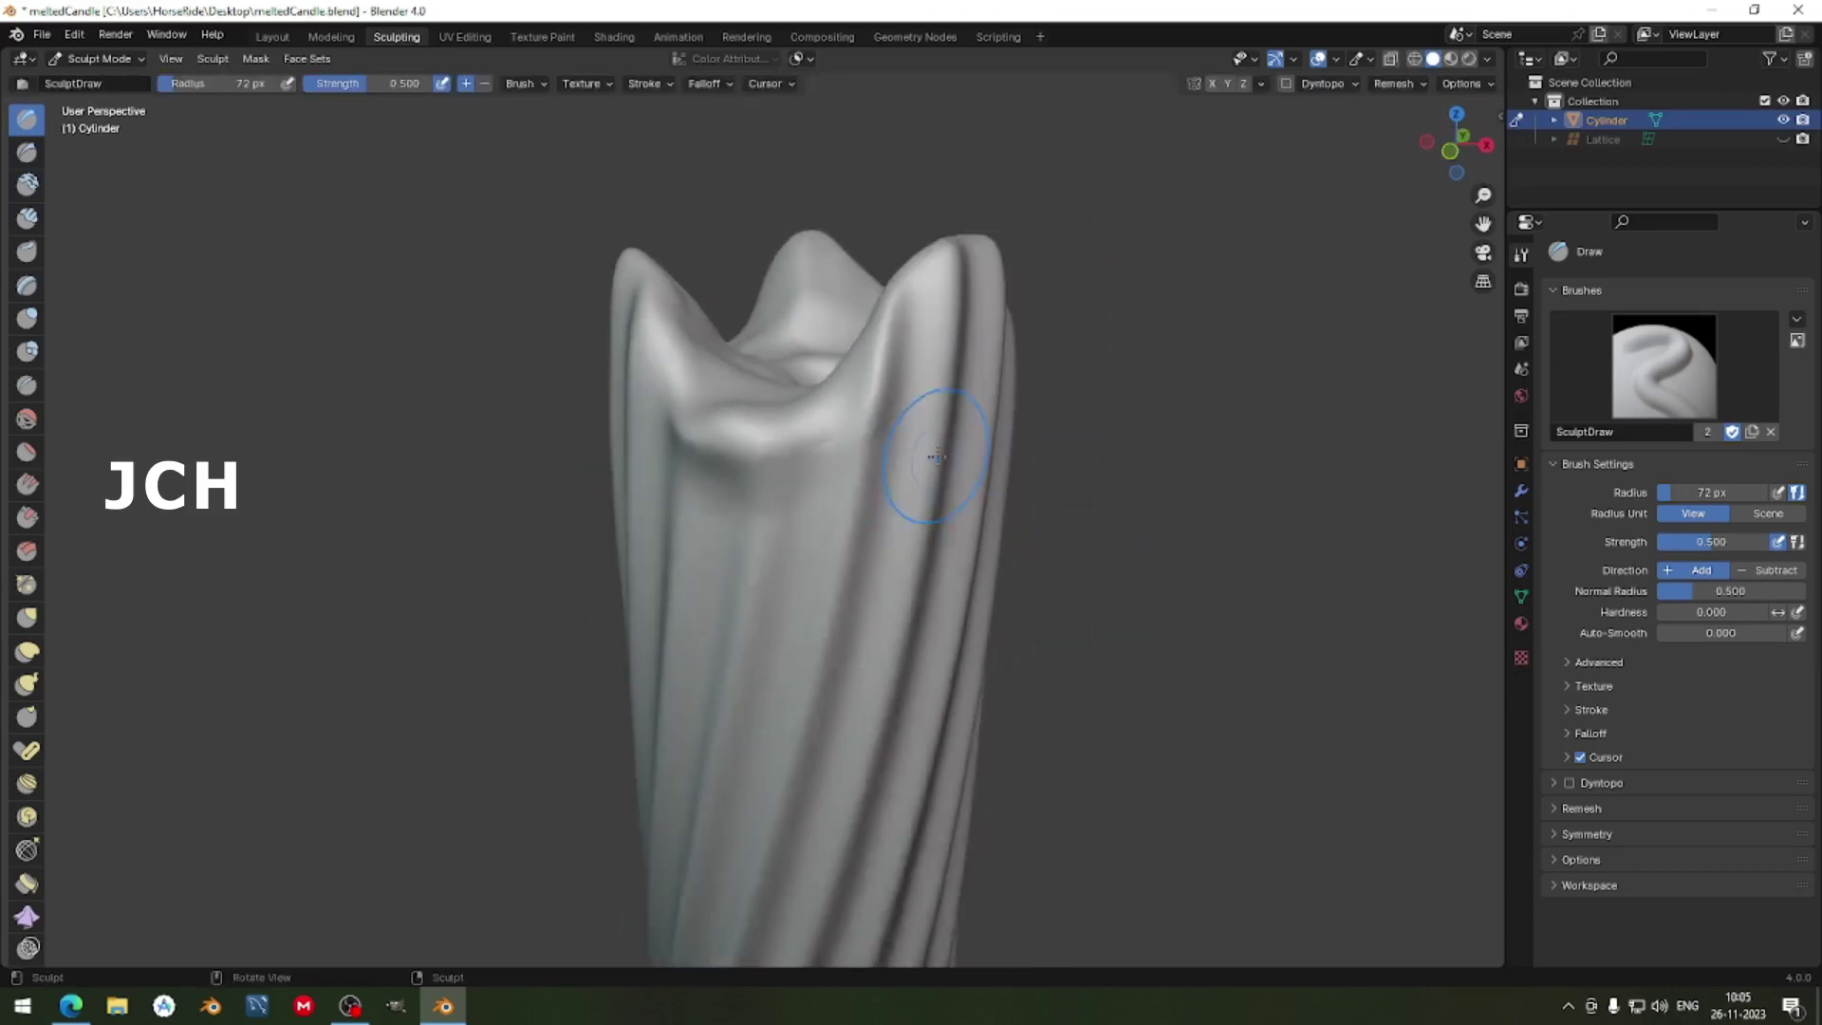
Sculpt a wide run of melted wax from the rim notch down the twisted ridges to the flared base.
{"action": "left_click_drag", "start_coordinate": [820, 412], "coordinate": [828, 645]}
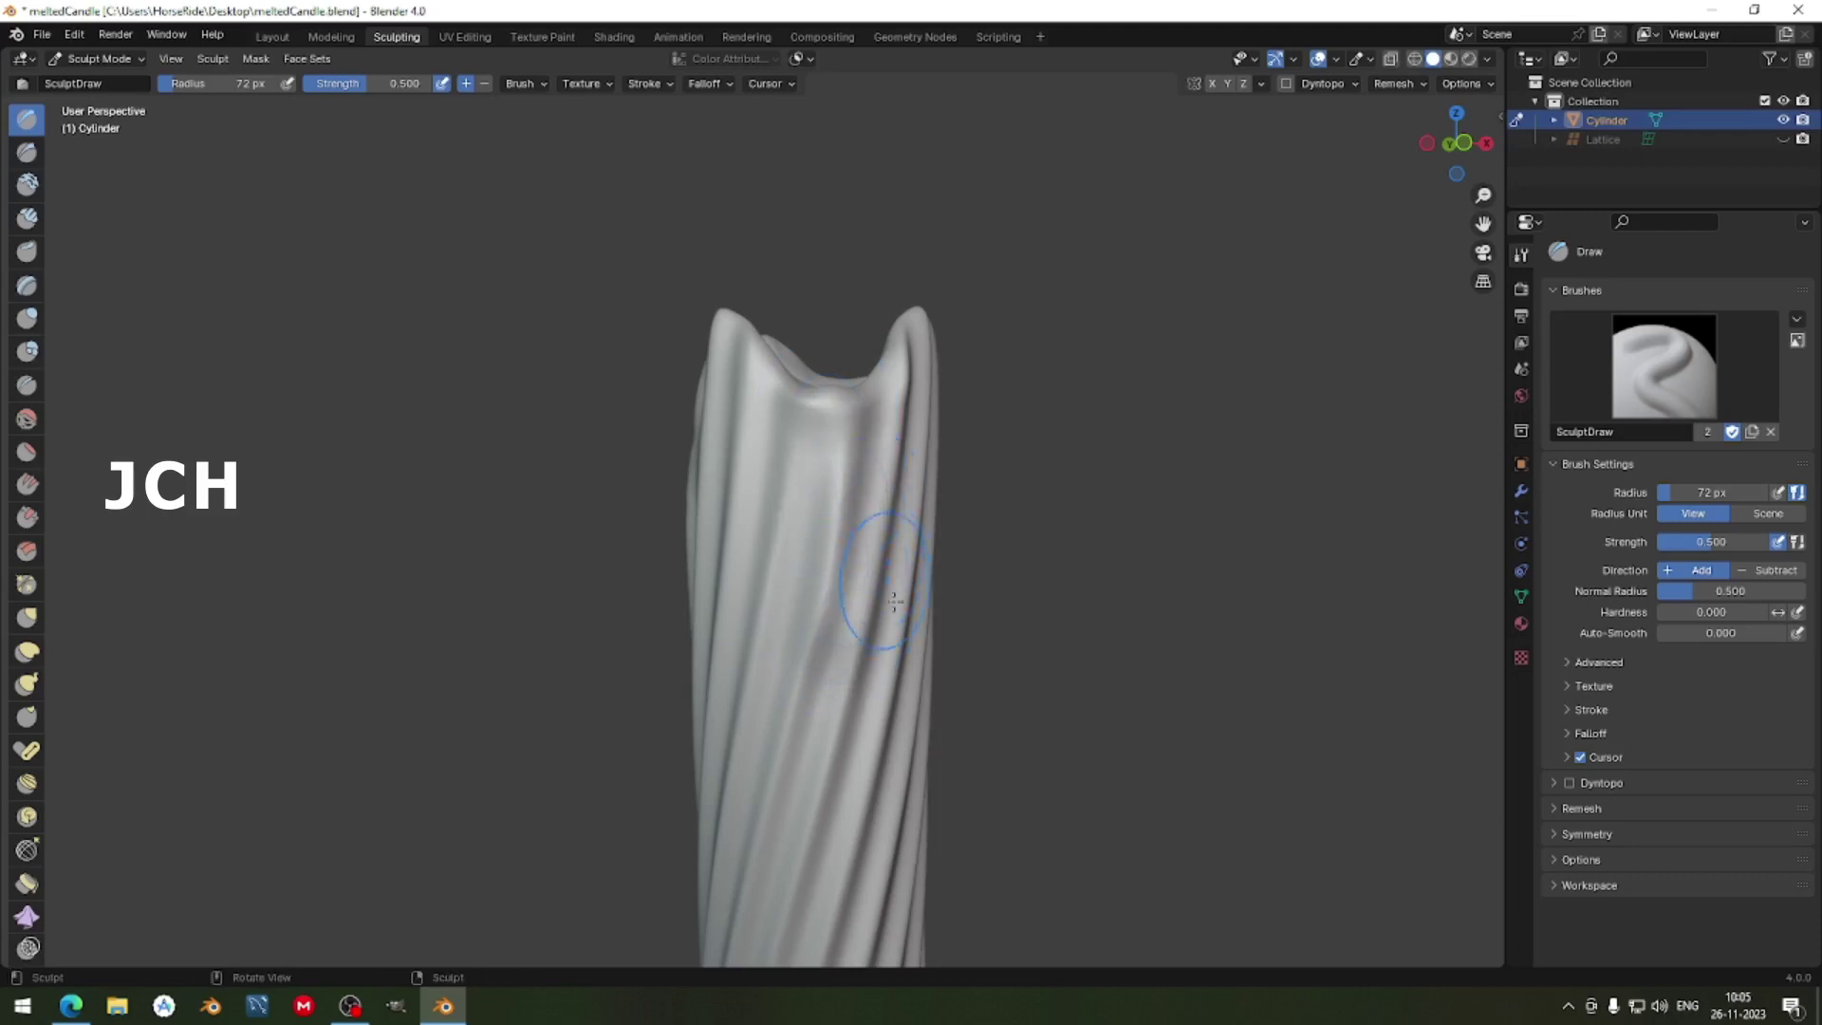
{"action": "middle_click_drag", "start_coordinate": [909, 657], "coordinate": [896, 491], "text": "shift"}
{"action": "scroll", "coordinate": [895, 490], "scroll_direction": "down", "scroll_amount": 1}
{"action": "scroll", "coordinate": [896, 491], "scroll_direction": "down", "scroll_amount": 2}
{"action": "mouse_move", "coordinate": [923, 600]}
{"action": "middle_mouse_down", "text": "shift"}
{"action": "mouse_move", "coordinate": [926, 539]}
{"action": "mouse_move", "coordinate": [858, 436]}
{"action": "middle_mouse_up", "text": "shift"}
{"action": "middle_click_drag", "start_coordinate": [858, 436], "coordinate": [928, 459]}
{"action": "mouse_move", "coordinate": [793, 175]}
{"action": "left_mouse_down"}
{"action": "mouse_move", "coordinate": [776, 327]}
{"action": "mouse_move", "coordinate": [788, 821]}
{"action": "mouse_move", "coordinate": [835, 790]}
{"action": "mouse_move", "coordinate": [816, 806]}
{"action": "mouse_move", "coordinate": [835, 827]}
{"action": "mouse_move", "coordinate": [799, 839]}
{"action": "mouse_move", "coordinate": [827, 824]}
{"action": "left_mouse_up"}
{"action": "mouse_move", "coordinate": [802, 176]}
{"action": "left_mouse_down"}
{"action": "mouse_move", "coordinate": [773, 617]}
{"action": "mouse_move", "coordinate": [795, 770]}
{"action": "mouse_move", "coordinate": [831, 812]}
{"action": "mouse_move", "coordinate": [776, 793]}
{"action": "mouse_move", "coordinate": [813, 801]}
{"action": "mouse_move", "coordinate": [773, 854]}
{"action": "mouse_move", "coordinate": [821, 851]}
{"action": "left_mouse_up"}
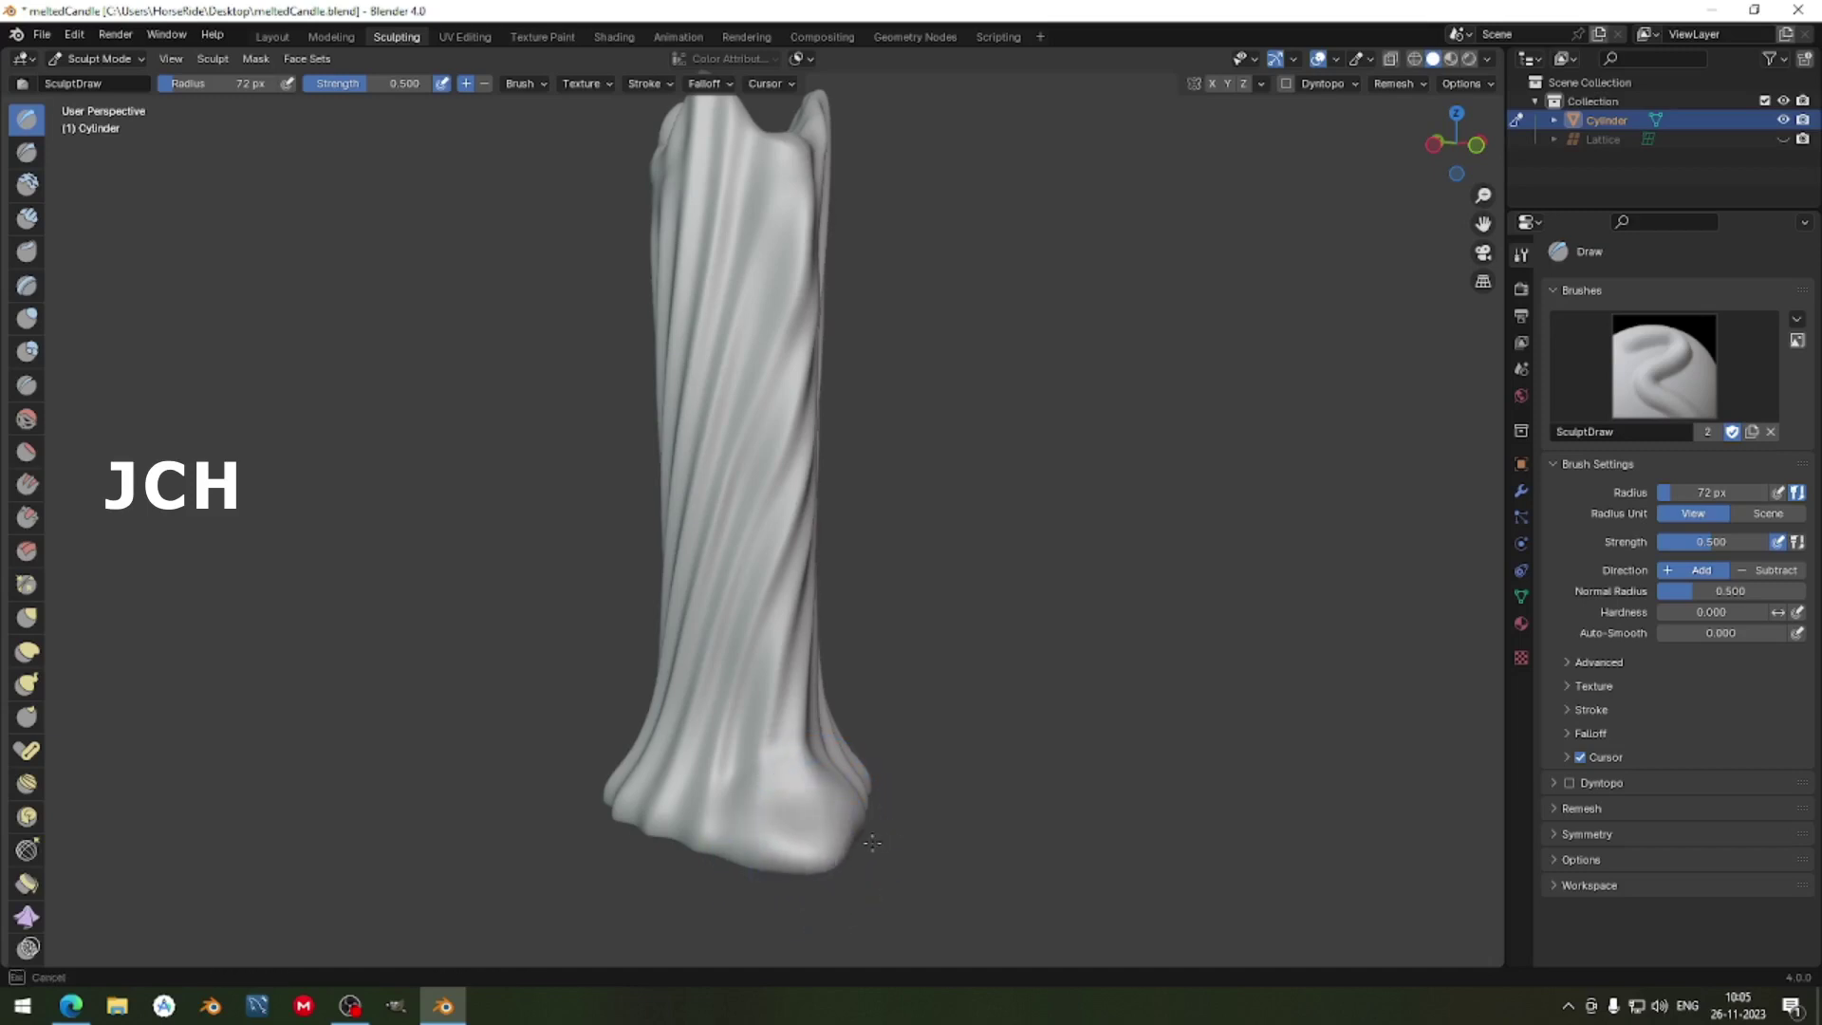
Build up a rounded puddle of wax spreading outward from the base where the run ends.
{"action": "middle_click_drag", "start_coordinate": [883, 845], "coordinate": [740, 842]}
{"action": "left_click_drag", "start_coordinate": [724, 845], "coordinate": [756, 837]}
{"action": "middle_click_drag", "start_coordinate": [756, 837], "coordinate": [906, 812]}
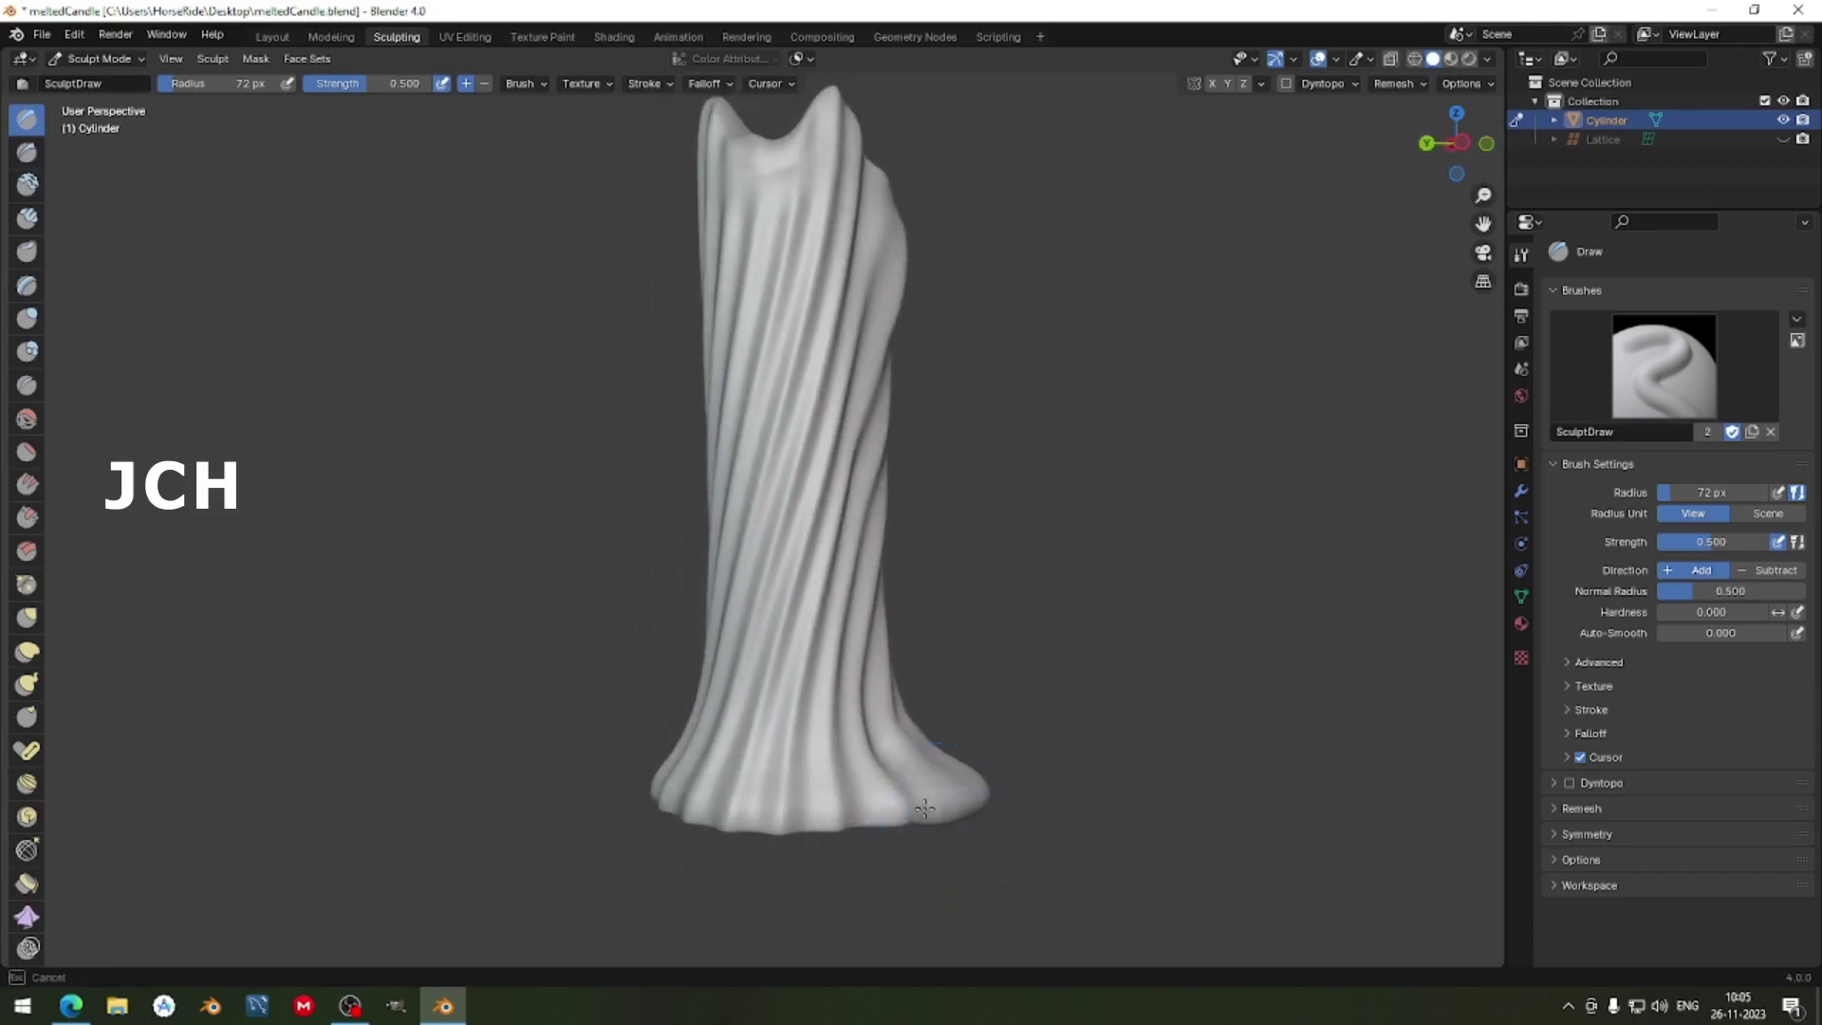
{"action": "mouse_move", "coordinate": [919, 814]}
{"action": "left_mouse_down"}
{"action": "mouse_move", "coordinate": [1065, 801]}
{"action": "mouse_move", "coordinate": [904, 807]}
{"action": "mouse_move", "coordinate": [1017, 782]}
{"action": "left_mouse_up"}
{"action": "middle_click_drag", "start_coordinate": [1017, 797], "coordinate": [617, 787]}
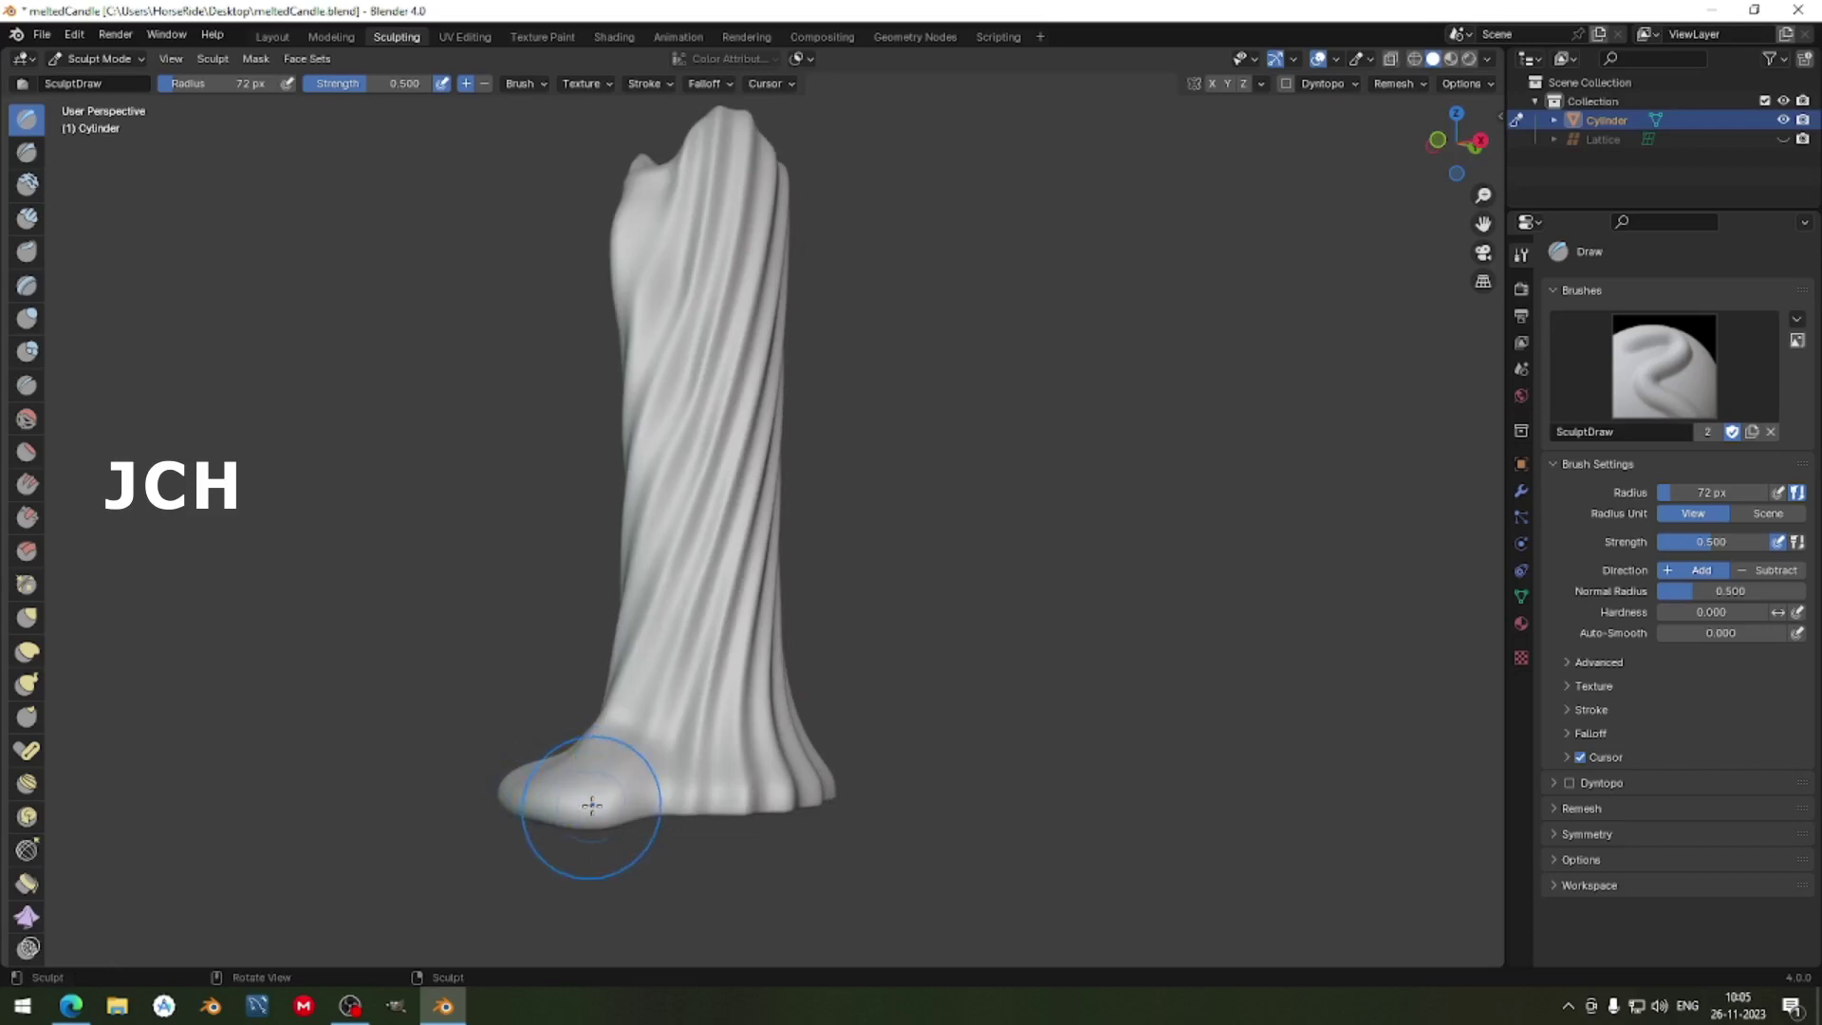
{"action": "mouse_move", "coordinate": [595, 802]}
{"action": "left_mouse_down"}
{"action": "mouse_move", "coordinate": [731, 798]}
{"action": "mouse_move", "coordinate": [560, 803]}
{"action": "left_mouse_up"}
{"action": "middle_click_drag", "start_coordinate": [559, 807], "coordinate": [991, 839]}
{"action": "mouse_move", "coordinate": [992, 838]}
{"action": "left_mouse_down"}
{"action": "mouse_move", "coordinate": [933, 815]}
{"action": "mouse_move", "coordinate": [916, 773]}
{"action": "mouse_move", "coordinate": [926, 799]}
{"action": "left_mouse_up"}
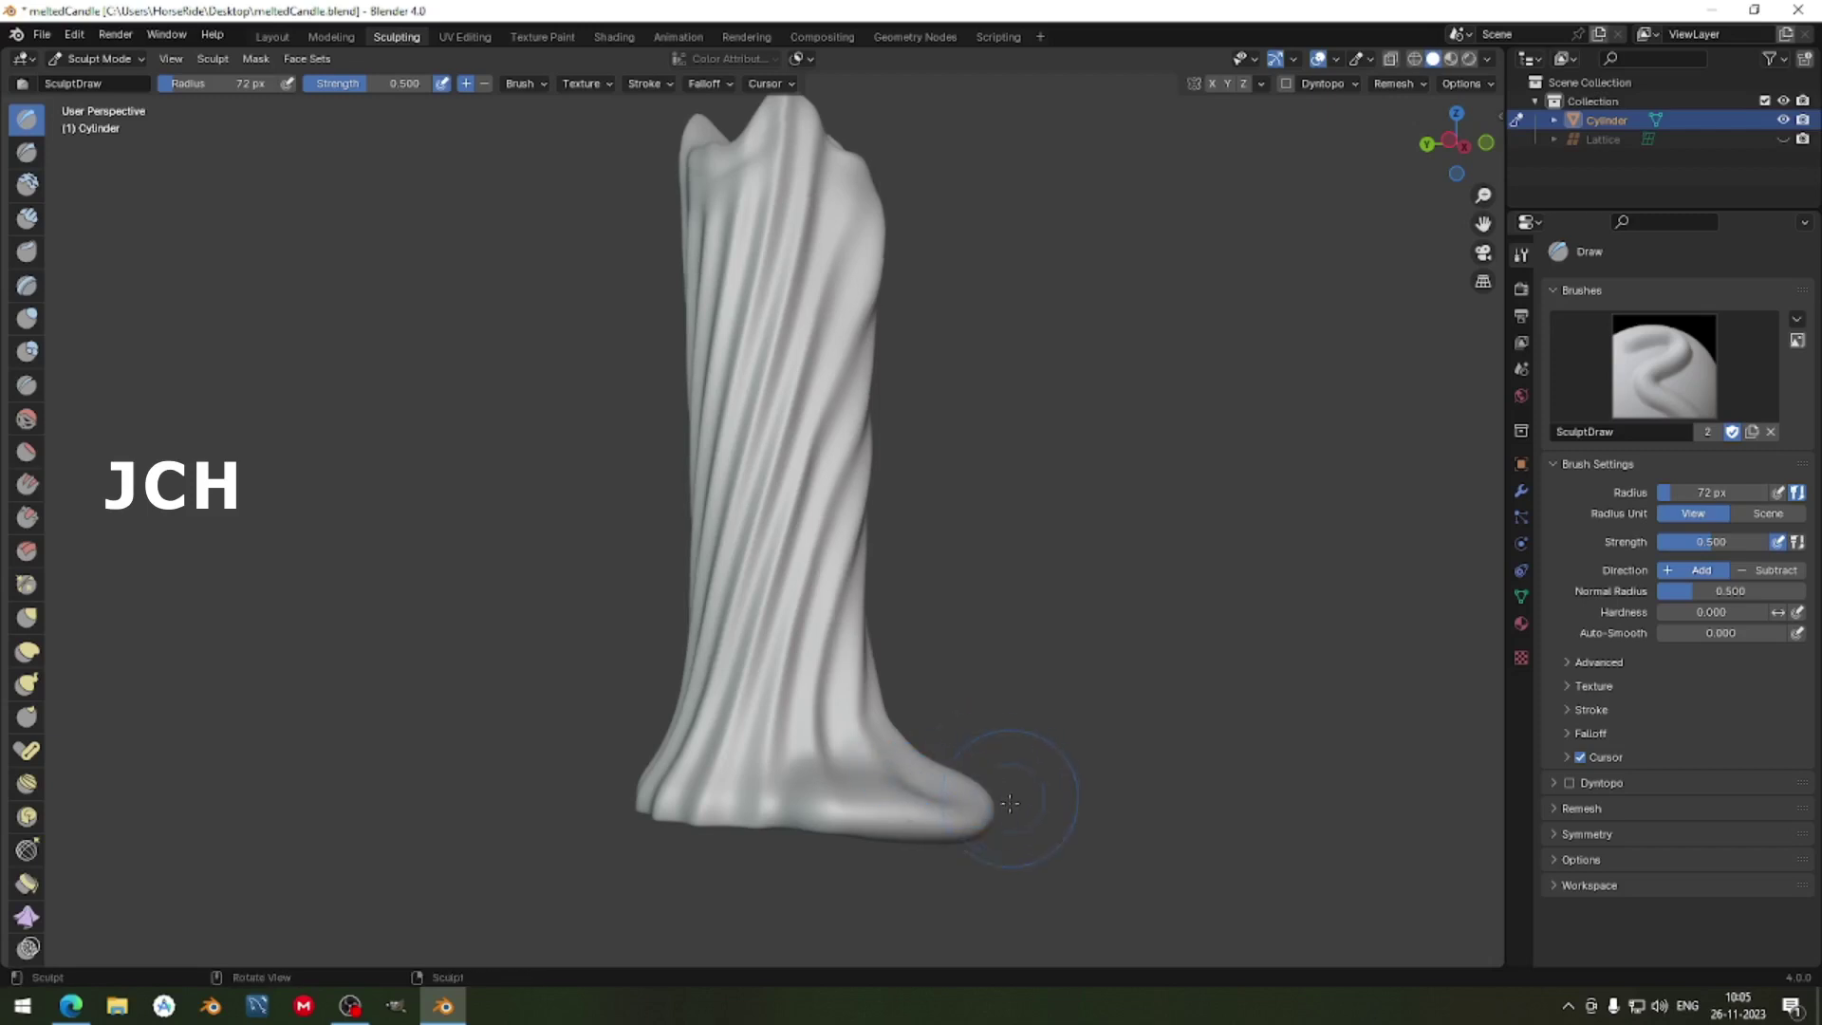
Examine the wax run from the rim notch down to the puddle at the base.
{"action": "middle_click_drag", "start_coordinate": [1010, 803], "coordinate": [802, 675]}
{"action": "mouse_move", "coordinate": [814, 438]}
{"action": "middle_mouse_down", "text": "shift"}
{"action": "mouse_move", "coordinate": [787, 608]}
{"action": "mouse_move", "coordinate": [734, 577]}
{"action": "mouse_move", "coordinate": [549, 557]}
{"action": "mouse_move", "coordinate": [632, 459]}
{"action": "mouse_move", "coordinate": [746, 477]}
{"action": "middle_mouse_up", "text": "shift"}
{"action": "scroll", "coordinate": [745, 597], "scroll_direction": "up", "scroll_amount": 3}
{"action": "scroll", "coordinate": [664, 619], "scroll_direction": "down", "scroll_amount": 2}
{"action": "scroll", "coordinate": [632, 457], "scroll_direction": "up", "scroll_amount": 2}
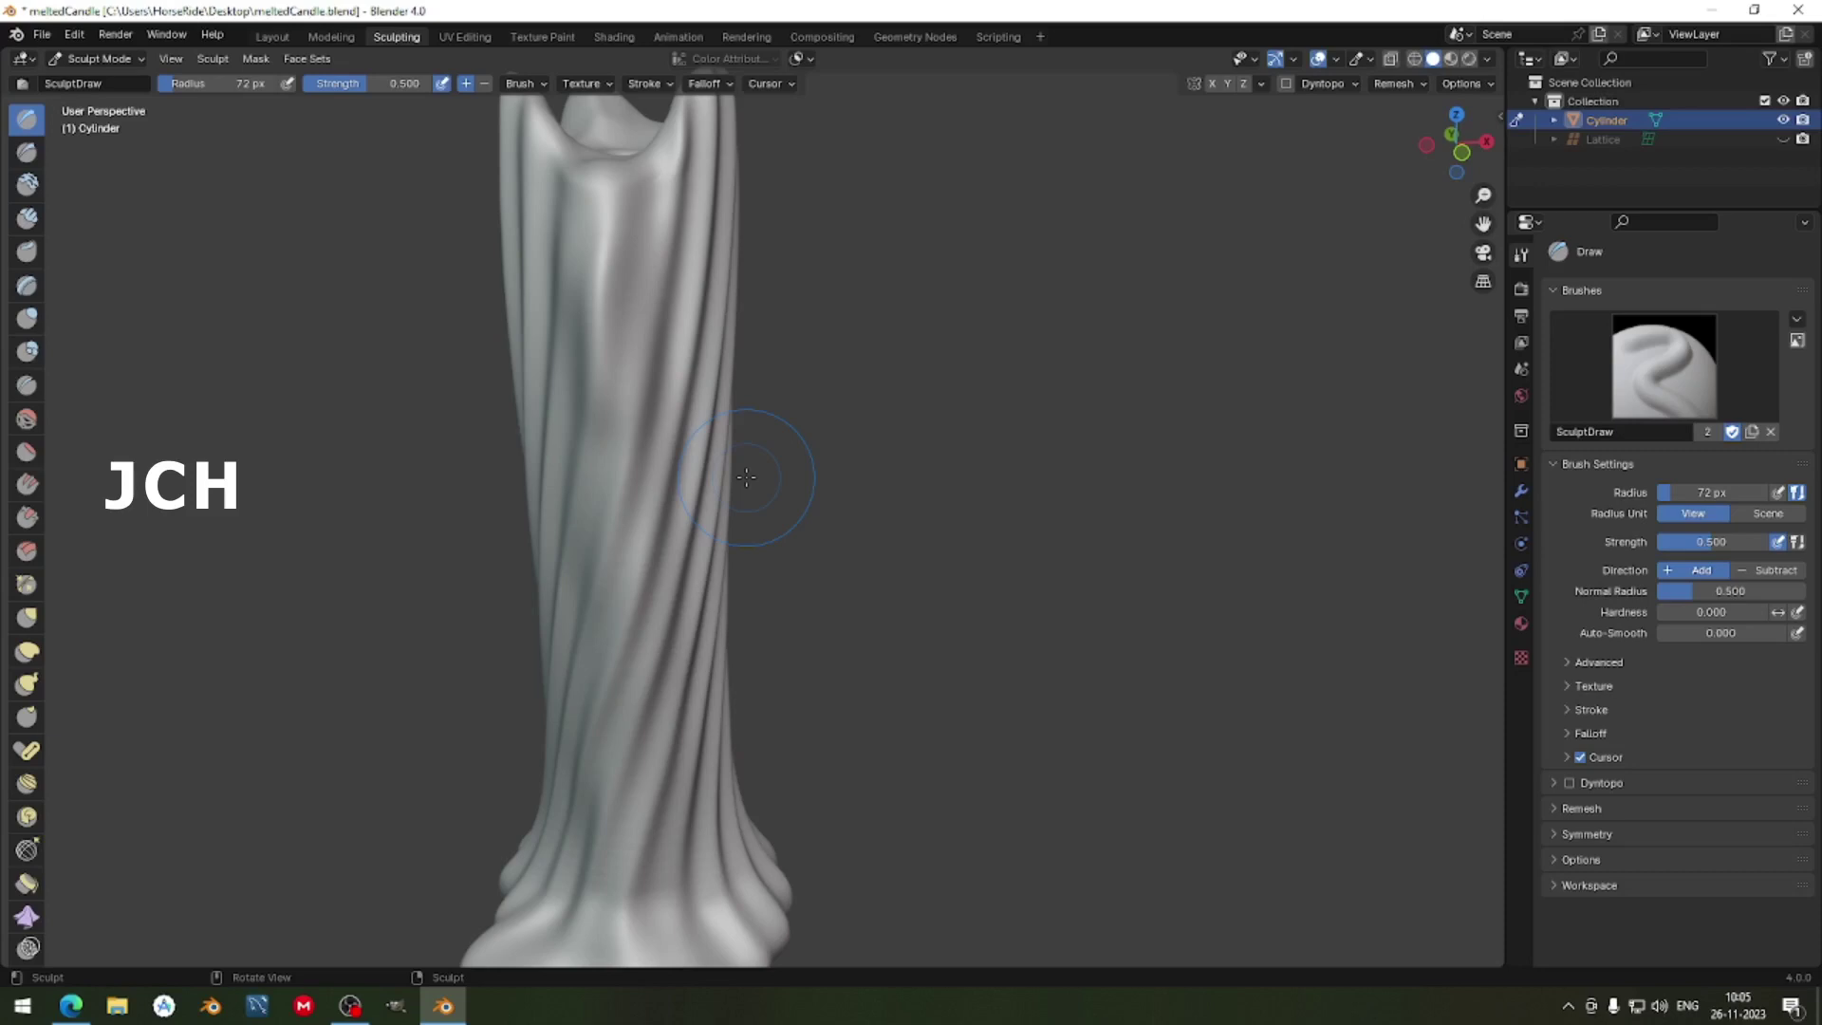
{"action": "scroll", "coordinate": [745, 477], "scroll_direction": "down", "scroll_amount": 2}
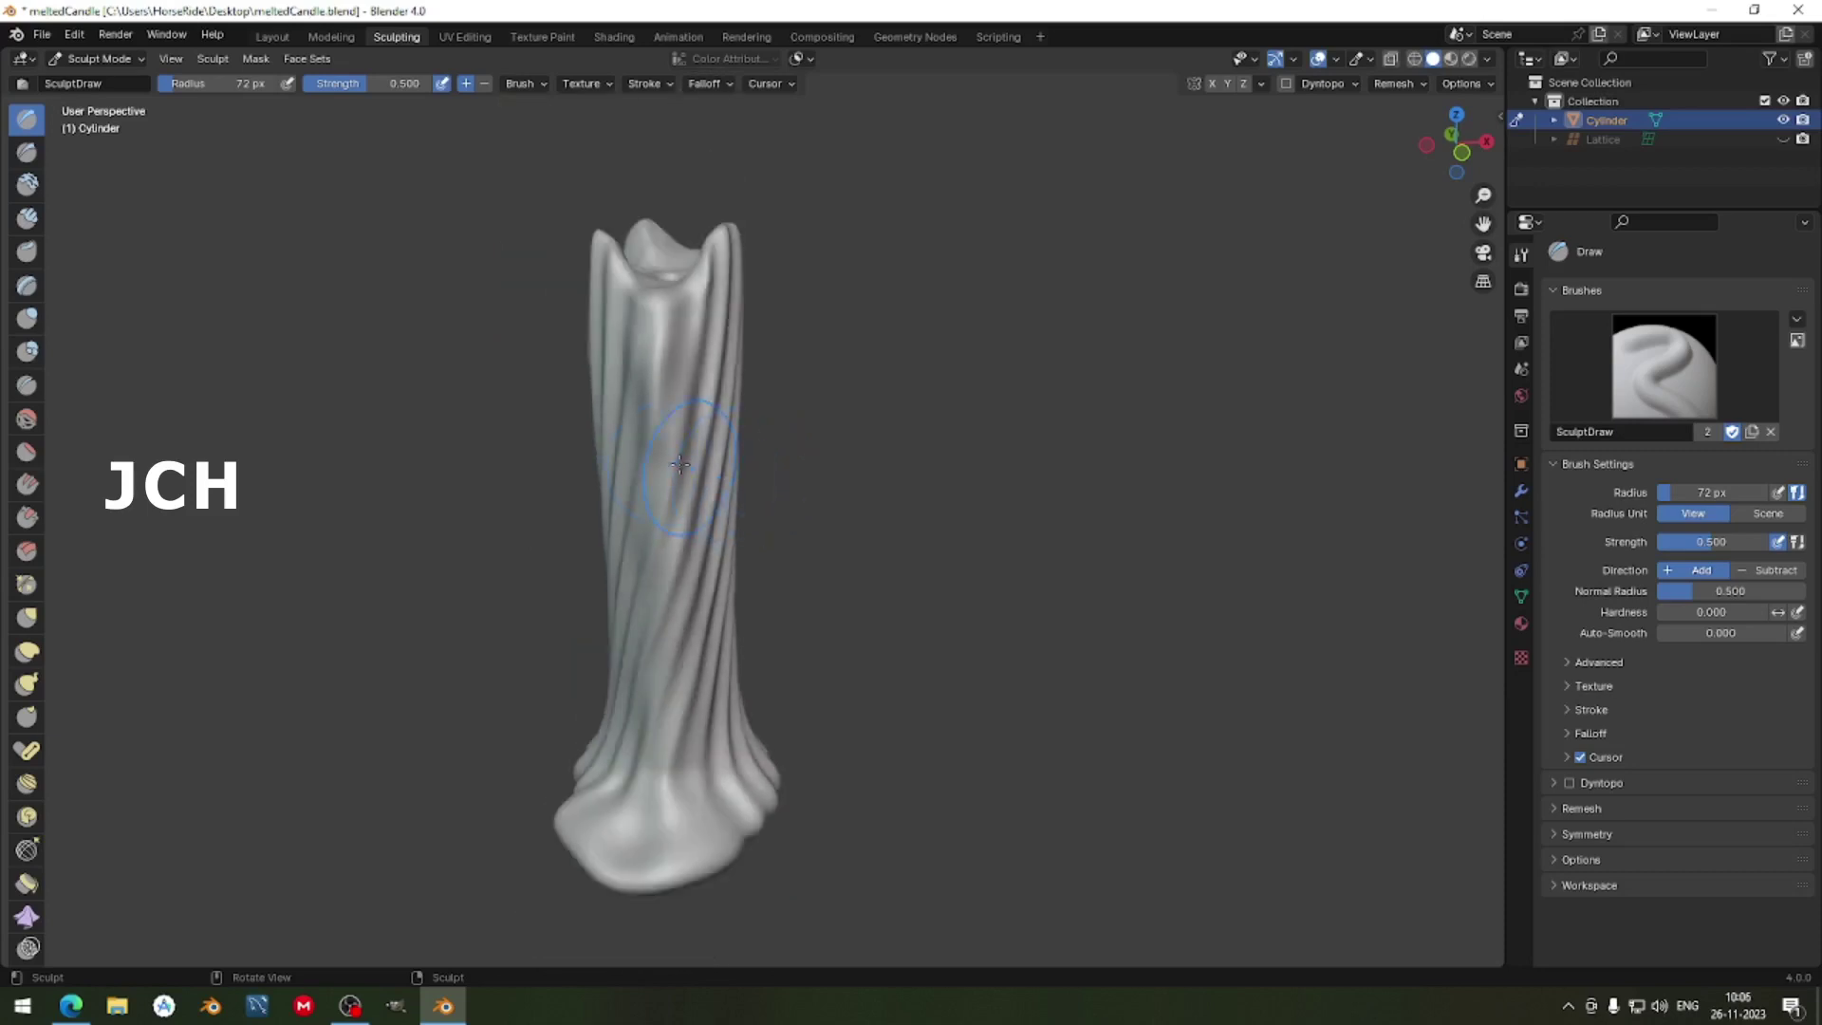
{"action": "mouse_move", "coordinate": [679, 457]}
{"action": "middle_mouse_down"}
{"action": "mouse_move", "coordinate": [722, 457]}
{"action": "mouse_move", "coordinate": [739, 431]}
{"action": "mouse_move", "coordinate": [610, 356]}
{"action": "middle_mouse_up"}
{"action": "scroll", "coordinate": [803, 480], "scroll_direction": "up", "scroll_amount": 2}
{"action": "scroll", "coordinate": [739, 432], "scroll_direction": "down", "scroll_amount": 3}
{"action": "scroll", "coordinate": [640, 288], "scroll_direction": "up", "scroll_amount": 3}
Set the Draw brush radius to 54 px and sculpt a raised rounded lip where the wax run leaves the notch.
{"action": "key", "text": "f"}
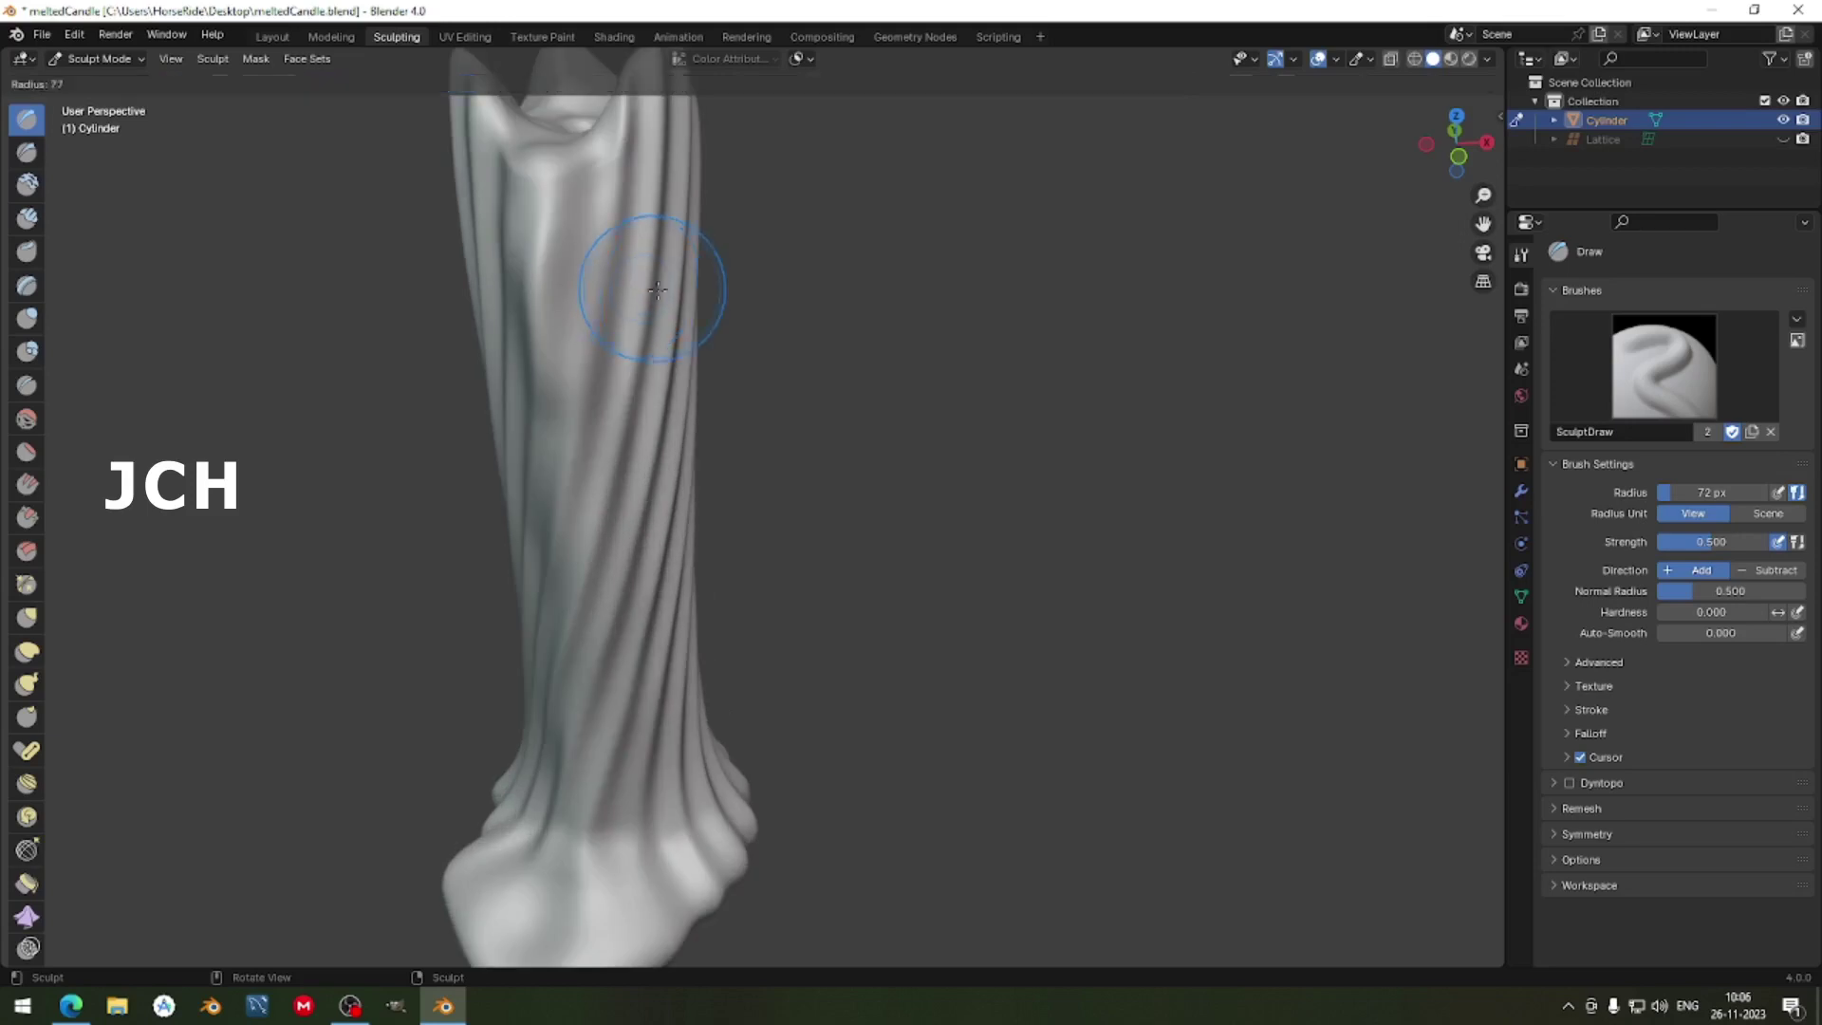
{"action": "left_click", "coordinate": [605, 205]}
{"action": "middle_click_drag", "start_coordinate": [599, 189], "coordinate": [655, 282], "text": "shift"}
{"action": "key", "text": "f"}
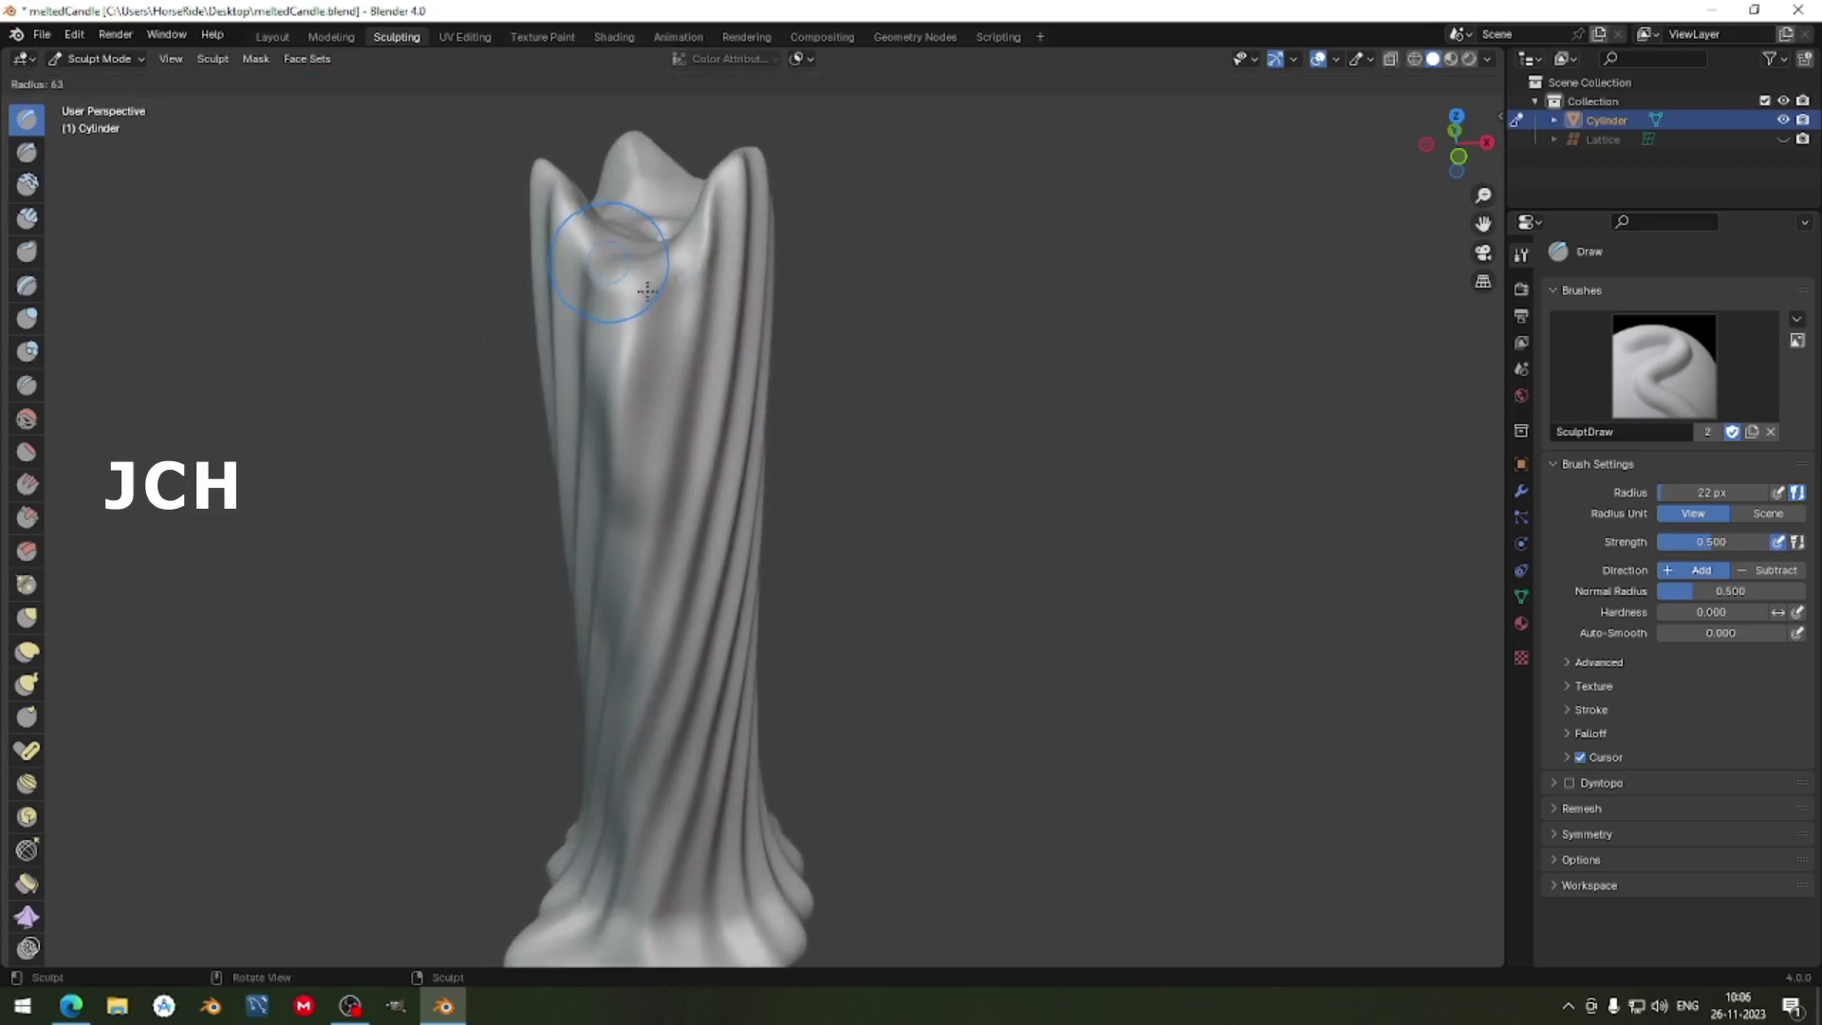
{"action": "left_click", "coordinate": [648, 291]}
{"action": "scroll", "coordinate": [631, 285], "scroll_direction": "up", "scroll_amount": 3}
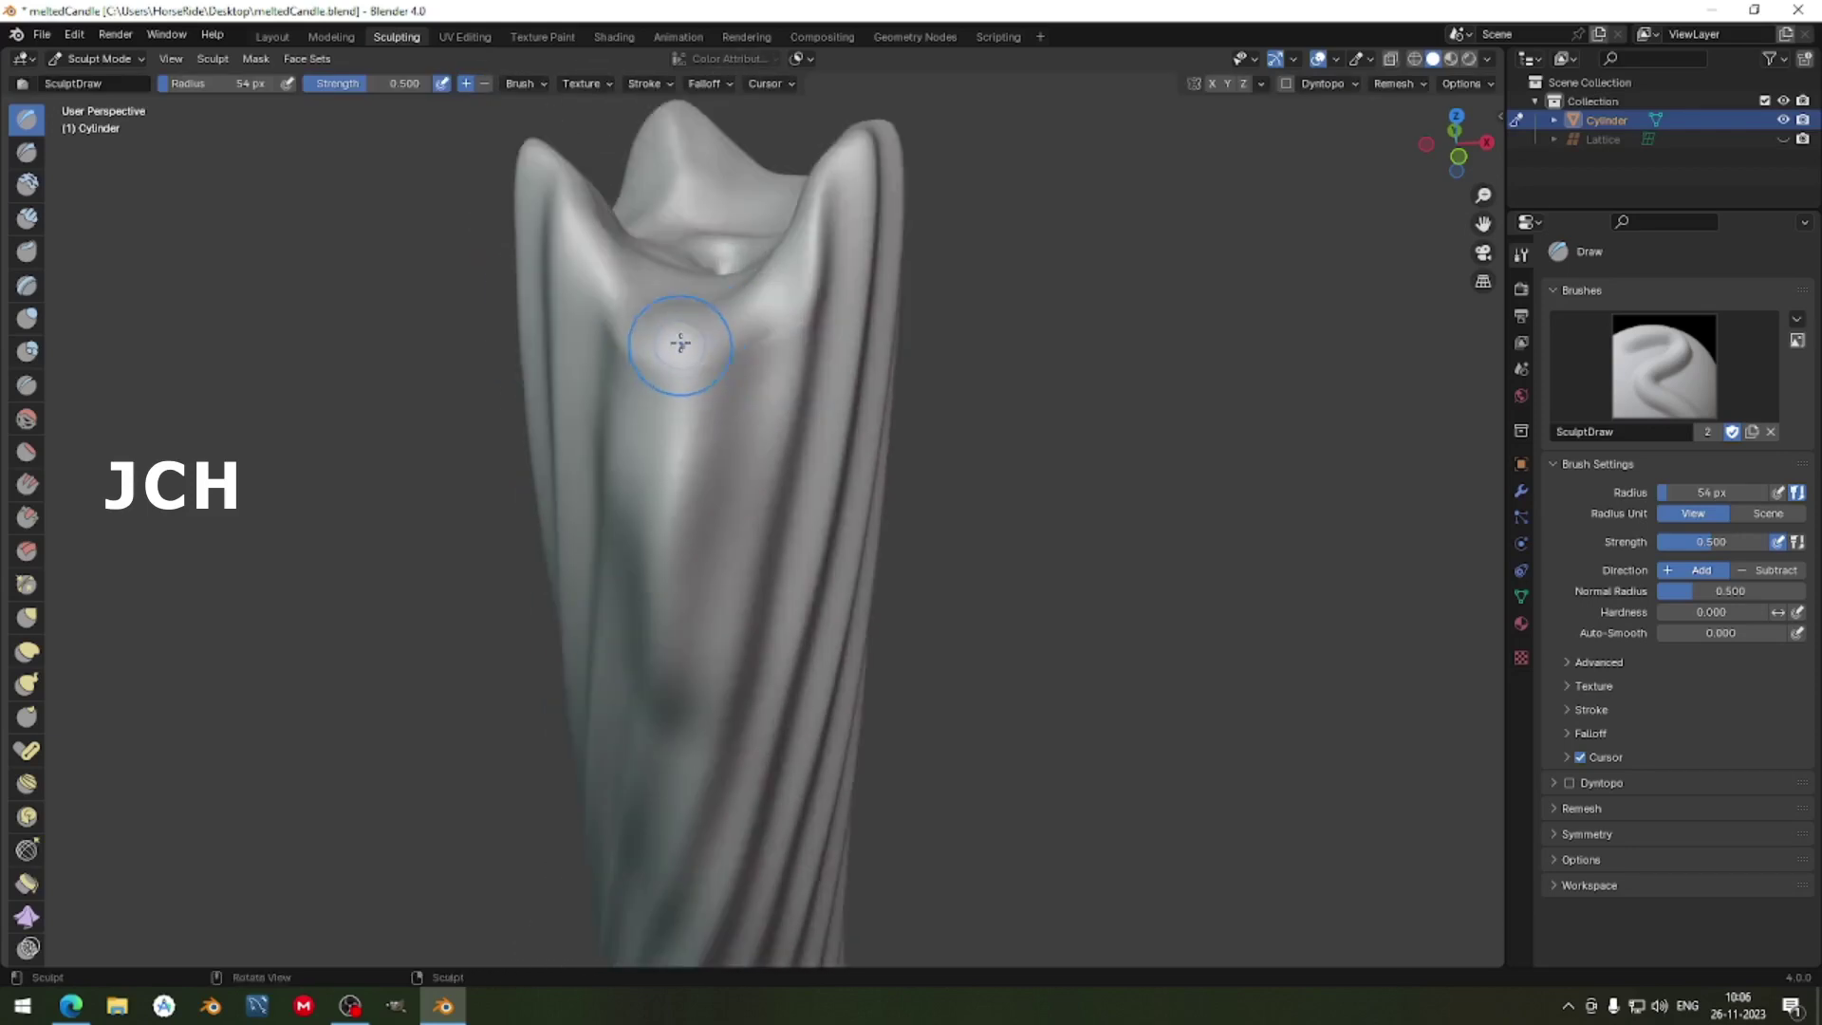
{"action": "mouse_move", "coordinate": [680, 343]}
{"action": "left_mouse_down"}
{"action": "mouse_move", "coordinate": [691, 321]}
{"action": "mouse_move", "coordinate": [745, 317]}
{"action": "mouse_move", "coordinate": [620, 316]}
{"action": "left_mouse_up"}
{"action": "middle_click_drag", "start_coordinate": [614, 341], "coordinate": [813, 325]}
{"action": "mouse_move", "coordinate": [813, 326]}
{"action": "left_mouse_down"}
{"action": "mouse_move", "coordinate": [869, 339]}
{"action": "mouse_move", "coordinate": [822, 329]}
{"action": "mouse_move", "coordinate": [794, 483]}
{"action": "left_mouse_up"}
Reduce the Draw brush radius to 31 px and sculpt a long drip down one edge of the wax run below the lip.
{"action": "key", "text": "f"}
{"action": "left_click", "coordinate": [835, 324]}
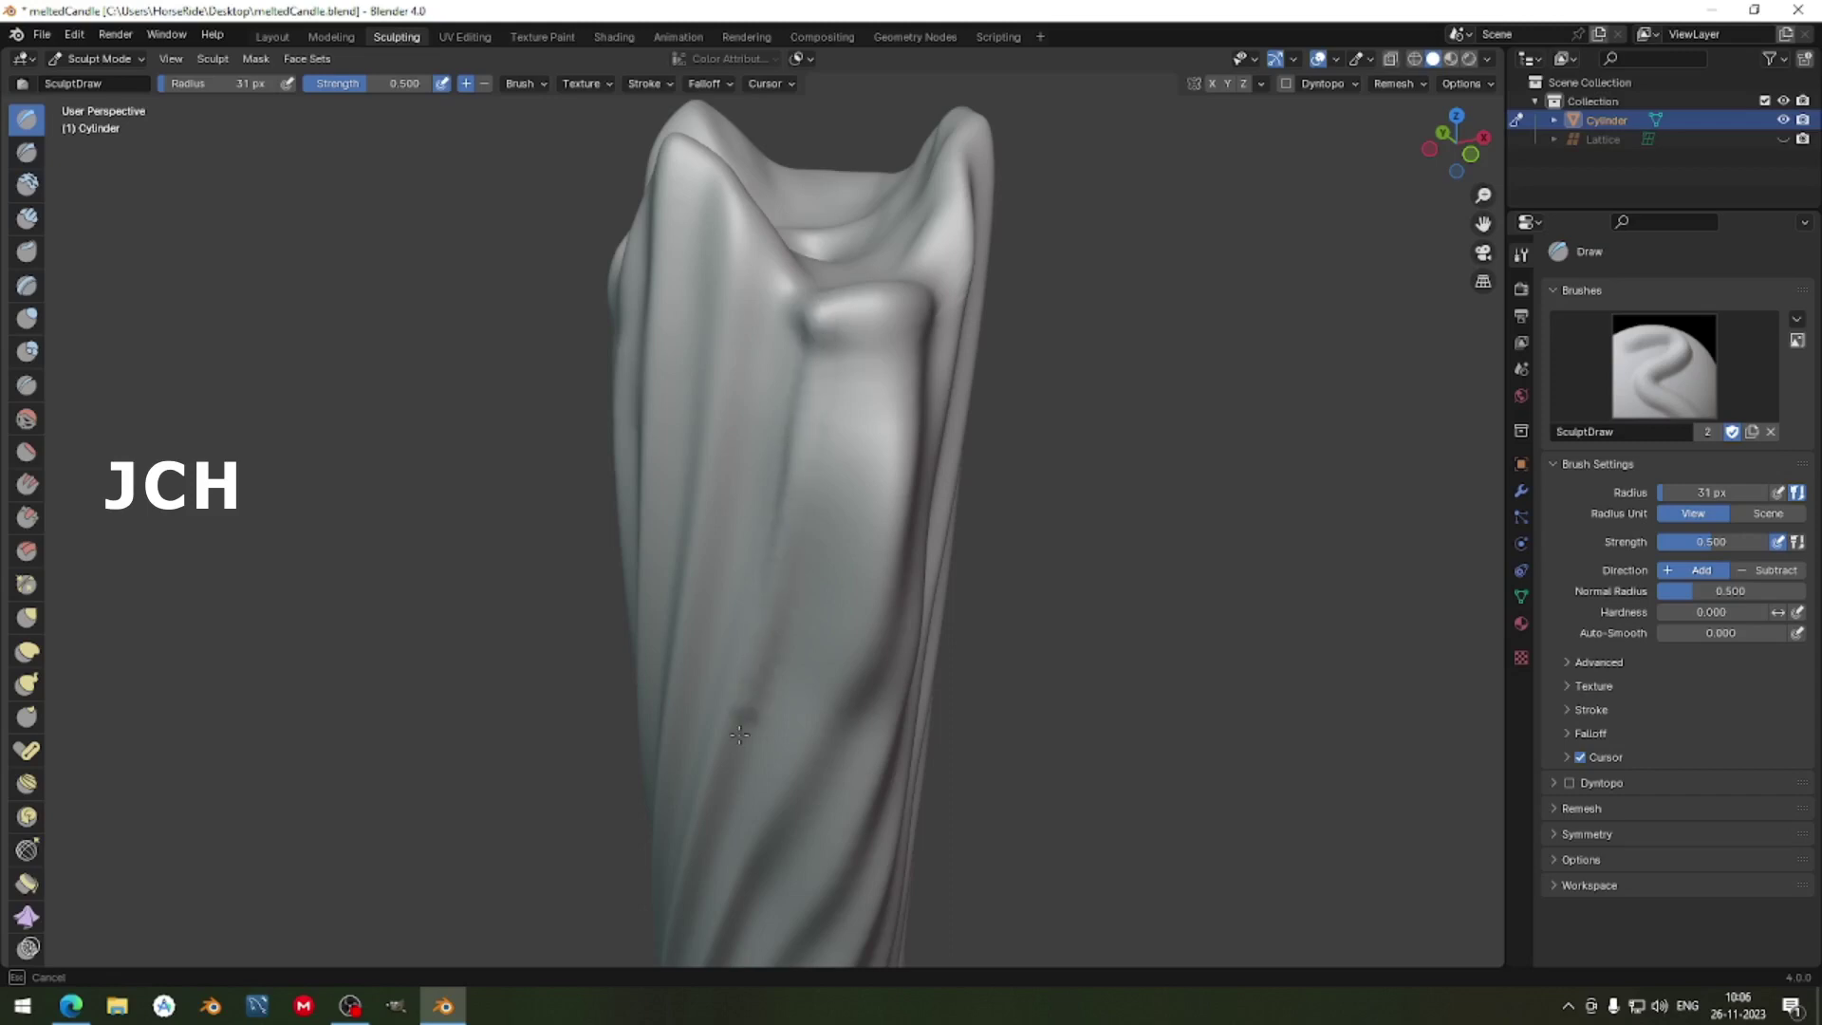
{"action": "scroll", "coordinate": [739, 733], "scroll_direction": "down", "scroll_amount": 3}
{"action": "left_click_drag", "start_coordinate": [787, 392], "coordinate": [782, 464]}
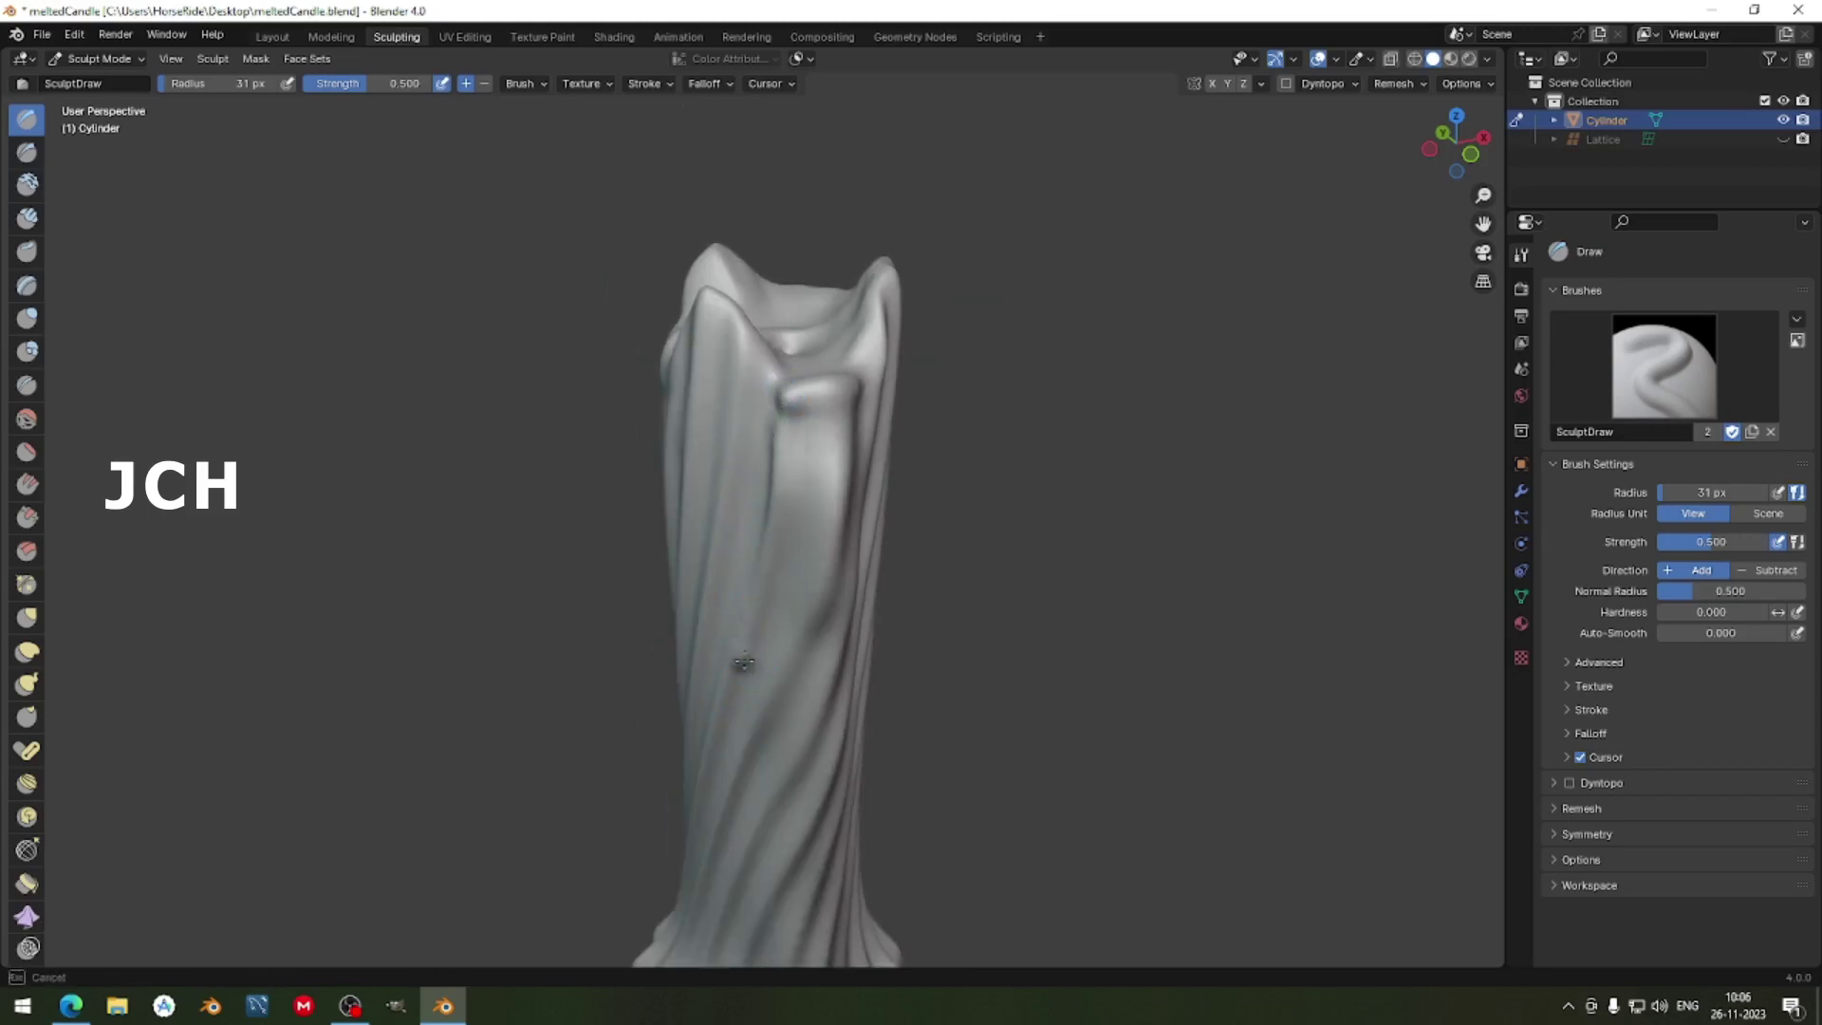
{"action": "left_click_drag", "start_coordinate": [769, 443], "coordinate": [757, 559]}
{"action": "left_click_drag", "start_coordinate": [746, 630], "coordinate": [746, 632]}
{"action": "middle_click_drag", "start_coordinate": [817, 437], "coordinate": [774, 486]}
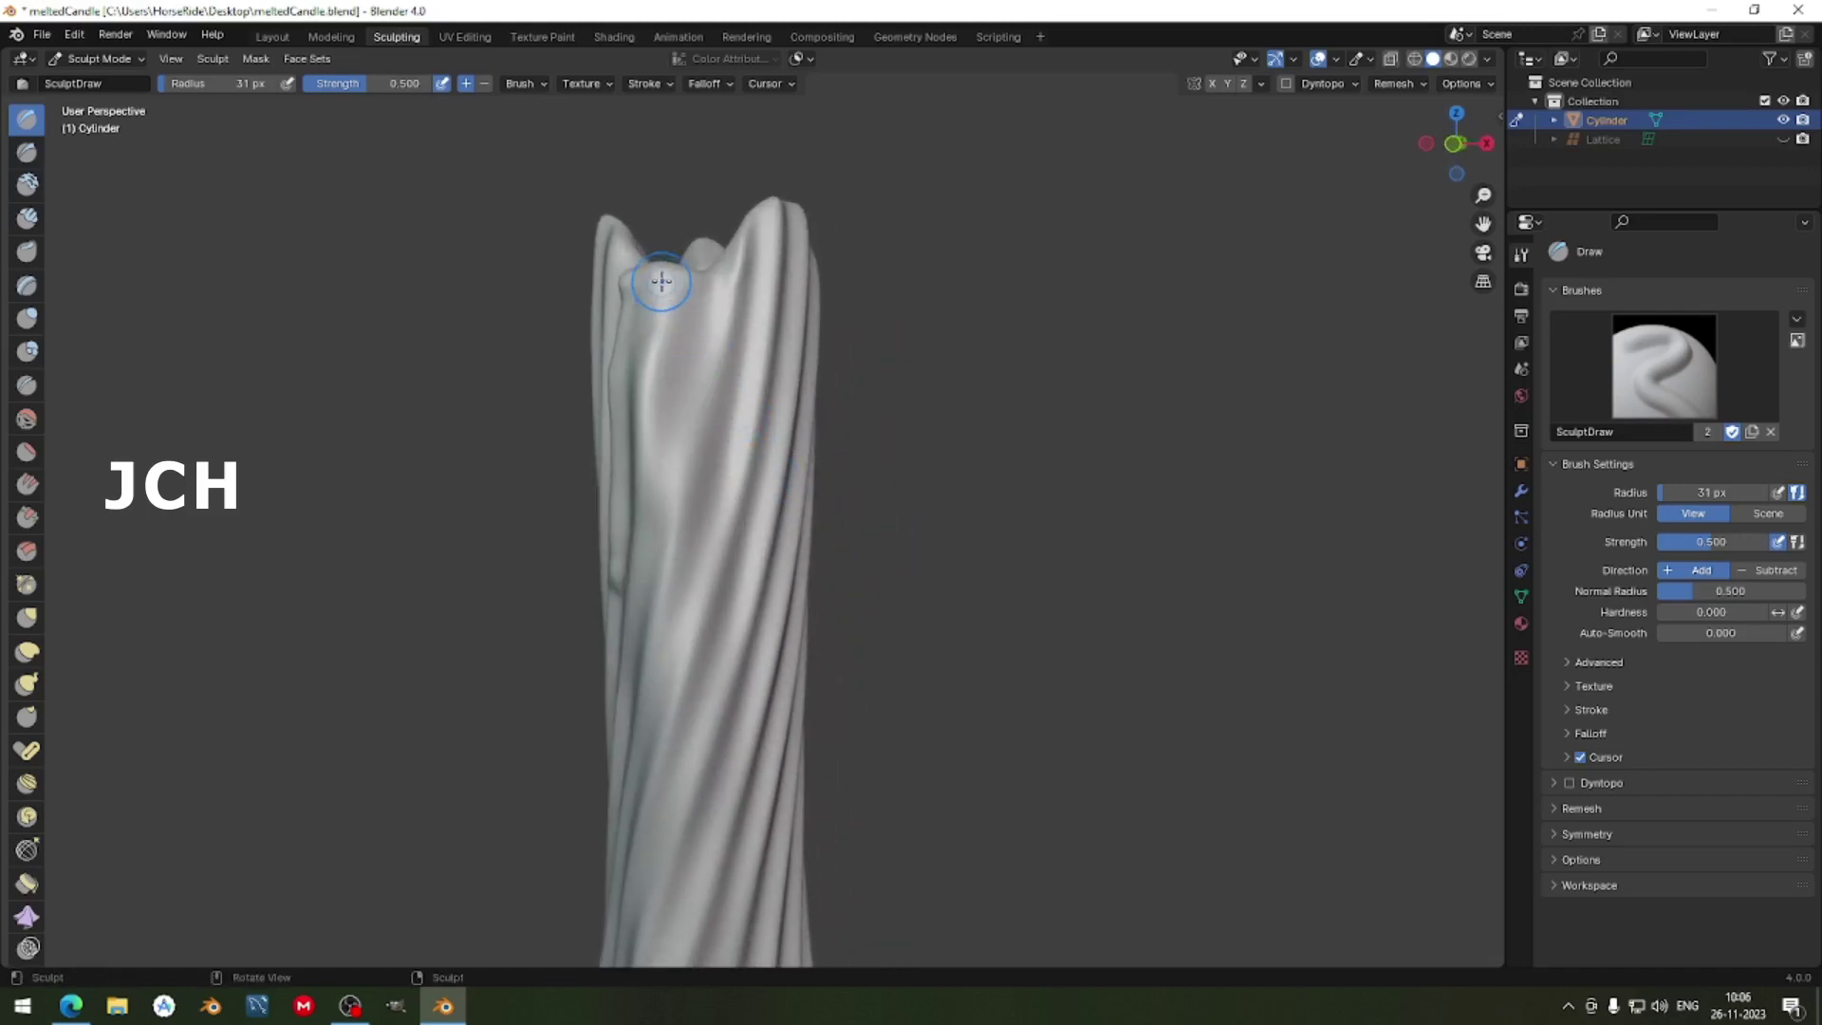
Sculpt more long wax drips from the lip down the middle and opposite edge of the wax run.
{"action": "mouse_move", "coordinate": [662, 281]}
{"action": "left_mouse_down"}
{"action": "mouse_move", "coordinate": [668, 562]}
{"action": "mouse_move", "coordinate": [686, 584]}
{"action": "left_mouse_up"}
{"action": "middle_click_drag", "start_coordinate": [686, 583], "coordinate": [794, 542]}
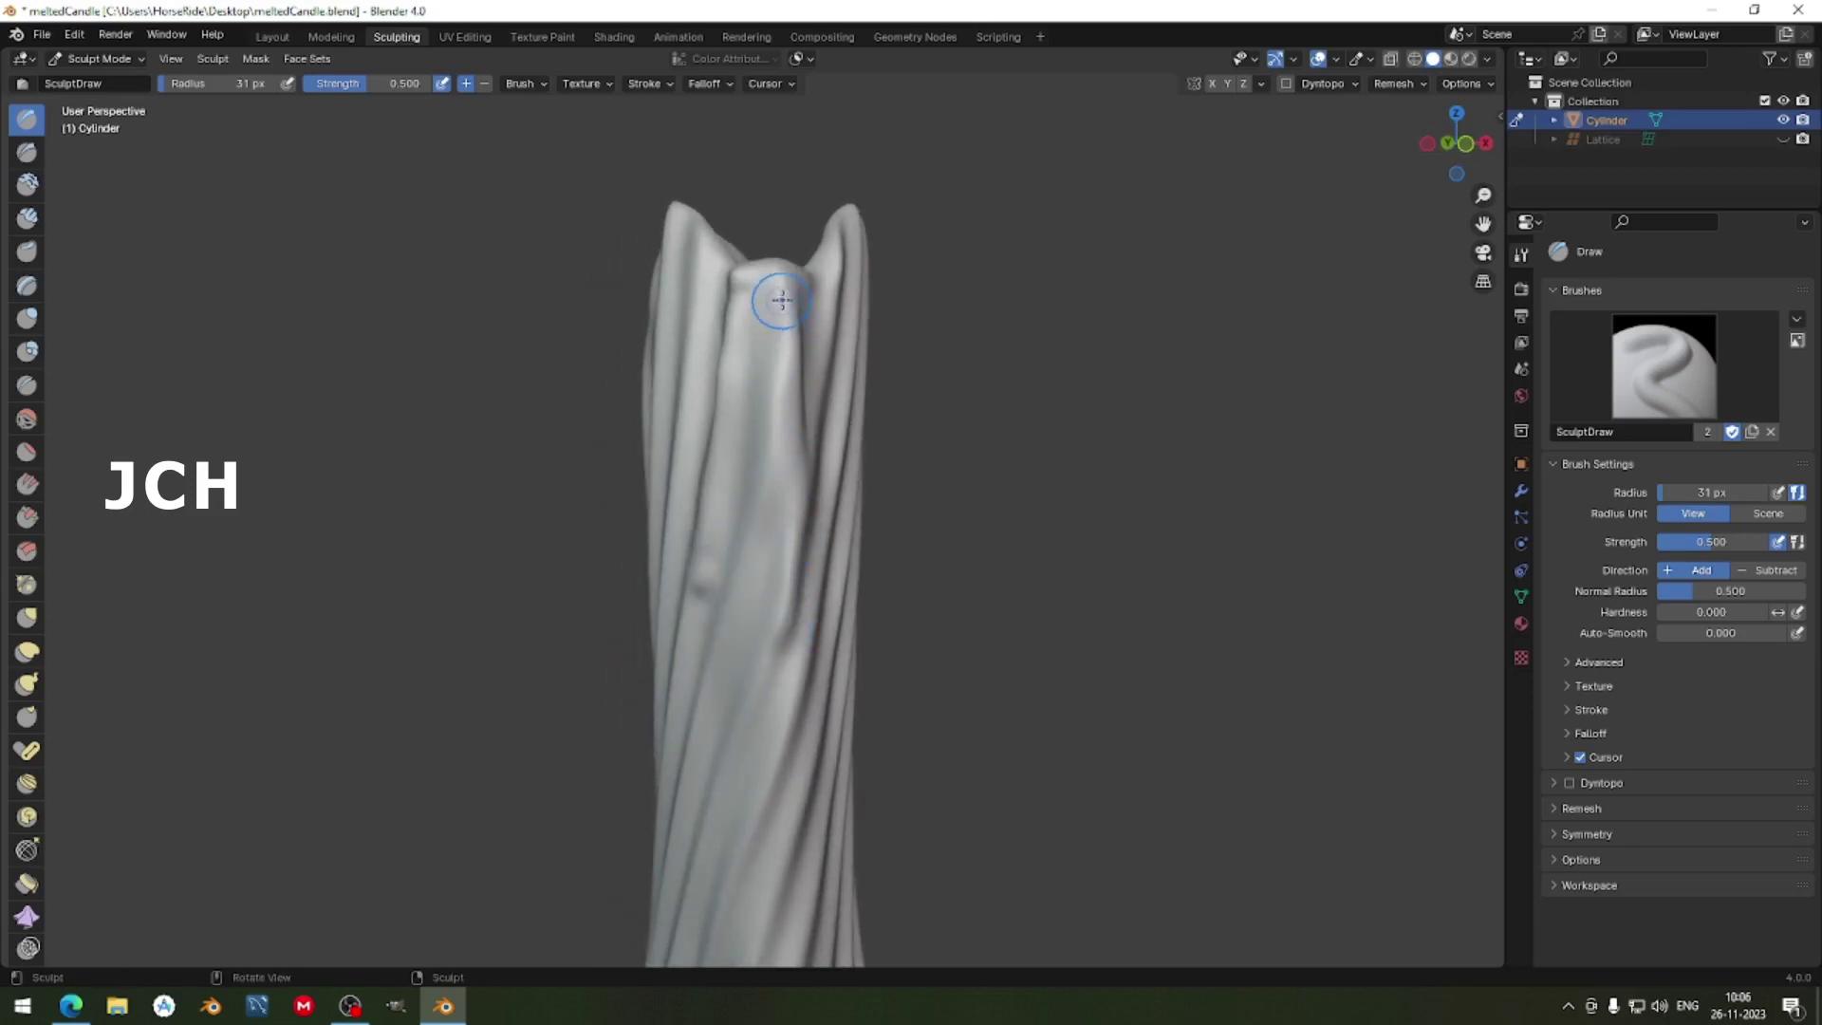
{"action": "left_click_drag", "start_coordinate": [782, 300], "coordinate": [800, 830]}
{"action": "mouse_move", "coordinate": [800, 830]}
{"action": "middle_mouse_down"}
{"action": "mouse_move", "coordinate": [724, 671]}
{"action": "mouse_move", "coordinate": [765, 537]}
{"action": "mouse_move", "coordinate": [789, 594]}
{"action": "mouse_move", "coordinate": [772, 481]}
{"action": "middle_mouse_up"}
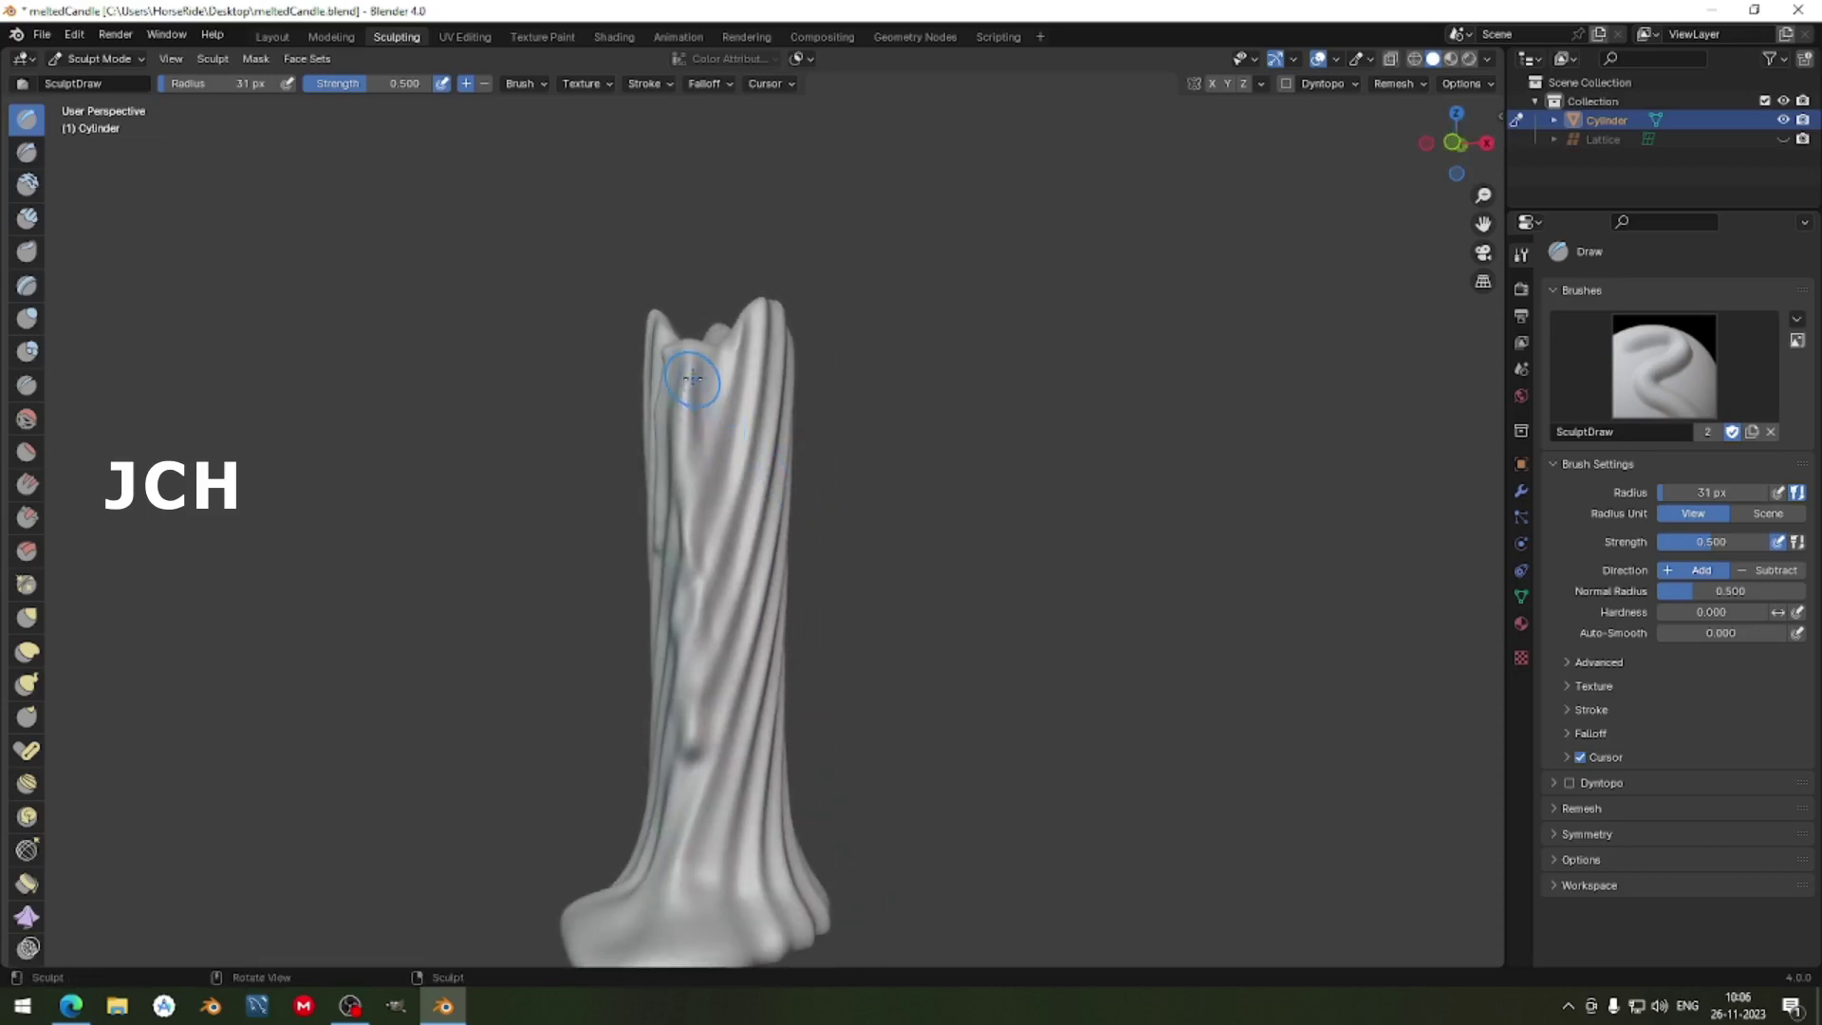
Set the Draw brush radius to 19 px and sculpt narrower drips from the lip down toward the flared base.
{"action": "key", "text": "f"}
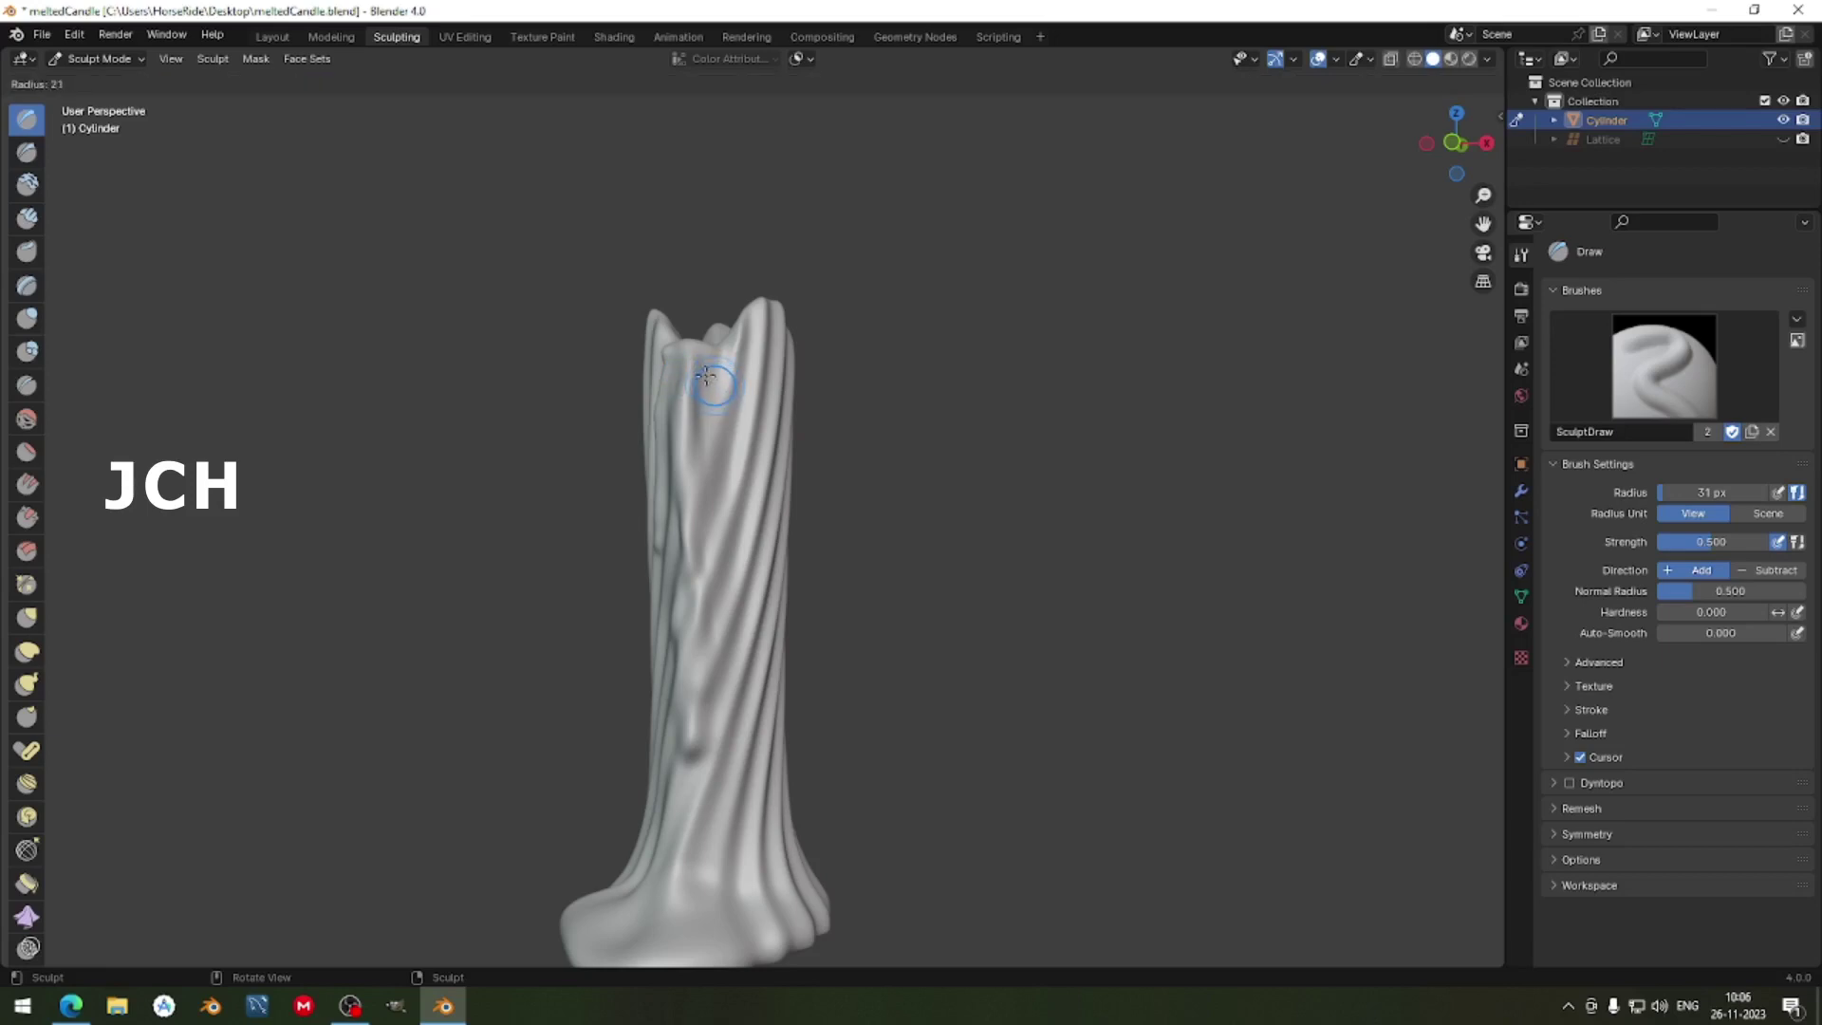
{"action": "left_click", "coordinate": [702, 374]}
{"action": "left_click_drag", "start_coordinate": [710, 352], "coordinate": [711, 436]}
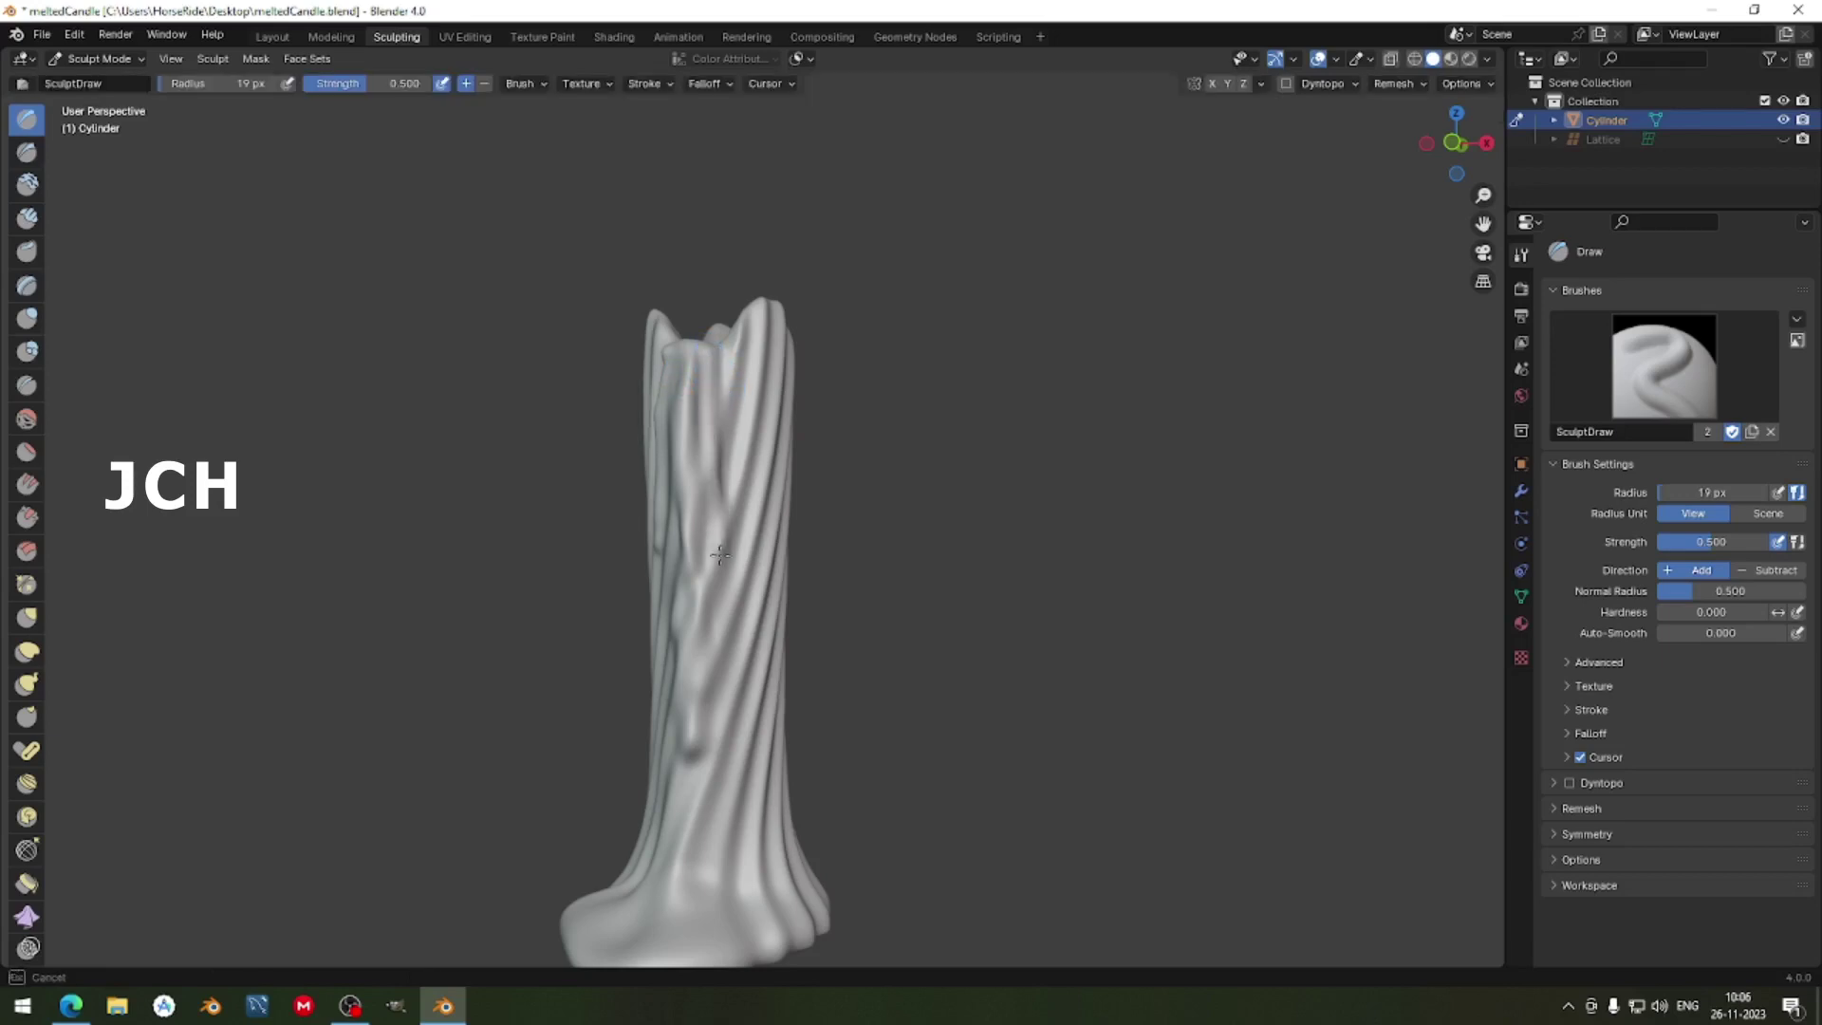
{"action": "left_click_drag", "start_coordinate": [719, 555], "coordinate": [733, 689]}
{"action": "left_click_drag", "start_coordinate": [734, 808], "coordinate": [731, 839]}
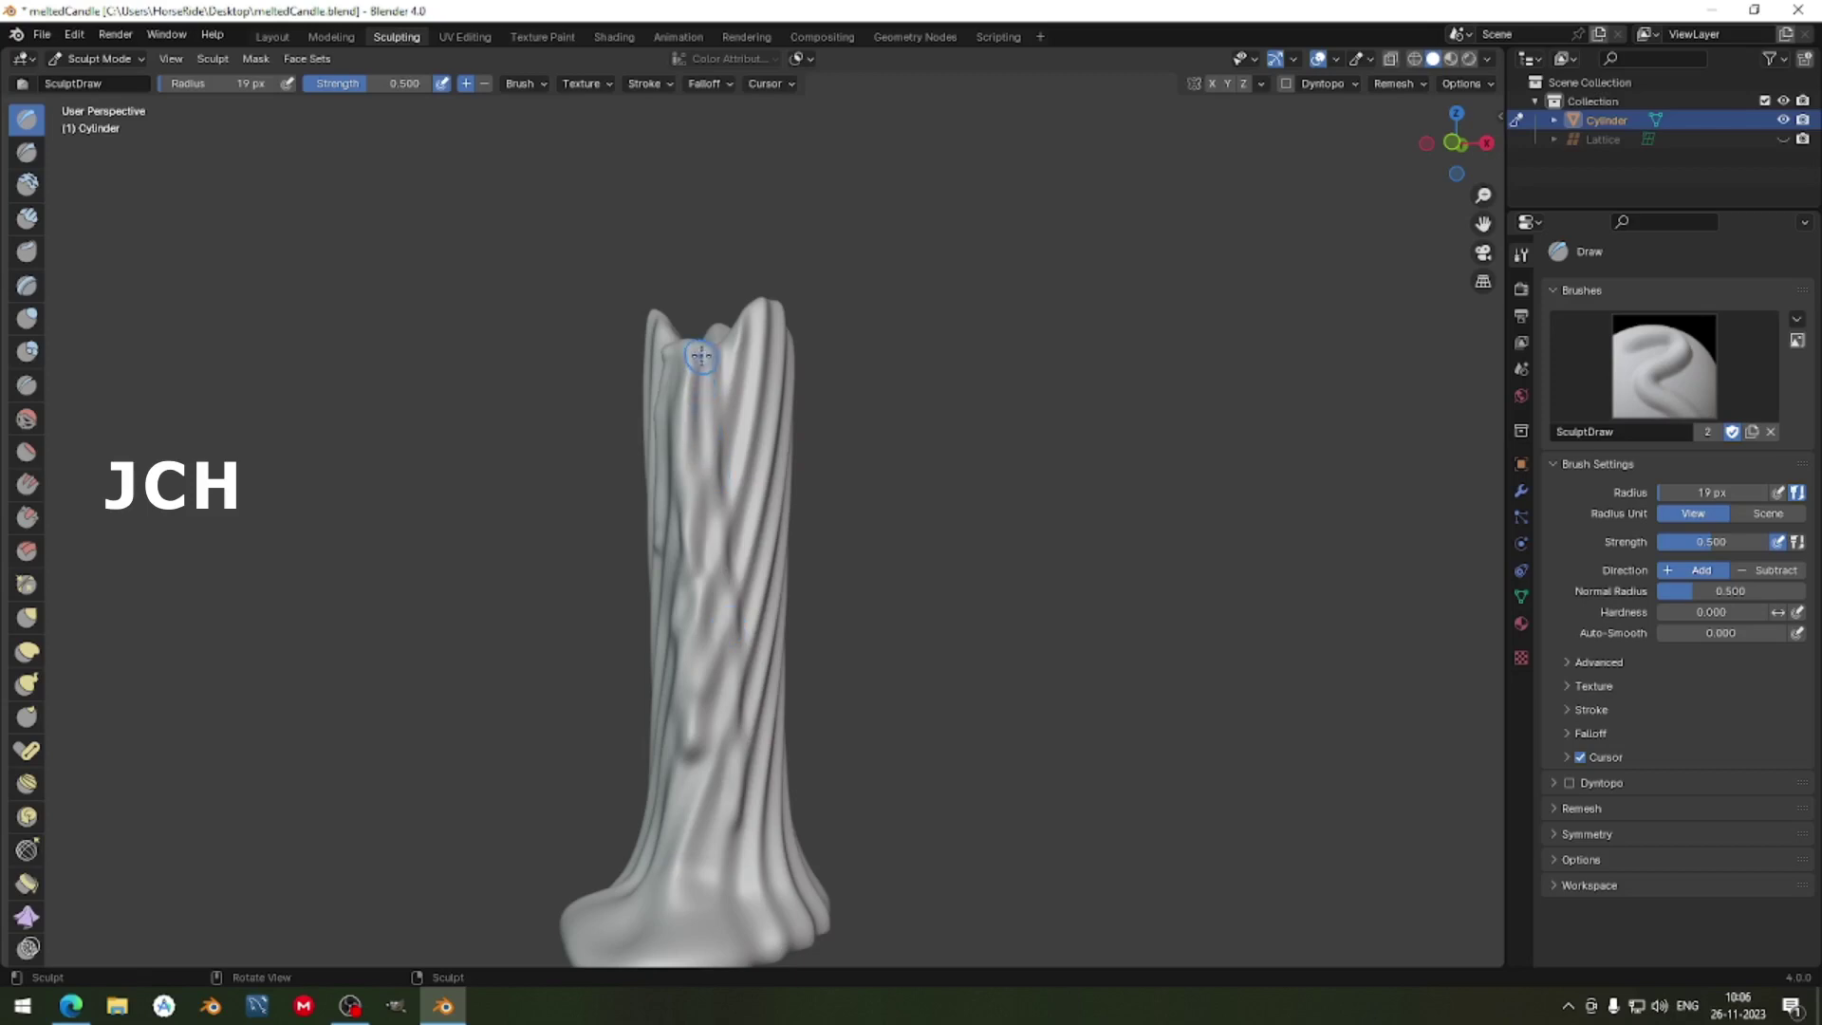
{"action": "left_click_drag", "start_coordinate": [701, 356], "coordinate": [730, 498]}
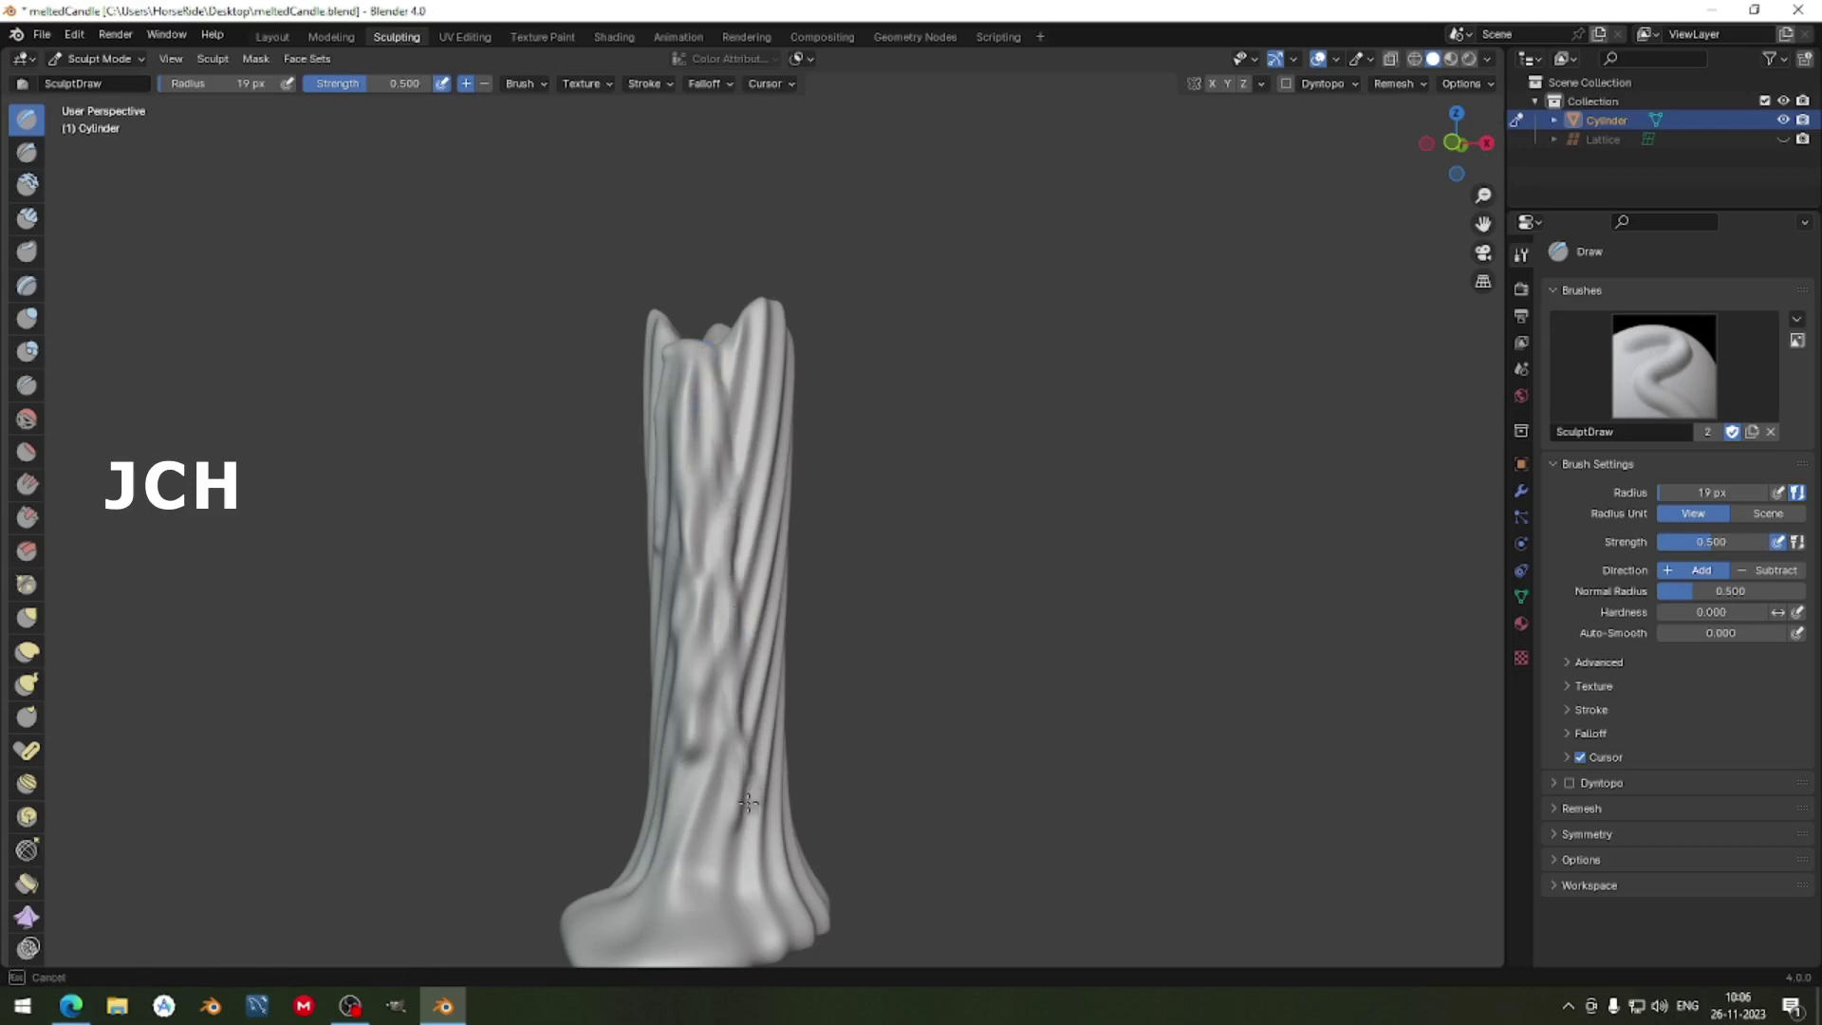
{"action": "left_click_drag", "start_coordinate": [737, 815], "coordinate": [742, 818]}
Sculpt narrow uneven drips over the other flank of the wax run, from the lip to the puddle.
{"action": "middle_click_drag", "start_coordinate": [956, 602], "coordinate": [1053, 604]}
{"action": "left_click_drag", "start_coordinate": [801, 389], "coordinate": [797, 713]}
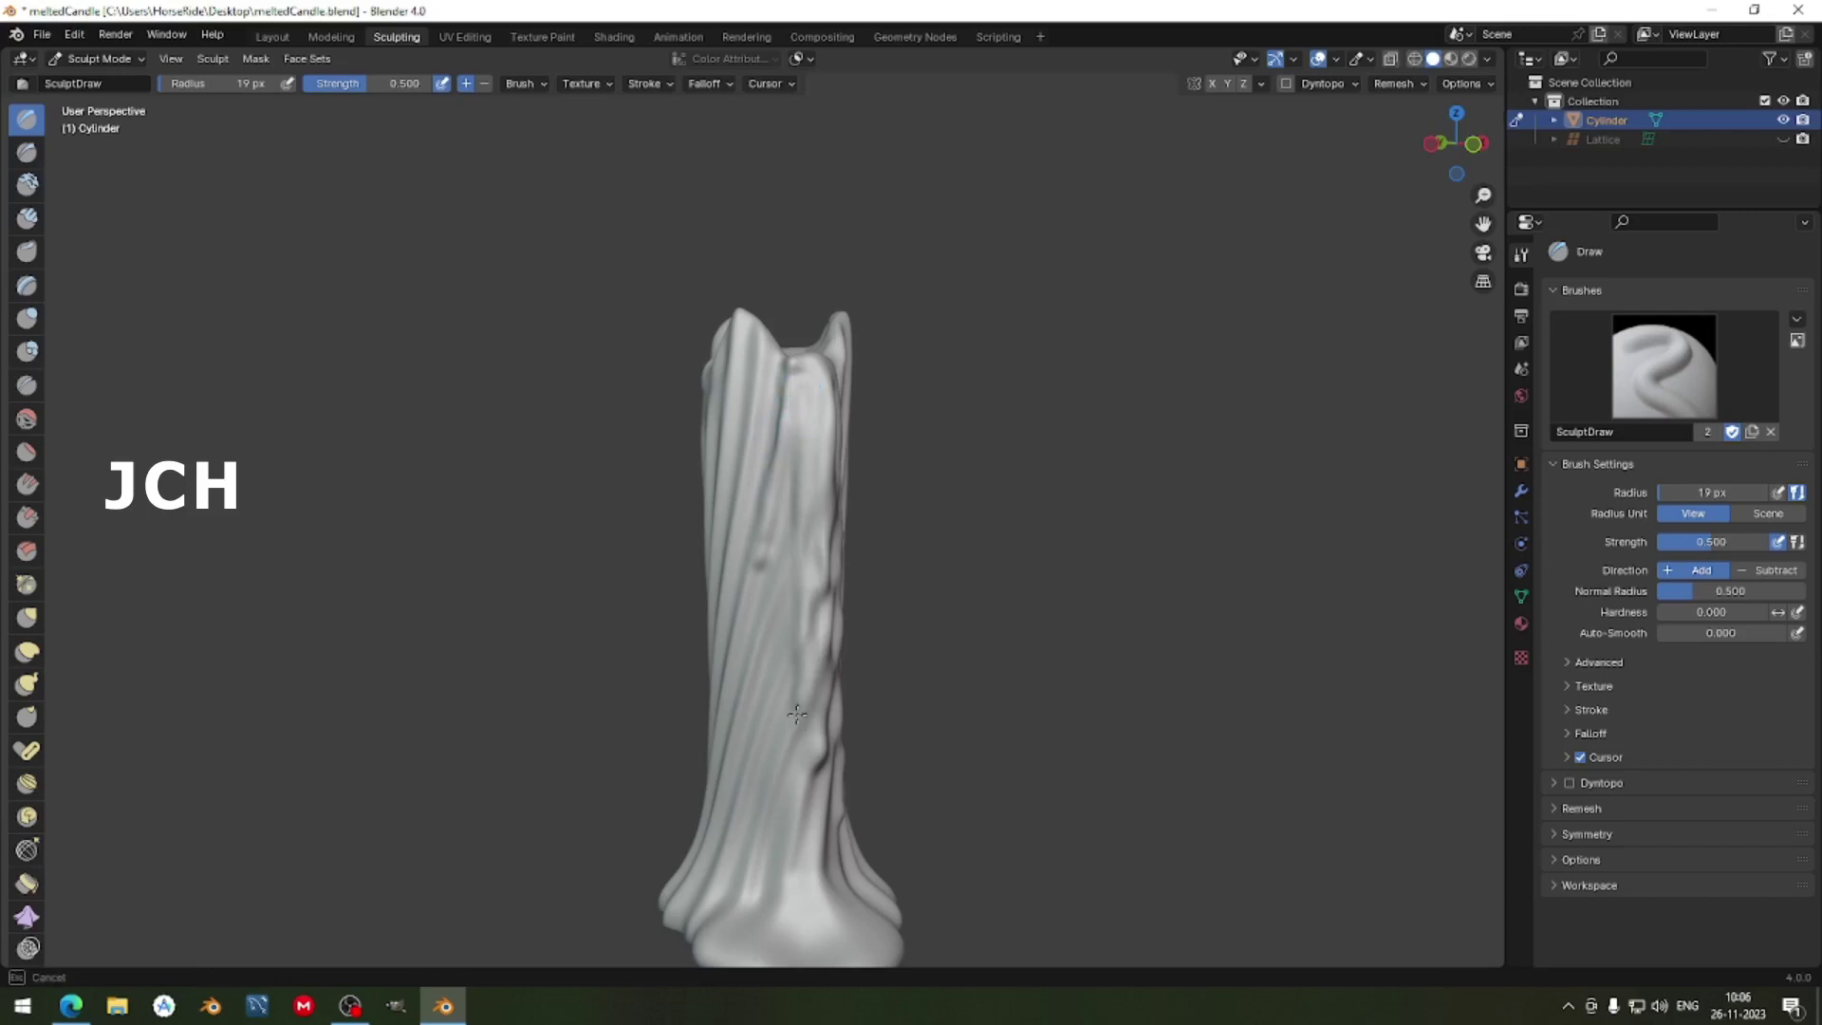
{"action": "mouse_move", "coordinate": [771, 845]}
{"action": "left_mouse_down"}
{"action": "mouse_move", "coordinate": [813, 509]}
{"action": "mouse_move", "coordinate": [801, 470]}
{"action": "mouse_move", "coordinate": [773, 762]}
{"action": "left_mouse_up"}
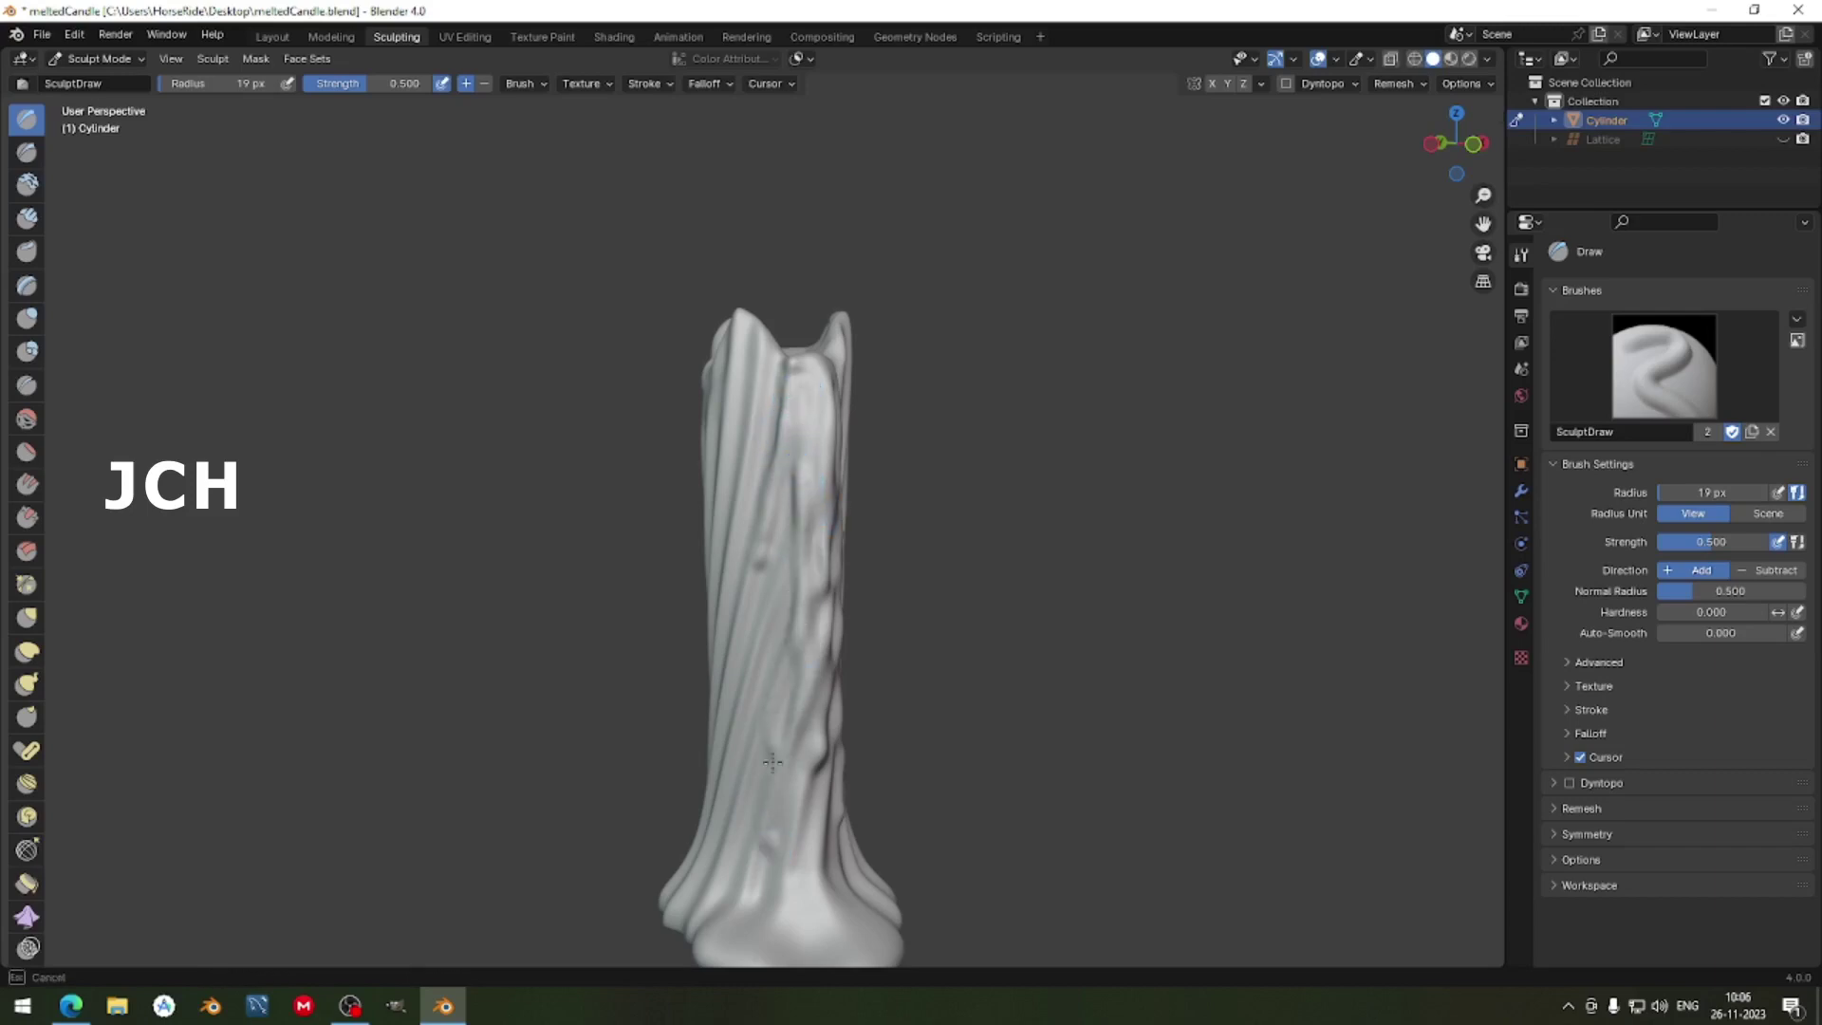
{"action": "left_click_drag", "start_coordinate": [813, 389], "coordinate": [814, 703]}
{"action": "mouse_move", "coordinate": [813, 702]}
{"action": "middle_mouse_down"}
{"action": "mouse_move", "coordinate": [749, 515]}
{"action": "mouse_move", "coordinate": [810, 480]}
{"action": "middle_mouse_up"}
{"action": "left_click_drag", "start_coordinate": [810, 480], "coordinate": [745, 844]}
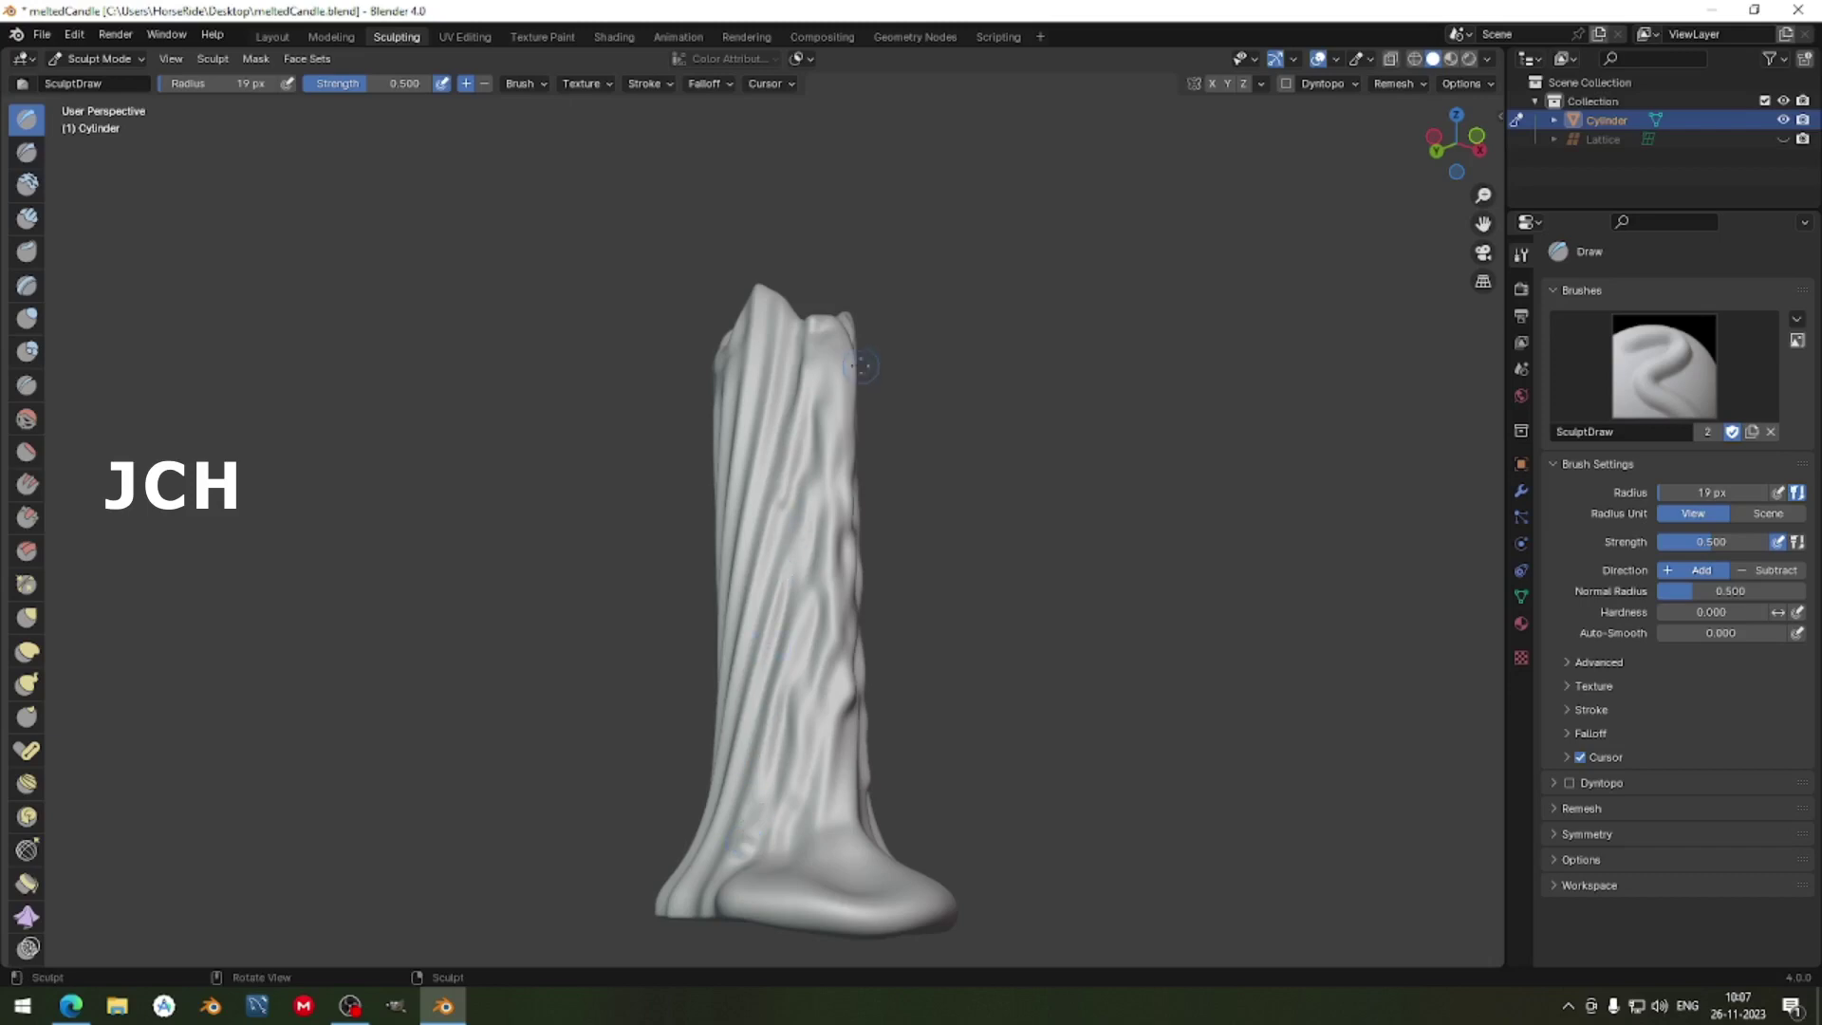
Set the Draw brush radius to 13 px and add fine drips down the wax run and onto the puddle.
{"action": "mouse_move", "coordinate": [746, 845]}
{"action": "middle_mouse_down"}
{"action": "mouse_move", "coordinate": [645, 397]}
{"action": "mouse_move", "coordinate": [717, 441]}
{"action": "mouse_move", "coordinate": [631, 434]}
{"action": "middle_mouse_up"}
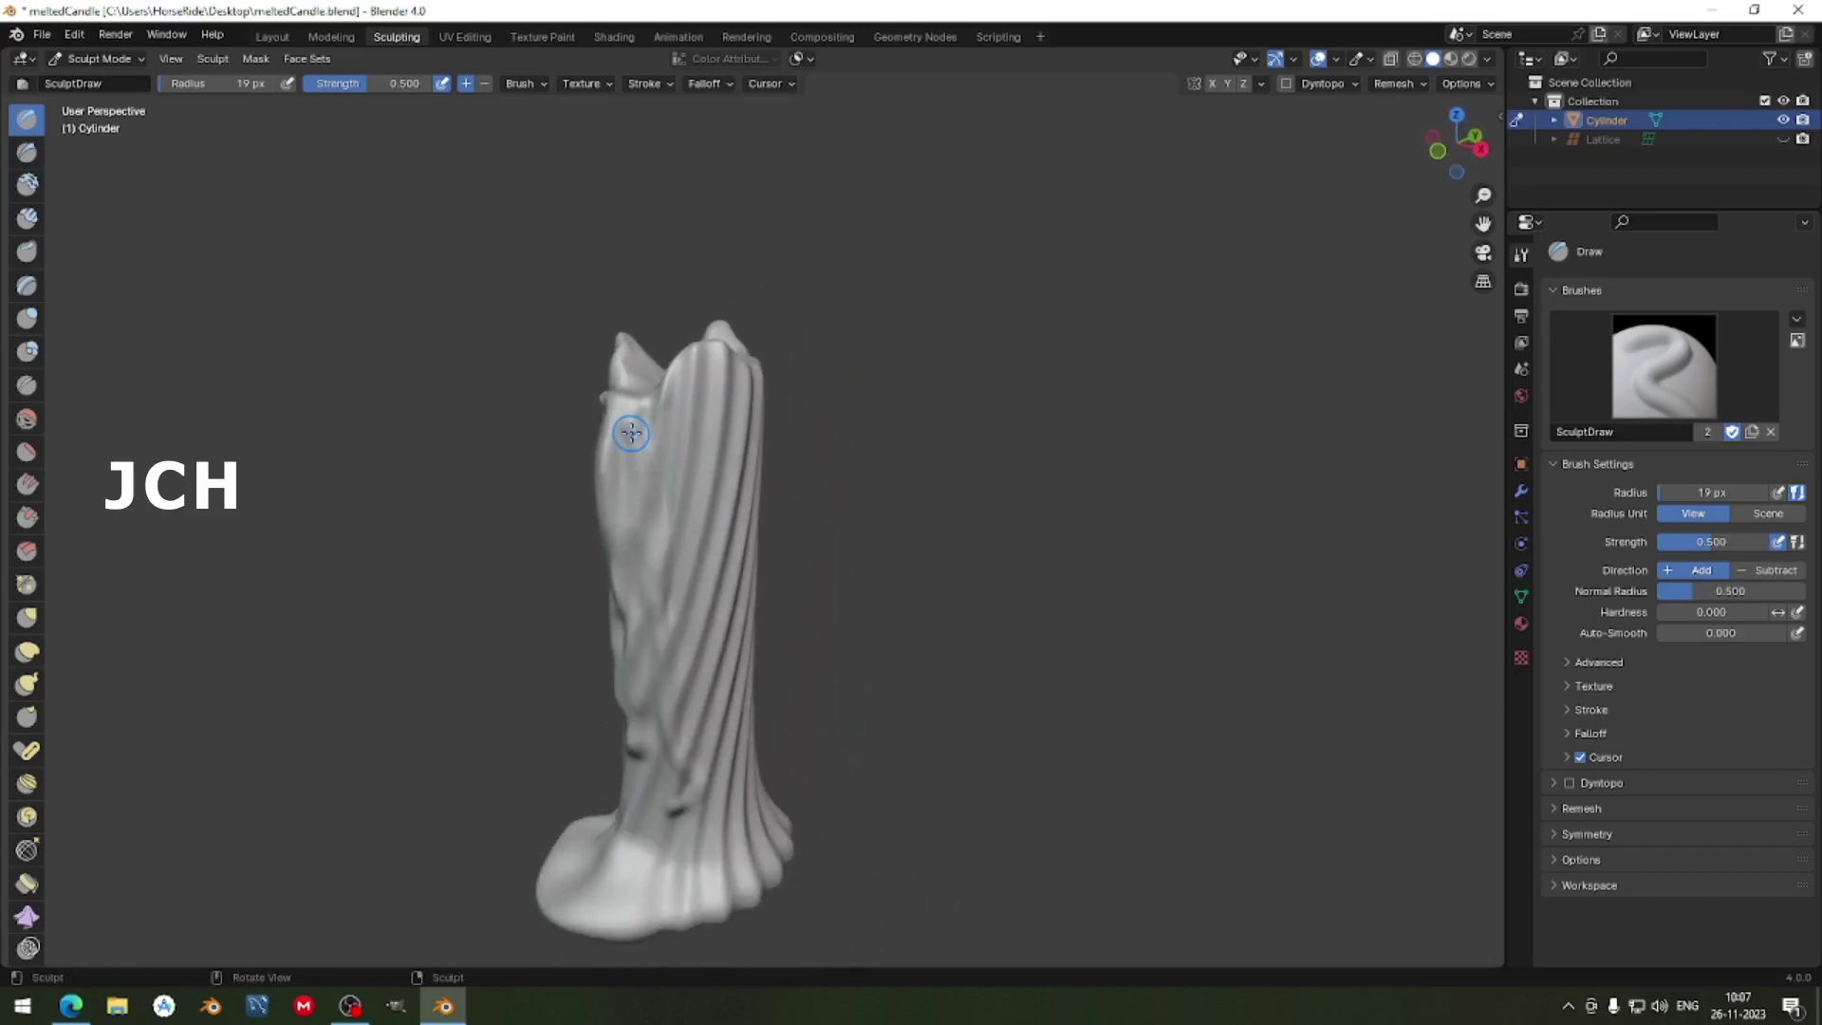
{"action": "key", "text": "f"}
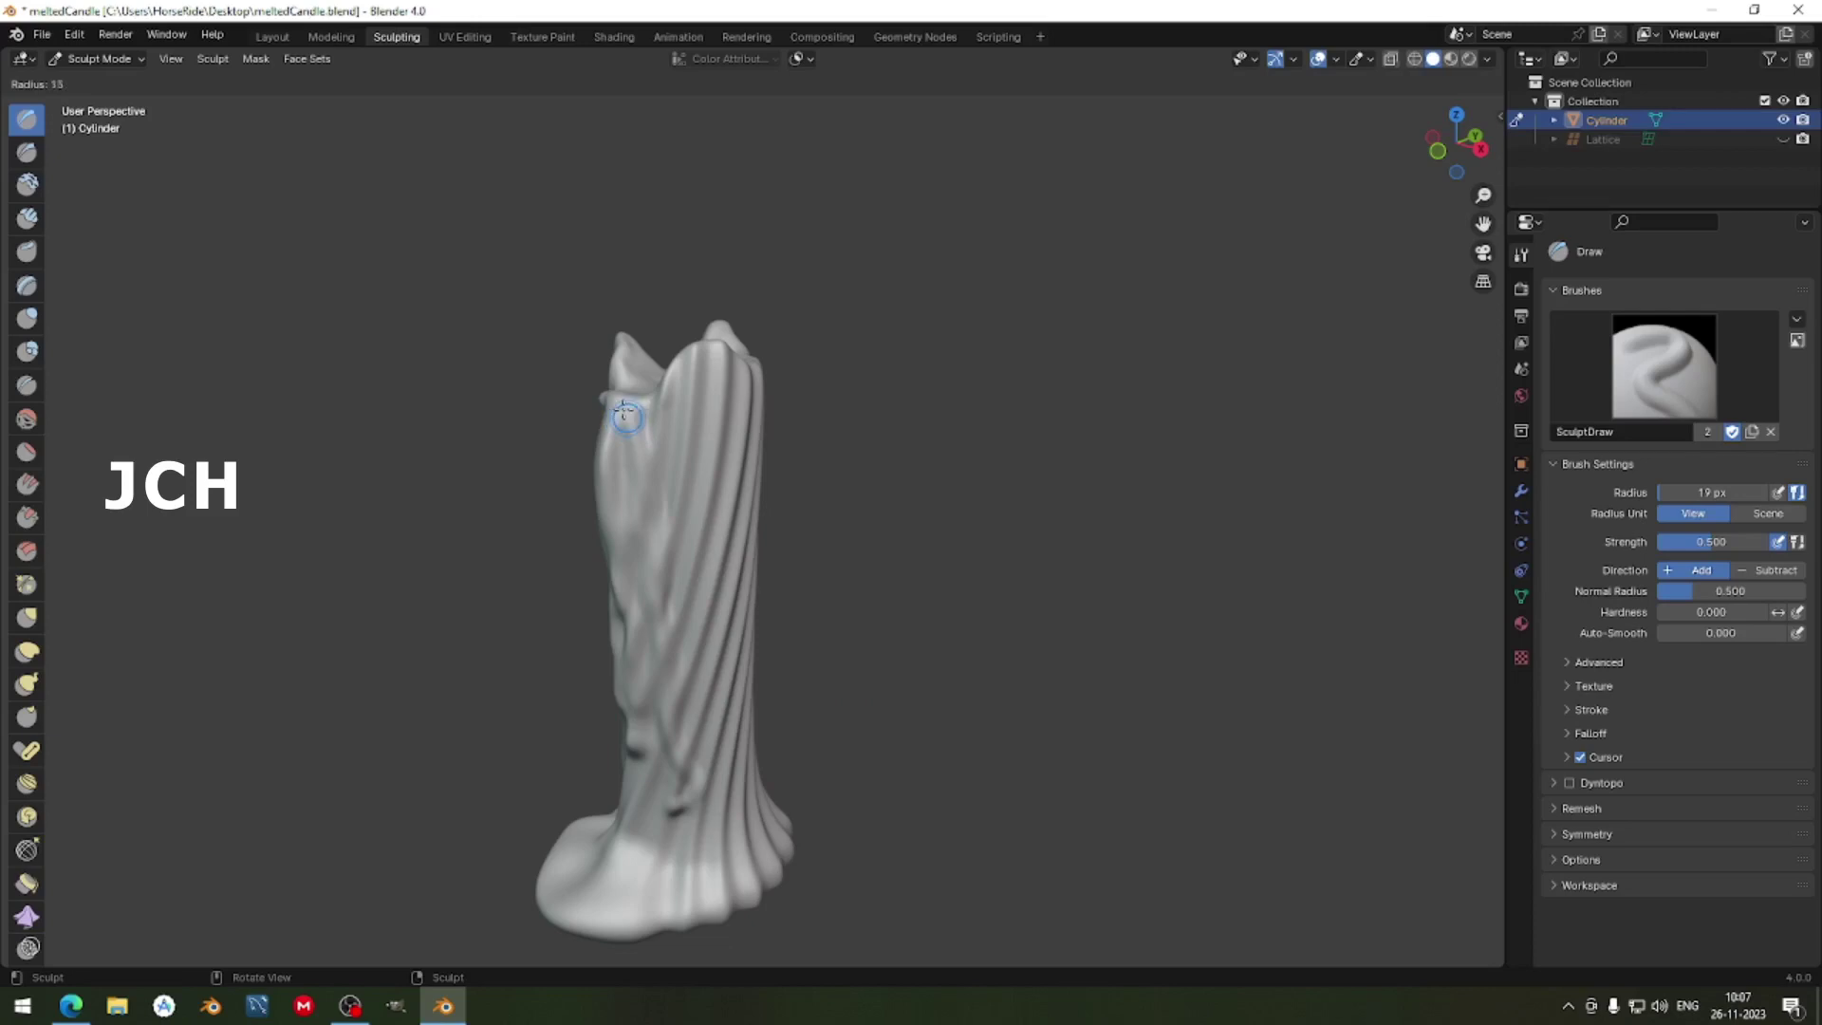
{"action": "left_click", "coordinate": [626, 416]}
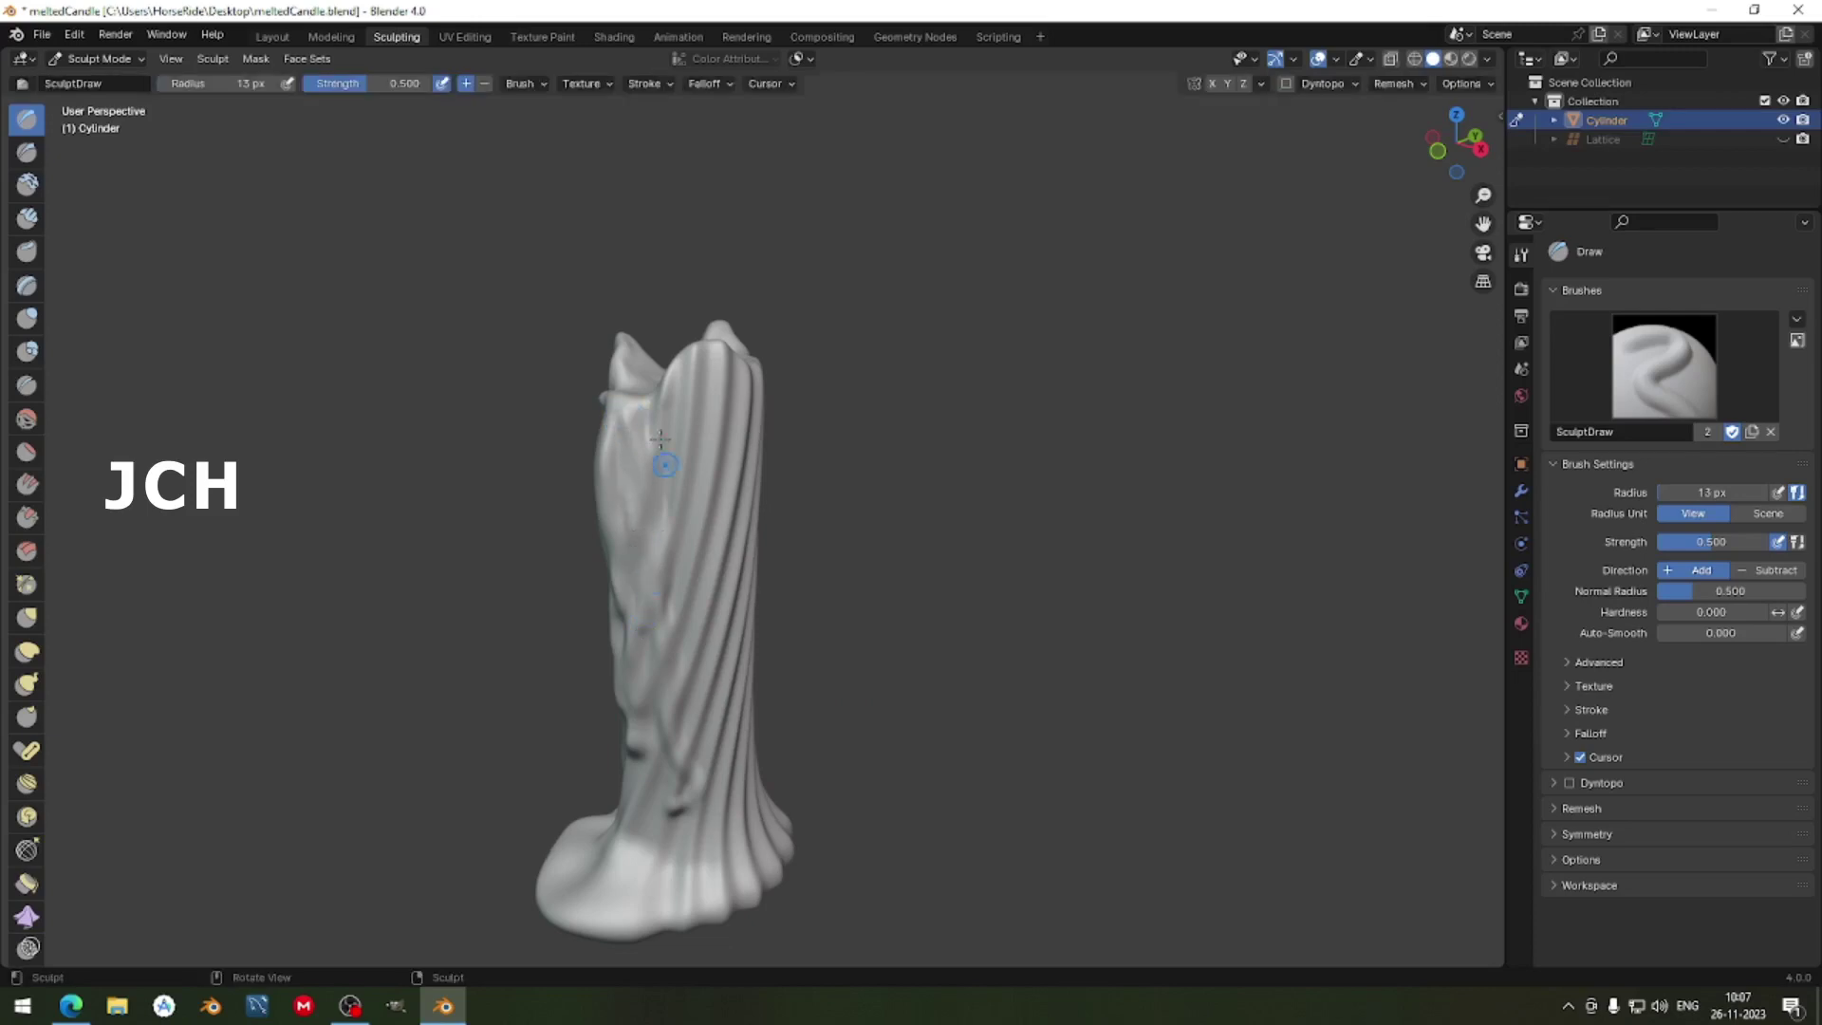
{"action": "mouse_move", "coordinate": [659, 438]}
{"action": "left_mouse_down"}
{"action": "mouse_move", "coordinate": [689, 523]}
{"action": "mouse_move", "coordinate": [640, 643]}
{"action": "left_mouse_up"}
{"action": "left_click_drag", "start_coordinate": [646, 814], "coordinate": [636, 829]}
{"action": "scroll", "coordinate": [691, 773], "scroll_direction": "up", "scroll_amount": 1}
{"action": "mouse_move", "coordinate": [690, 772]}
{"action": "middle_mouse_down"}
{"action": "mouse_move", "coordinate": [765, 745]}
{"action": "mouse_move", "coordinate": [746, 733]}
{"action": "middle_mouse_up"}
{"action": "scroll", "coordinate": [759, 740], "scroll_direction": "down", "scroll_amount": 3}
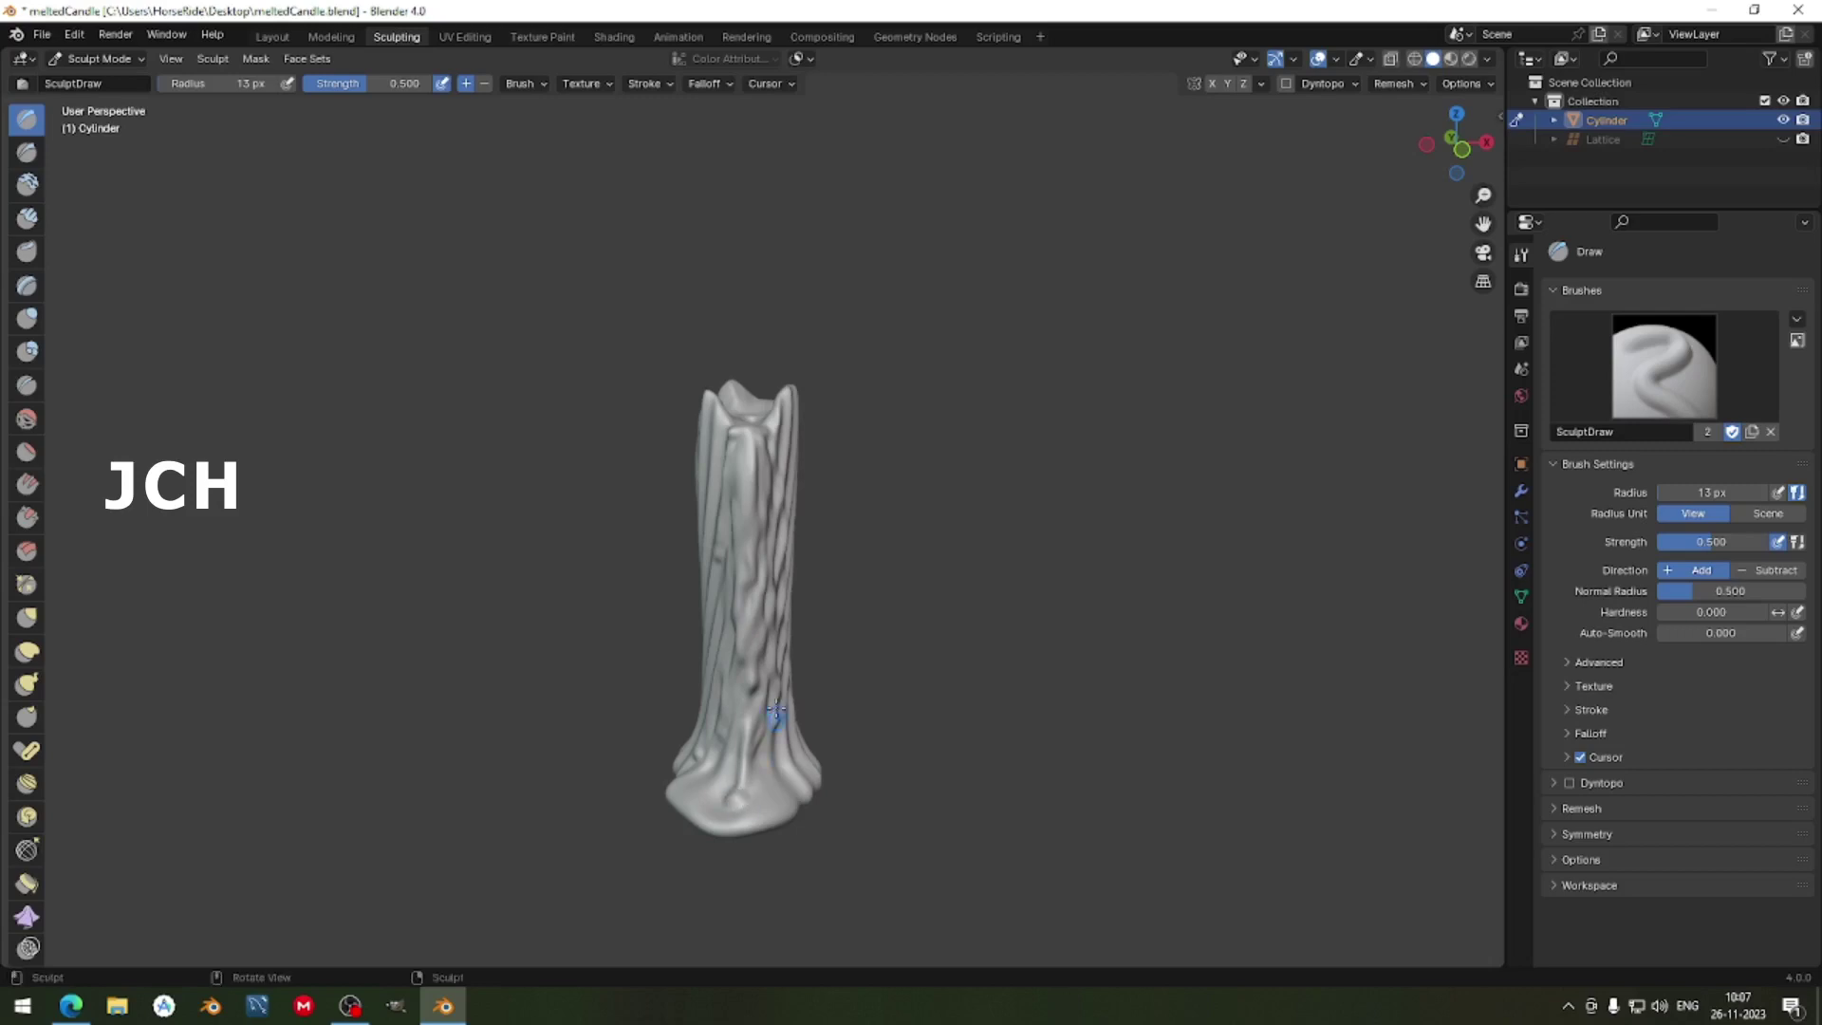
Layer fine drips over the ridges along the side of the wax run, down to the flared base.
{"action": "middle_click_drag", "start_coordinate": [775, 776], "coordinate": [799, 515]}
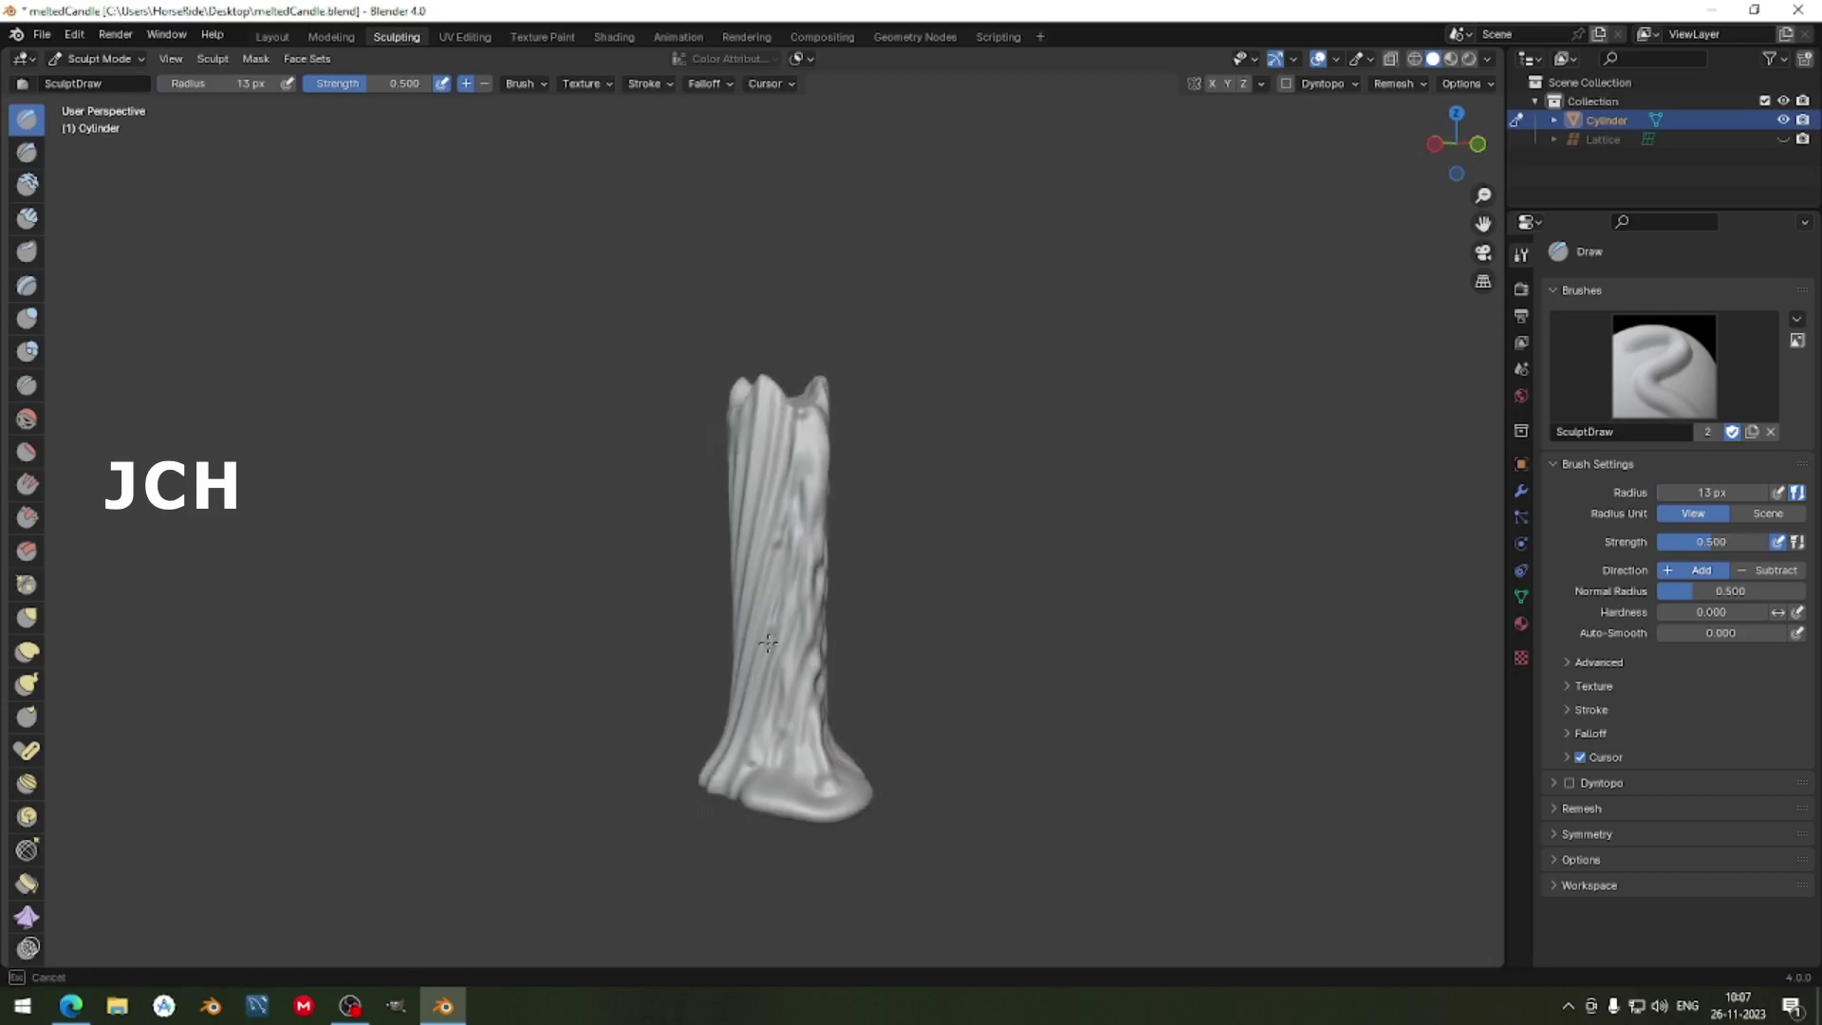
{"action": "left_click_drag", "start_coordinate": [769, 589], "coordinate": [787, 545]}
{"action": "left_click_drag", "start_coordinate": [750, 755], "coordinate": [773, 607]}
{"action": "left_click_drag", "start_coordinate": [750, 723], "coordinate": [793, 724]}
{"action": "middle_click_drag", "start_coordinate": [793, 724], "coordinate": [731, 640]}
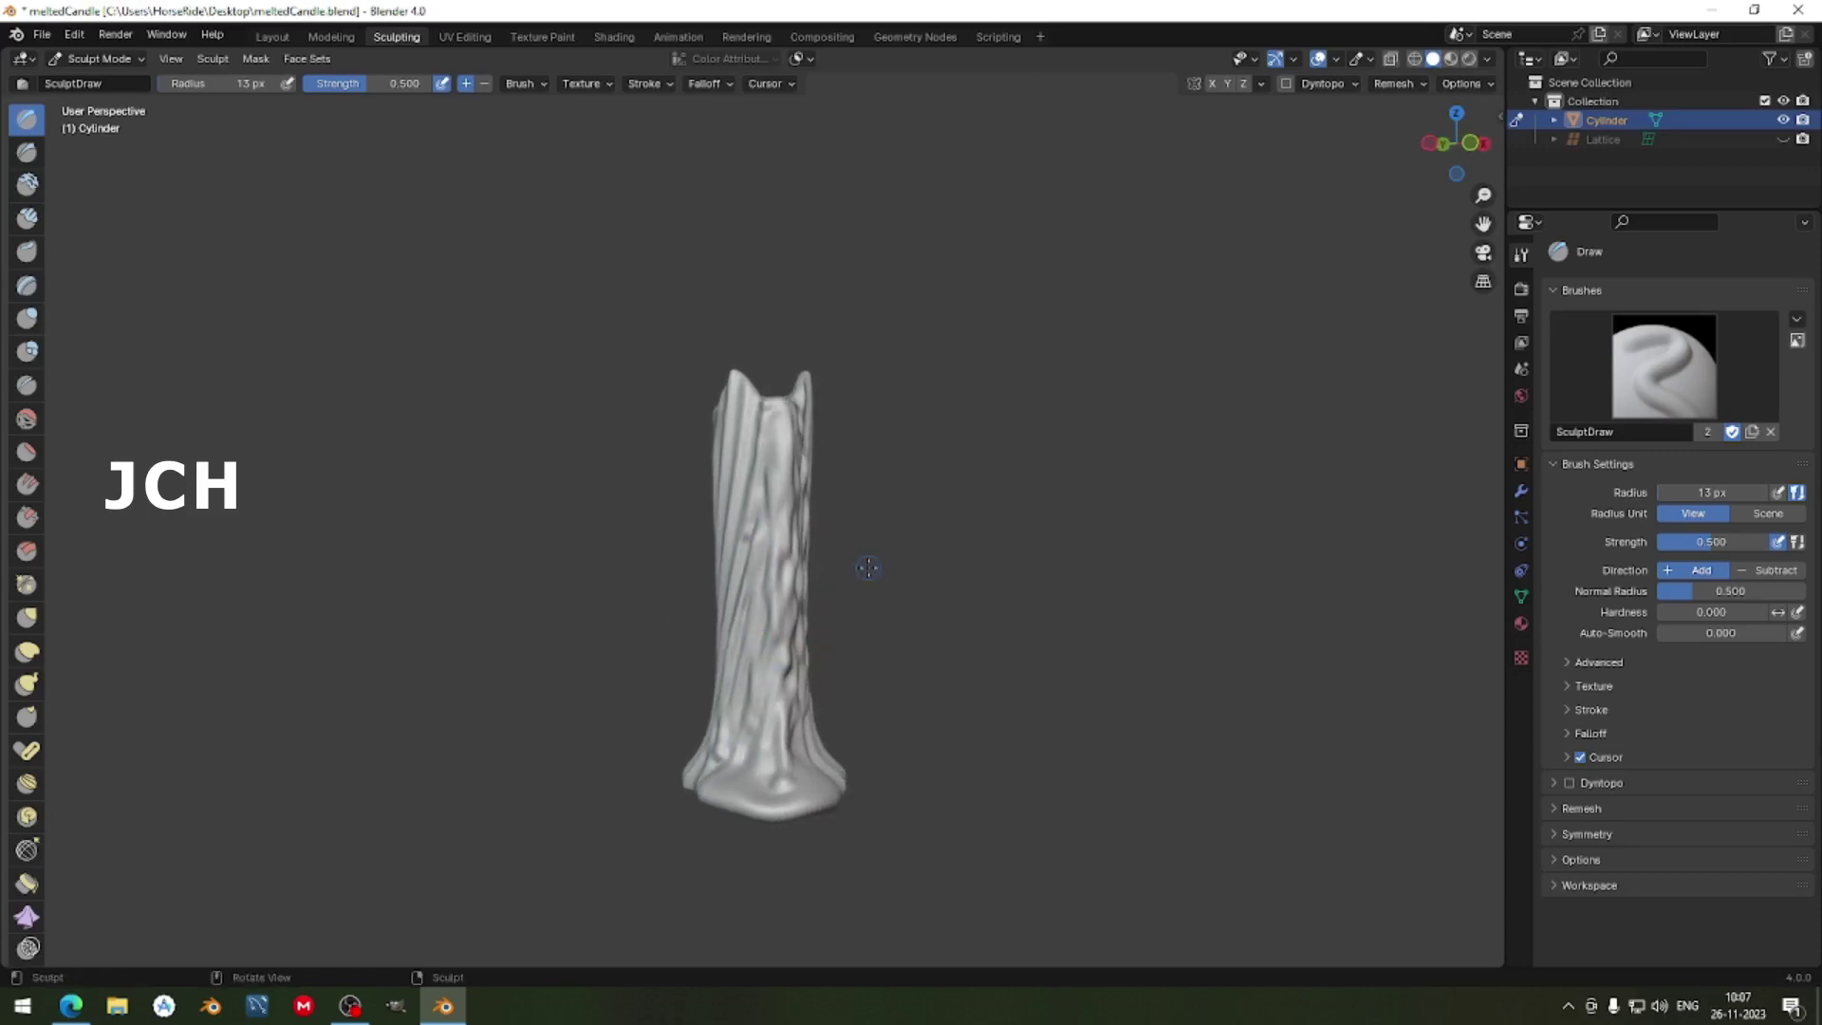
Sculpt fine wax drips from another rim notch down the twisted ridges to the flared base.
{"action": "mouse_move", "coordinate": [869, 568]}
{"action": "middle_mouse_down"}
{"action": "mouse_move", "coordinate": [756, 549]}
{"action": "mouse_move", "coordinate": [724, 395]}
{"action": "mouse_move", "coordinate": [740, 474]}
{"action": "mouse_move", "coordinate": [783, 532]}
{"action": "mouse_move", "coordinate": [825, 377]}
{"action": "middle_mouse_up"}
{"action": "left_click_drag", "start_coordinate": [825, 377], "coordinate": [818, 475]}
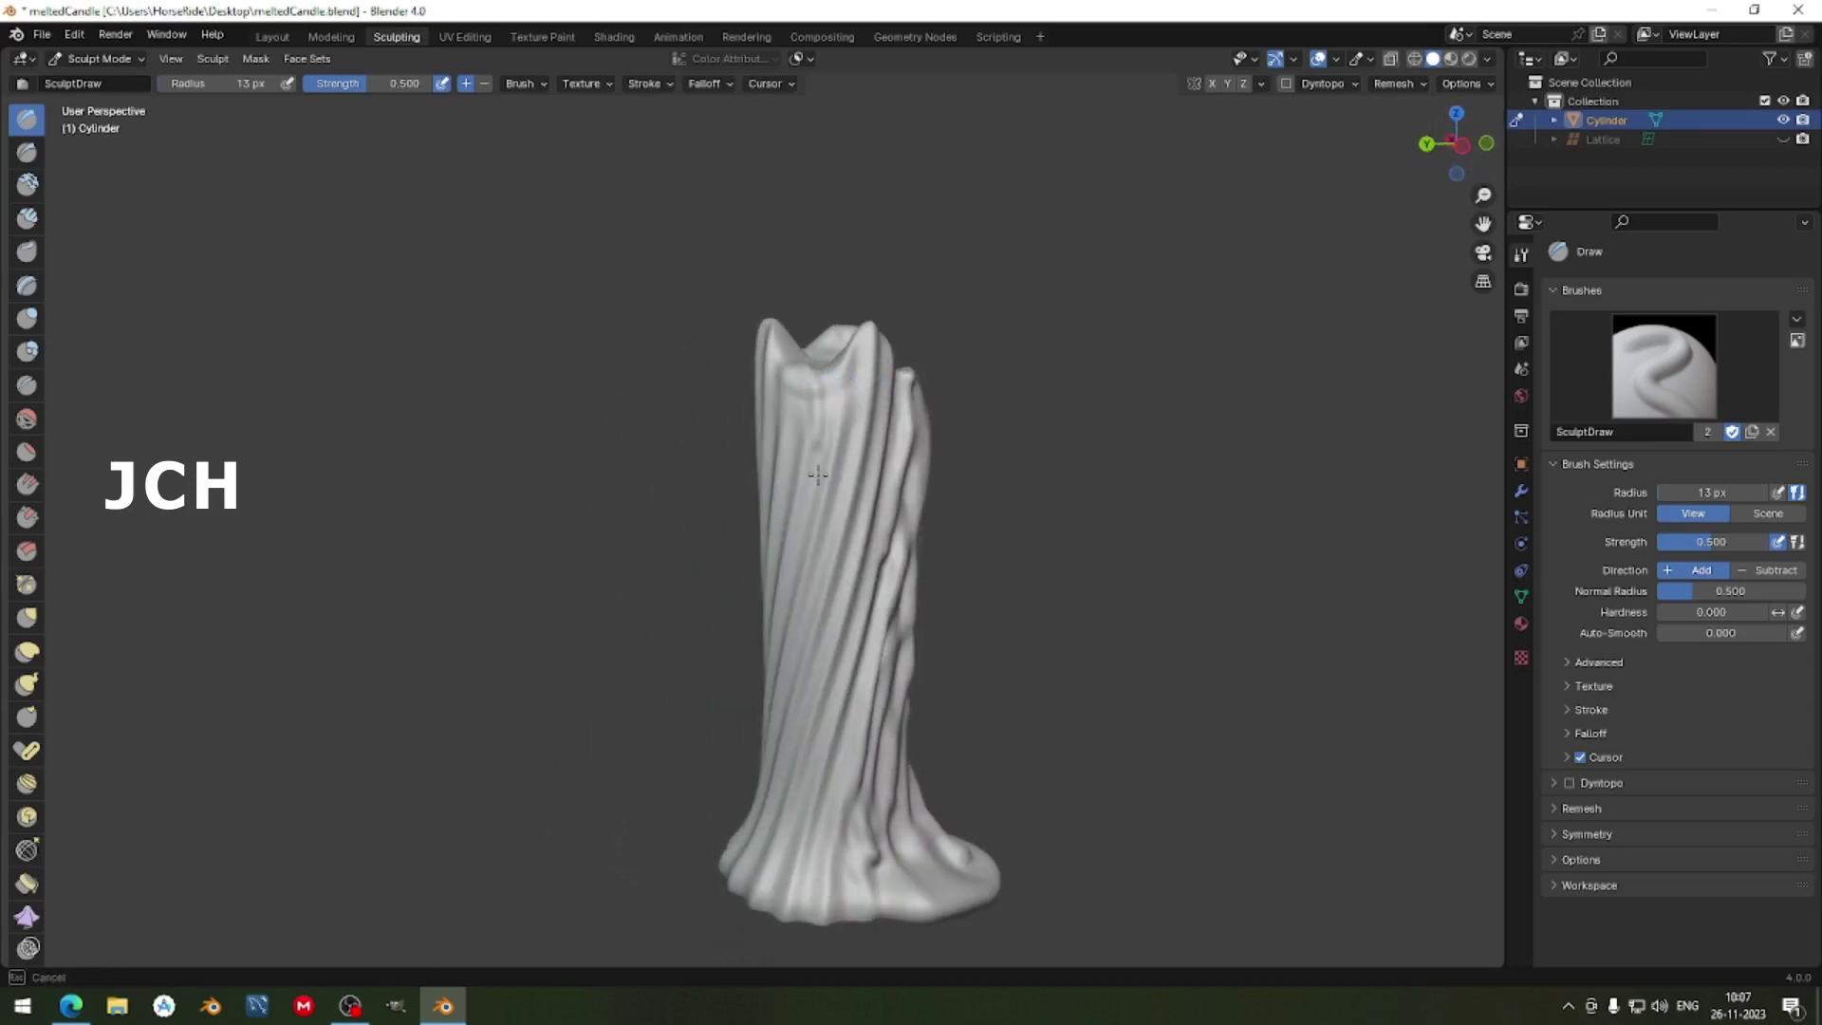
{"action": "mouse_move", "coordinate": [813, 379]}
{"action": "left_mouse_down"}
{"action": "mouse_move", "coordinate": [838, 374]}
{"action": "mouse_move", "coordinate": [796, 368]}
{"action": "mouse_move", "coordinate": [803, 485]}
{"action": "mouse_move", "coordinate": [805, 425]}
{"action": "left_mouse_up"}
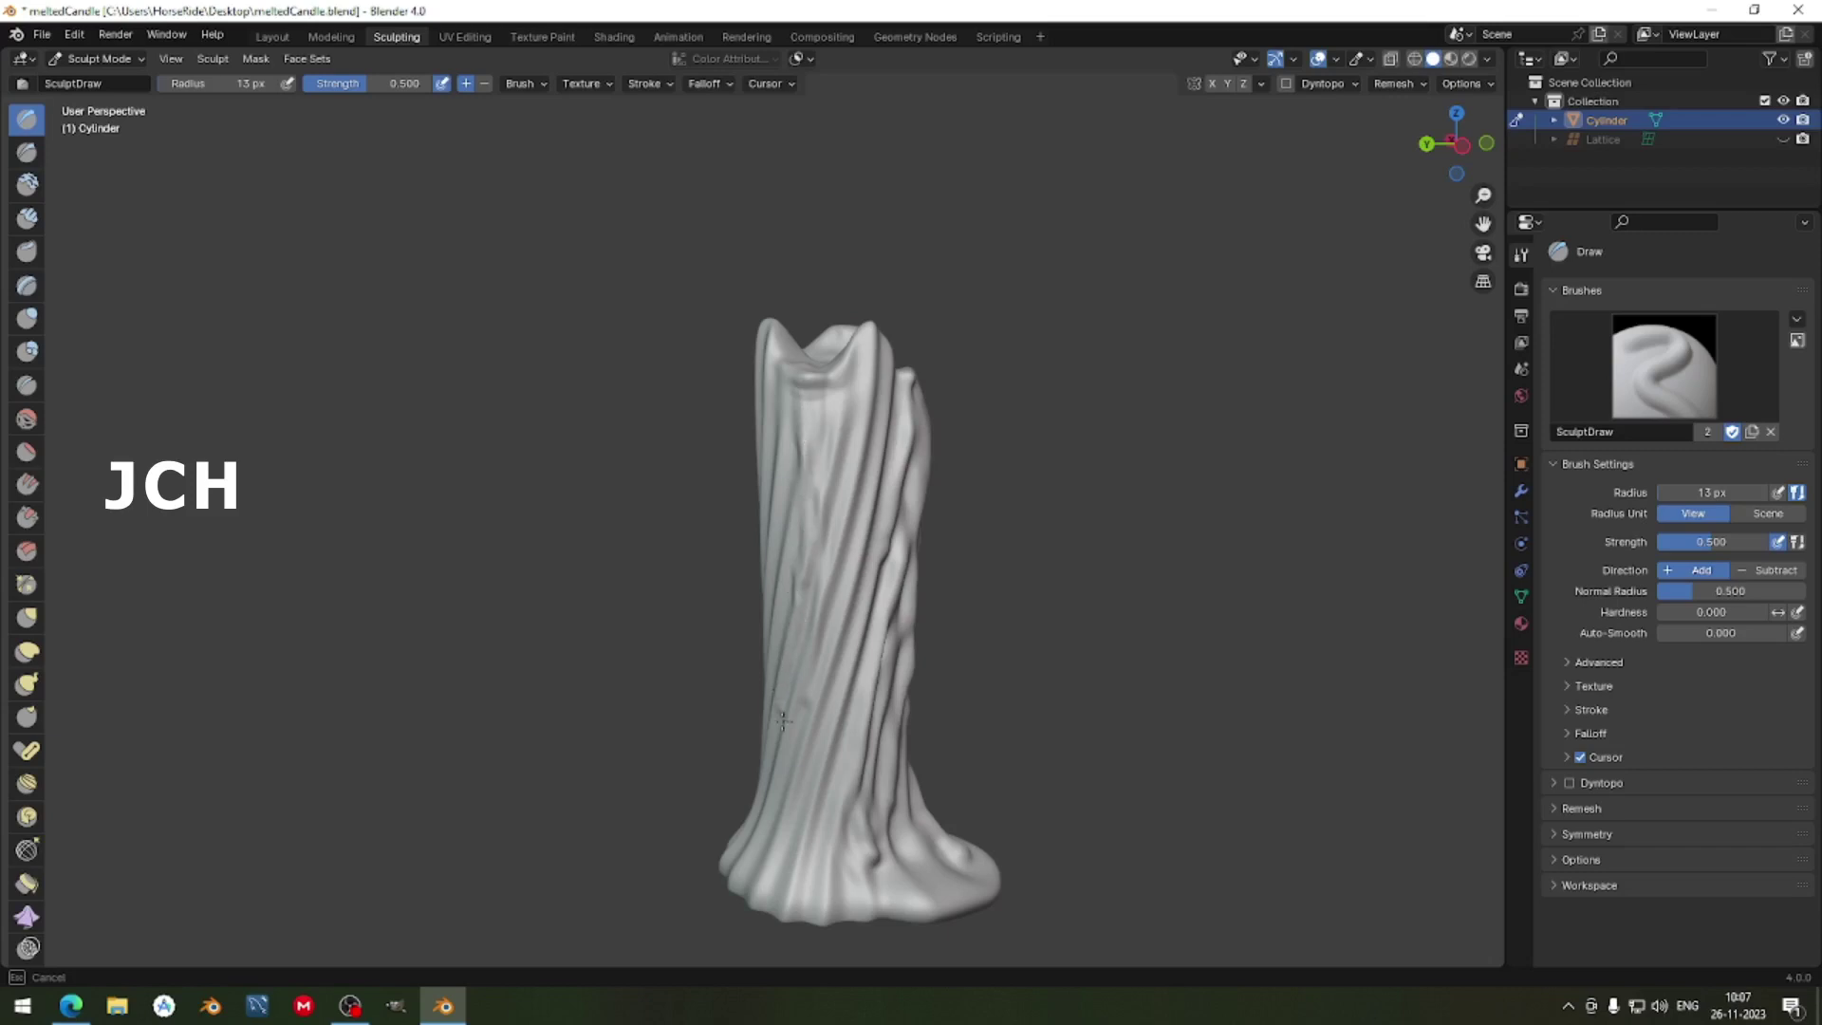
{"action": "scroll", "coordinate": [782, 781], "scroll_direction": "up", "scroll_amount": 1}
{"action": "middle_click_drag", "start_coordinate": [782, 781], "coordinate": [816, 765]}
{"action": "left_click_drag", "start_coordinate": [851, 334], "coordinate": [856, 804]}
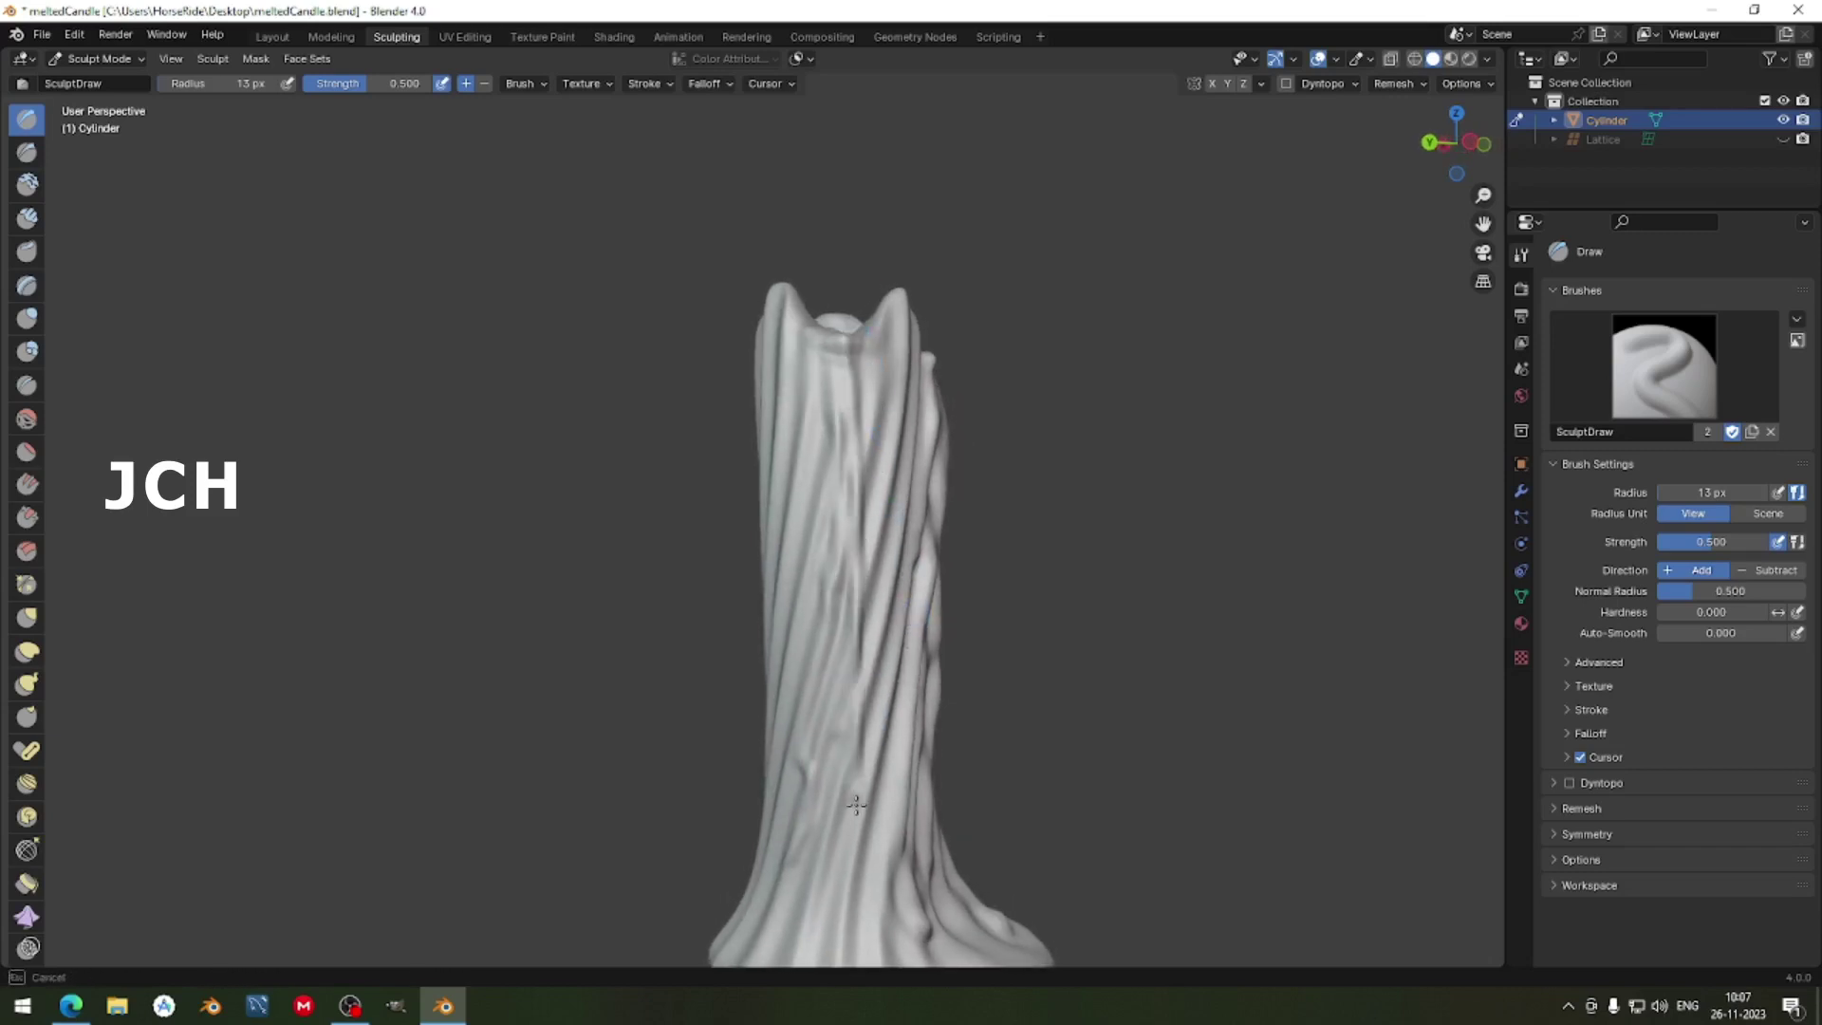
{"action": "left_click_drag", "start_coordinate": [842, 928], "coordinate": [839, 853]}
Extend the fine drips below the second notch across the neighbouring twisted ridges.
{"action": "scroll", "coordinate": [833, 689], "scroll_direction": "down", "scroll_amount": 3}
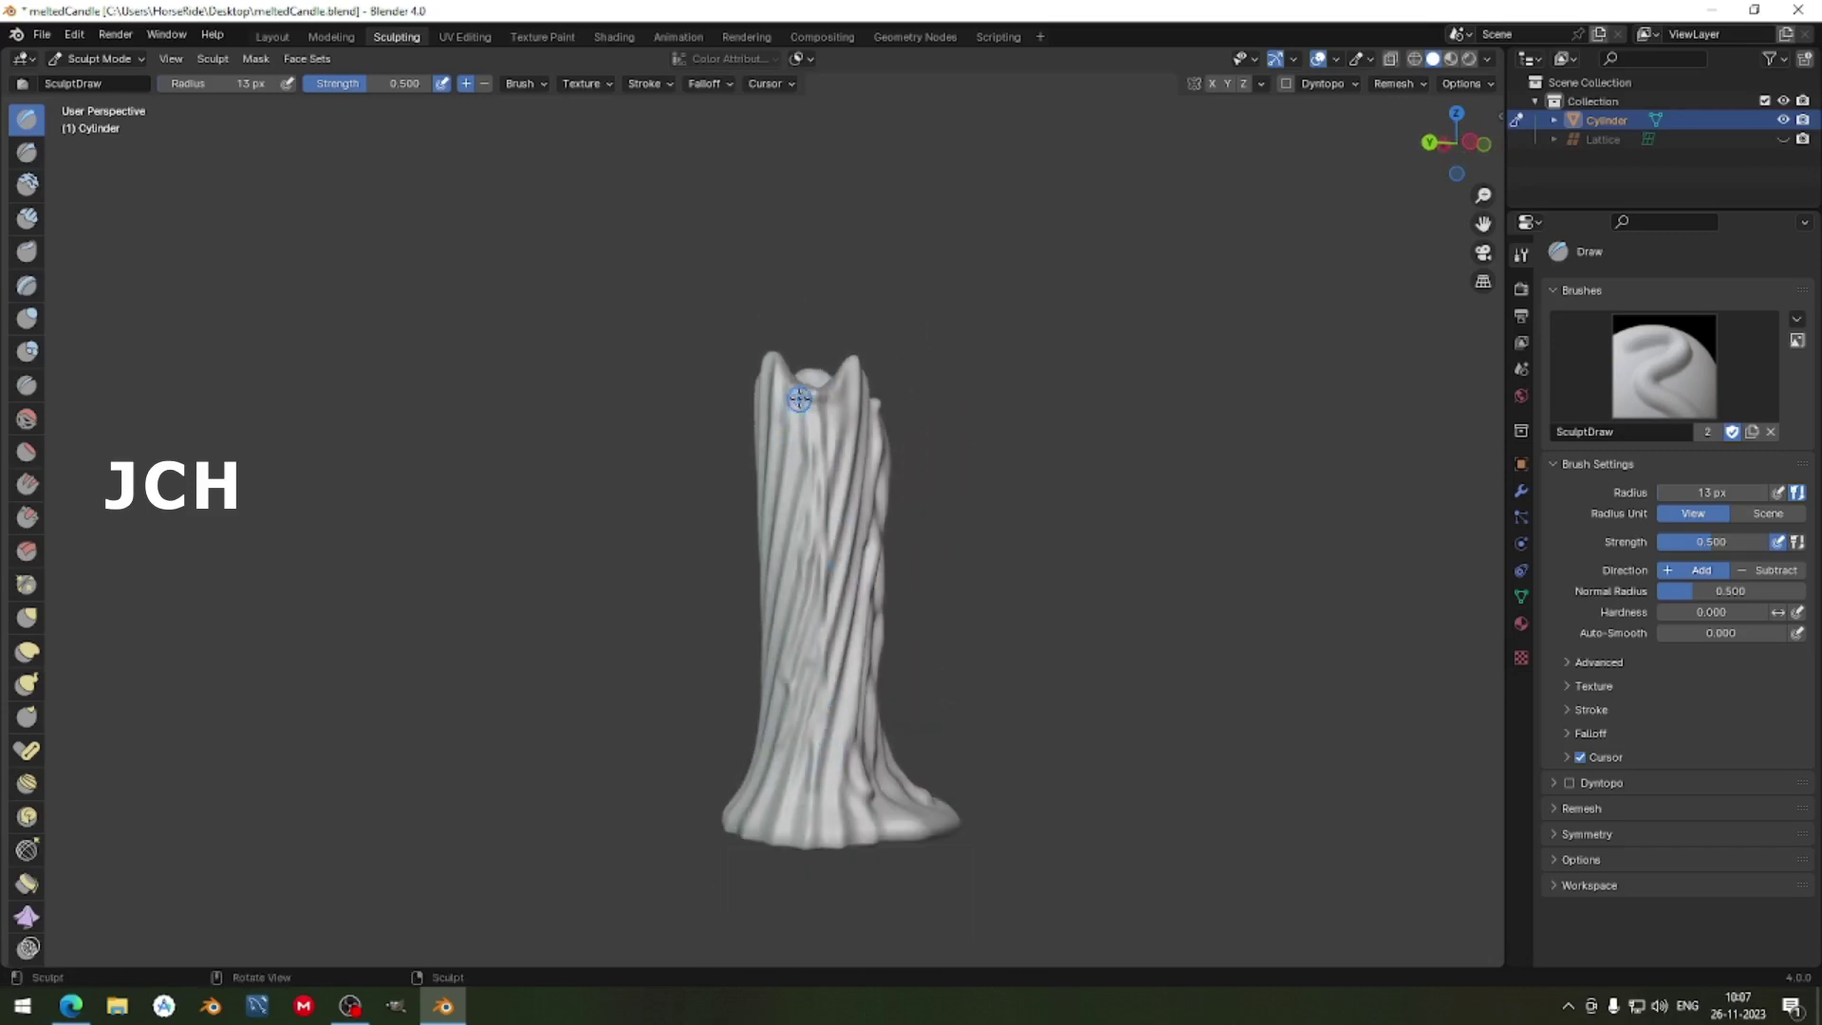
{"action": "left_click_drag", "start_coordinate": [764, 735], "coordinate": [762, 750]}
{"action": "middle_click_drag", "start_coordinate": [814, 599], "coordinate": [898, 548]}
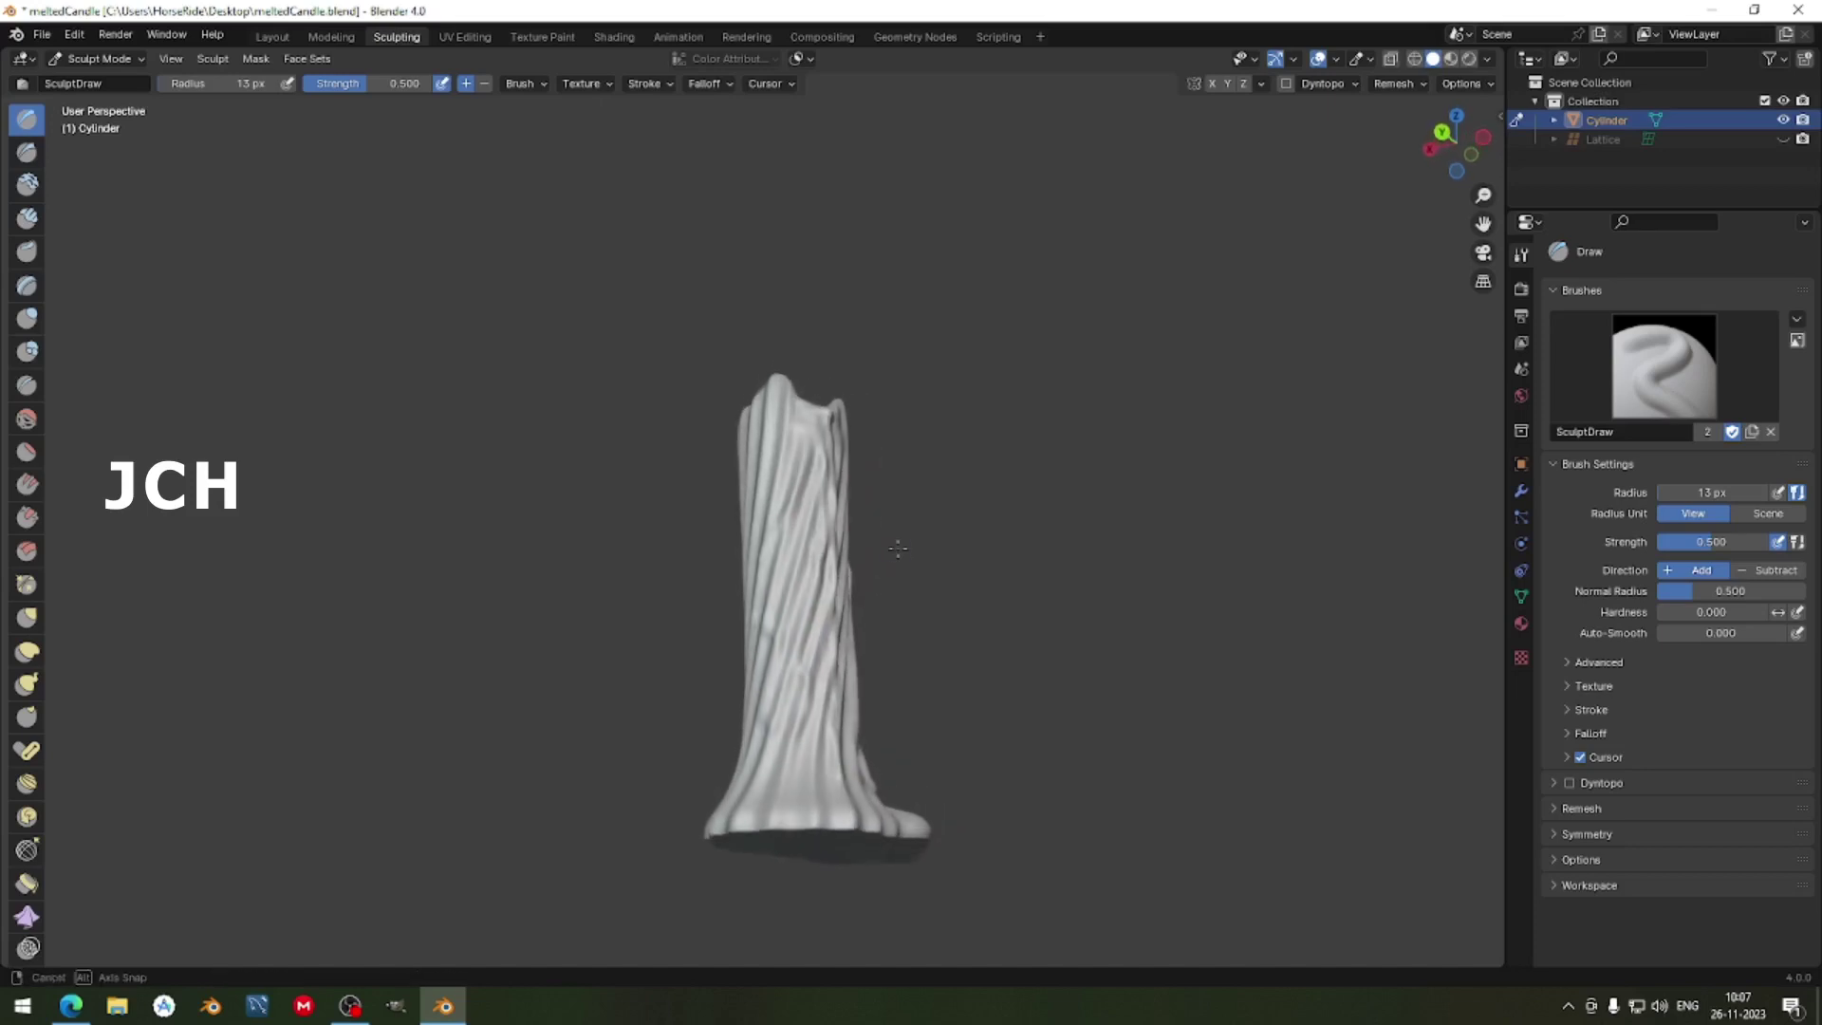
{"action": "left_click_drag", "start_coordinate": [814, 422], "coordinate": [782, 555]}
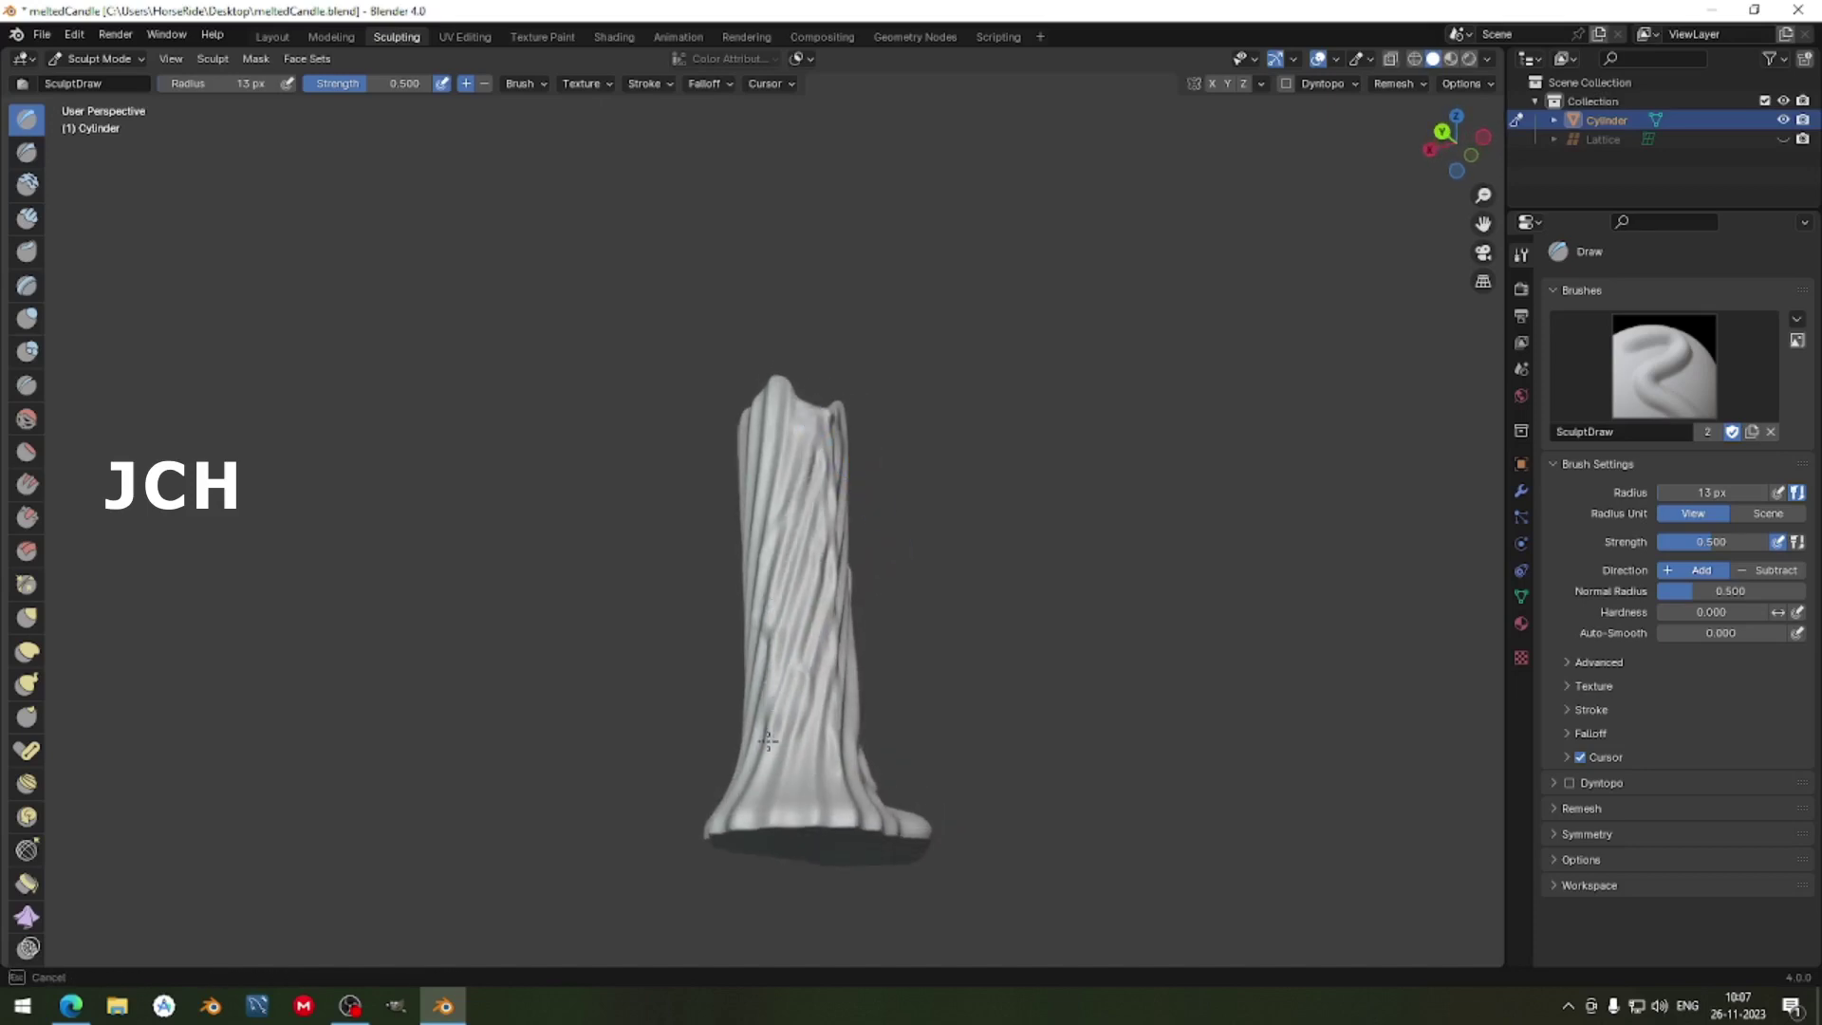
{"action": "left_click_drag", "start_coordinate": [805, 421], "coordinate": [783, 562]}
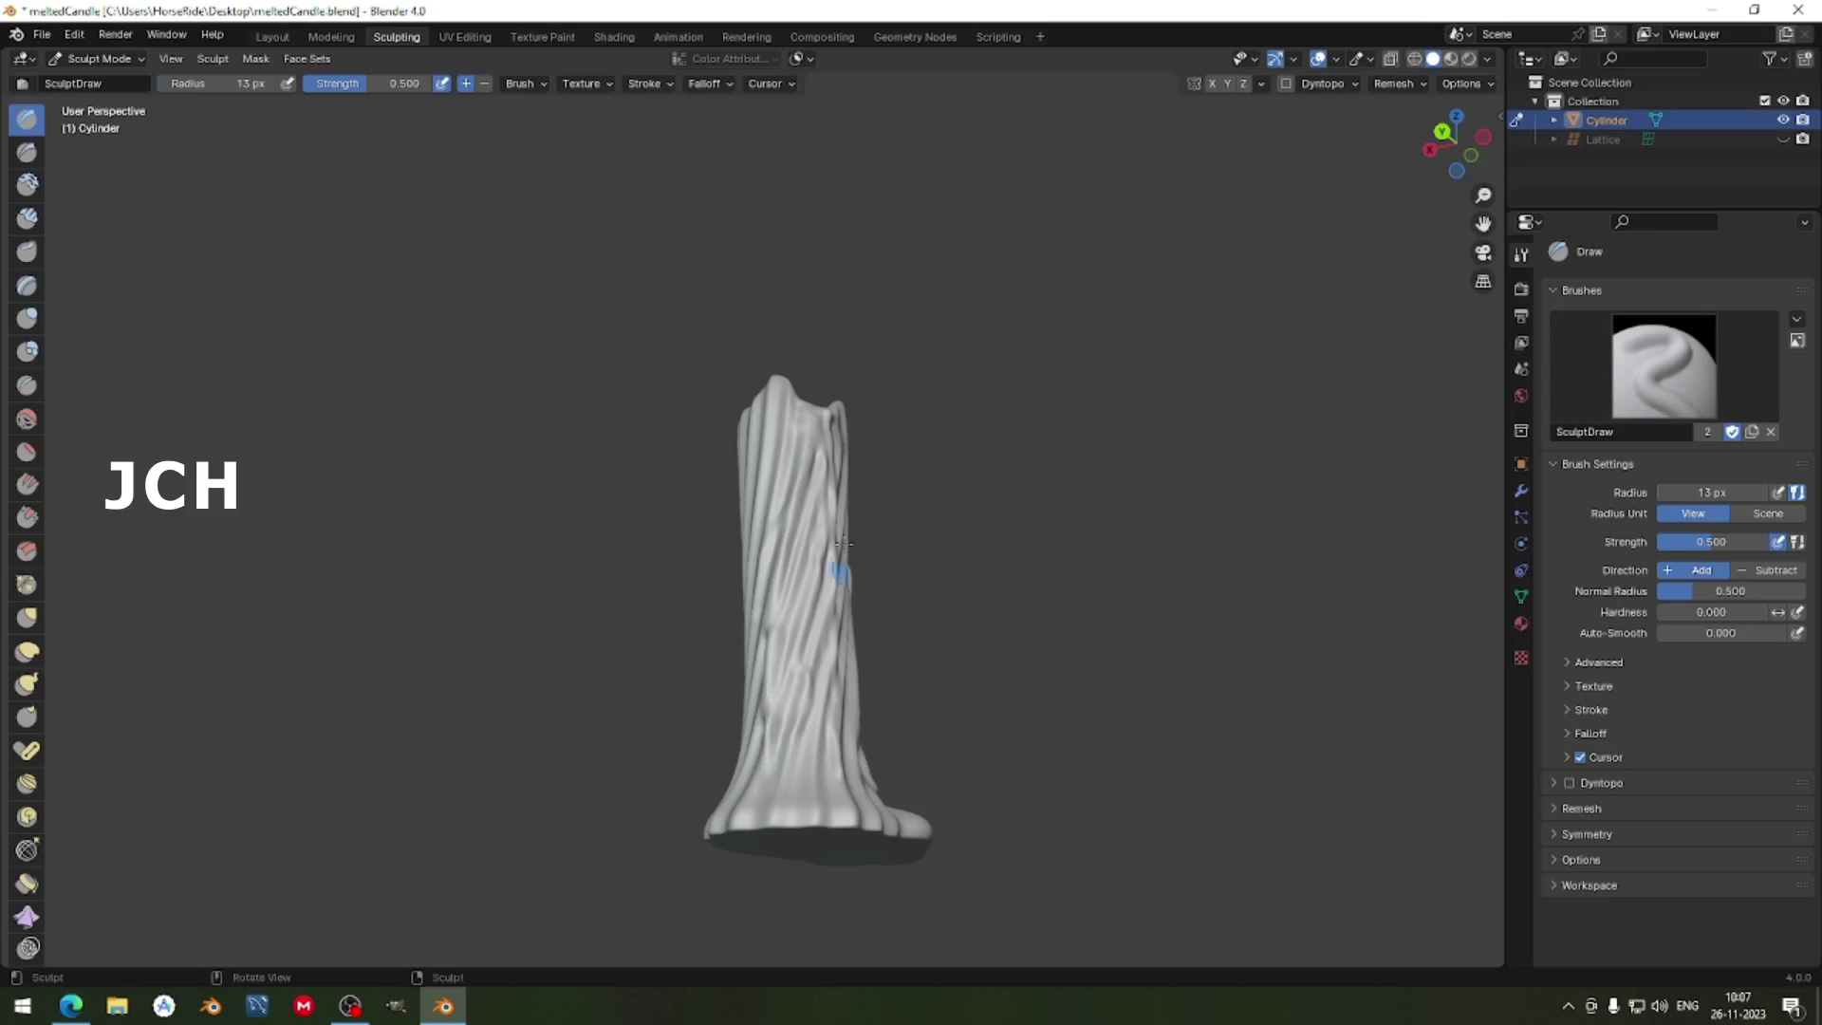
Sculpt additional fine streaks down the center of the second notch's run to the flared base.
{"action": "middle_click_drag", "start_coordinate": [843, 543], "coordinate": [848, 595]}
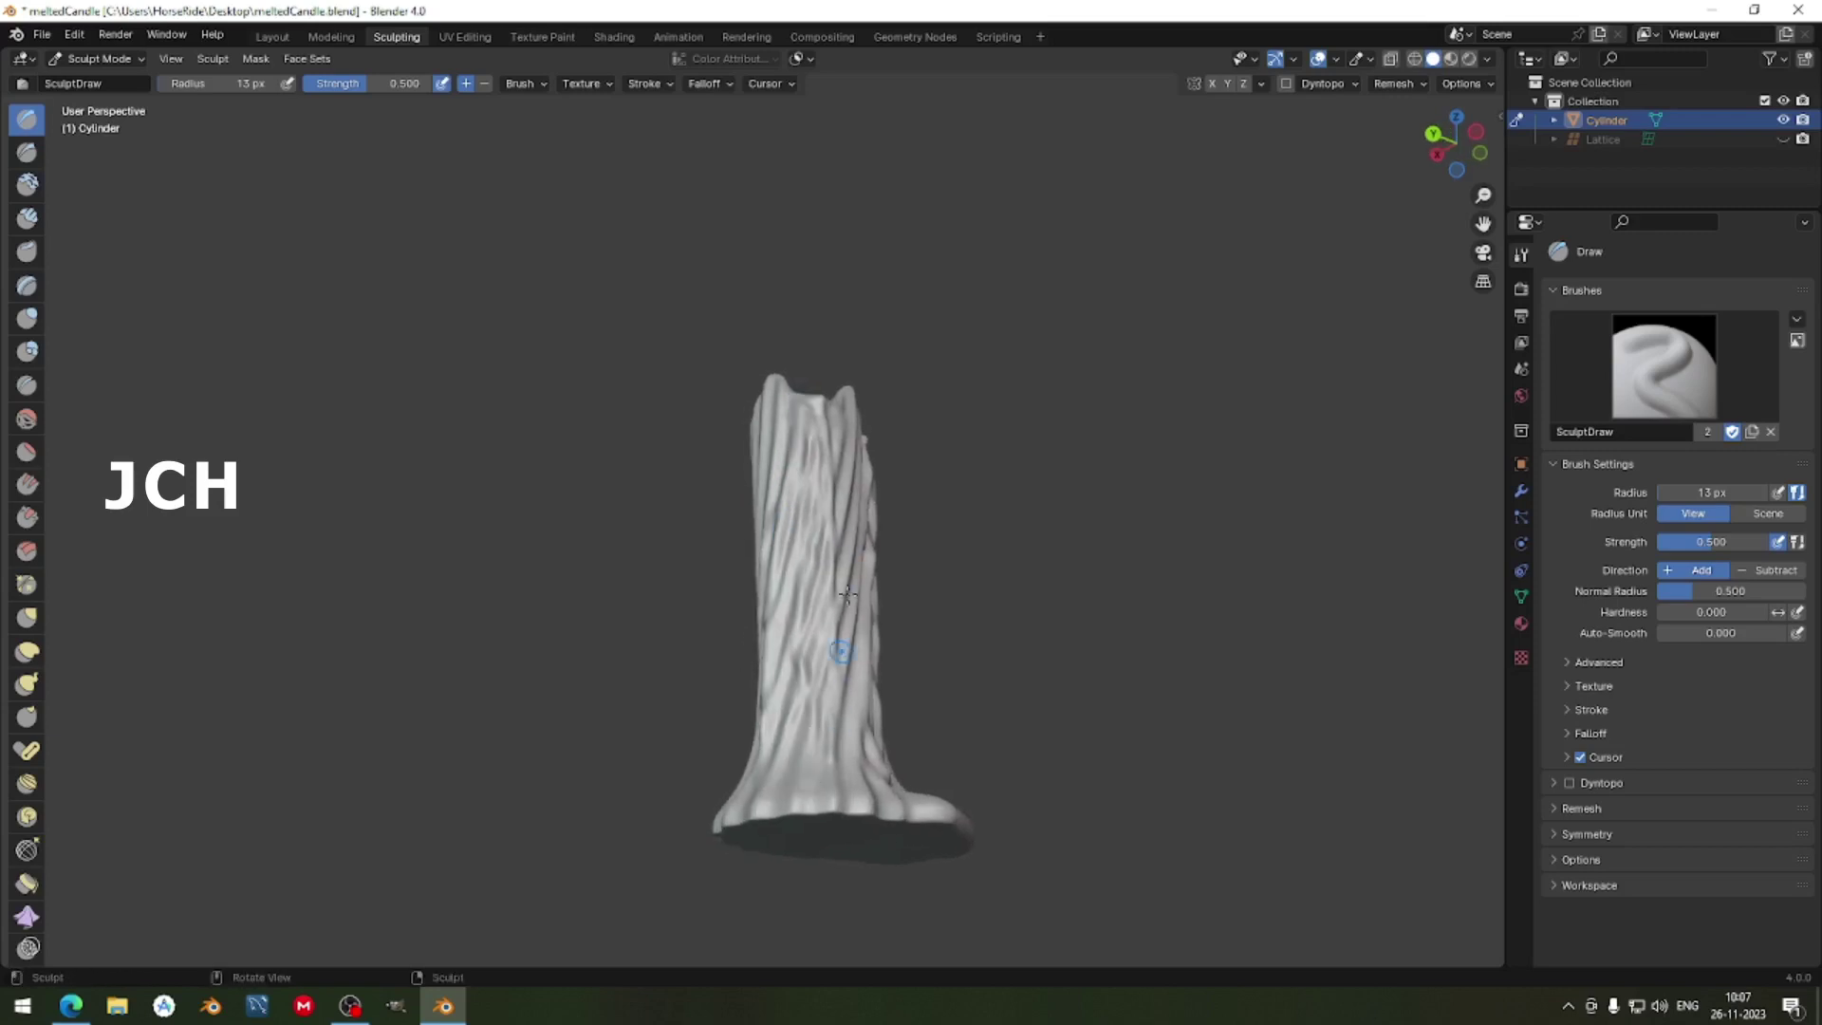
{"action": "left_click_drag", "start_coordinate": [807, 386], "coordinate": [816, 648]}
{"action": "left_click_drag", "start_coordinate": [818, 778], "coordinate": [818, 779]}
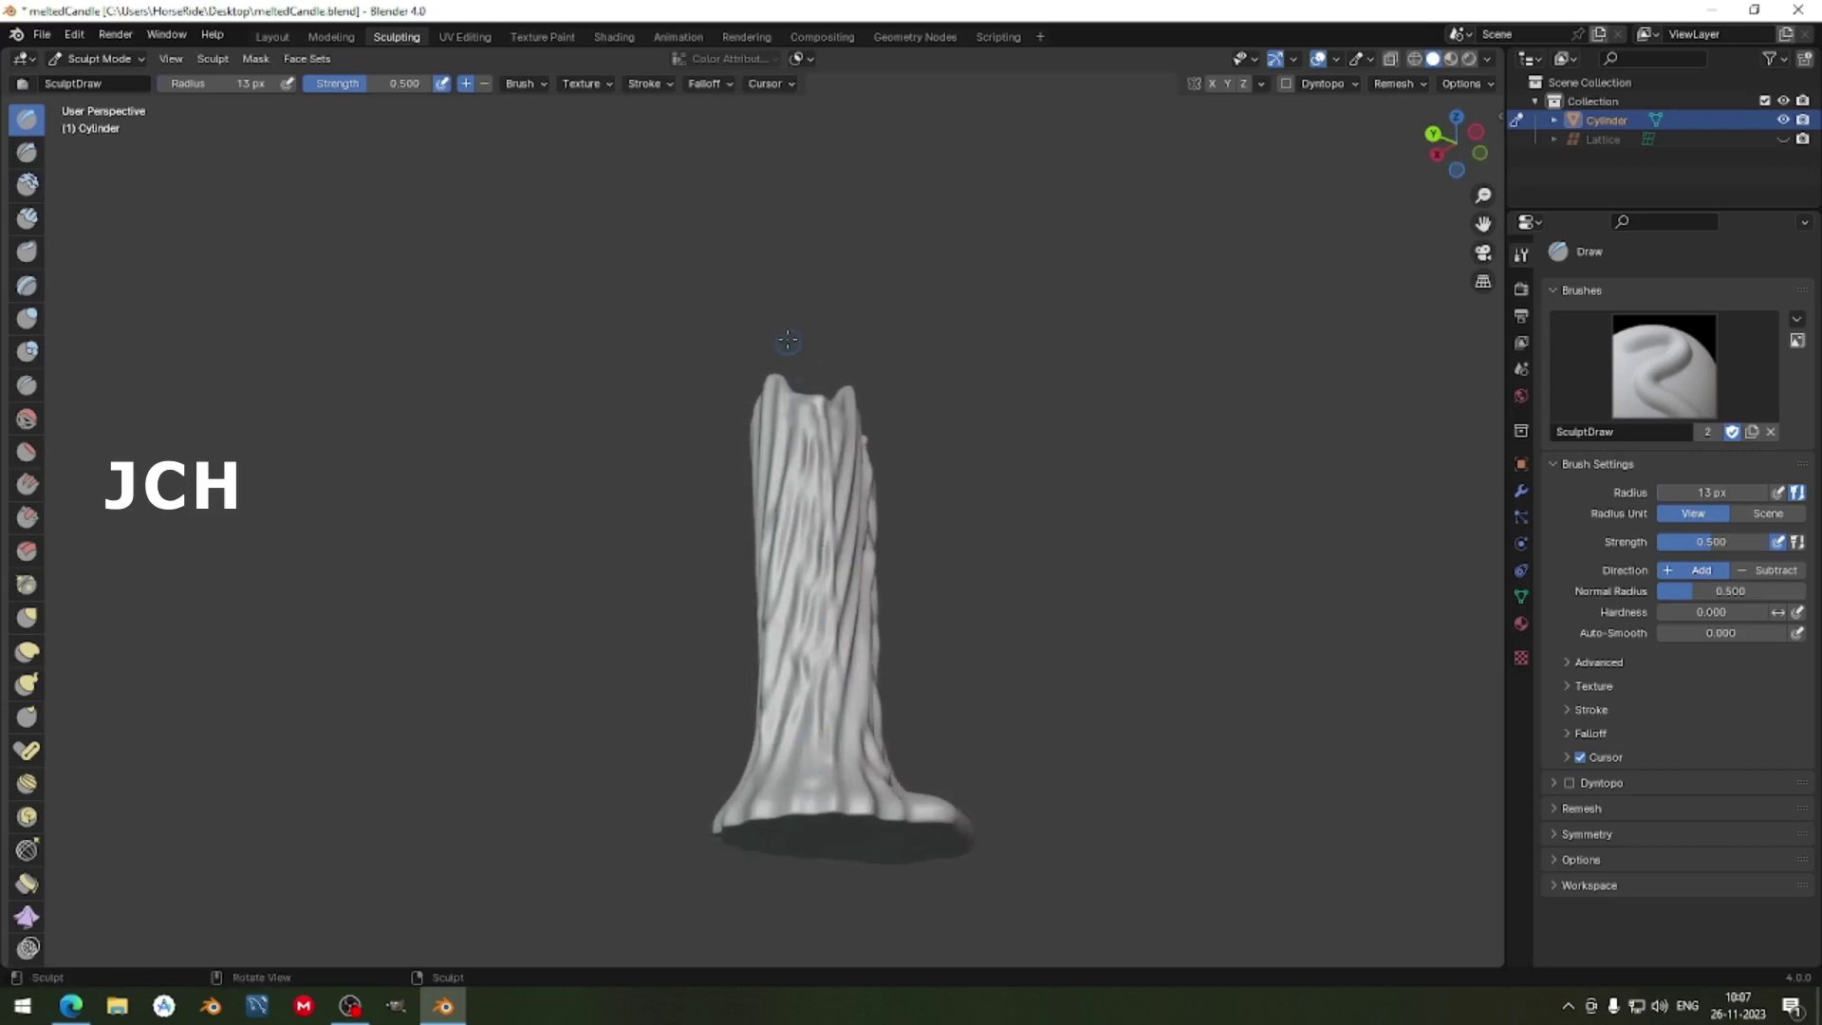
{"action": "left_click_drag", "start_coordinate": [796, 431], "coordinate": [811, 686]}
{"action": "left_click_drag", "start_coordinate": [808, 766], "coordinate": [808, 769]}
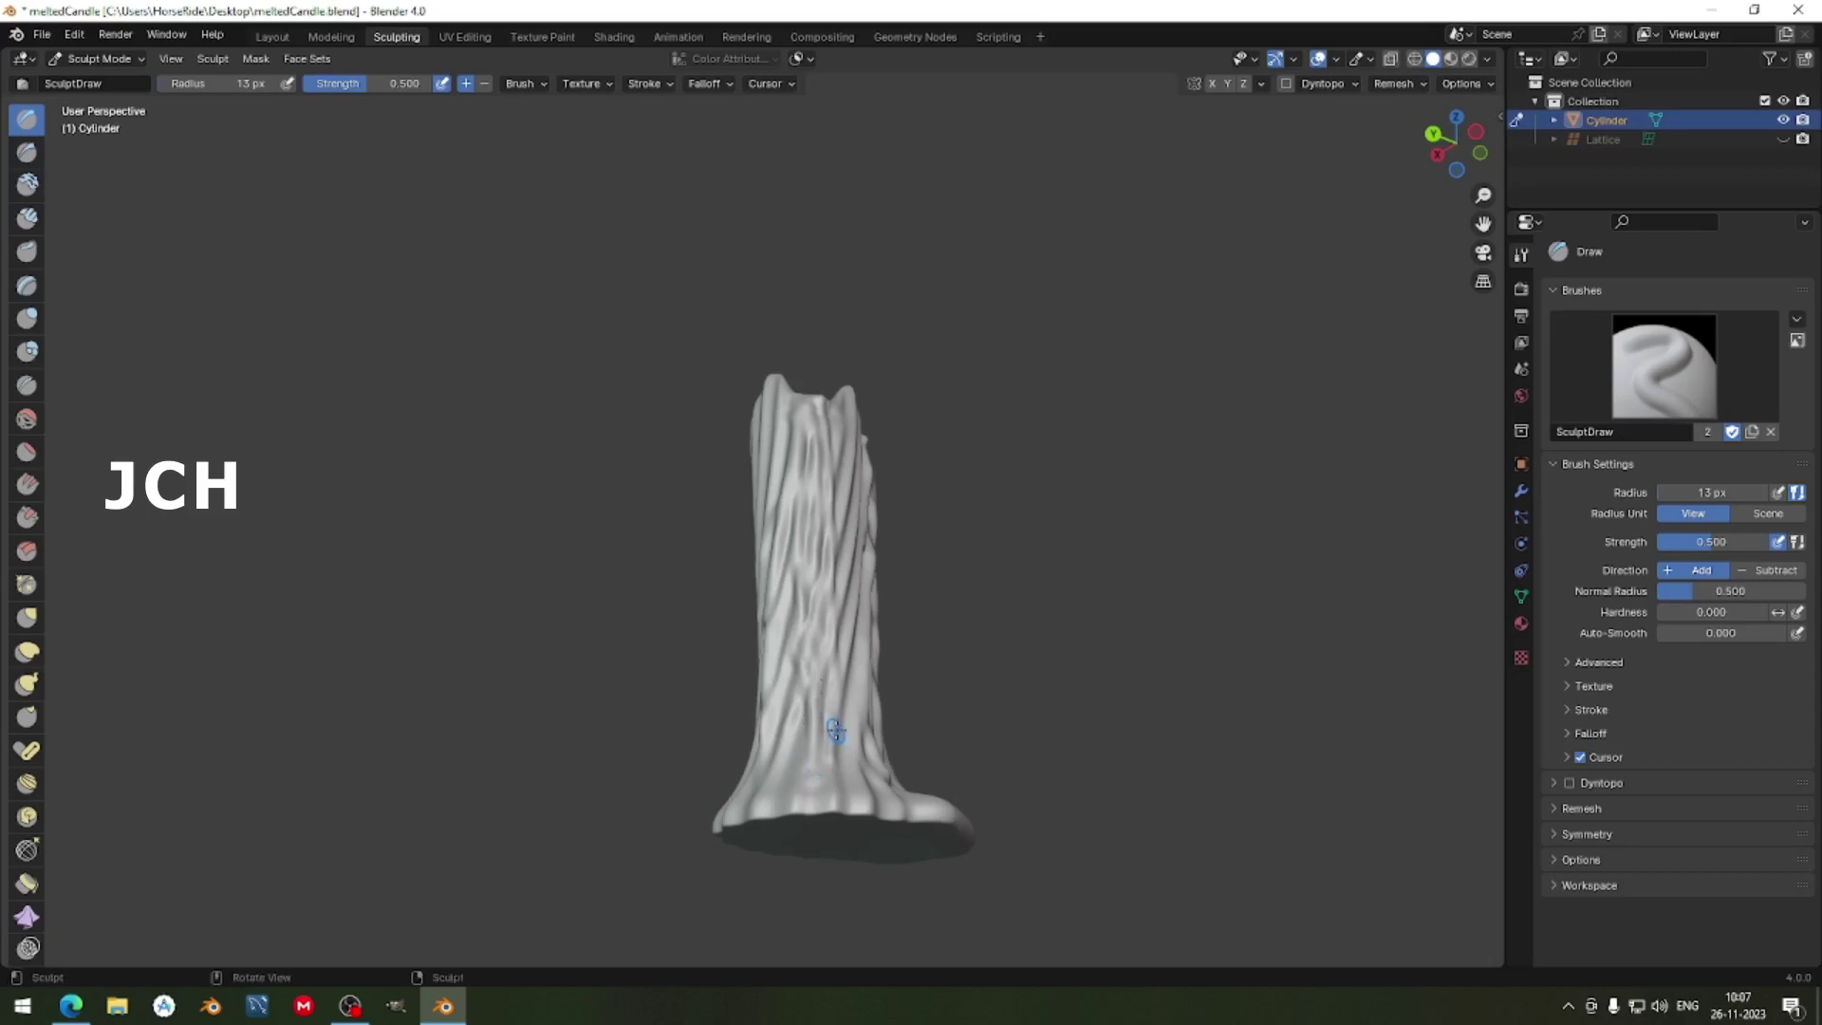
Refine the lower drips of the second run where they meet the flared base.
{"action": "mouse_move", "coordinate": [834, 729]}
{"action": "middle_mouse_down"}
{"action": "mouse_move", "coordinate": [854, 795]}
{"action": "mouse_move", "coordinate": [828, 793]}
{"action": "mouse_move", "coordinate": [866, 562]}
{"action": "middle_mouse_up"}
{"action": "scroll", "coordinate": [817, 732], "scroll_direction": "up", "scroll_amount": 2}
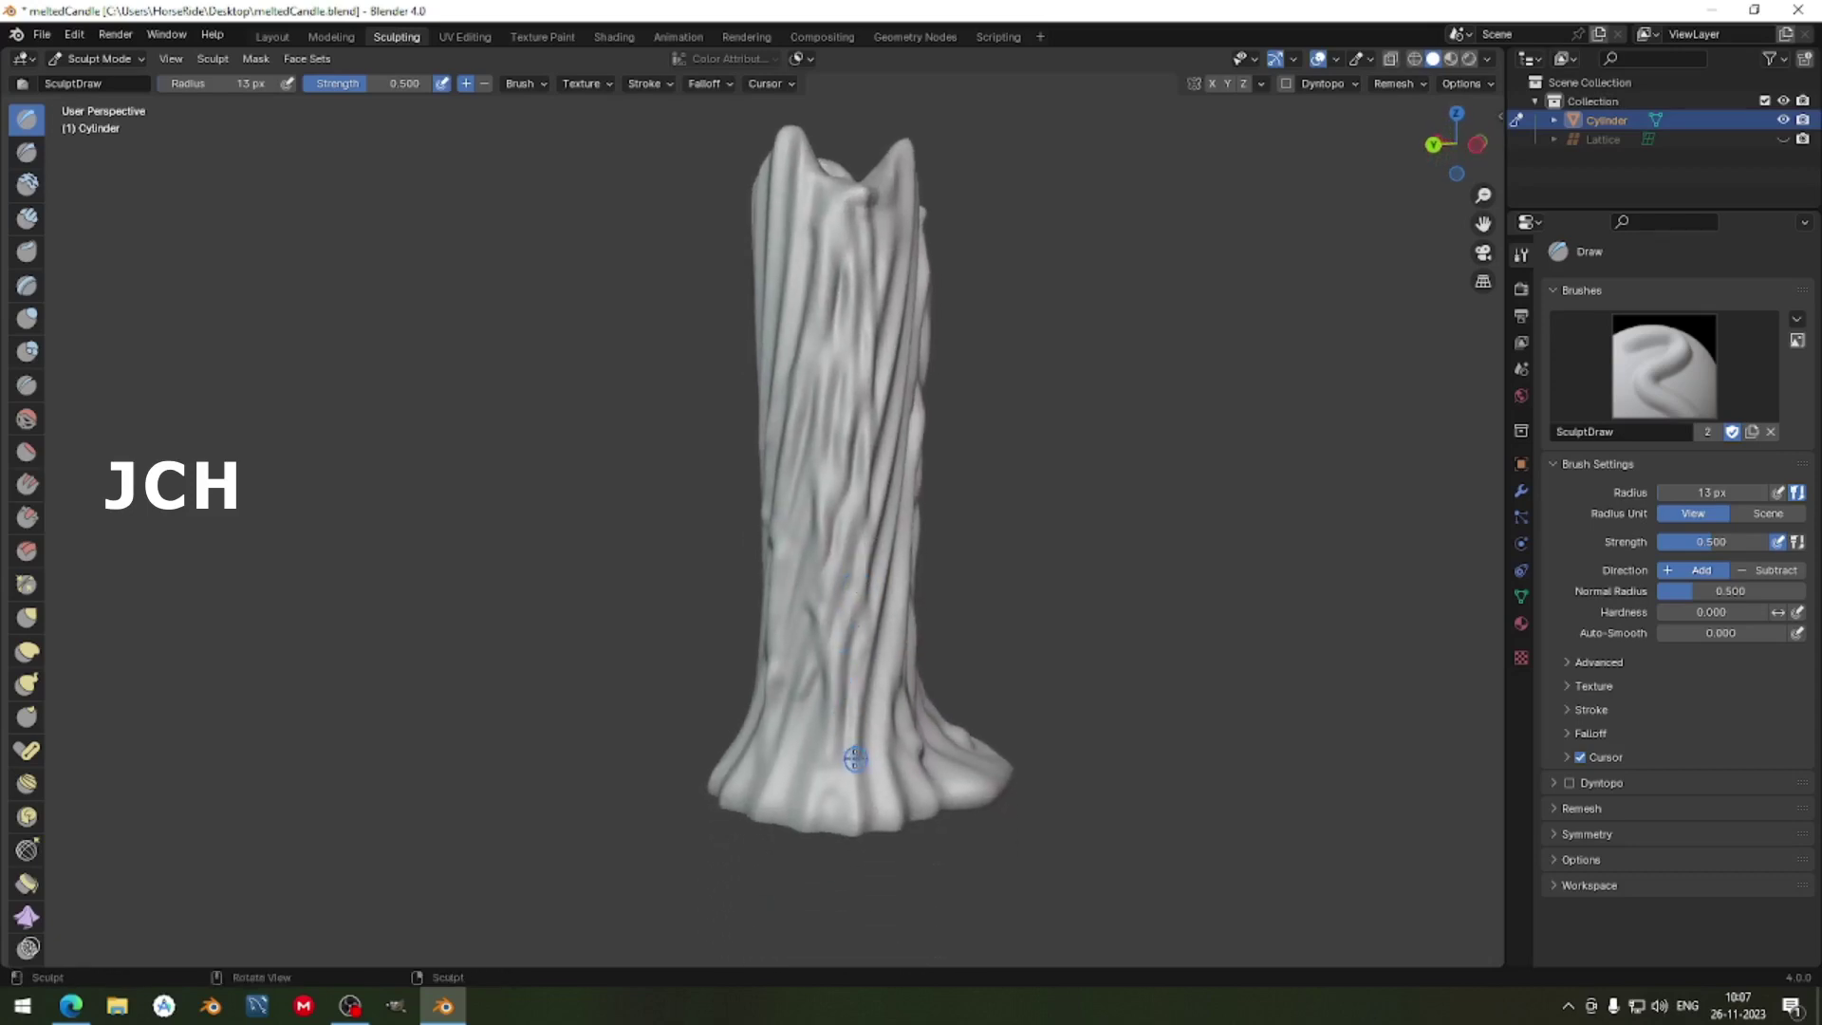
{"action": "left_click_drag", "start_coordinate": [841, 745], "coordinate": [834, 755]}
{"action": "mouse_move", "coordinate": [840, 789]}
{"action": "middle_mouse_down"}
{"action": "mouse_move", "coordinate": [797, 675]}
{"action": "mouse_move", "coordinate": [873, 399]}
{"action": "middle_mouse_up"}
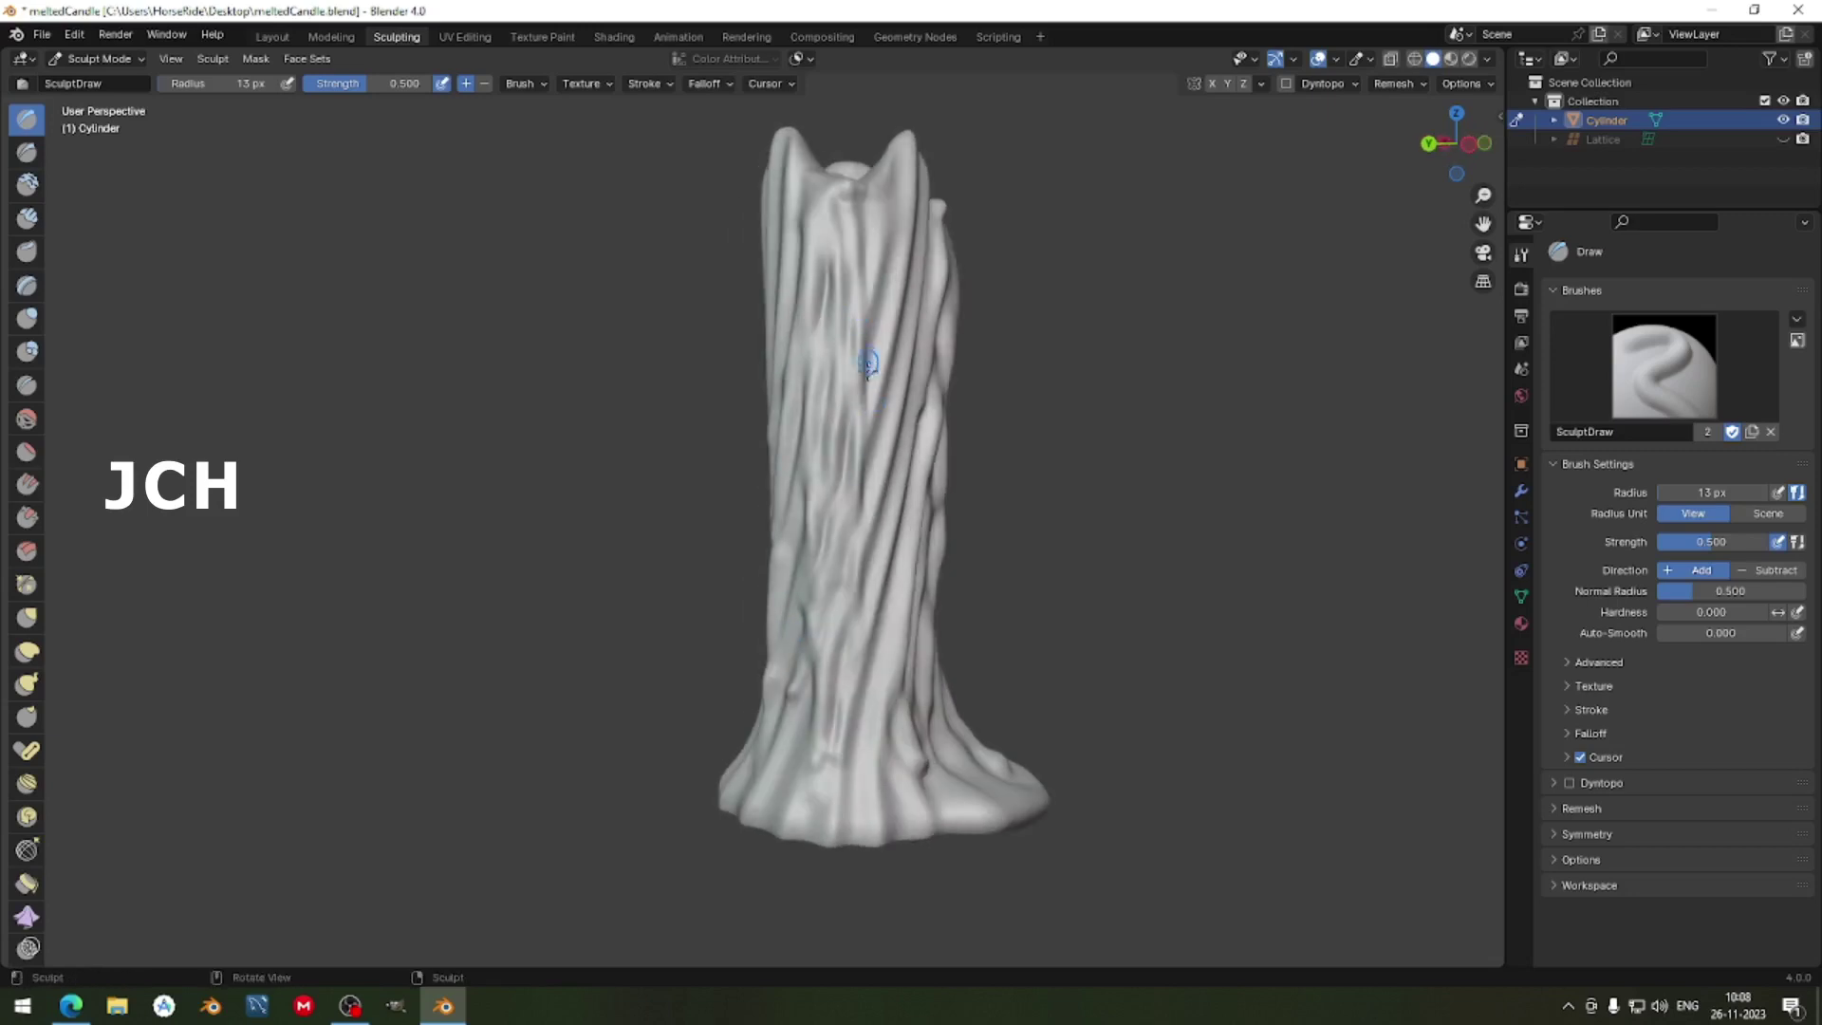
Sculpt short drips with rounded bead ends on the upper and middle parts of the second run.
{"action": "left_click_drag", "start_coordinate": [873, 190], "coordinate": [887, 328]}
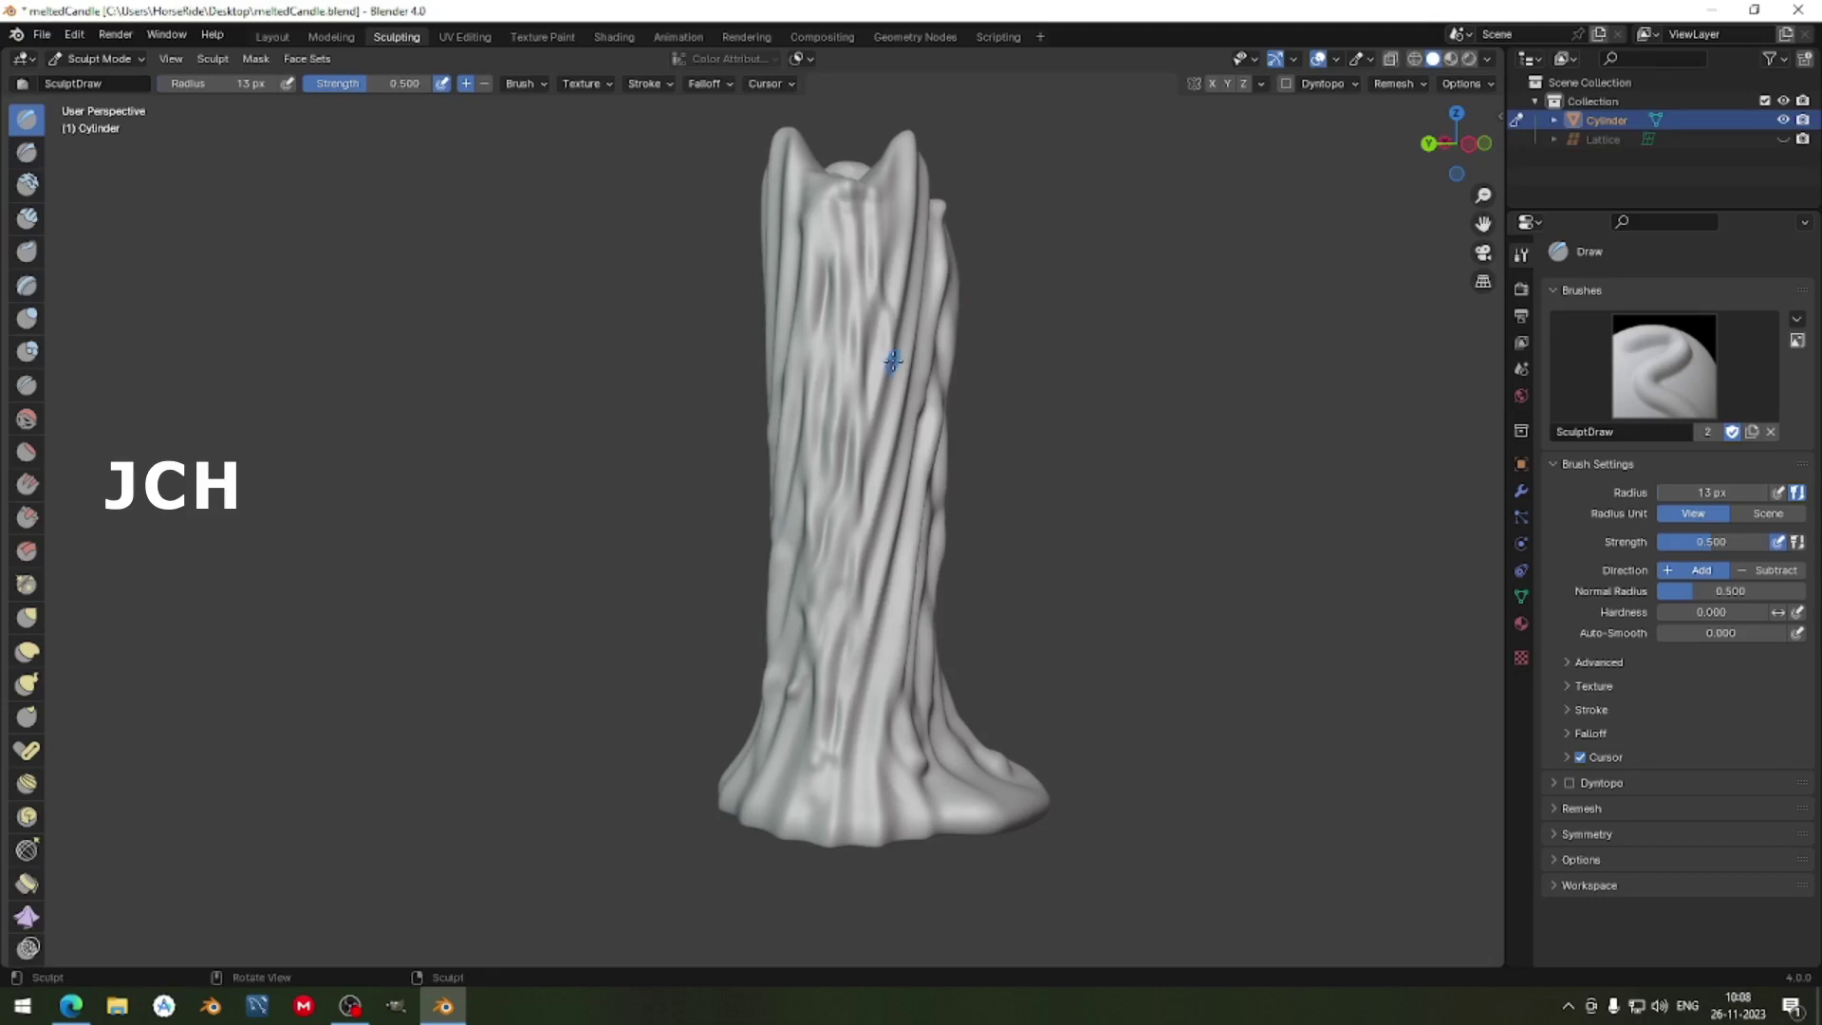
{"action": "mouse_move", "coordinate": [887, 363]}
{"action": "middle_mouse_down"}
{"action": "mouse_move", "coordinate": [766, 386]}
{"action": "mouse_move", "coordinate": [838, 457]}
{"action": "mouse_move", "coordinate": [797, 528]}
{"action": "mouse_move", "coordinate": [811, 389]}
{"action": "mouse_move", "coordinate": [825, 422]}
{"action": "middle_mouse_up"}
{"action": "scroll", "coordinate": [802, 395], "scroll_direction": "down", "scroll_amount": 2}
{"action": "scroll", "coordinate": [822, 494], "scroll_direction": "down", "scroll_amount": 4}
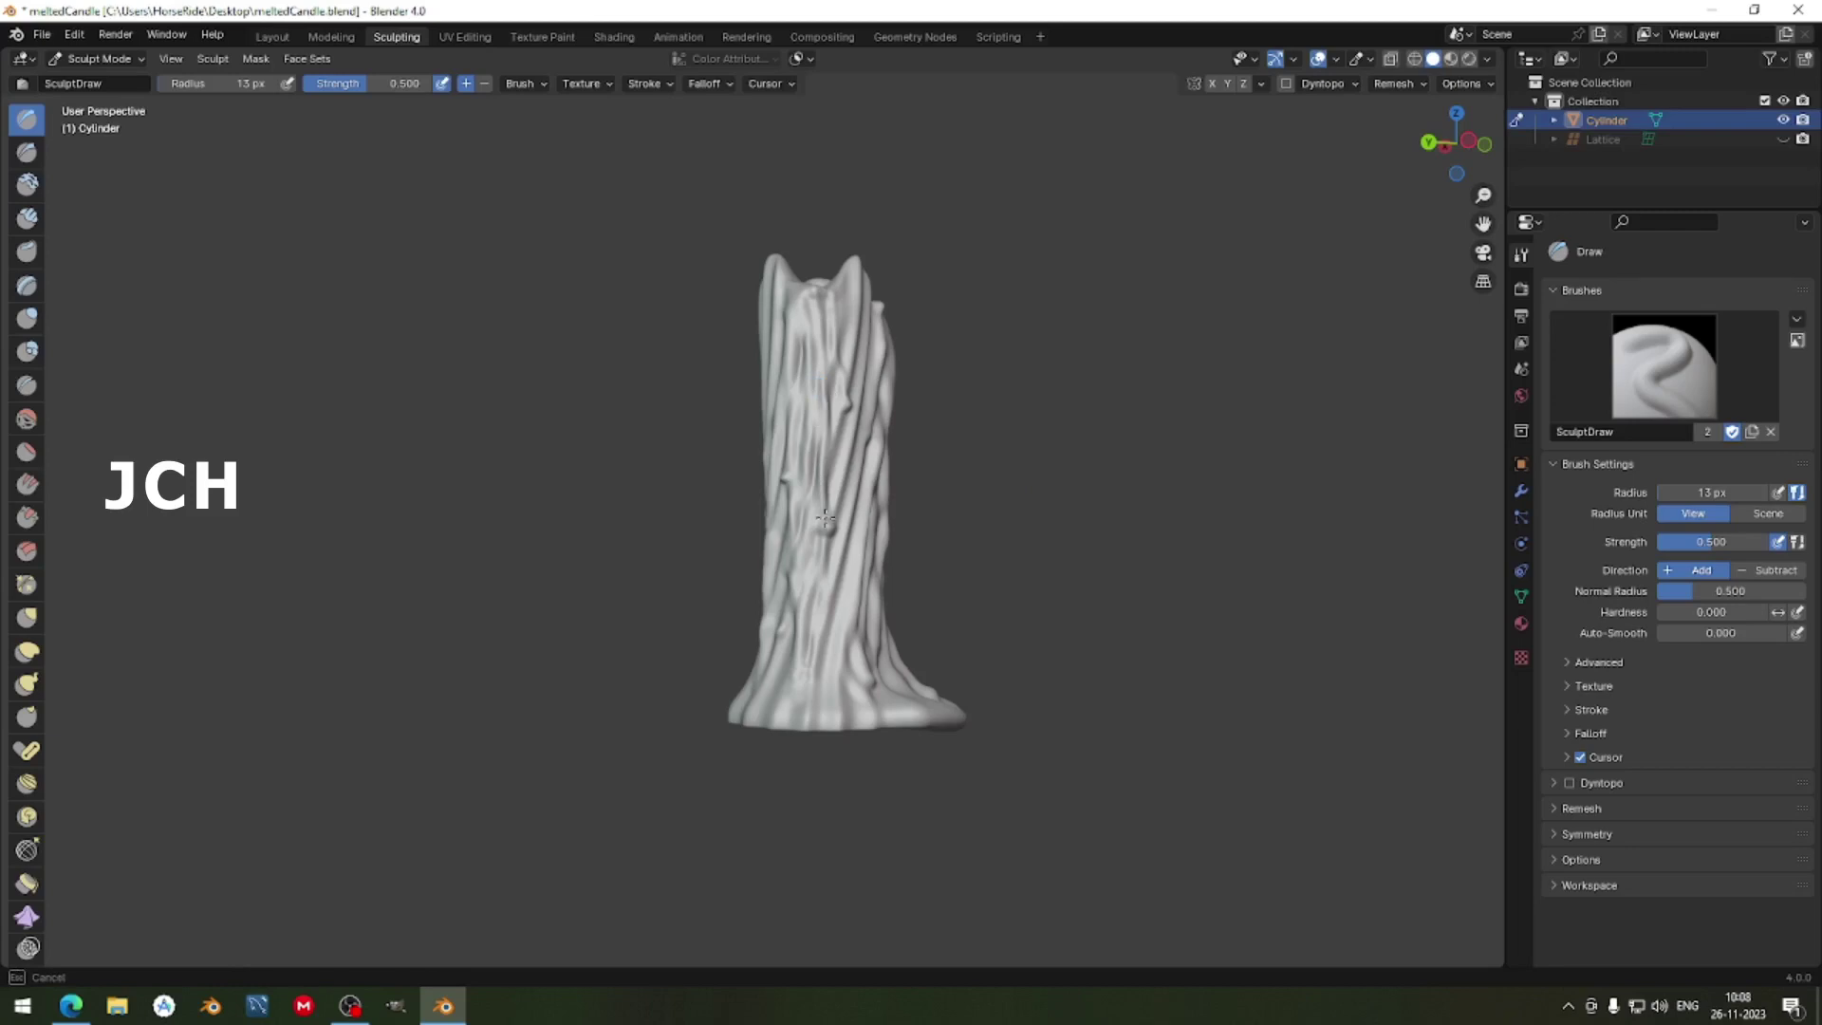
{"action": "middle_click_drag", "start_coordinate": [825, 516], "coordinate": [726, 507]}
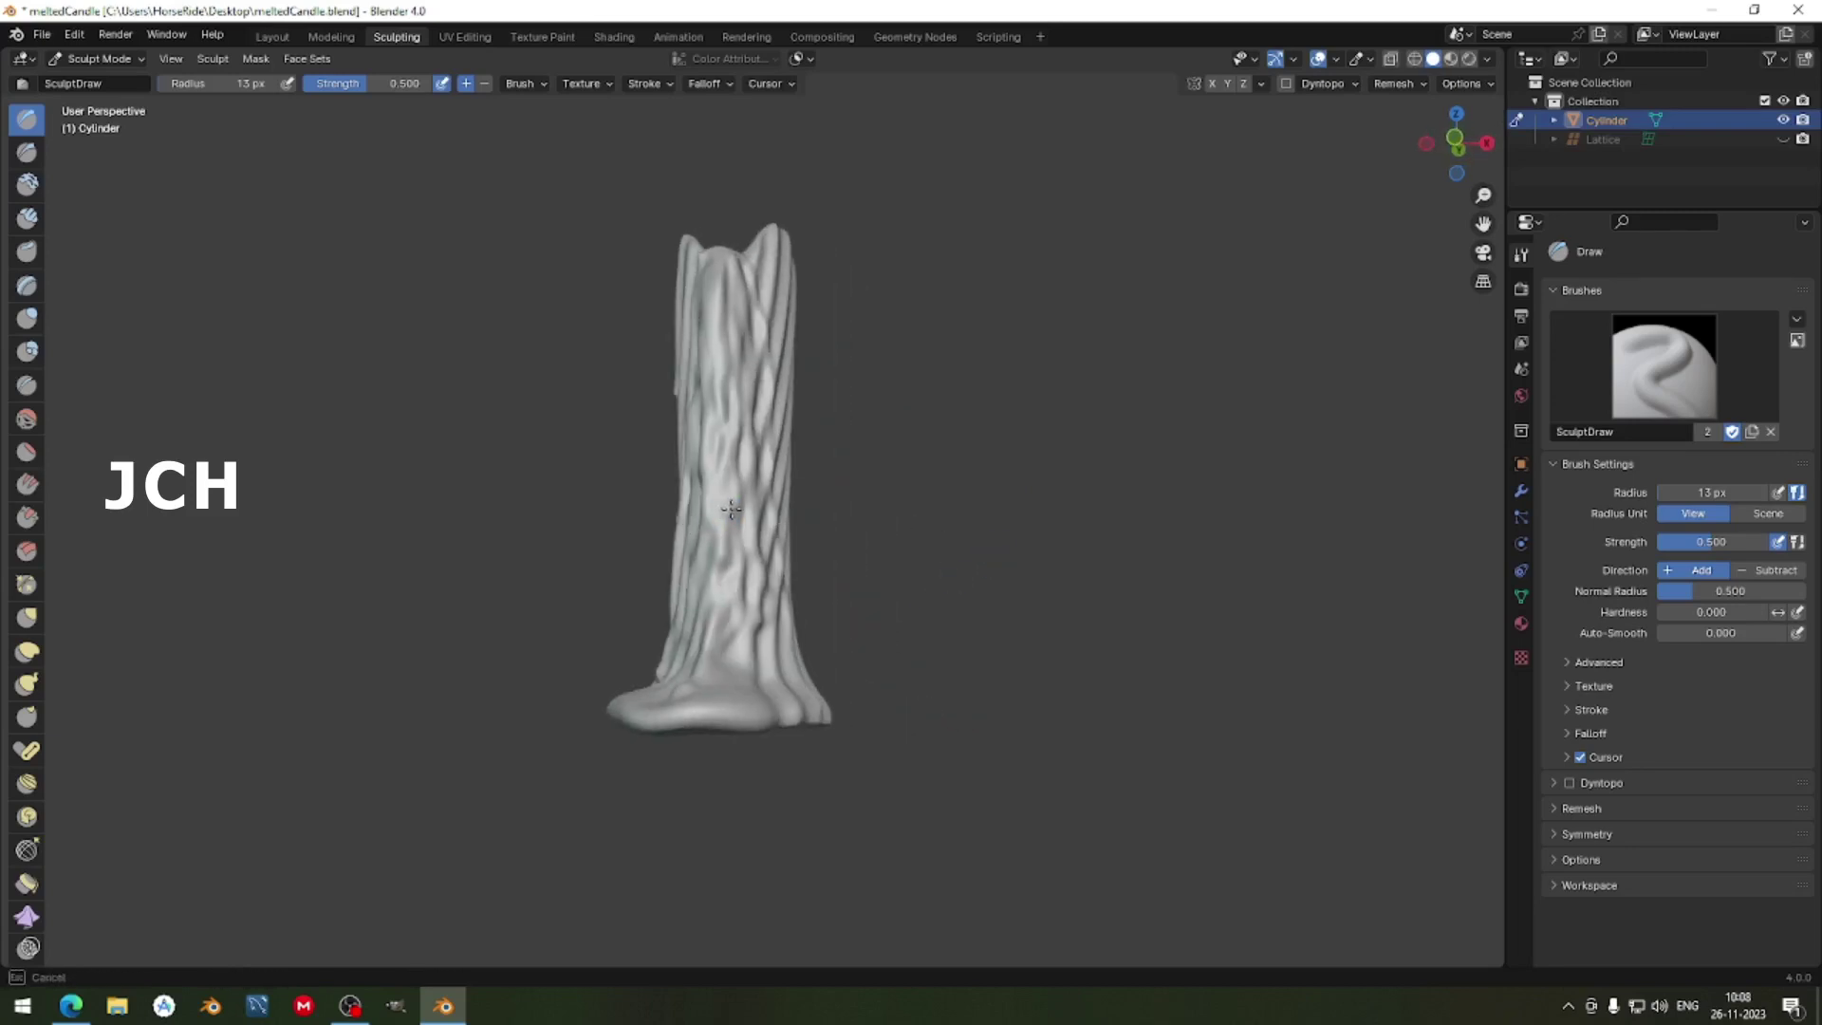
Sculpt fine drips down the middle of the broad wax run and from the rim notch on the adjoining side.
{"action": "left_click_drag", "start_coordinate": [726, 433], "coordinate": [723, 503]}
{"action": "mouse_move", "coordinate": [811, 582]}
{"action": "middle_mouse_down"}
{"action": "mouse_move", "coordinate": [699, 407]}
{"action": "mouse_move", "coordinate": [748, 477]}
{"action": "mouse_move", "coordinate": [775, 398]}
{"action": "mouse_move", "coordinate": [760, 381]}
{"action": "middle_mouse_up"}
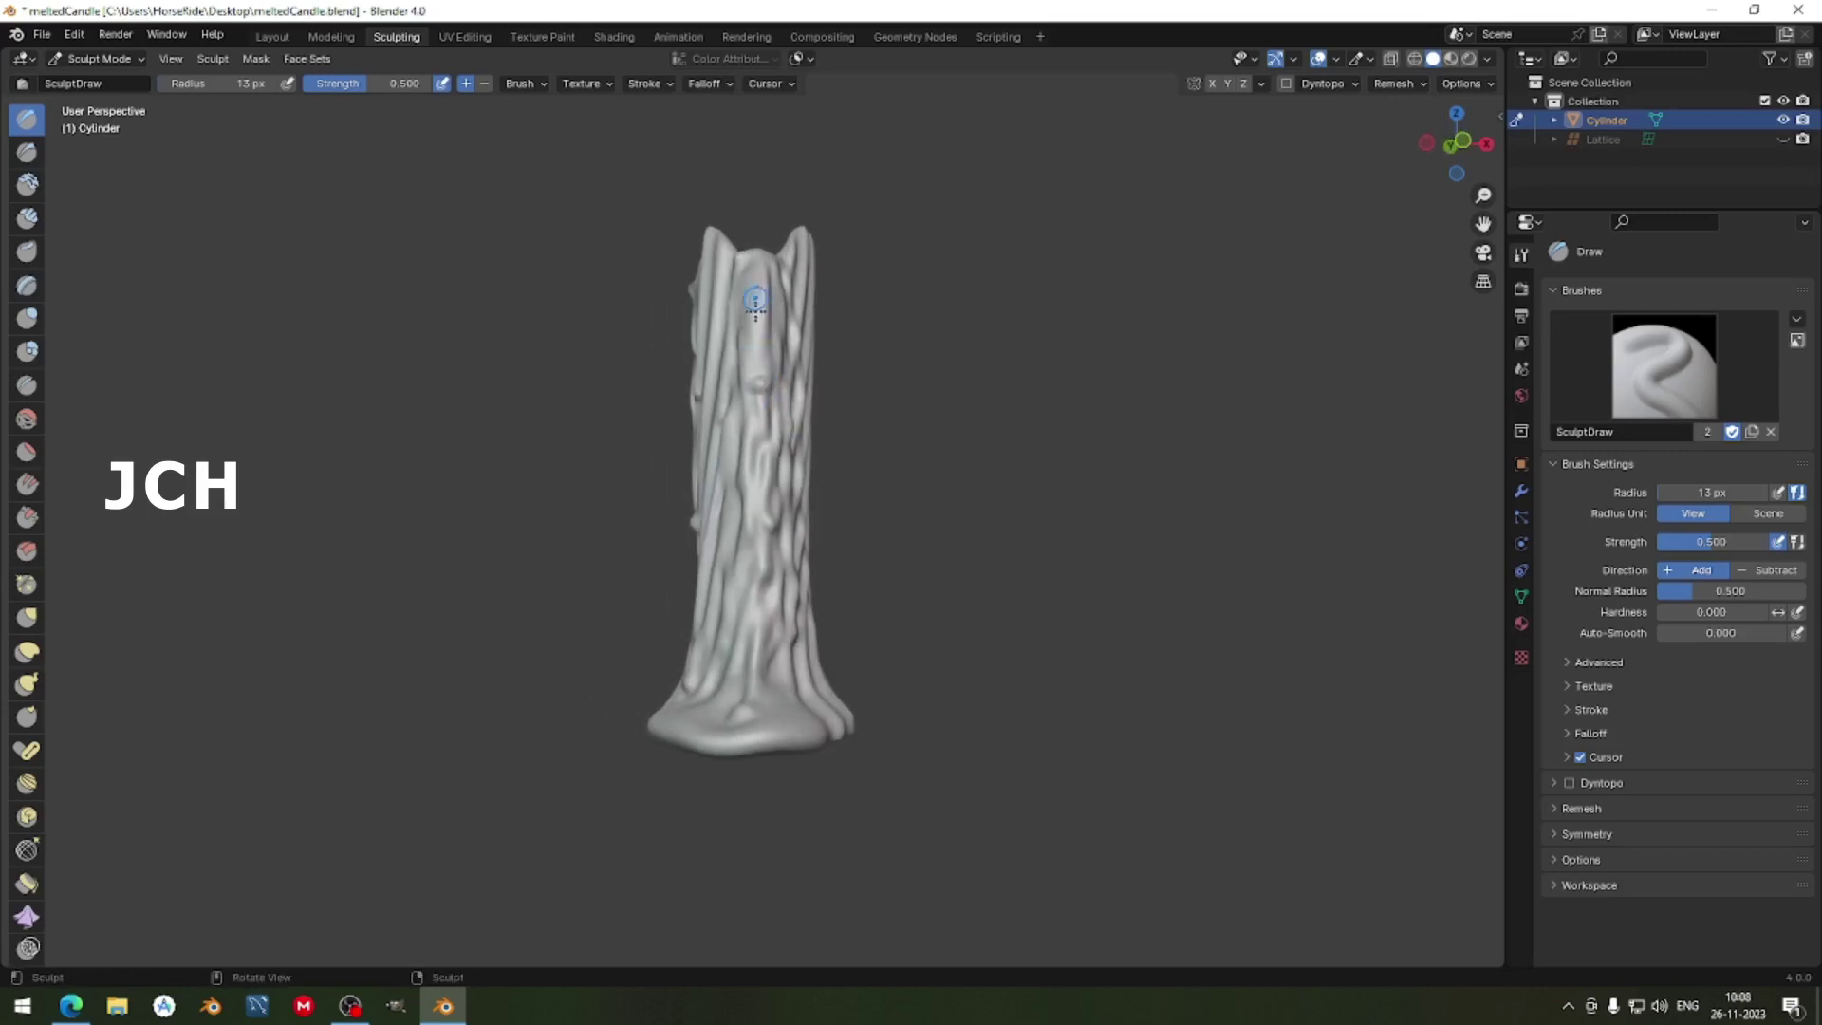
{"action": "left_click_drag", "start_coordinate": [756, 301], "coordinate": [759, 384]}
{"action": "left_click_drag", "start_coordinate": [763, 260], "coordinate": [754, 368]}
{"action": "middle_click_drag", "start_coordinate": [749, 371], "coordinate": [828, 343]}
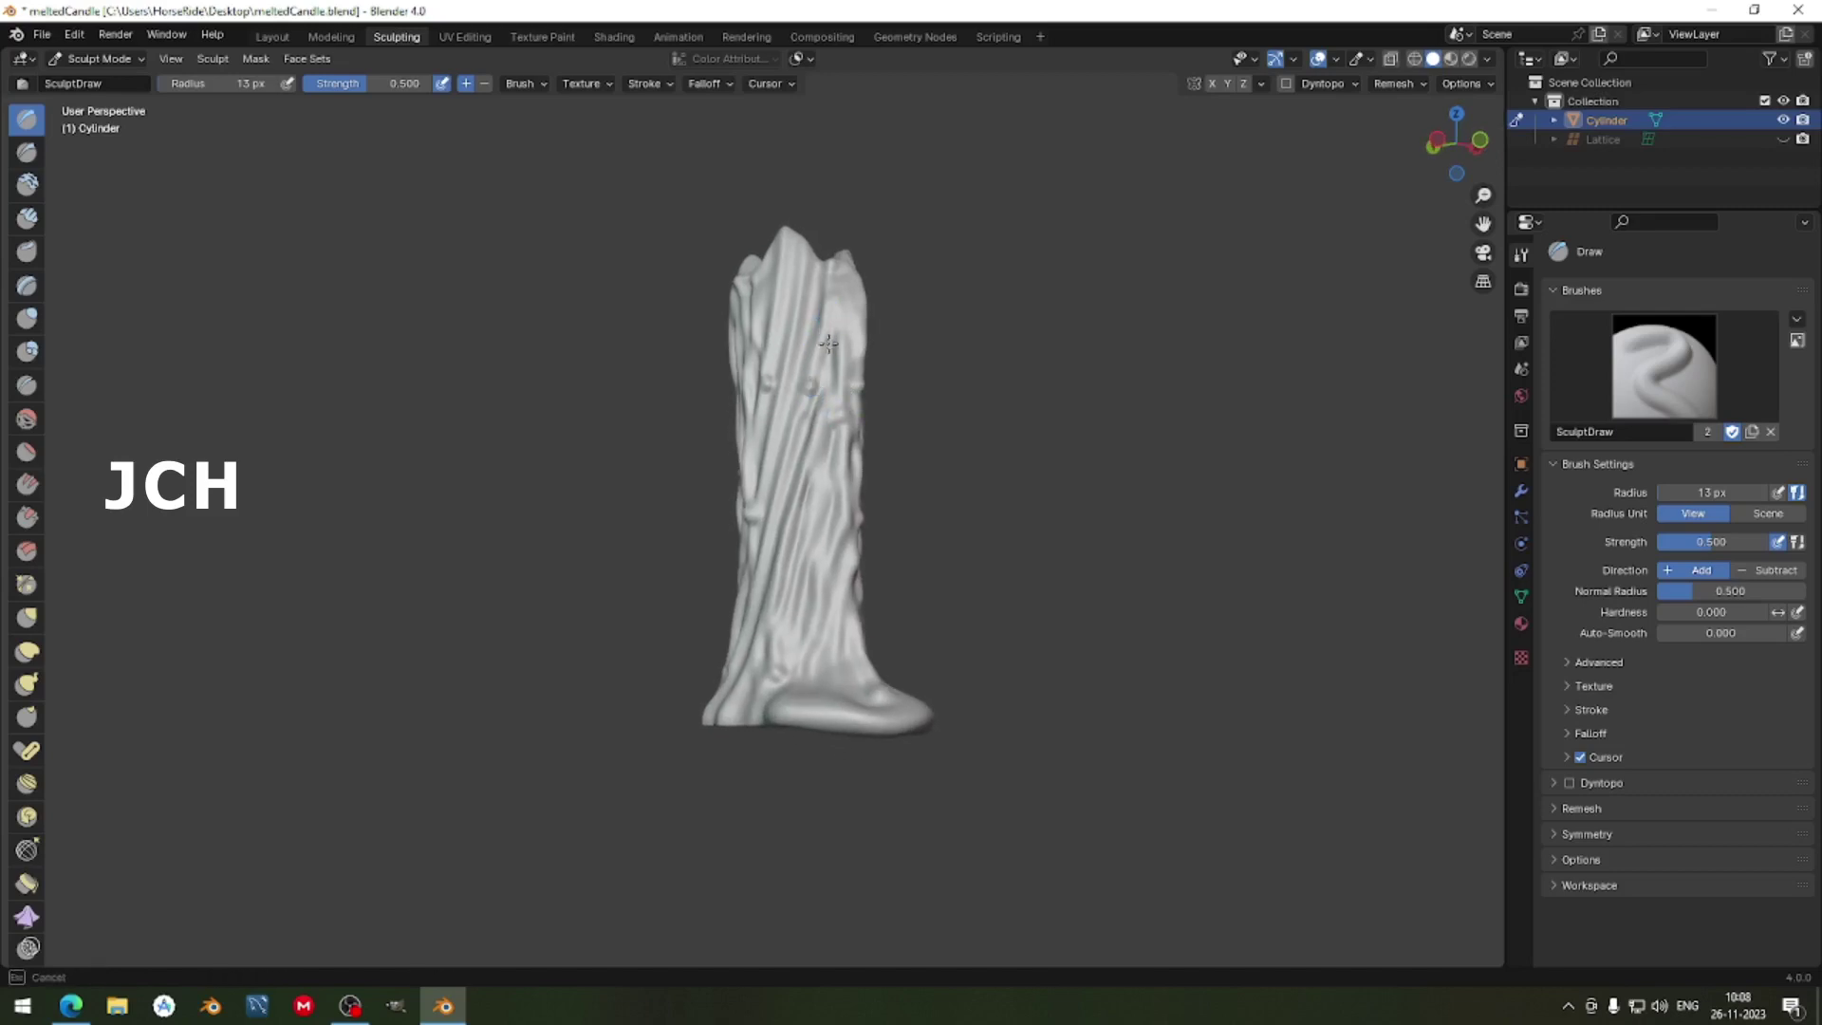
Sculpt thin drips with rounded bead ends beside the broad run, at the upper and middle parts of the candle body.
{"action": "left_click_drag", "start_coordinate": [809, 381], "coordinate": [811, 376]}
{"action": "left_click_drag", "start_coordinate": [827, 292], "coordinate": [819, 366]}
{"action": "mouse_move", "coordinate": [829, 491]}
{"action": "middle_mouse_down"}
{"action": "mouse_move", "coordinate": [776, 501]}
{"action": "mouse_move", "coordinate": [849, 489]}
{"action": "mouse_move", "coordinate": [820, 586]}
{"action": "middle_mouse_up"}
{"action": "scroll", "coordinate": [783, 501], "scroll_direction": "up", "scroll_amount": 1}
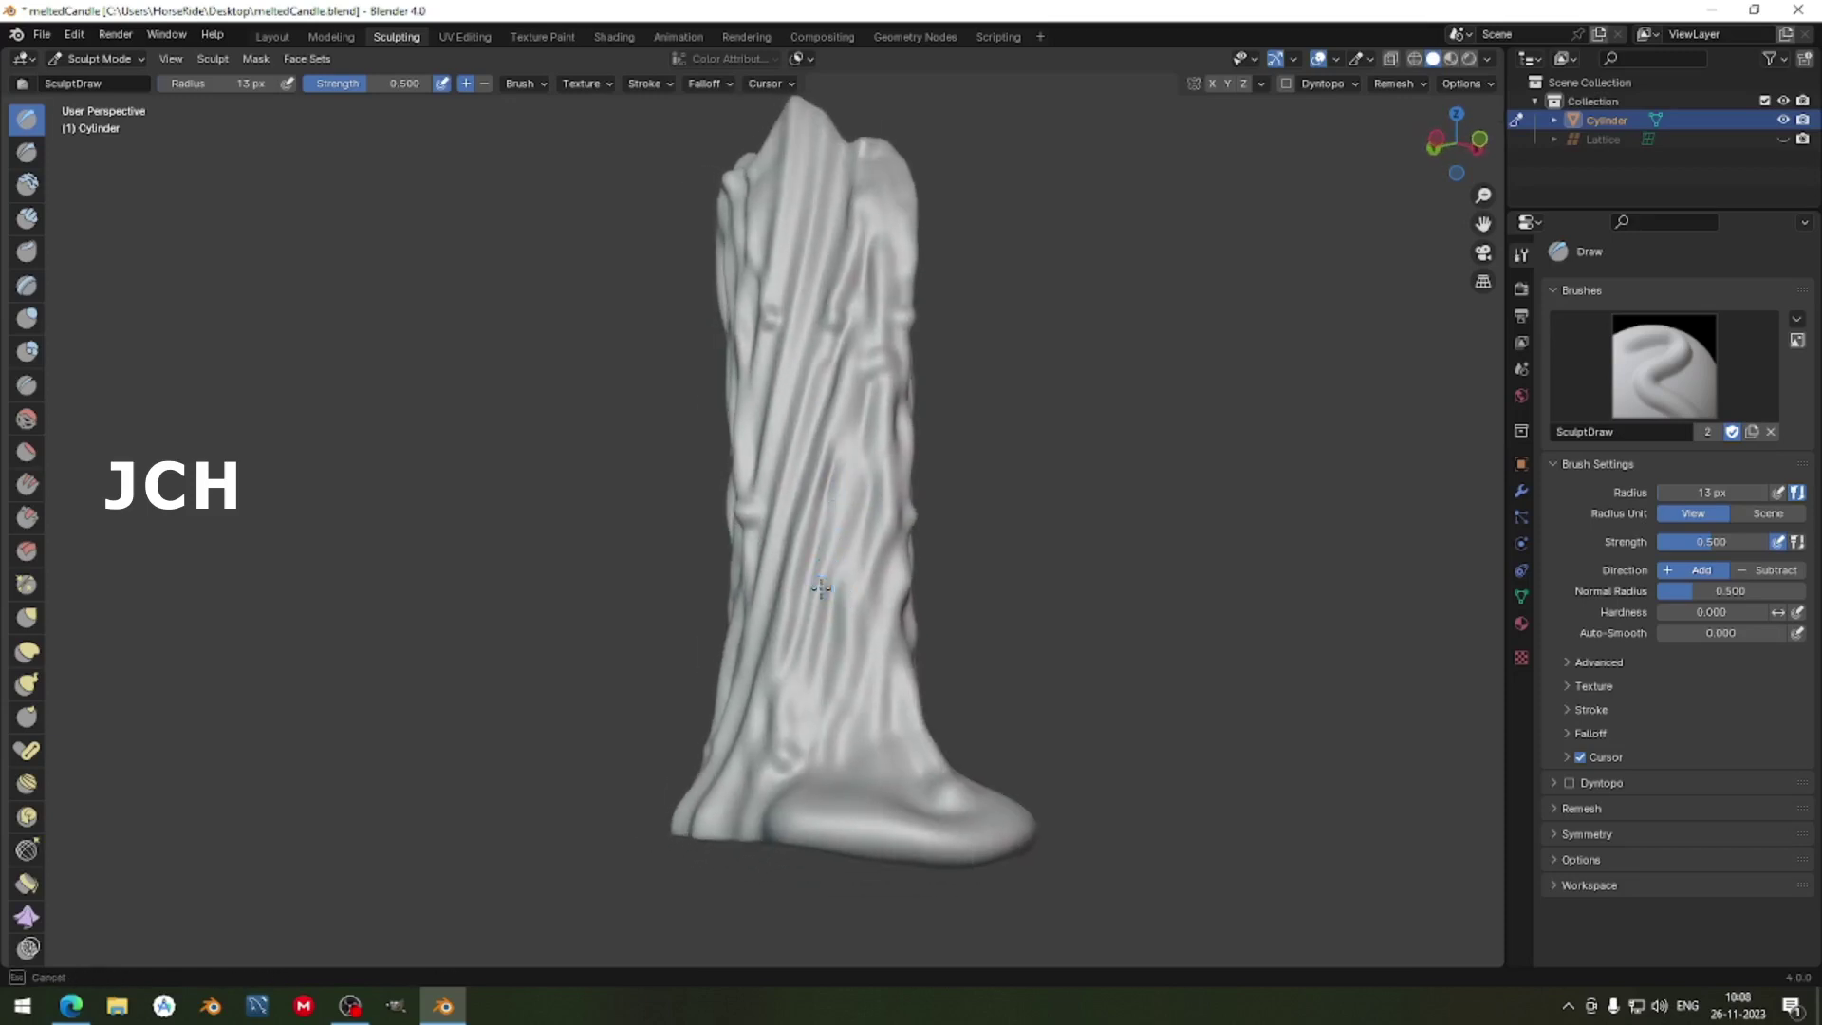
{"action": "left_click", "coordinate": [822, 588]}
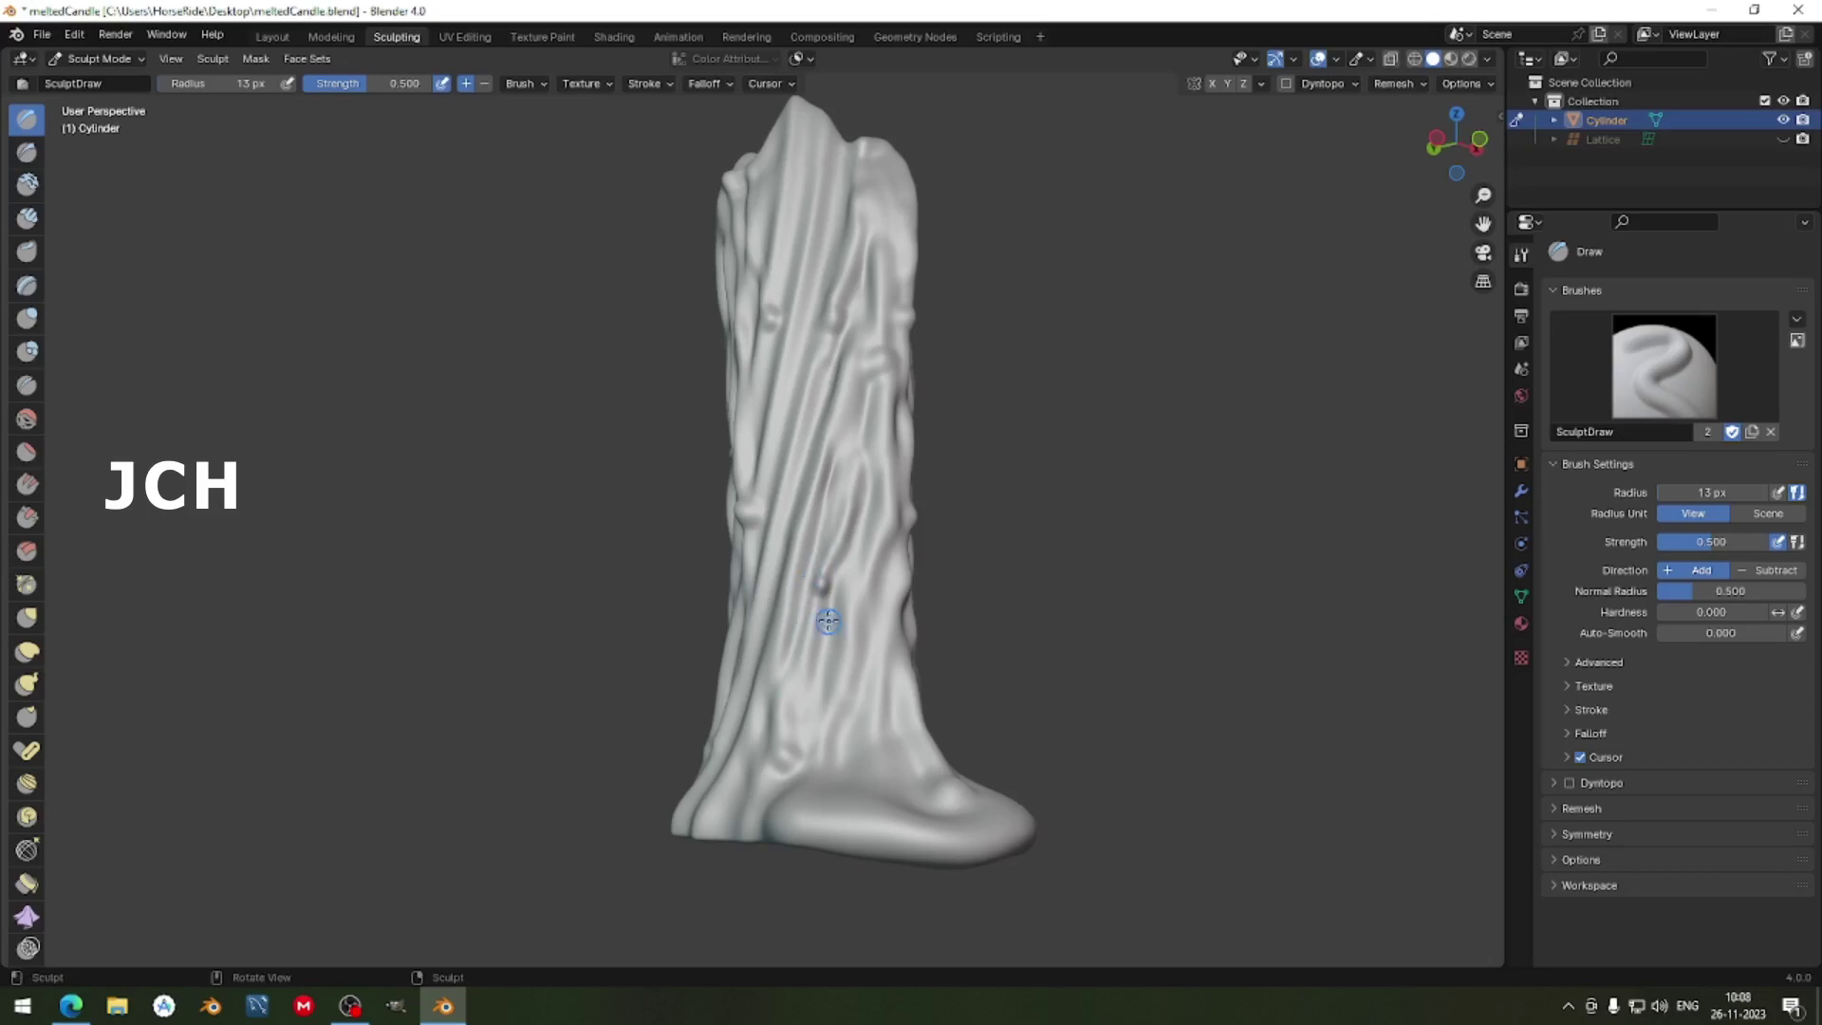
{"action": "middle_click_drag", "start_coordinate": [825, 618], "coordinate": [722, 202]}
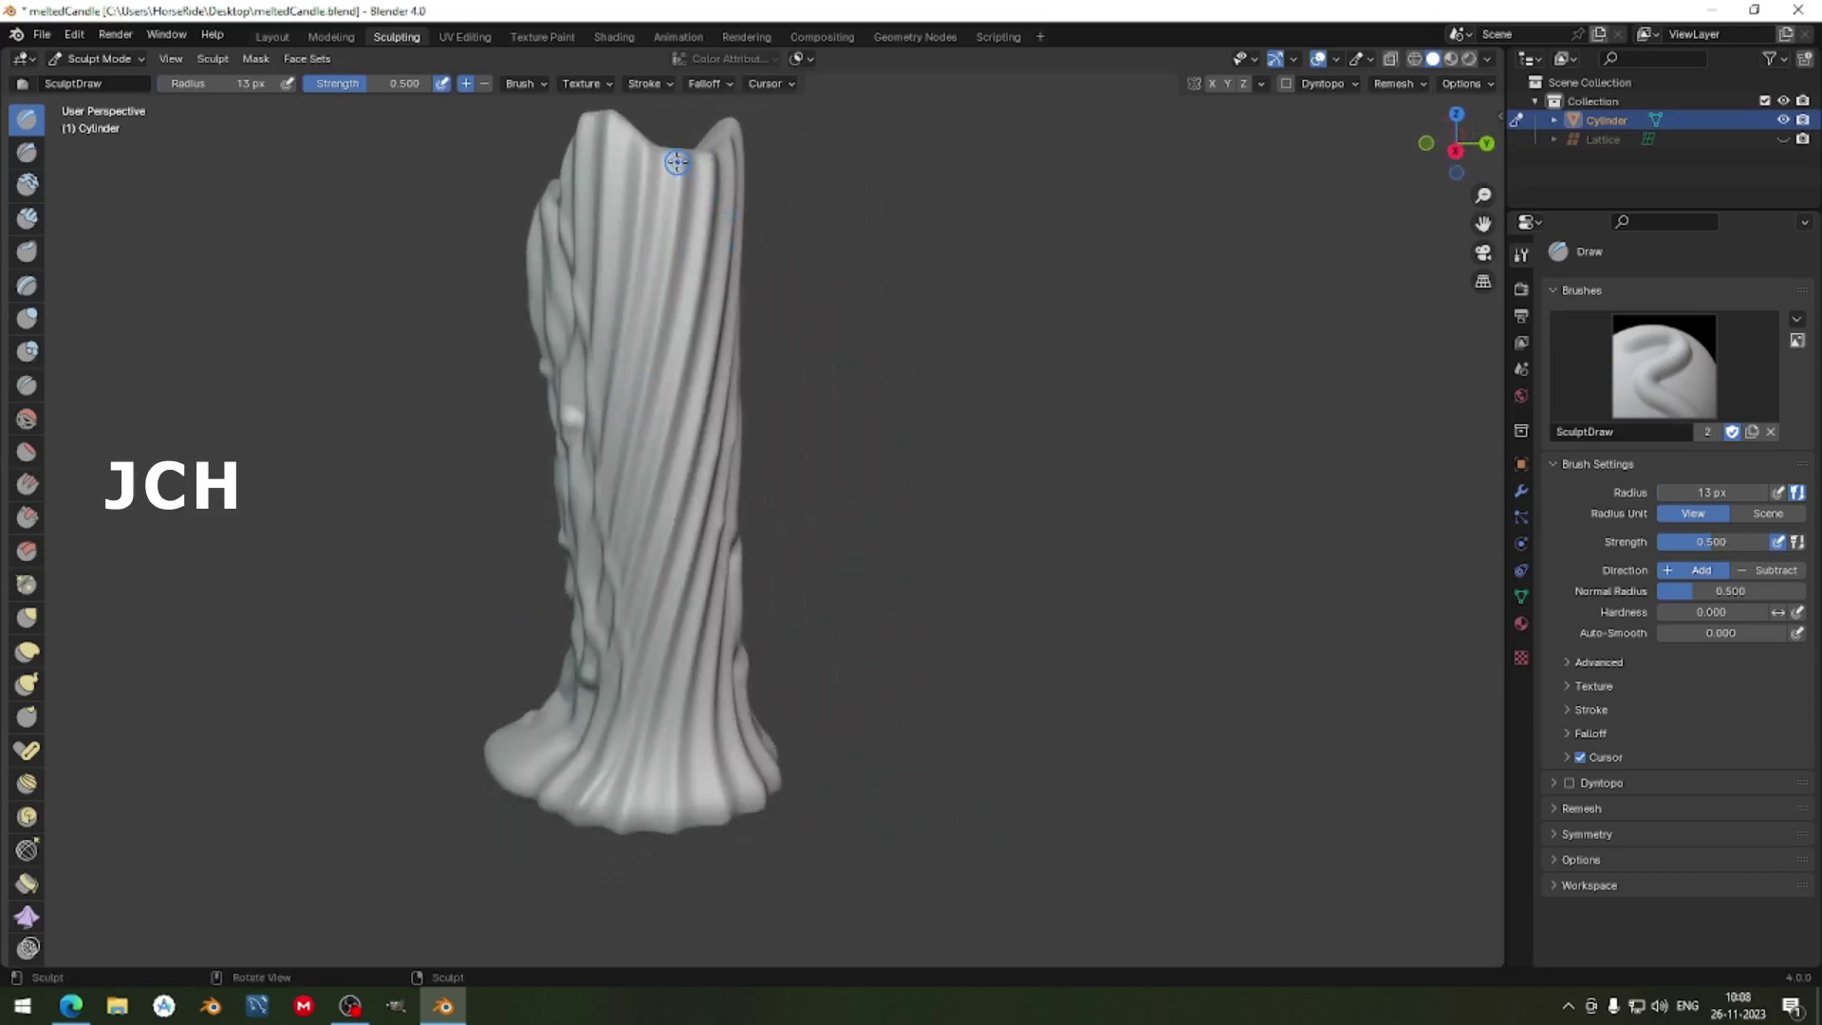
Sculpt long, narrow drips from the clean ridged side's rim notch to mid-height, ending in a rounded bead.
{"action": "left_click_drag", "start_coordinate": [675, 161], "coordinate": [676, 264]}
{"action": "left_click_drag", "start_coordinate": [668, 162], "coordinate": [669, 411]}
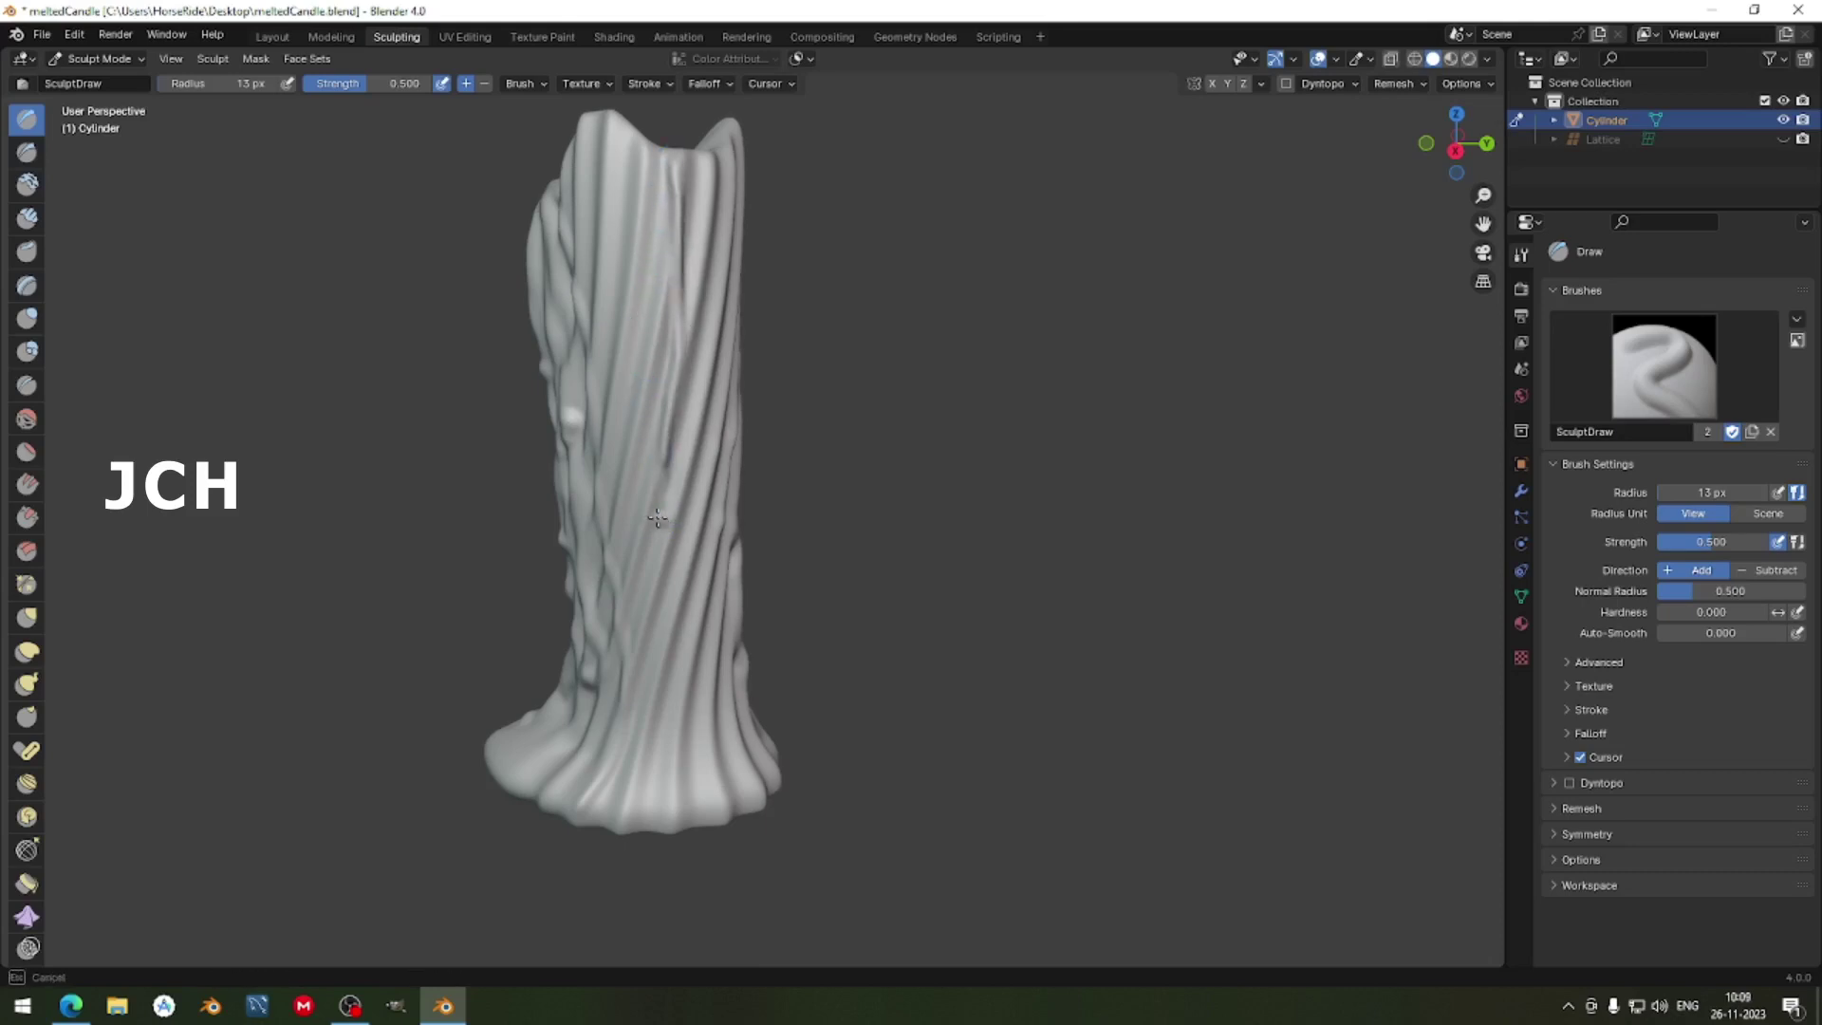
{"action": "left_click_drag", "start_coordinate": [682, 183], "coordinate": [671, 405]}
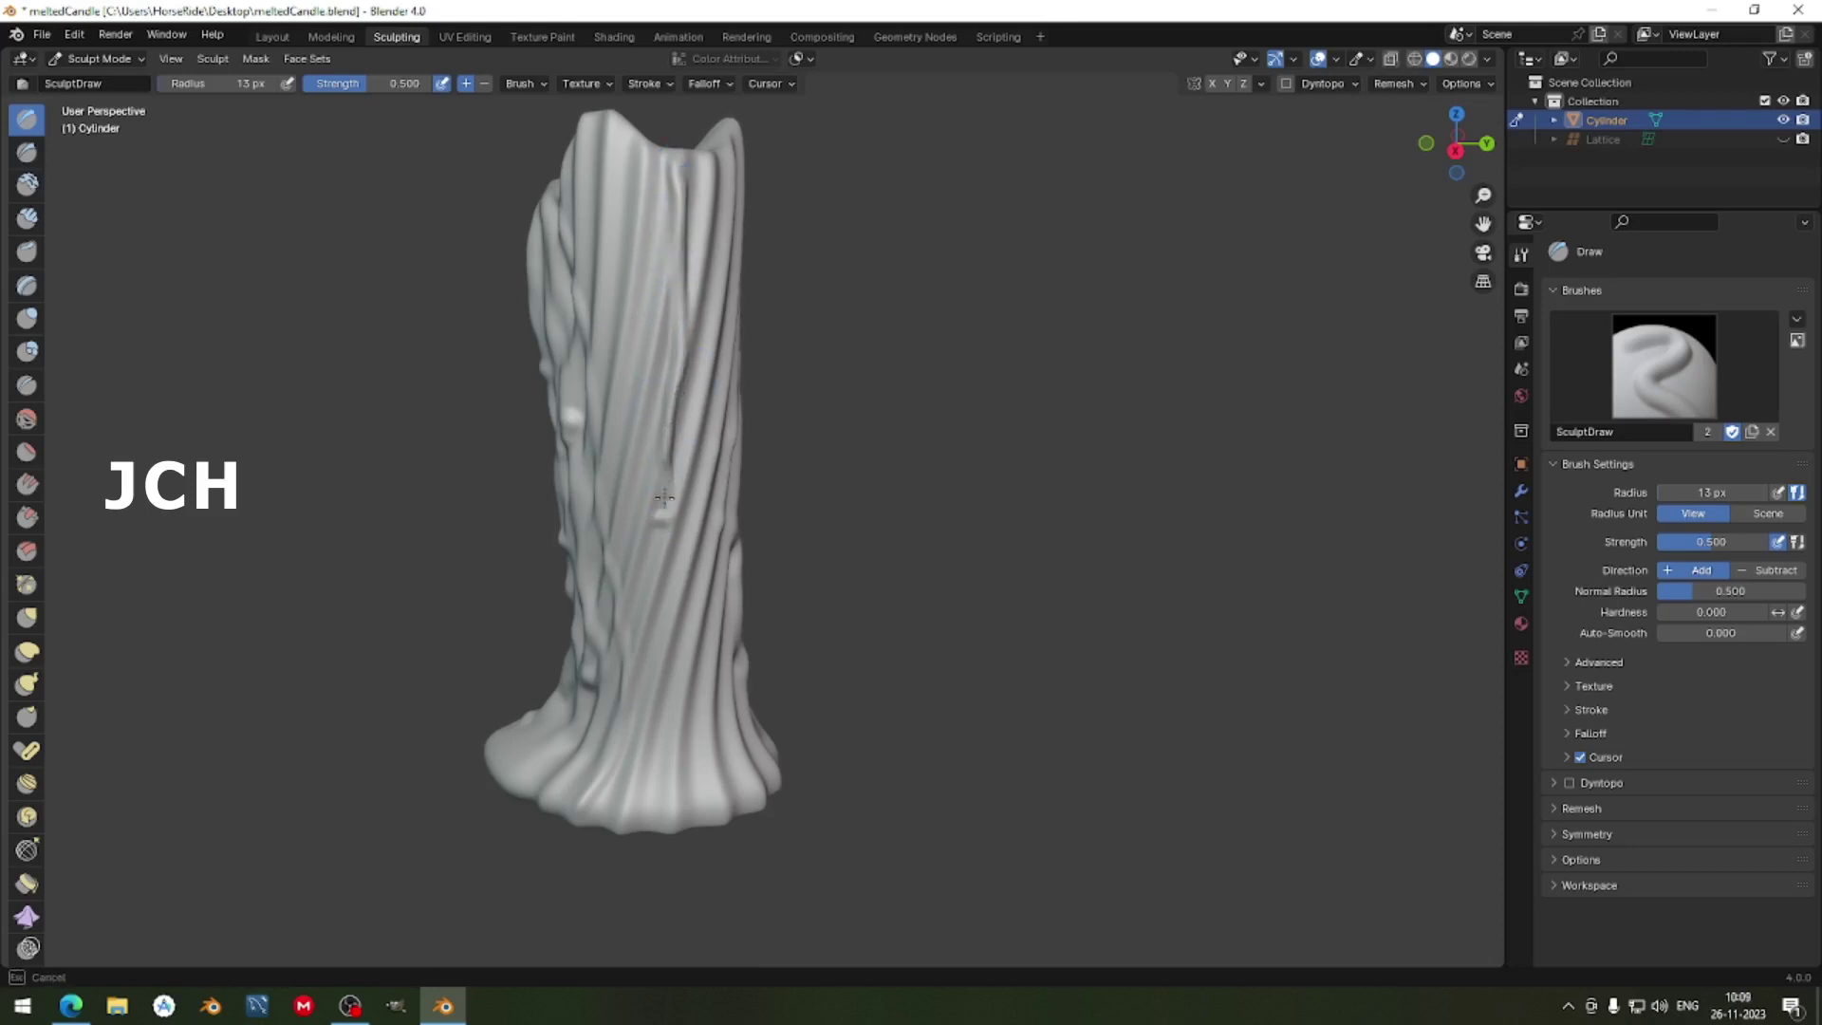
{"action": "left_click_drag", "start_coordinate": [664, 497], "coordinate": [664, 503]}
{"action": "middle_click_drag", "start_coordinate": [657, 518], "coordinate": [646, 446]}
Sculpt further beaded drips from the same notch, following the neighbouring twisted ridges to mid-height.
{"action": "left_click_drag", "start_coordinate": [729, 205], "coordinate": [700, 378]}
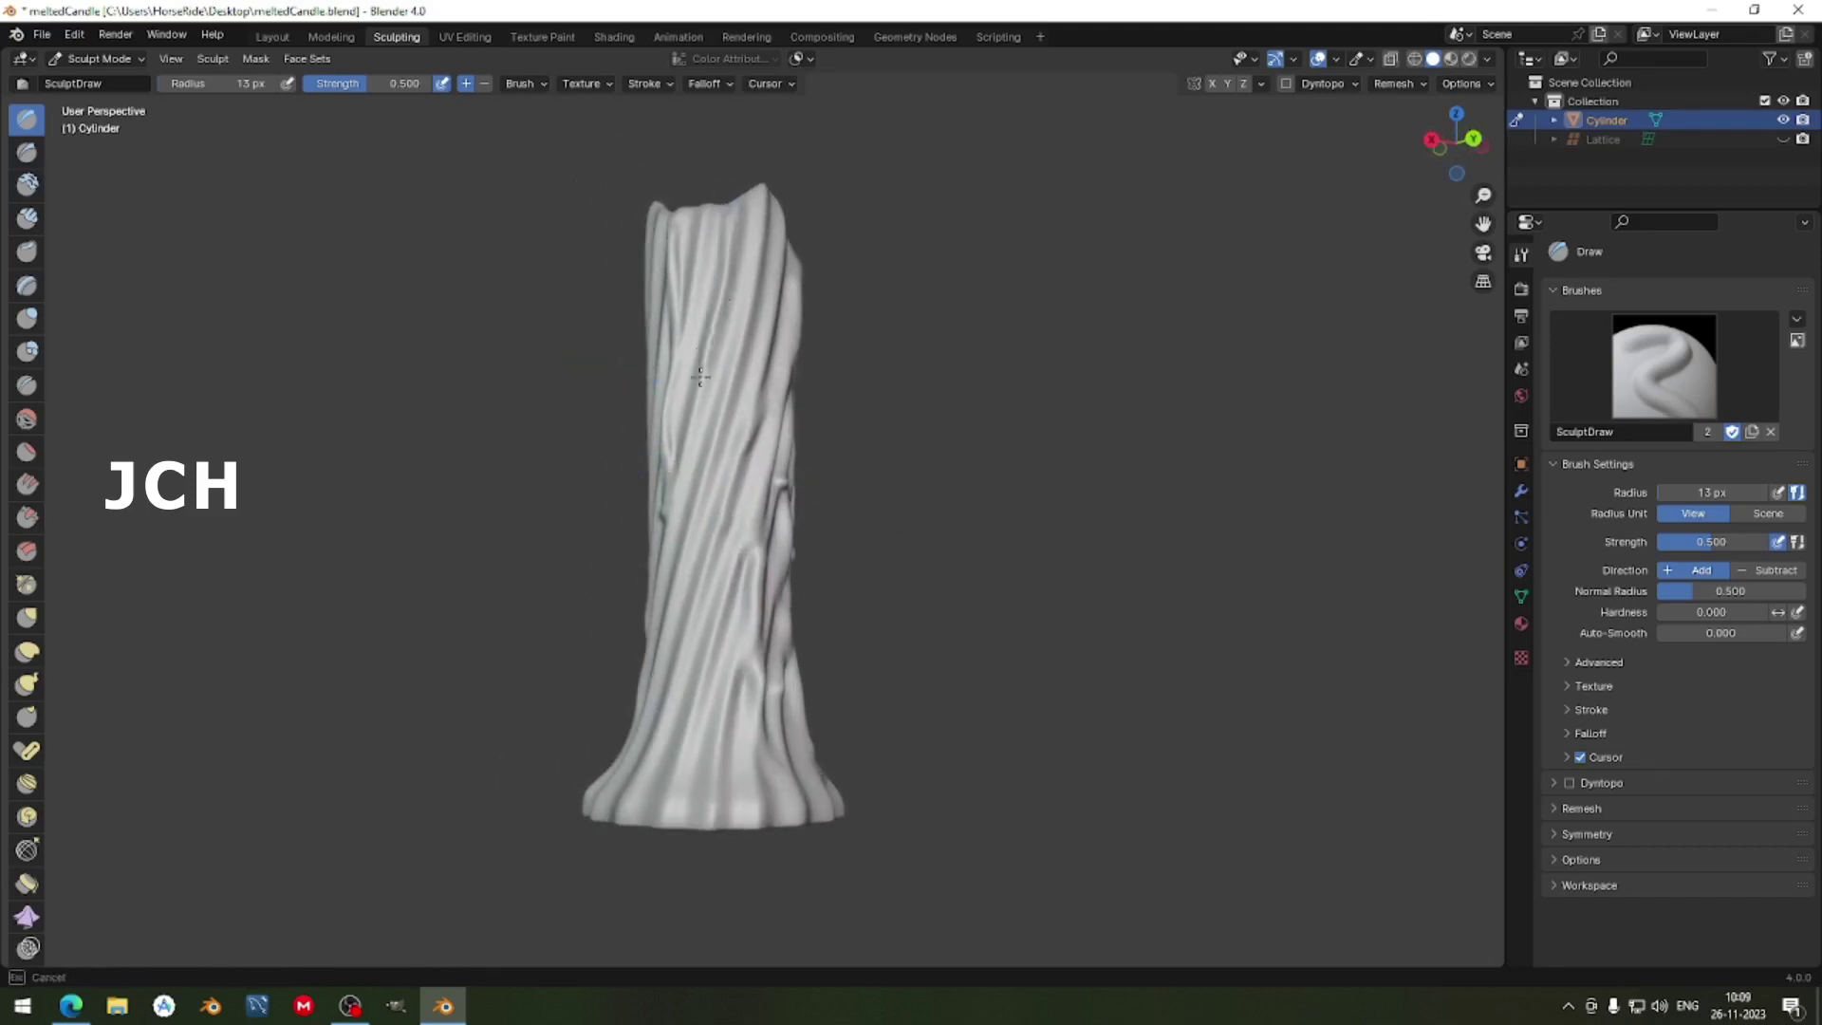
{"action": "left_click_drag", "start_coordinate": [704, 495], "coordinate": [704, 499]}
{"action": "left_click_drag", "start_coordinate": [731, 198], "coordinate": [709, 341]}
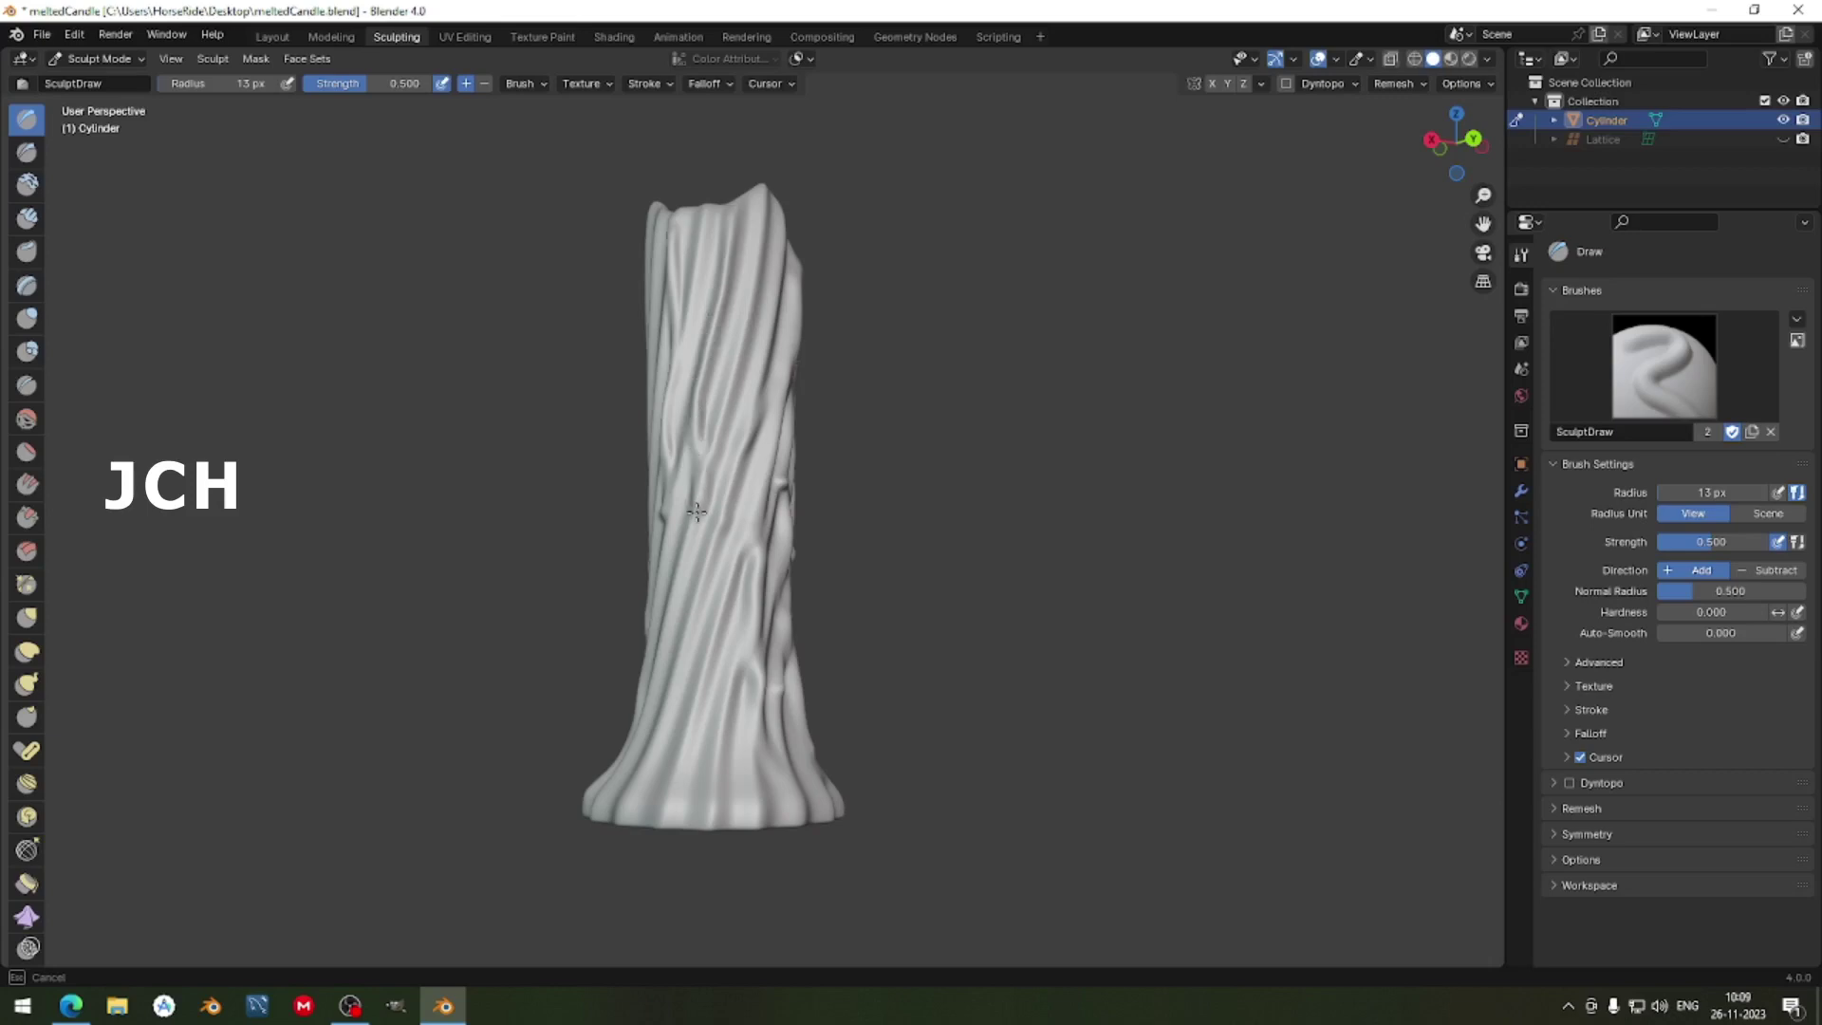
{"action": "left_click_drag", "start_coordinate": [696, 511], "coordinate": [697, 510]}
{"action": "left_click_drag", "start_coordinate": [738, 212], "coordinate": [715, 329]}
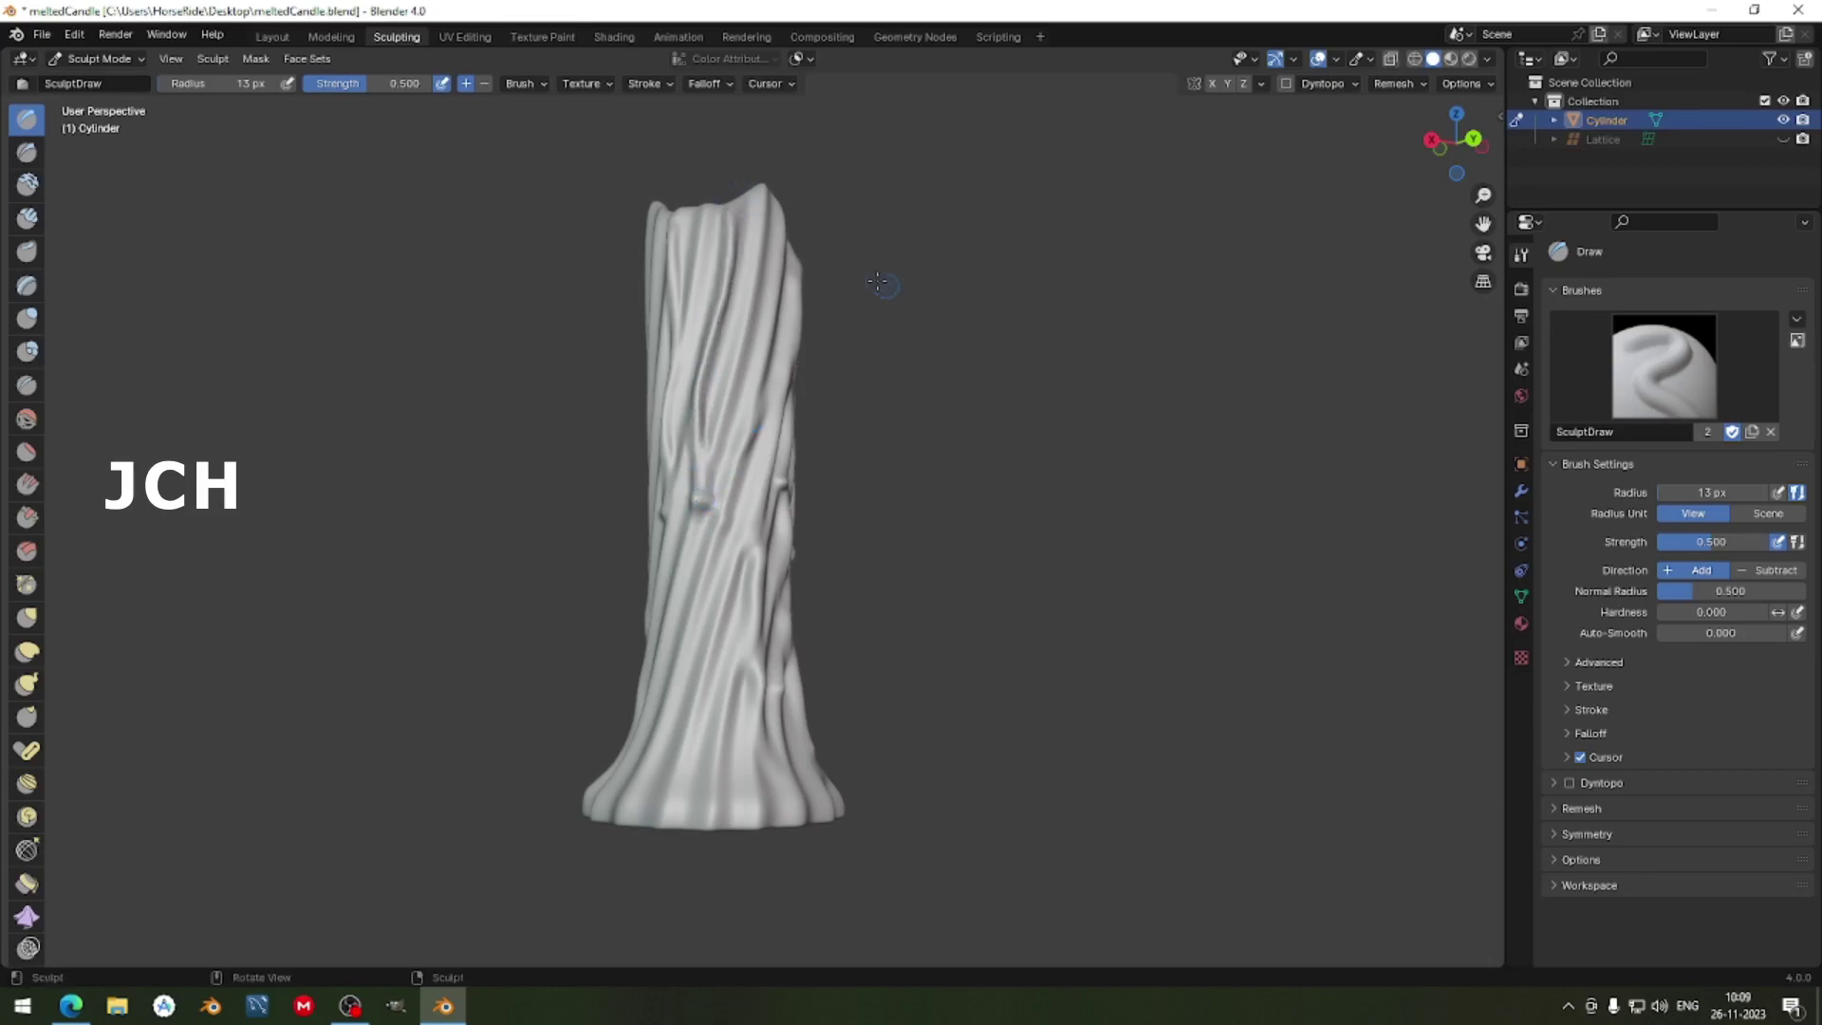
{"action": "mouse_move", "coordinate": [726, 475]}
{"action": "middle_mouse_down"}
{"action": "mouse_move", "coordinate": [839, 478]}
{"action": "mouse_move", "coordinate": [805, 456]}
{"action": "mouse_move", "coordinate": [744, 496]}
{"action": "mouse_move", "coordinate": [482, 404]}
{"action": "mouse_move", "coordinate": [1036, 537]}
{"action": "mouse_move", "coordinate": [825, 627]}
{"action": "middle_mouse_up"}
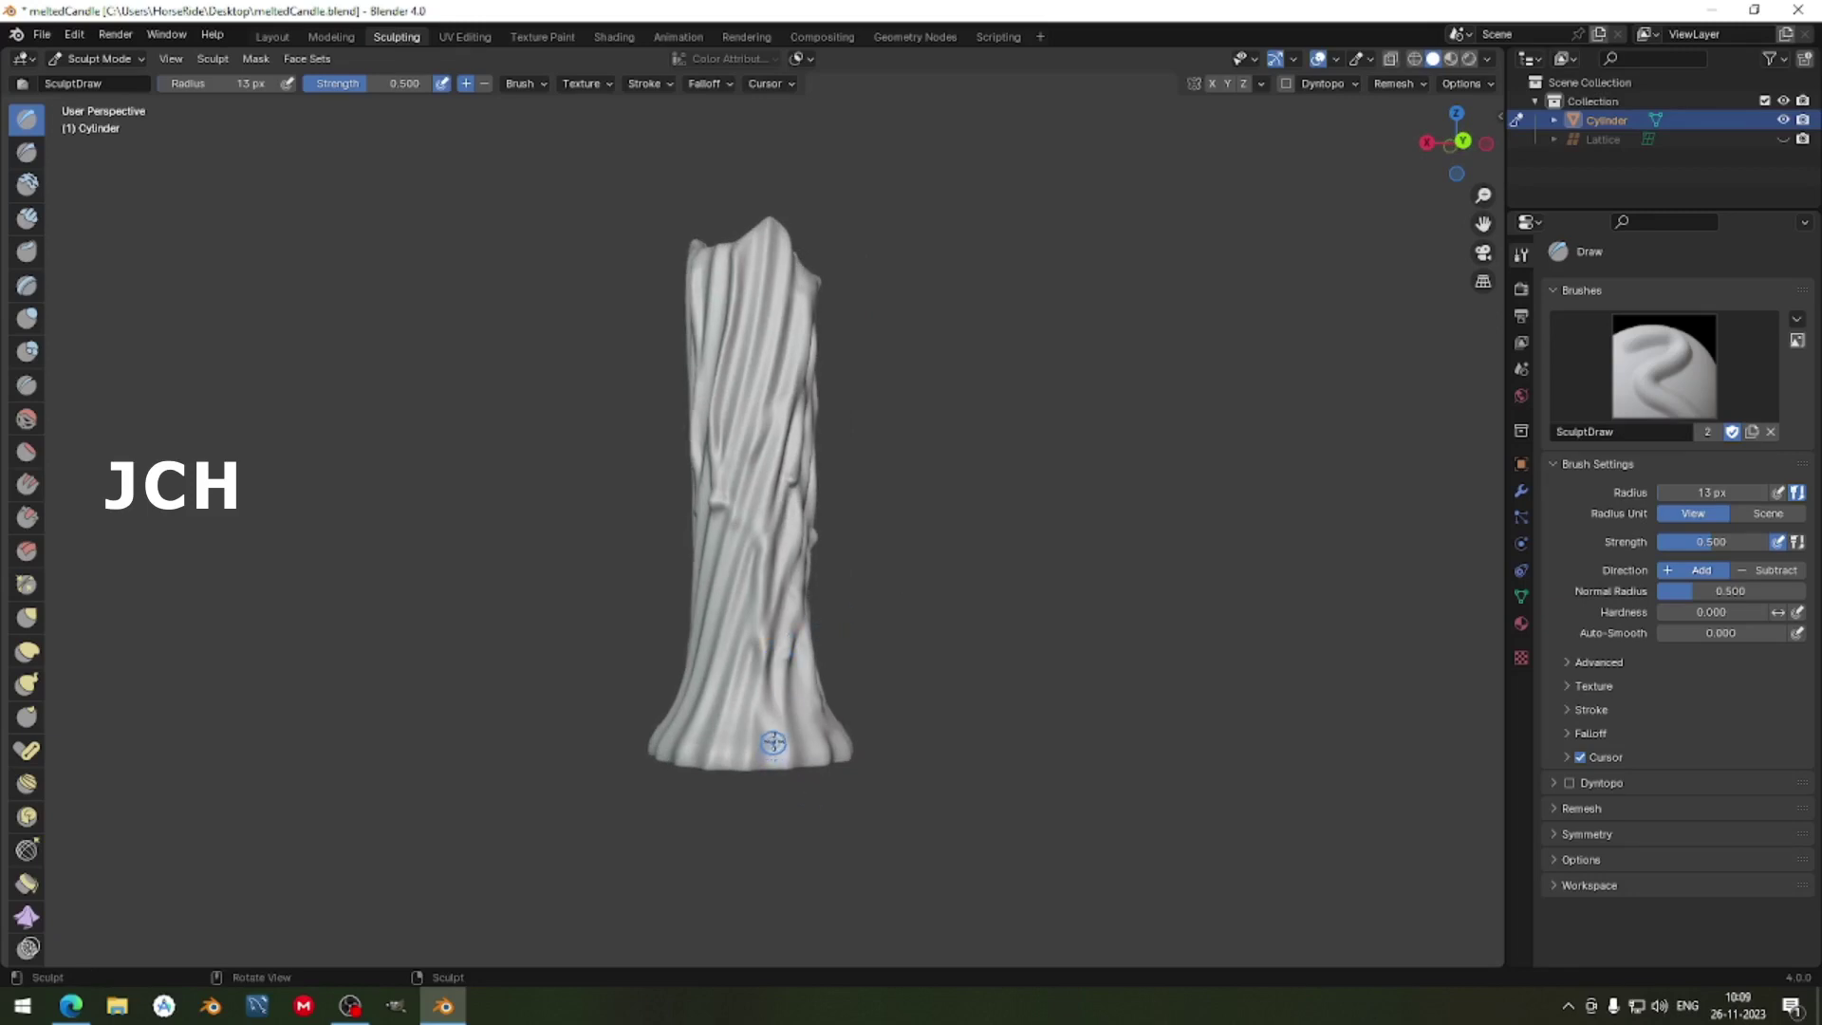
Set the Draw brush radius to 30 px and build up the outer edge of the flared base around the candle.
{"action": "key", "text": "f"}
{"action": "left_click", "coordinate": [797, 739]}
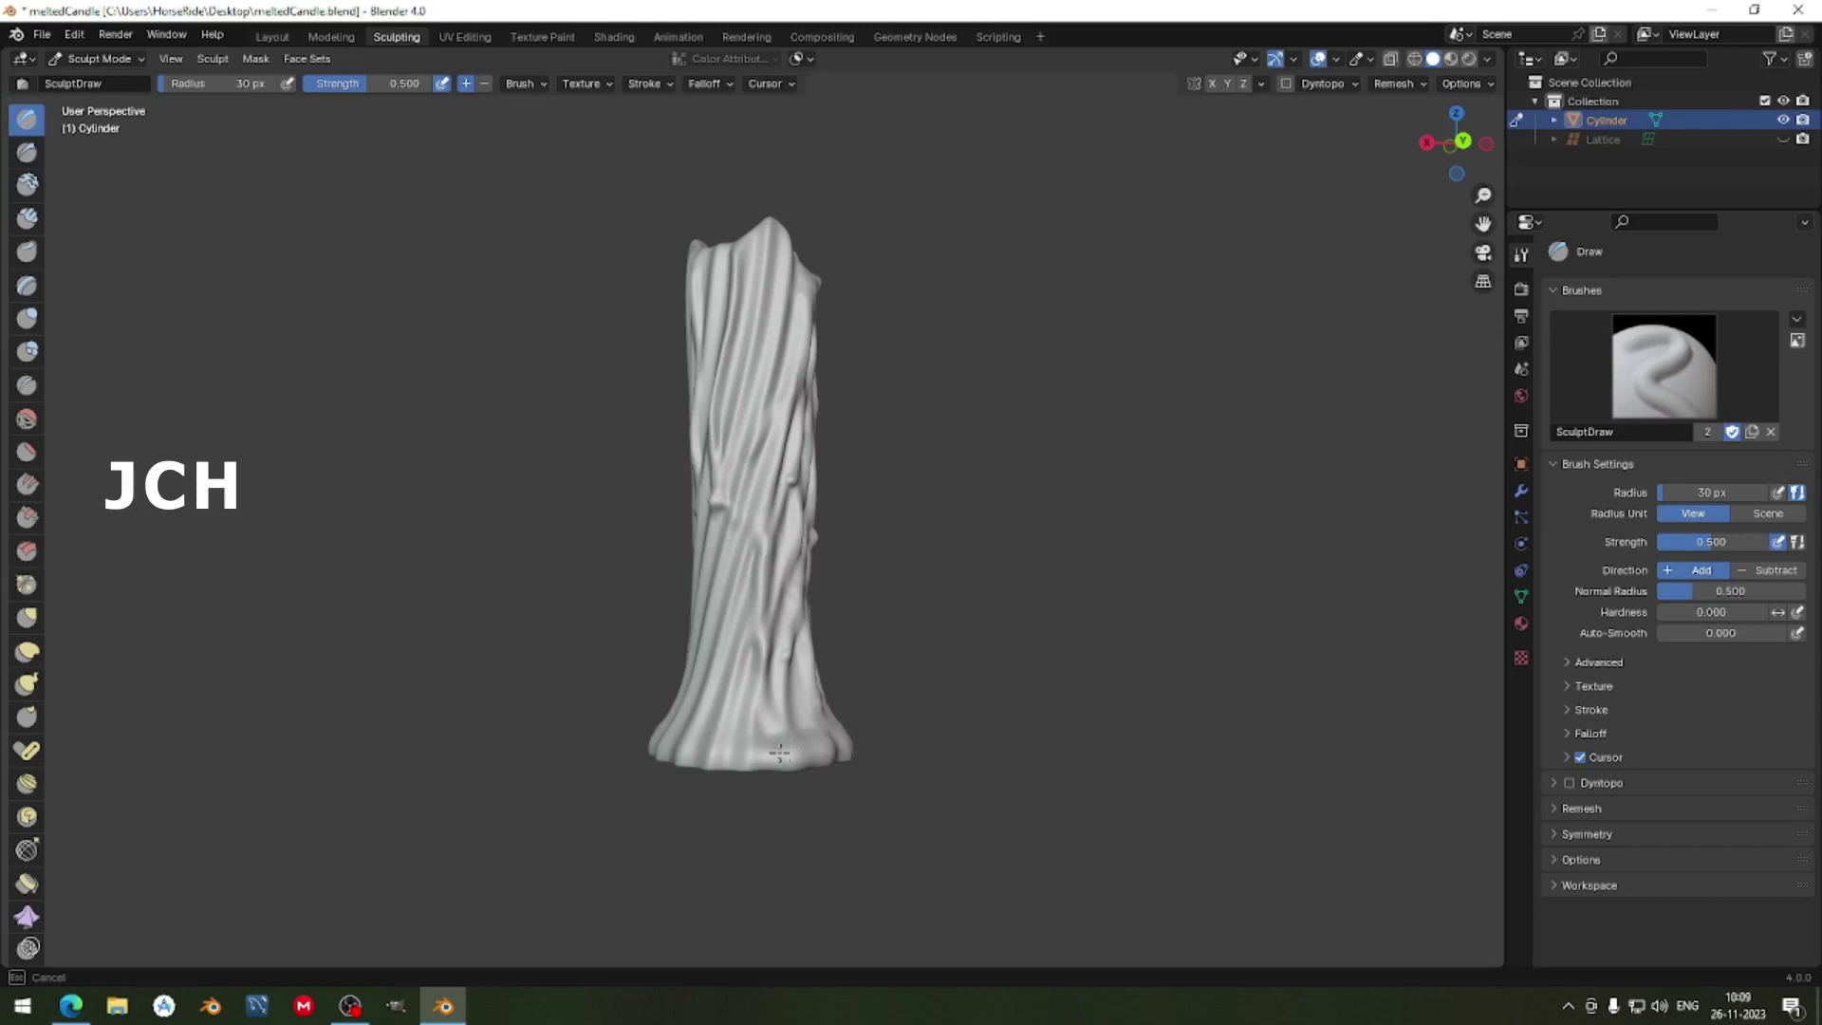
{"action": "middle_click_drag", "start_coordinate": [856, 755], "coordinate": [628, 755]}
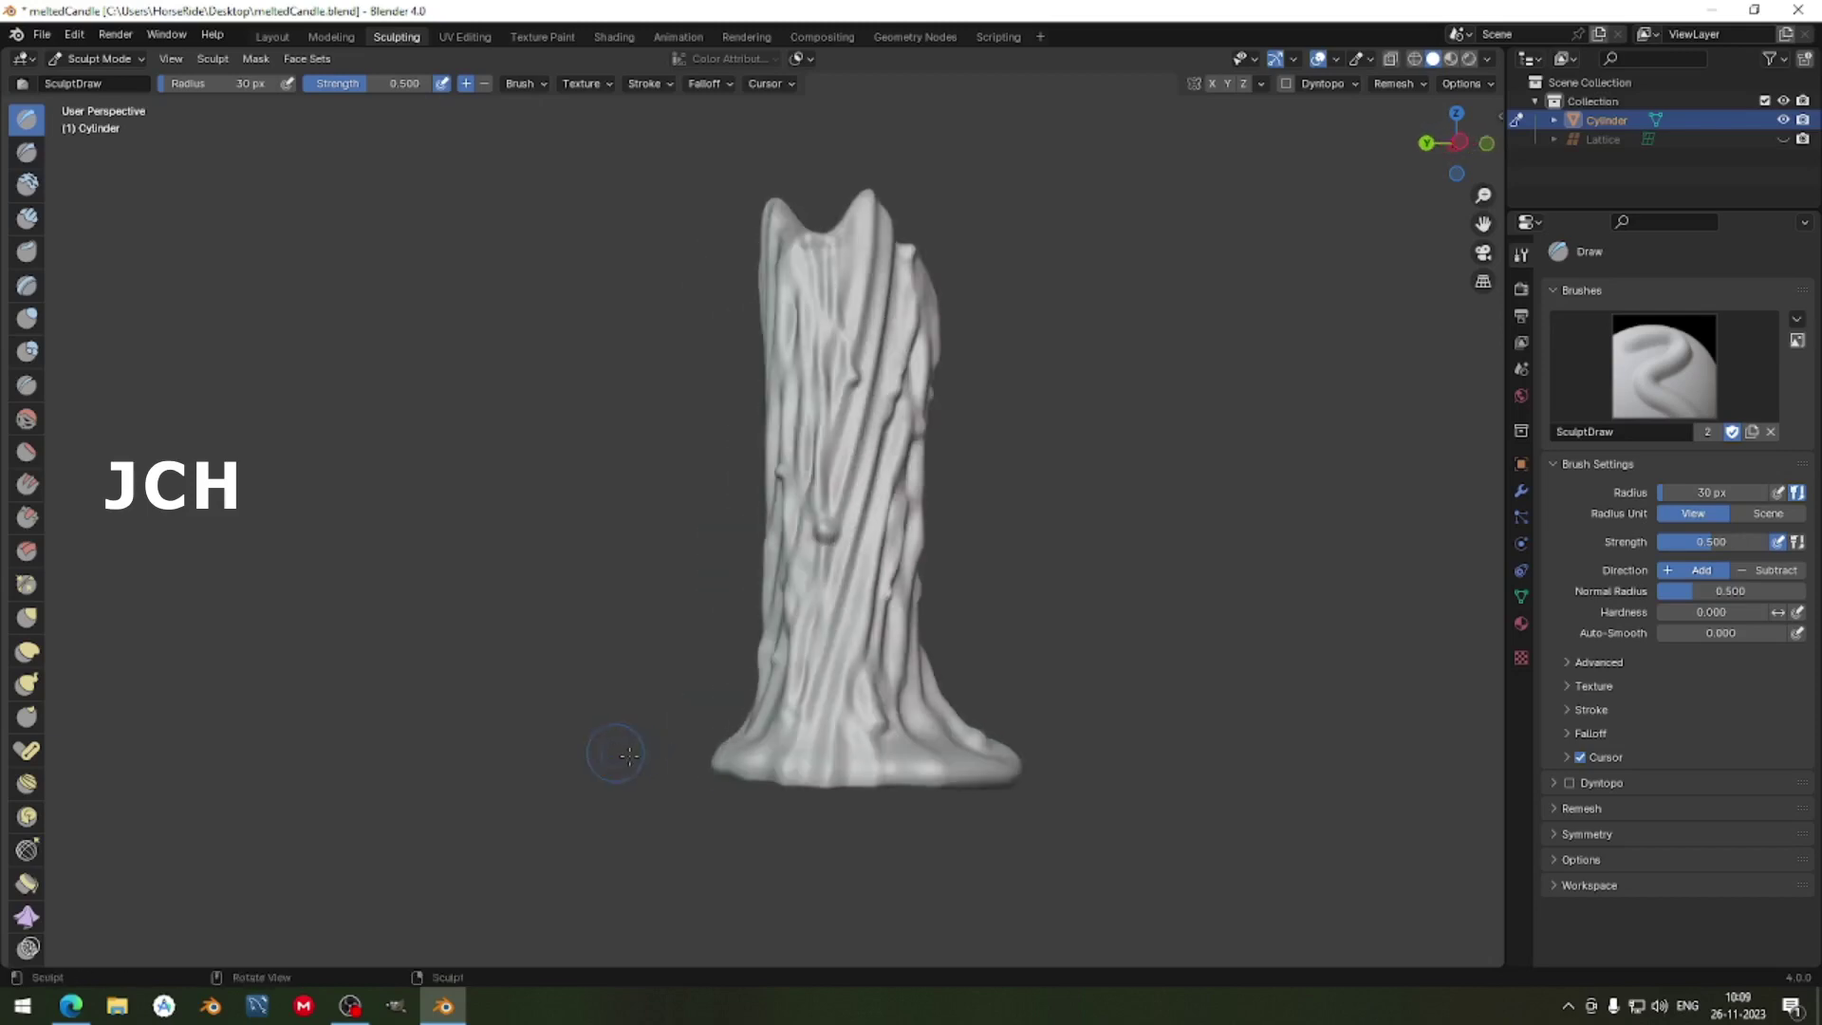
{"action": "mouse_move", "coordinate": [754, 766]}
{"action": "middle_mouse_down"}
{"action": "mouse_move", "coordinate": [883, 773]}
{"action": "mouse_move", "coordinate": [569, 767]}
{"action": "middle_mouse_up"}
{"action": "left_click_drag", "start_coordinate": [714, 771], "coordinate": [735, 764]}
{"action": "mouse_move", "coordinate": [730, 725]}
{"action": "middle_mouse_down"}
{"action": "mouse_move", "coordinate": [556, 681]}
{"action": "mouse_move", "coordinate": [1029, 692]}
{"action": "mouse_move", "coordinate": [824, 493]}
{"action": "middle_mouse_up"}
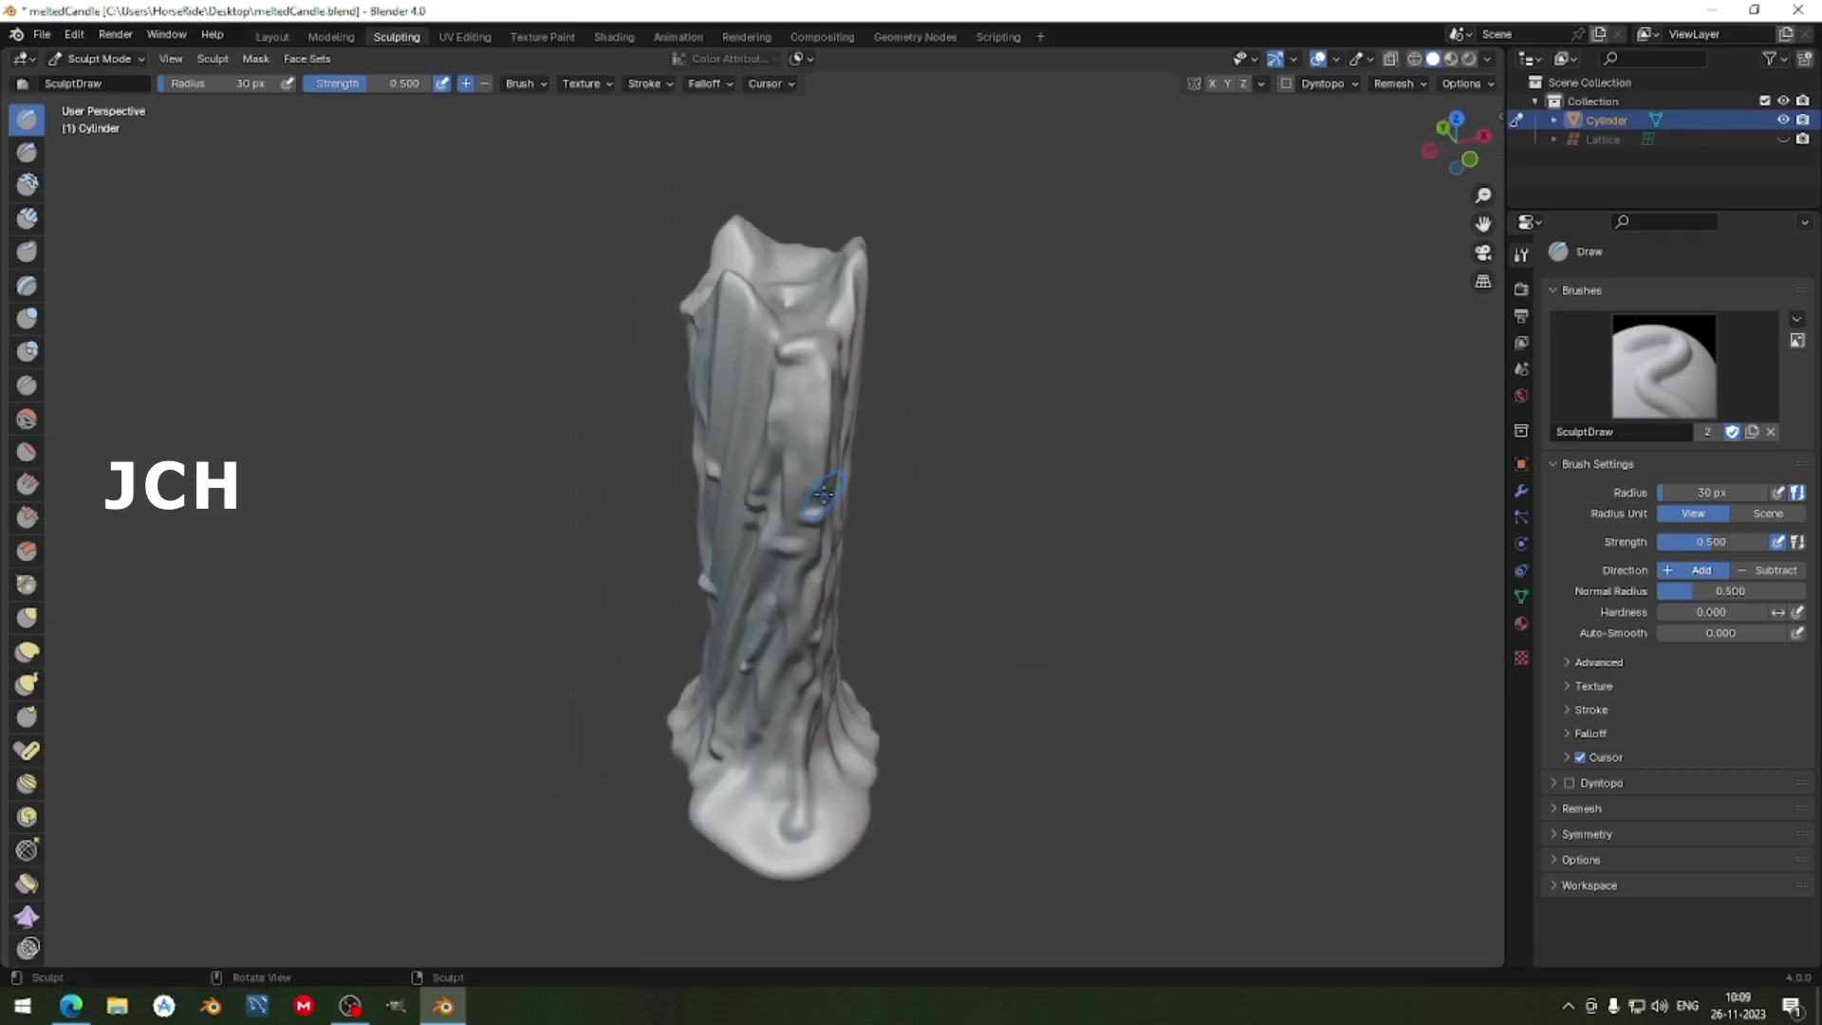
Examine the hollowed top and the rim peaks from several sides.
{"action": "middle_click_drag", "start_coordinate": [942, 156], "coordinate": [680, 281]}
{"action": "scroll", "coordinate": [561, 304], "scroll_direction": "up", "scroll_amount": 1}
{"action": "middle_click_drag", "start_coordinate": [561, 305], "coordinate": [723, 318]}
{"action": "scroll", "coordinate": [811, 398], "scroll_direction": "up", "scroll_amount": 4}
{"action": "middle_click_drag", "start_coordinate": [732, 437], "coordinate": [581, 459]}
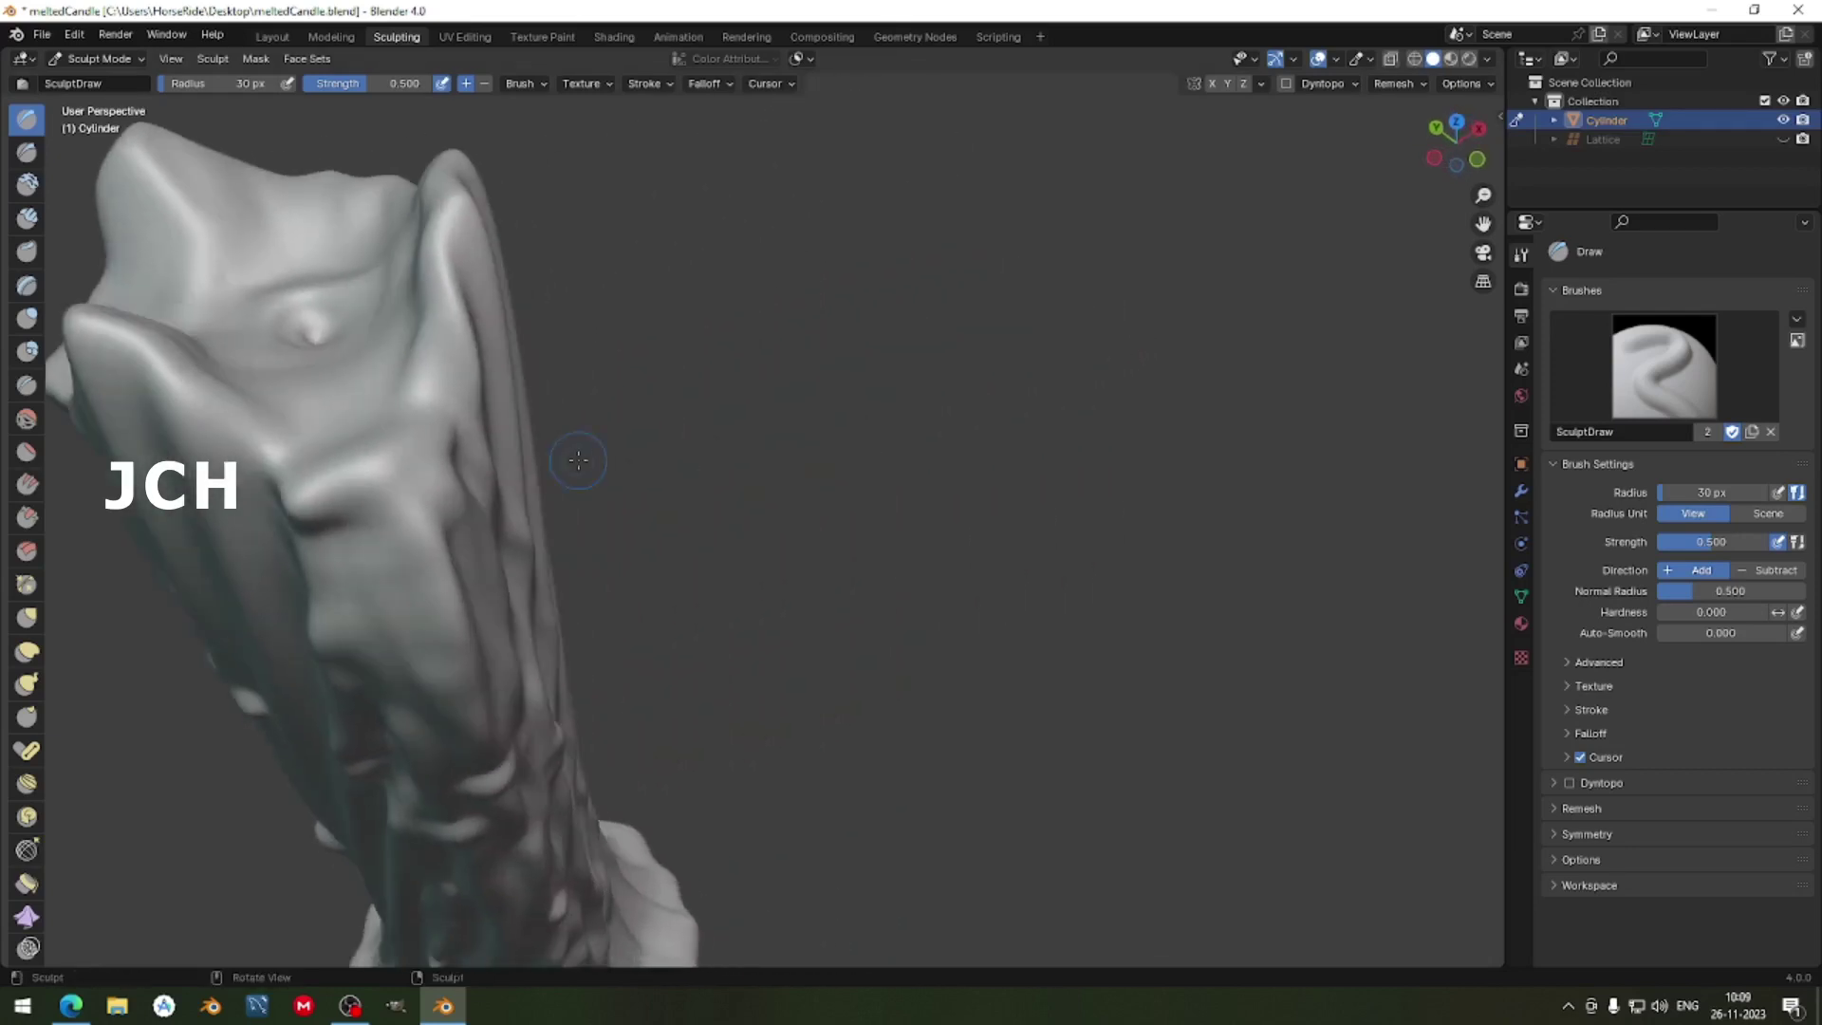
{"action": "scroll", "coordinate": [581, 459], "scroll_direction": "down", "scroll_amount": 3}
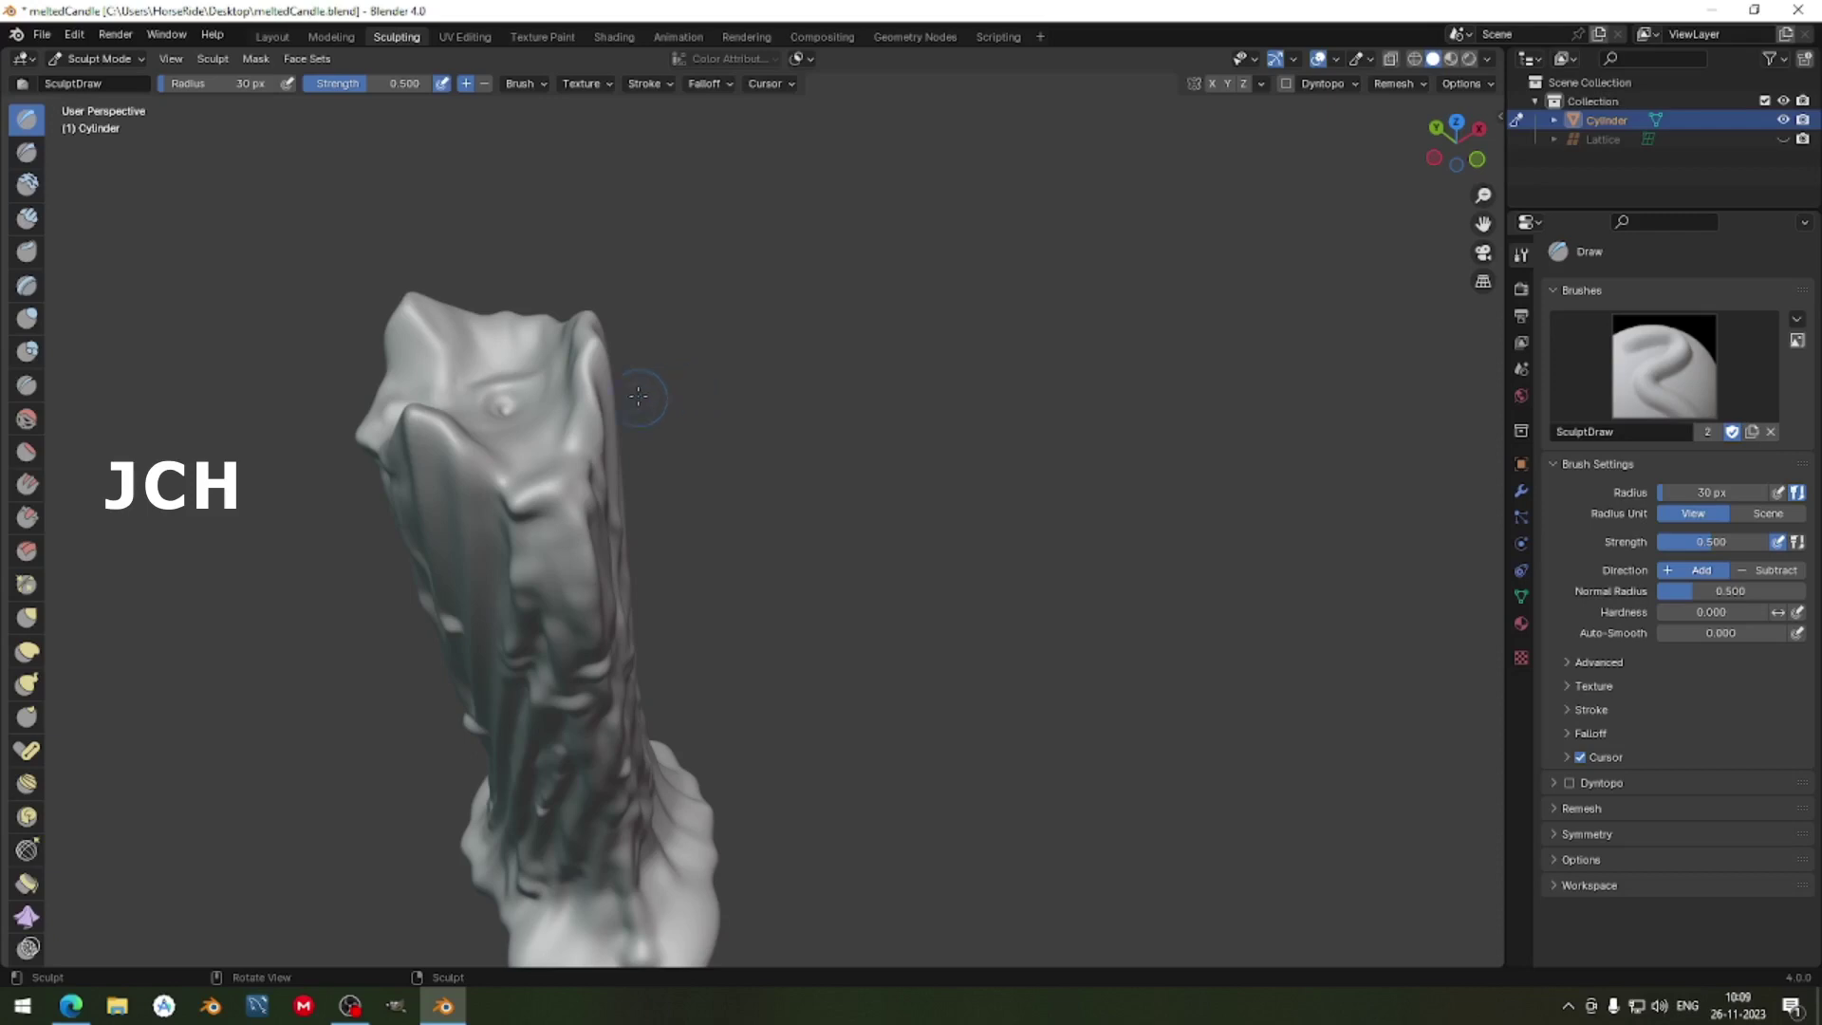
{"action": "scroll", "coordinate": [639, 397], "scroll_direction": "down", "scroll_amount": 3}
{"action": "middle_click_drag", "start_coordinate": [639, 396], "coordinate": [854, 446]}
{"action": "scroll", "coordinate": [509, 345], "scroll_direction": "up", "scroll_amount": 4}
{"action": "mouse_move", "coordinate": [854, 446]}
{"action": "middle_mouse_down"}
{"action": "mouse_move", "coordinate": [719, 501]}
{"action": "mouse_move", "coordinate": [890, 394]}
{"action": "mouse_move", "coordinate": [712, 459]}
{"action": "mouse_move", "coordinate": [719, 408]}
{"action": "middle_mouse_up"}
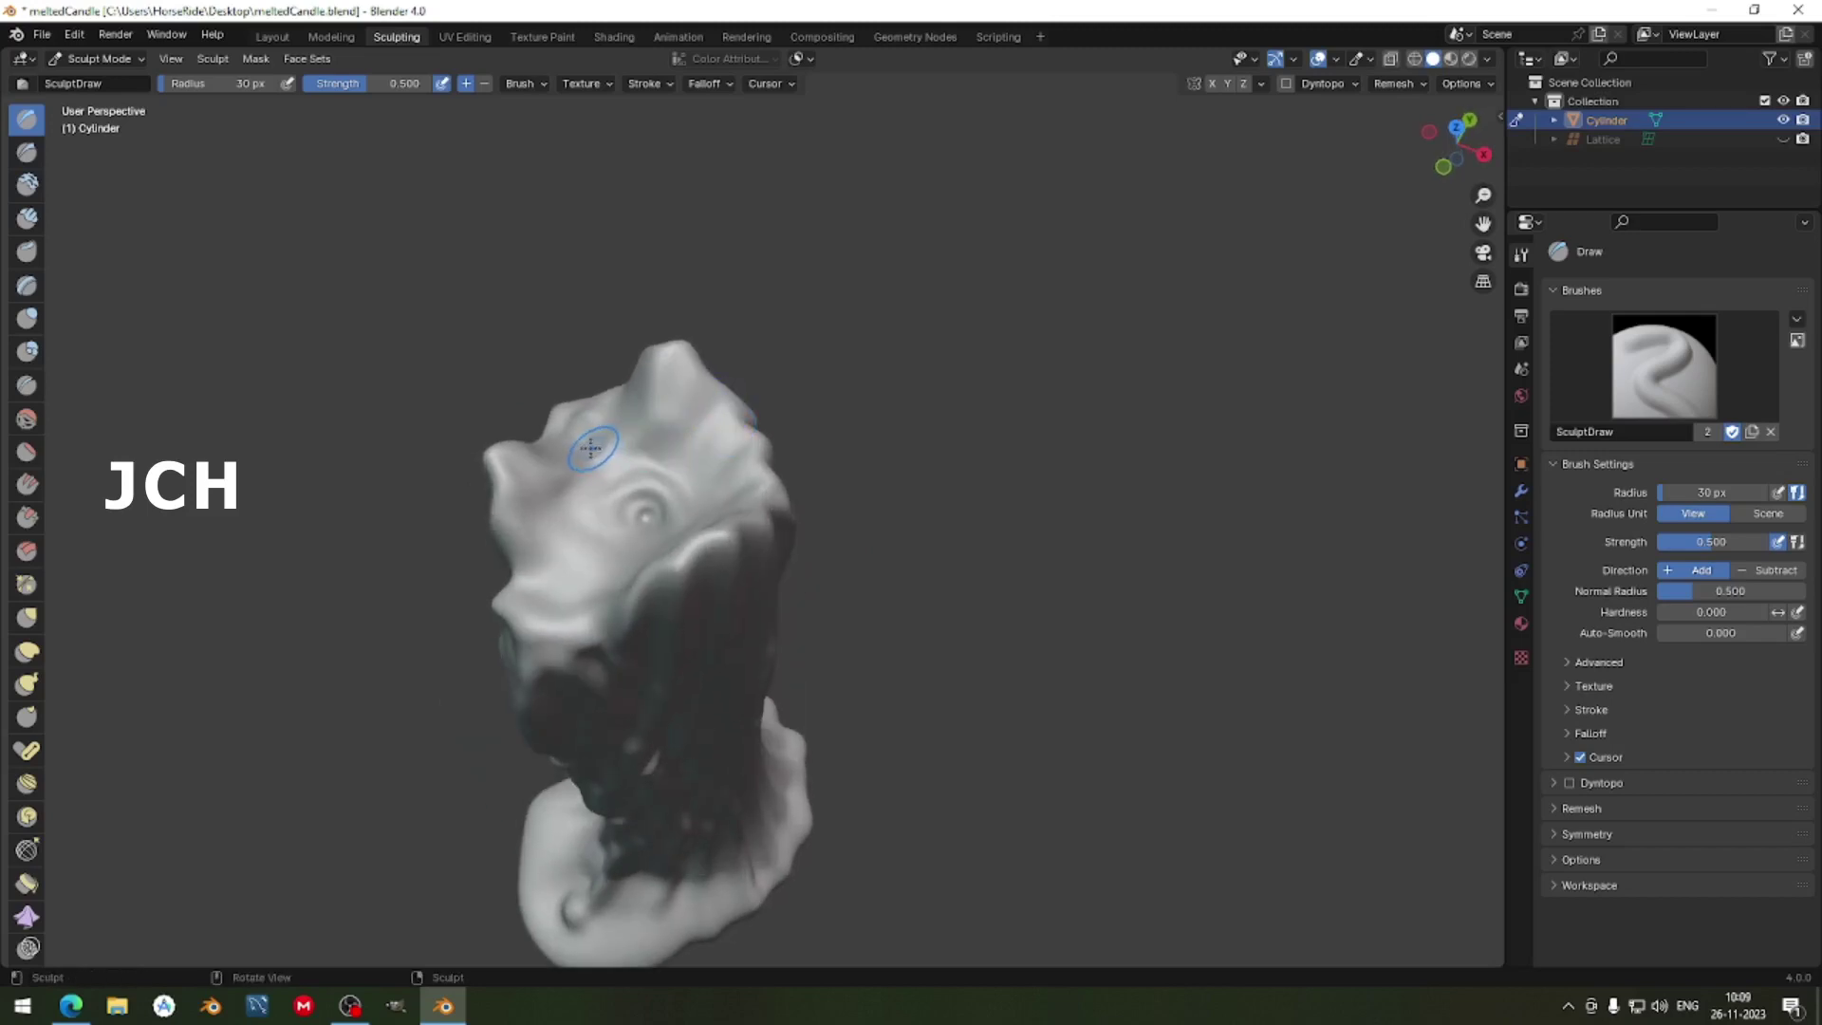
Set the Draw brush radius to 73 px and thicken the thin, pointed rim peak.
{"action": "key", "text": "f"}
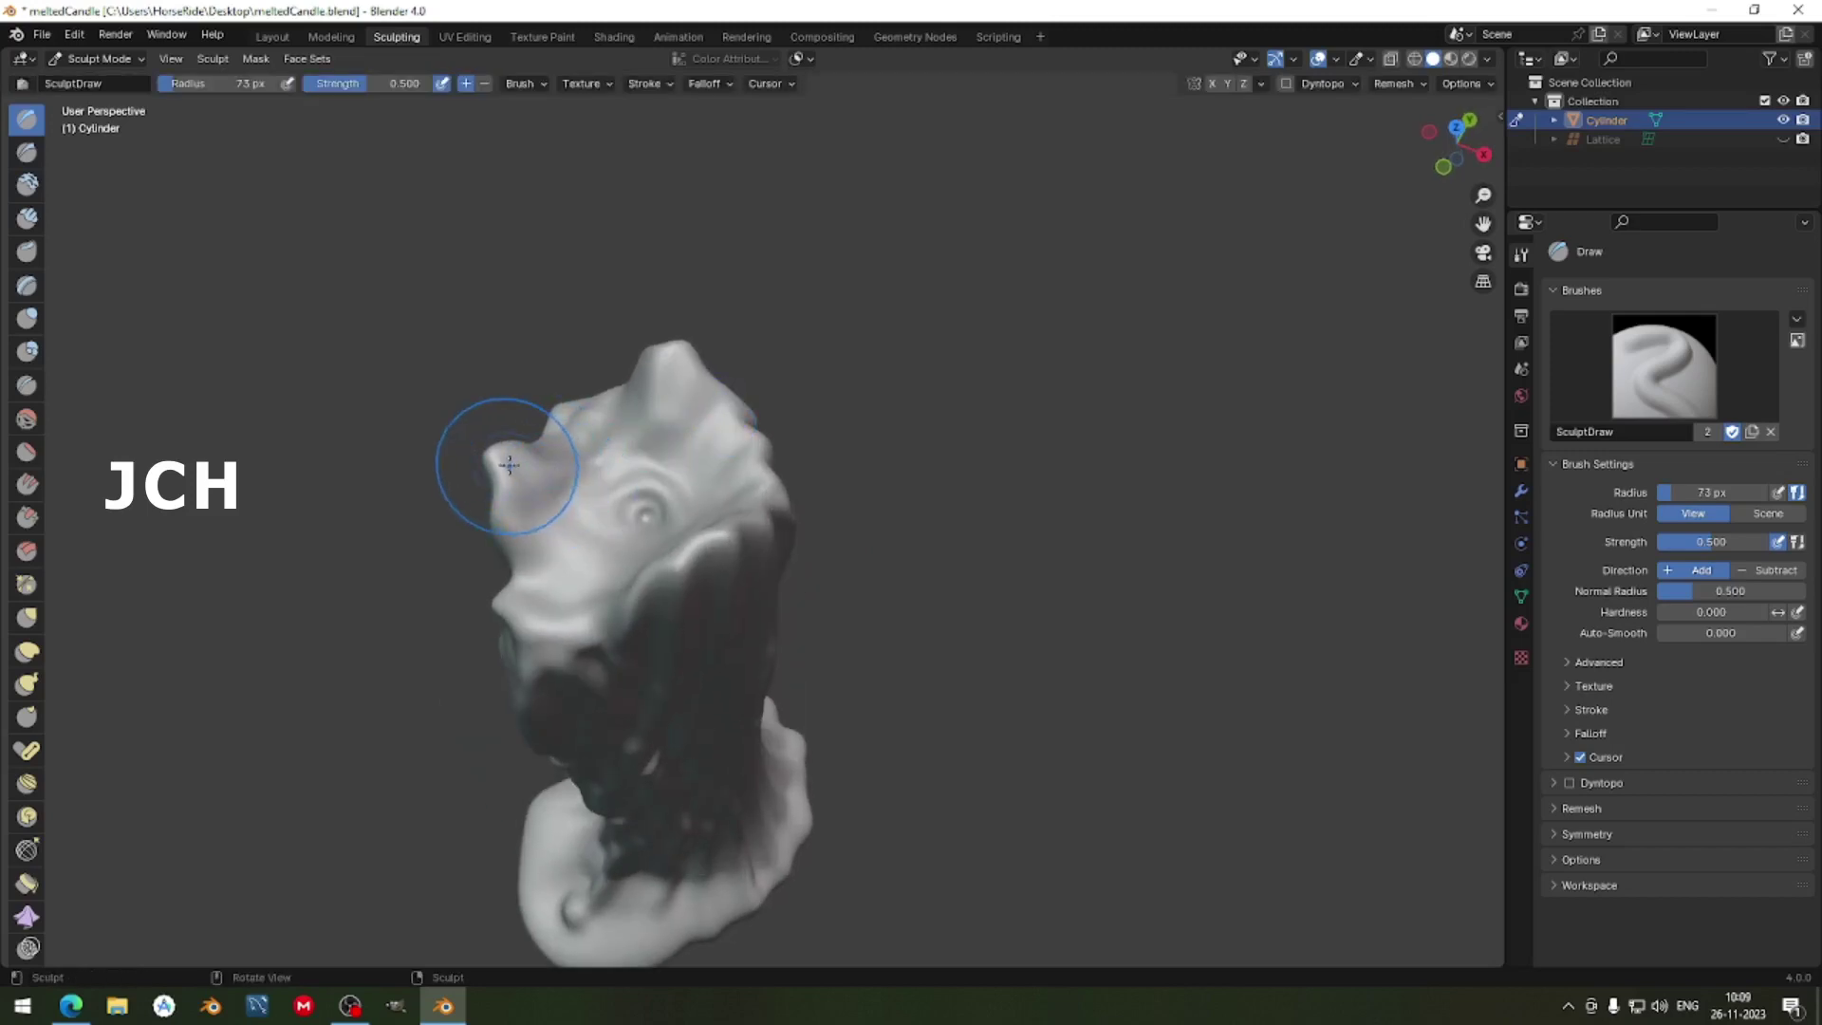
{"action": "left_click", "coordinate": [500, 452]}
{"action": "mouse_move", "coordinate": [499, 453]}
{"action": "middle_mouse_down"}
{"action": "mouse_move", "coordinate": [707, 396]}
{"action": "mouse_move", "coordinate": [546, 451]}
{"action": "middle_mouse_up"}
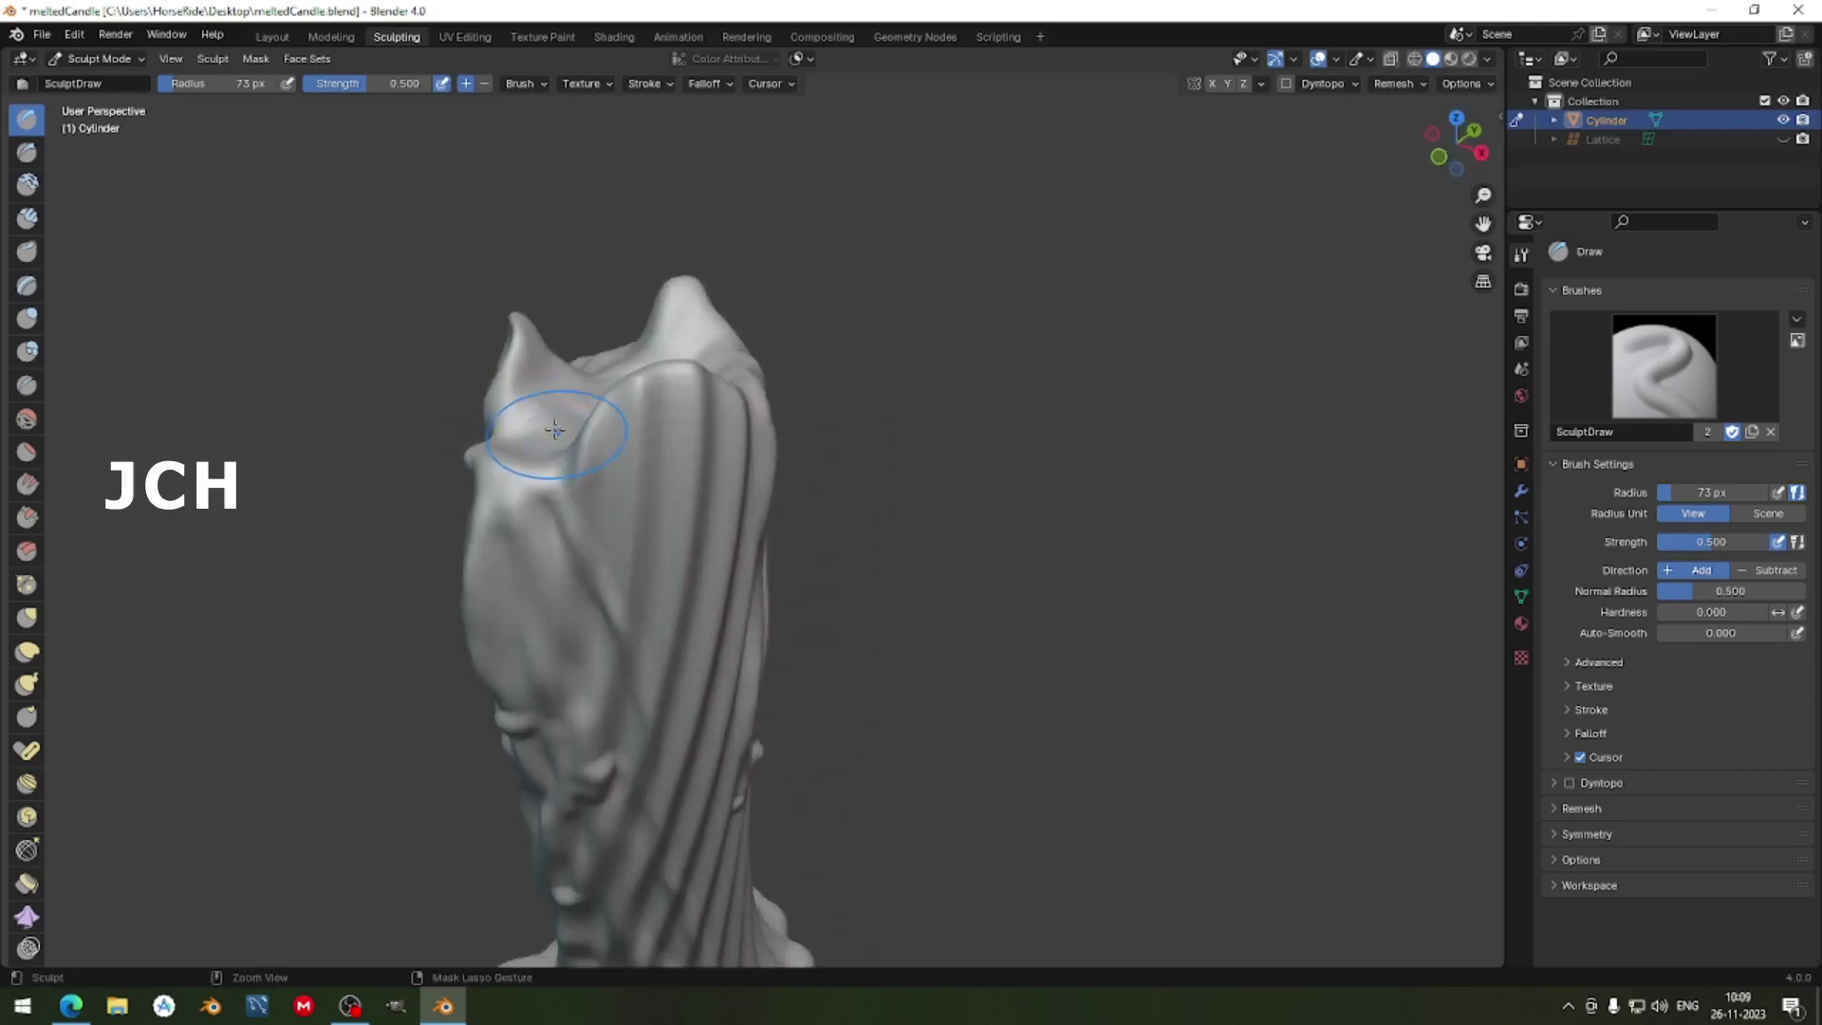
{"action": "mouse_move", "coordinate": [512, 319]}
{"action": "left_mouse_down"}
{"action": "mouse_move", "coordinate": [549, 381]}
{"action": "mouse_move", "coordinate": [601, 385]}
{"action": "left_mouse_up"}
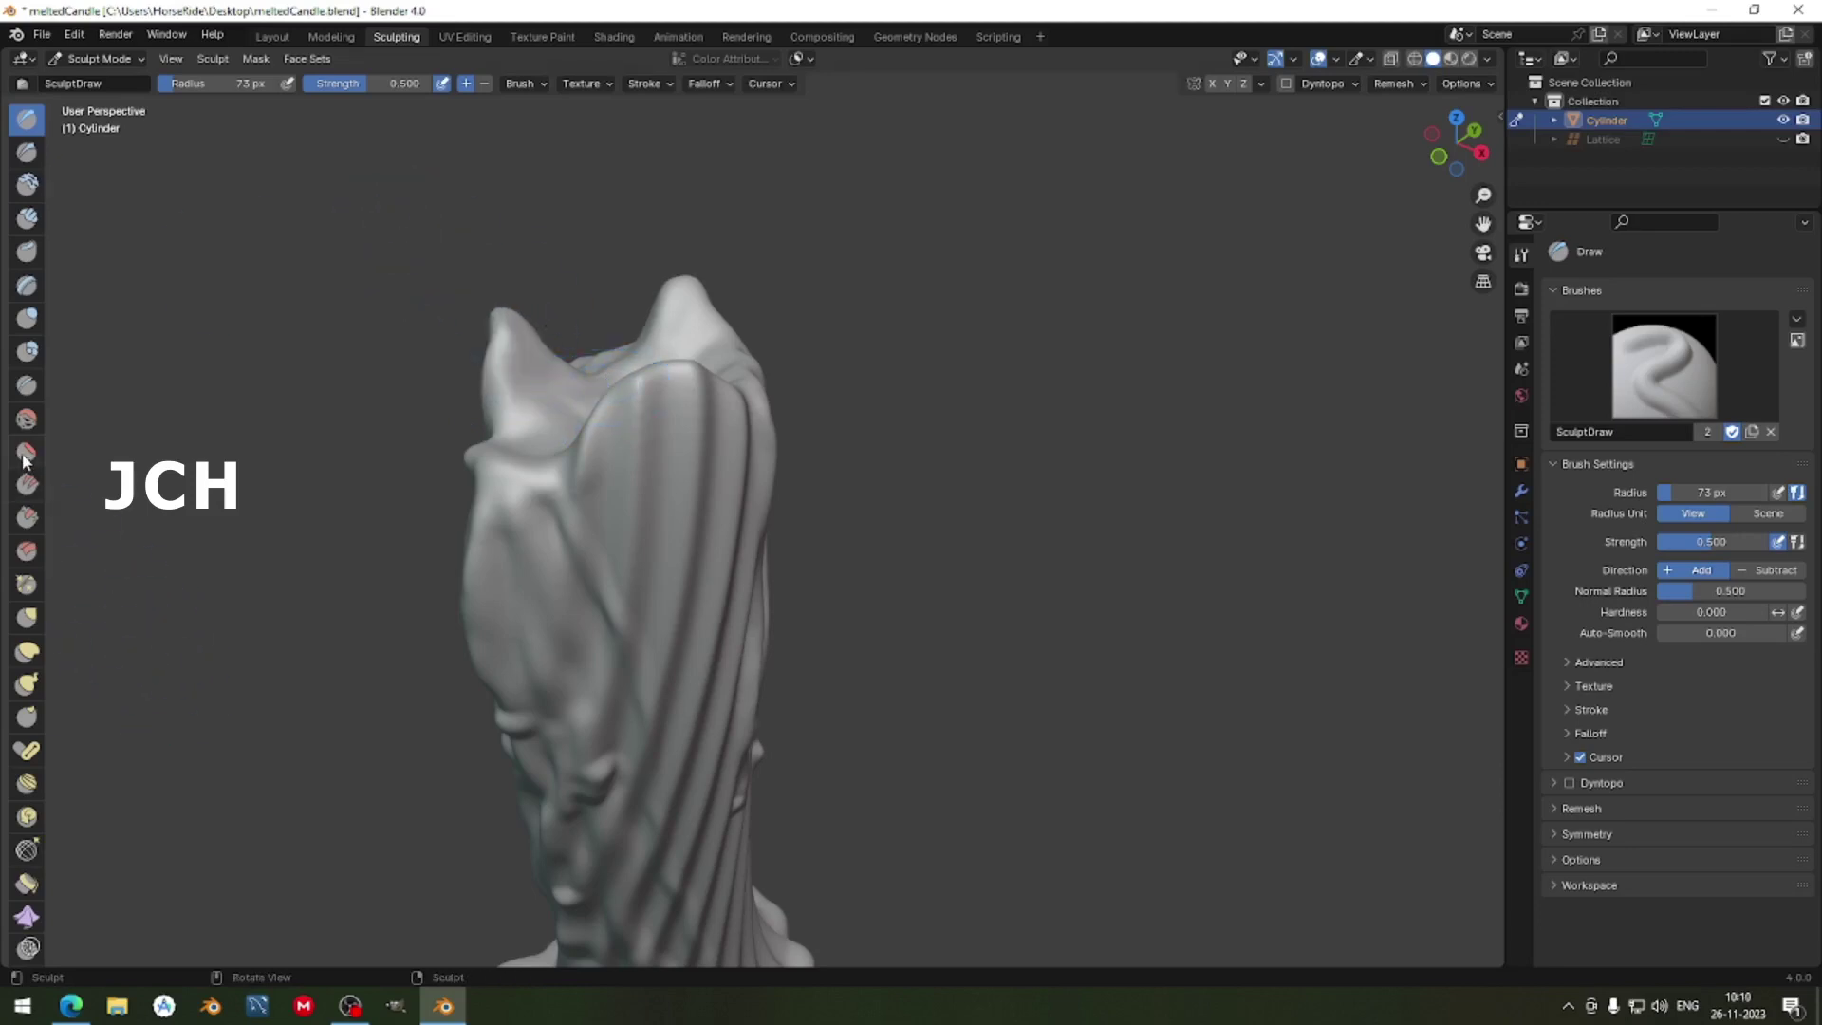
Switch to the Smooth brush, set its radius to 106 px, and soften the rim beside the hollowed top.
{"action": "left_click", "coordinate": [26, 453]}
{"action": "middle_click_drag", "start_coordinate": [579, 398], "coordinate": [592, 534]}
{"action": "left_click", "coordinate": [26, 418]}
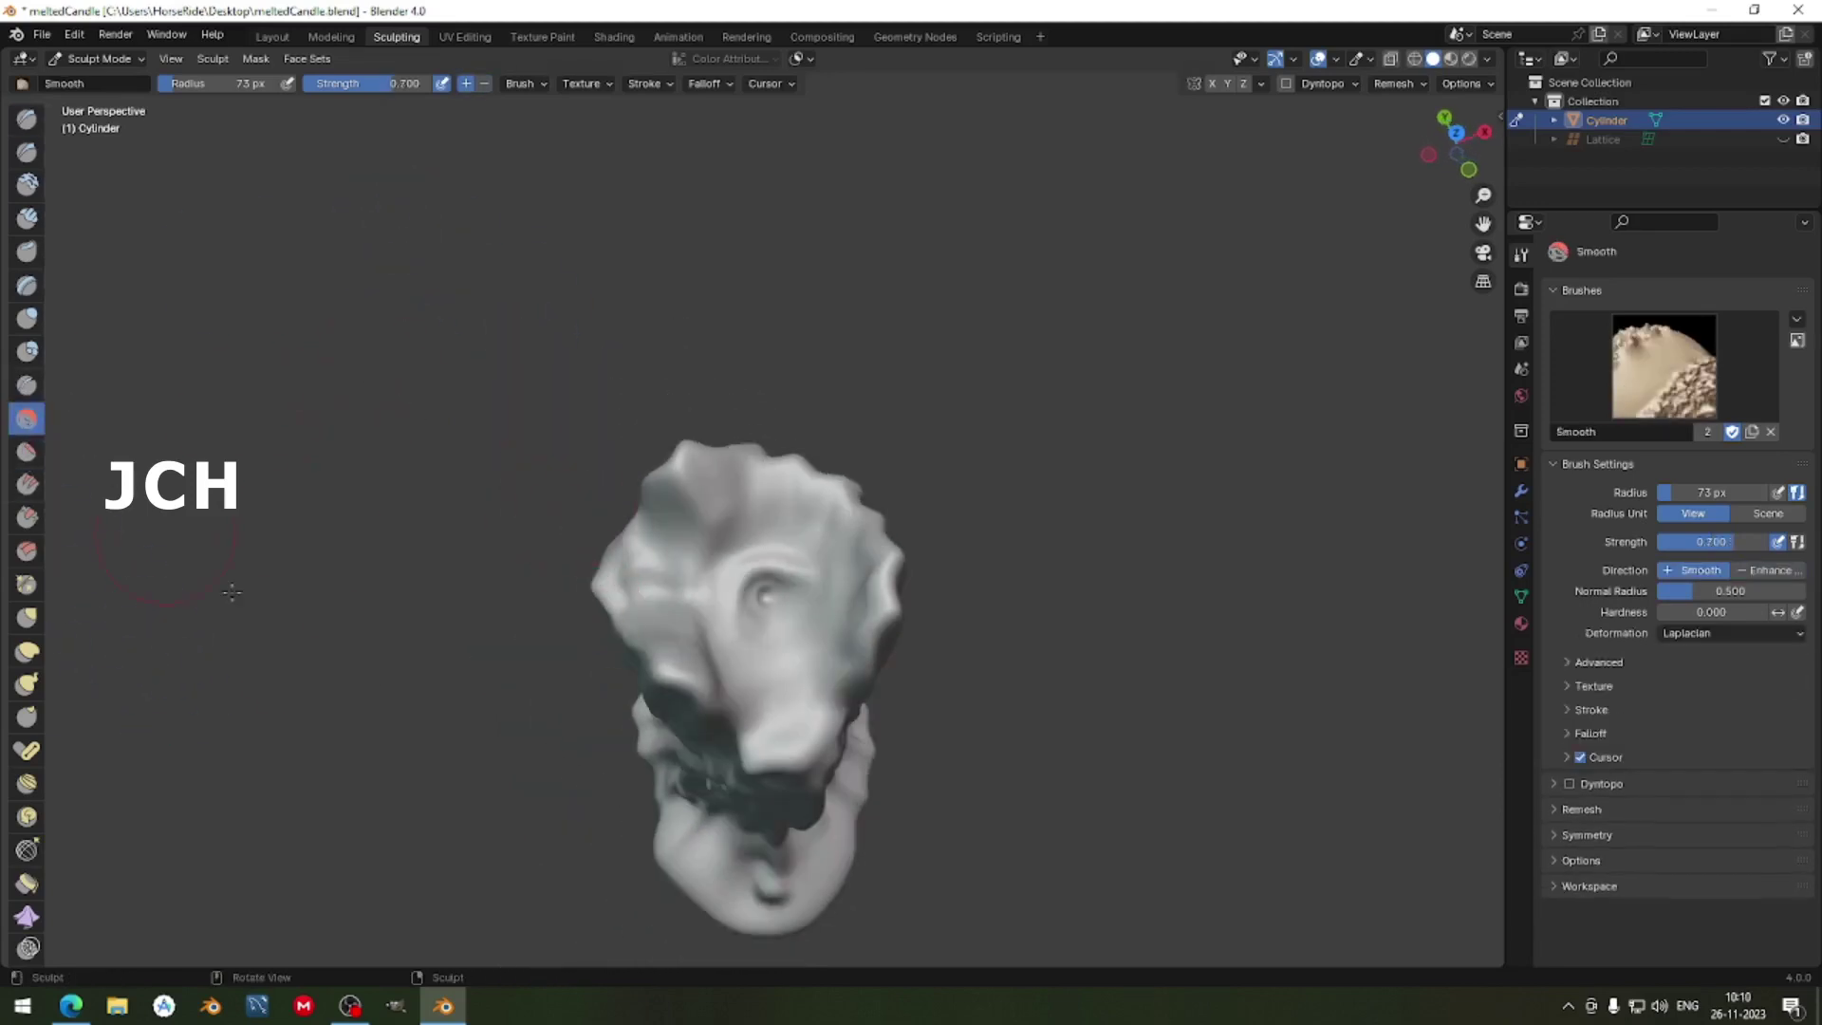
{"action": "middle_click_drag", "start_coordinate": [610, 650], "coordinate": [655, 629]}
{"action": "mouse_move", "coordinate": [655, 629]}
{"action": "left_mouse_down"}
{"action": "mouse_move", "coordinate": [618, 521]}
{"action": "mouse_move", "coordinate": [590, 511]}
{"action": "mouse_move", "coordinate": [624, 534]}
{"action": "left_mouse_up"}
{"action": "key", "text": "f"}
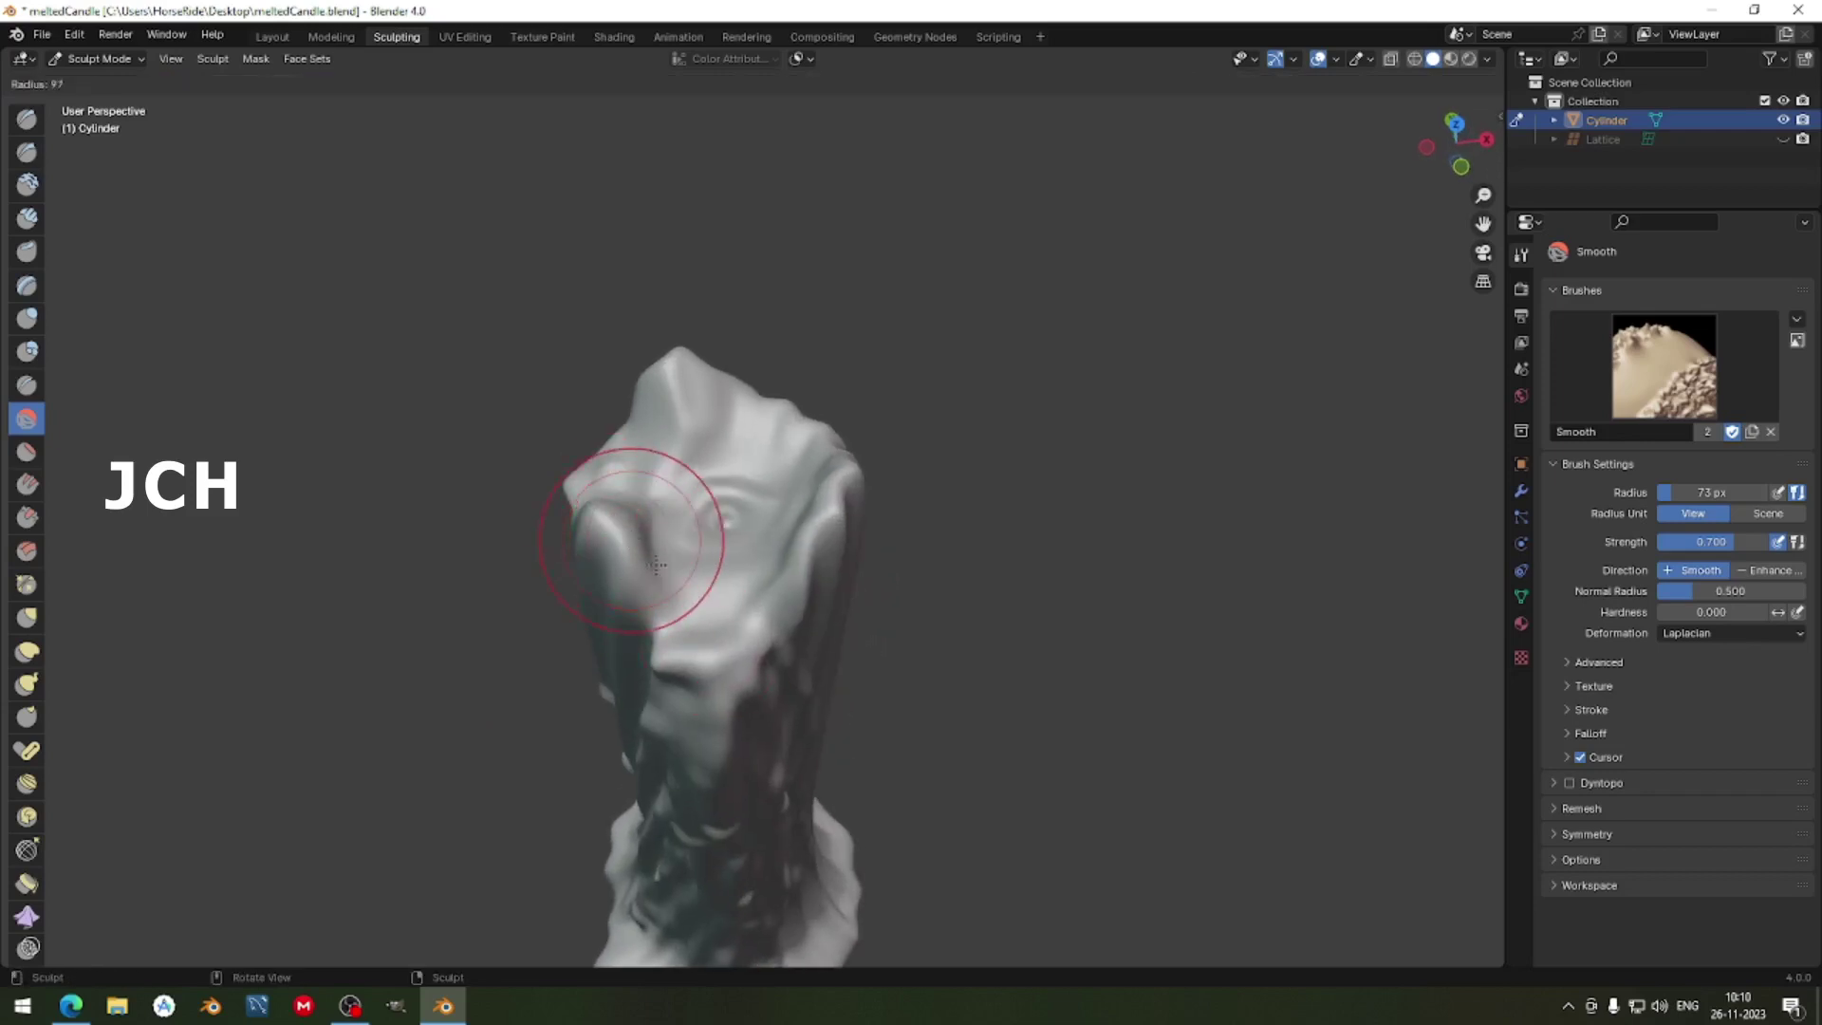
{"action": "left_click", "coordinate": [751, 526]}
{"action": "middle_click_drag", "start_coordinate": [659, 573], "coordinate": [797, 594]}
Smooth the low rim peak between the two taller peaks into a rounder shape.
{"action": "mouse_move", "coordinate": [999, 645]}
{"action": "left_mouse_down"}
{"action": "mouse_move", "coordinate": [865, 607]}
{"action": "mouse_move", "coordinate": [859, 587]}
{"action": "mouse_move", "coordinate": [910, 605]}
{"action": "mouse_move", "coordinate": [880, 589]}
{"action": "left_mouse_up"}
{"action": "middle_click_drag", "start_coordinate": [881, 589], "coordinate": [773, 407]}
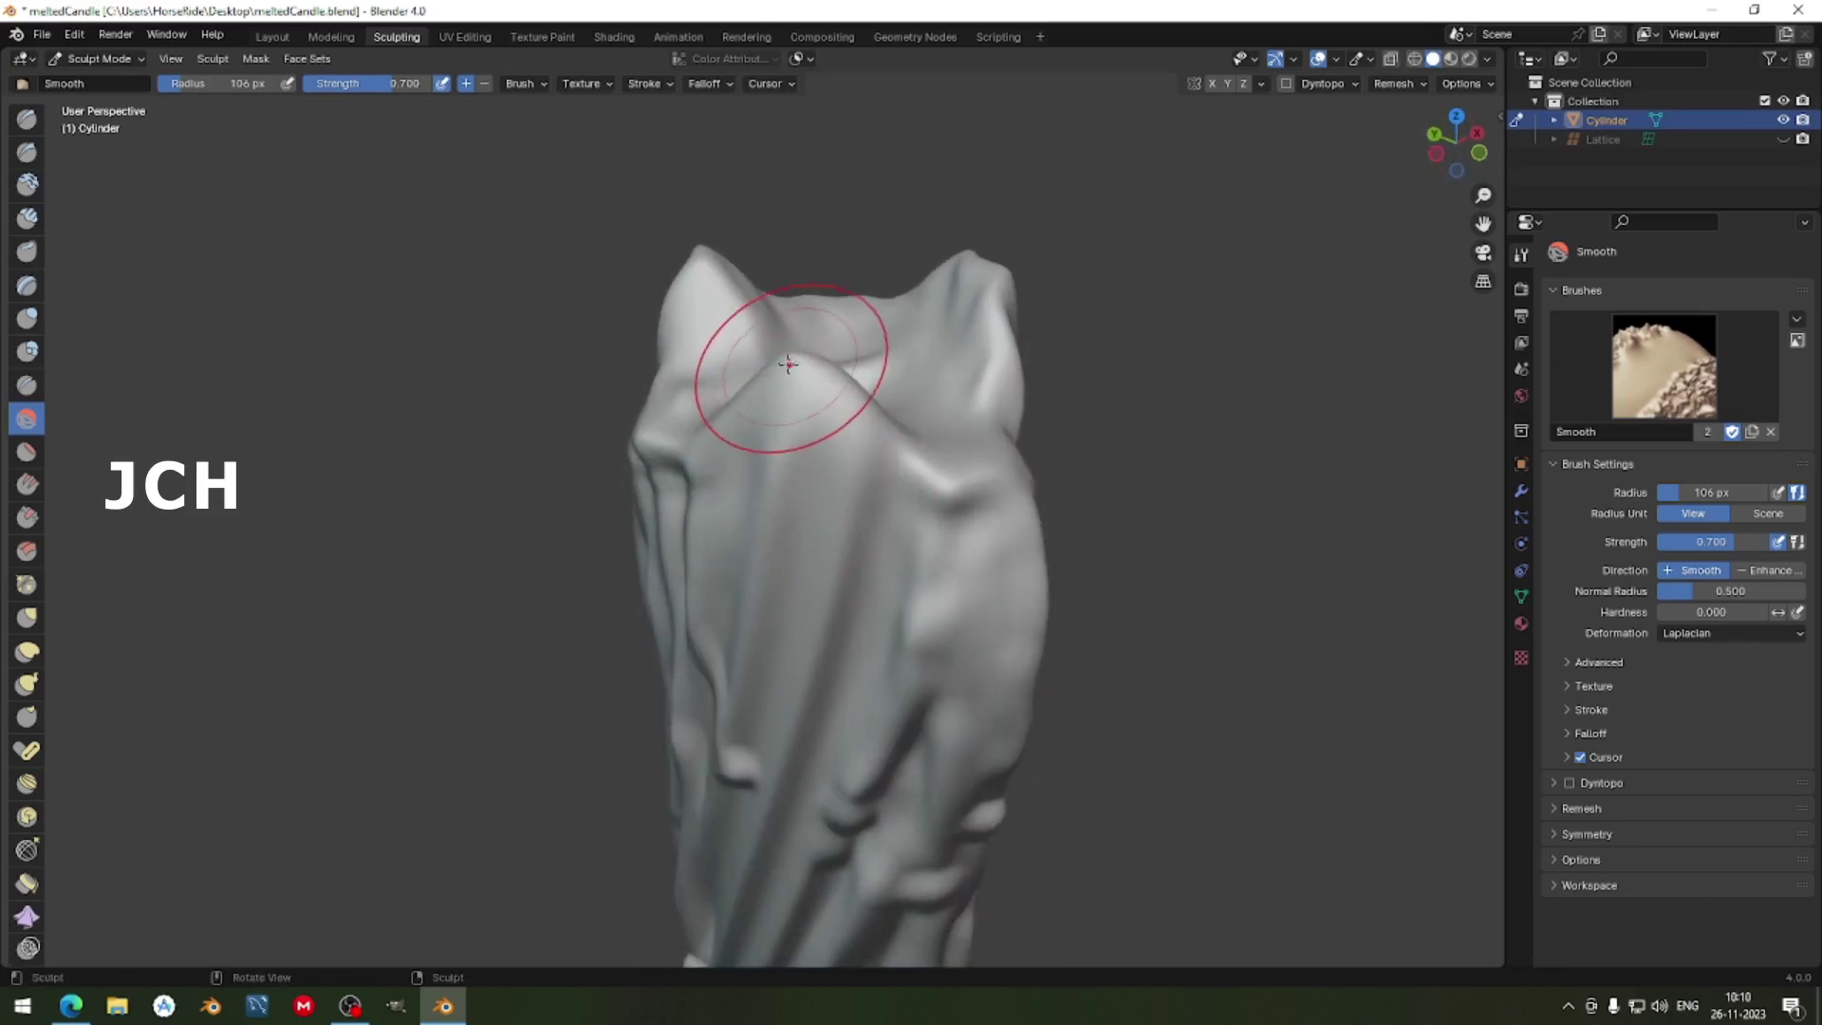
{"action": "left_click_drag", "start_coordinate": [787, 364], "coordinate": [788, 386]}
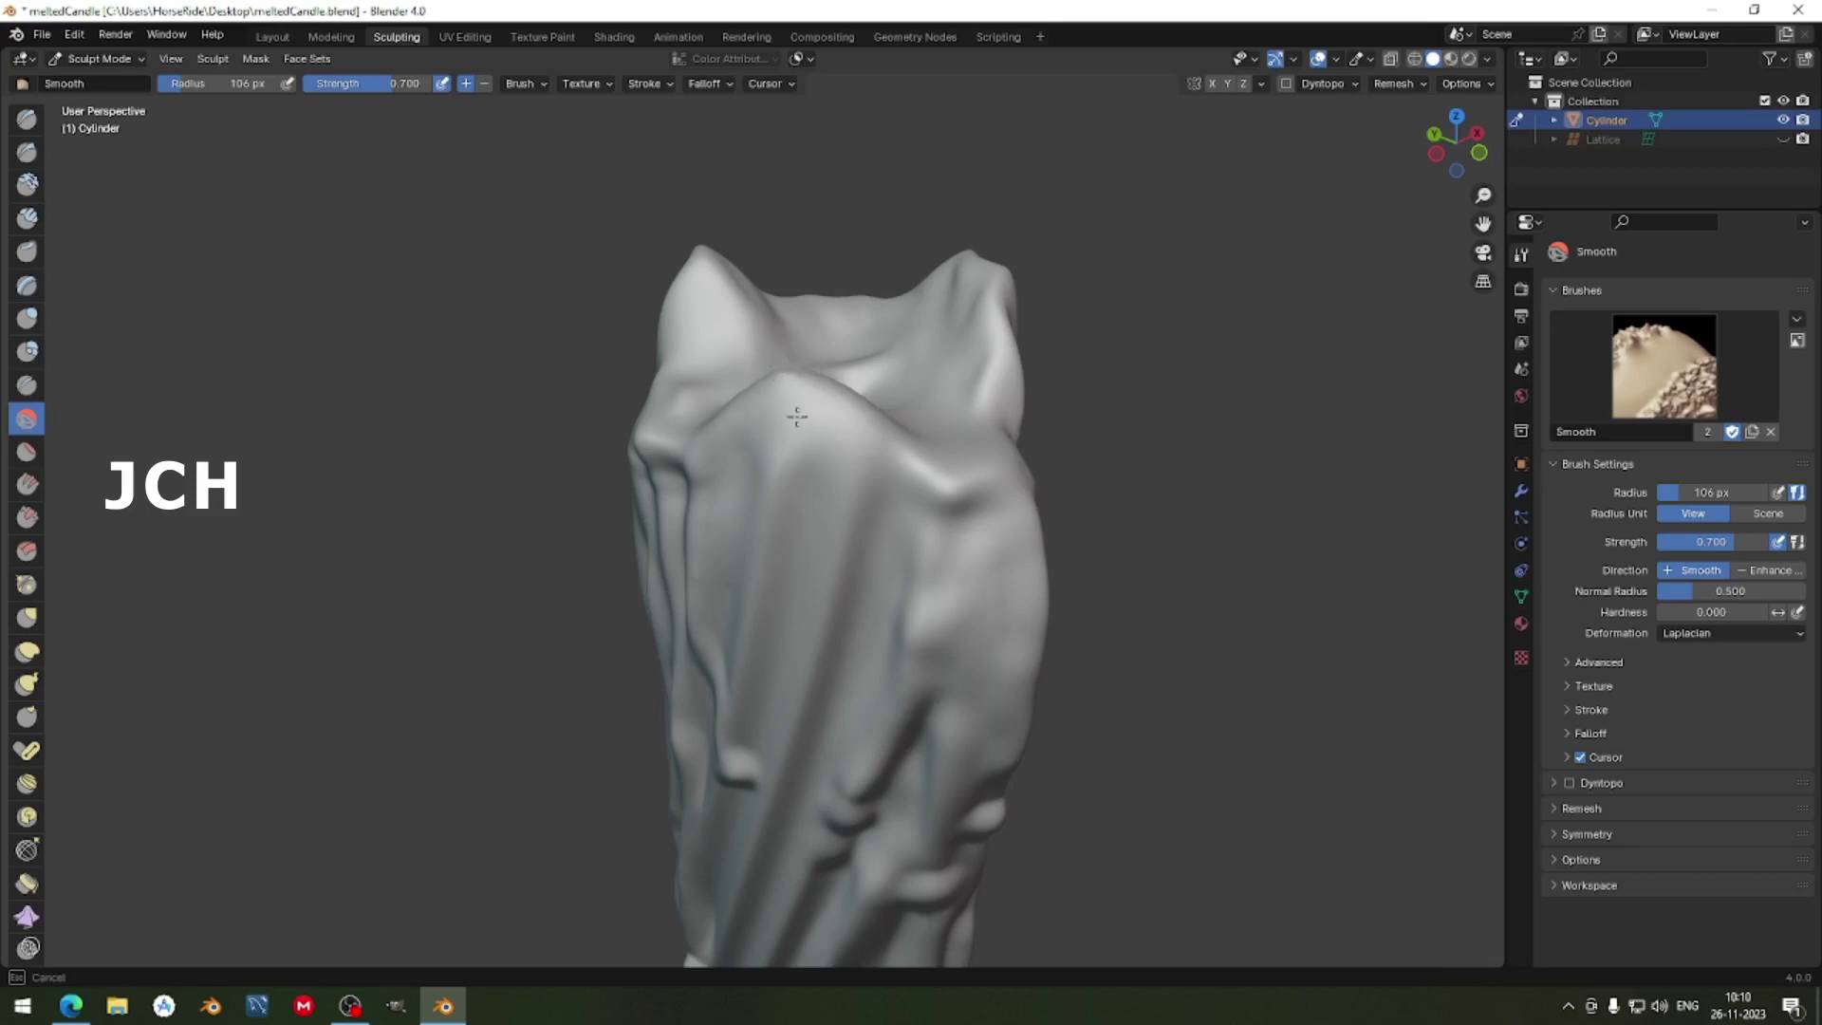
{"action": "left_click_drag", "start_coordinate": [780, 383], "coordinate": [814, 422]}
{"action": "scroll", "coordinate": [873, 436], "scroll_direction": "down", "scroll_amount": 4}
{"action": "middle_click_drag", "start_coordinate": [1006, 465], "coordinate": [699, 463]}
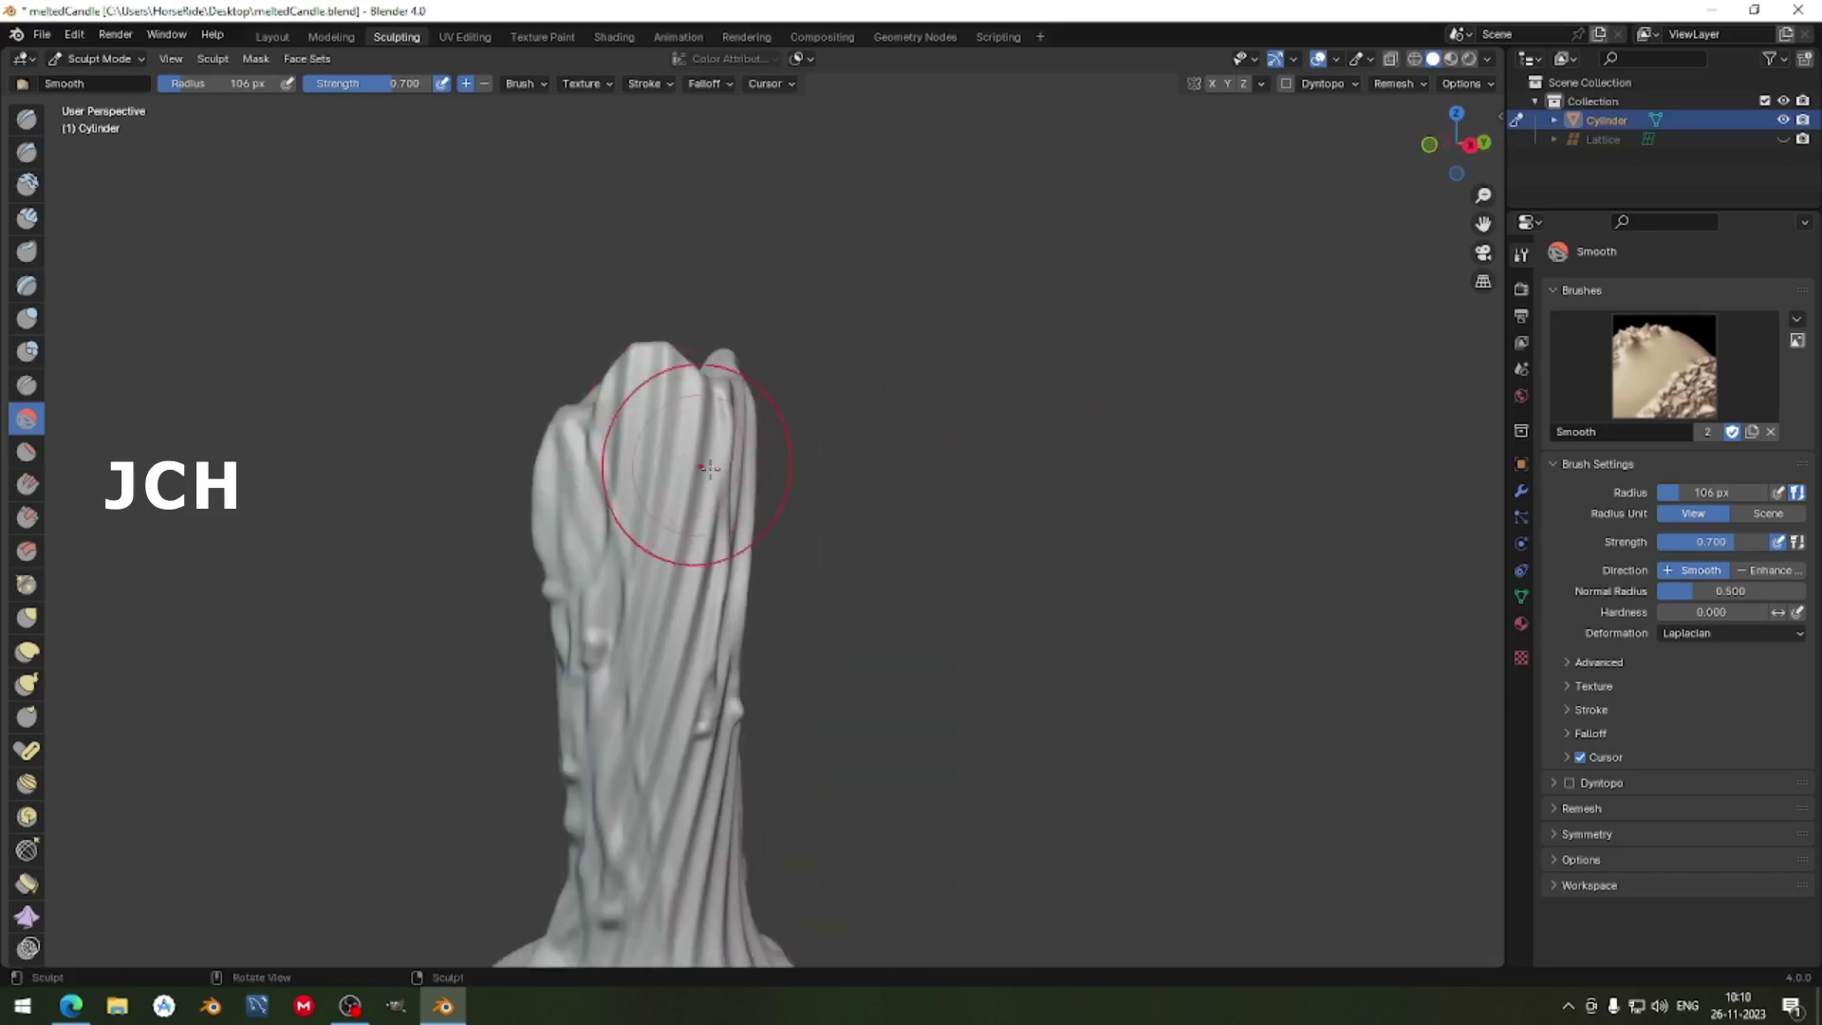
Smooth the ridged tips of the remaining rim peaks around the other sides of the candle.
{"action": "scroll", "coordinate": [679, 418], "scroll_direction": "up", "scroll_amount": 2}
{"action": "middle_click_drag", "start_coordinate": [649, 353], "coordinate": [837, 462]}
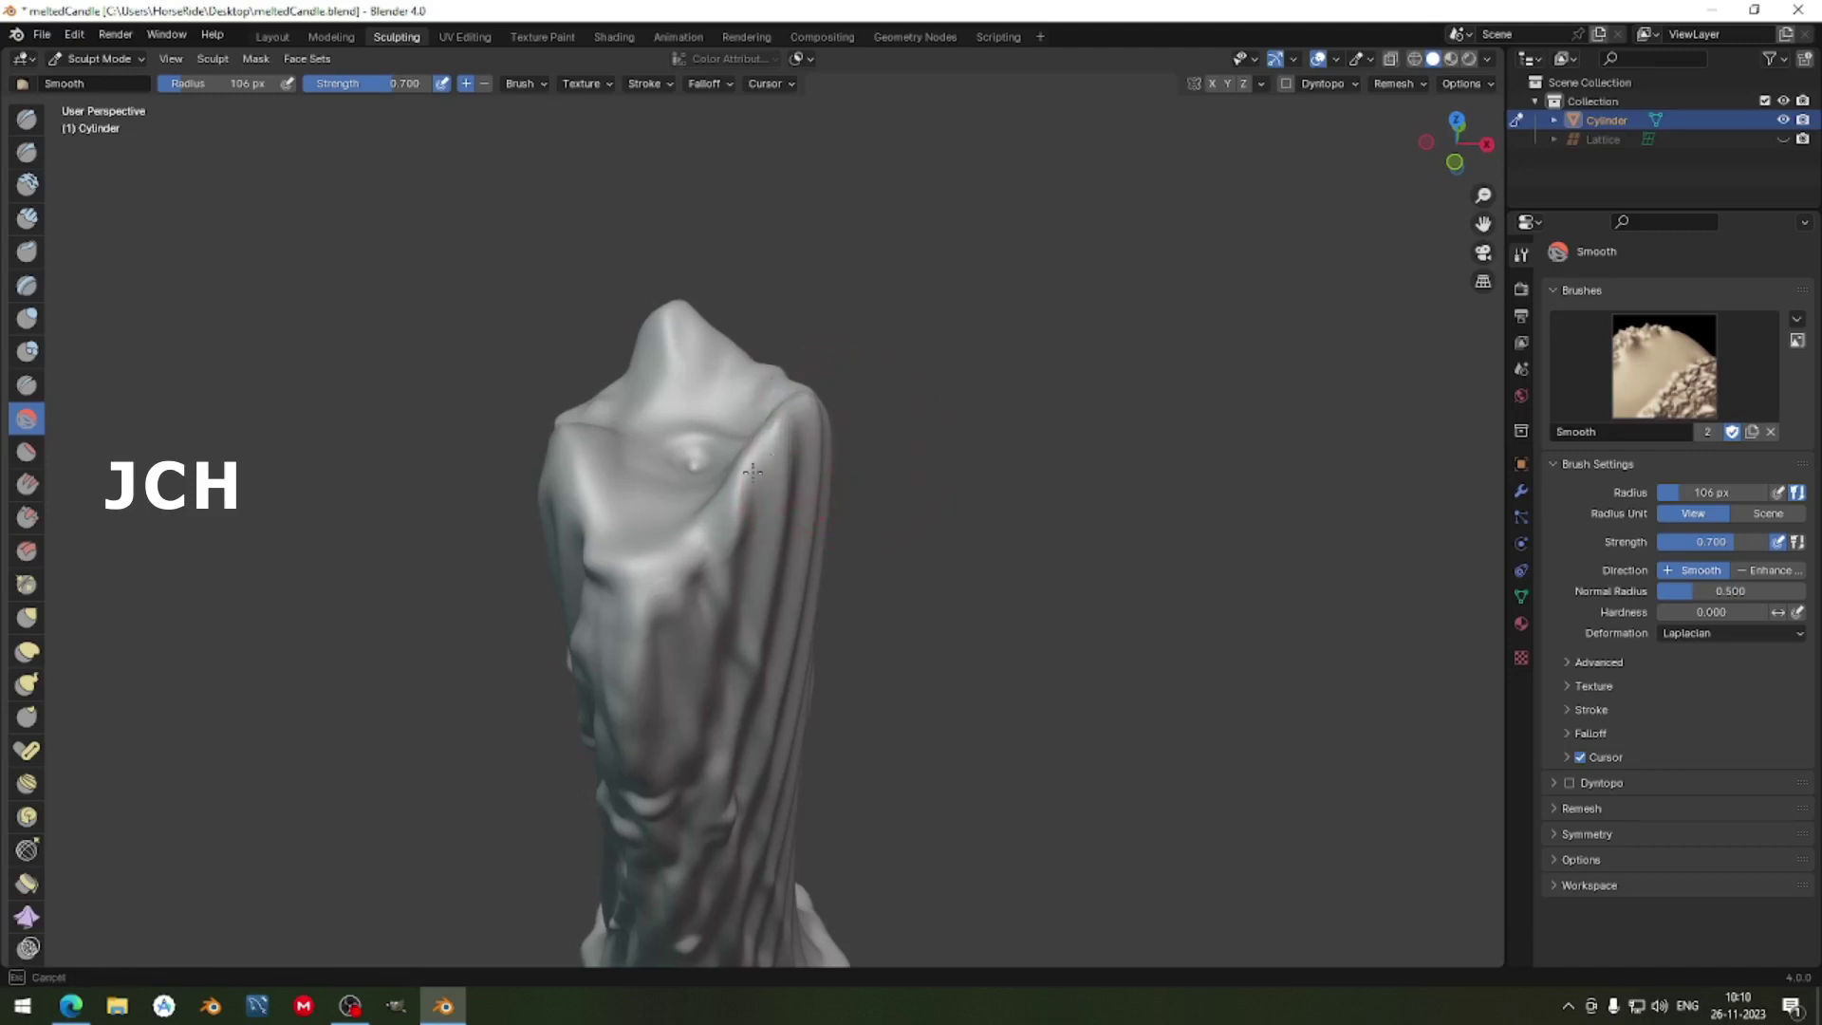
{"action": "middle_click_drag", "start_coordinate": [1018, 452], "coordinate": [602, 389]}
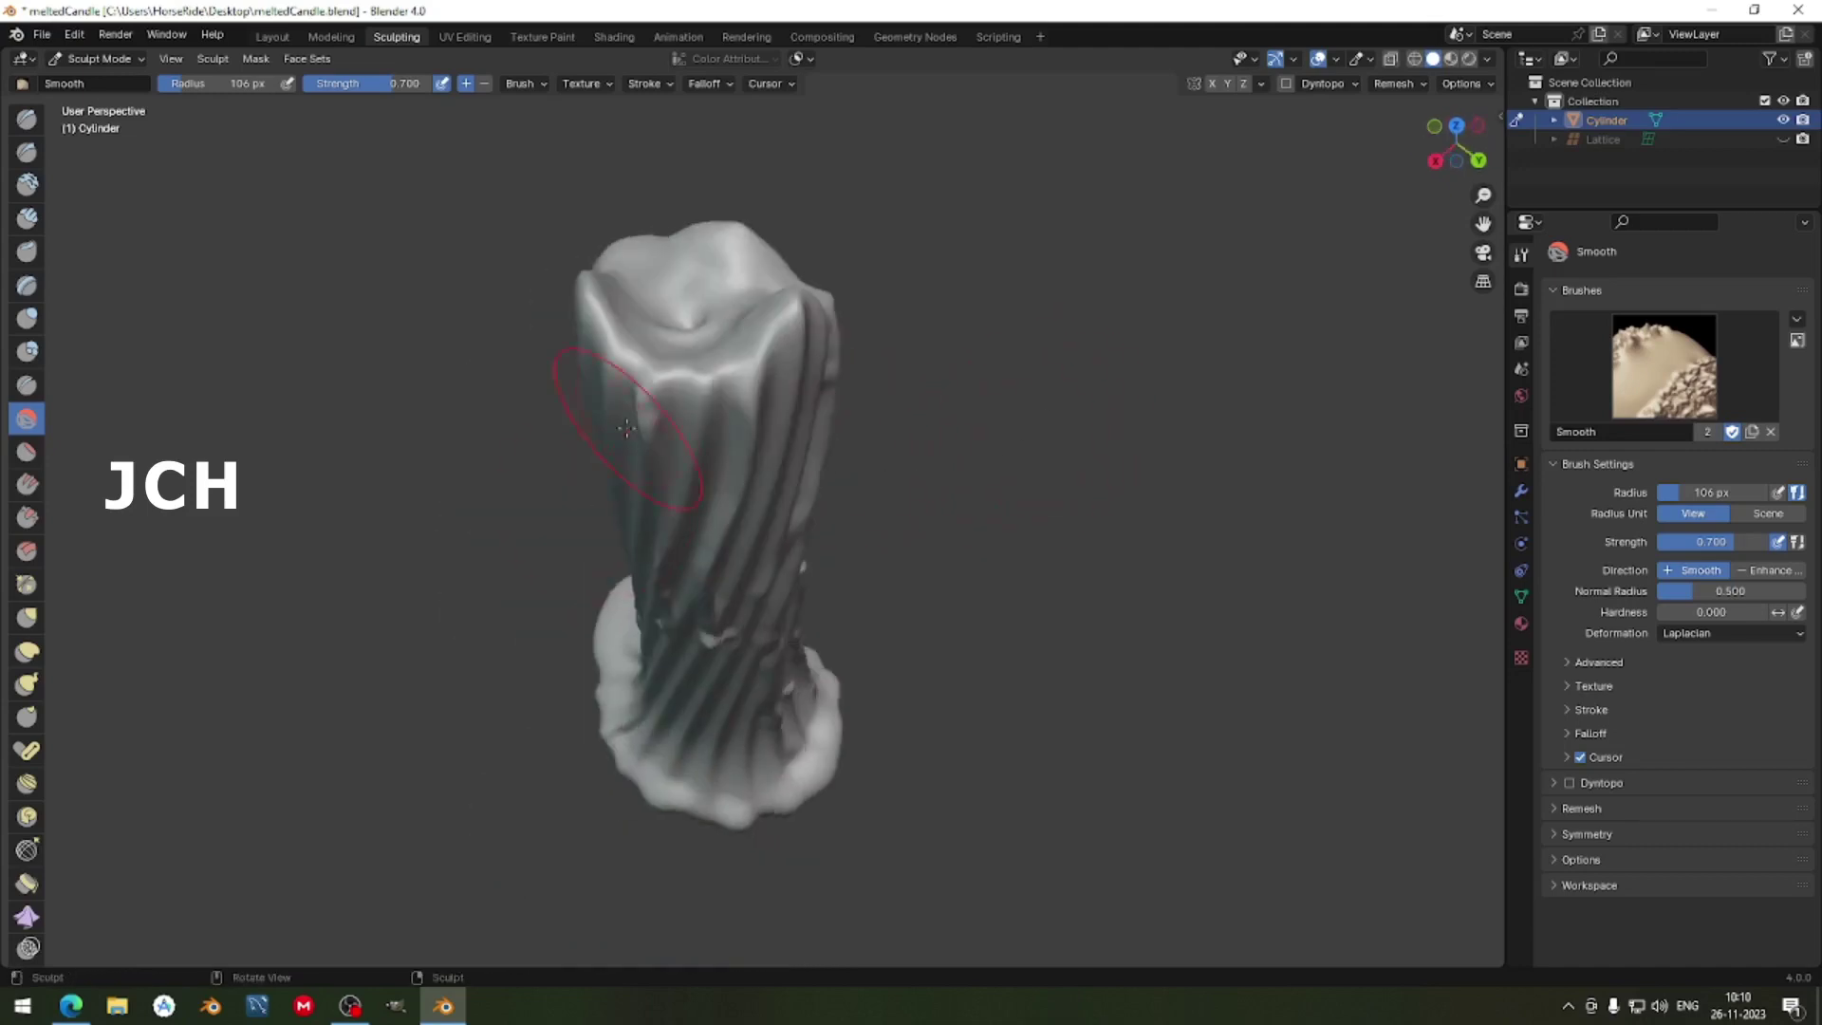
{"action": "mouse_move", "coordinate": [602, 389]}
{"action": "left_mouse_down"}
{"action": "mouse_move", "coordinate": [721, 362]}
{"action": "mouse_move", "coordinate": [701, 305]}
{"action": "left_mouse_up"}
{"action": "middle_click_drag", "start_coordinate": [1205, 429], "coordinate": [1054, 407]}
{"action": "scroll", "coordinate": [1005, 365], "scroll_direction": "up", "scroll_amount": 3}
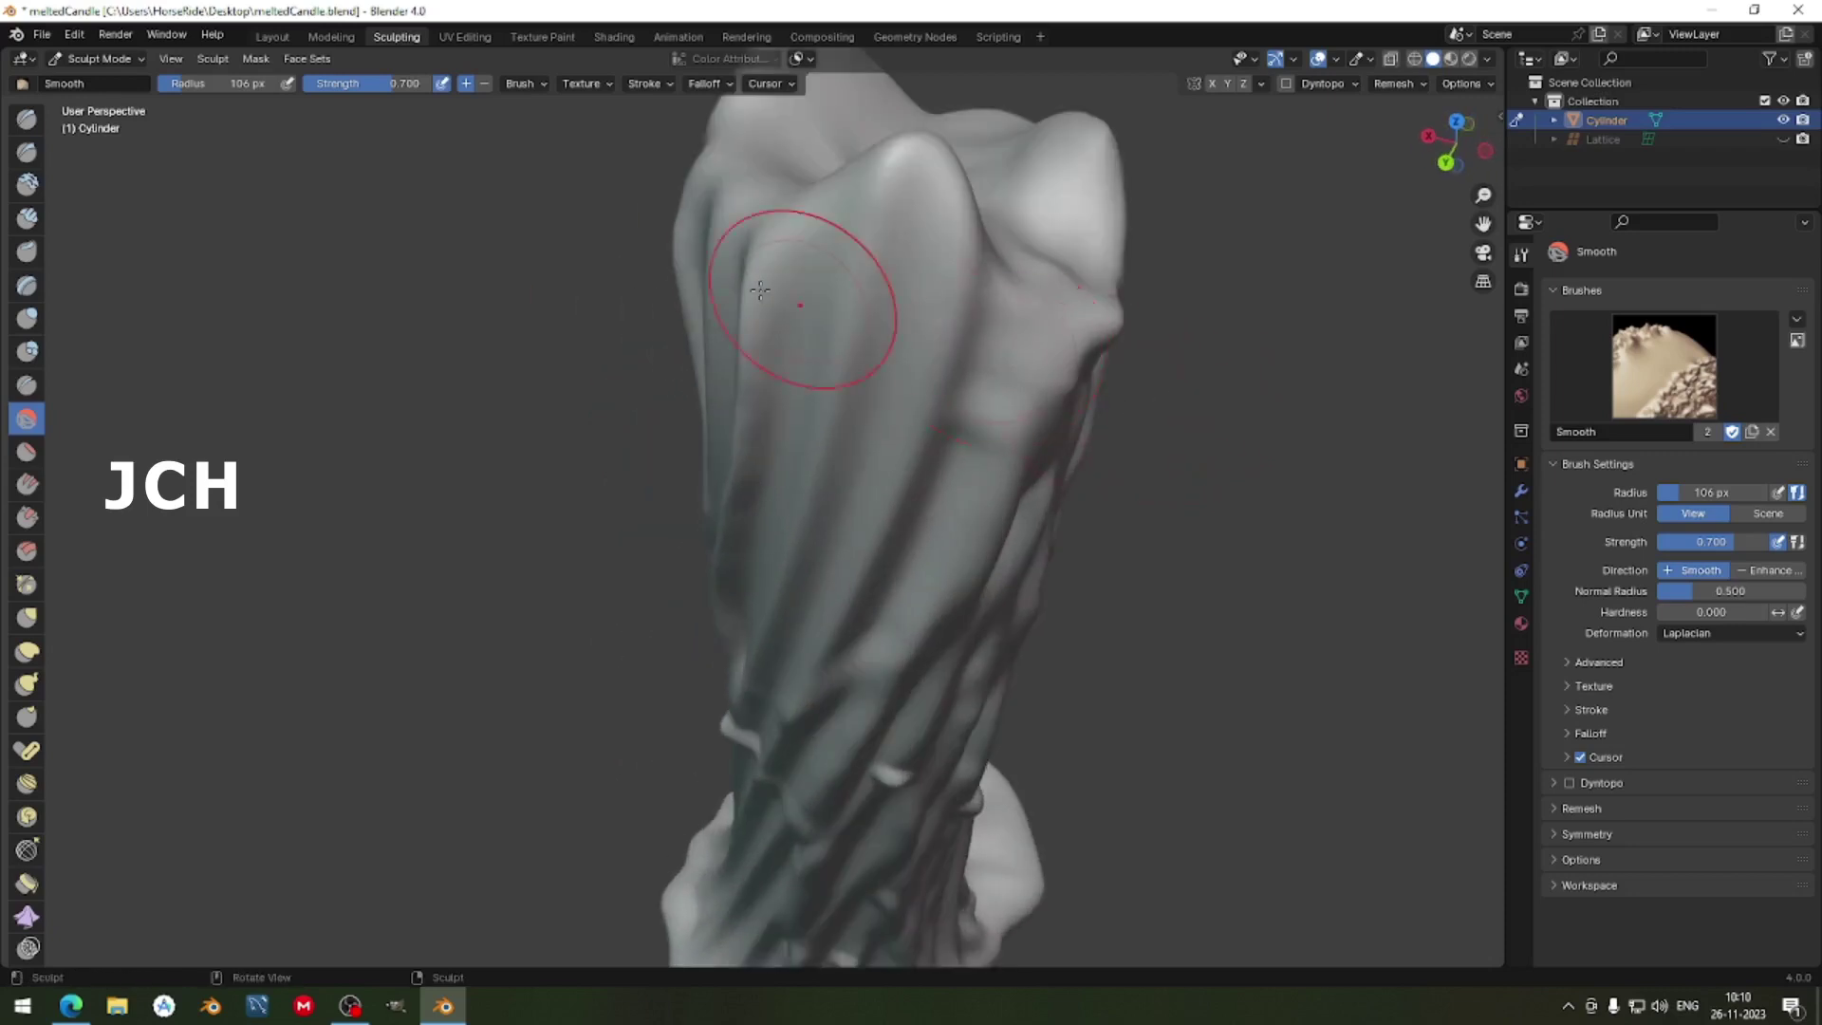
{"action": "mouse_move", "coordinate": [895, 190]}
{"action": "middle_mouse_down"}
{"action": "mouse_move", "coordinate": [1078, 292]}
{"action": "mouse_move", "coordinate": [935, 317]}
{"action": "mouse_move", "coordinate": [996, 366]}
{"action": "middle_mouse_up"}
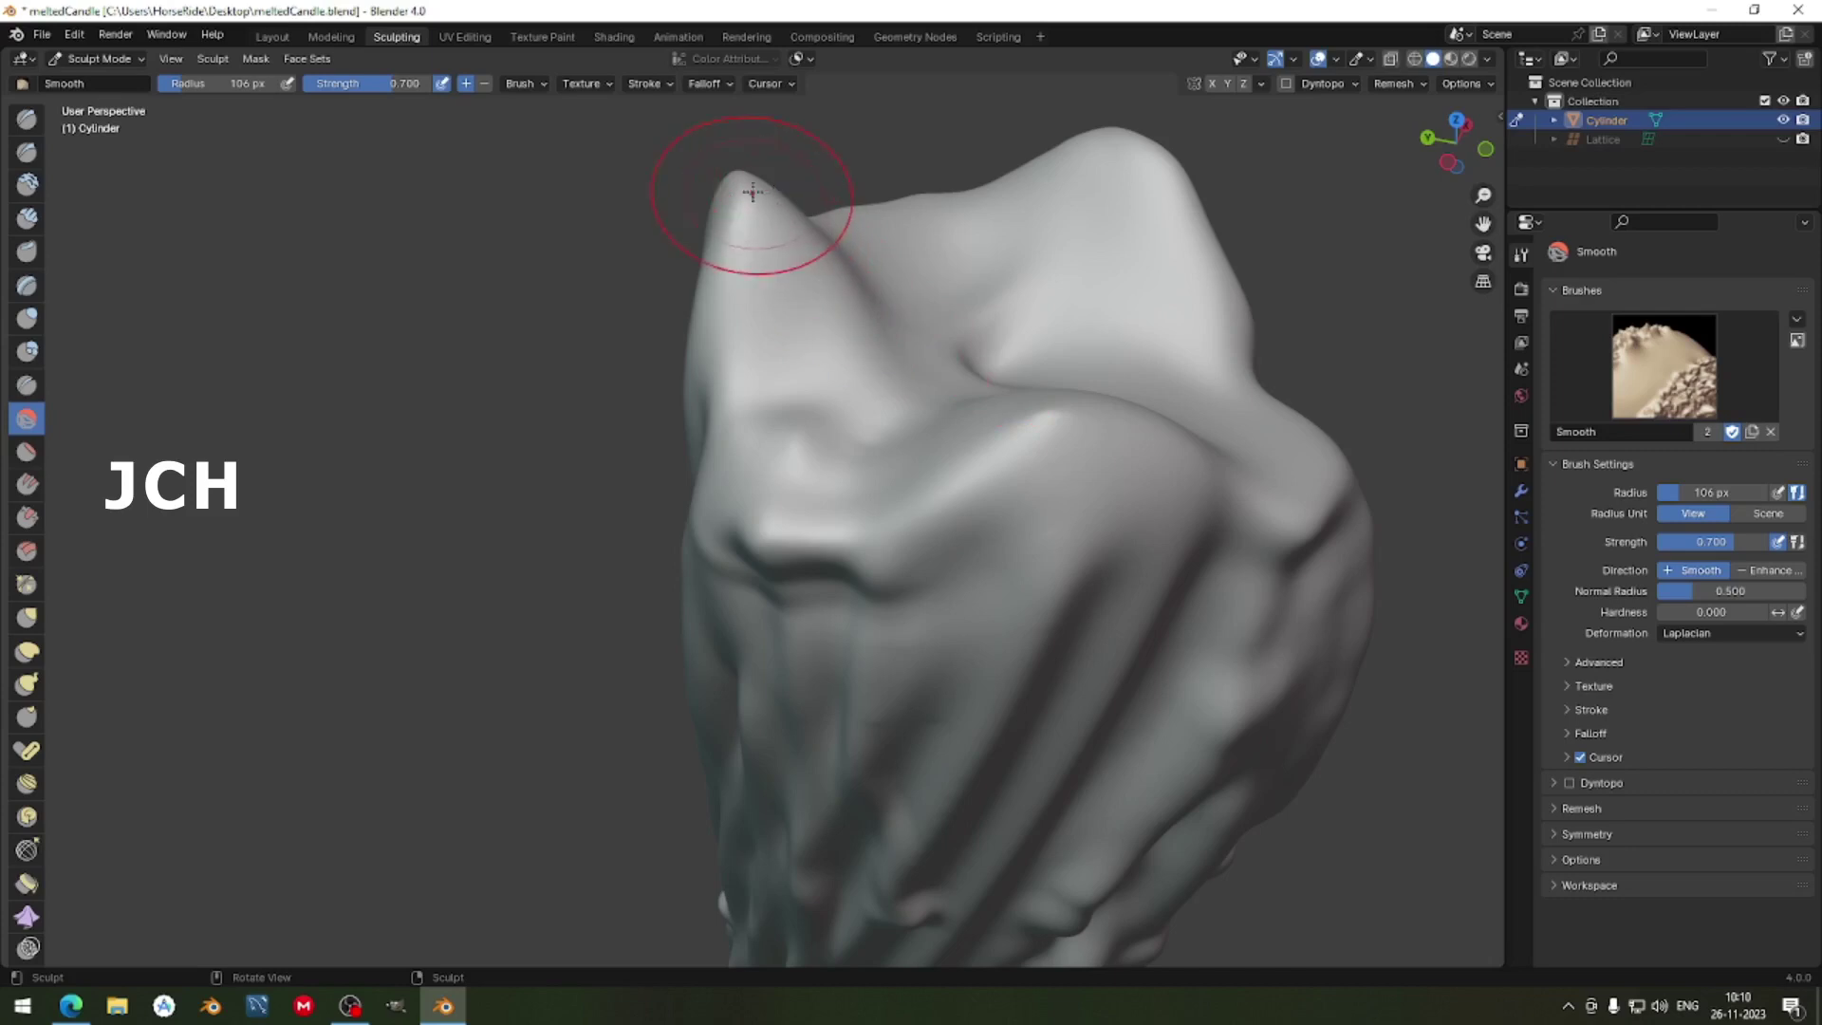
Smooth the tall pointed rim peak and the notch lips below it.
{"action": "middle_click_drag", "start_coordinate": [753, 192], "coordinate": [750, 178]}
{"action": "mouse_move", "coordinate": [763, 301]}
{"action": "middle_mouse_down"}
{"action": "mouse_move", "coordinate": [943, 427]}
{"action": "mouse_move", "coordinate": [882, 408]}
{"action": "mouse_move", "coordinate": [964, 467]}
{"action": "mouse_move", "coordinate": [828, 524]}
{"action": "mouse_move", "coordinate": [784, 480]}
{"action": "mouse_move", "coordinate": [920, 417]}
{"action": "mouse_move", "coordinate": [976, 366]}
{"action": "mouse_move", "coordinate": [886, 480]}
{"action": "mouse_move", "coordinate": [1093, 425]}
{"action": "mouse_move", "coordinate": [927, 468]}
{"action": "middle_mouse_up"}
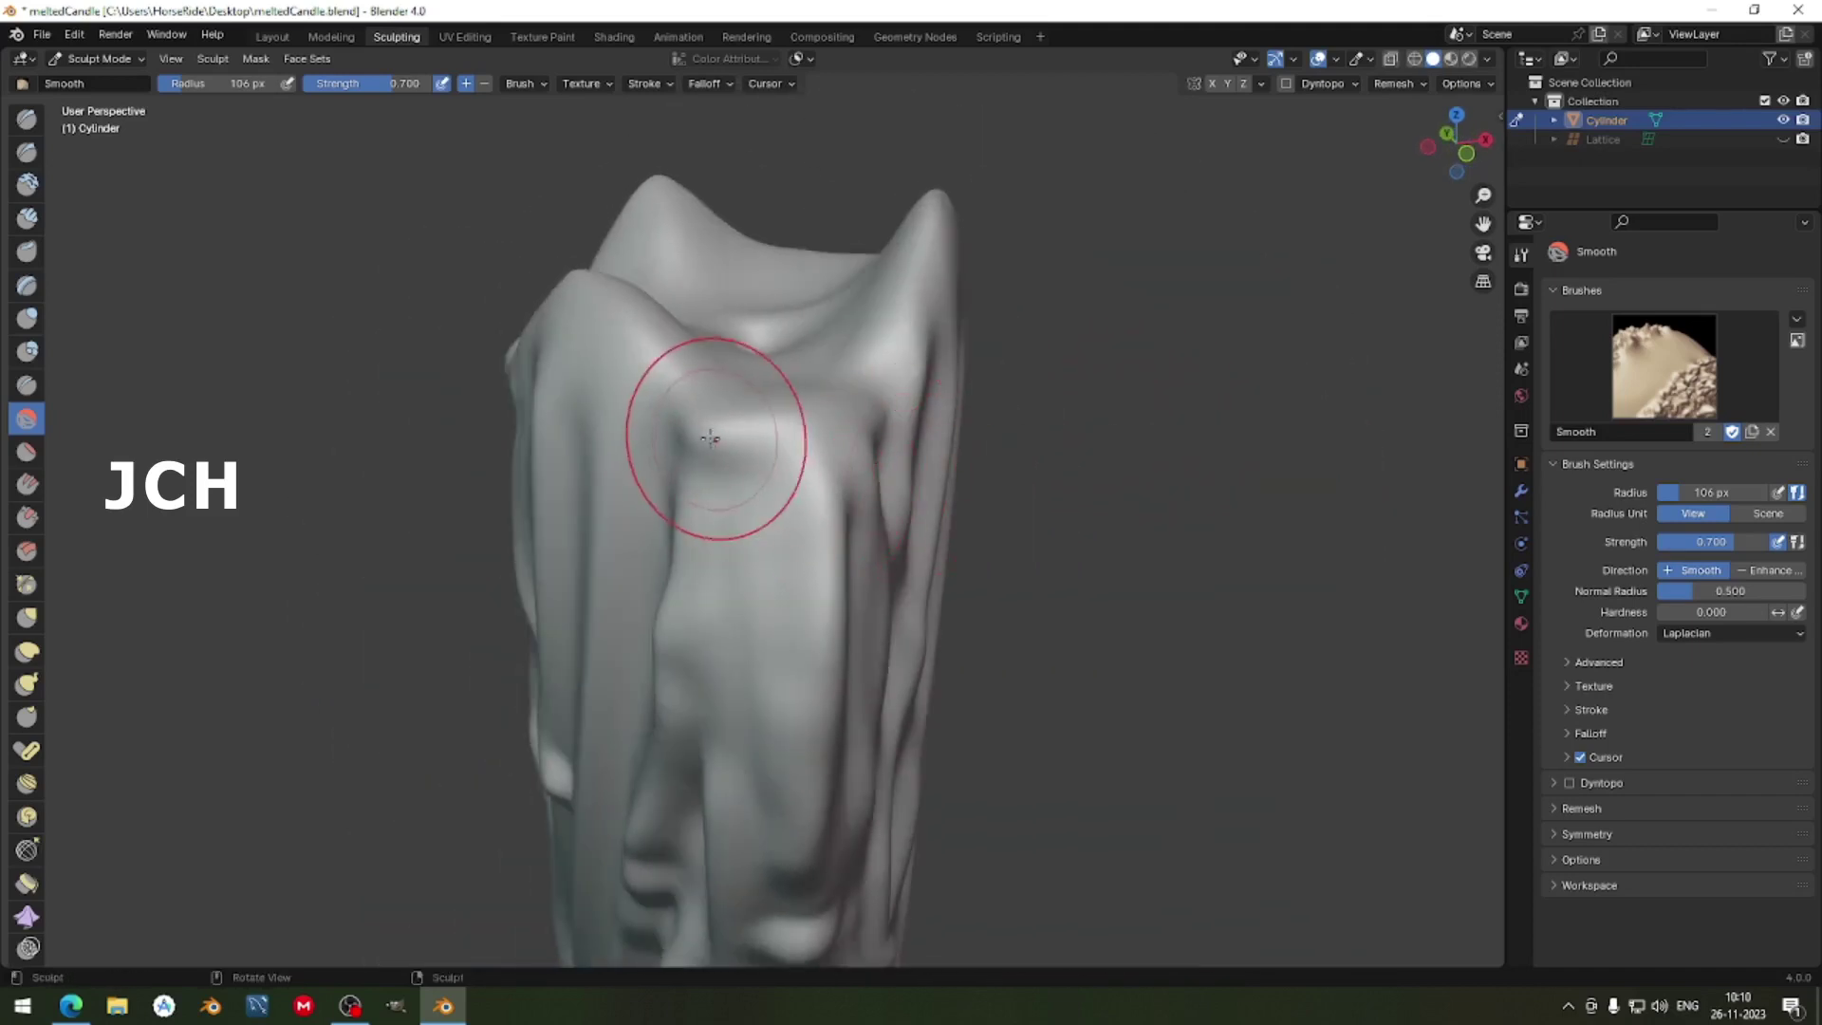
{"action": "middle_click_drag", "start_coordinate": [886, 407], "coordinate": [899, 584]}
{"action": "scroll", "coordinate": [899, 583], "scroll_direction": "down", "scroll_amount": 5}
{"action": "middle_click_drag", "start_coordinate": [665, 431], "coordinate": [835, 477]}
Smooth the low rim peak further, enlarging the Smooth brush radius to 213 px.
{"action": "scroll", "coordinate": [826, 480], "scroll_direction": "up", "scroll_amount": 1}
{"action": "scroll", "coordinate": [738, 456], "scroll_direction": "up", "scroll_amount": 3}
{"action": "scroll", "coordinate": [738, 456], "scroll_direction": "up", "scroll_amount": 3}
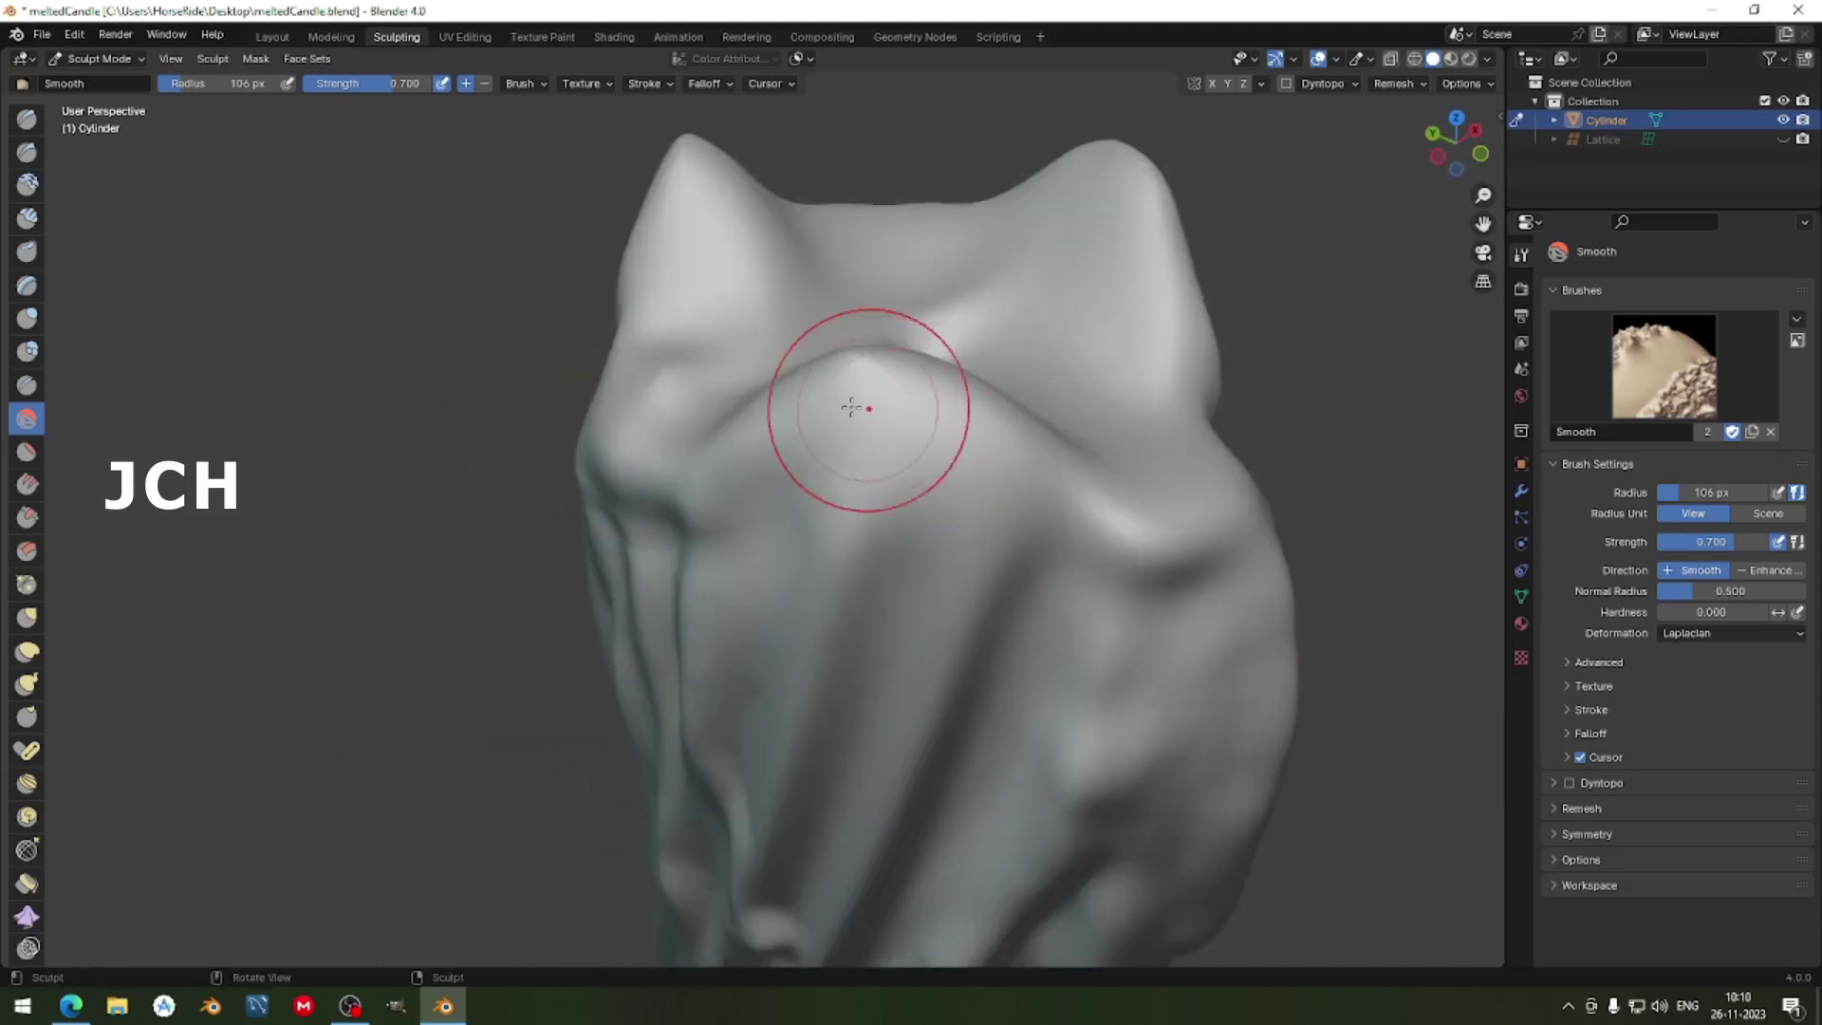
{"action": "mouse_move", "coordinate": [838, 393]}
{"action": "left_mouse_down"}
{"action": "mouse_move", "coordinate": [857, 344]}
{"action": "mouse_move", "coordinate": [833, 375]}
{"action": "mouse_move", "coordinate": [882, 406]}
{"action": "left_mouse_up"}
{"action": "key", "text": "f"}
{"action": "left_click", "coordinate": [966, 442]}
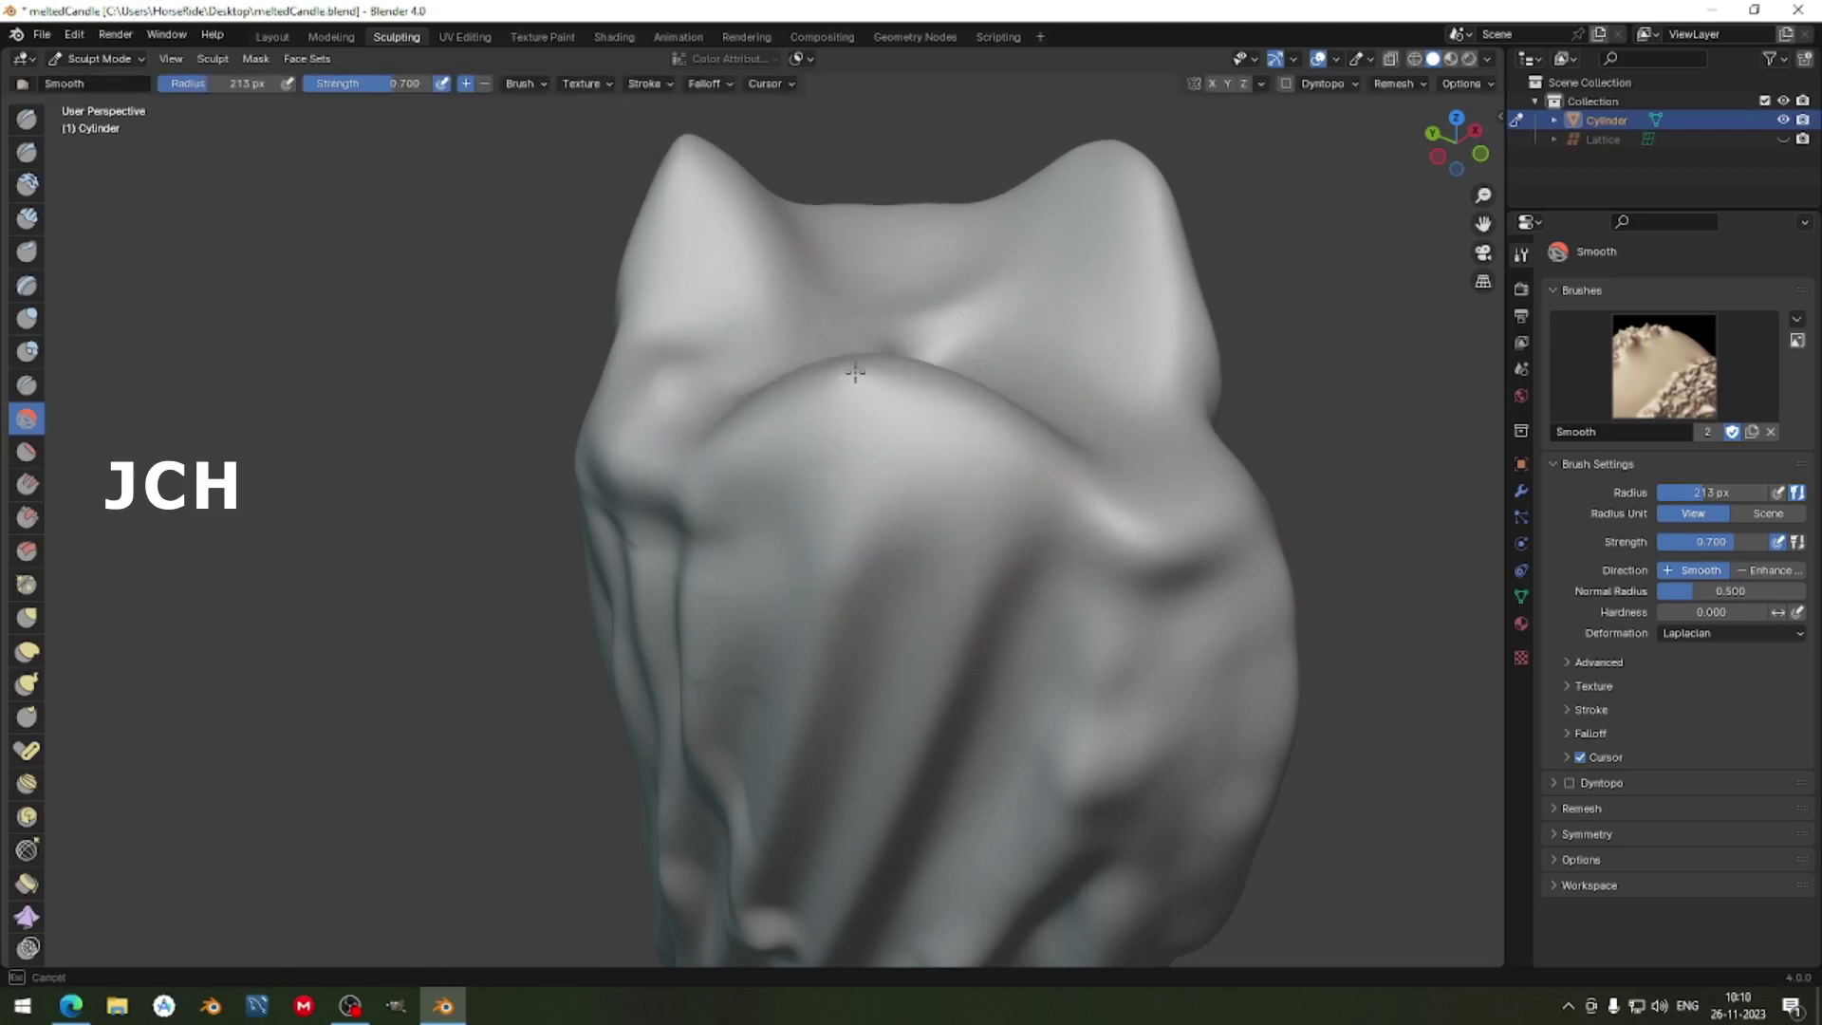
{"action": "scroll", "coordinate": [859, 408], "scroll_direction": "down", "scroll_amount": 1}
{"action": "mouse_move", "coordinate": [901, 426]}
{"action": "left_mouse_down"}
{"action": "mouse_move", "coordinate": [863, 412]}
{"action": "mouse_move", "coordinate": [890, 490]}
{"action": "left_mouse_up"}
Set the Smooth brush to a 122 px radius and strength 1.000, and soften the upper edge of the low rim peak.
{"action": "key", "text": "f"}
{"action": "left_click", "coordinate": [958, 499]}
{"action": "mouse_move", "coordinate": [834, 467]}
{"action": "middle_mouse_down"}
{"action": "mouse_move", "coordinate": [712, 304]}
{"action": "mouse_move", "coordinate": [608, 450]}
{"action": "middle_mouse_up"}
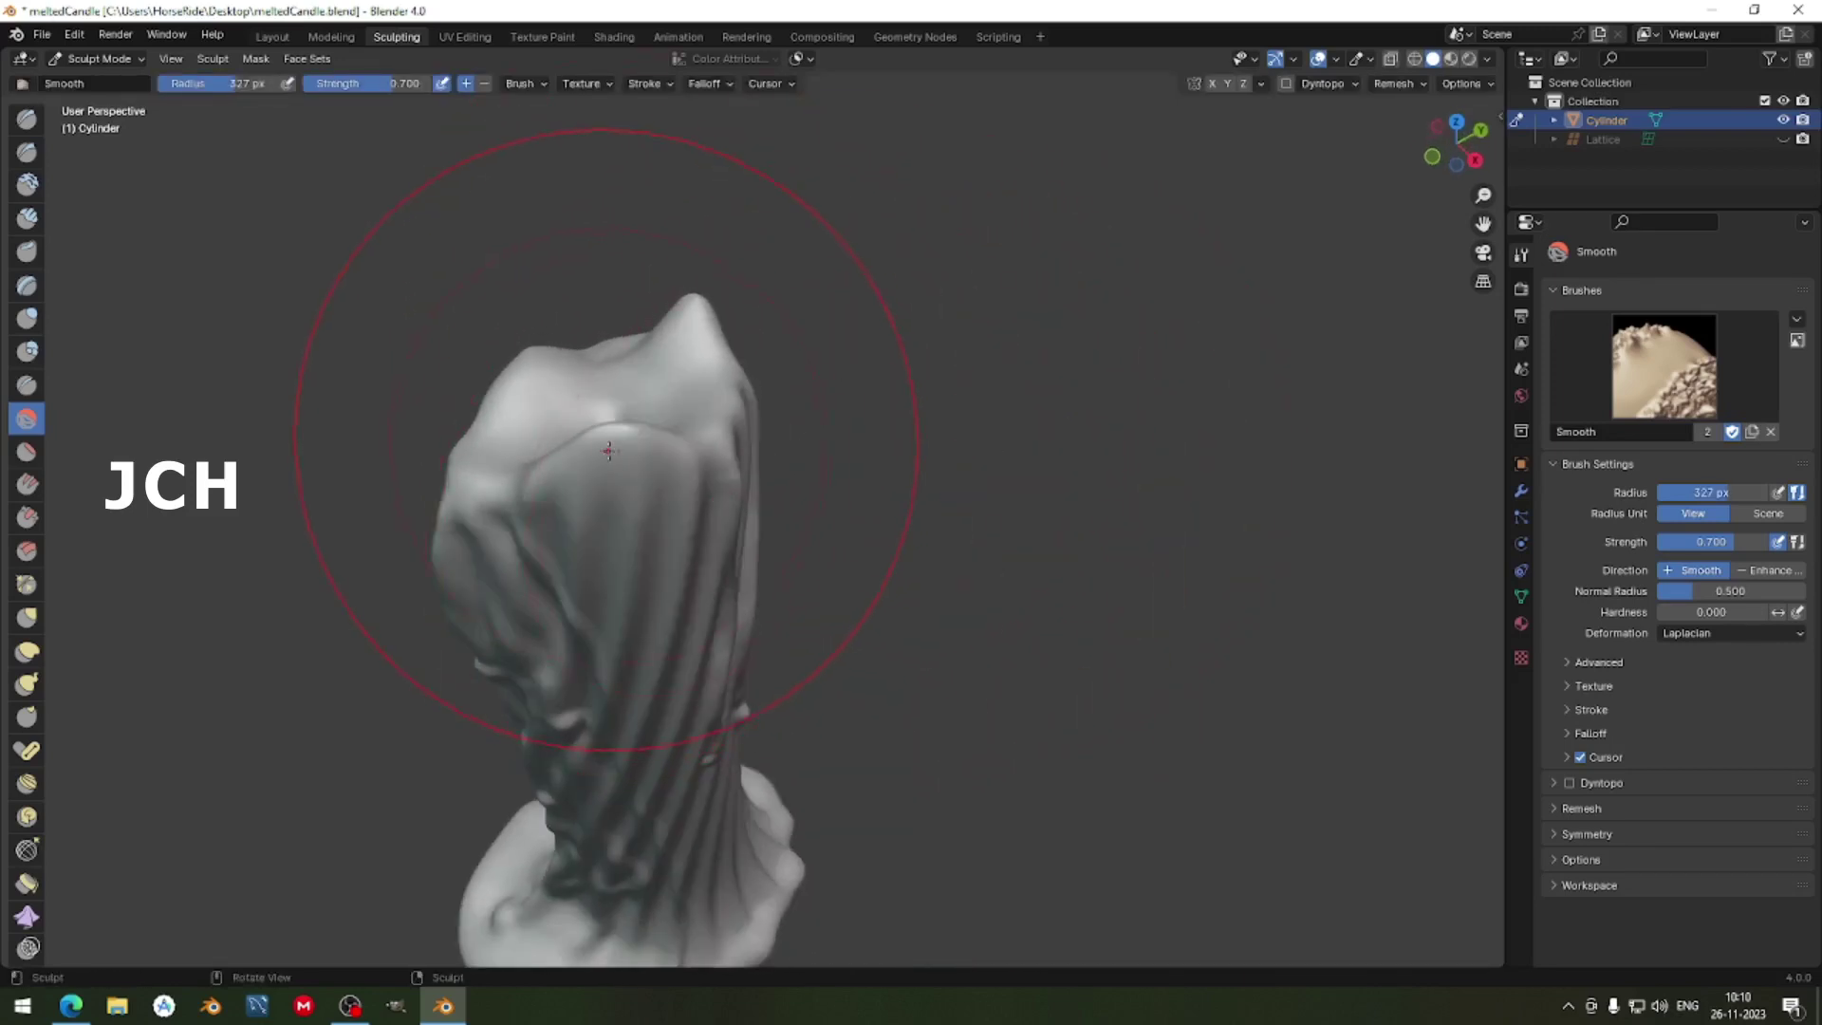
{"action": "key", "text": "f"}
{"action": "left_click", "coordinate": [455, 228]}
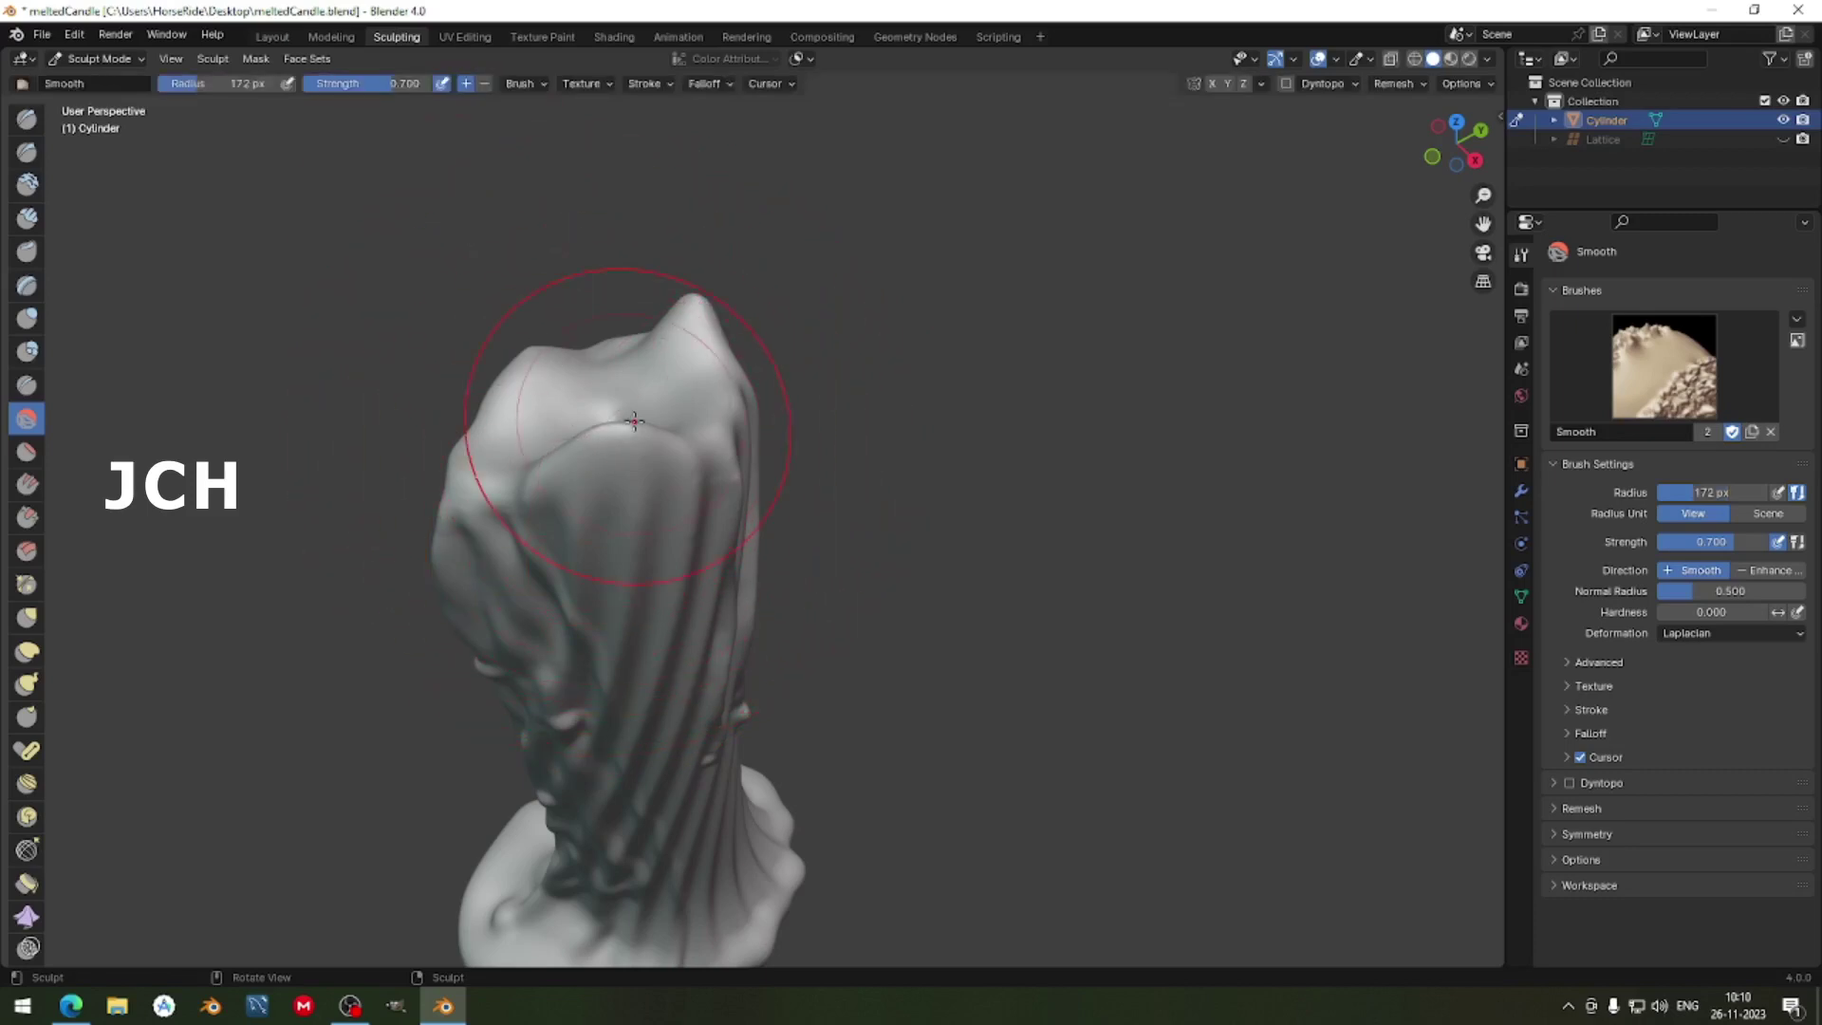
{"action": "key", "text": "f"}
{"action": "left_click", "coordinate": [581, 406]}
{"action": "left_click_drag", "start_coordinate": [611, 422], "coordinate": [667, 452]}
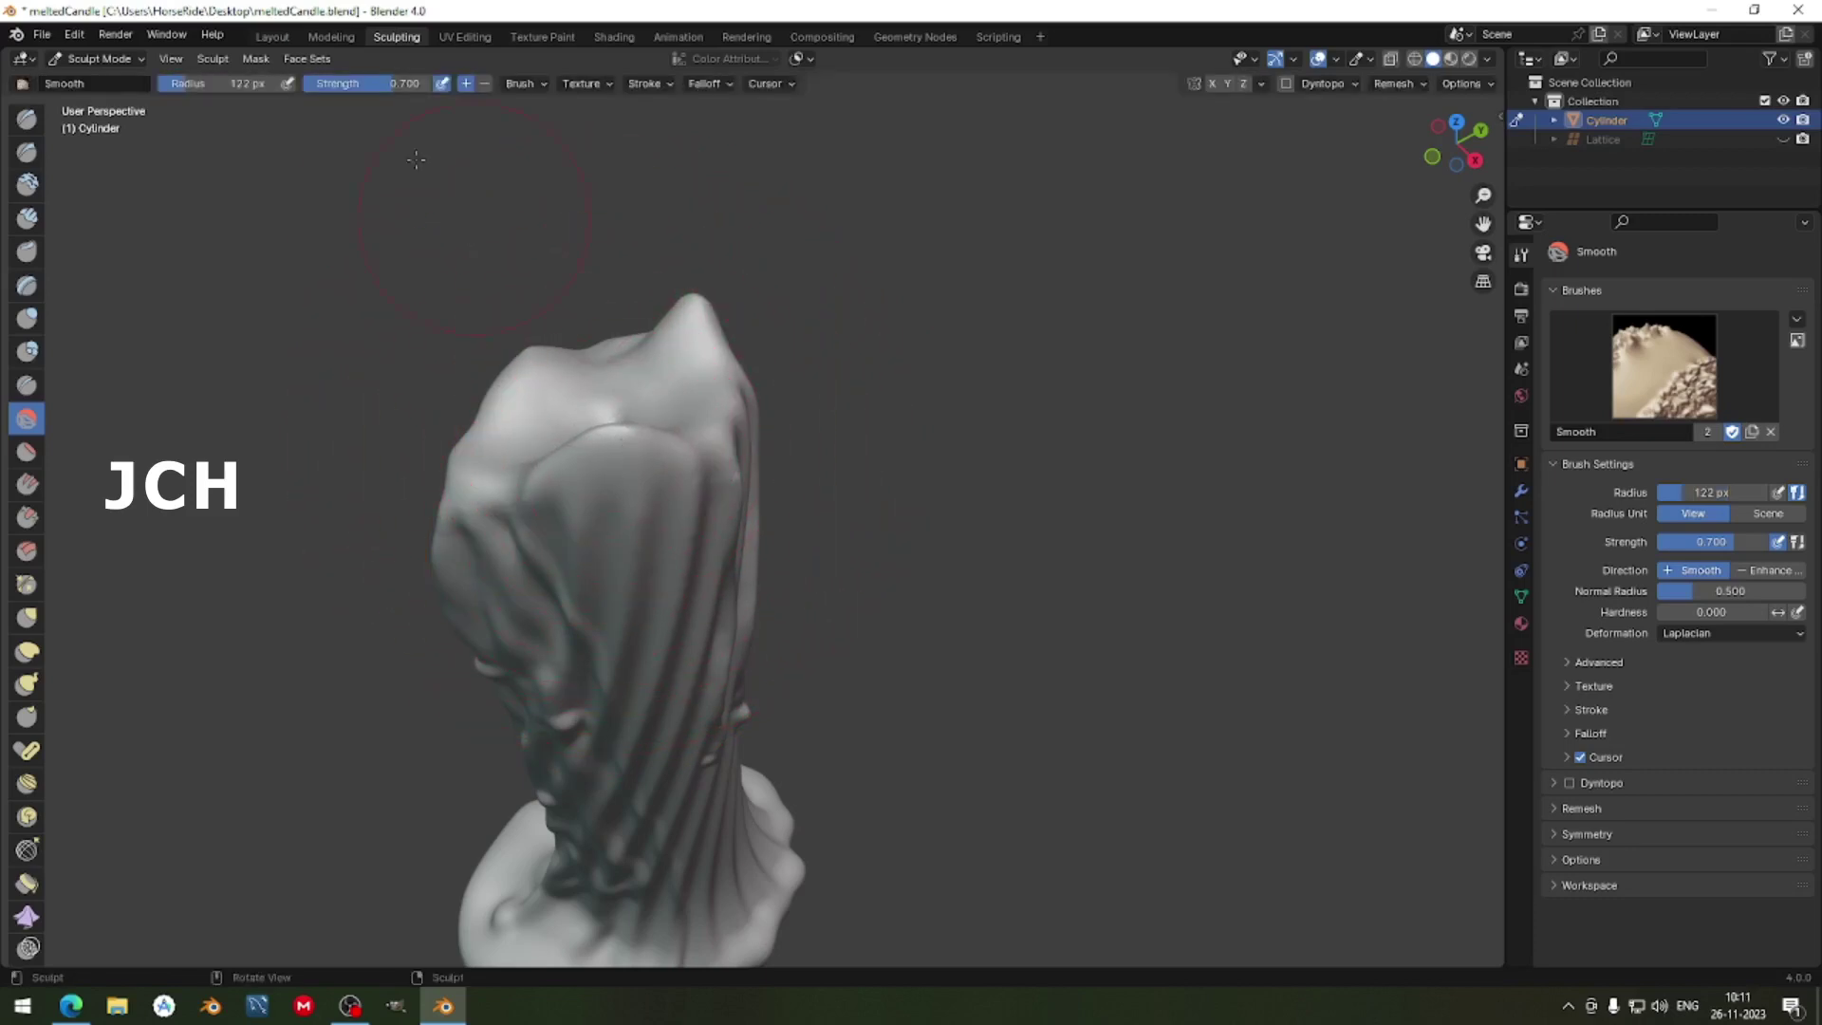
{"action": "left_click", "coordinate": [390, 63]}
{"action": "left_click_drag", "start_coordinate": [495, 281], "coordinate": [620, 437]}
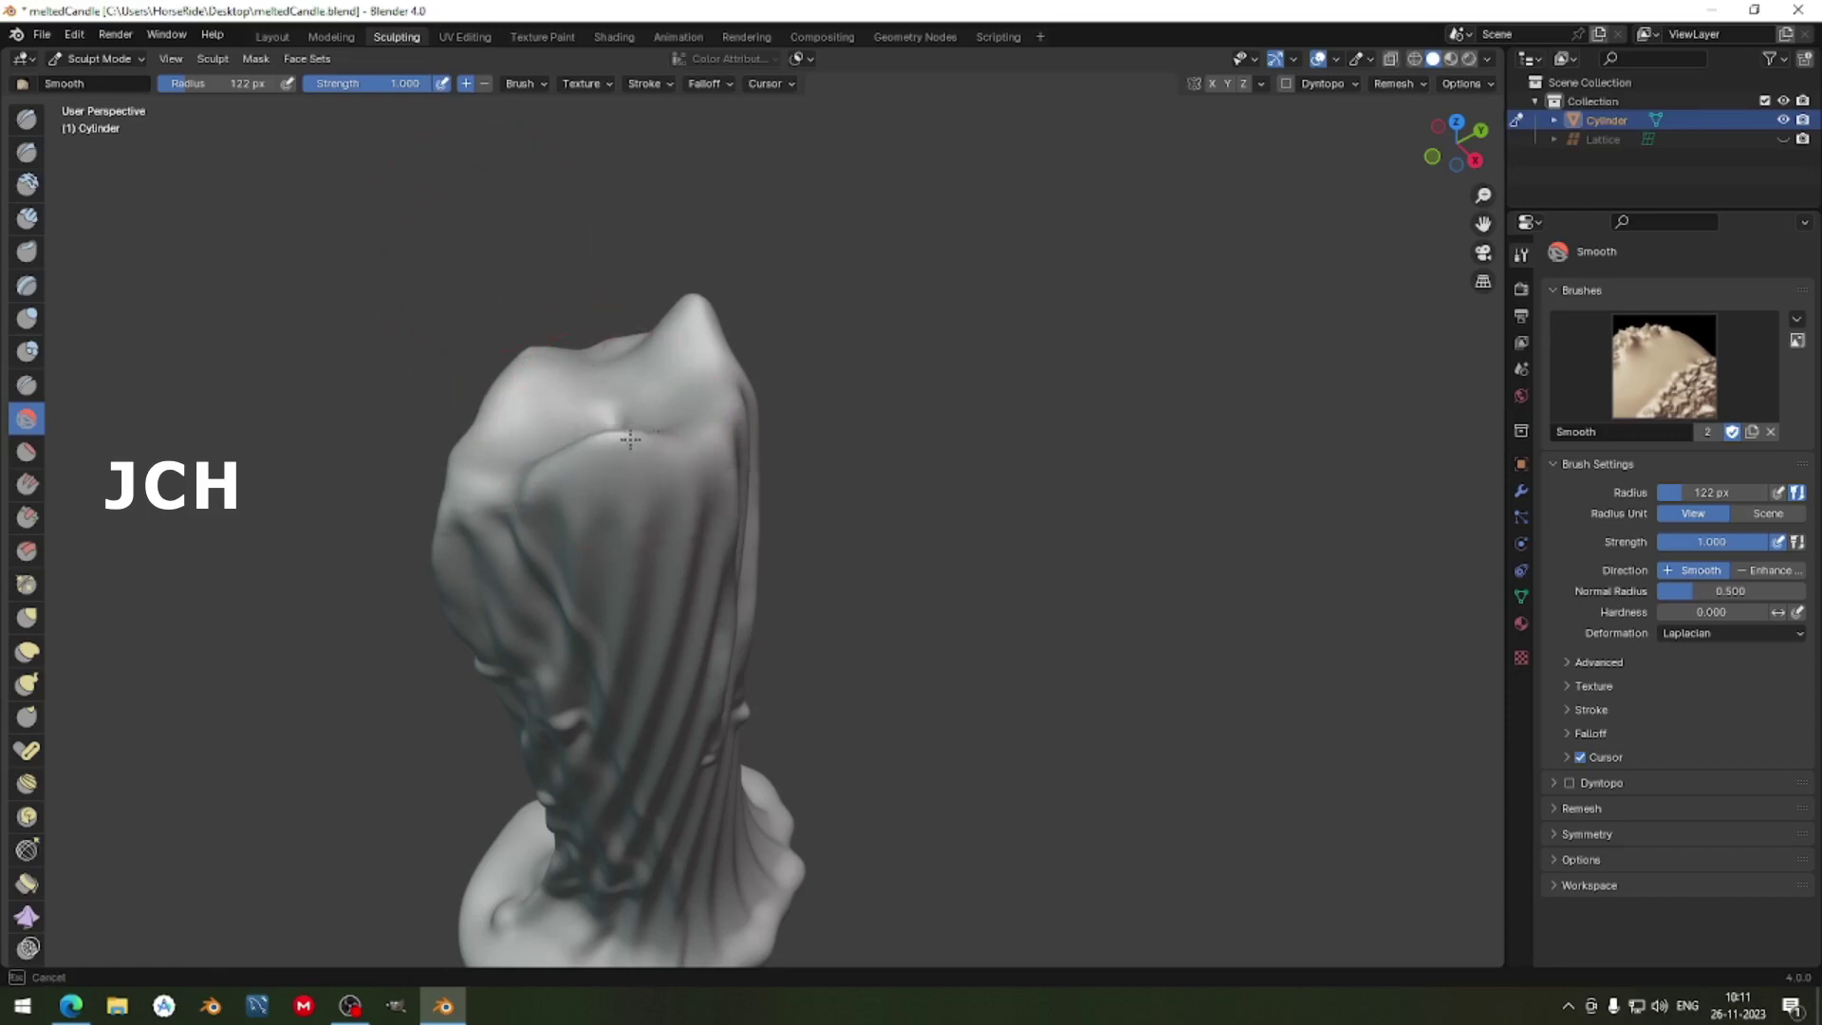
{"action": "middle_click_drag", "start_coordinate": [614, 424], "coordinate": [964, 357]}
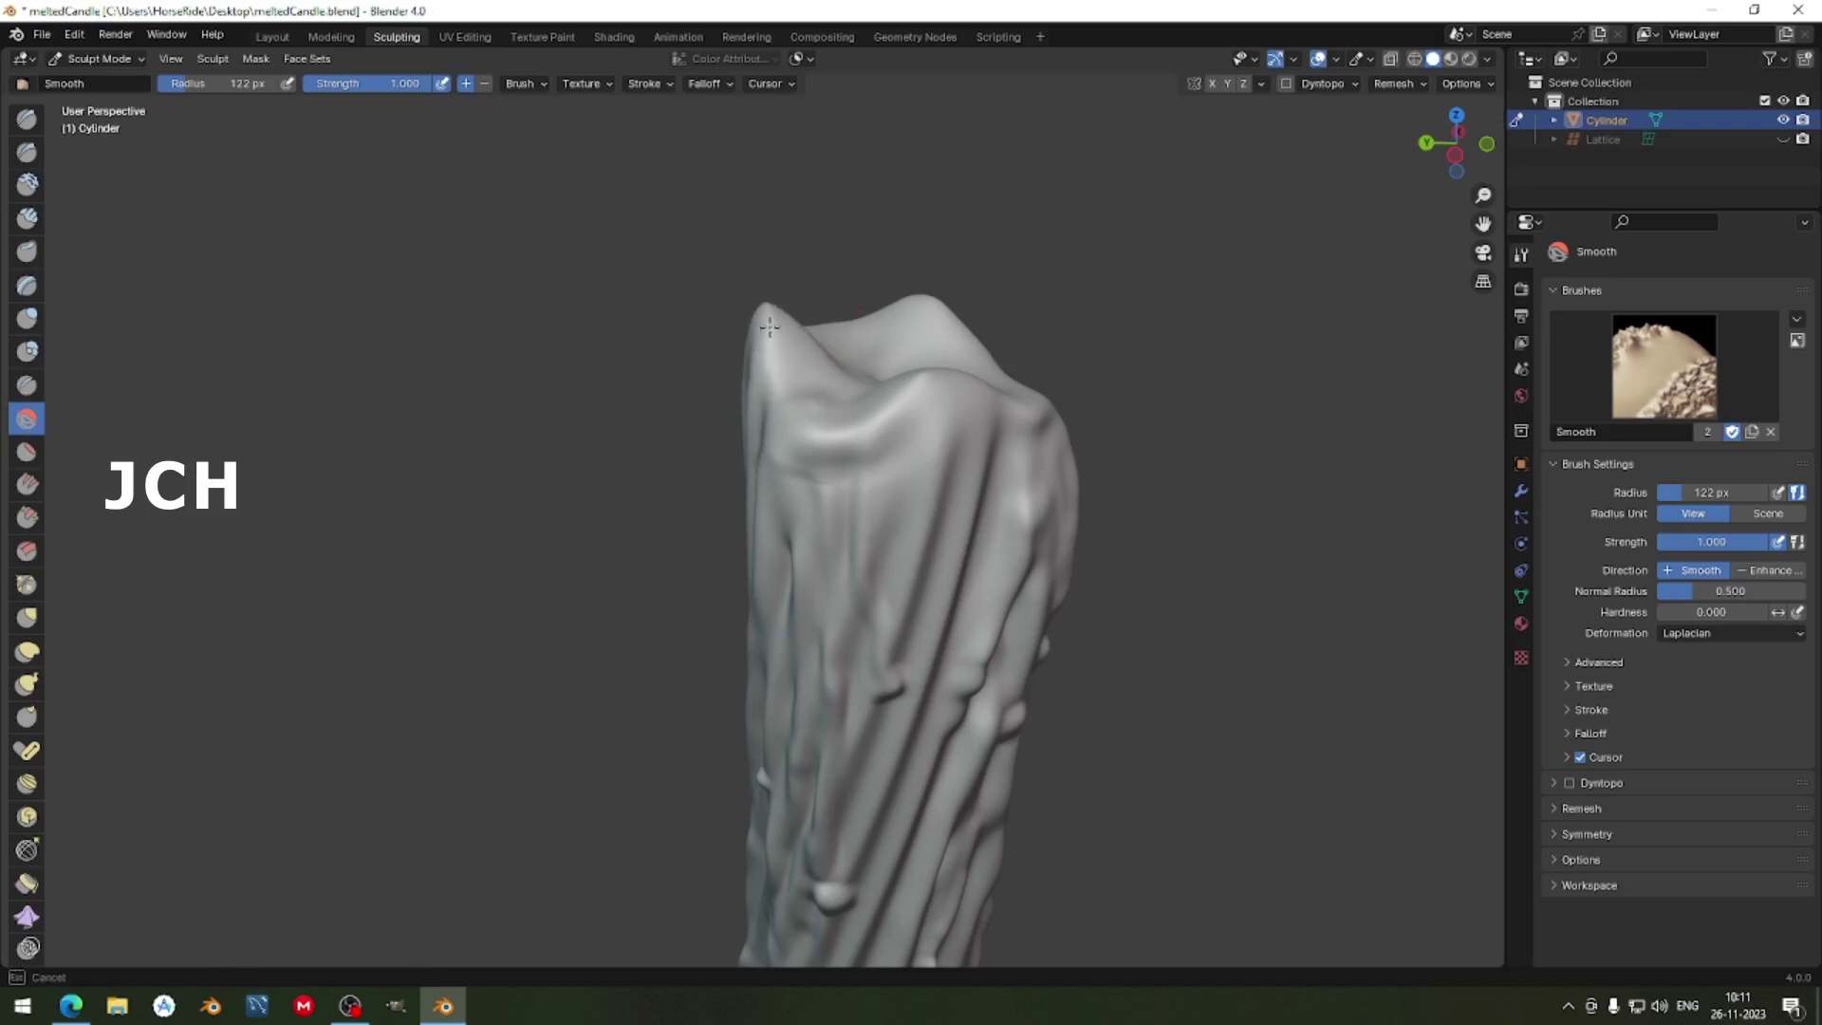
Try to soften the rim peaks around the candle with broad Smooth strokes at a 122 px radius.
{"action": "middle_click_drag", "start_coordinate": [769, 367], "coordinate": [901, 375]}
{"action": "middle_click_drag", "start_coordinate": [1103, 362], "coordinate": [1085, 355]}
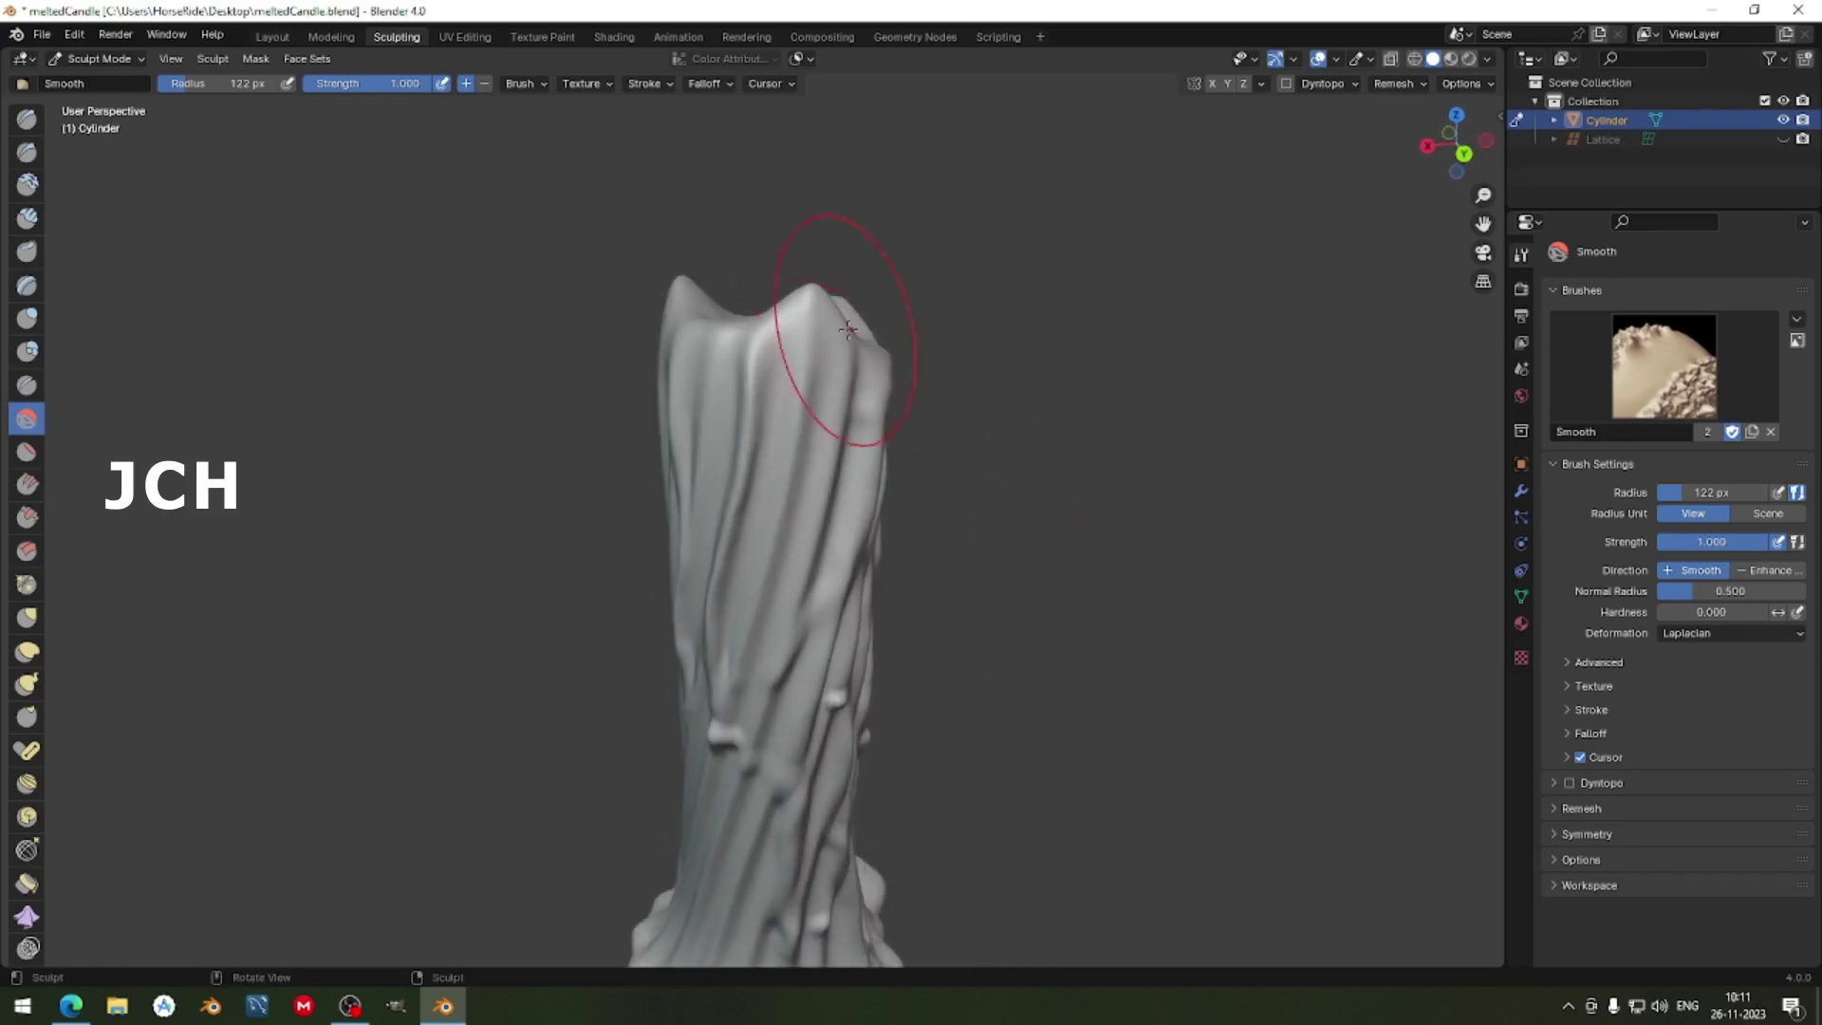
{"action": "left_click_drag", "start_coordinate": [842, 332], "coordinate": [818, 293]}
{"action": "left_click_drag", "start_coordinate": [817, 380], "coordinate": [805, 343]}
{"action": "middle_click_drag", "start_coordinate": [805, 343], "coordinate": [793, 422]}
{"action": "scroll", "coordinate": [793, 408], "scroll_direction": "up", "scroll_amount": 2}
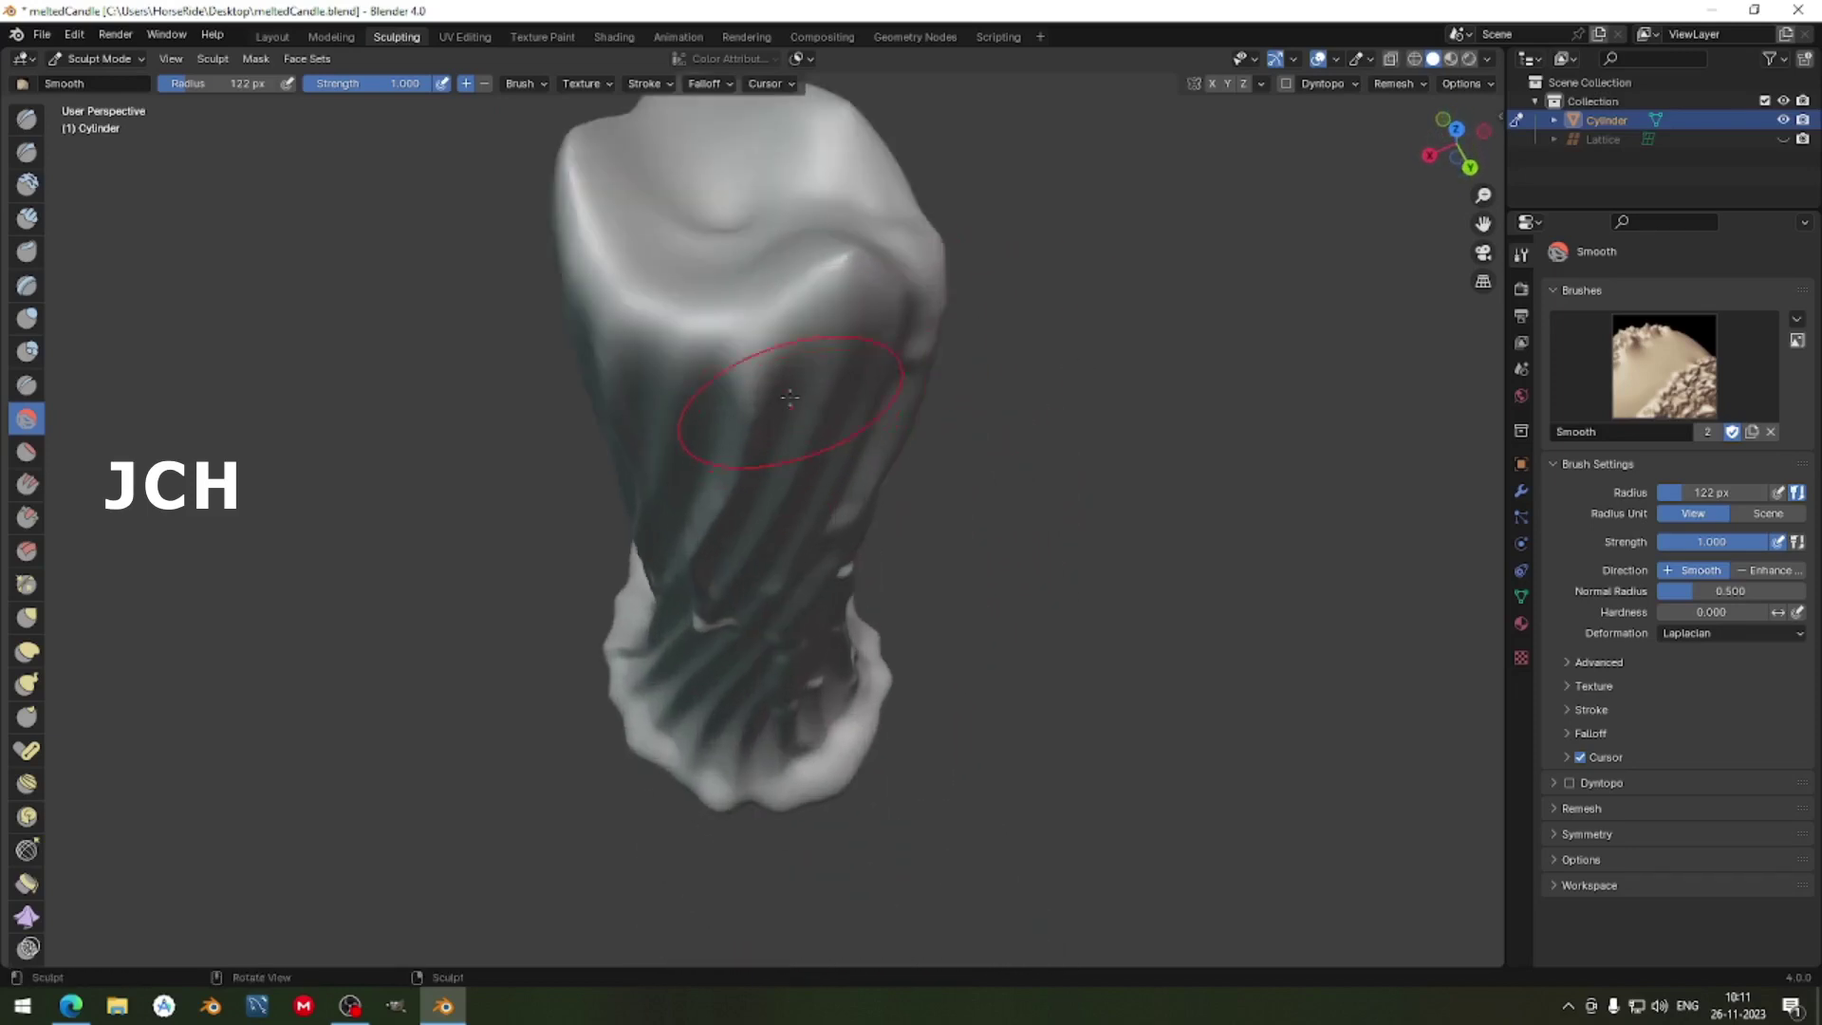
{"action": "mouse_move", "coordinate": [839, 260]}
{"action": "left_mouse_down"}
{"action": "mouse_move", "coordinate": [813, 260]}
{"action": "mouse_move", "coordinate": [832, 271]}
{"action": "left_mouse_up"}
{"action": "scroll", "coordinate": [822, 272], "scroll_direction": "down", "scroll_amount": 4}
{"action": "middle_click_drag", "start_coordinate": [1030, 465], "coordinate": [862, 427]}
{"action": "scroll", "coordinate": [865, 425], "scroll_direction": "up", "scroll_amount": 3}
{"action": "mouse_move", "coordinate": [1049, 402]}
{"action": "middle_mouse_down"}
{"action": "mouse_move", "coordinate": [1011, 390]}
{"action": "mouse_move", "coordinate": [938, 454]}
{"action": "middle_mouse_up"}
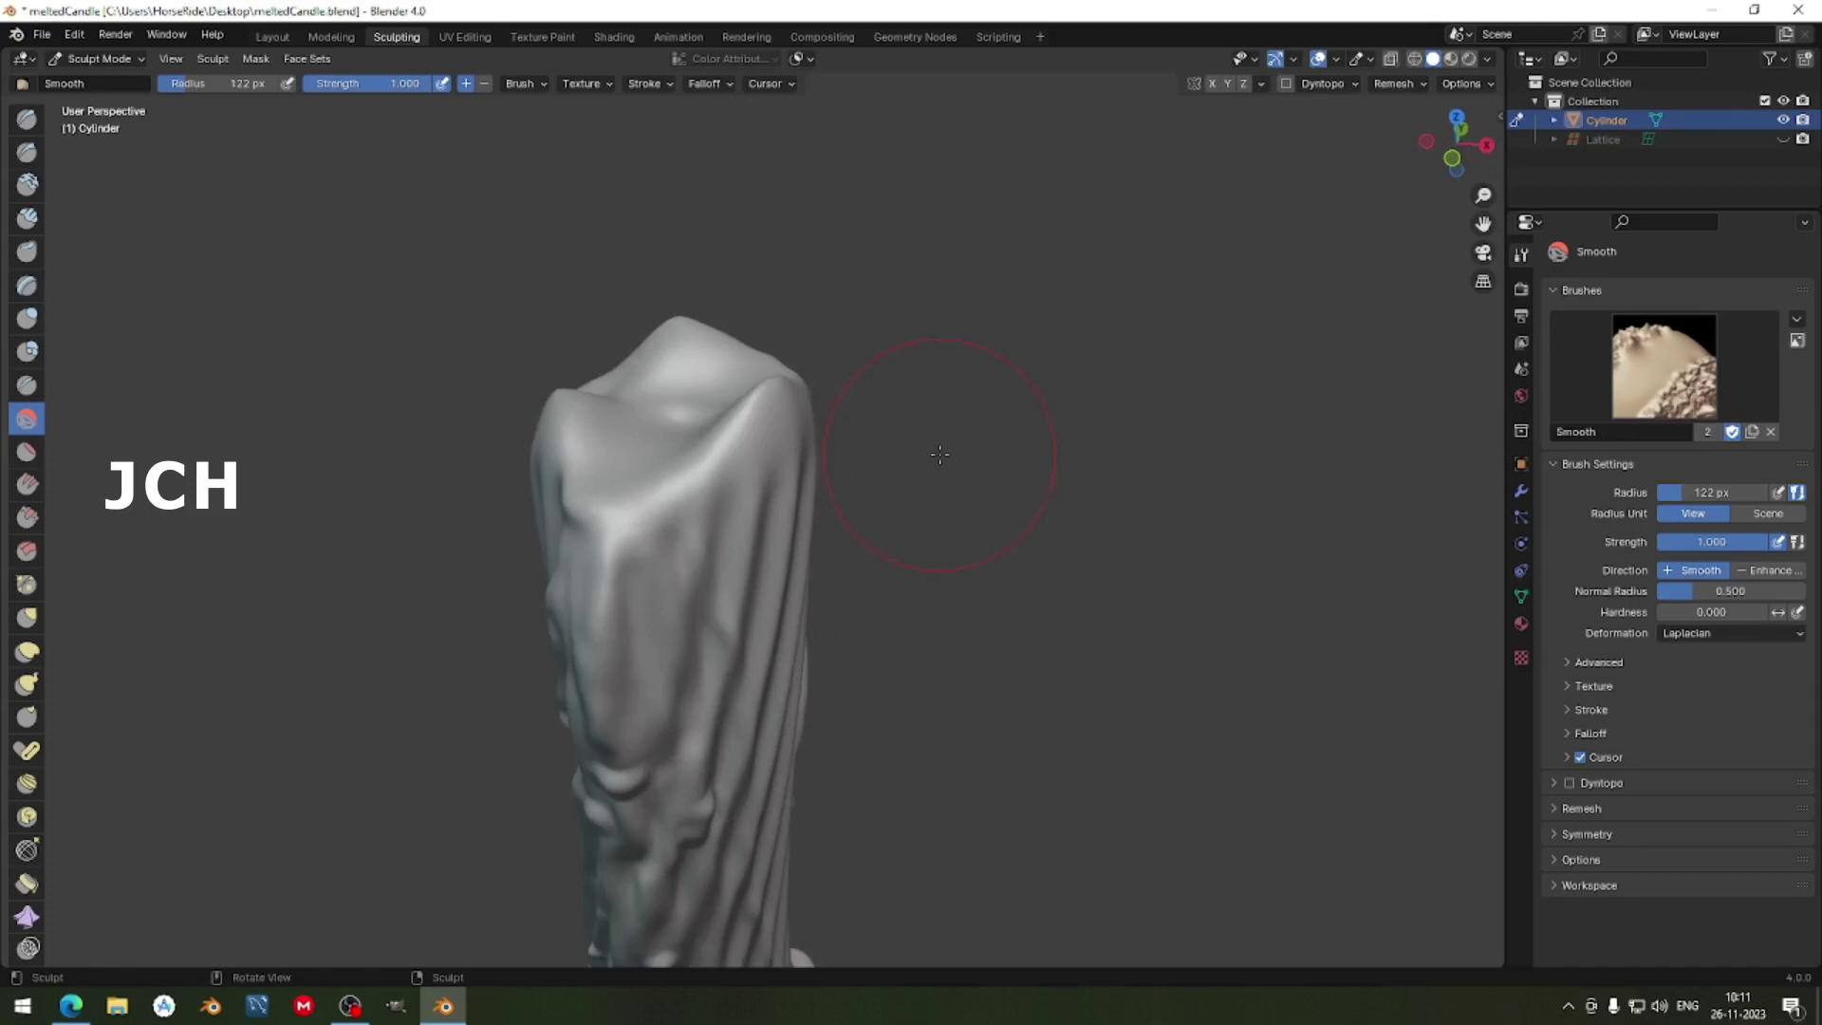
Undo the recent smoothing strokes on the rim peaks.
{"action": "key", "text": "ctrl+z"}
{"action": "key", "text": "ctrl+z"}
{"action": "key", "text": "ctrl+z"}
{"action": "key", "text": "ctrl+z"}
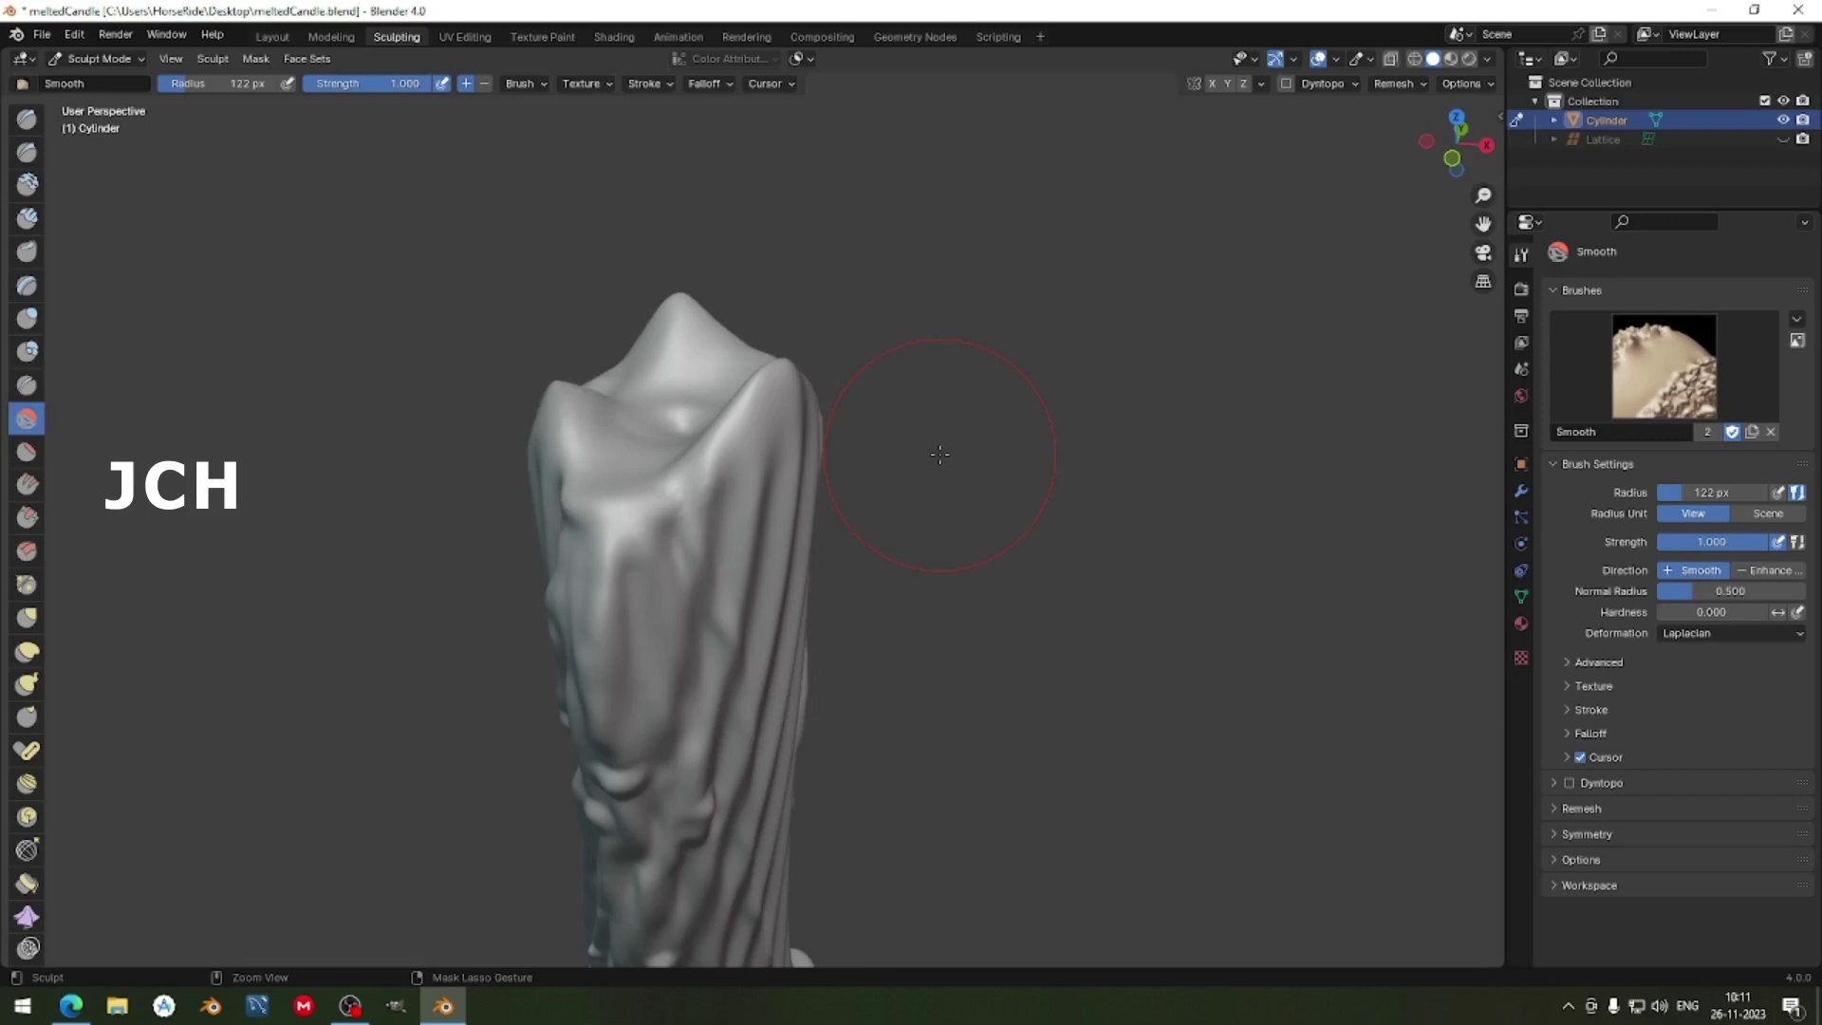
{"action": "key", "text": "ctrl+z"}
{"action": "key", "text": "ctrl+z"}
{"action": "key", "text": "ctrl+z"}
{"action": "key", "text": "ctrl+z"}
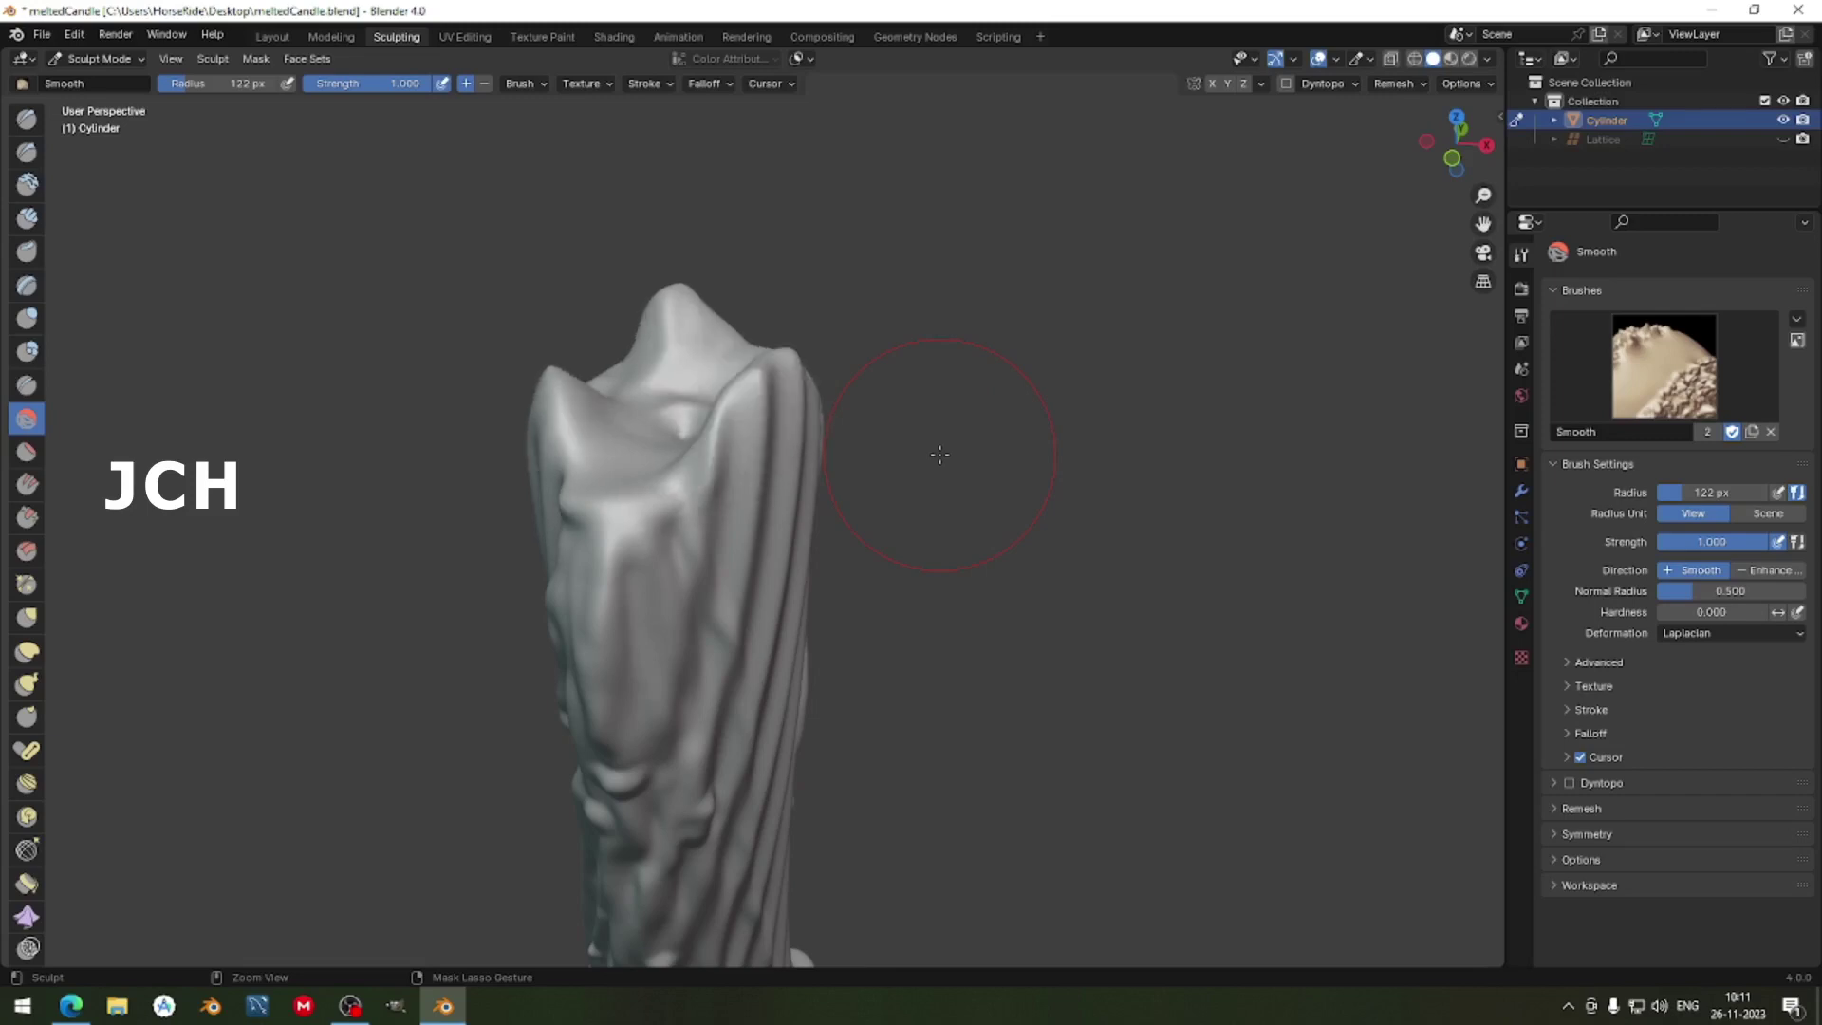
Lightly smooth the rough tips of the rim peaks around the candle with short strokes, and save the file.
{"action": "mouse_move", "coordinate": [700, 436]}
{"action": "middle_mouse_down"}
{"action": "mouse_move", "coordinate": [838, 471]}
{"action": "mouse_move", "coordinate": [886, 442]}
{"action": "middle_mouse_up"}
{"action": "left_click_drag", "start_coordinate": [887, 446], "coordinate": [895, 465]}
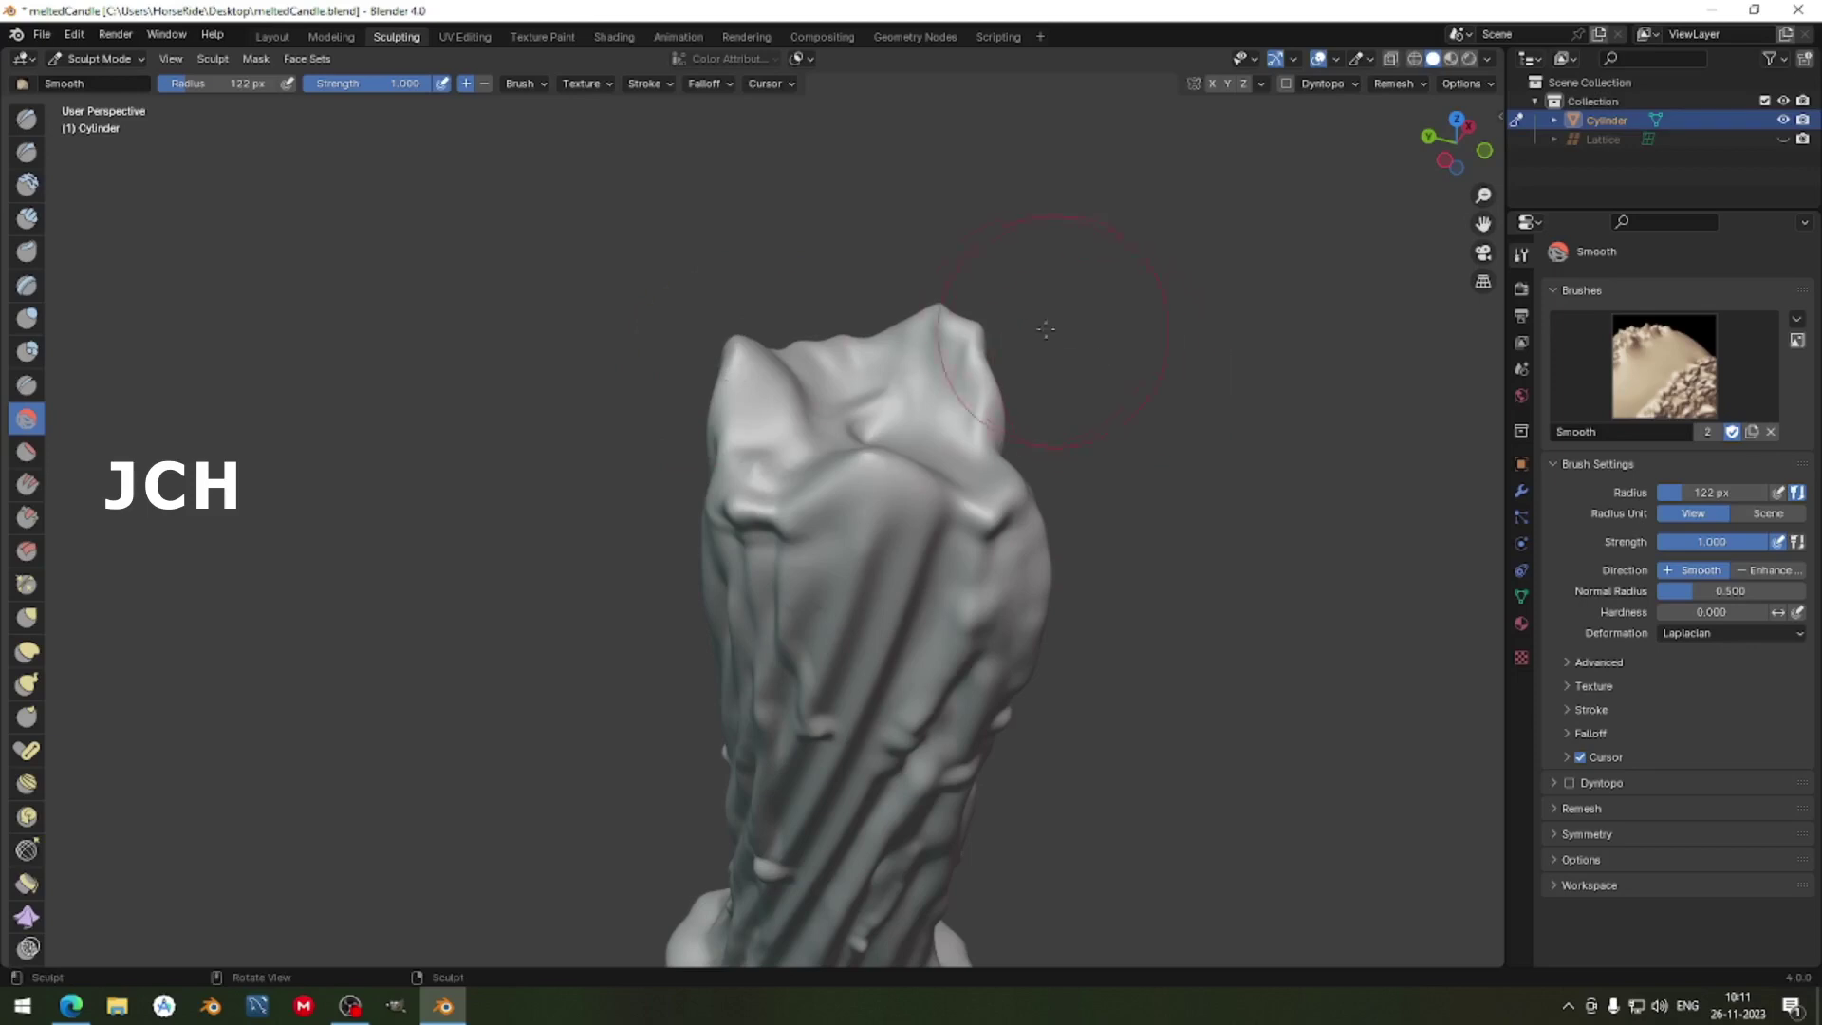
{"action": "left_click_drag", "start_coordinate": [988, 330], "coordinate": [949, 317]}
{"action": "mouse_move", "coordinate": [944, 311]}
{"action": "left_mouse_down"}
{"action": "mouse_move", "coordinate": [927, 293]}
{"action": "mouse_move", "coordinate": [936, 345]}
{"action": "left_mouse_up"}
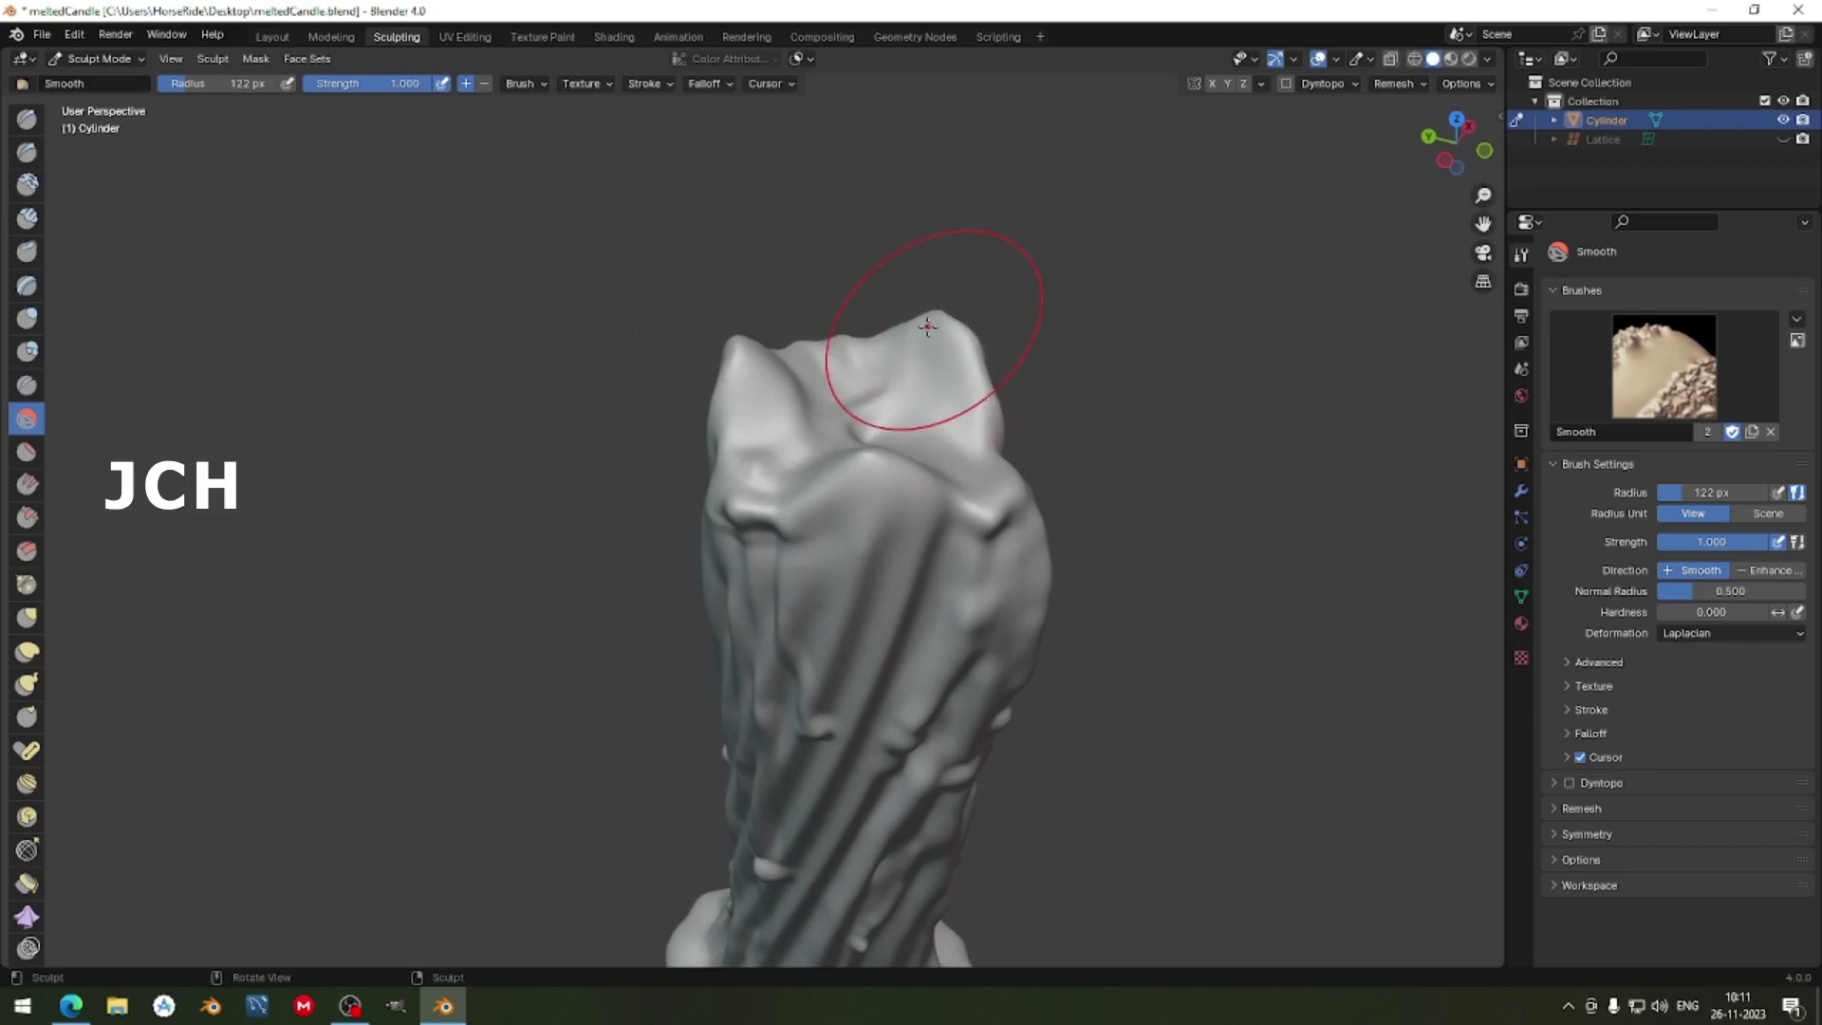
{"action": "mouse_move", "coordinate": [935, 345]}
{"action": "middle_mouse_down"}
{"action": "mouse_move", "coordinate": [1208, 459]}
{"action": "mouse_move", "coordinate": [740, 328]}
{"action": "mouse_move", "coordinate": [772, 304]}
{"action": "middle_mouse_up"}
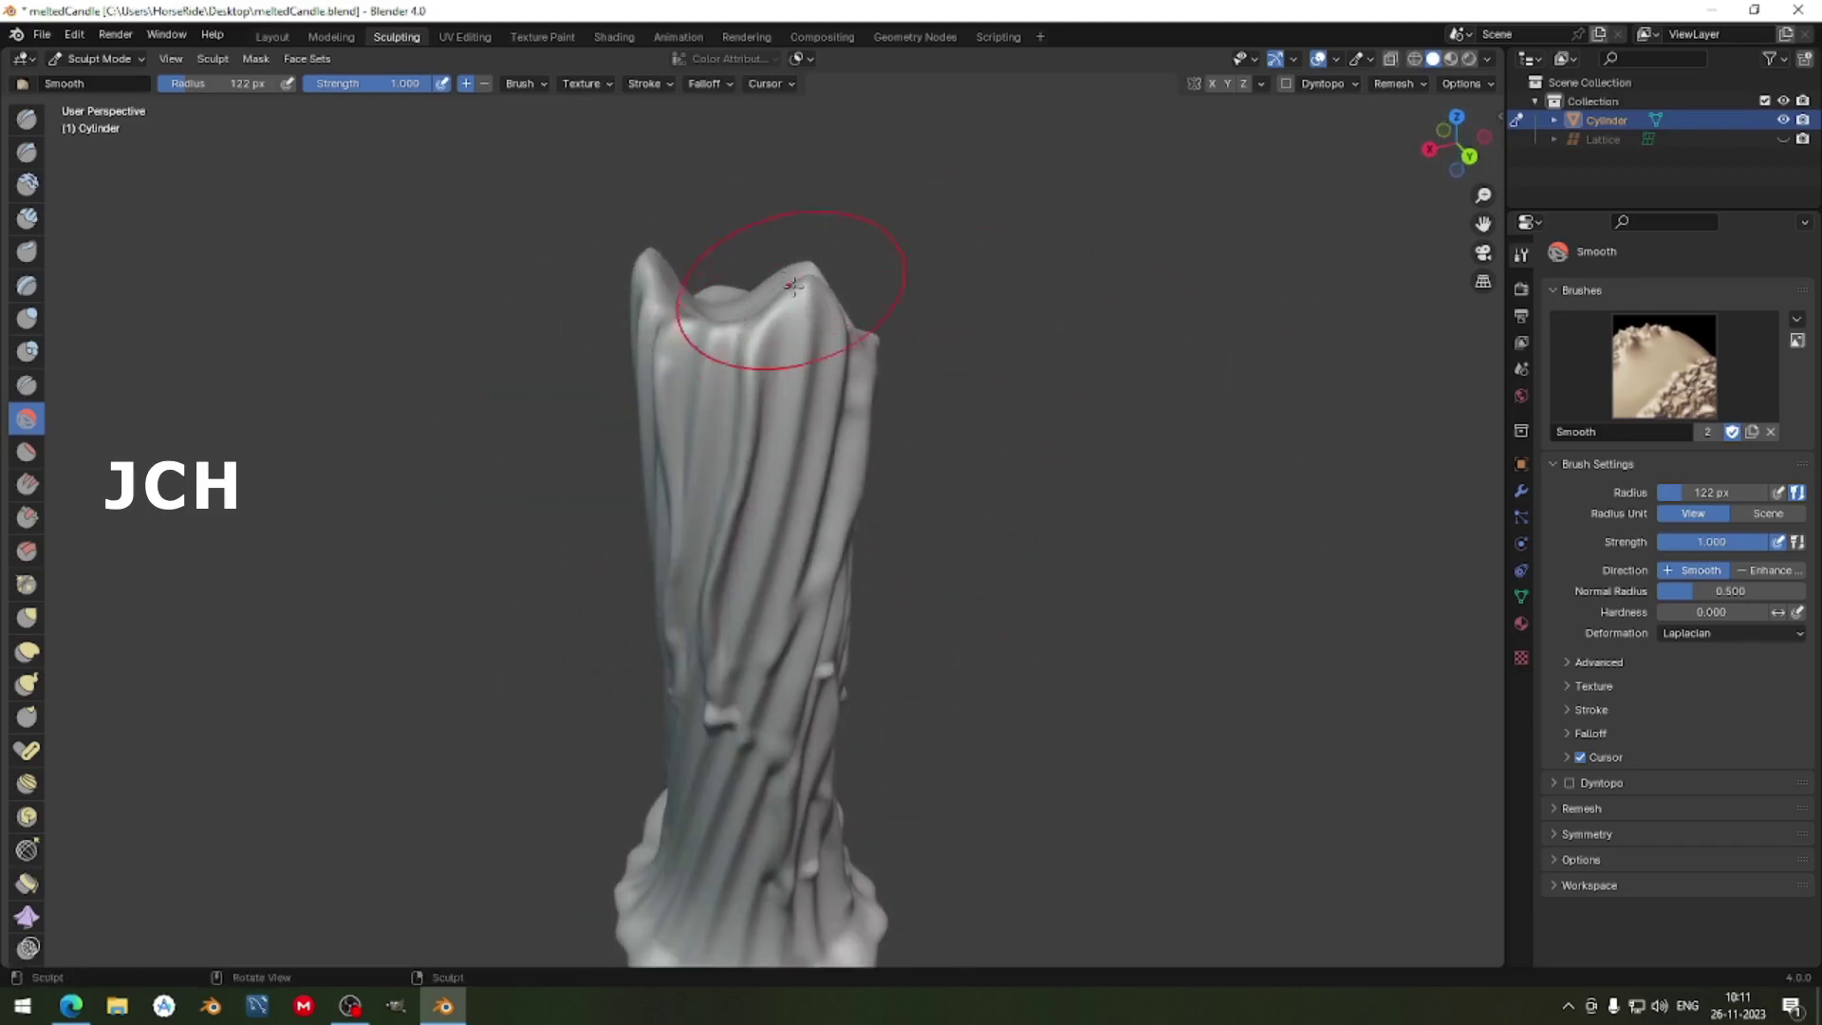
{"action": "left_click_drag", "start_coordinate": [773, 305], "coordinate": [795, 294]}
{"action": "mouse_move", "coordinate": [811, 309]}
{"action": "middle_mouse_down"}
{"action": "mouse_move", "coordinate": [869, 576]}
{"action": "mouse_move", "coordinate": [1008, 561]}
{"action": "mouse_move", "coordinate": [749, 583]}
{"action": "middle_mouse_up"}
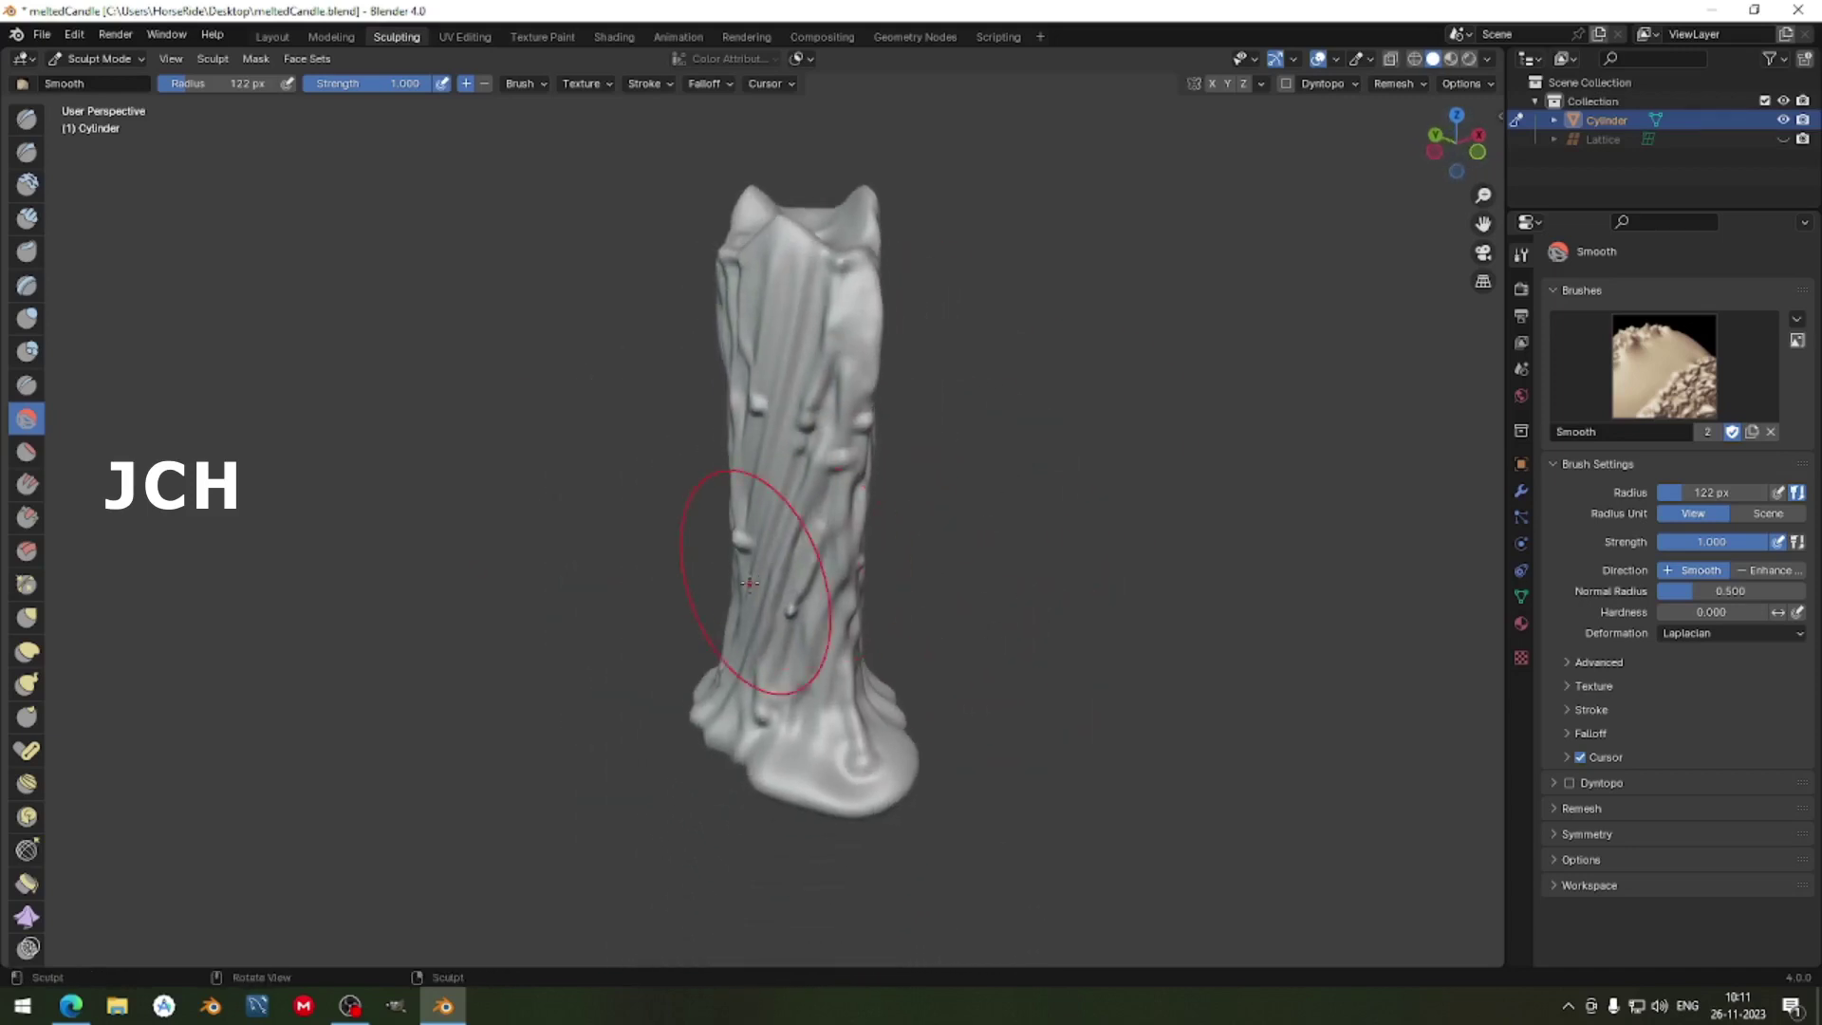
{"action": "key", "text": "ctrl+s"}
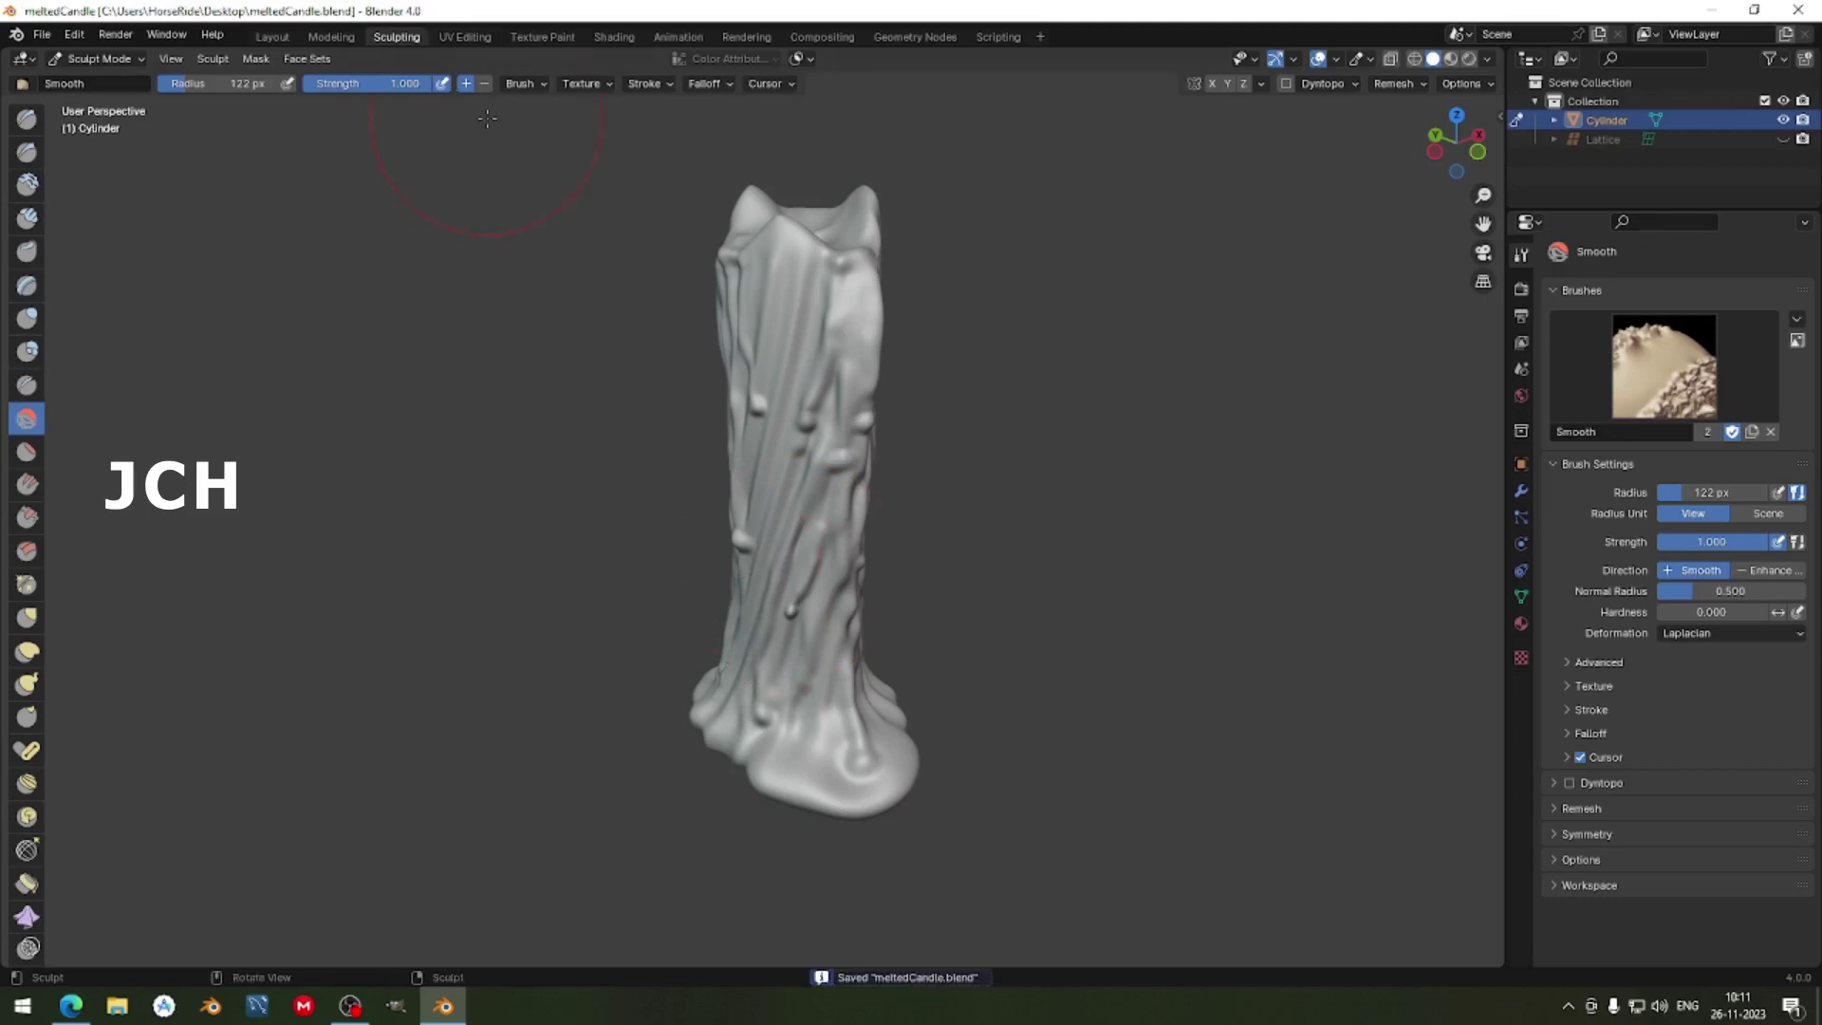
Switch to the Layout workspace and add a mesh cylinder for the wick.
{"action": "left_click", "coordinate": [273, 37]}
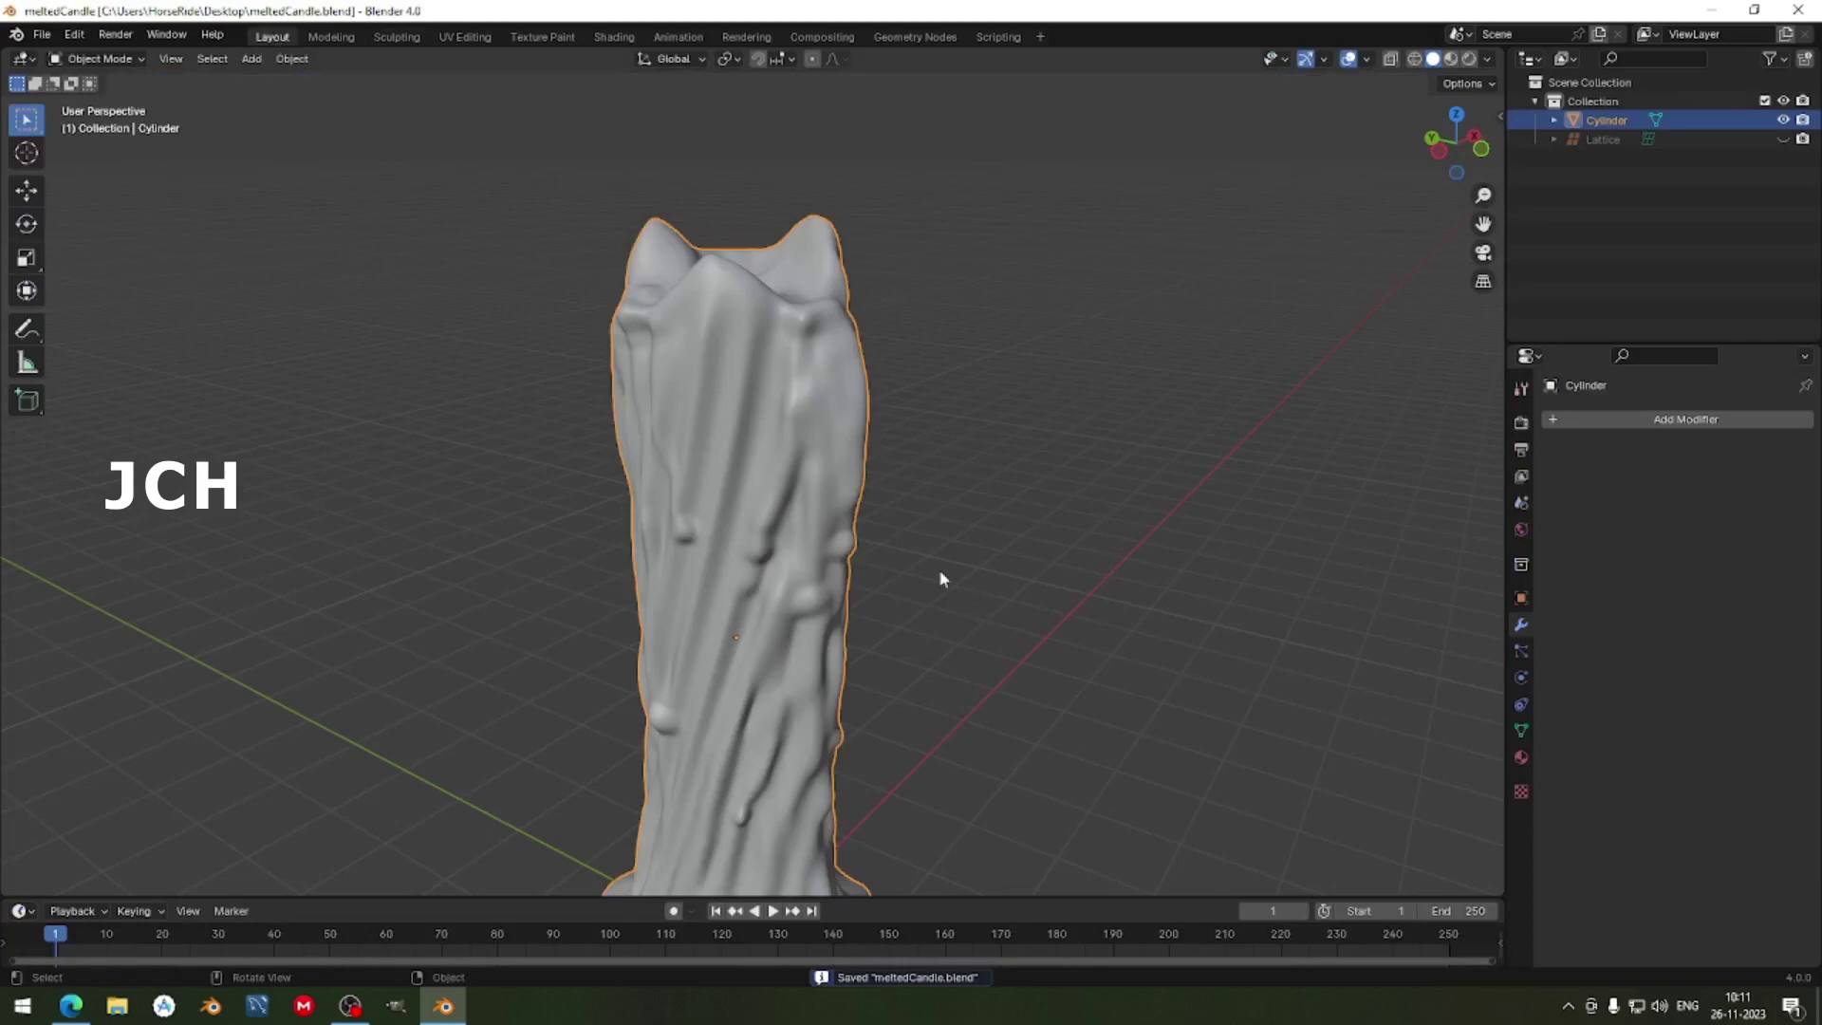
{"action": "middle_click_drag", "start_coordinate": [943, 578], "coordinate": [569, 370]}
{"action": "key", "text": "shift+a"}
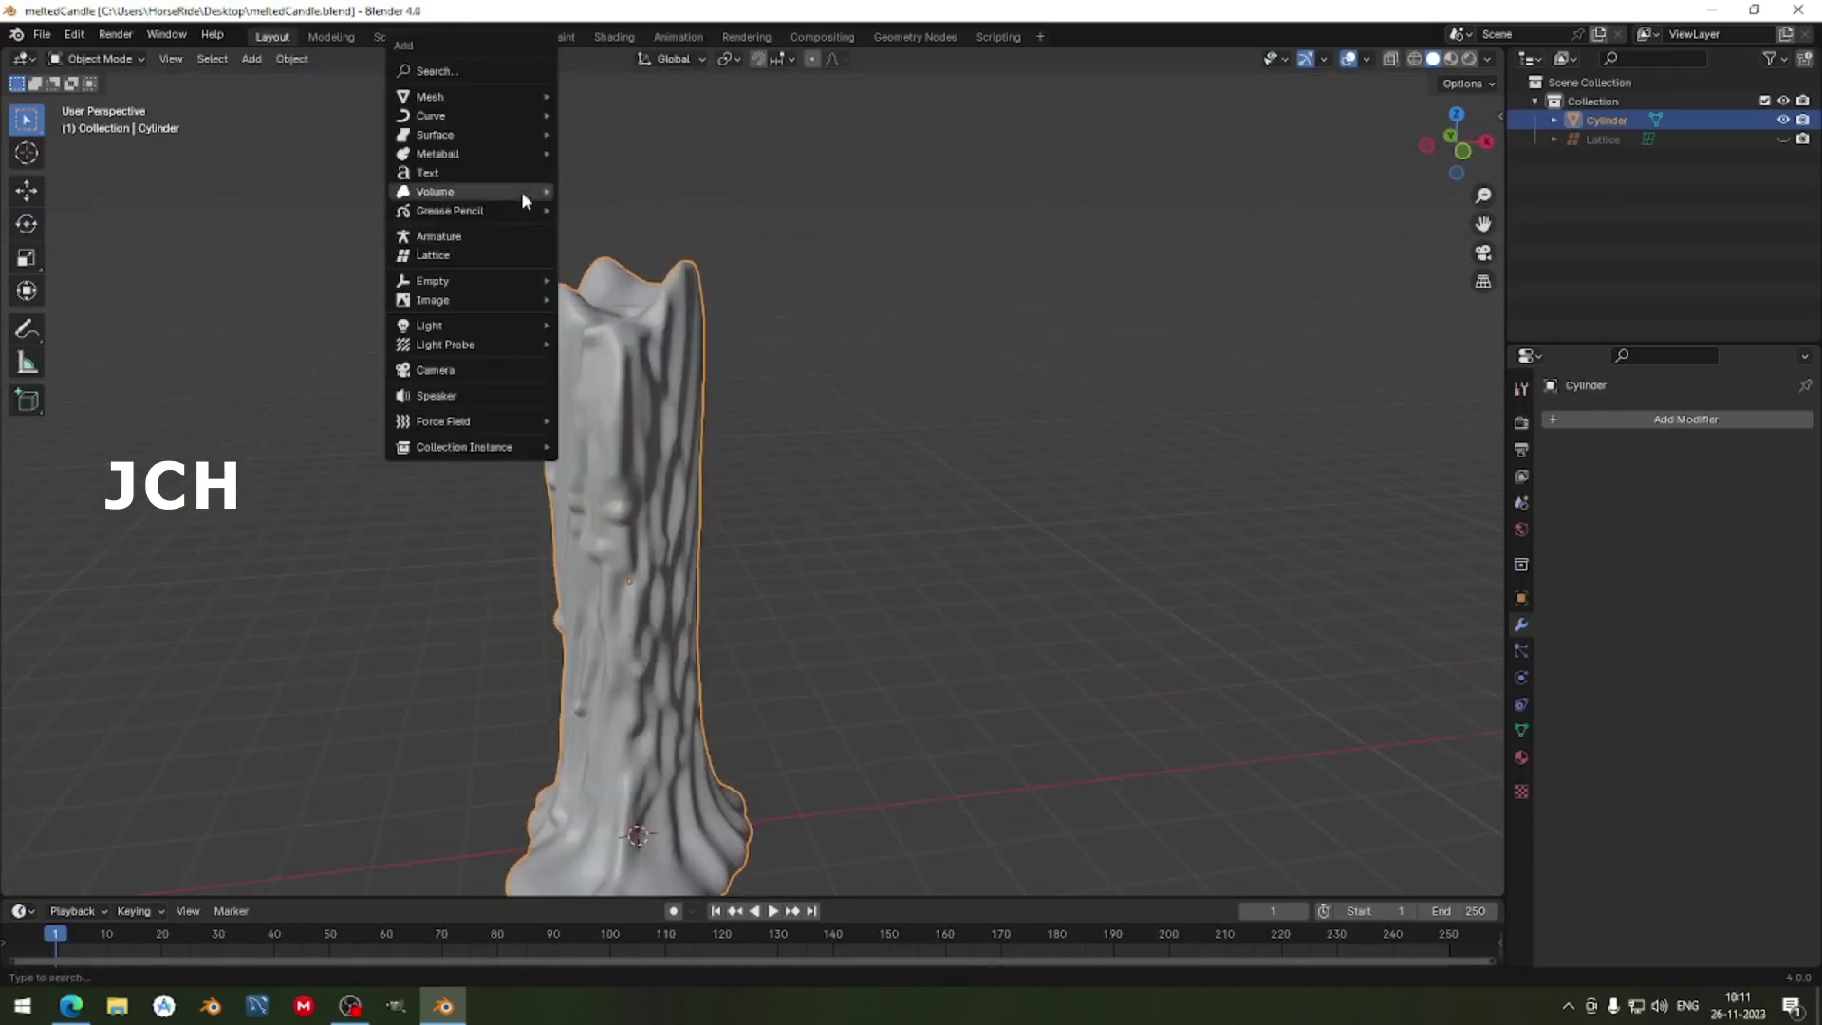
{"action": "mouse_move", "coordinate": [527, 97]}
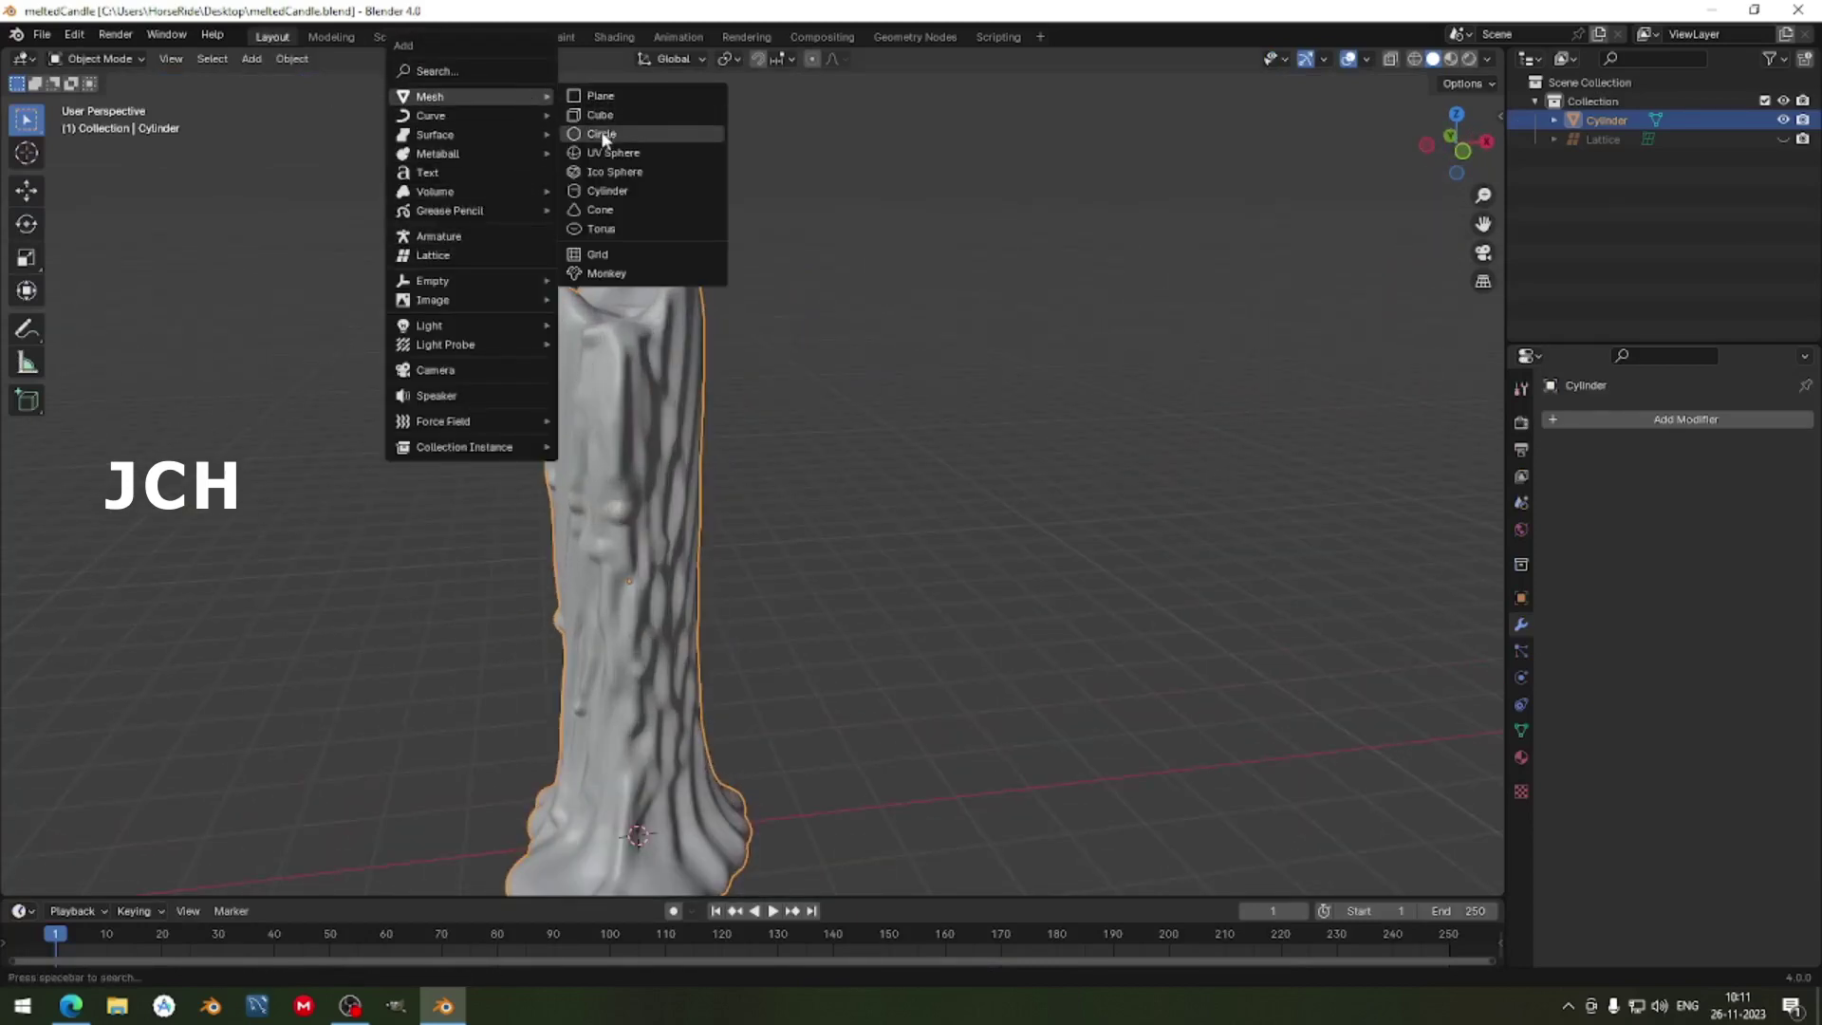
{"action": "left_click", "coordinate": [620, 193]}
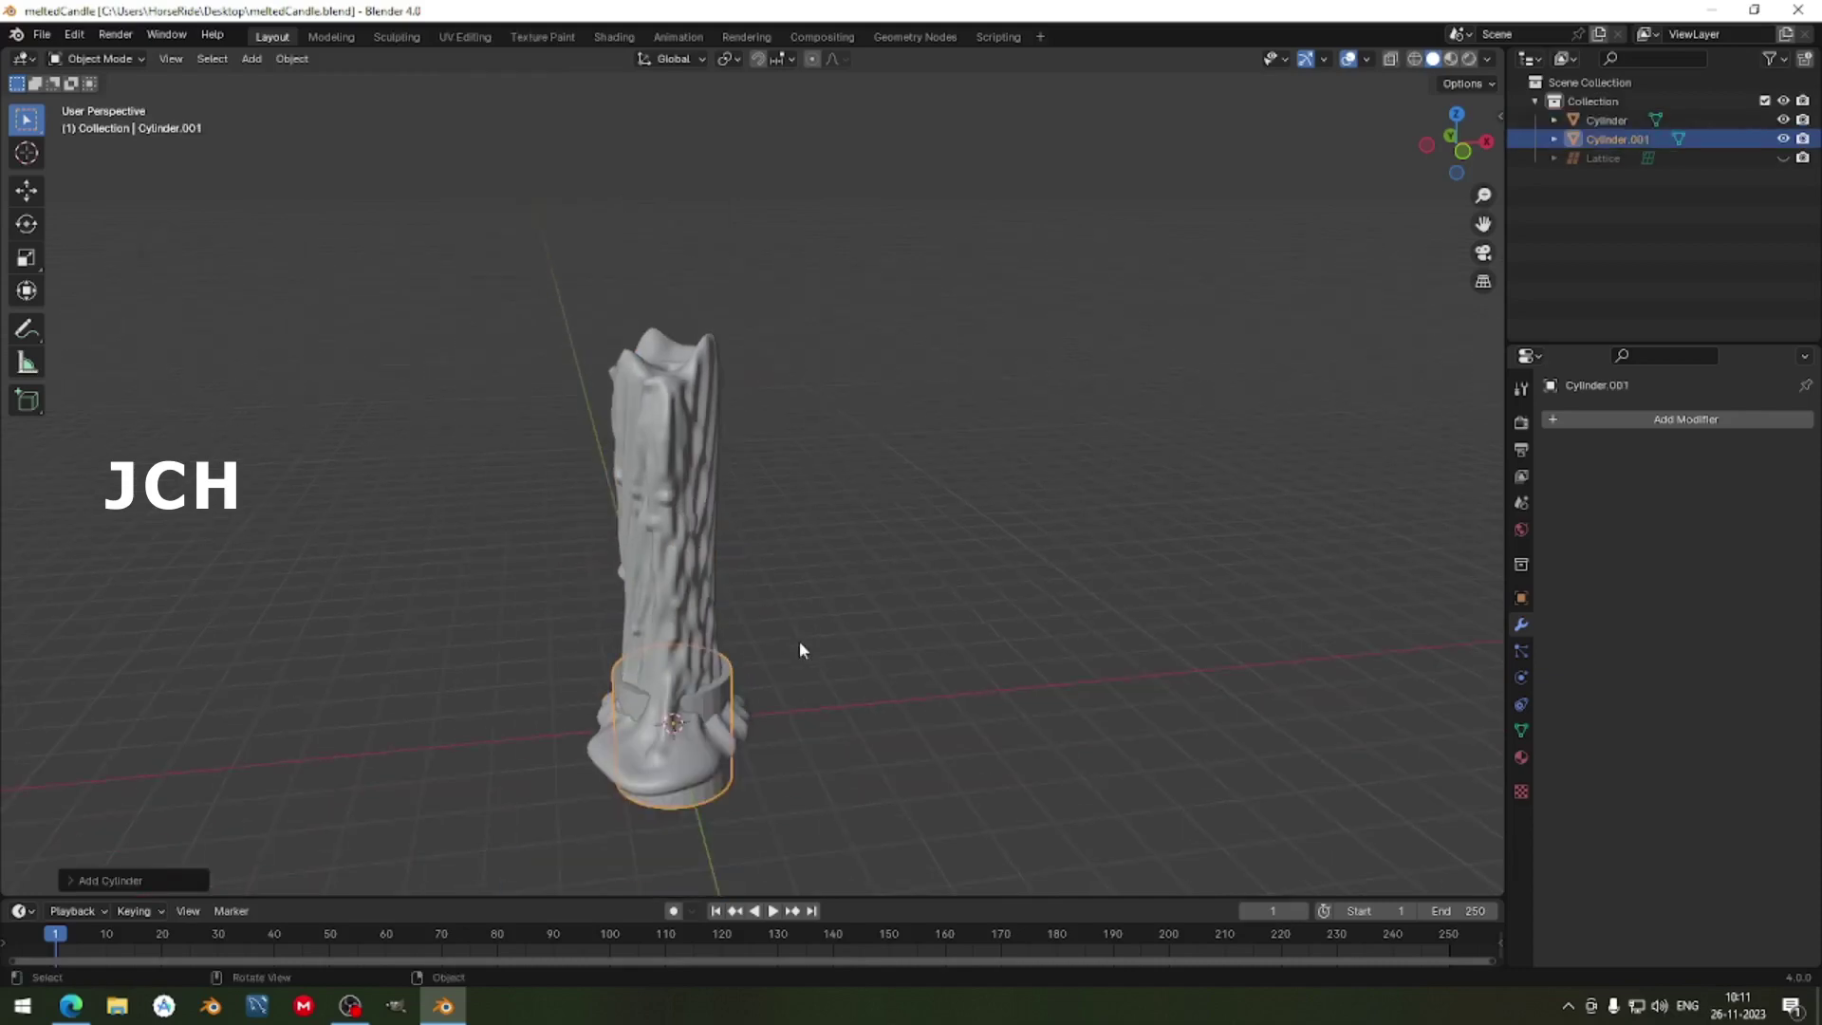
In front view, raise the new cylinder along Z to the top of the candle.
{"action": "key", "text": "KP_1"}
{"action": "key", "text": "s"}
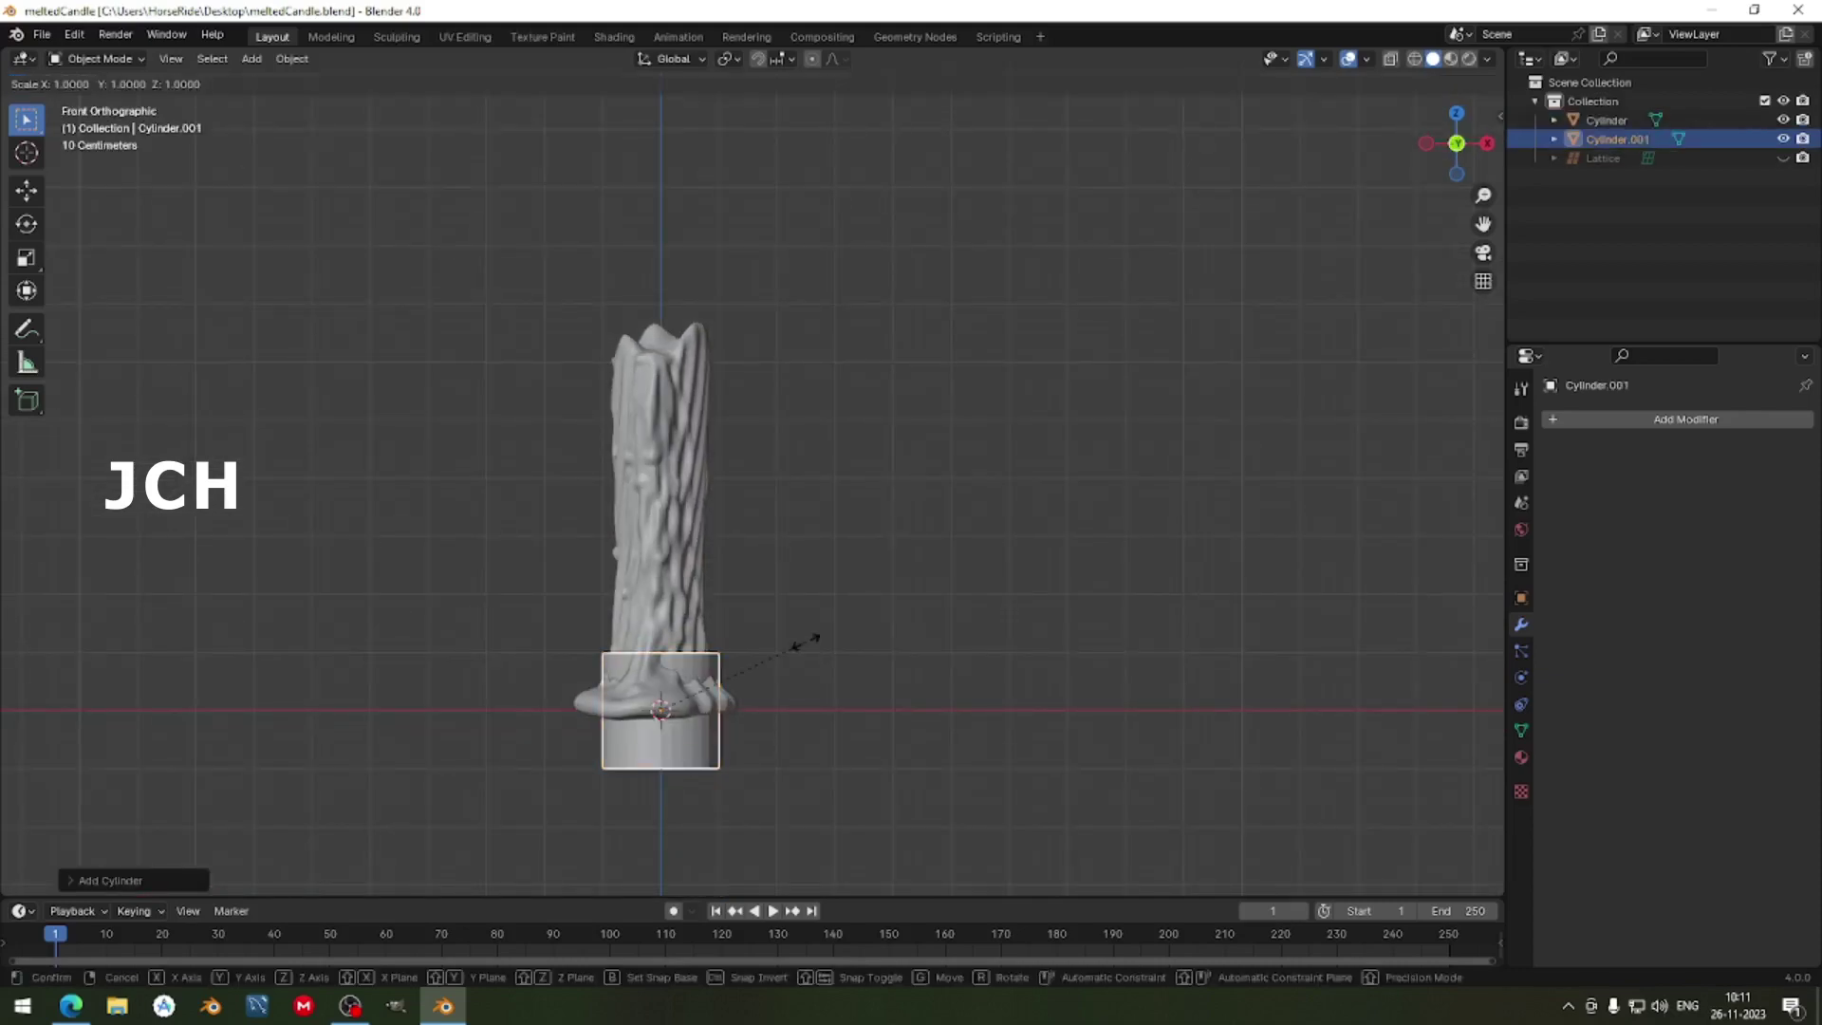
{"action": "key", "text": "Escape"}
{"action": "key", "text": "g"}
{"action": "key", "text": "z"}
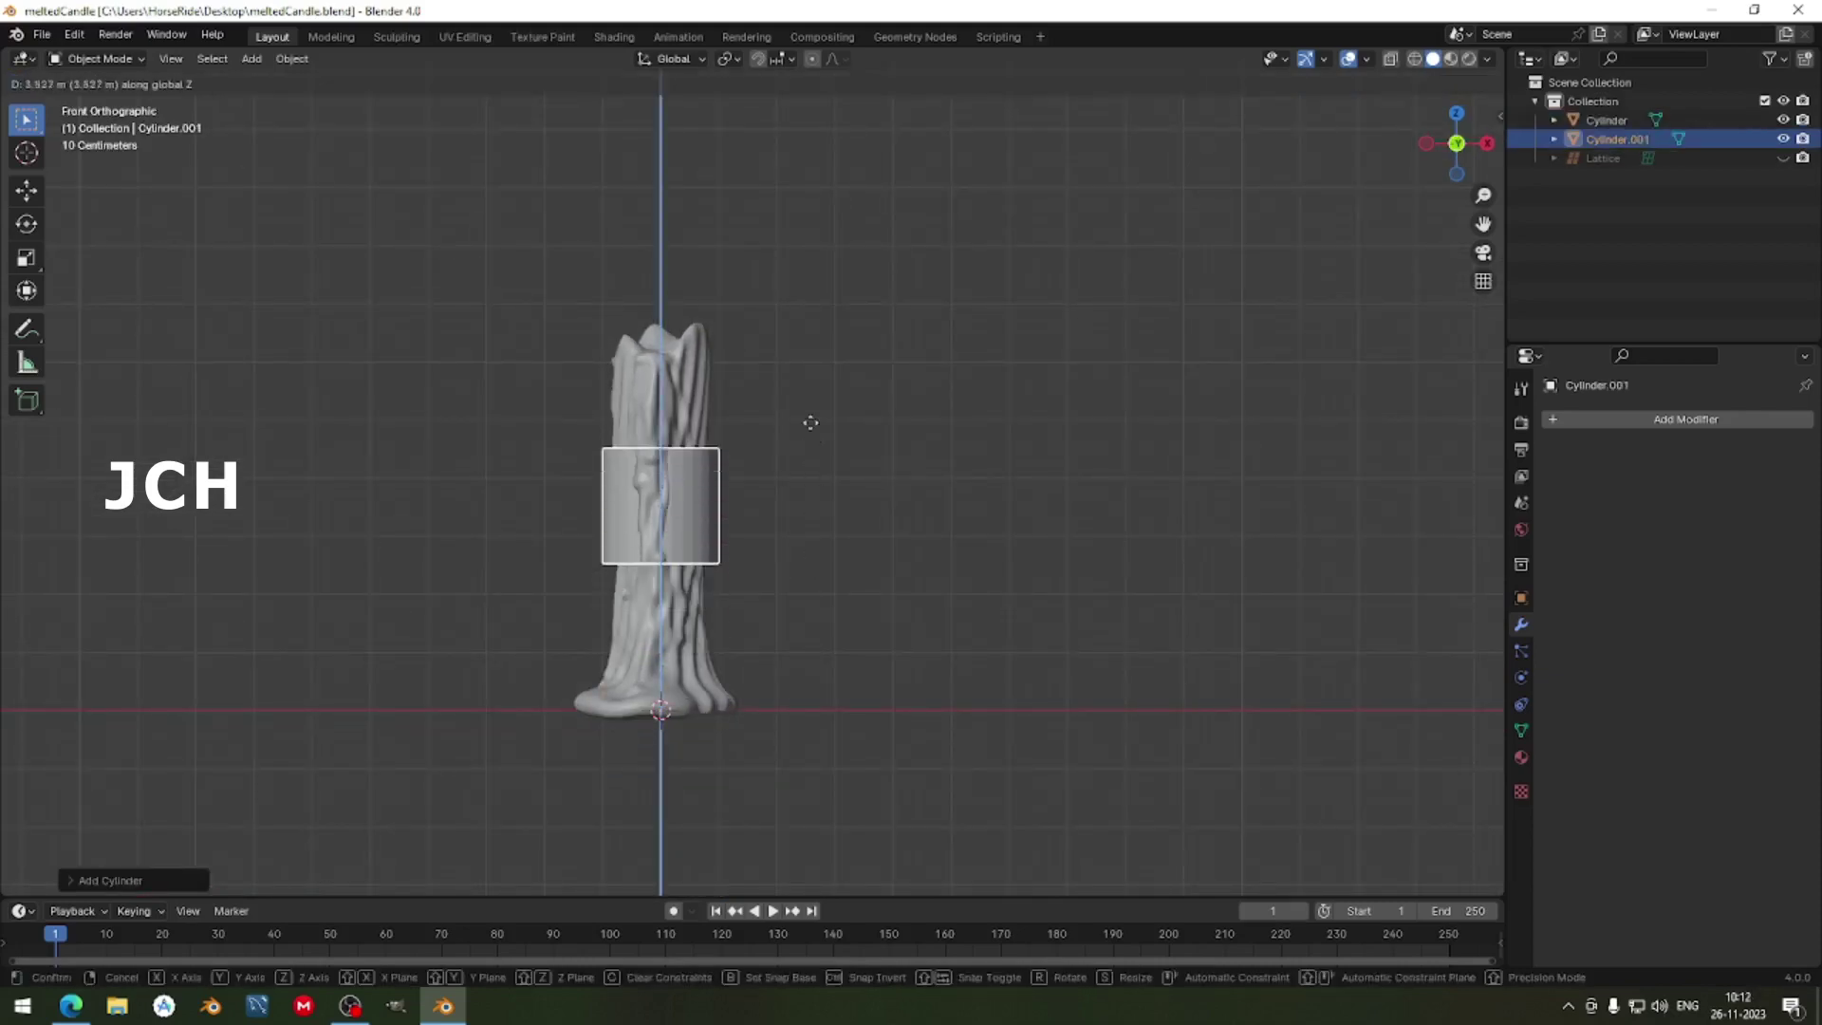
{"action": "left_click", "coordinate": [821, 284]}
Scale the cylinder down to a small wick and stretch it slightly along Z.
{"action": "key", "text": "s"}
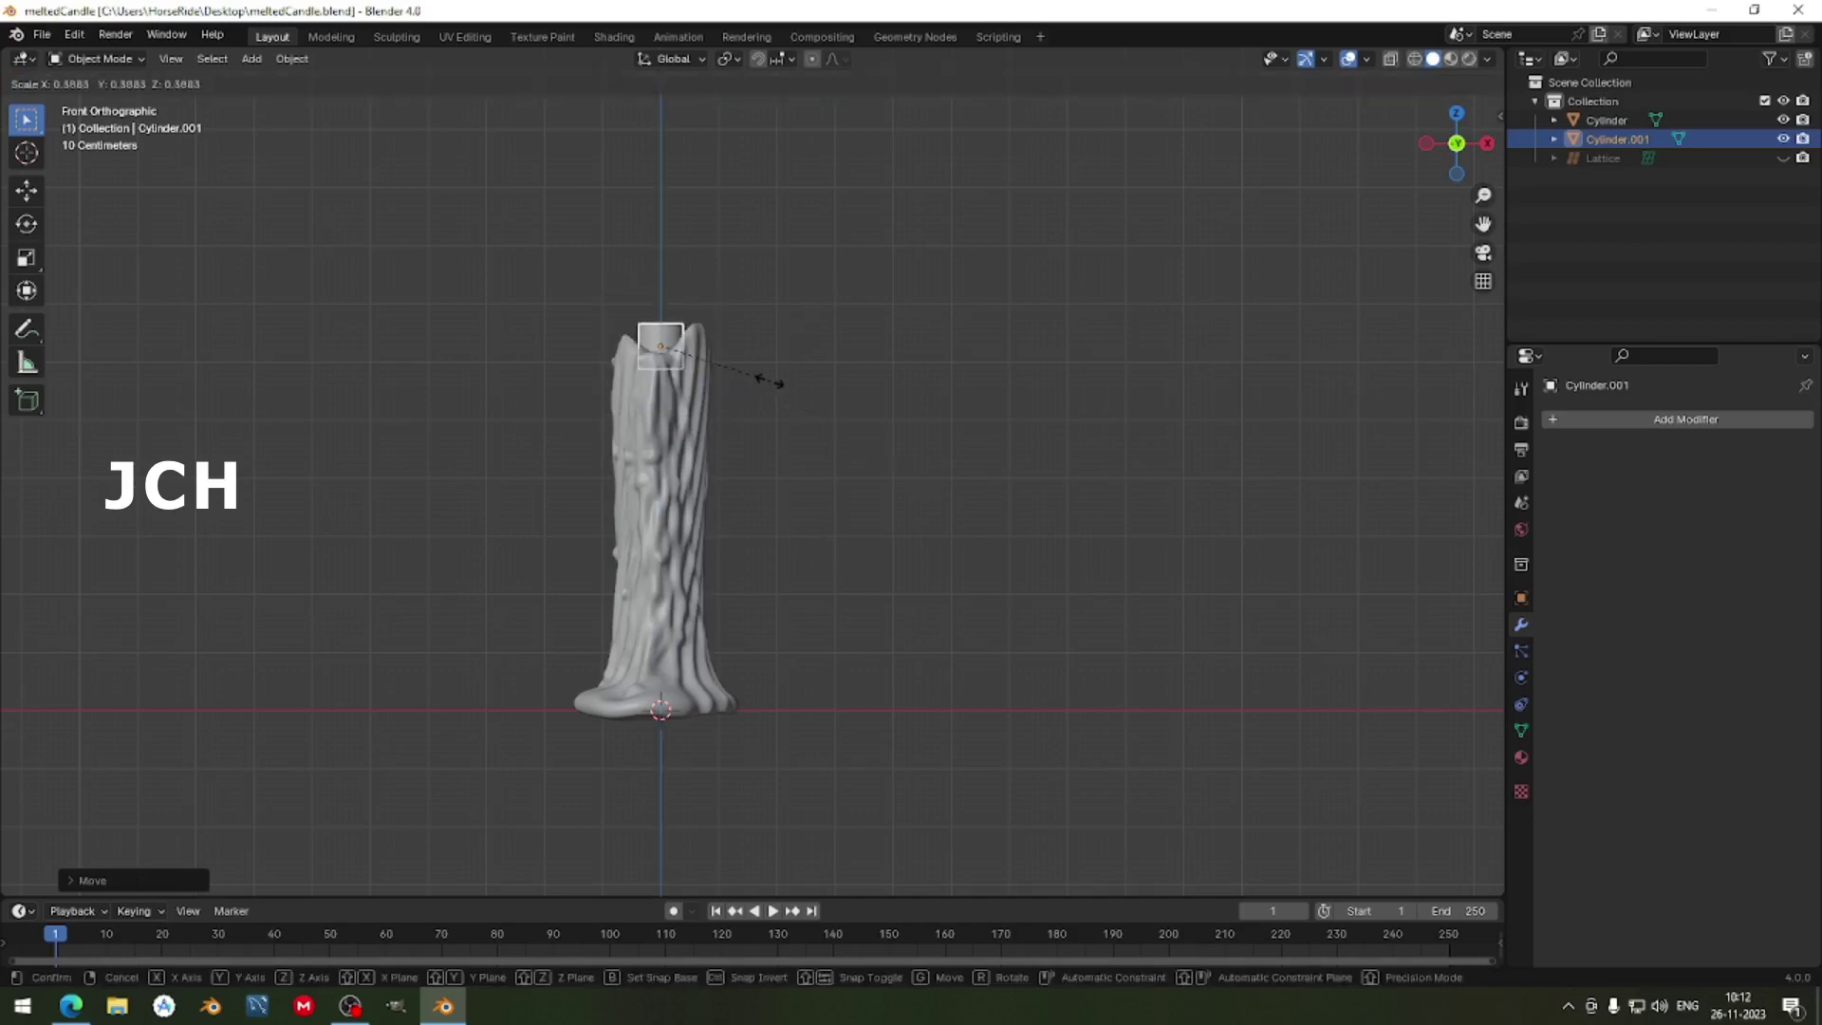
{"action": "left_click", "coordinate": [711, 371]}
{"action": "key", "text": "s"}
{"action": "key", "text": "z"}
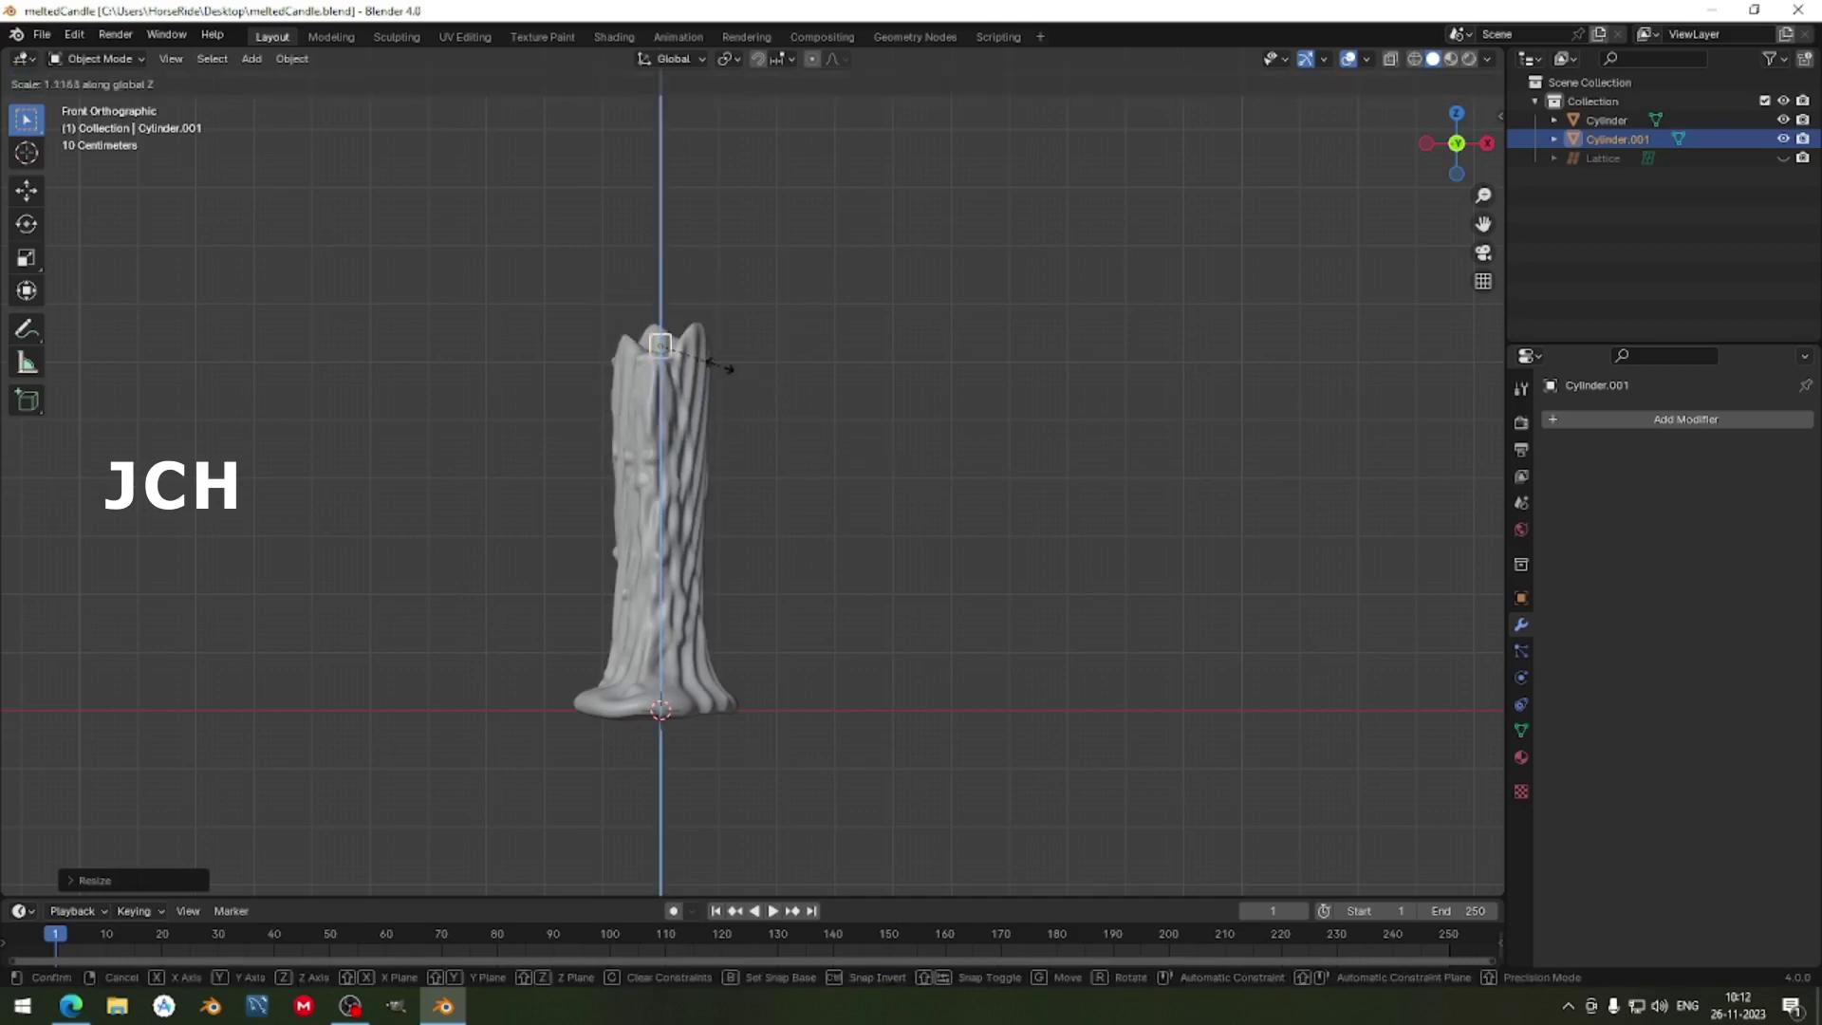
{"action": "key", "text": "Escape"}
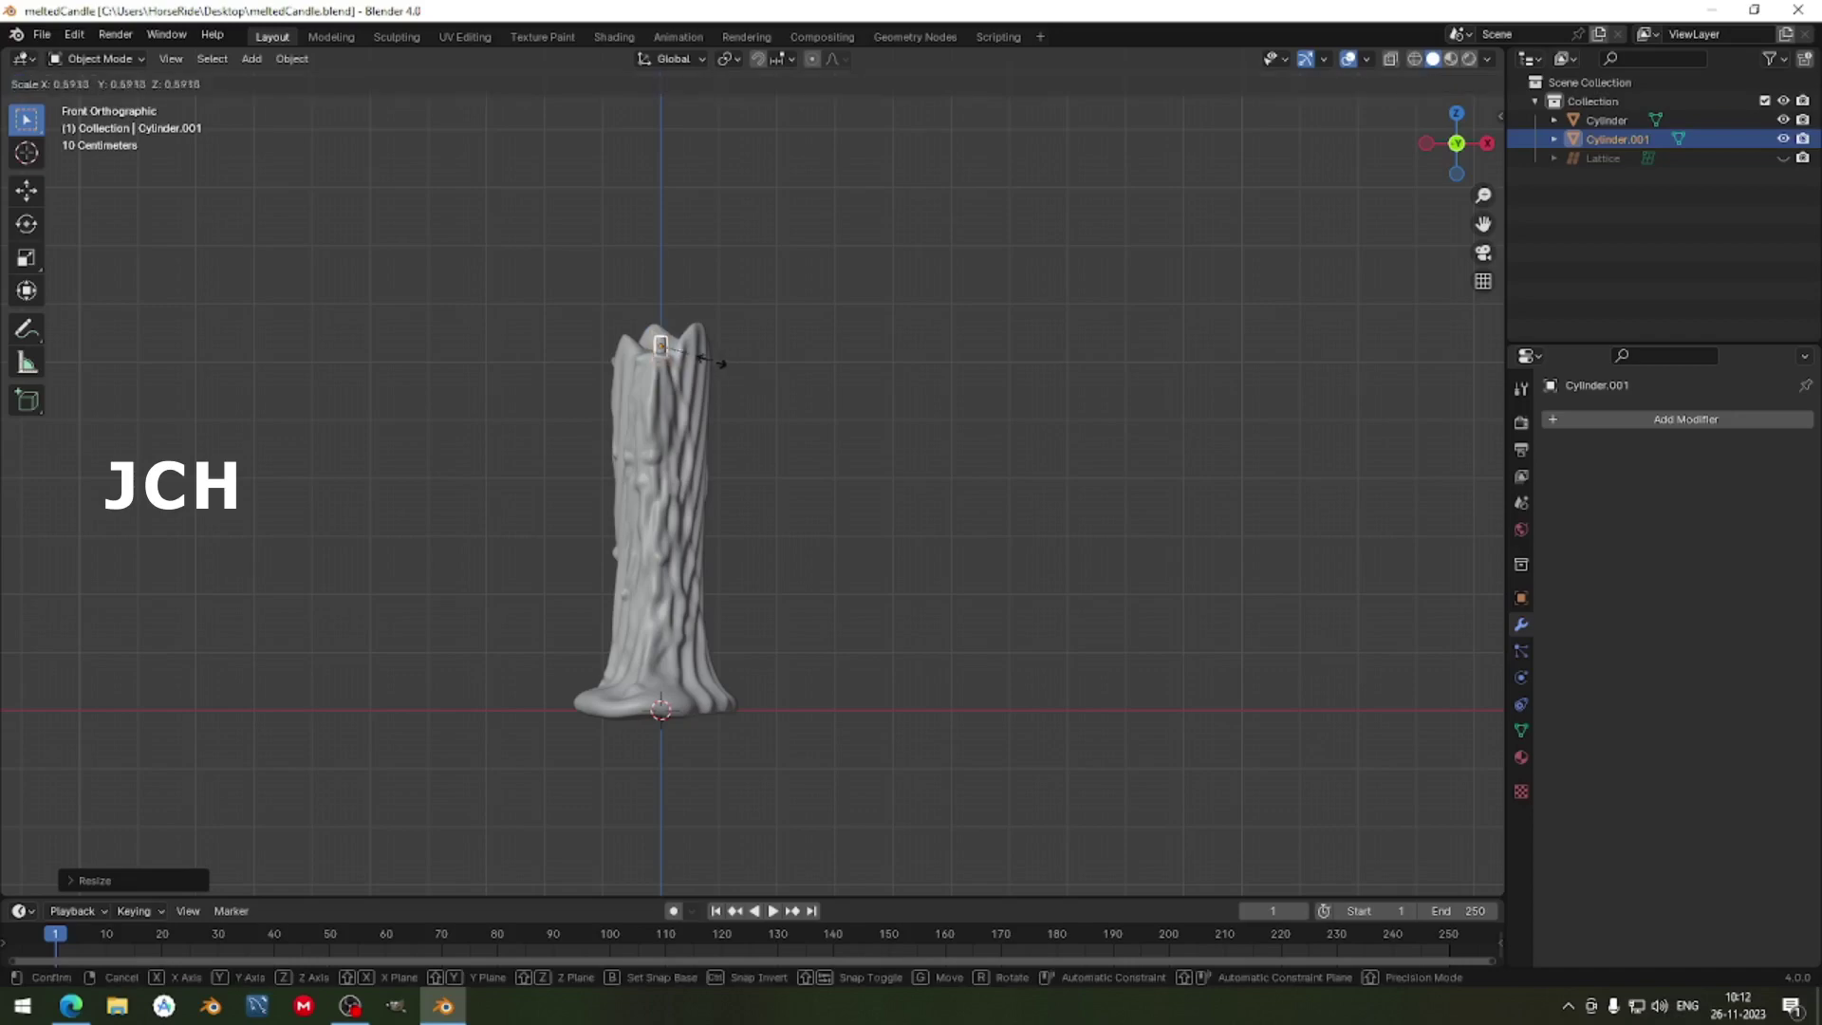
Lower the wick cylinder along Z into the wax and shift it toward the middle of the candle's hollow.
{"action": "key", "text": "KP_Decimal"}
{"action": "middle_click_drag", "start_coordinate": [708, 366], "coordinate": [870, 363]}
{"action": "scroll", "coordinate": [871, 404], "scroll_direction": "down", "scroll_amount": 3}
{"action": "middle_click_drag", "start_coordinate": [915, 475], "coordinate": [890, 436]}
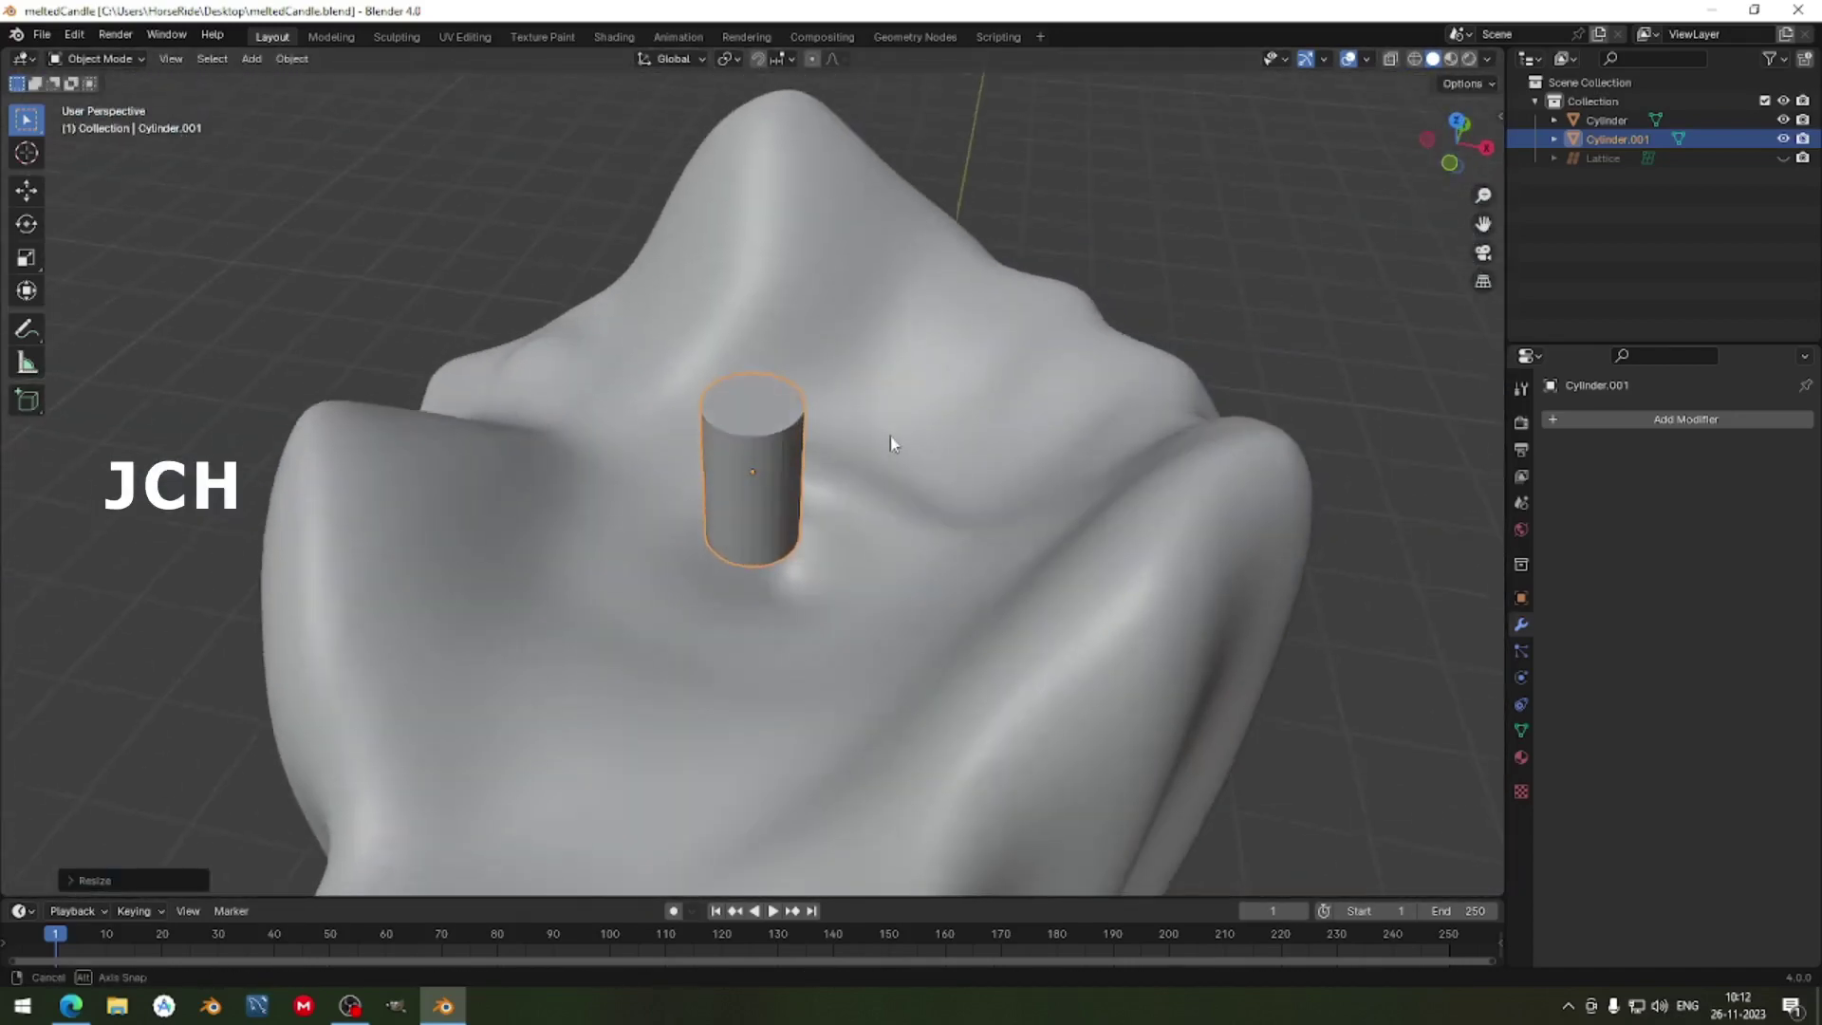
{"action": "key", "text": "g"}
{"action": "key", "text": "z"}
{"action": "left_click", "coordinate": [946, 488]}
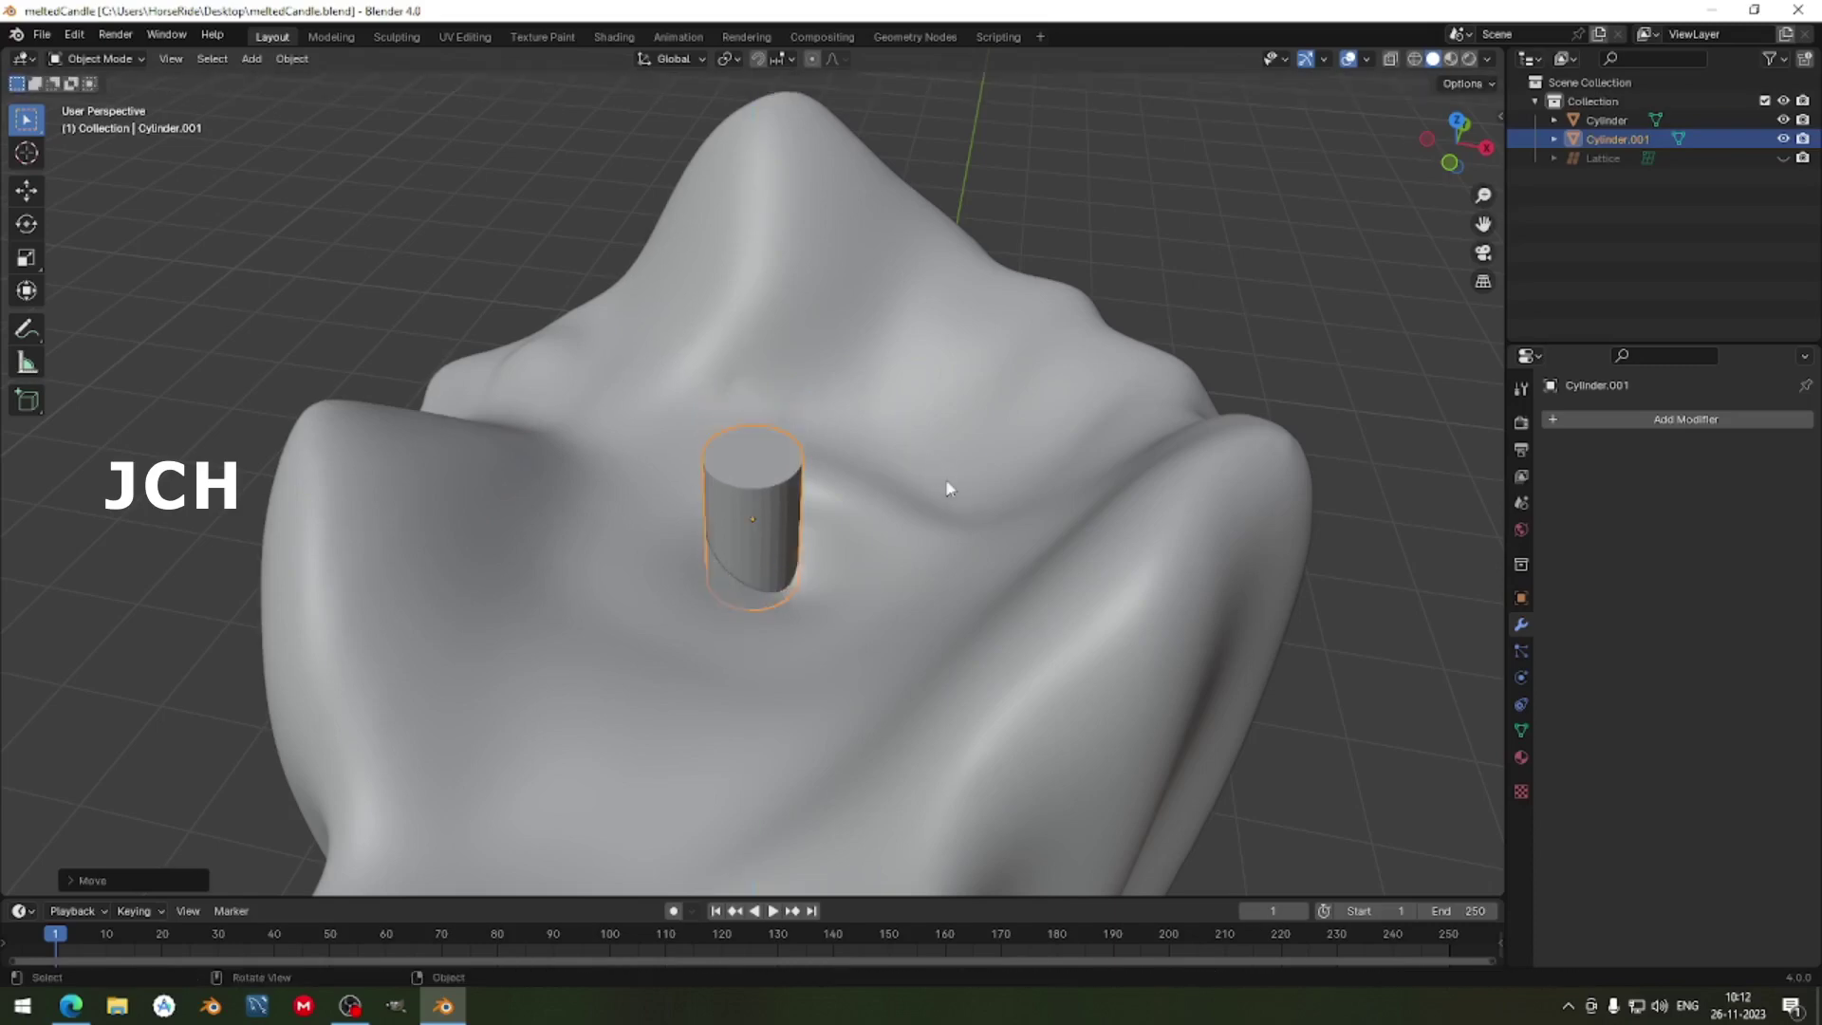
{"action": "key", "text": "g"}
{"action": "left_click", "coordinate": [974, 530]}
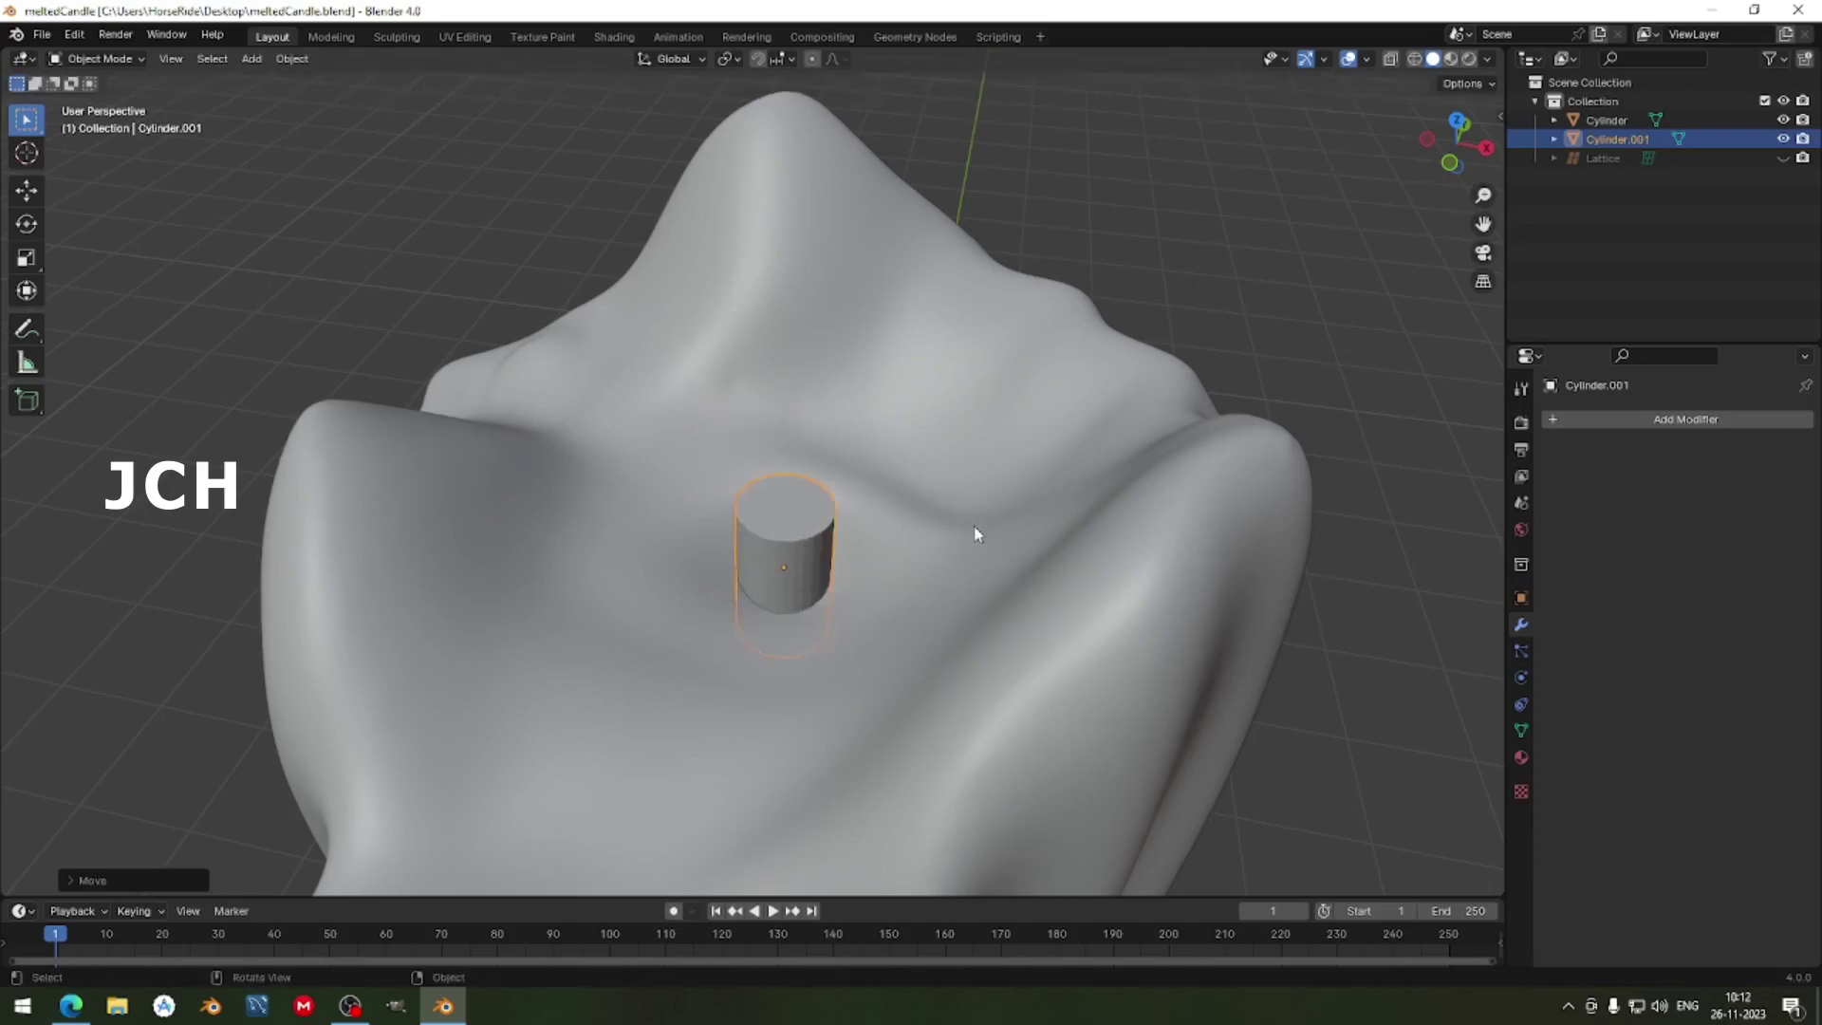
Make the wick cylinder thinner and taller by stretching it along Z and scaling it down uniformly.
{"action": "middle_click_drag", "start_coordinate": [974, 530], "coordinate": [986, 475]}
{"action": "key", "text": "s"}
{"action": "key", "text": "z"}
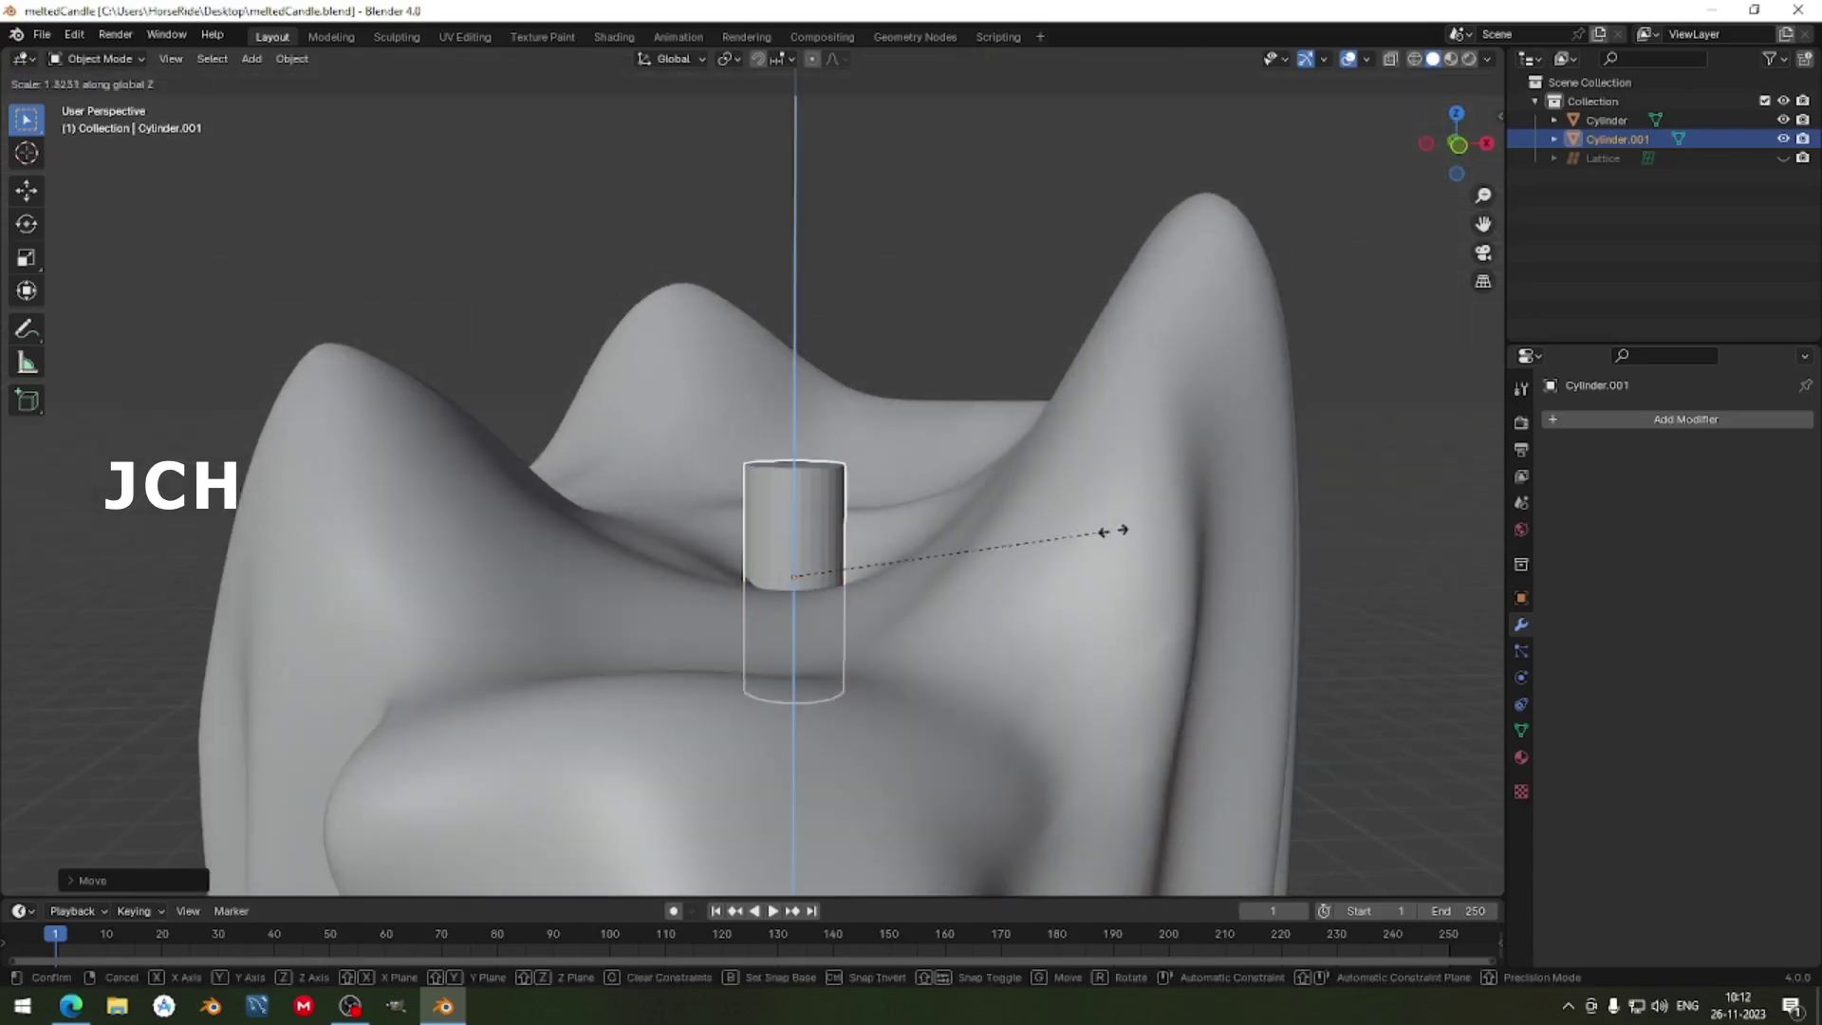
{"action": "left_click", "coordinate": [1174, 534]}
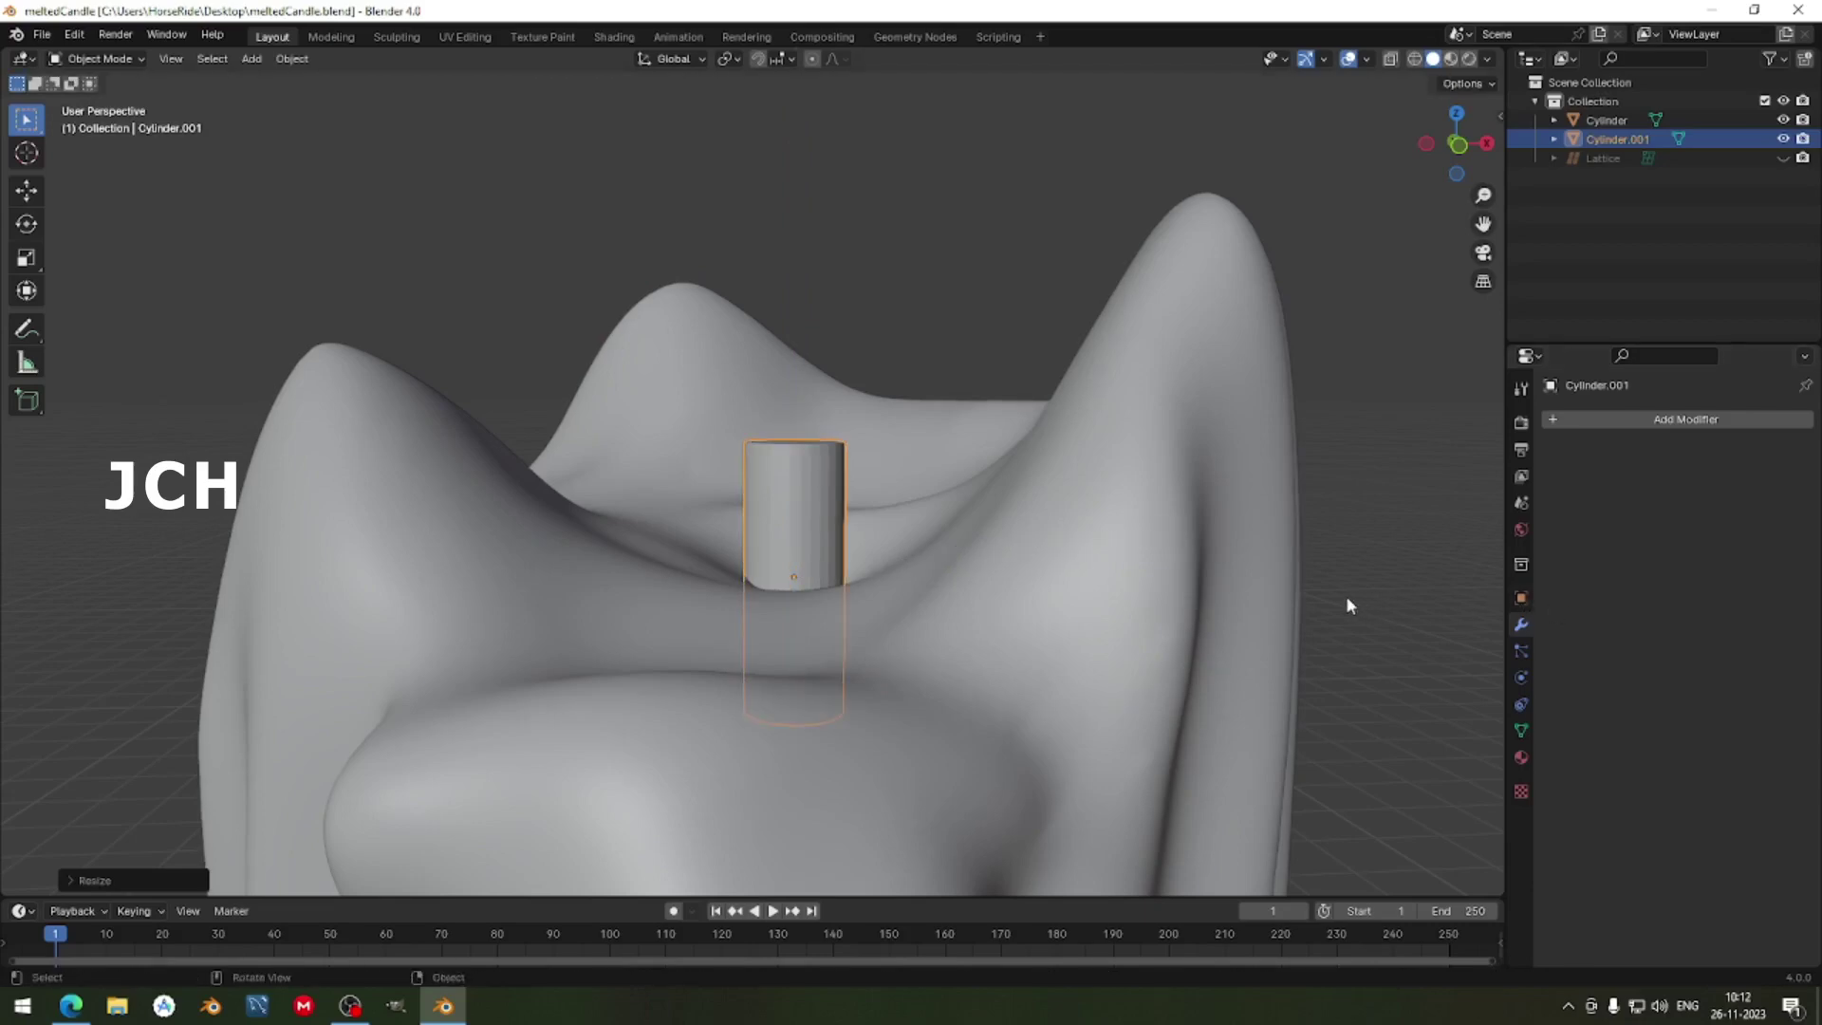
{"action": "key", "text": "s"}
{"action": "left_click", "coordinate": [1235, 568]}
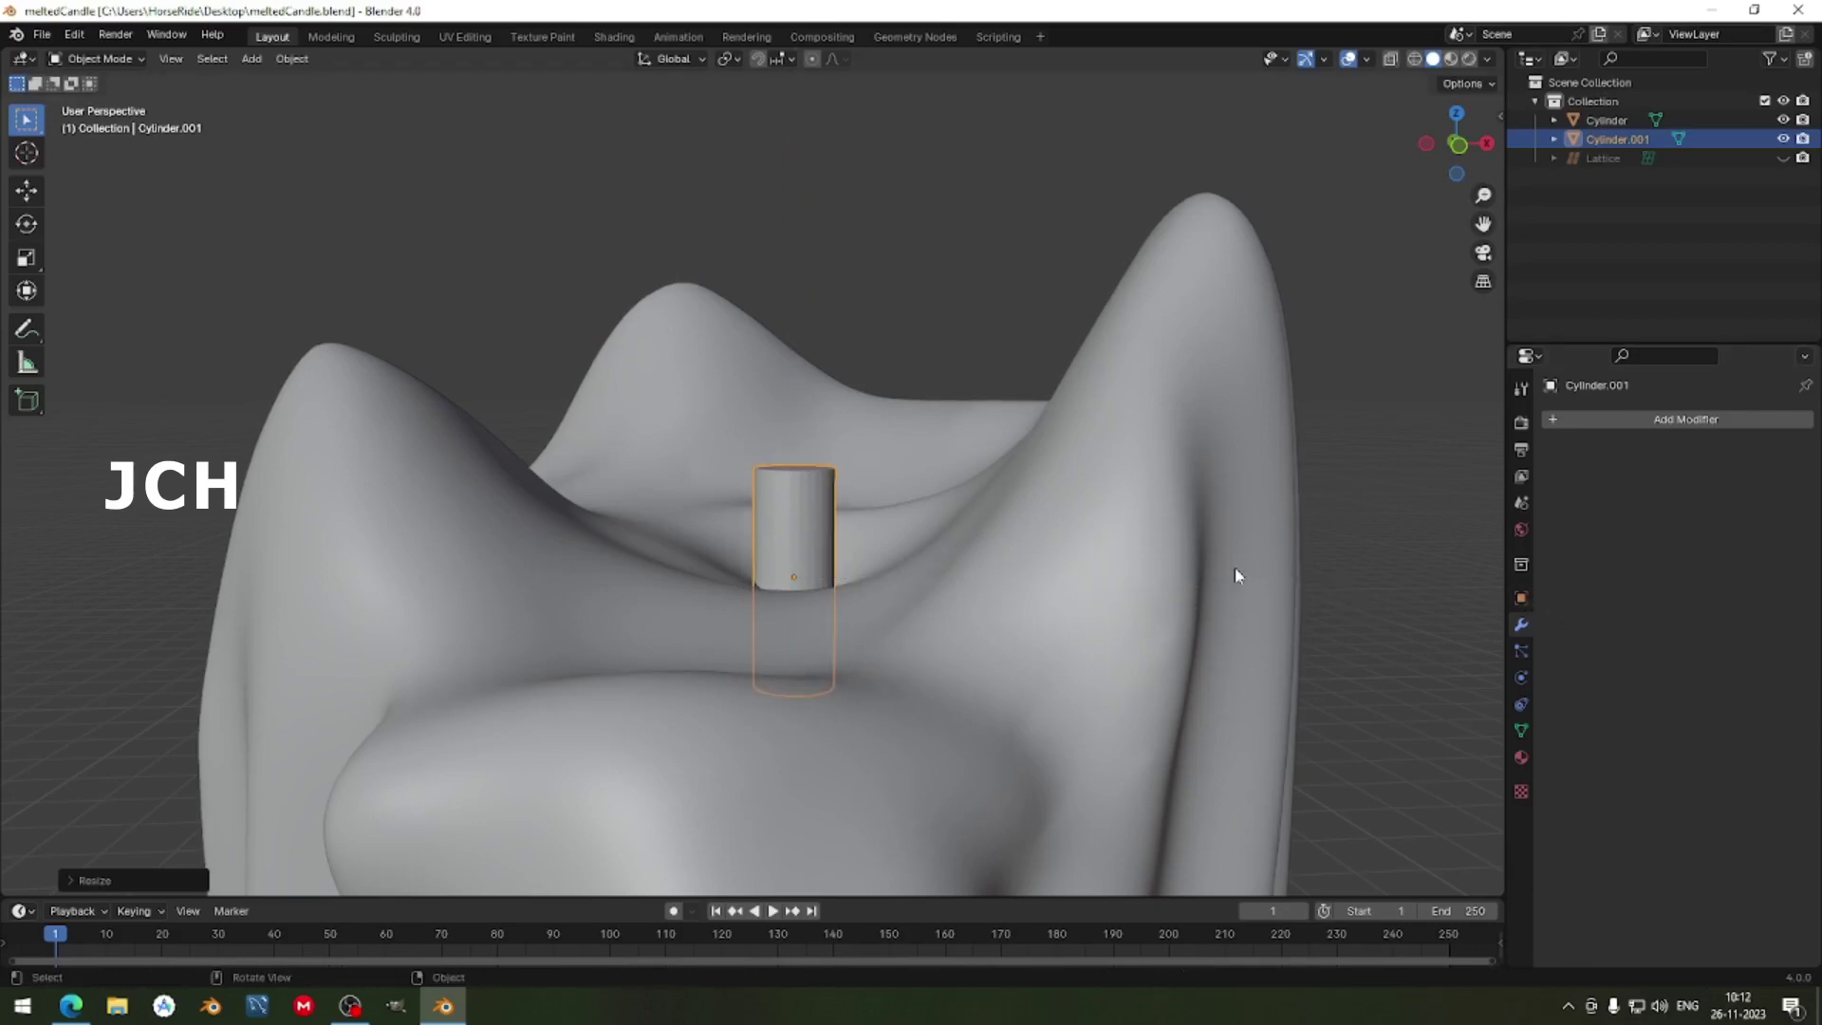
{"action": "key", "text": "s"}
{"action": "key", "text": "z"}
{"action": "left_click", "coordinate": [1291, 575]}
Raise the wick cylinder along Z, keeping its lower end embedded in the wax.
{"action": "key", "text": "g"}
{"action": "key", "text": "z"}
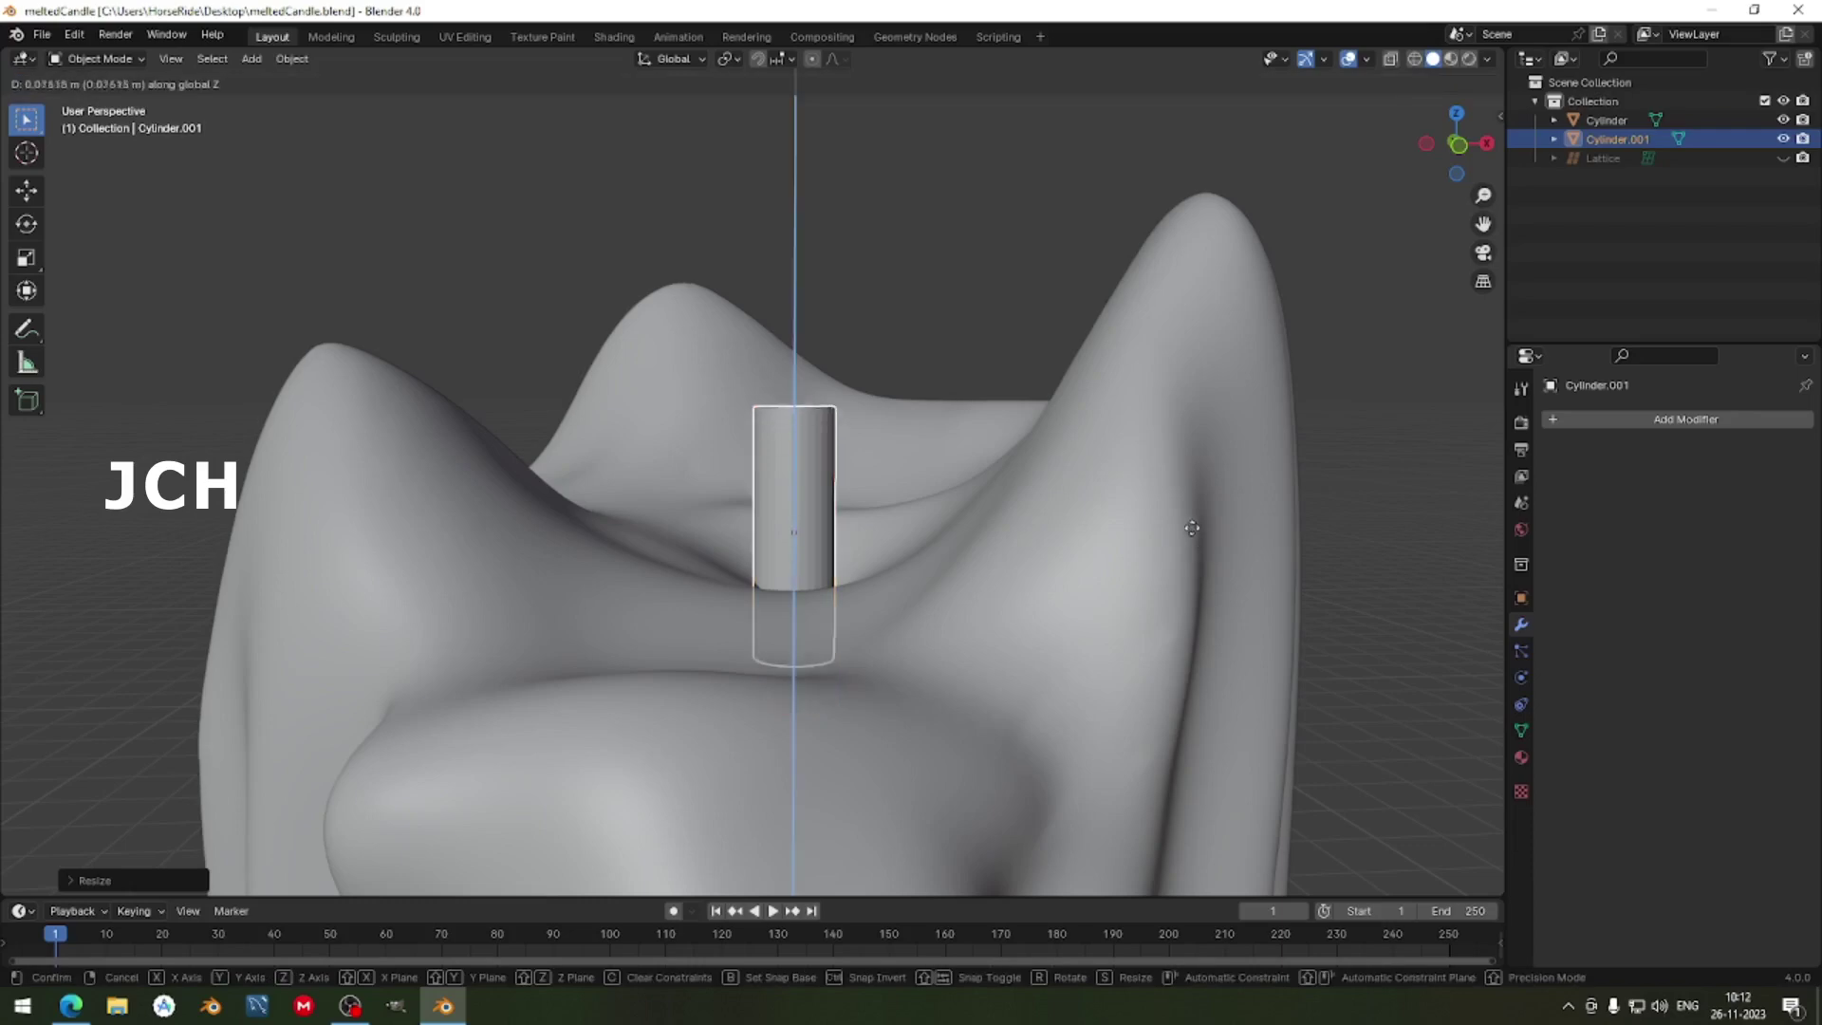
{"action": "left_click", "coordinate": [1186, 522]}
{"action": "middle_click_drag", "start_coordinate": [1173, 510], "coordinate": [1008, 587]}
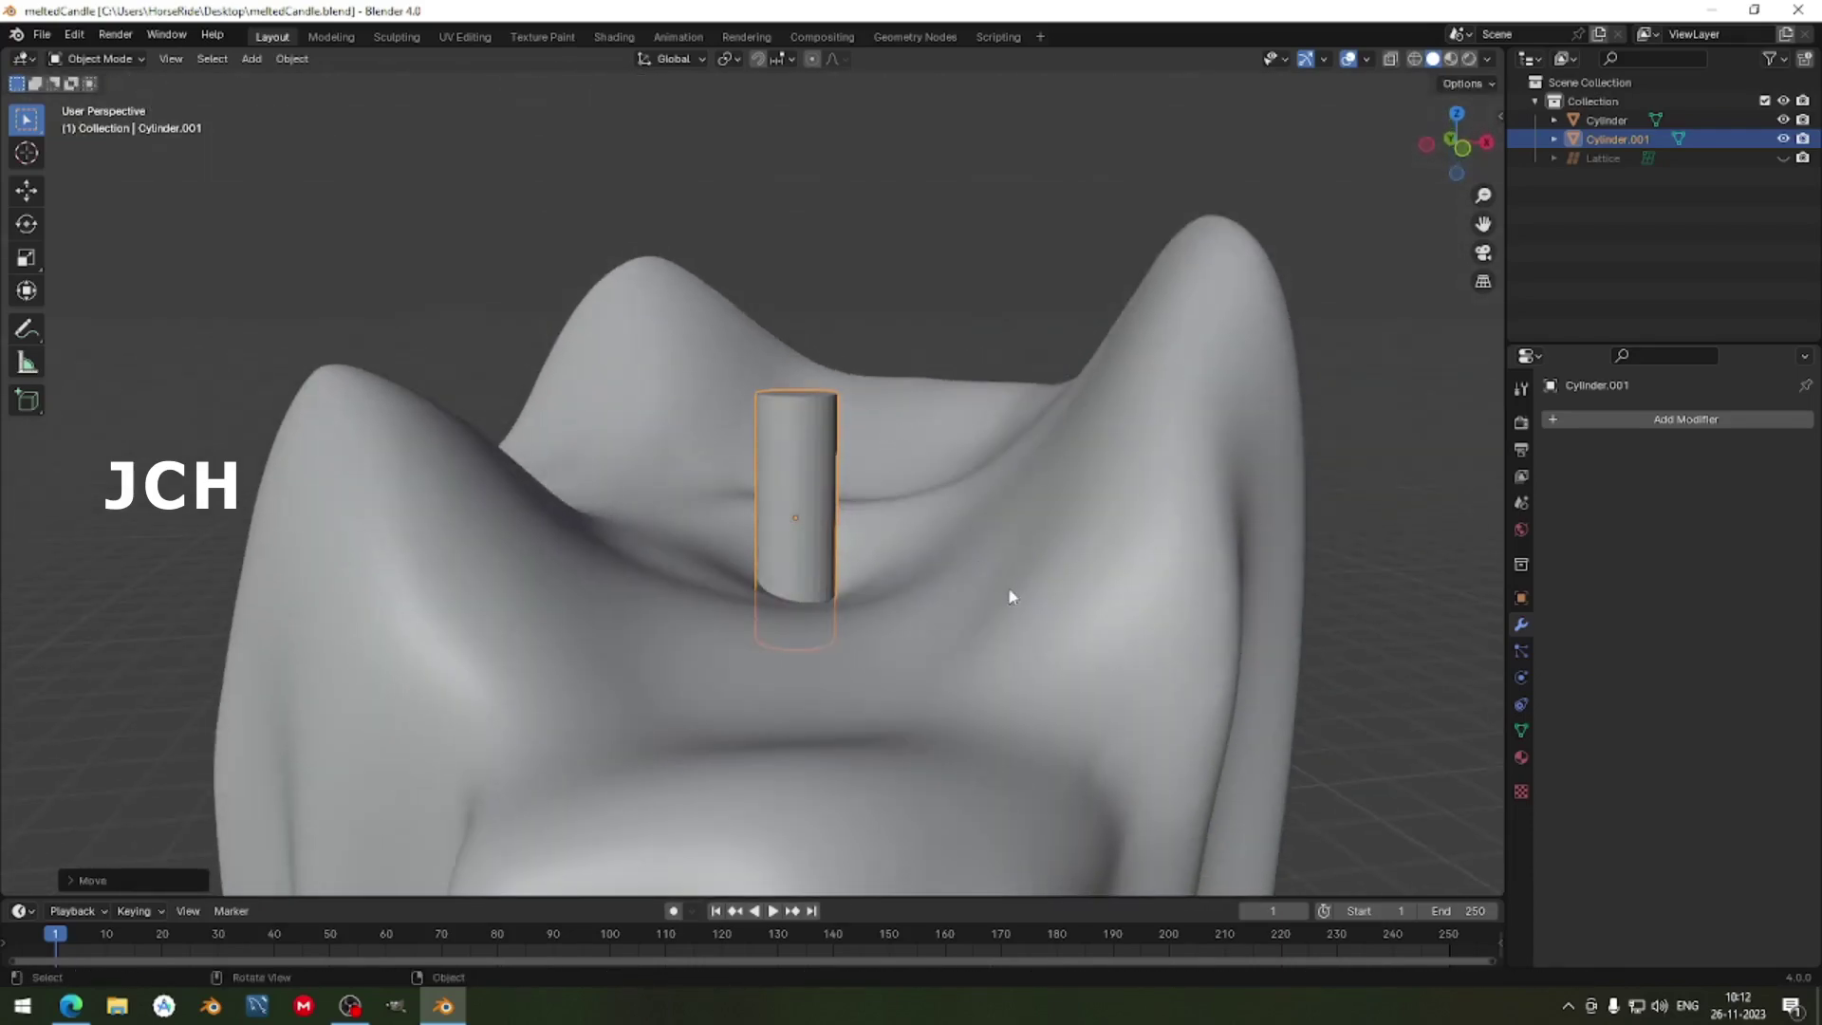
{"action": "key", "text": "g"}
{"action": "key", "text": "z"}
{"action": "left_click", "coordinate": [1018, 573]}
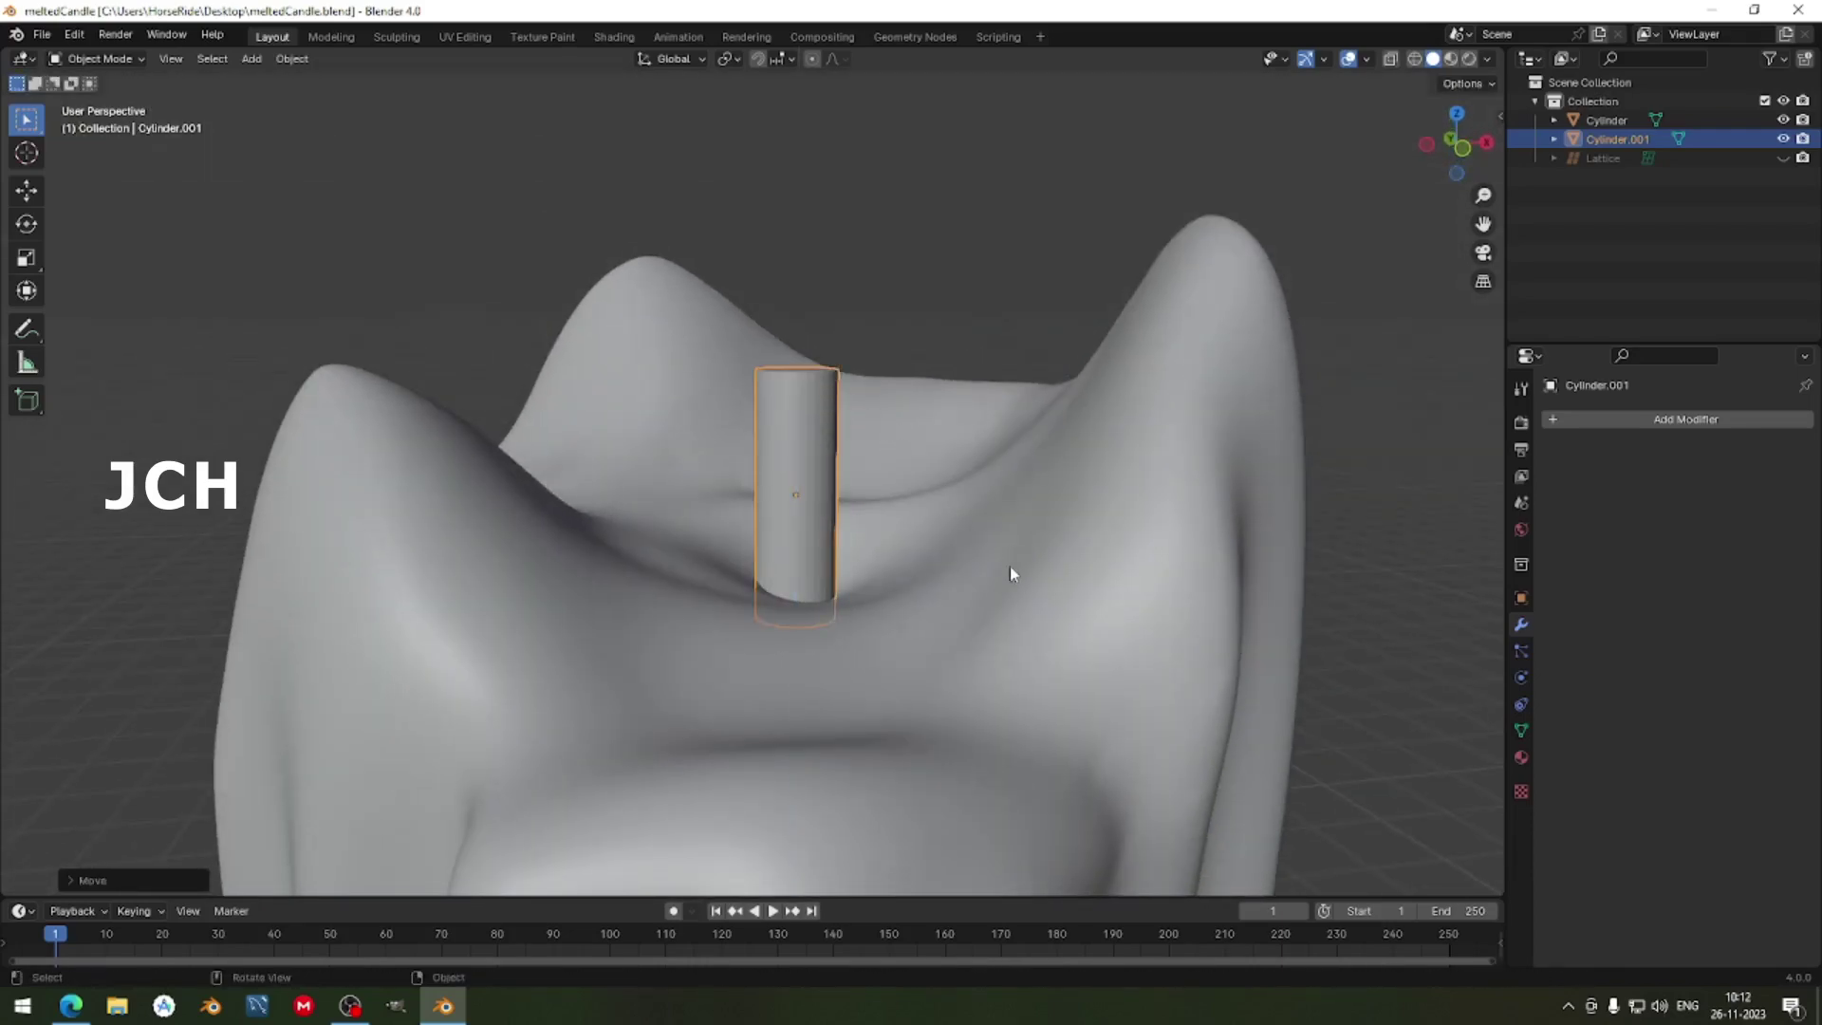
Hide the candle body and put the wick cylinder into Edit Mode in front view.
{"action": "key", "text": "KP_1"}
{"action": "key", "text": "Tab"}
{"action": "scroll", "coordinate": [810, 462], "scroll_direction": "up", "scroll_amount": 2}
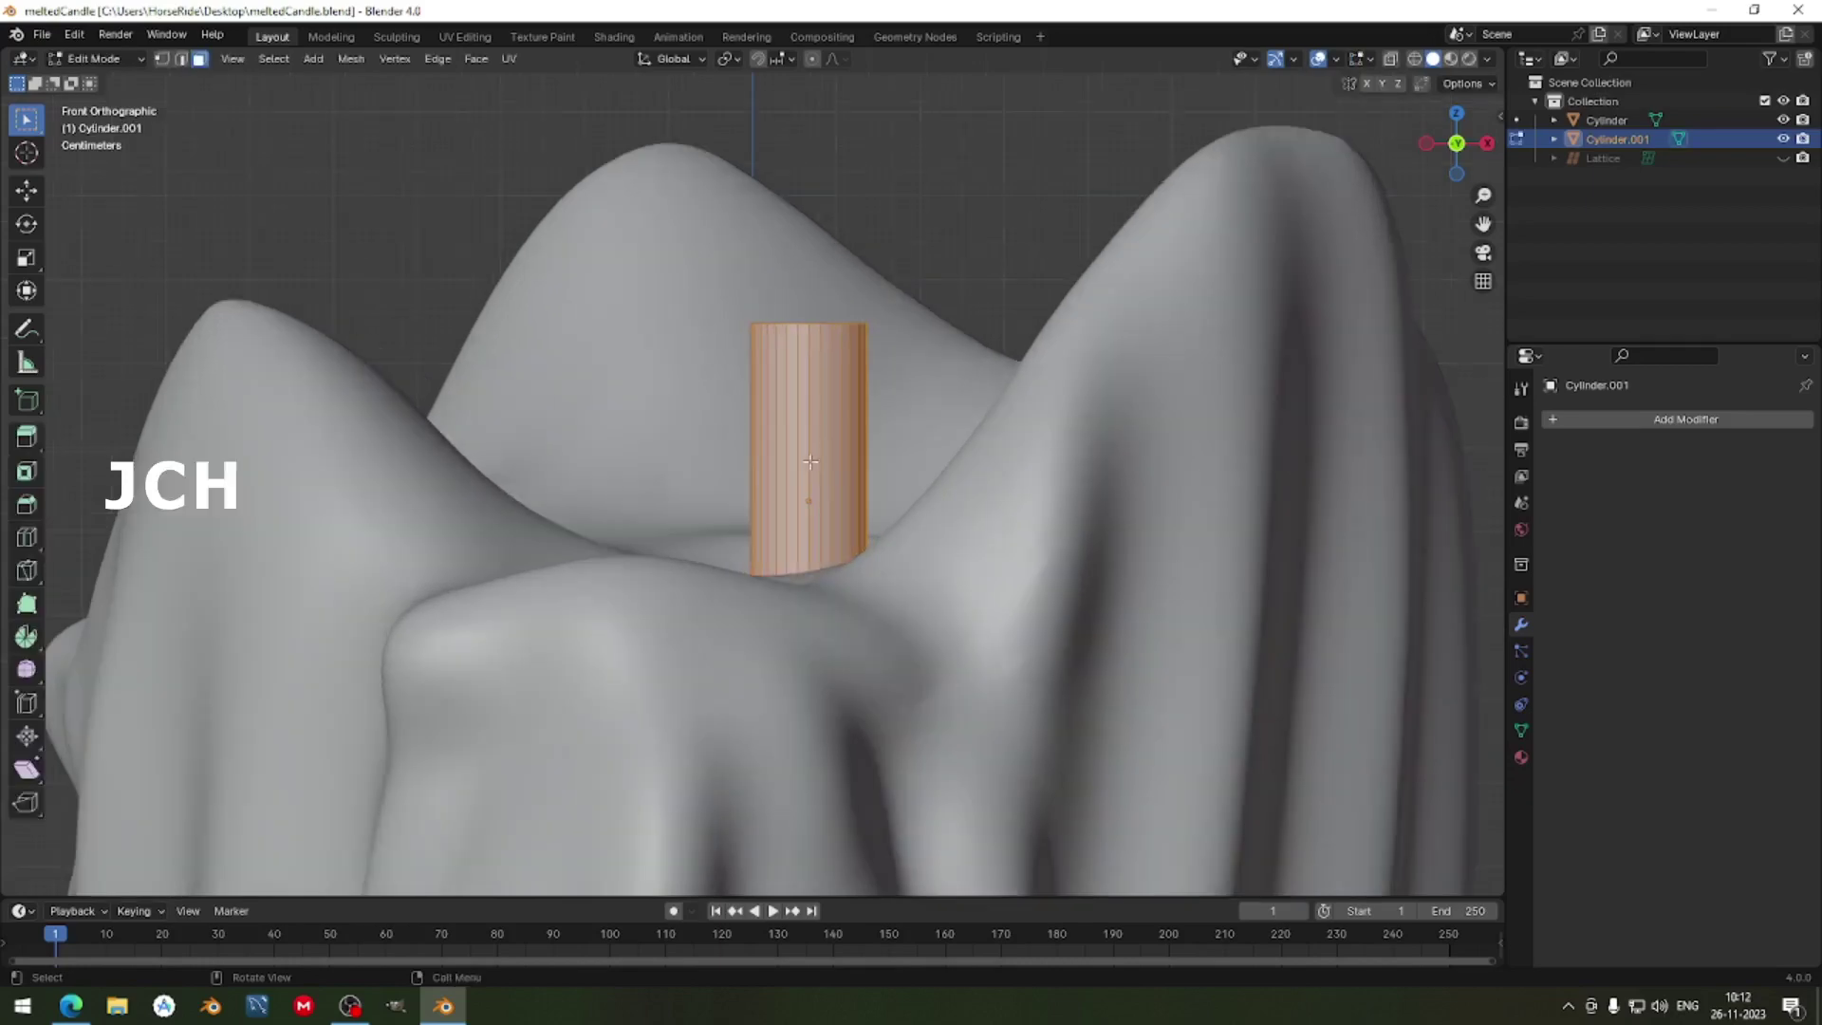
{"action": "mouse_move", "coordinate": [867, 494]}
{"action": "middle_mouse_down", "text": "shift"}
{"action": "mouse_move", "coordinate": [801, 443]}
{"action": "mouse_move", "coordinate": [813, 427]}
{"action": "middle_mouse_up", "text": "shift"}
{"action": "key", "text": "shift+z"}
{"action": "left_click", "coordinate": [802, 426]}
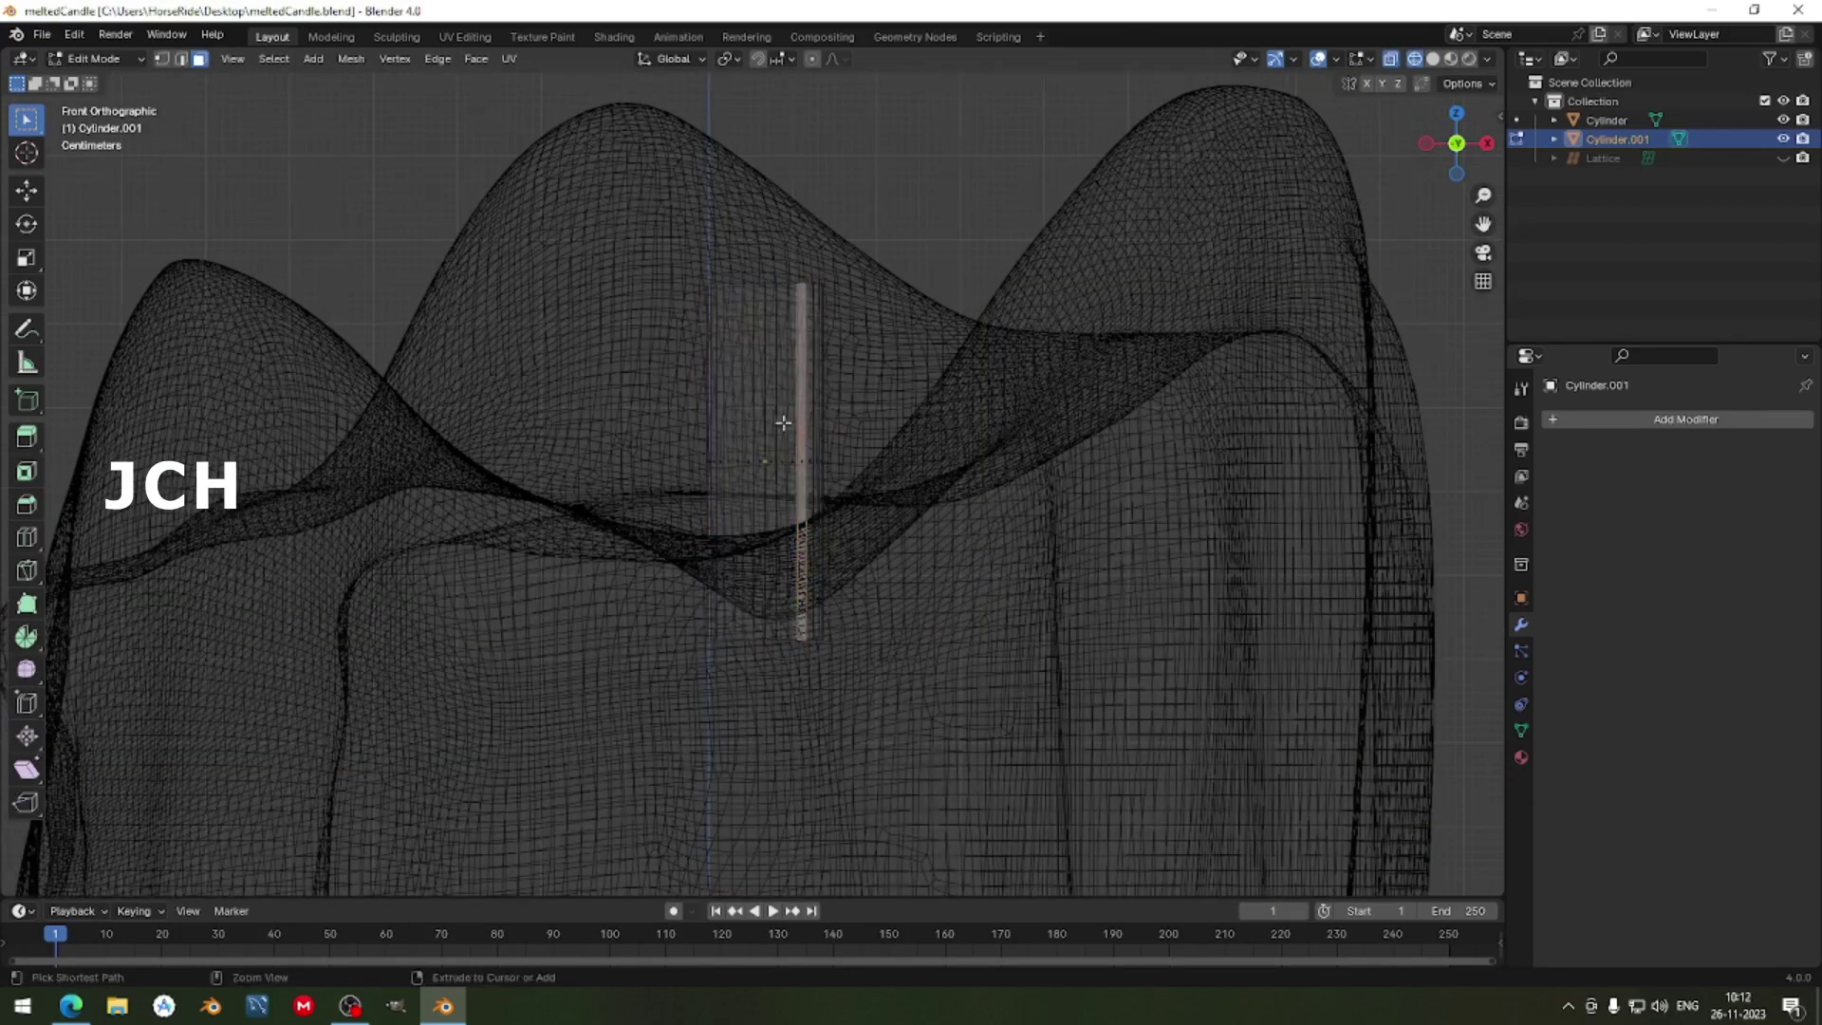
{"action": "key", "text": "Tab"}
{"action": "left_click", "coordinate": [1044, 486]}
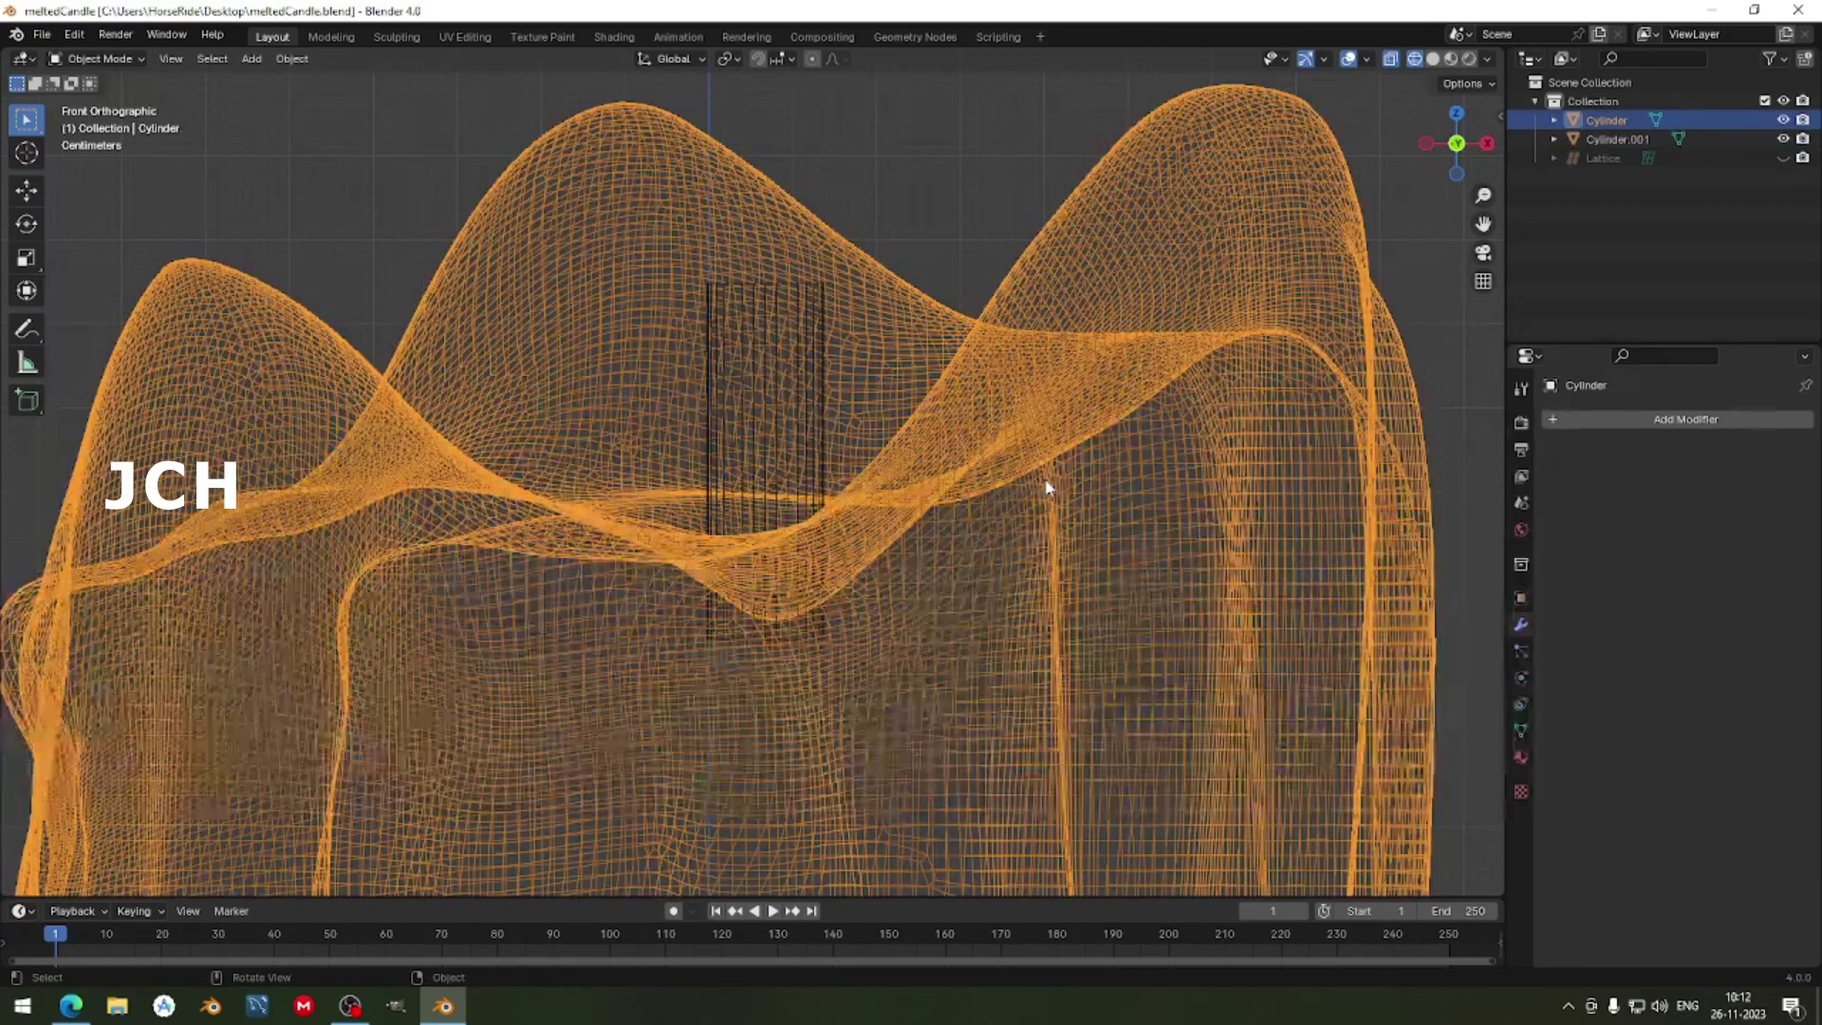
{"action": "key", "text": "h"}
{"action": "left_click", "coordinate": [795, 443]}
{"action": "key", "text": "Tab"}
{"action": "scroll", "coordinate": [826, 451], "scroll_direction": "up", "scroll_amount": 1}
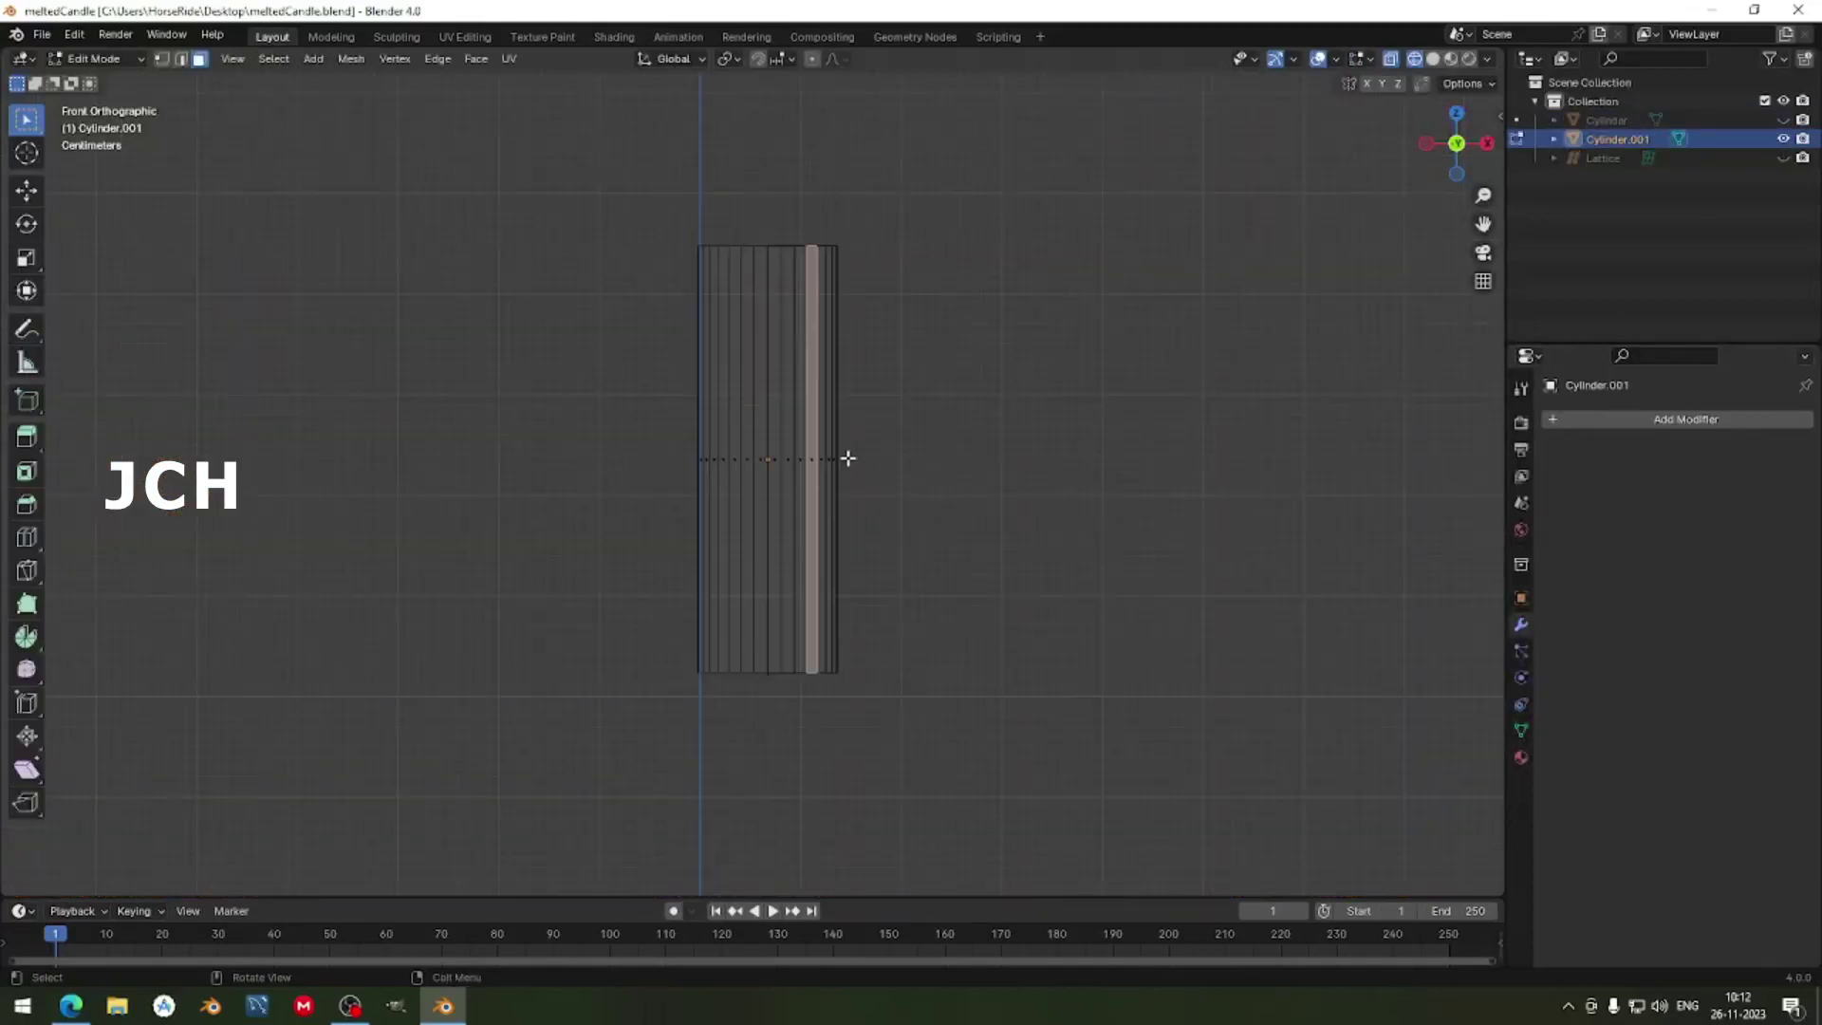
Return to solid shading and add four evenly spaced horizontal loop cuts along the wick cylinder.
{"action": "key", "text": "shift+z"}
{"action": "scroll", "coordinate": [799, 415], "scroll_direction": "up", "scroll_amount": 1}
{"action": "key", "text": "alt+a"}
{"action": "key", "text": "ctrl+r"}
{"action": "scroll", "coordinate": [782, 382], "scroll_direction": "up", "scroll_amount": 5}
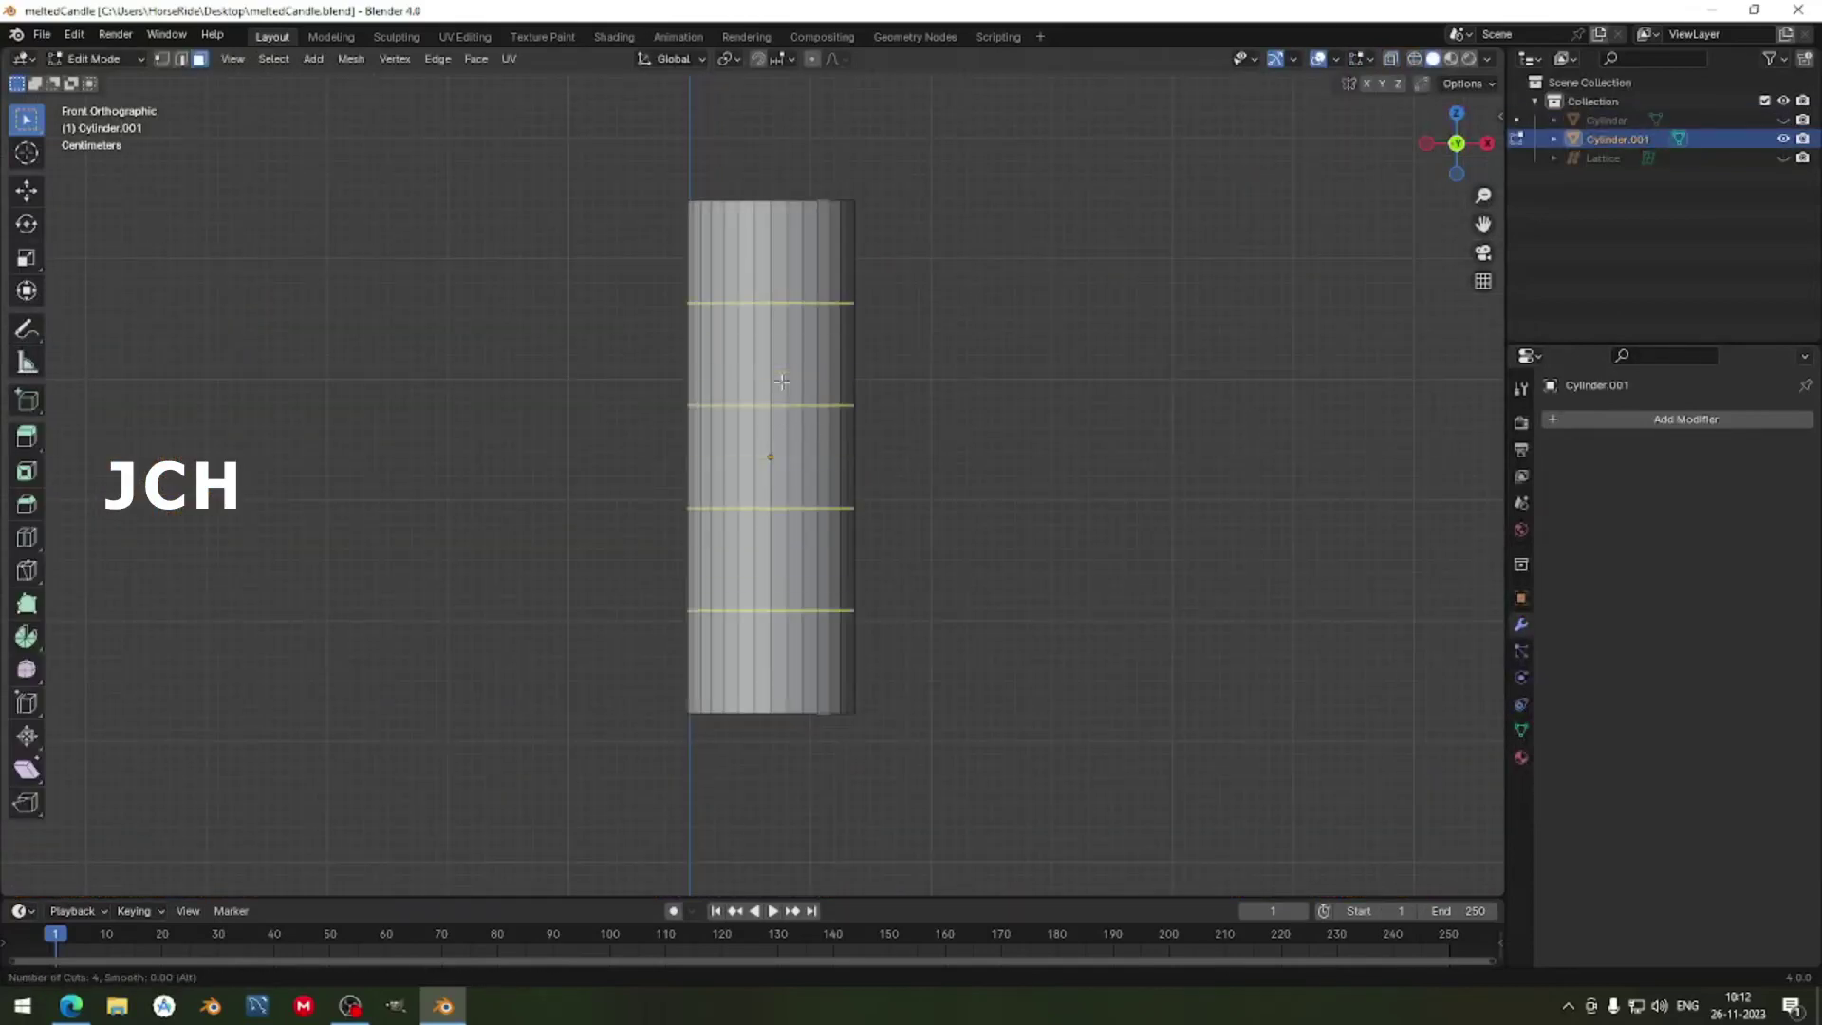
{"action": "scroll", "coordinate": [782, 382], "scroll_direction": "down", "scroll_amount": 2}
{"action": "left_click", "coordinate": [781, 382]}
{"action": "scroll", "coordinate": [781, 382], "scroll_direction": "down", "scroll_amount": 2}
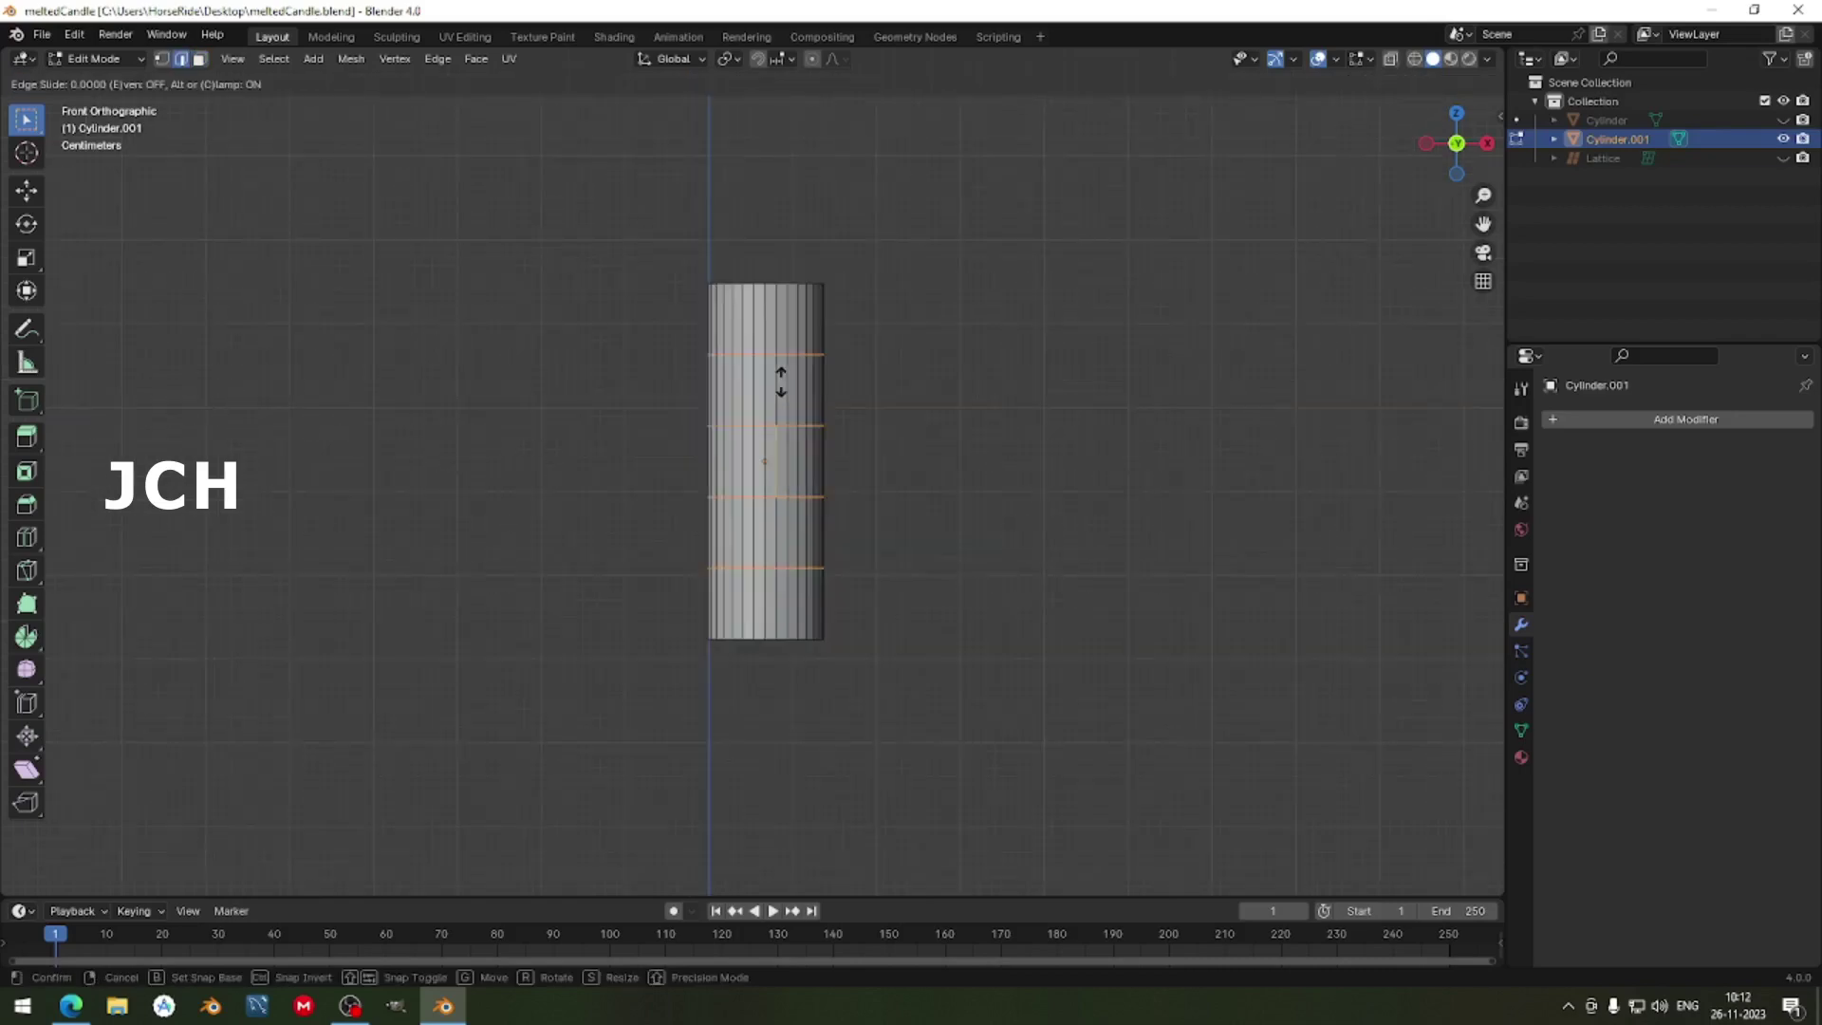
{"action": "scroll", "coordinate": [777, 562], "scroll_direction": "down", "scroll_amount": 1}
{"action": "right_click", "coordinate": [673, 546]}
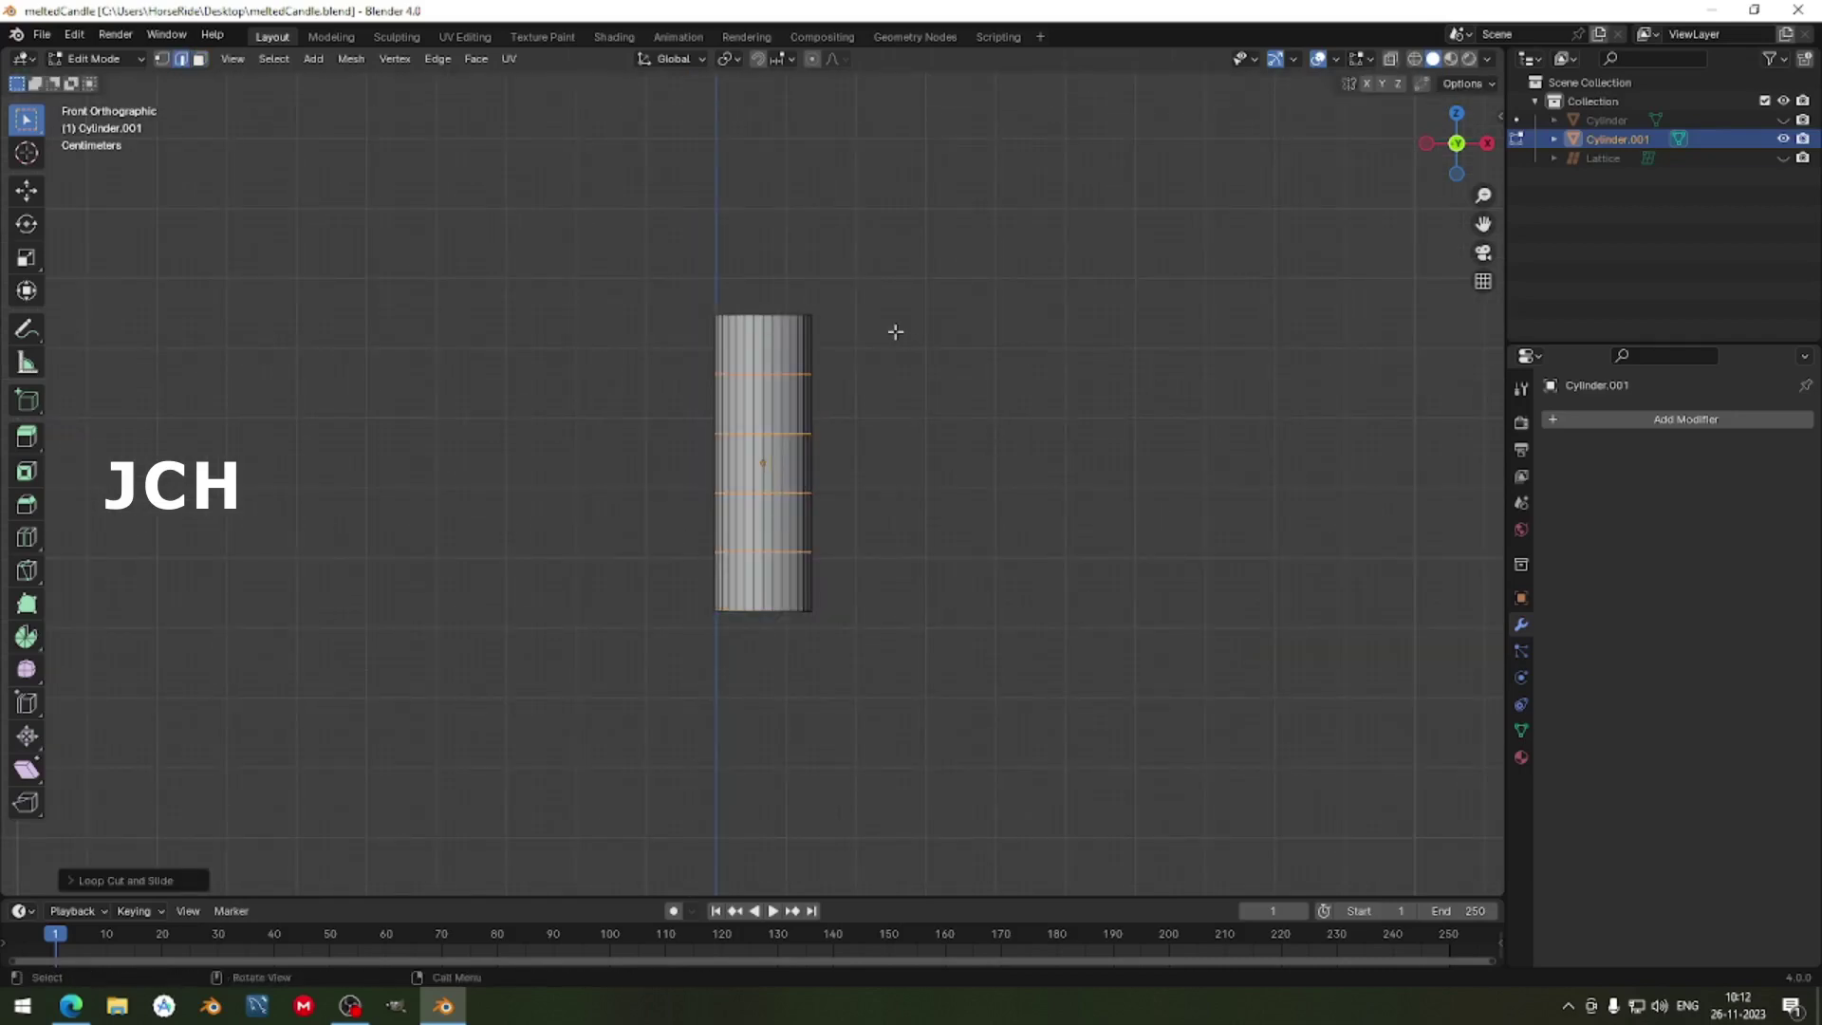
Switch the wick cylinder to vertex selection and clear the current selection.
{"action": "key", "text": "a"}
{"action": "key", "text": "1"}
{"action": "key", "text": "alt+a"}
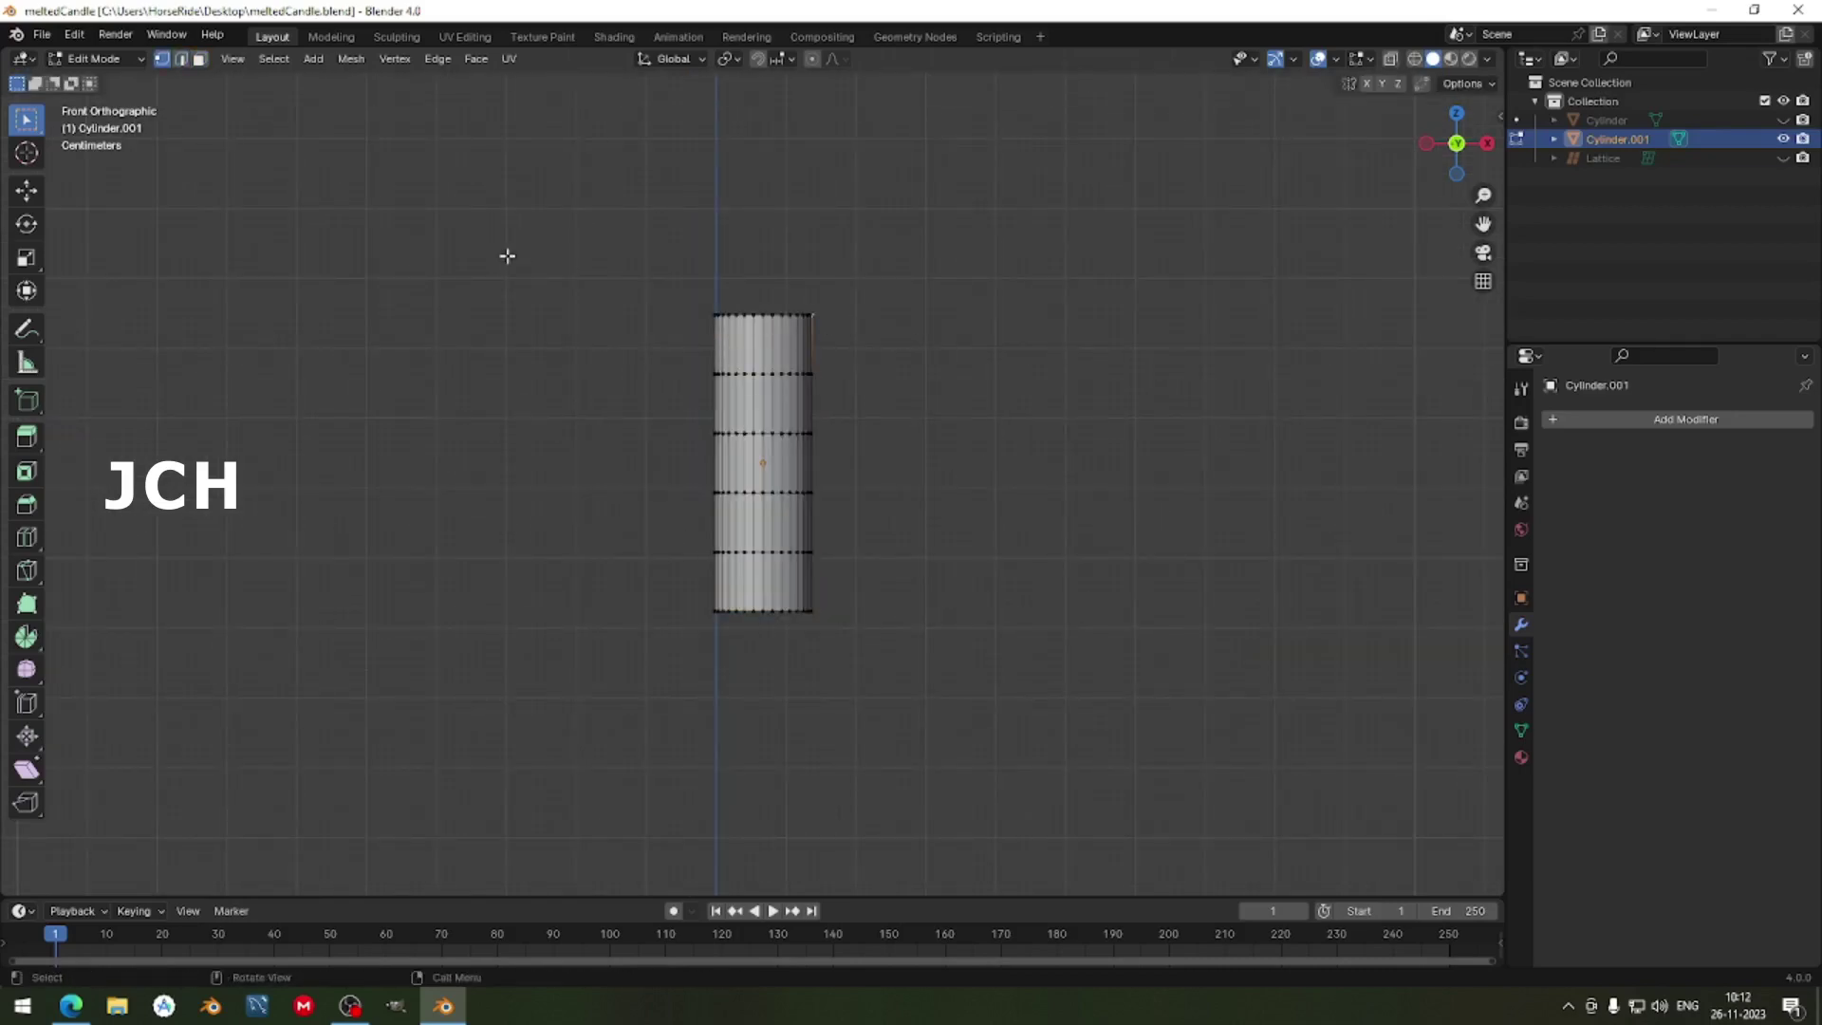
{"action": "left_click_drag", "start_coordinate": [492, 236], "coordinate": [931, 384]}
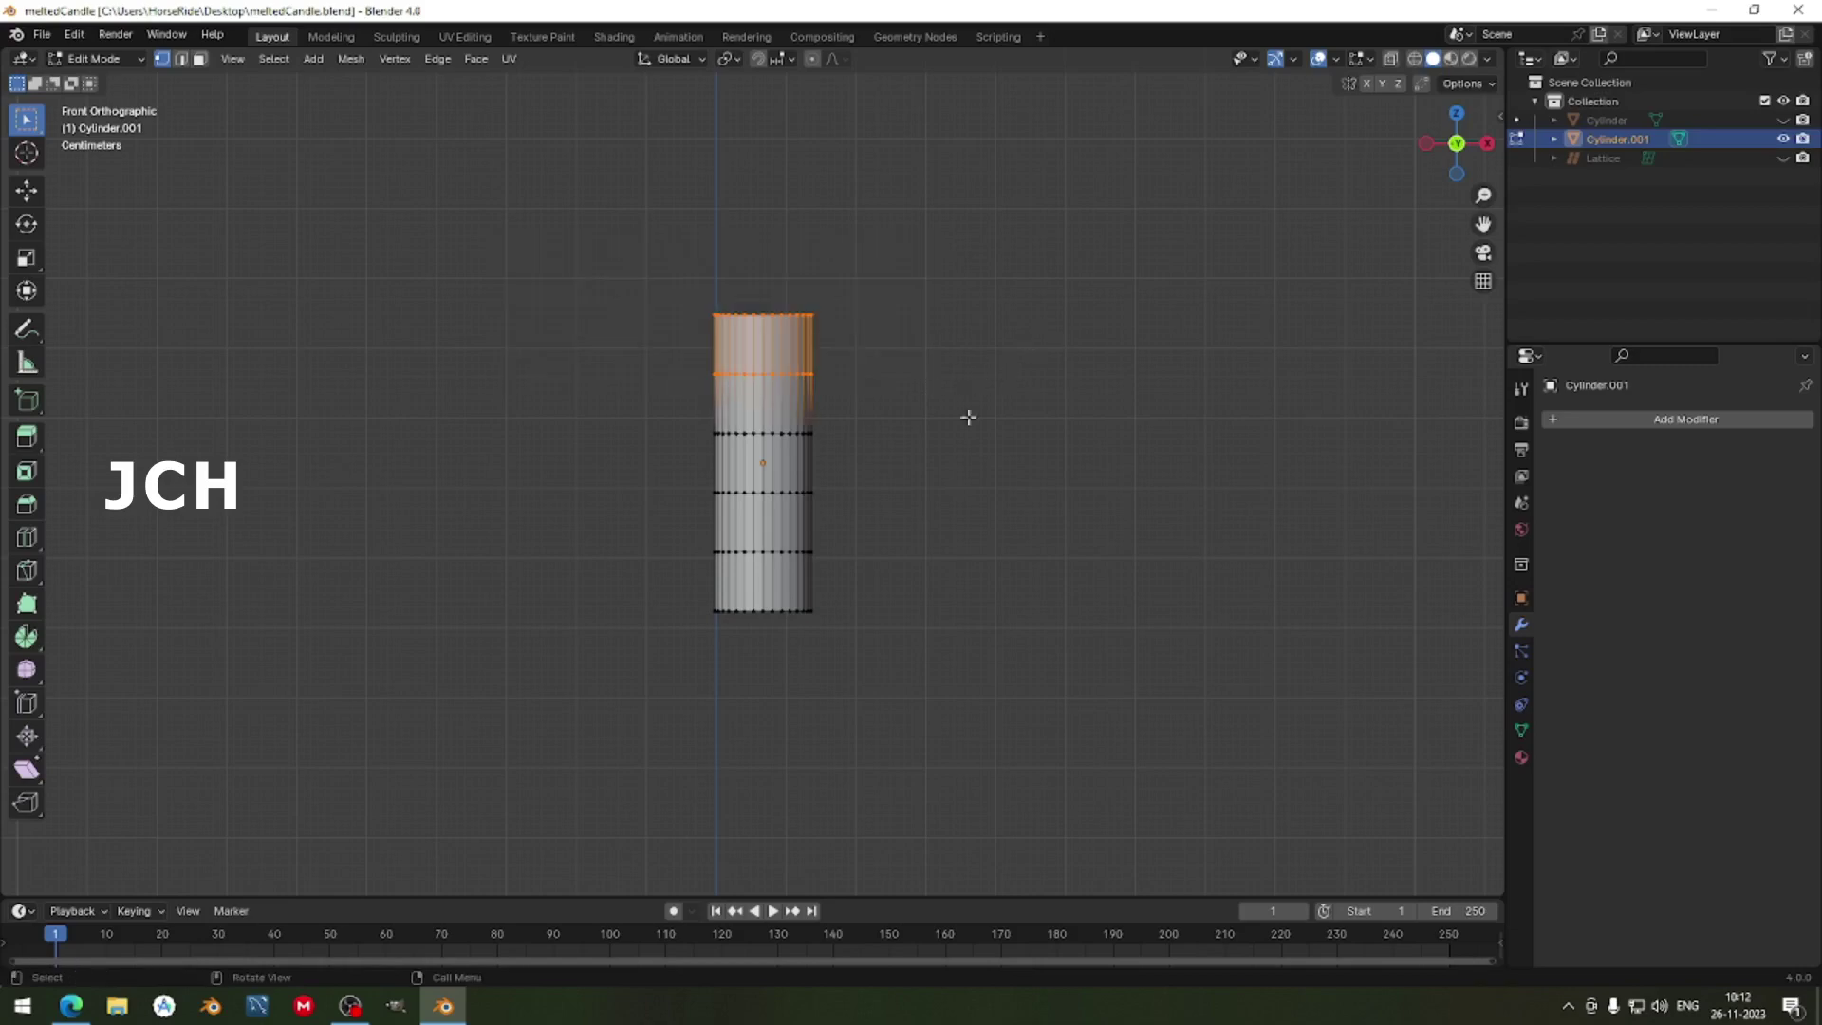
{"action": "key", "text": "r"}
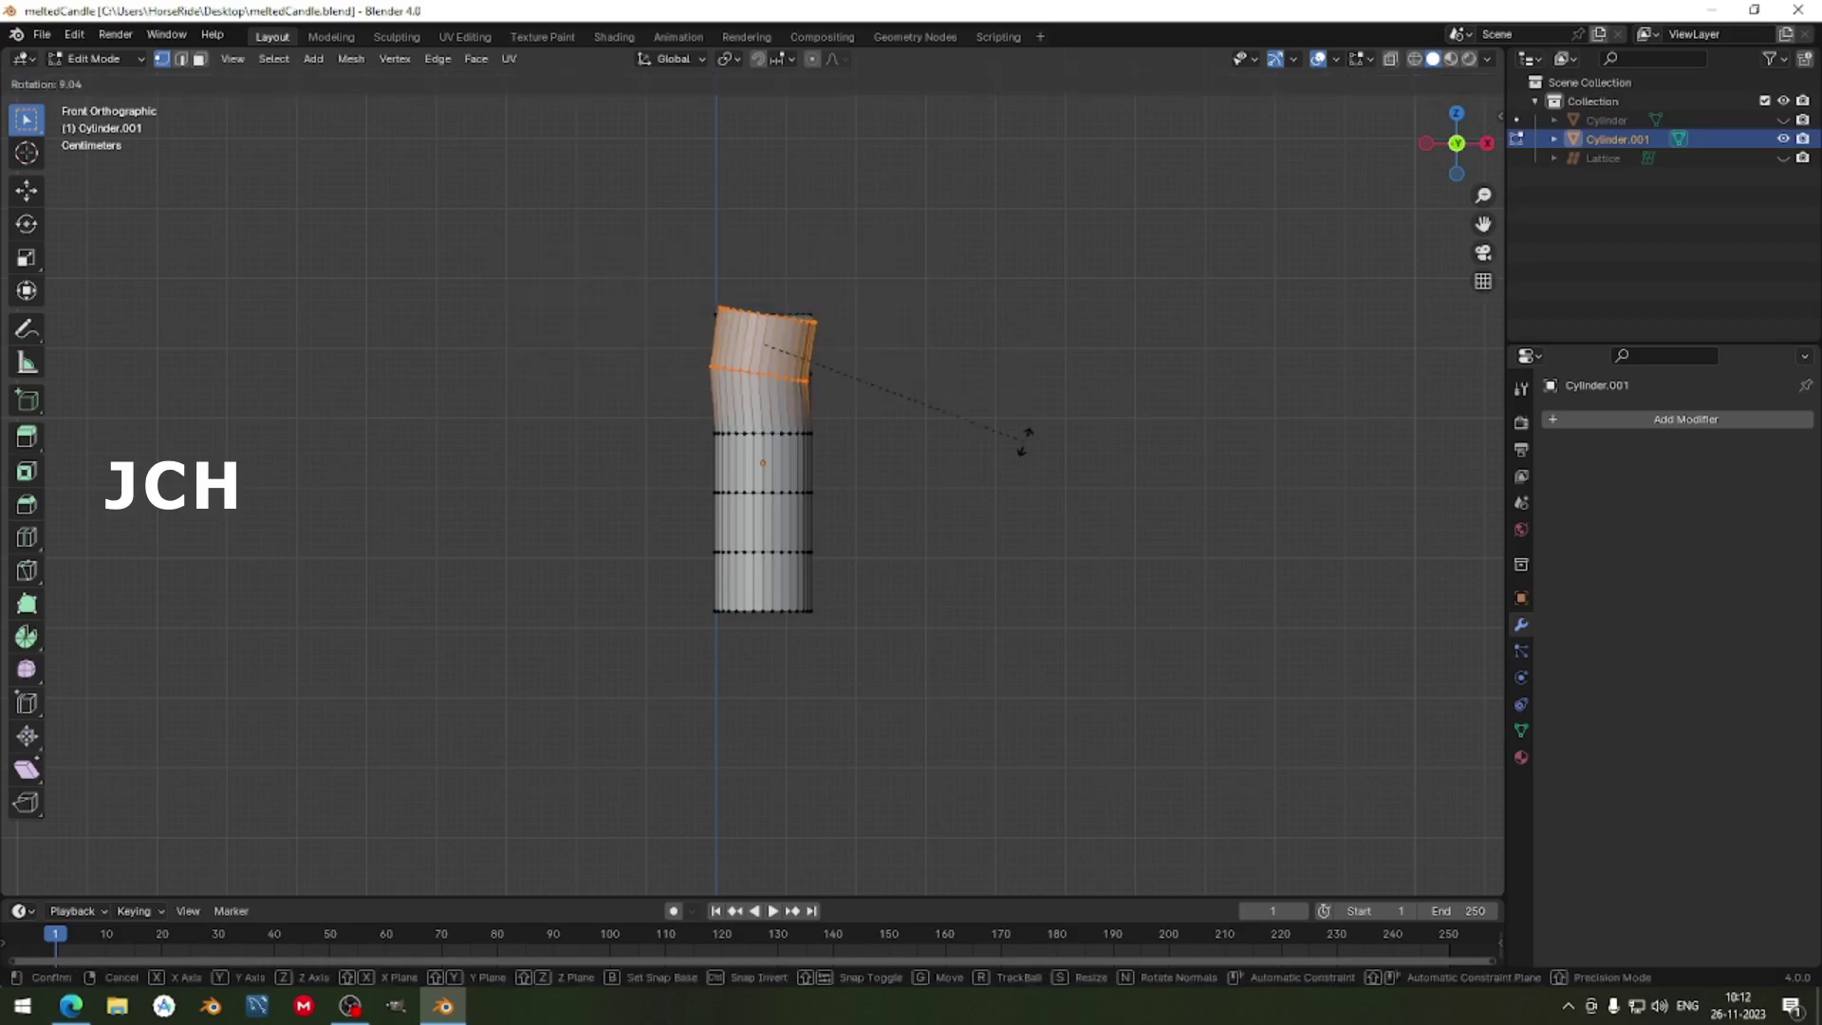
{"action": "left_click", "coordinate": [1025, 438]}
{"action": "left_click_drag", "start_coordinate": [619, 412], "coordinate": [864, 536]}
{"action": "key", "text": "r"}
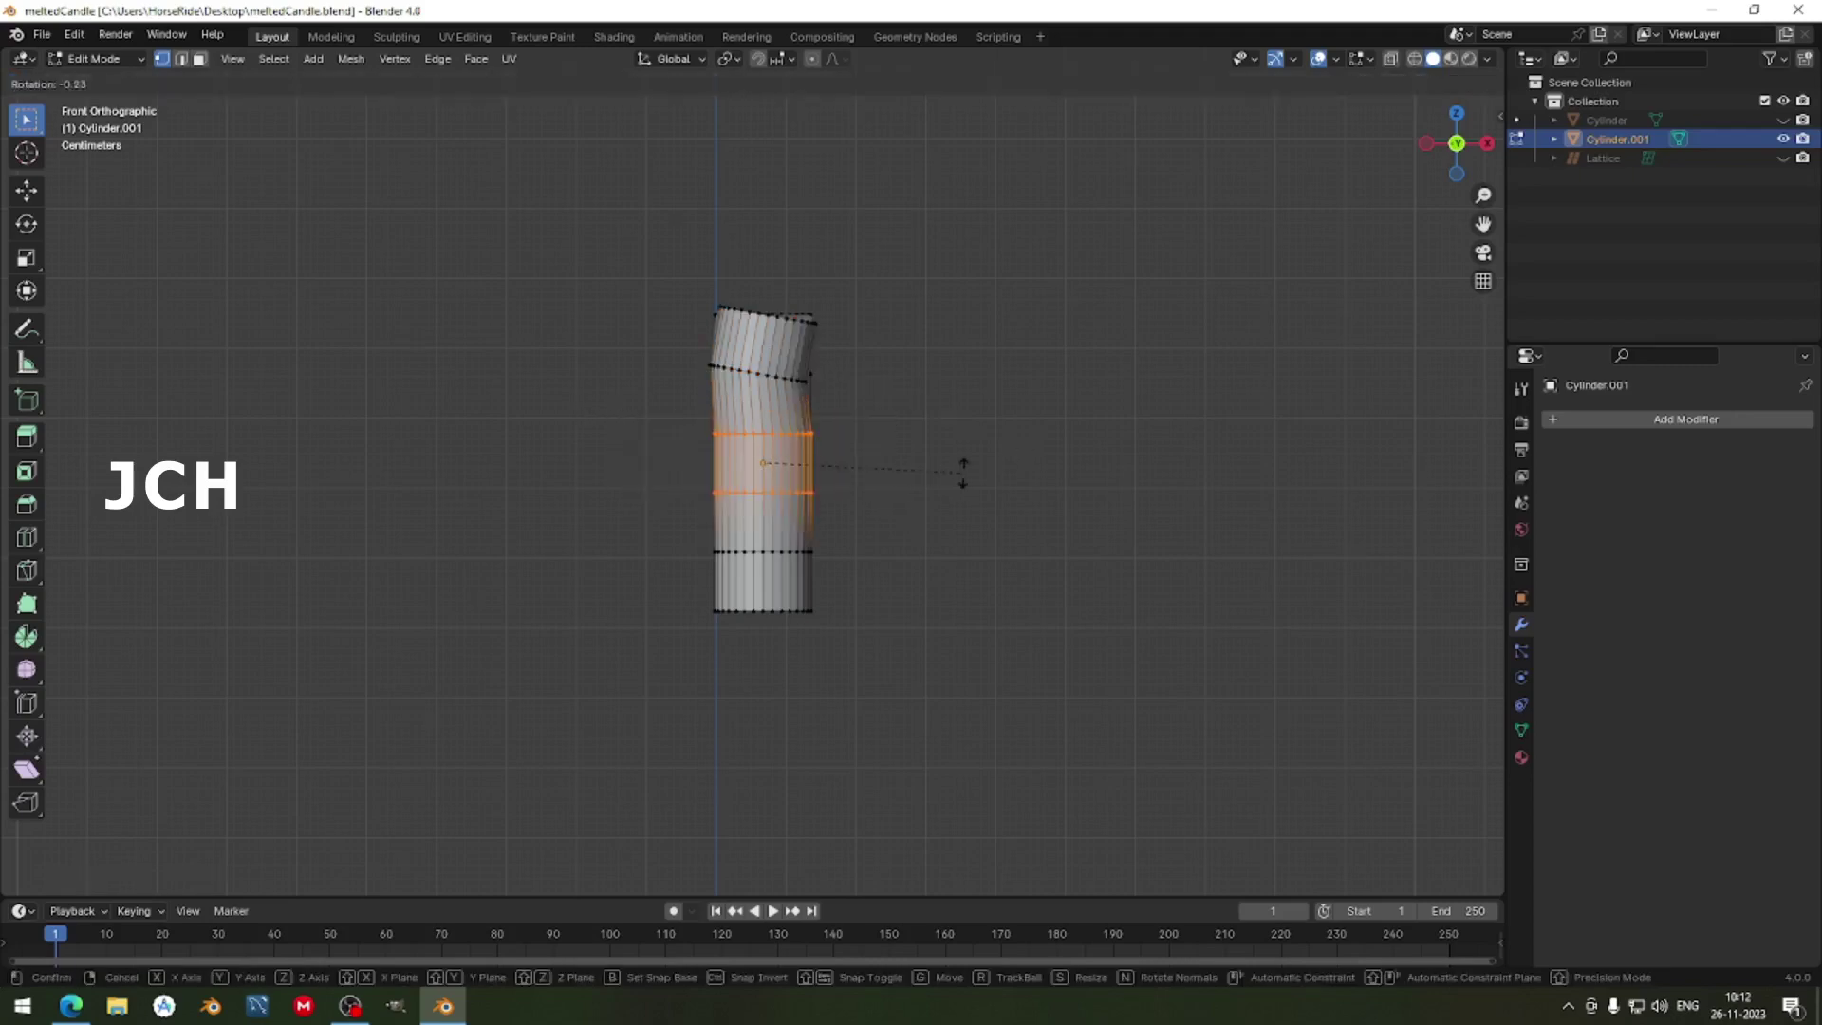
{"action": "left_click", "coordinate": [1015, 513]}
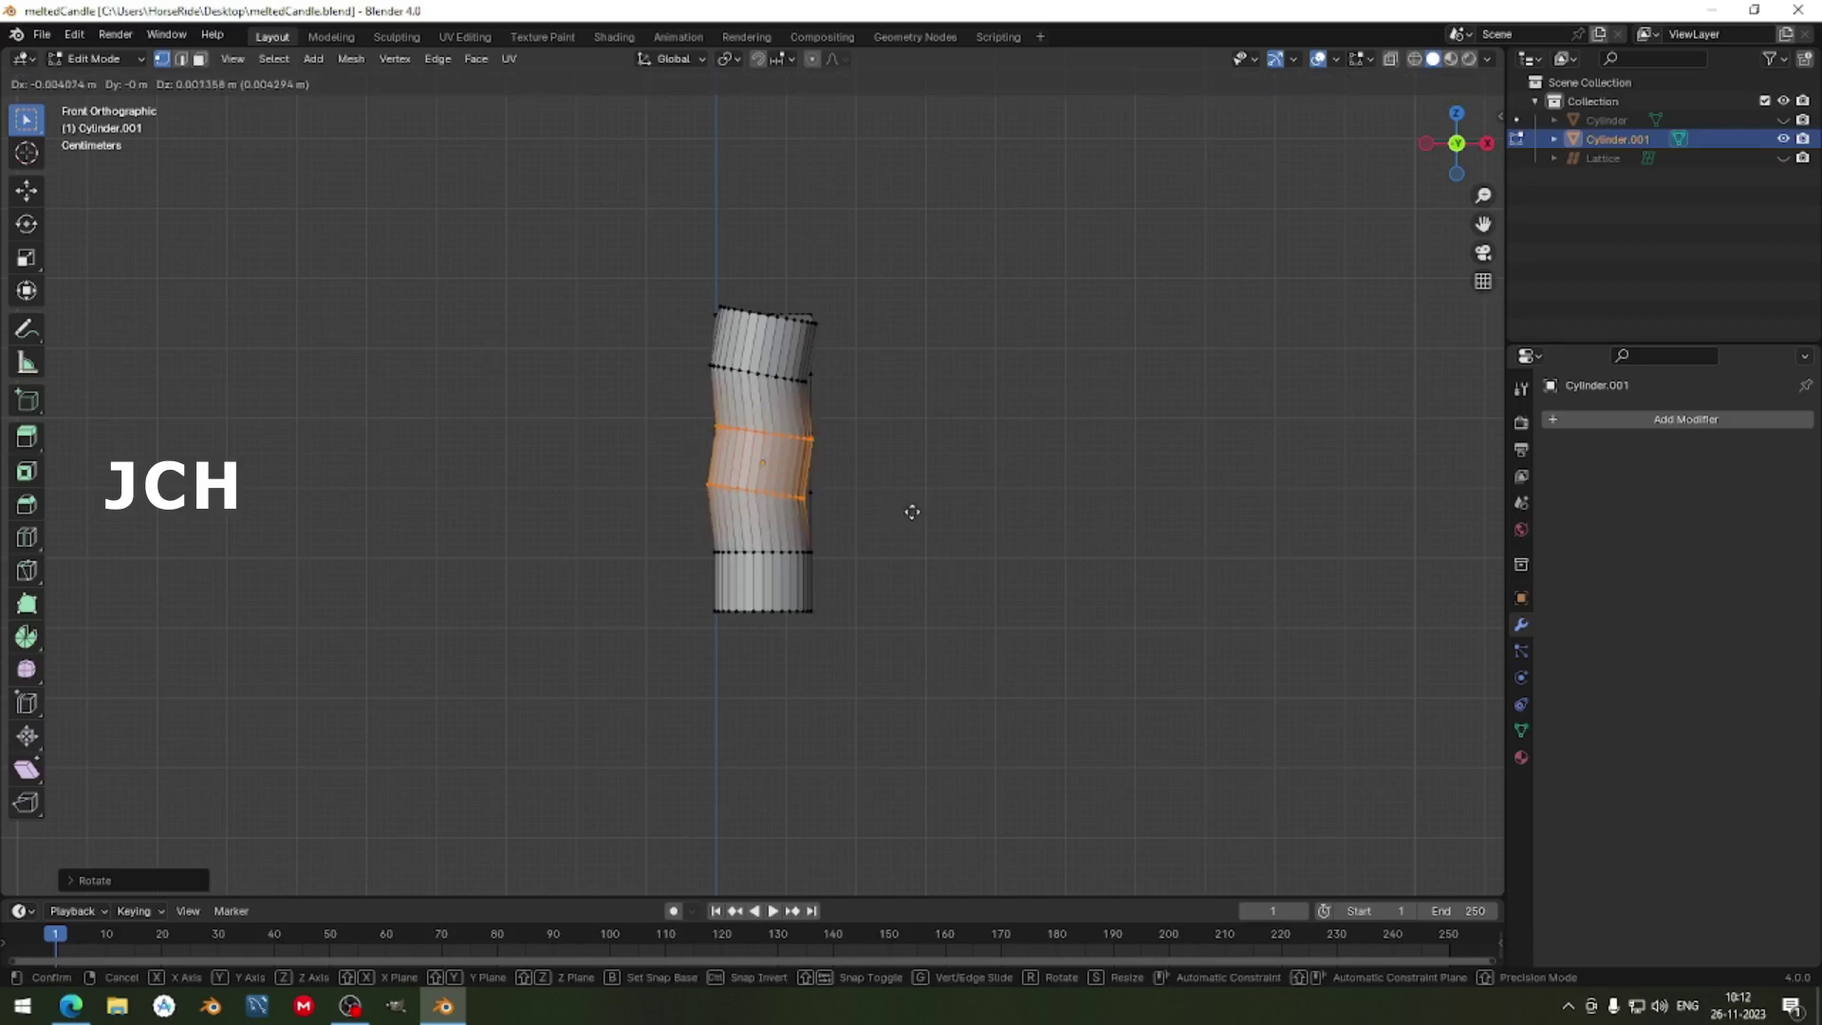
{"action": "key", "text": "shift+z"}
Switch to wireframe shading and tilt the wick's top two vertex rings slightly clockwise in front view.
{"action": "key", "text": "shift+z"}
{"action": "key", "text": "ctrl+z"}
{"action": "key", "text": "ctrl+z"}
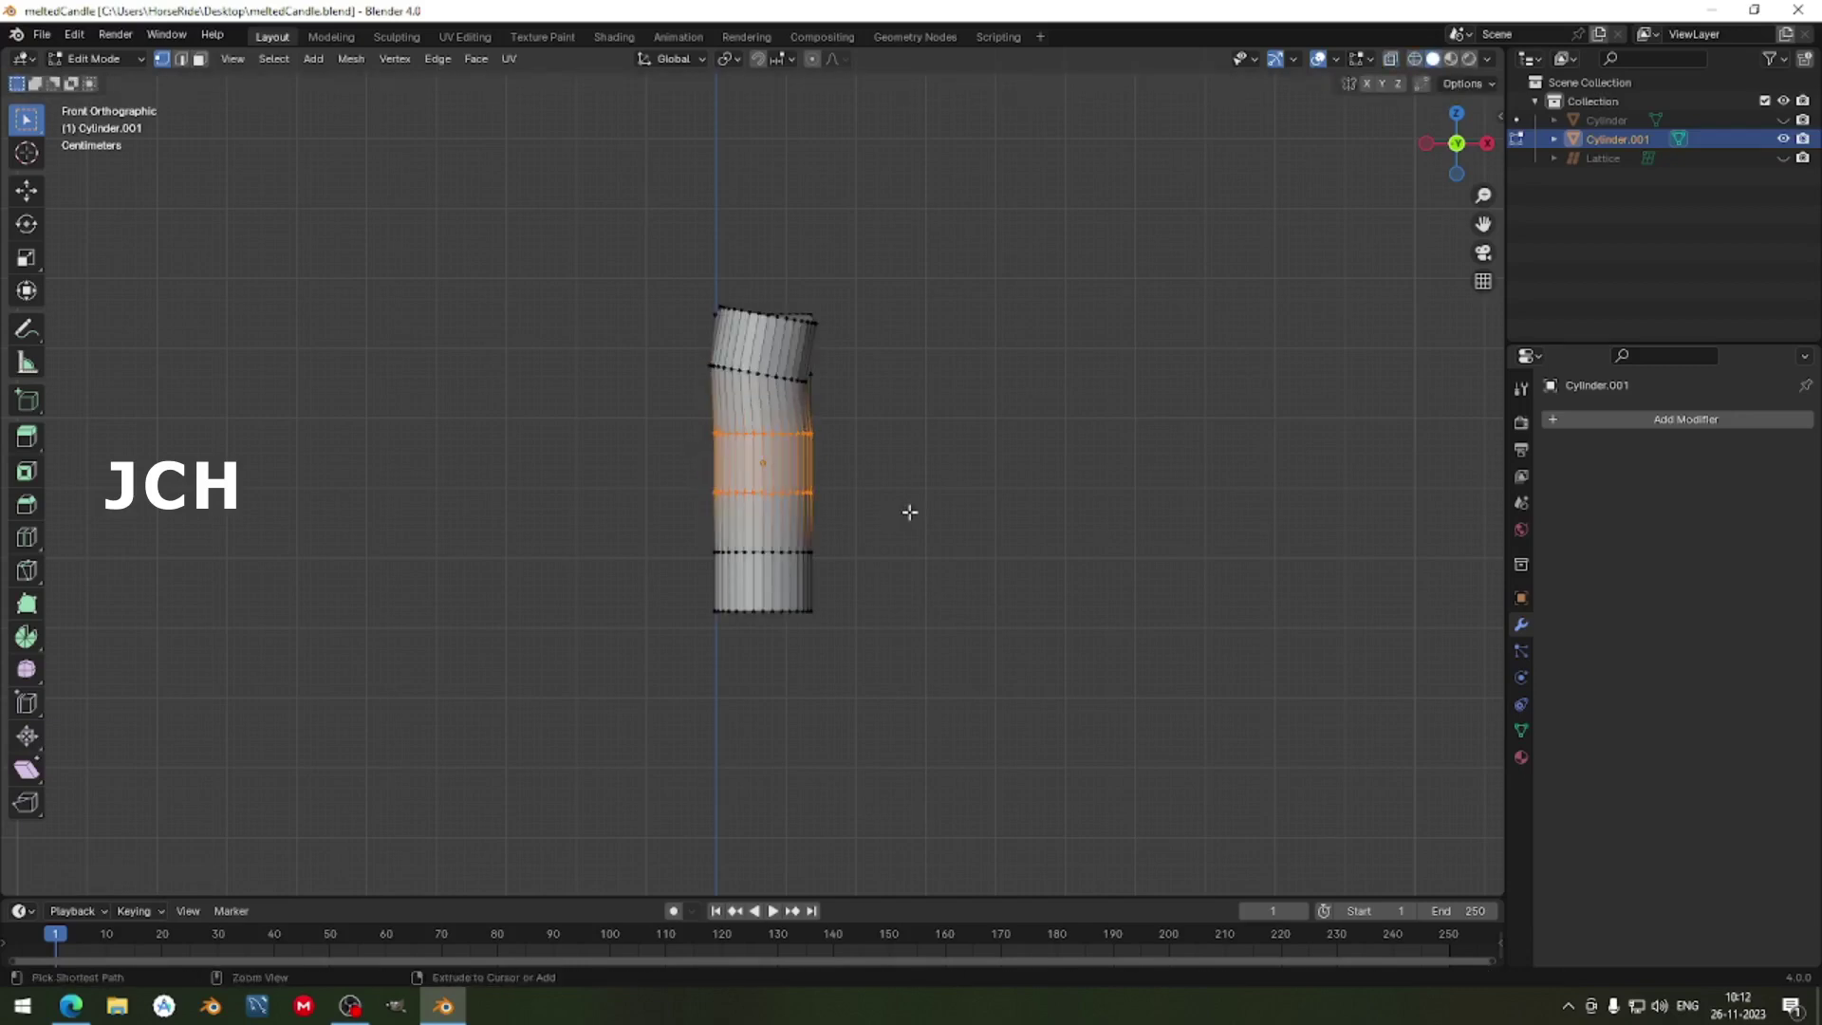
{"action": "key", "text": "shift+z"}
{"action": "key", "text": "alt+a"}
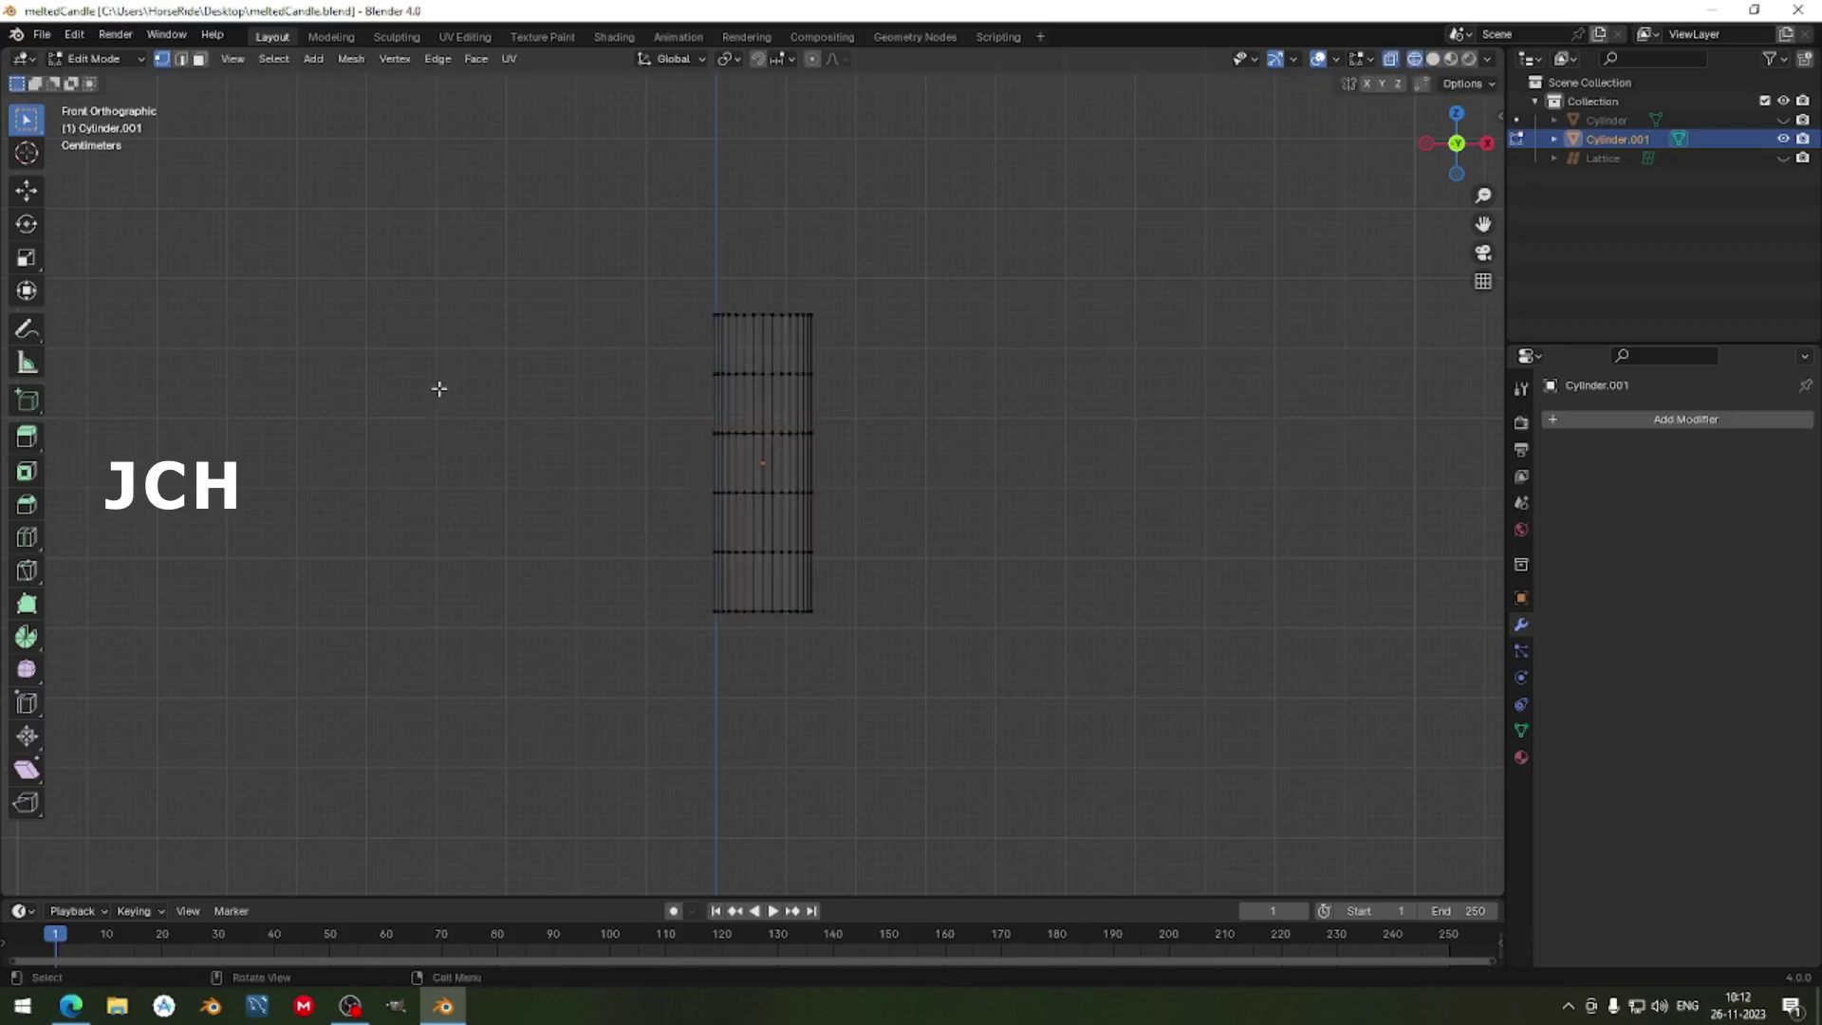
{"action": "left_click_drag", "start_coordinate": [512, 320], "coordinate": [945, 529]}
{"action": "left_click", "coordinate": [927, 534]}
{"action": "left_click_drag", "start_coordinate": [680, 524], "coordinate": [1042, 654]}
{"action": "right_click", "coordinate": [1073, 616]}
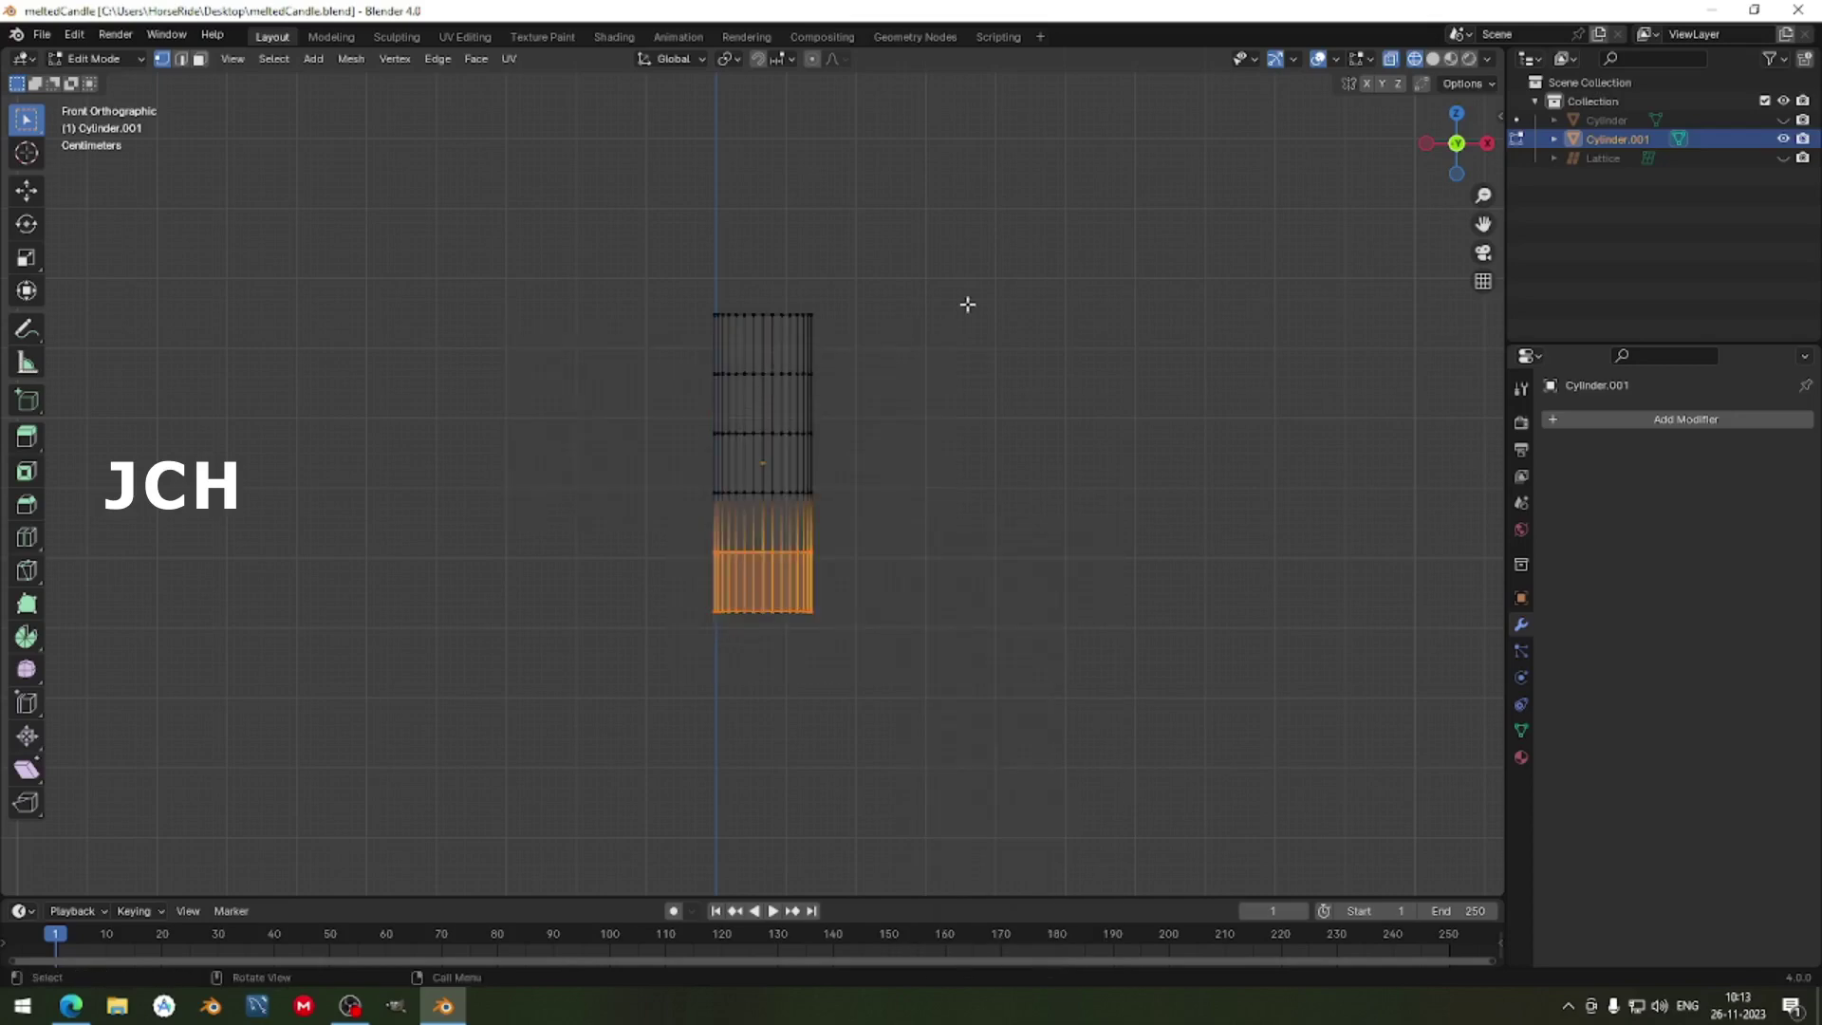
{"action": "key", "text": "alt+a"}
{"action": "left_click_drag", "start_coordinate": [601, 191], "coordinate": [895, 386]}
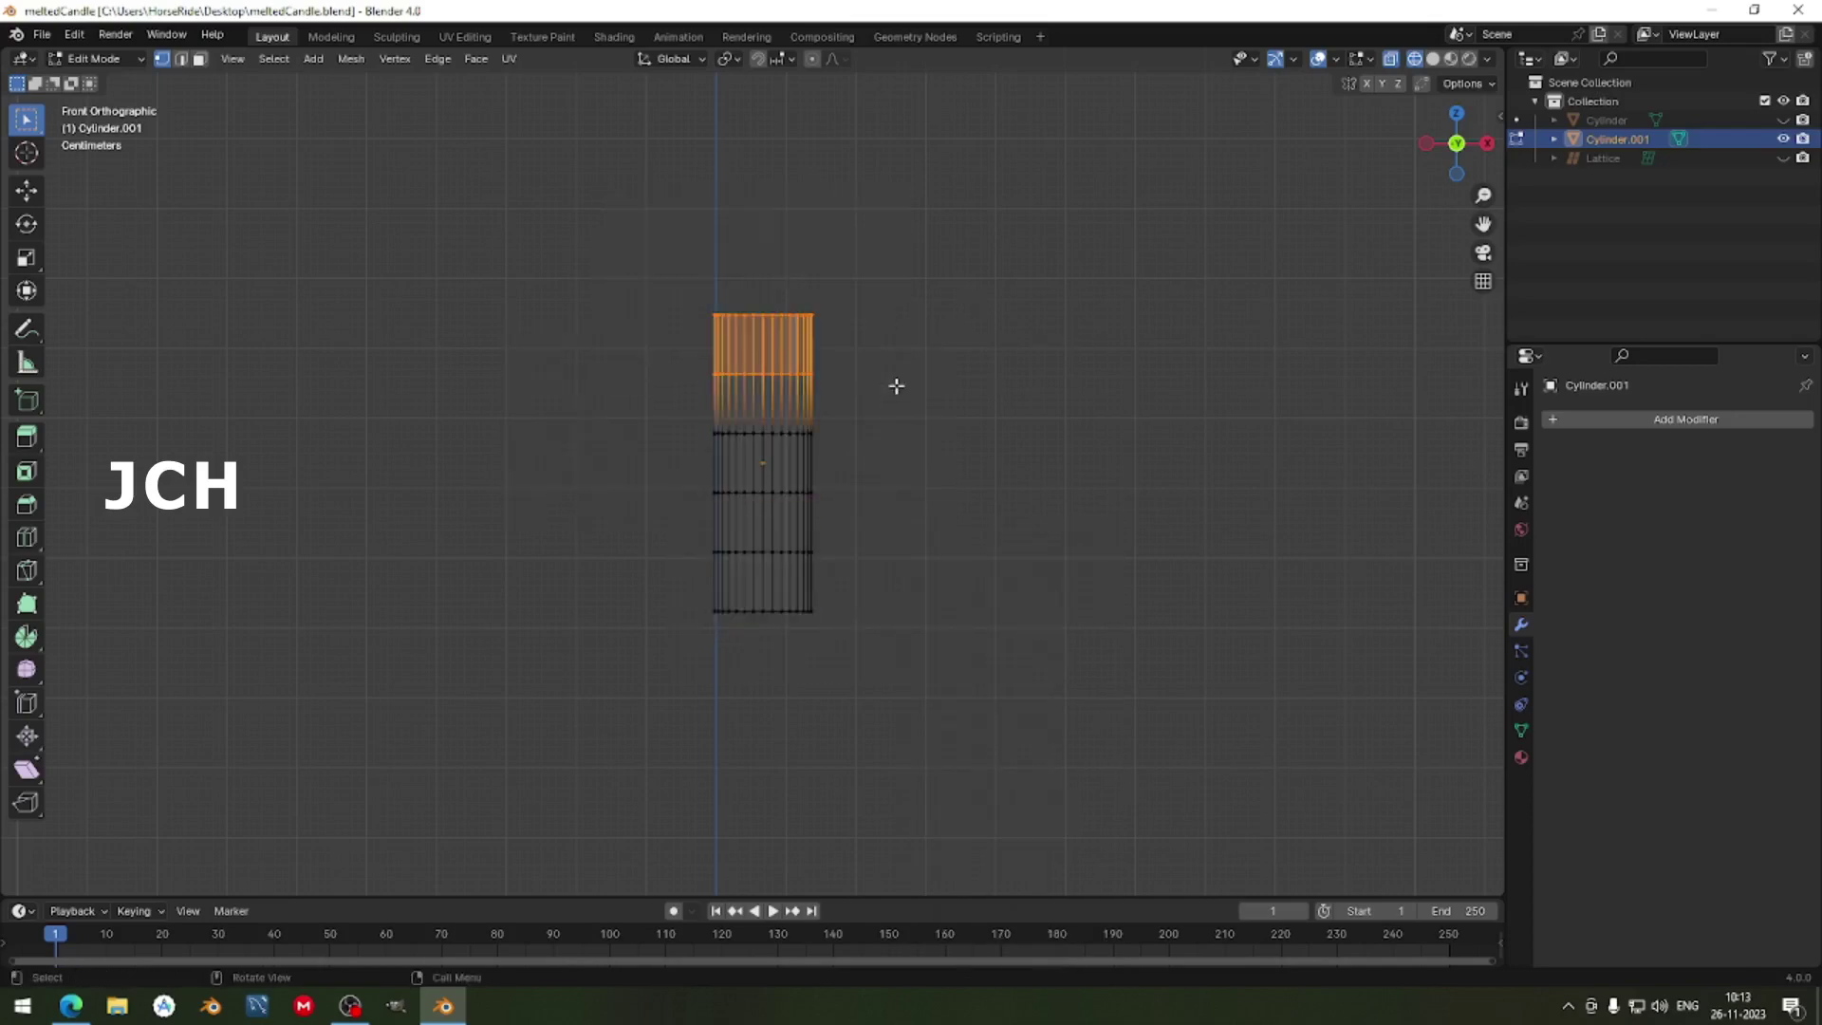
{"action": "key", "text": "r"}
{"action": "left_click", "coordinate": [929, 408]}
Tilt the wick's two middle vertex rings slightly clockwise and shift them about 0.02 m toward negative X.
{"action": "left_click_drag", "start_coordinate": [654, 416], "coordinate": [870, 512]}
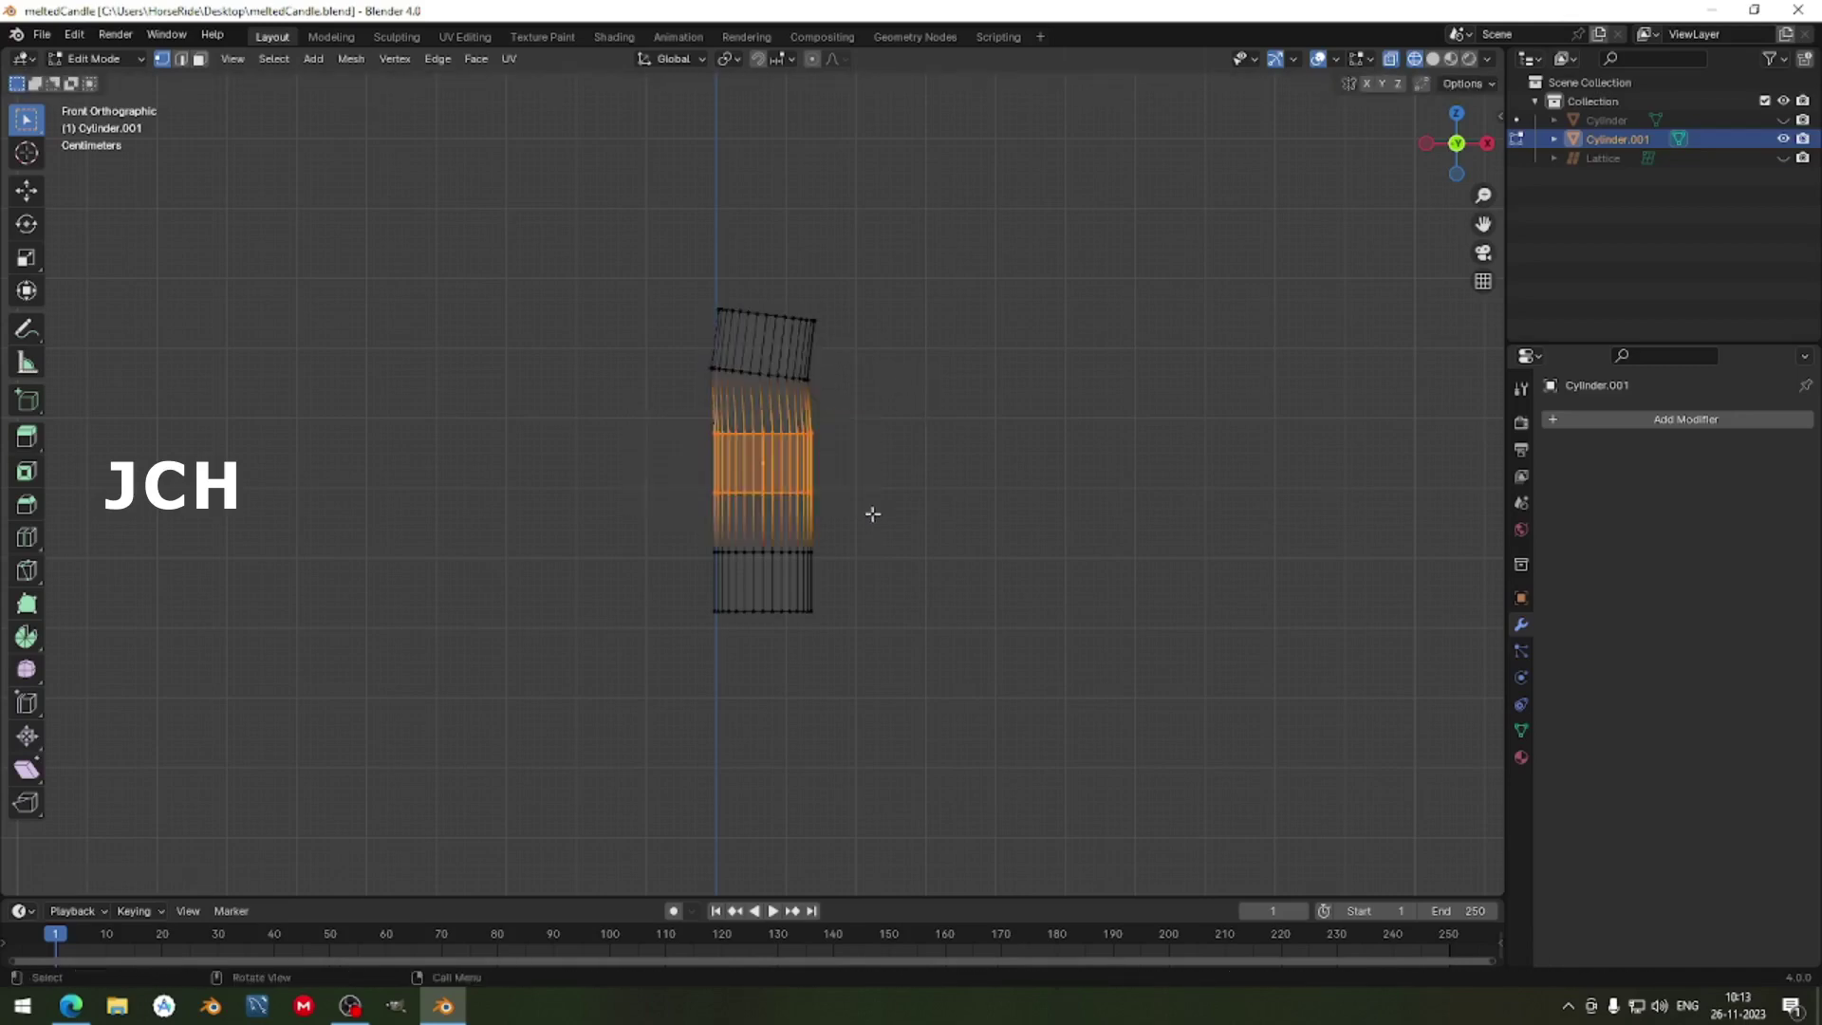
{"action": "key", "text": "r"}
{"action": "left_click", "coordinate": [988, 516]}
{"action": "key", "text": "g"}
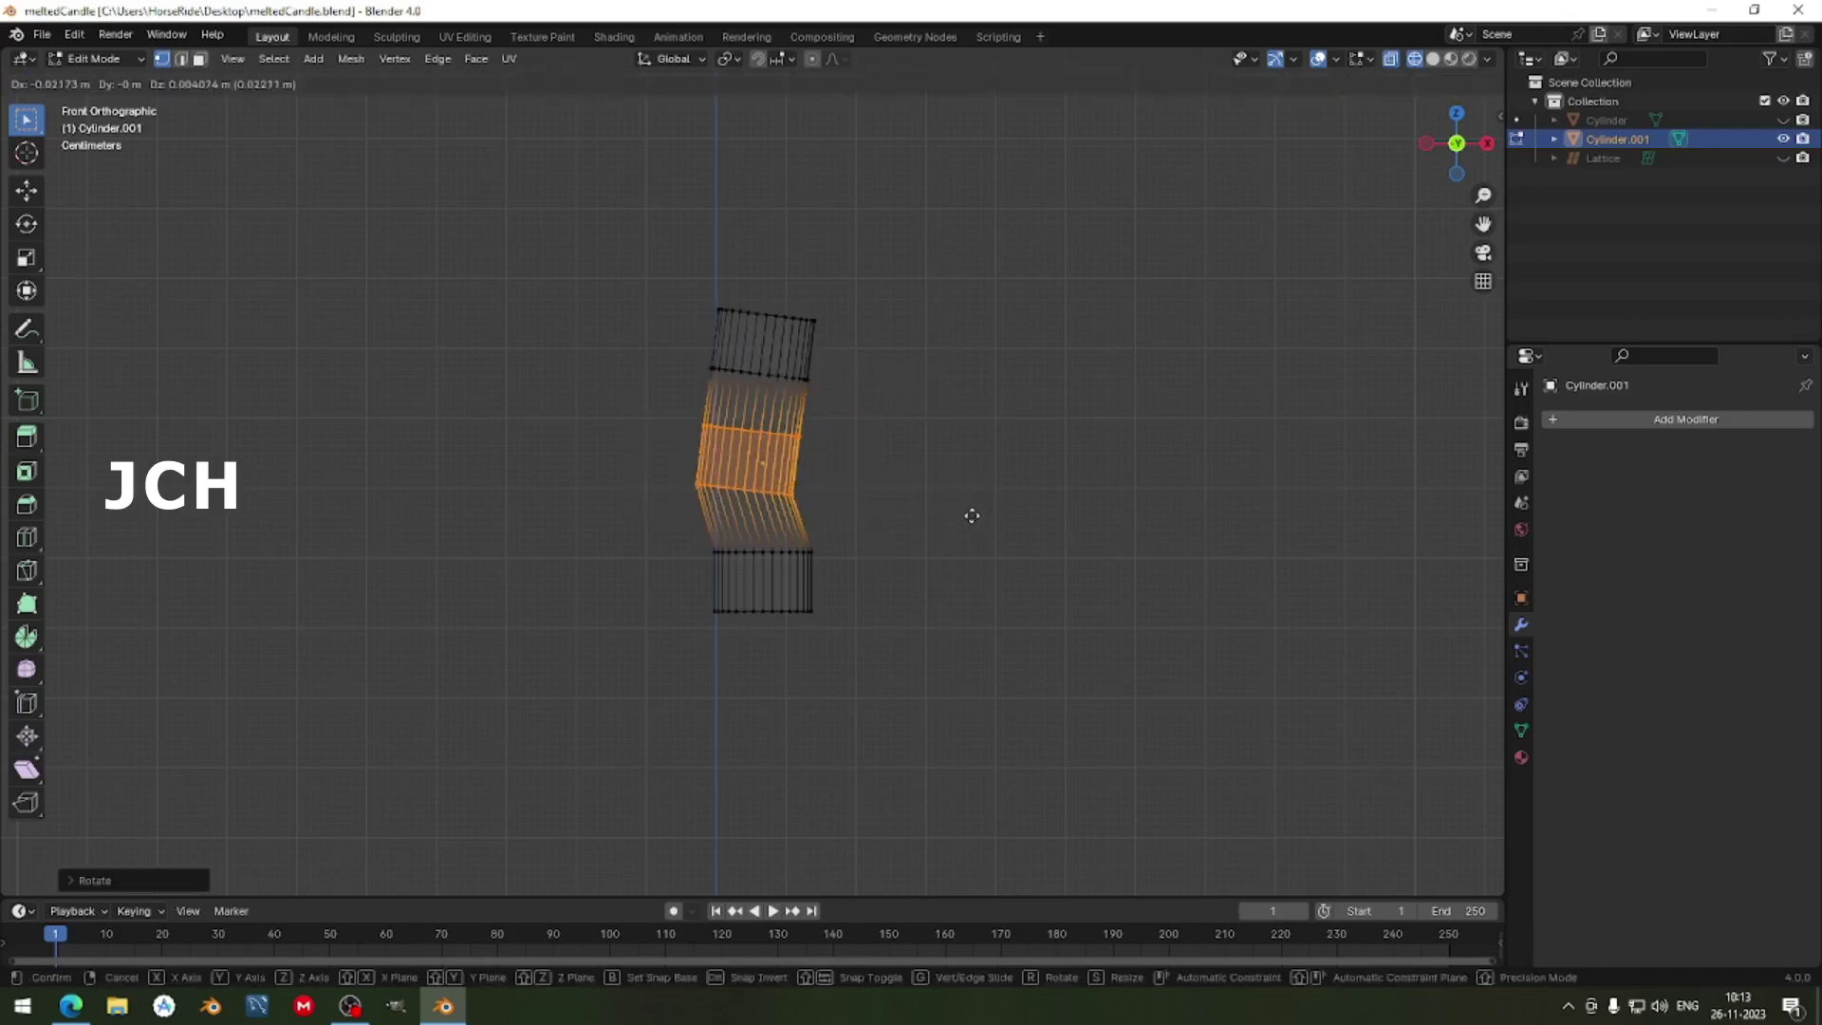
{"action": "left_click", "coordinate": [973, 517]}
Shift the wick's two lowest vertex rings about 0.035 m toward negative X to continue the bend.
{"action": "left_click_drag", "start_coordinate": [663, 542], "coordinate": [941, 641]}
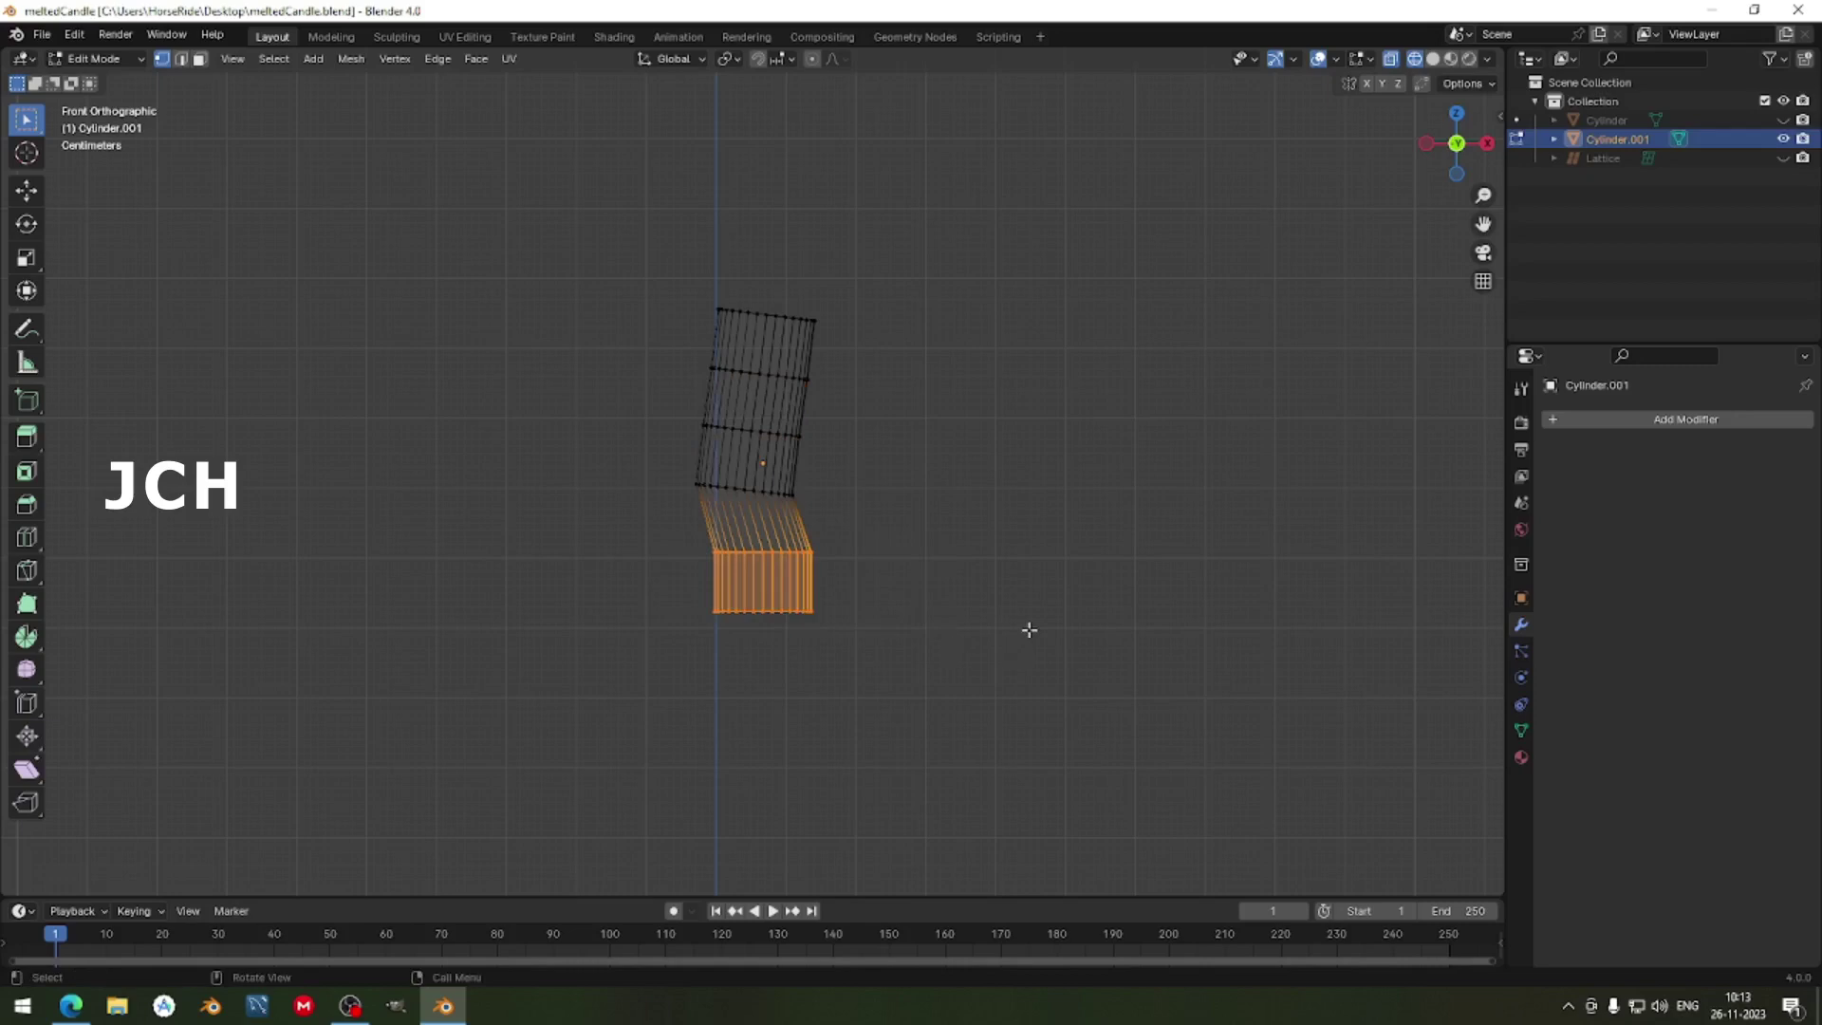
{"action": "key", "text": "g"}
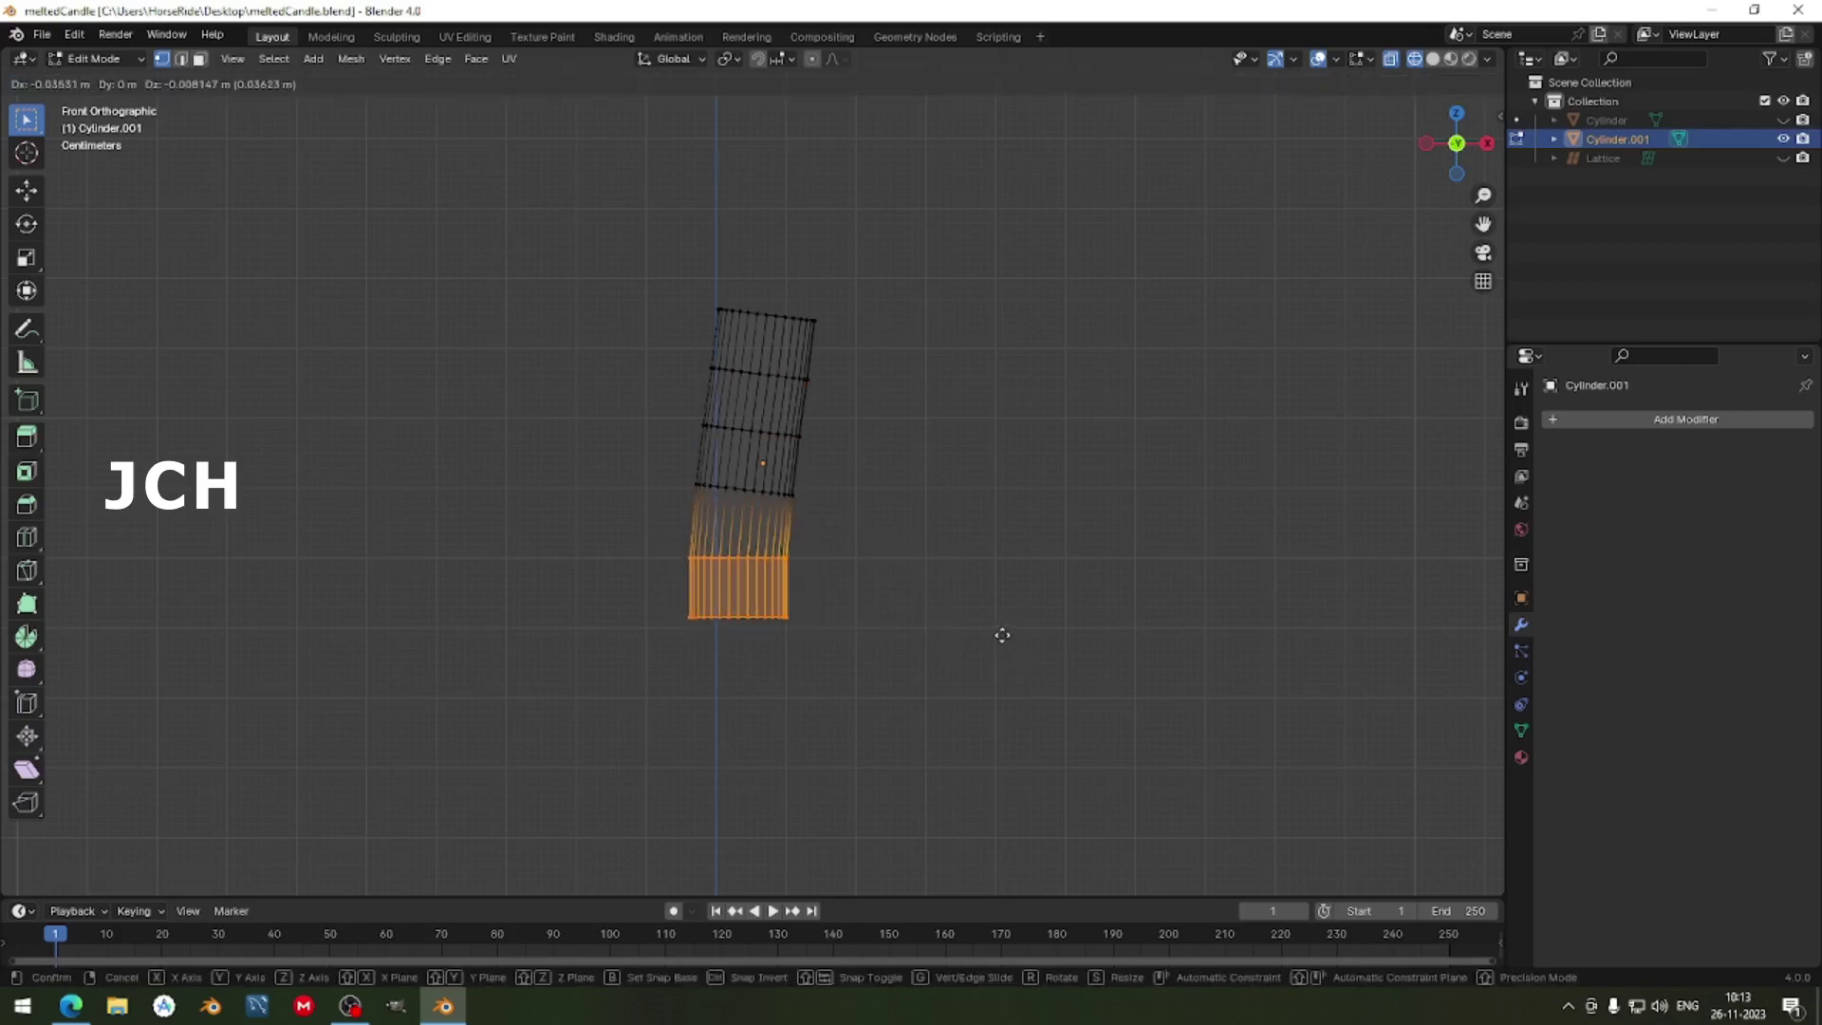
{"action": "left_click", "coordinate": [981, 583]}
Scale down the wick's top vertex ring, and scale down the two rings directly below it together.
{"action": "left_click_drag", "start_coordinate": [683, 261], "coordinate": [884, 361]}
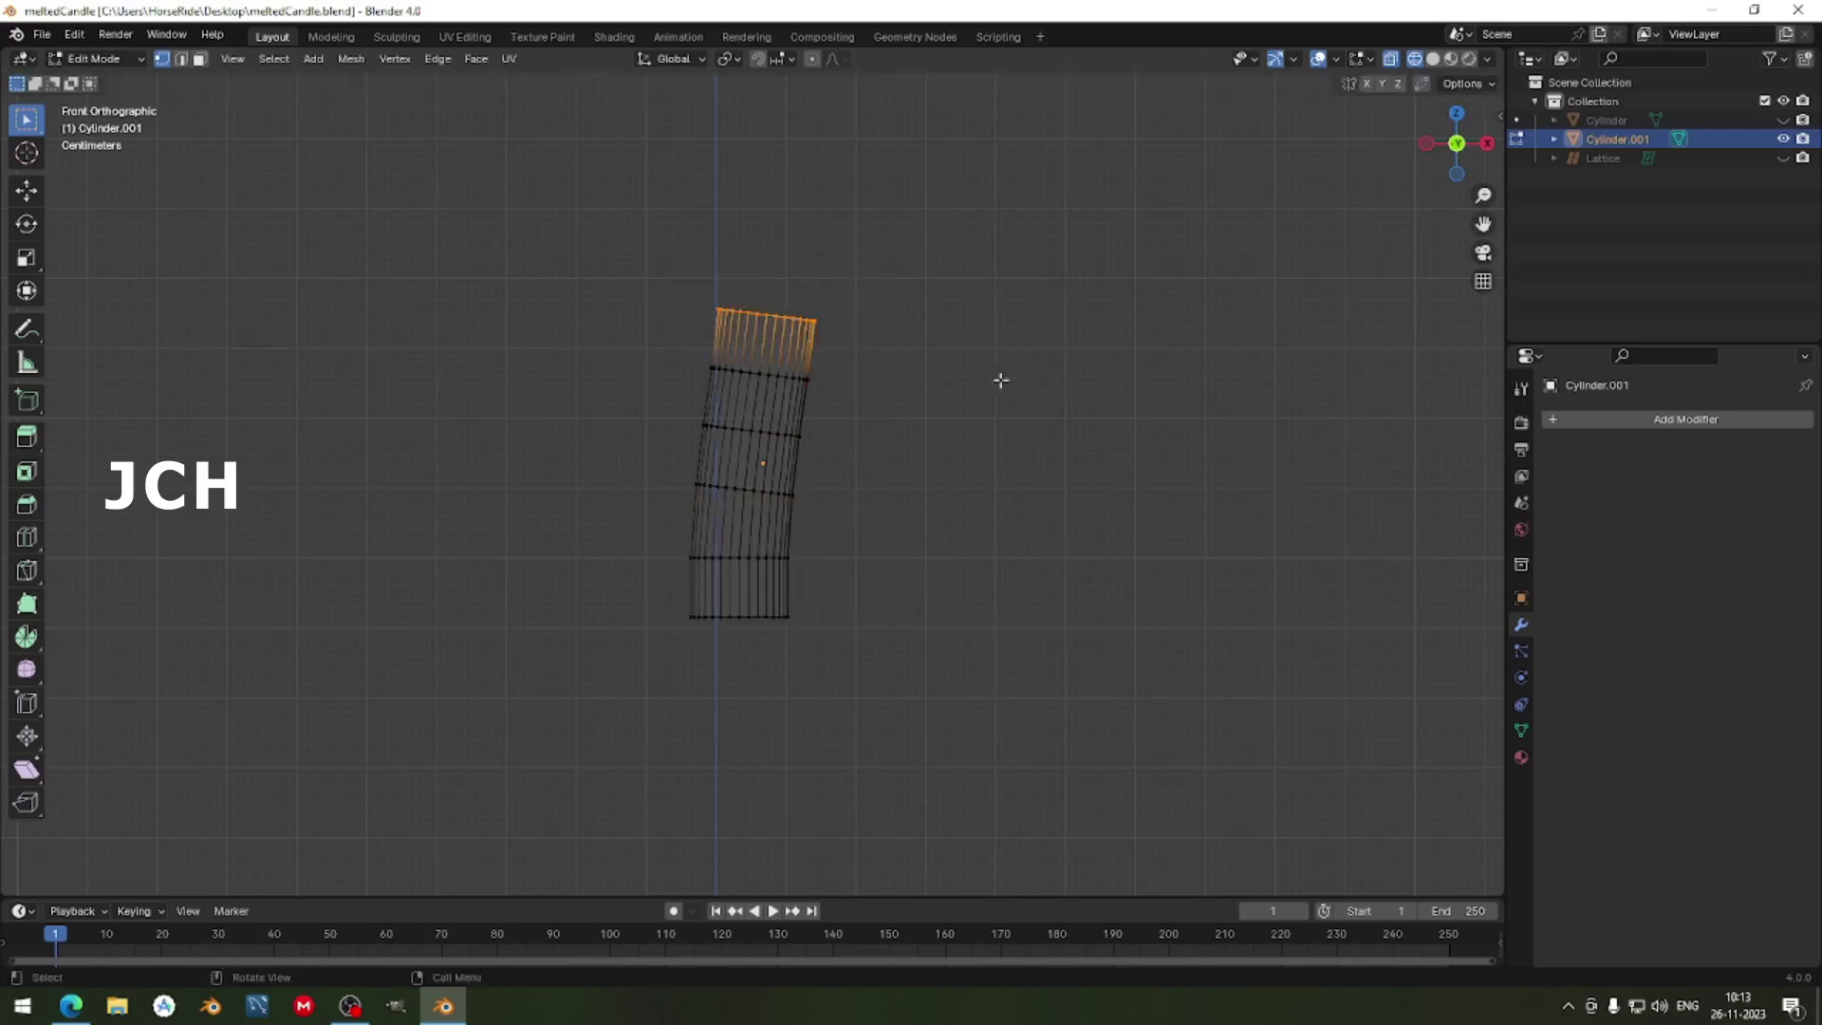
{"action": "key", "text": "s"}
{"action": "left_click", "coordinate": [978, 419]}
{"action": "left_click_drag", "start_coordinate": [671, 357], "coordinate": [857, 449]}
{"action": "key", "text": "s"}
{"action": "left_click", "coordinate": [999, 458]}
Narrow the fourth and fifth vertex rings from the wick's top individually, leaving the base ring wider.
{"action": "left_click_drag", "start_coordinate": [638, 458], "coordinate": [794, 503]}
{"action": "key", "text": "s"}
{"action": "left_click", "coordinate": [854, 543]}
{"action": "left_click_drag", "start_coordinate": [617, 543], "coordinate": [812, 579]}
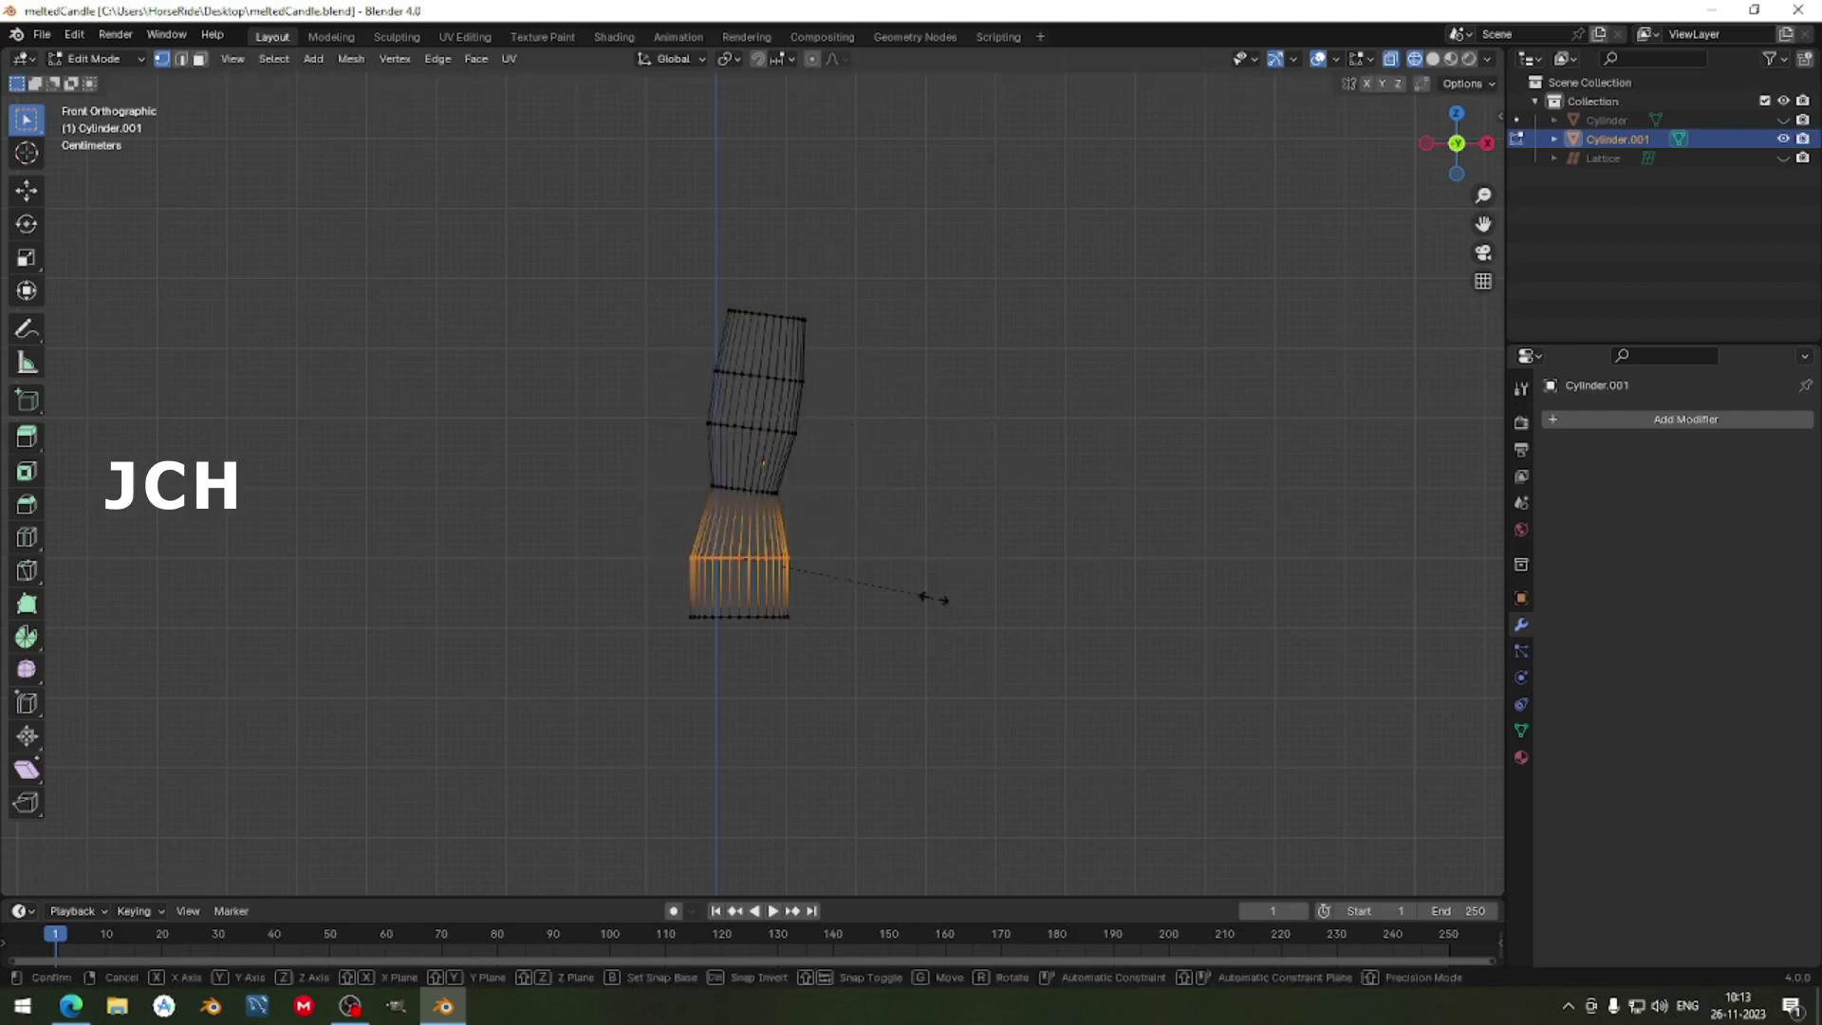
{"action": "key", "text": "s"}
{"action": "left_click", "coordinate": [889, 590]}
Scale down the second vertex ring from the wick's top and rescale the top ring to a narrower tip.
{"action": "left_click_drag", "start_coordinate": [696, 349], "coordinate": [817, 407]}
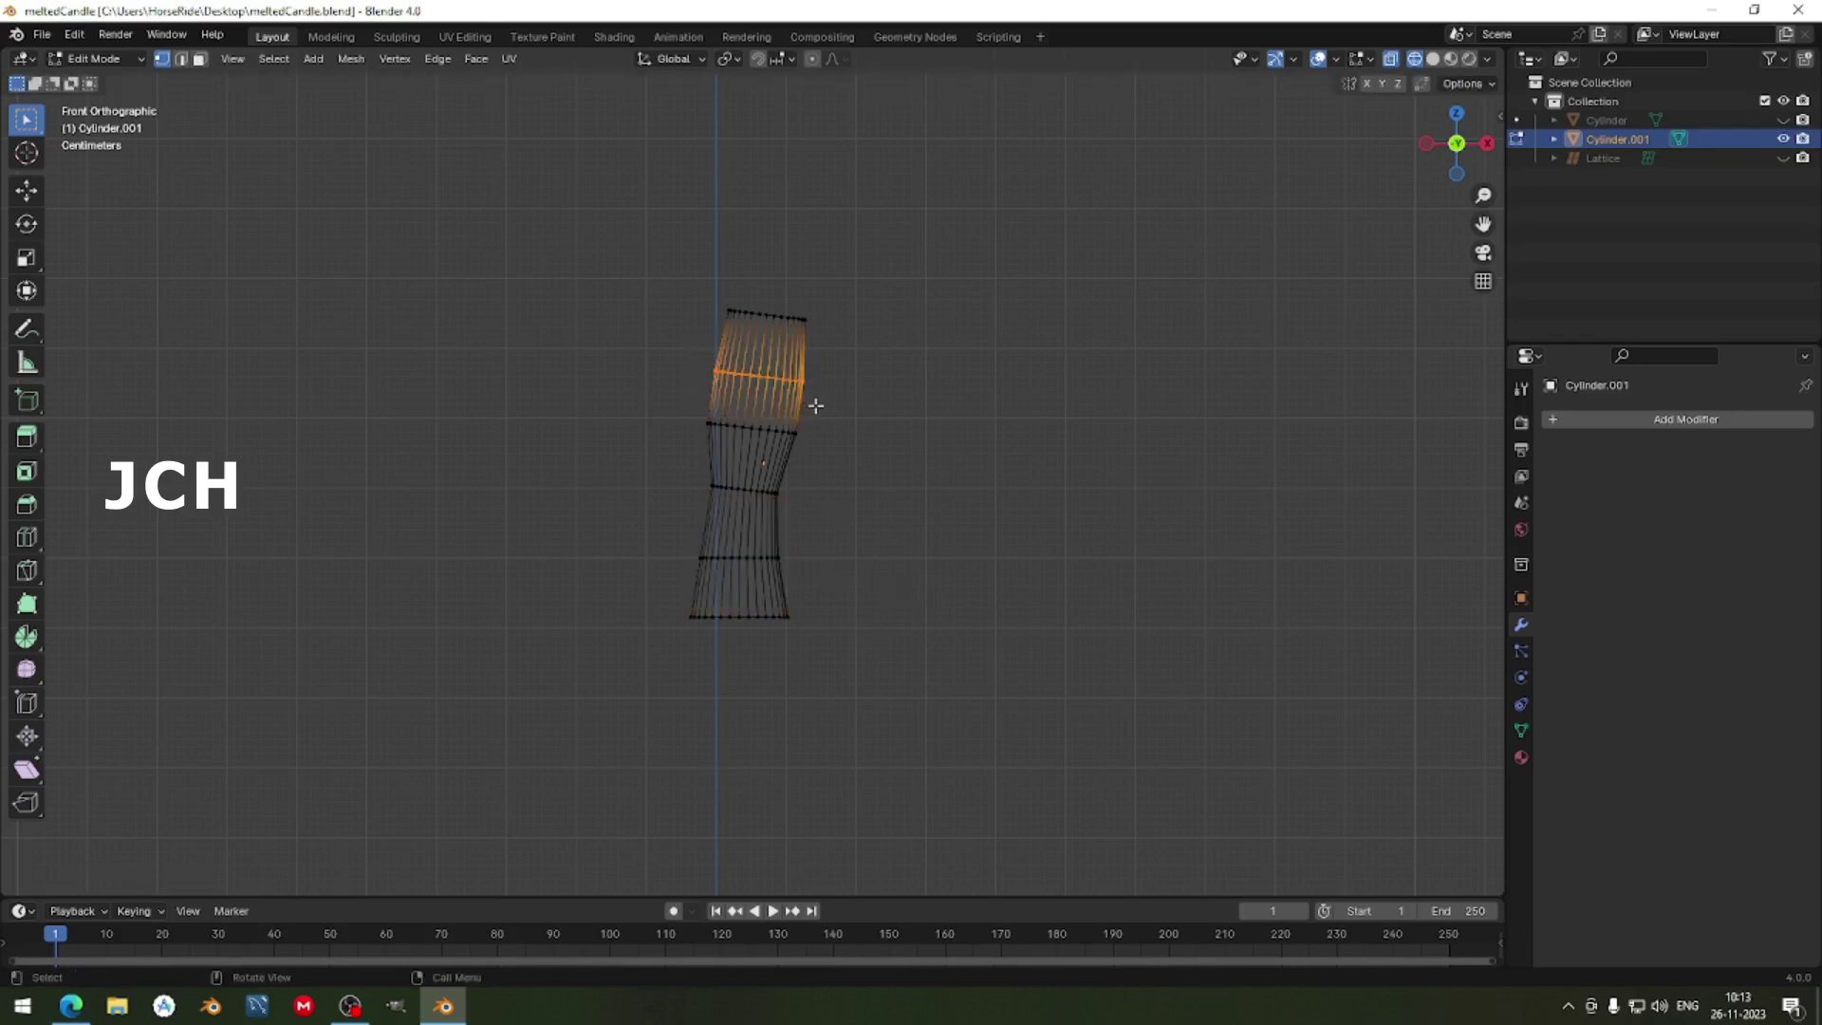
{"action": "key", "text": "s"}
{"action": "left_click", "coordinate": [908, 442]}
{"action": "left_click_drag", "start_coordinate": [703, 410], "coordinate": [851, 450]}
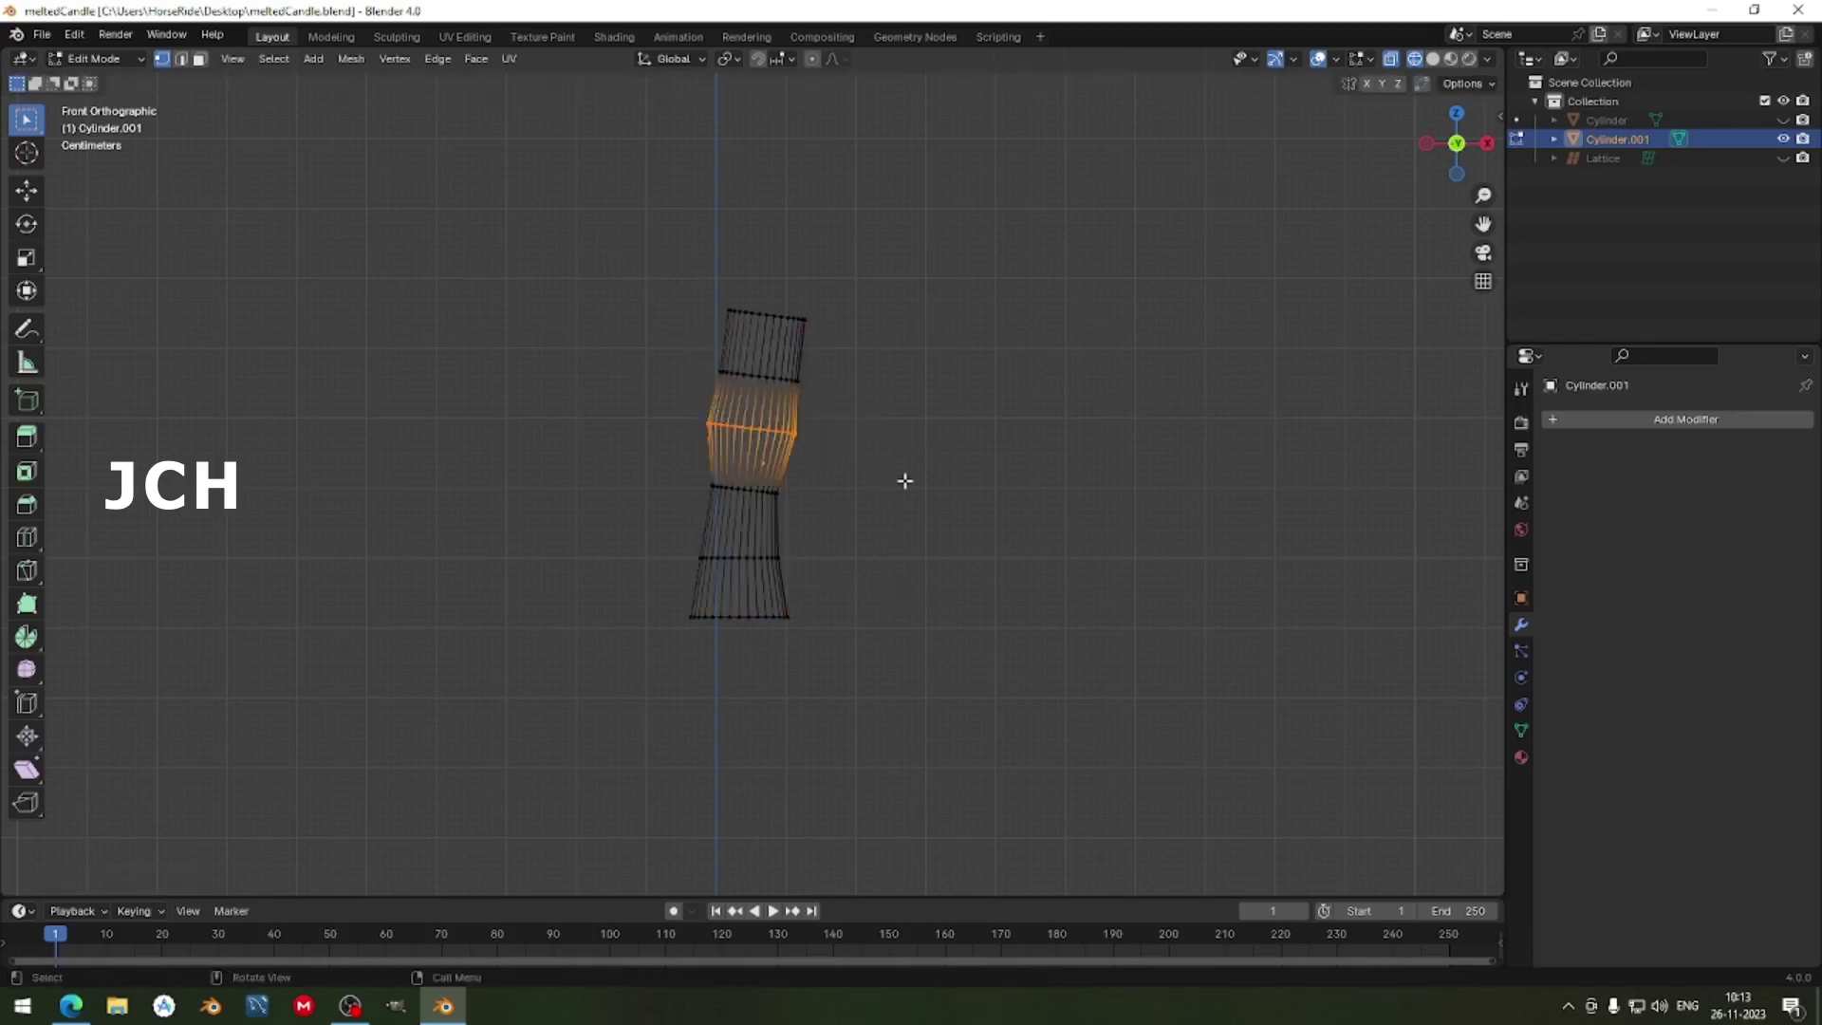
{"action": "left_click_drag", "start_coordinate": [721, 297], "coordinate": [798, 330]}
{"action": "key", "text": "s"}
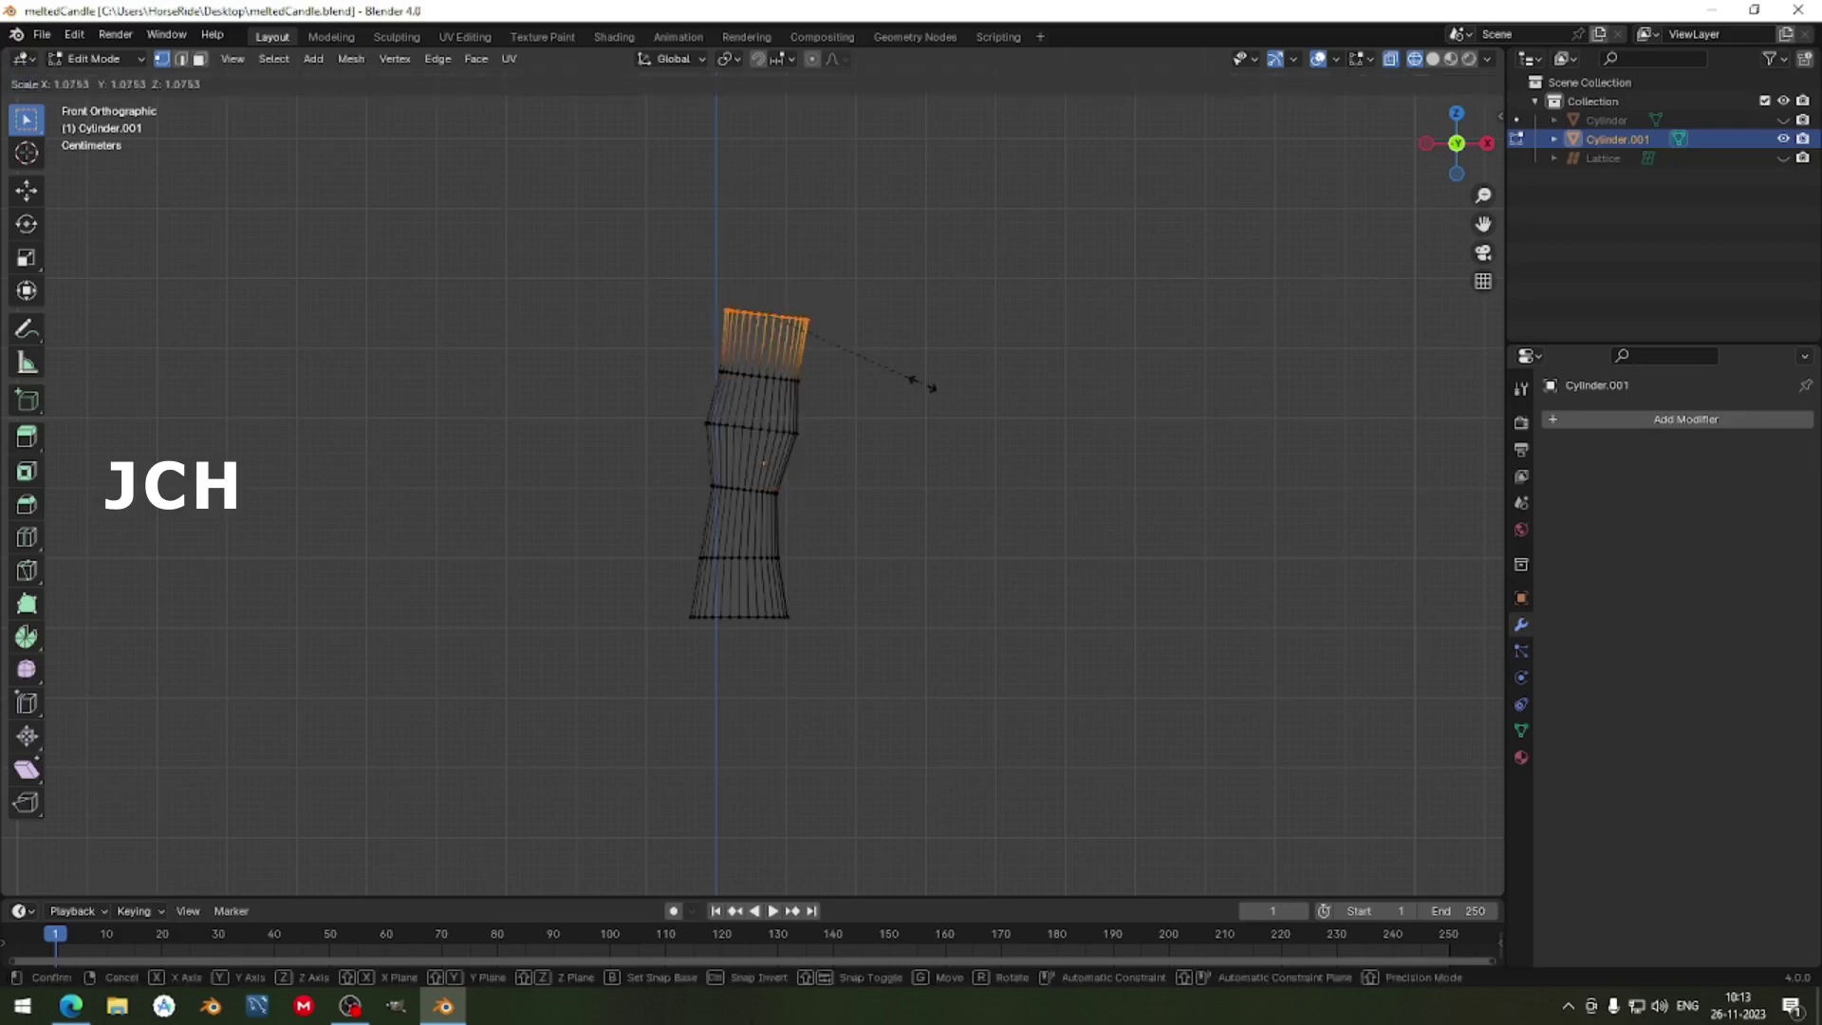
{"action": "left_click", "coordinate": [933, 388]}
{"action": "key", "text": "s"}
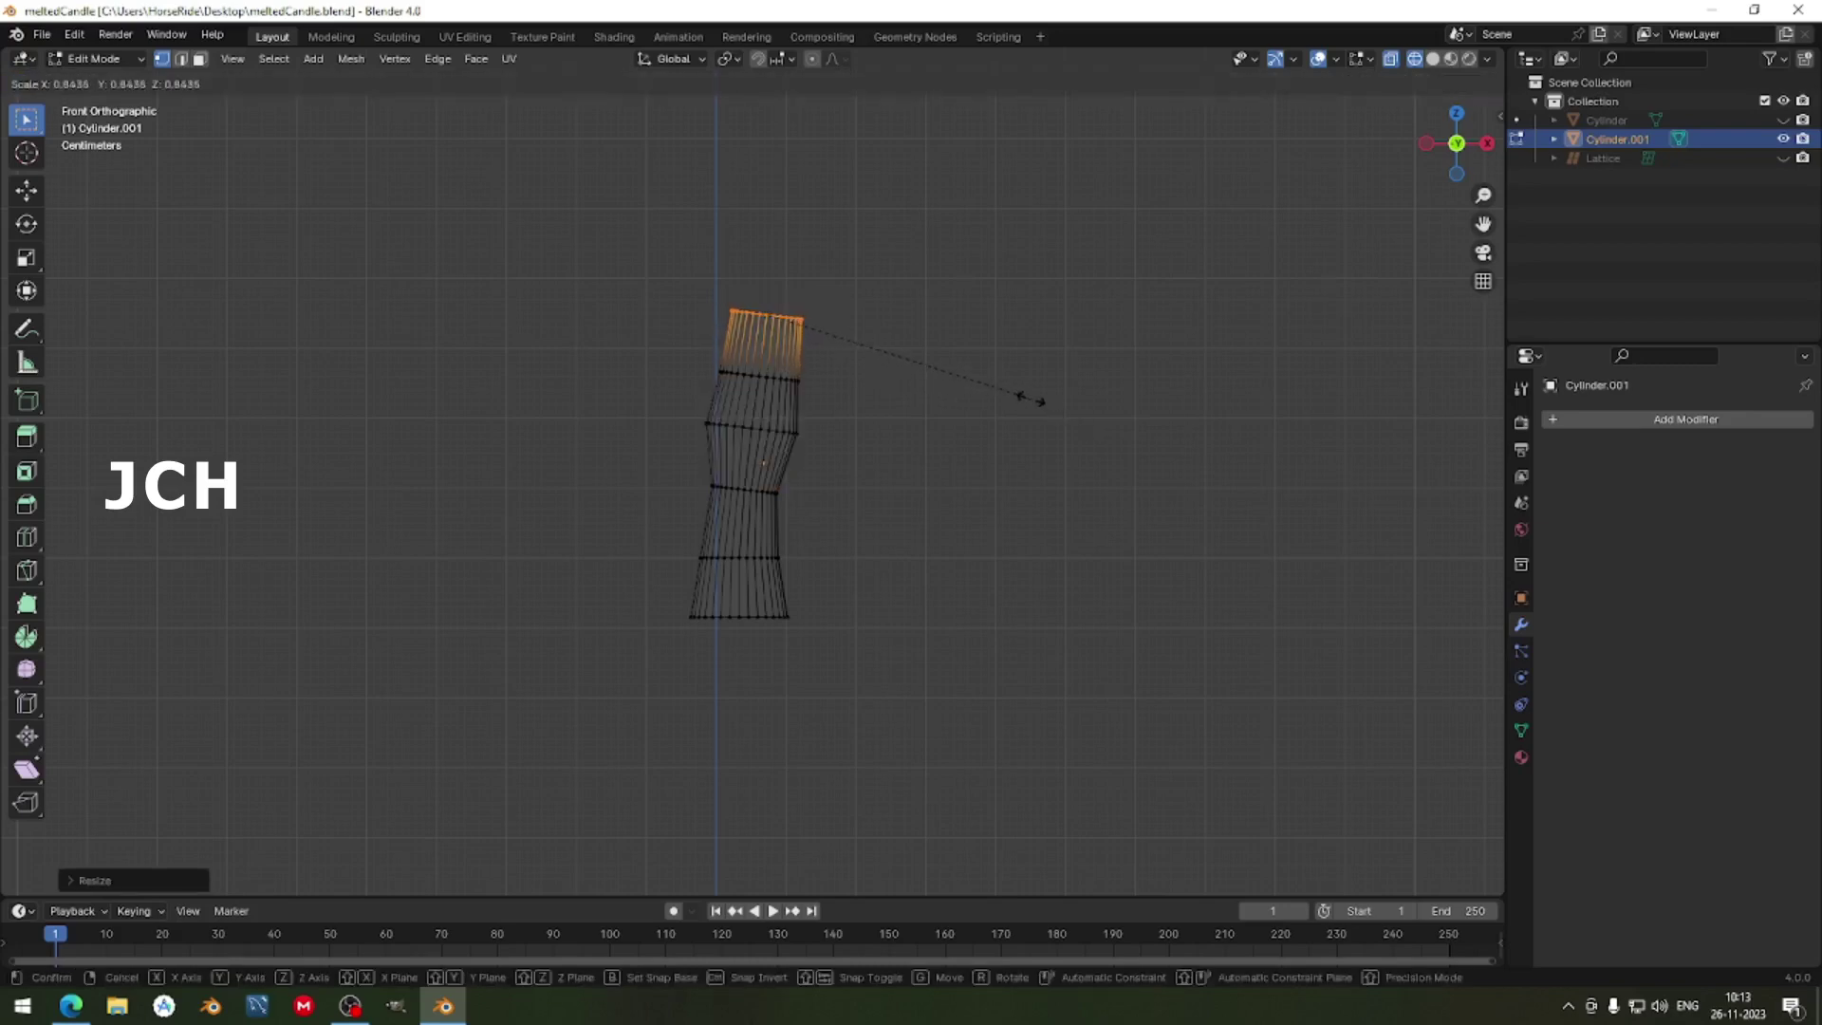
{"action": "left_click", "coordinate": [1011, 393]}
Leave Edit Mode, return to solid shading and reveal all hidden objects.
{"action": "key", "text": "Tab"}
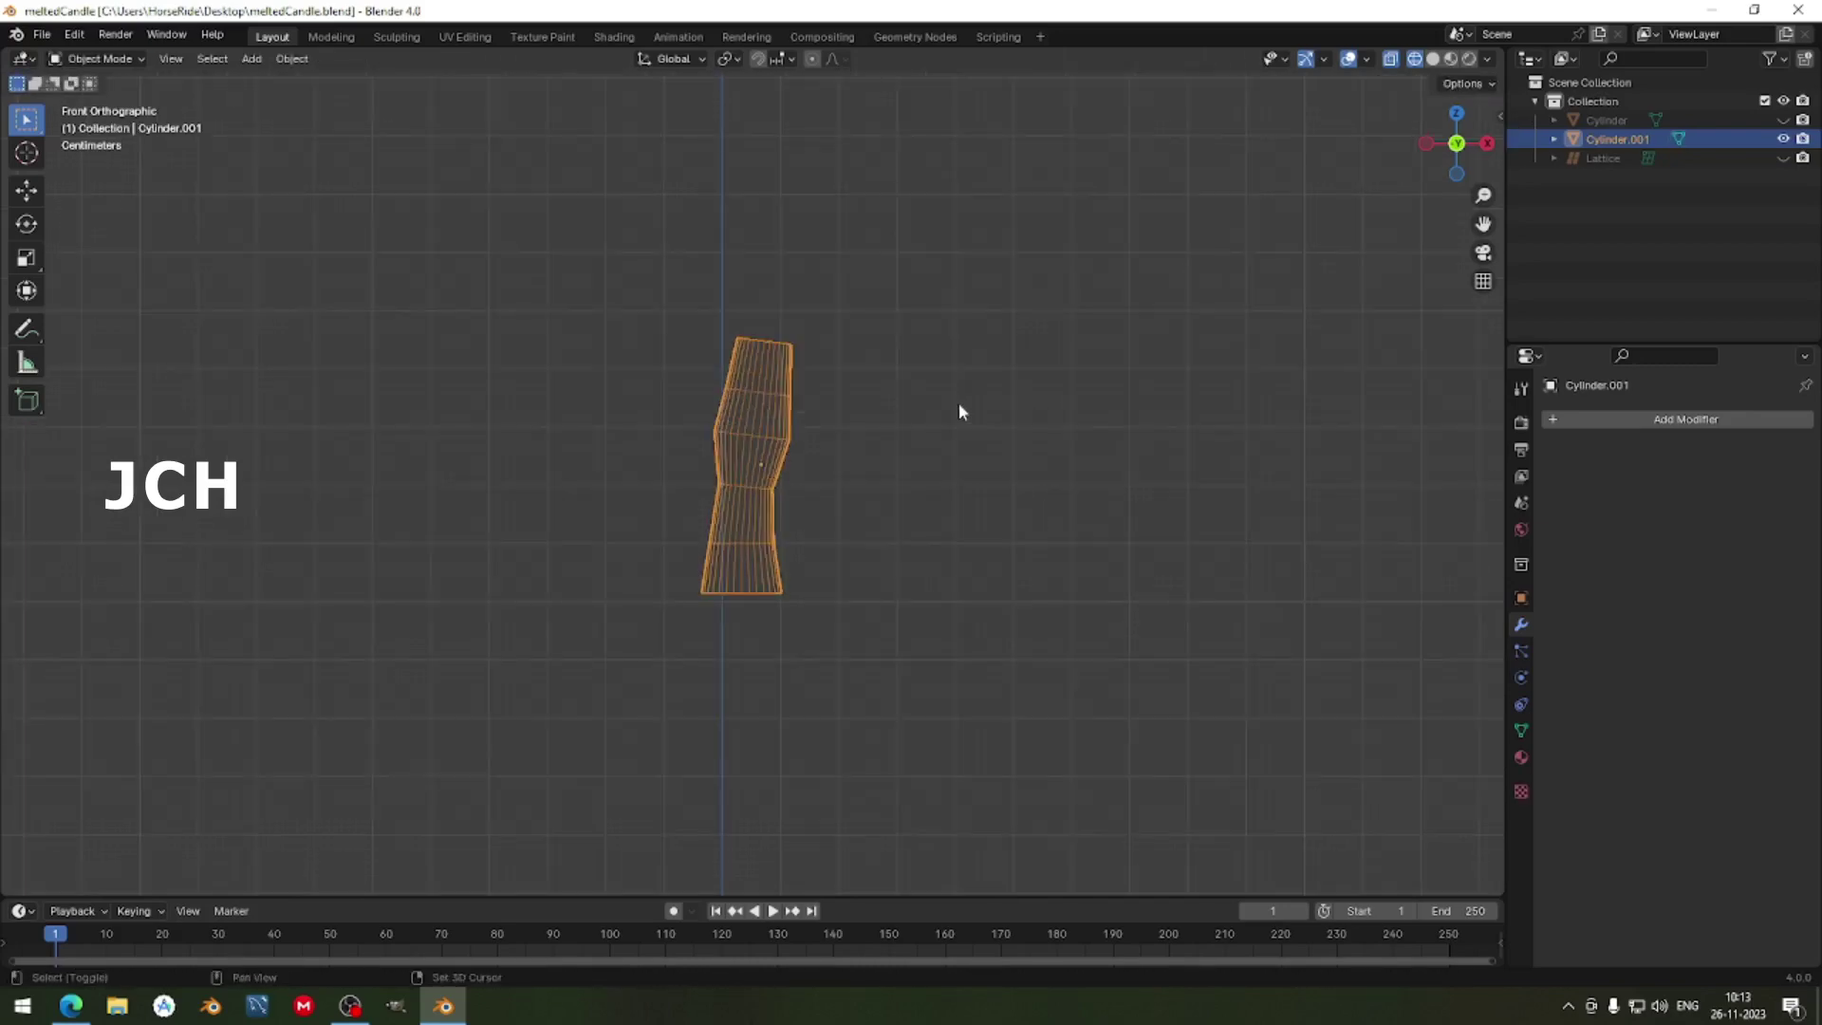
{"action": "key", "text": "shift+z"}
{"action": "key", "text": "alt+h"}
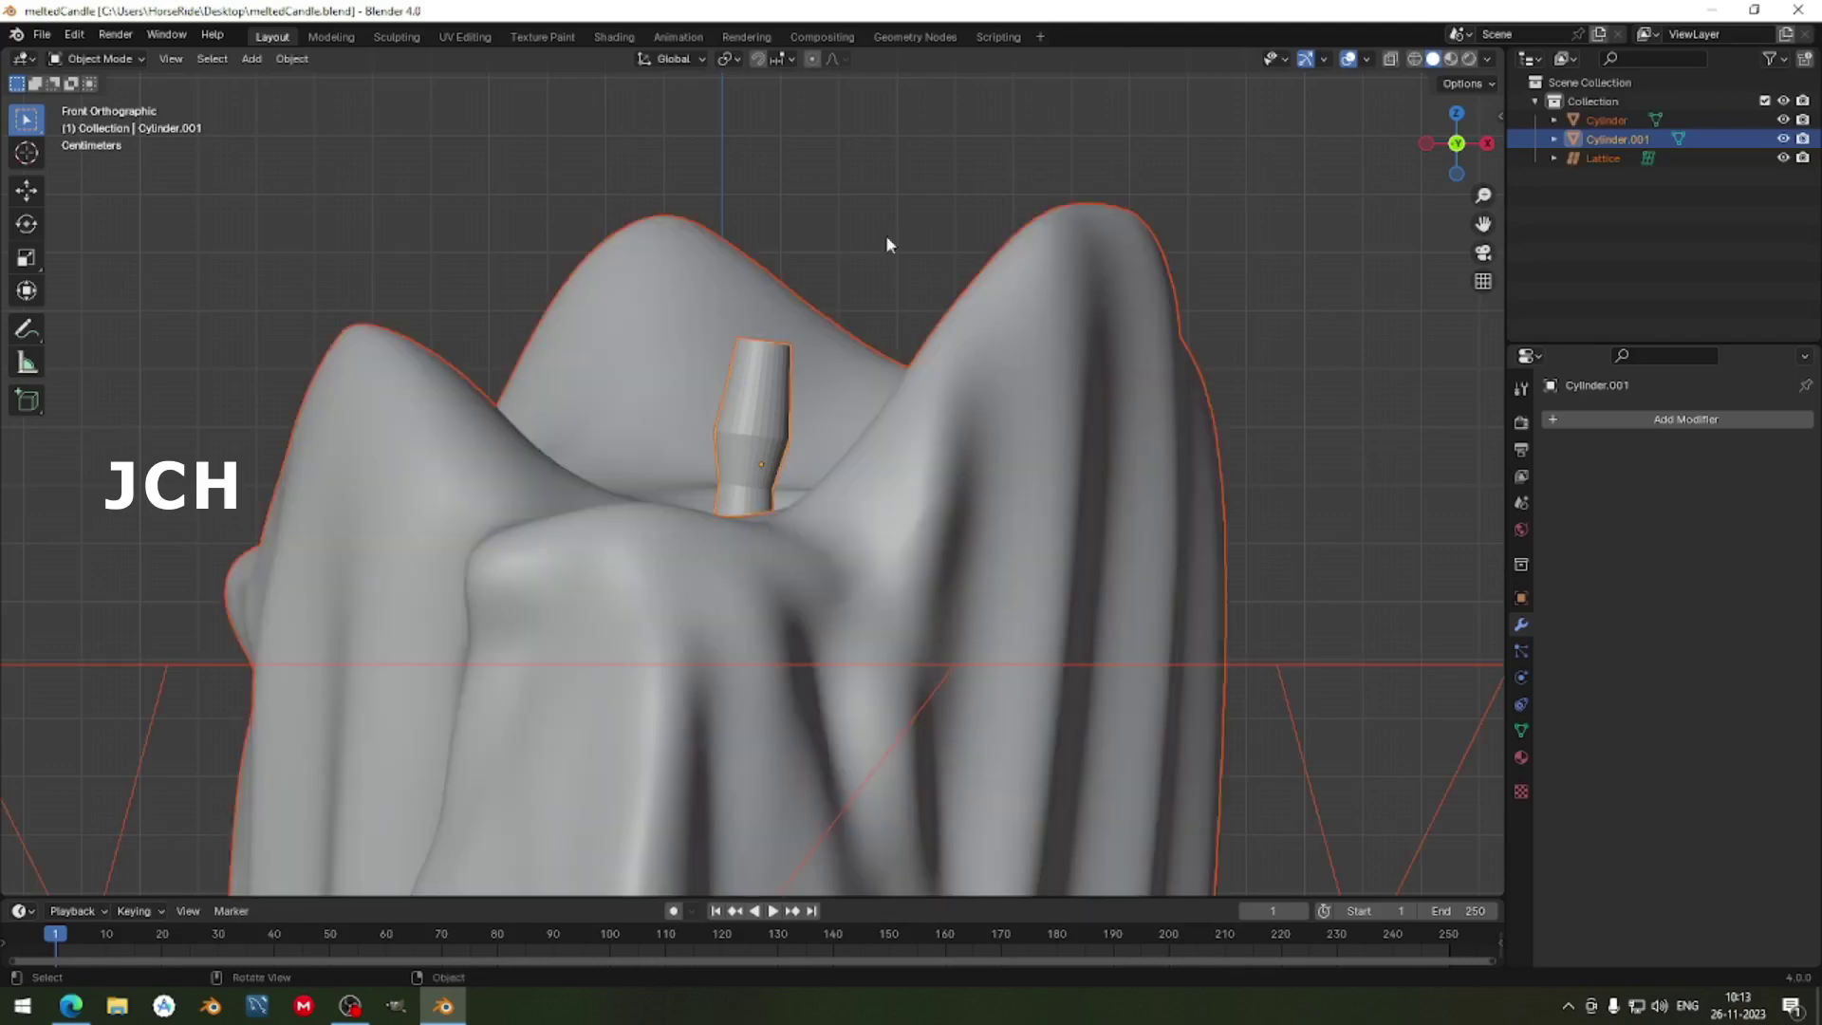
Select only the lattice around the candle and hide it.
{"action": "left_click", "coordinate": [887, 237]}
{"action": "middle_click_drag", "start_coordinate": [891, 249], "coordinate": [939, 378]}
{"action": "scroll", "coordinate": [1164, 556], "scroll_direction": "down", "scroll_amount": 5}
{"action": "left_click", "coordinate": [1158, 556]}
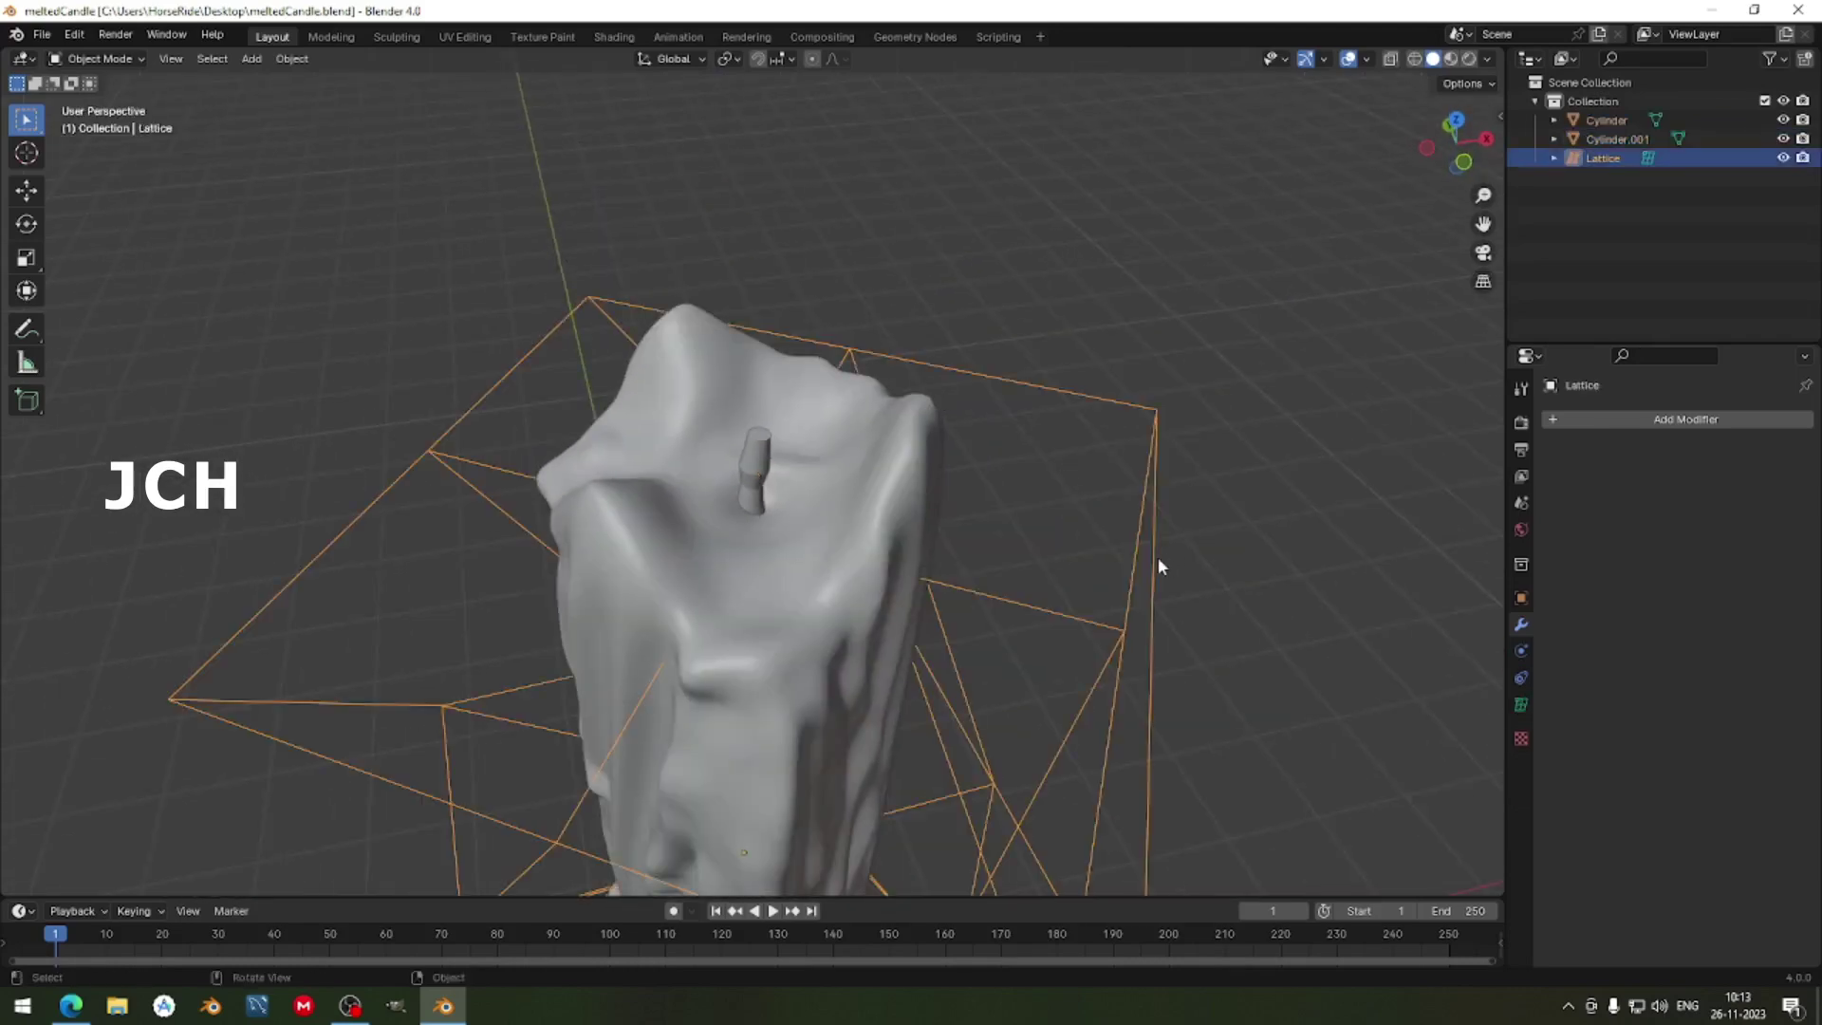
{"action": "key", "text": "h"}
{"action": "middle_click_drag", "start_coordinate": [891, 305], "coordinate": [903, 221]}
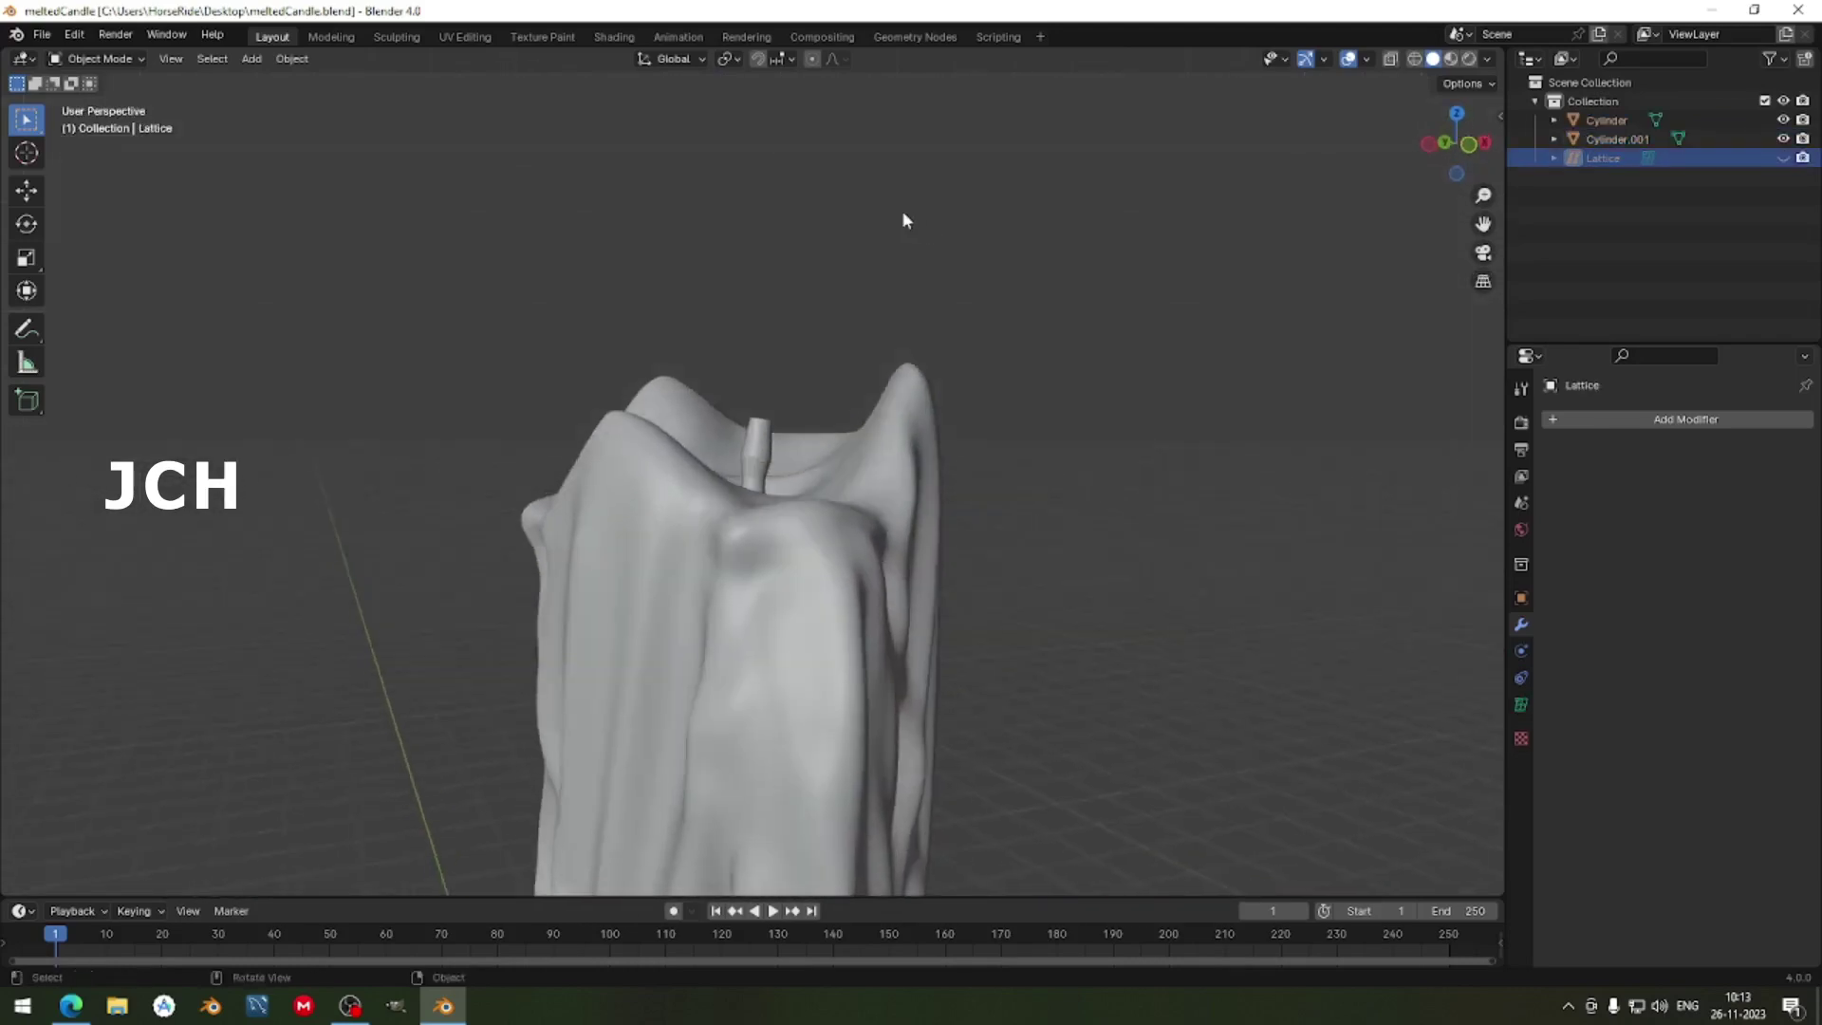
Scale the wick down slightly as a whole in Object Mode.
{"action": "left_click", "coordinate": [765, 417]}
{"action": "middle_click_drag", "start_coordinate": [764, 417], "coordinate": [984, 314]}
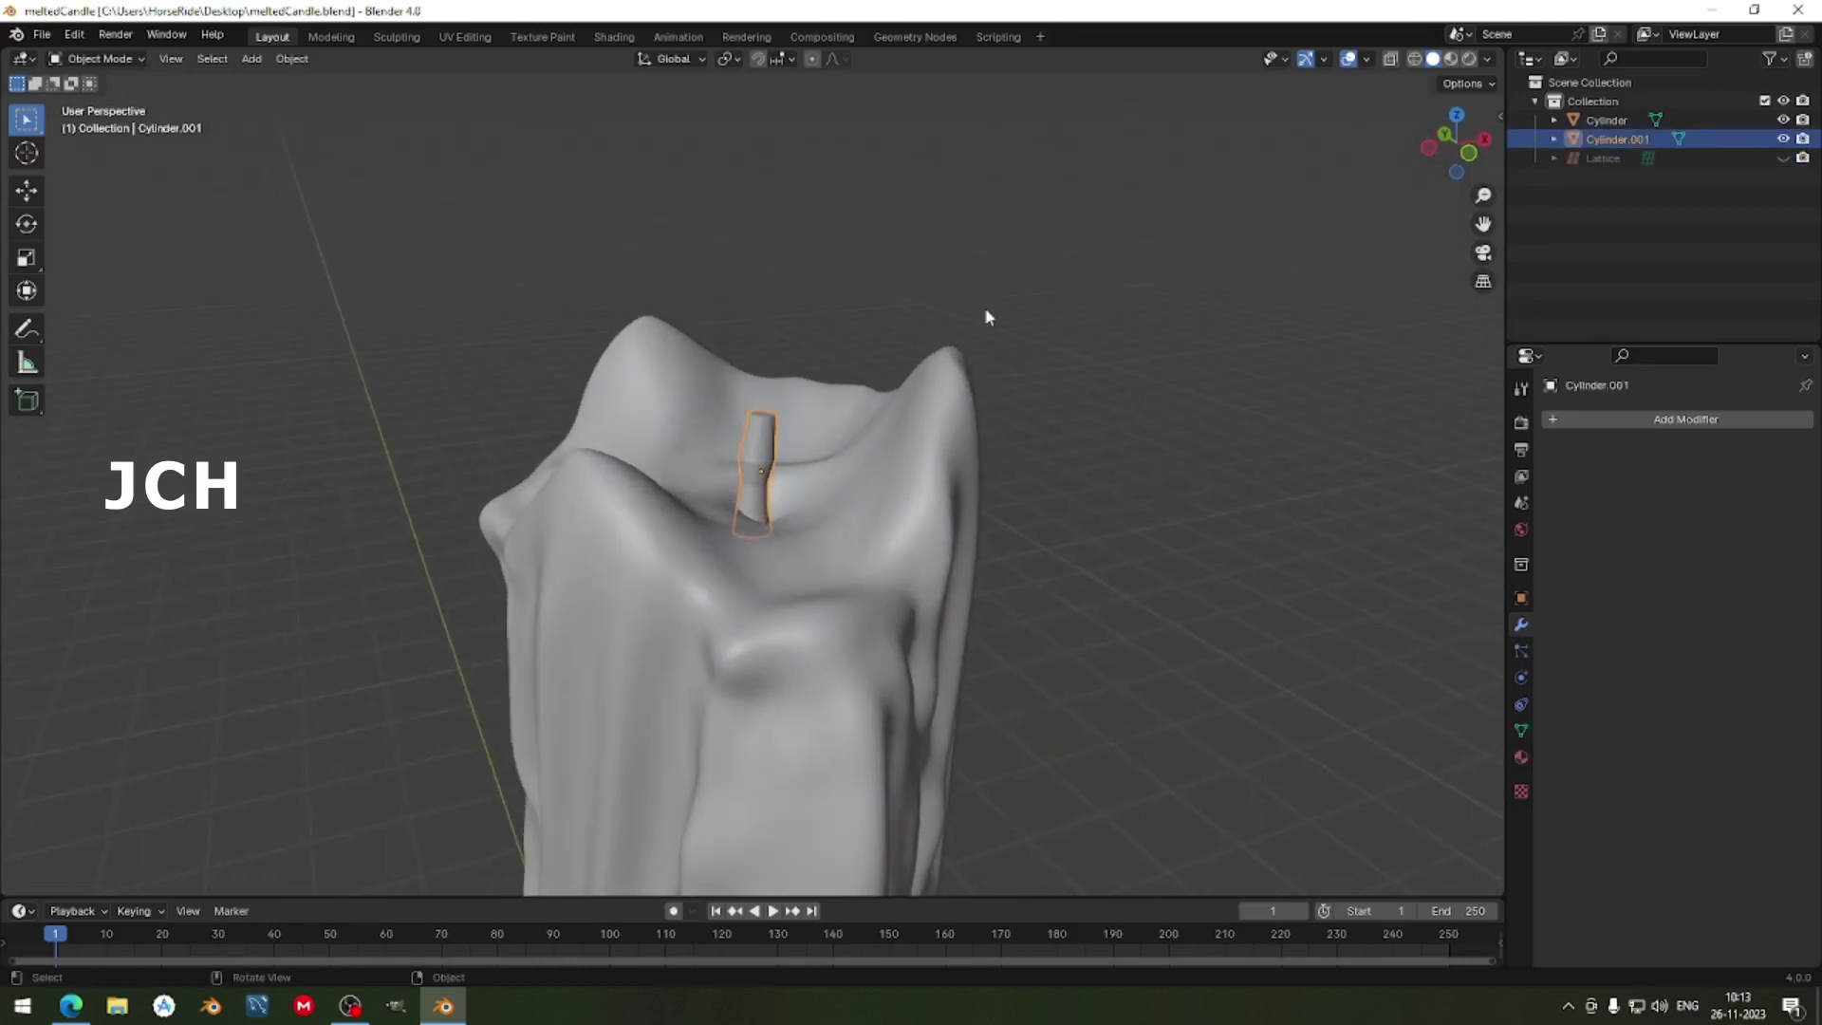
{"action": "key", "text": "s"}
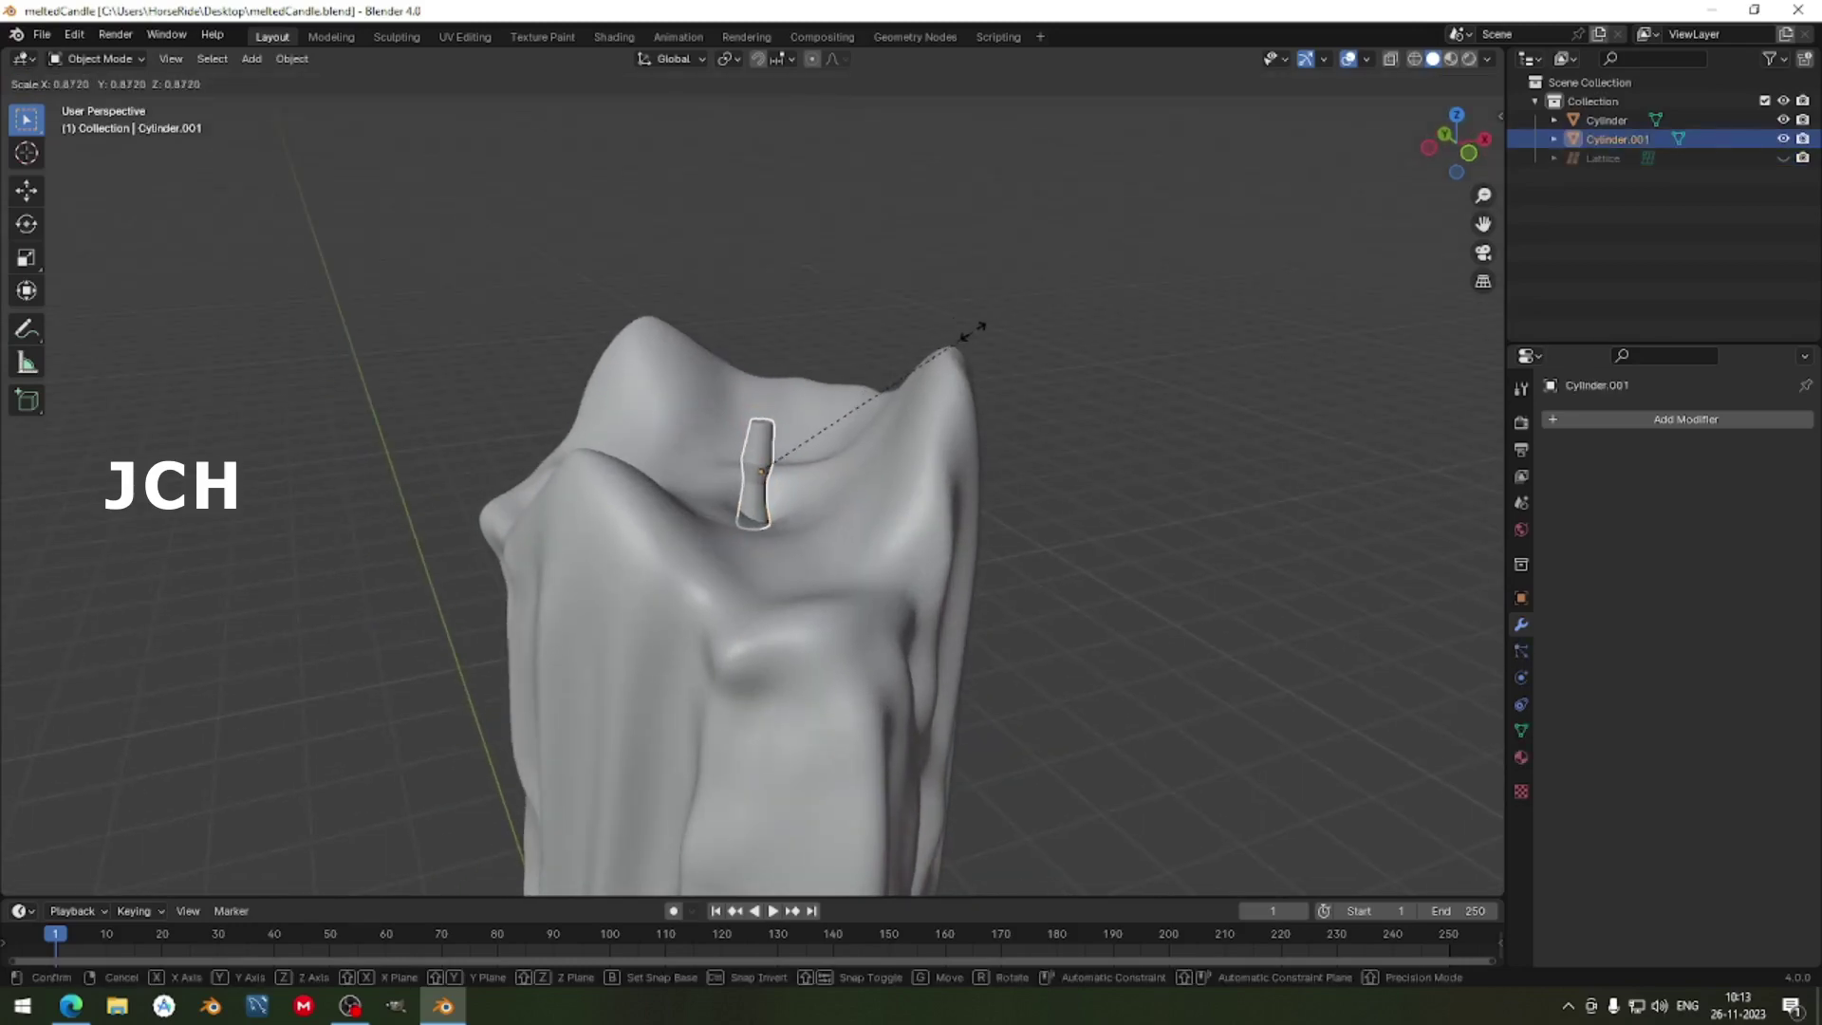
{"action": "left_click", "coordinate": [985, 319]}
Lower the wick slightly along Z so it sits deeper in the wax, and deselect it.
{"action": "scroll", "coordinate": [1056, 553], "scroll_direction": "down", "scroll_amount": 5}
{"action": "left_click", "coordinate": [1077, 492]}
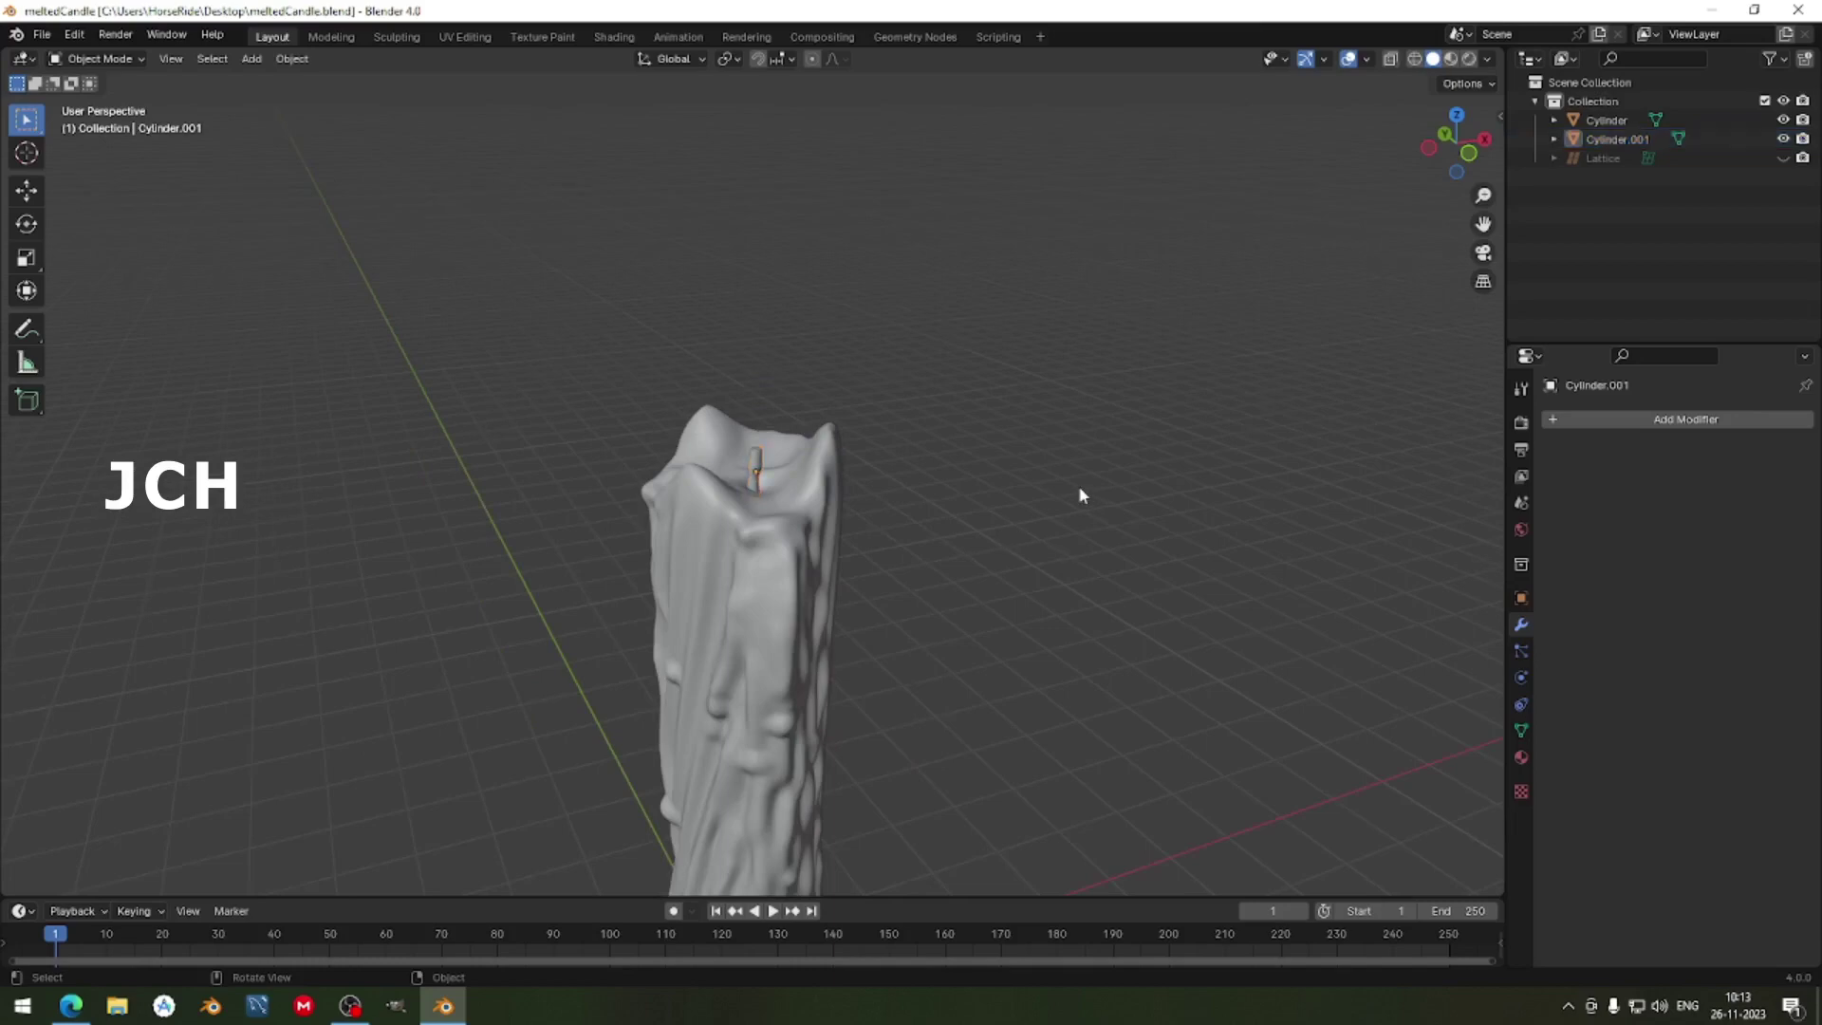
{"action": "middle_click_drag", "start_coordinate": [1078, 492], "coordinate": [1044, 415]}
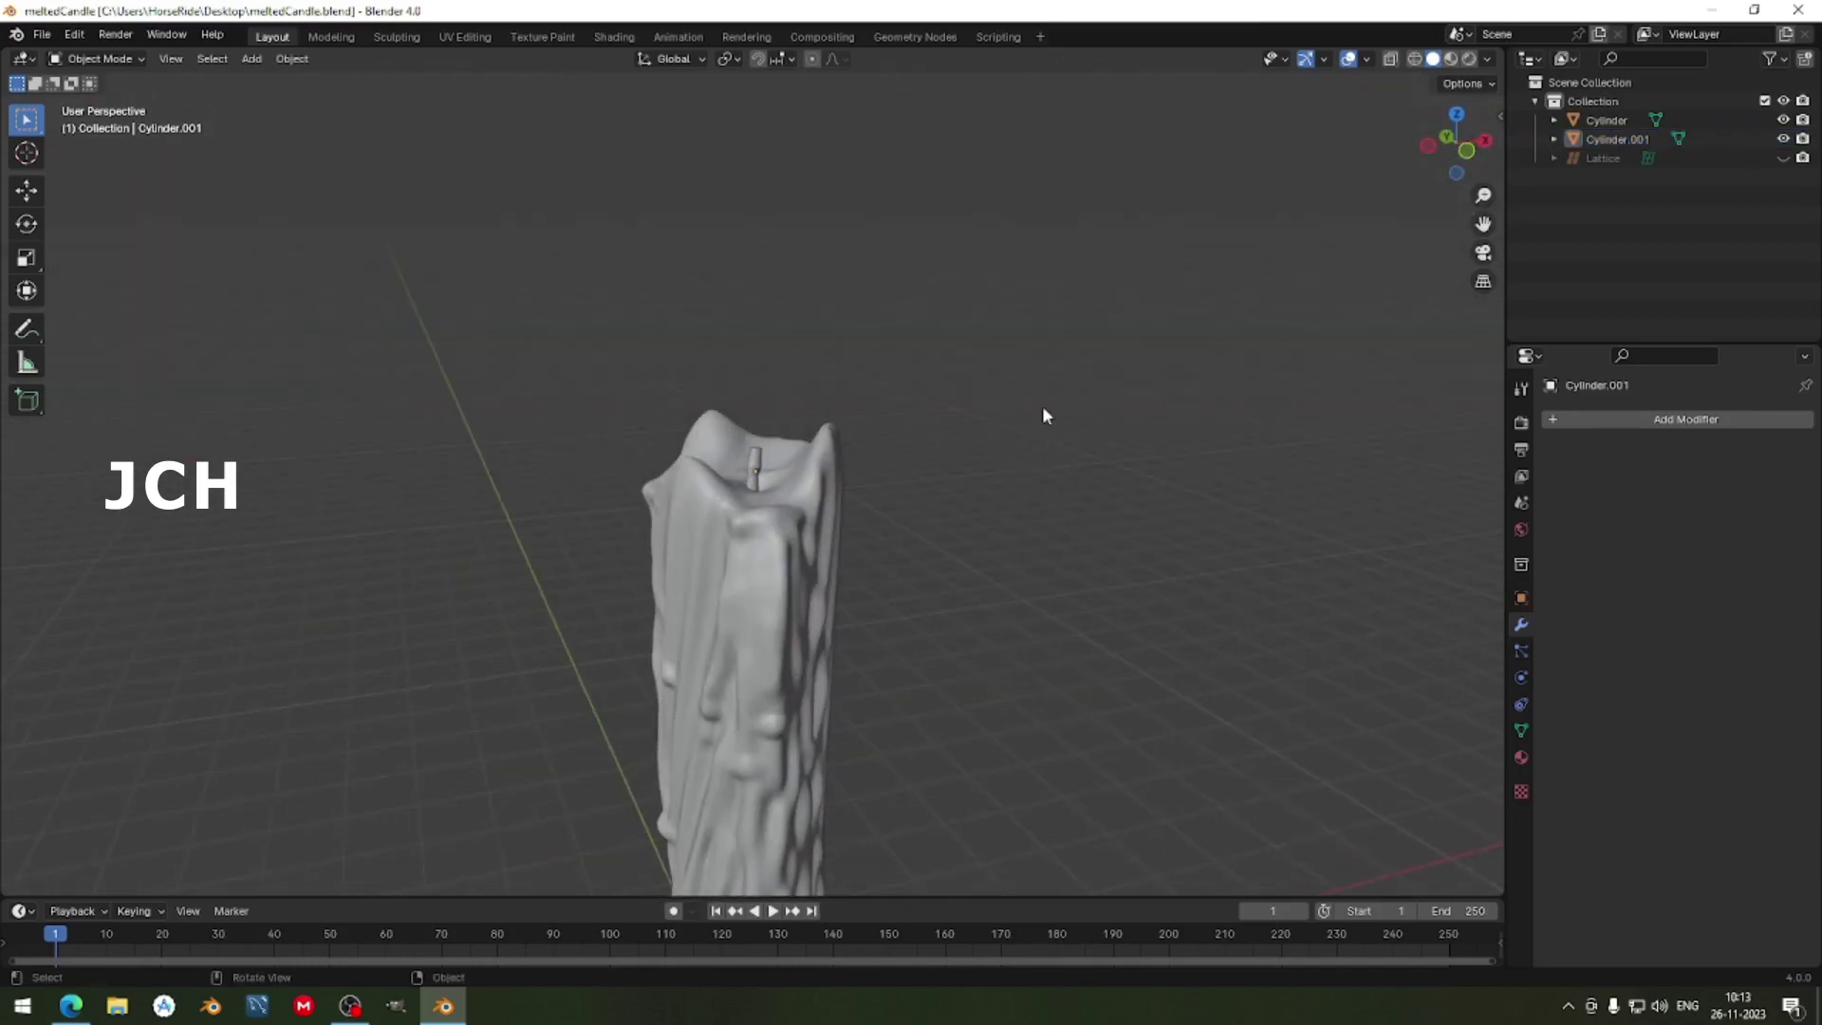
{"action": "left_click", "coordinate": [755, 467]}
{"action": "middle_click_drag", "start_coordinate": [755, 467], "coordinate": [920, 440]}
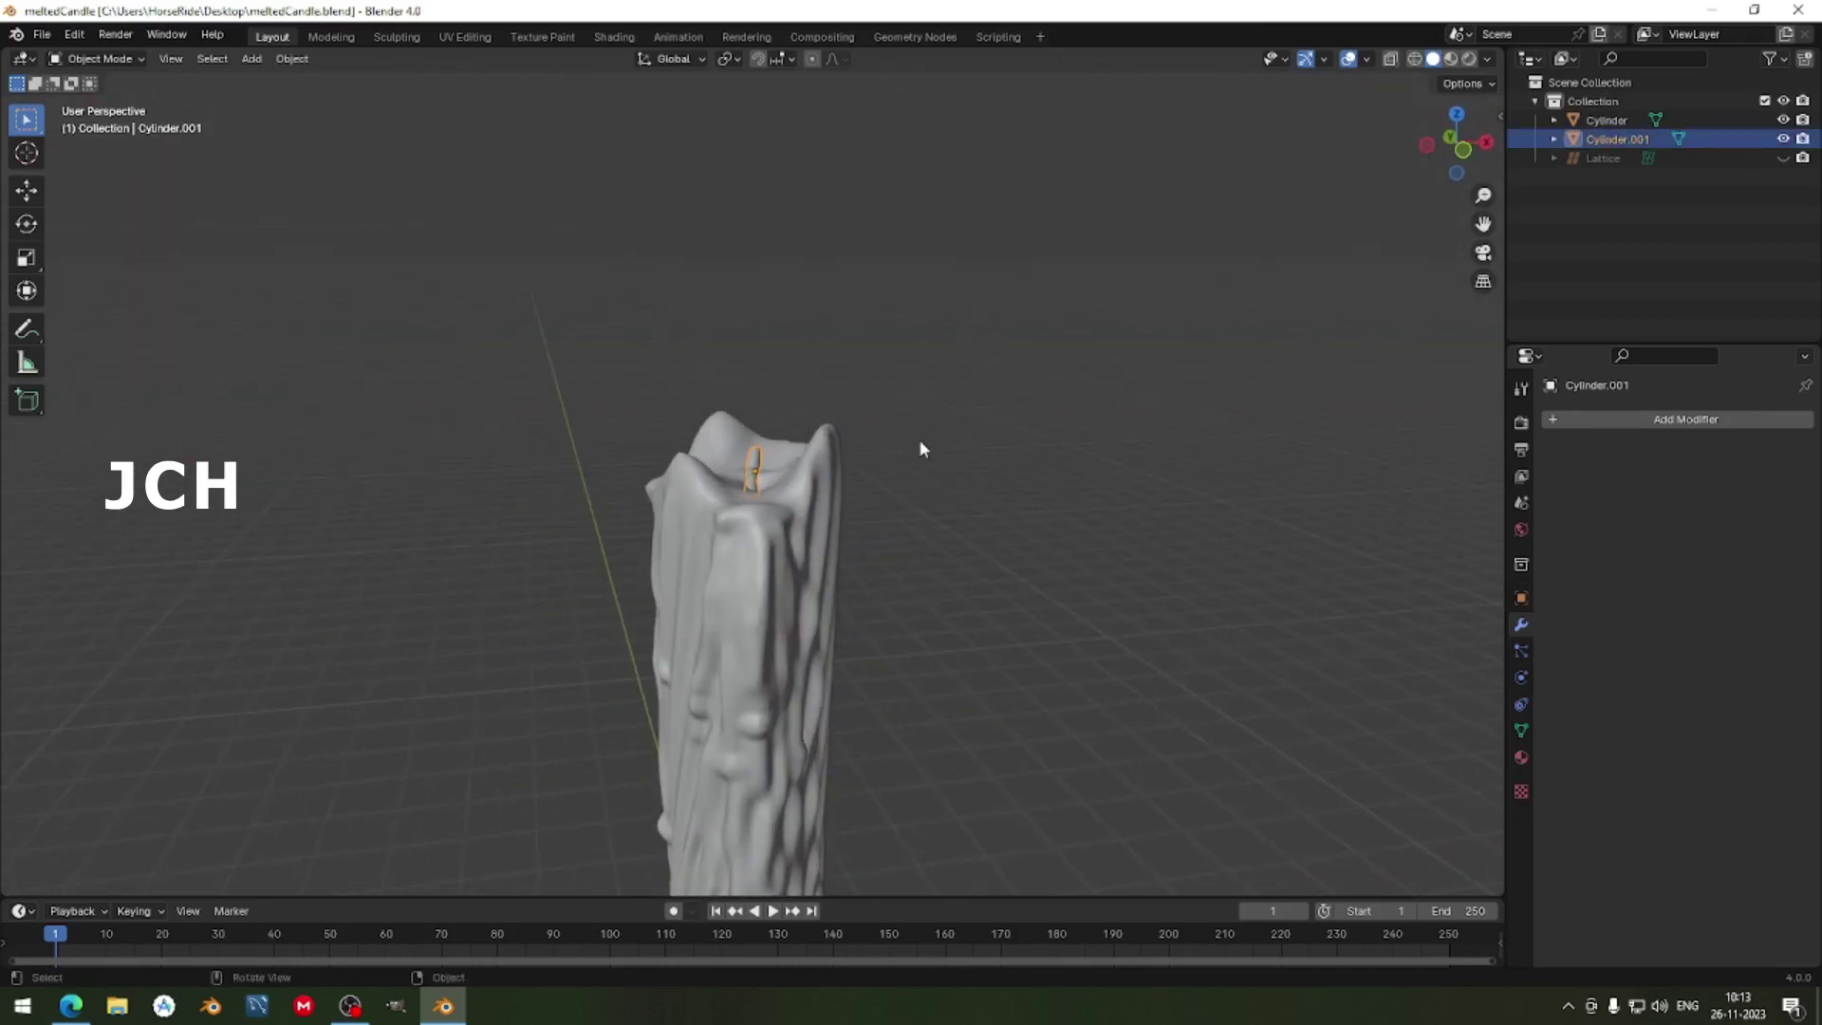
{"action": "key", "text": "g"}
{"action": "key", "text": "z"}
{"action": "left_click", "coordinate": [920, 448]}
{"action": "left_click", "coordinate": [874, 338]}
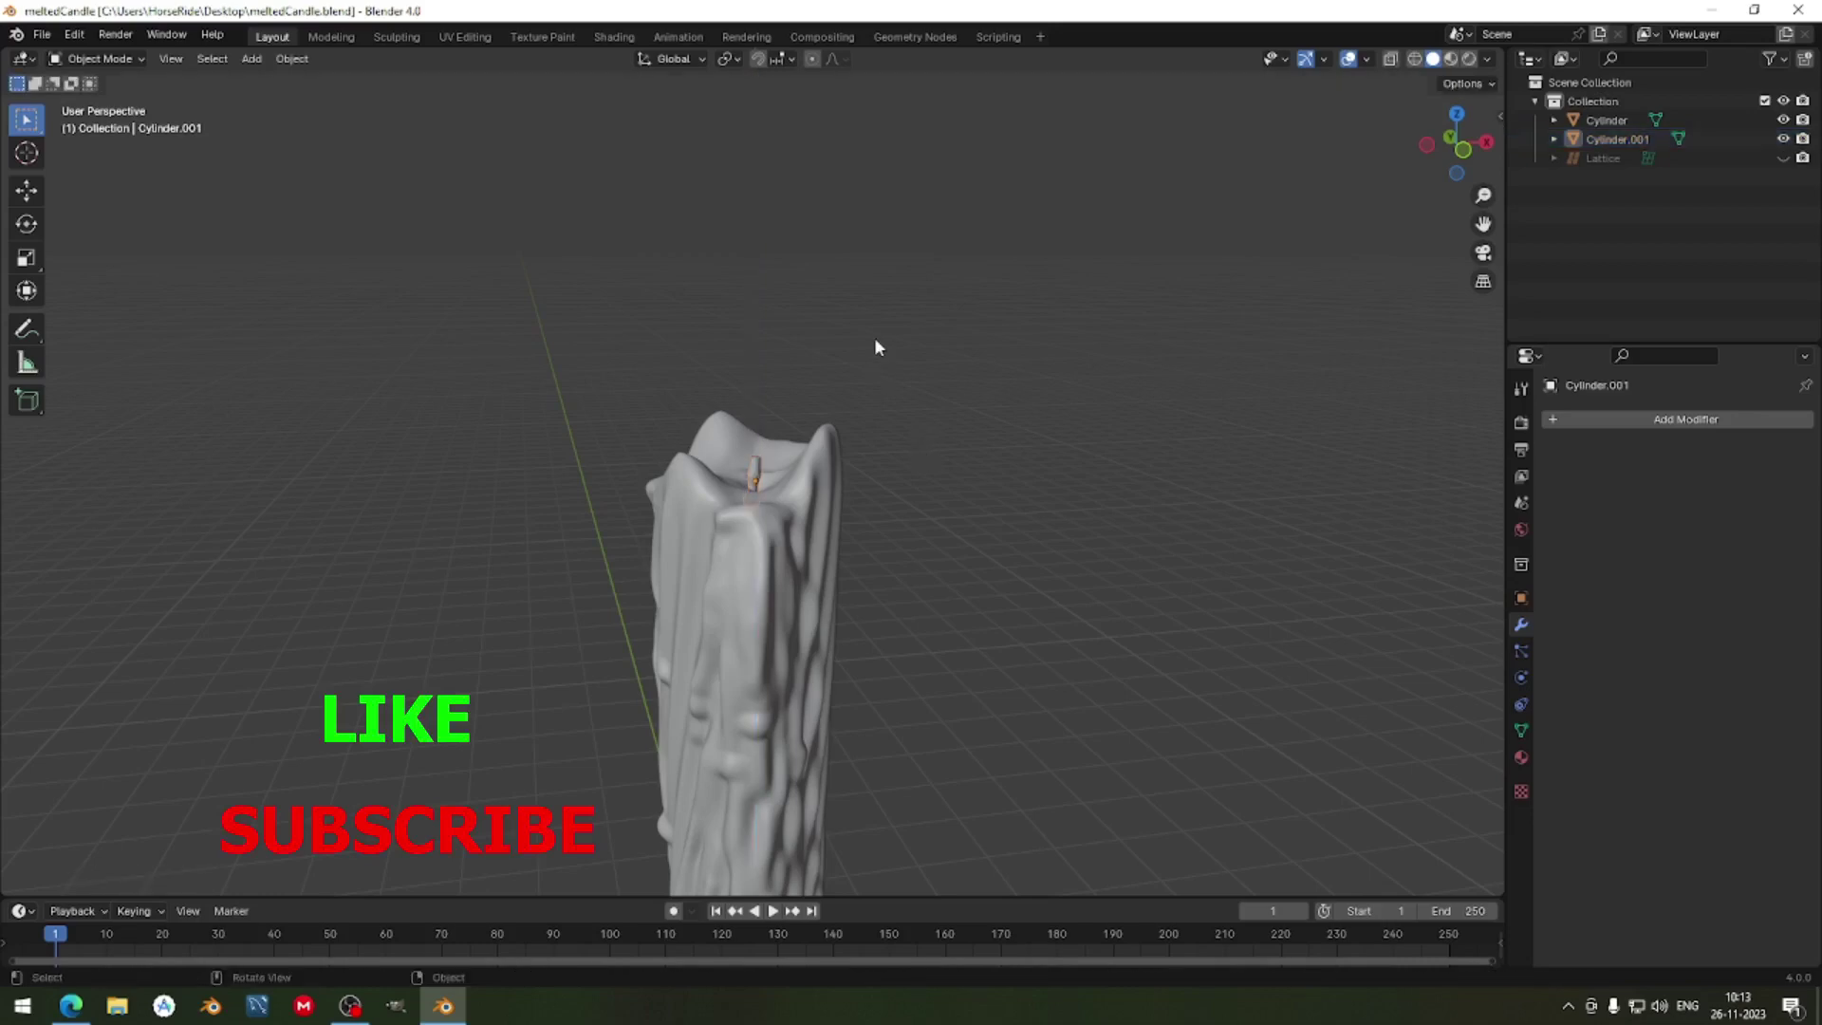
{"action": "middle_click_drag", "start_coordinate": [874, 338], "coordinate": [944, 577]}
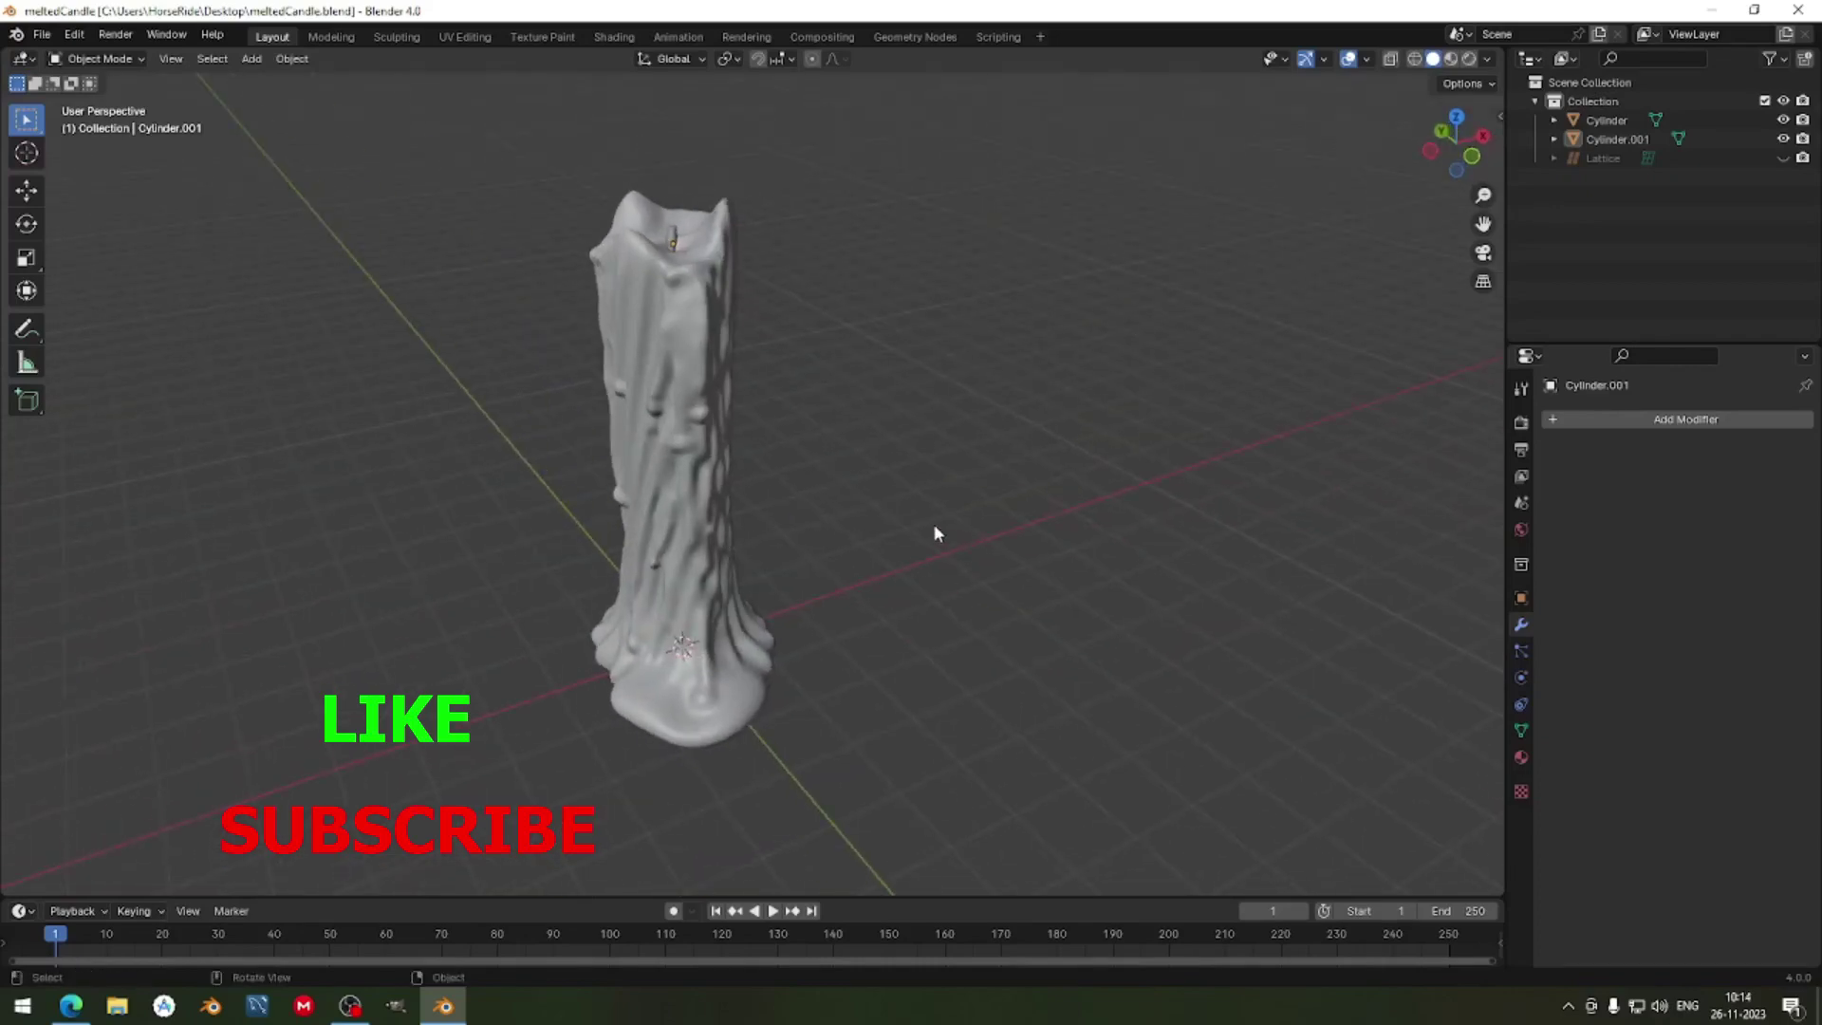